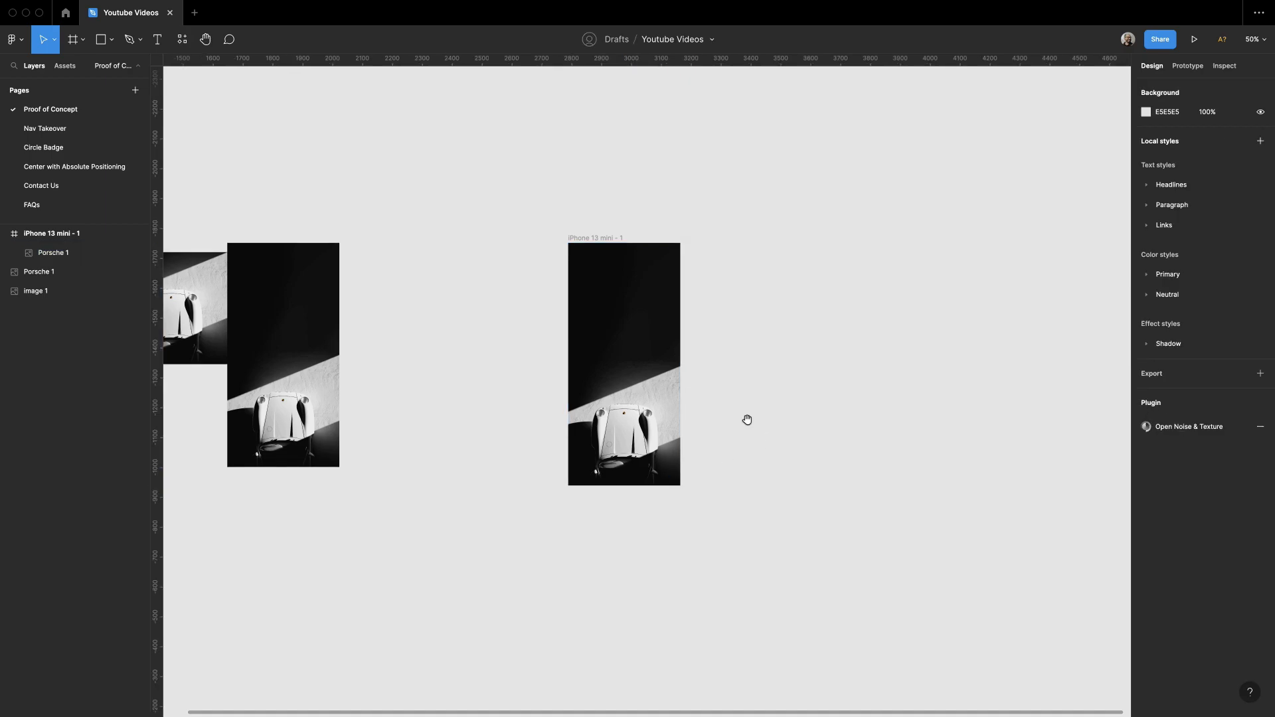
Step: Add a "Porsche" text layer near the upper left of the iPhone 13 mini frame
drag(747, 420, 768, 441)
key(z)
drag(504, 179, 813, 550)
scroll(679, 460, up, 3)
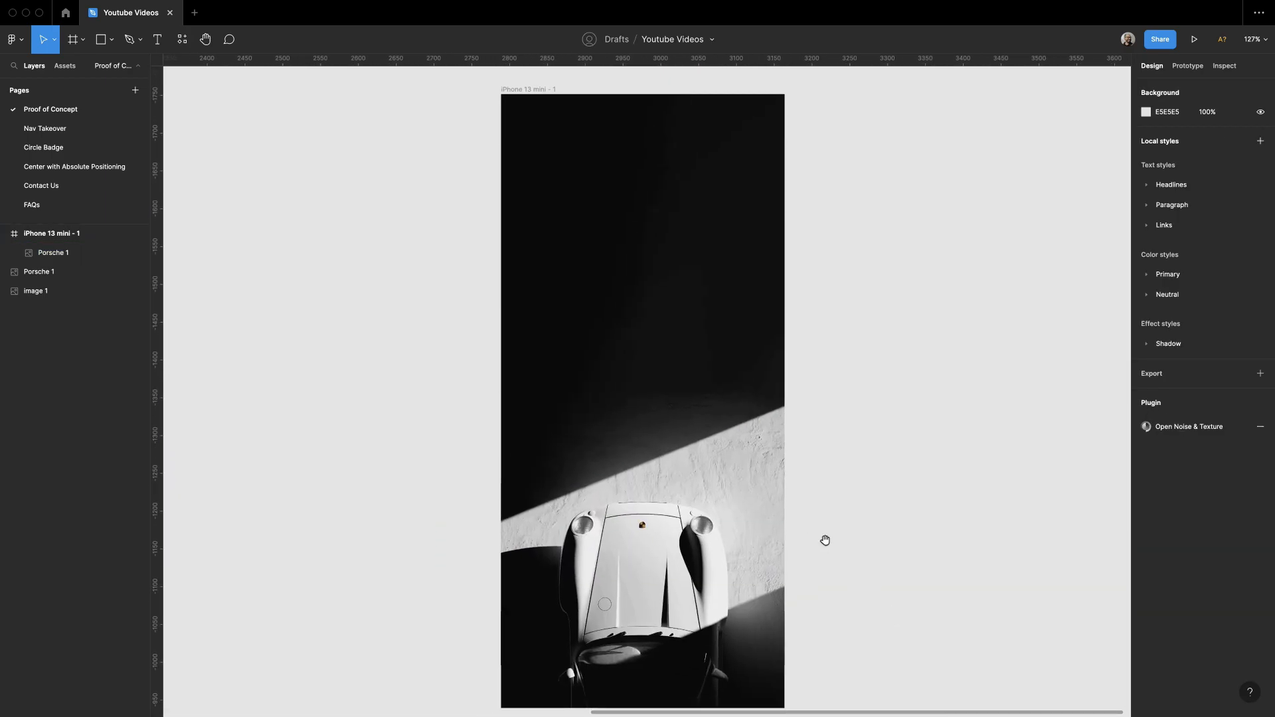
key(t)
click(537, 174)
text(Porsche)
click(896, 324)
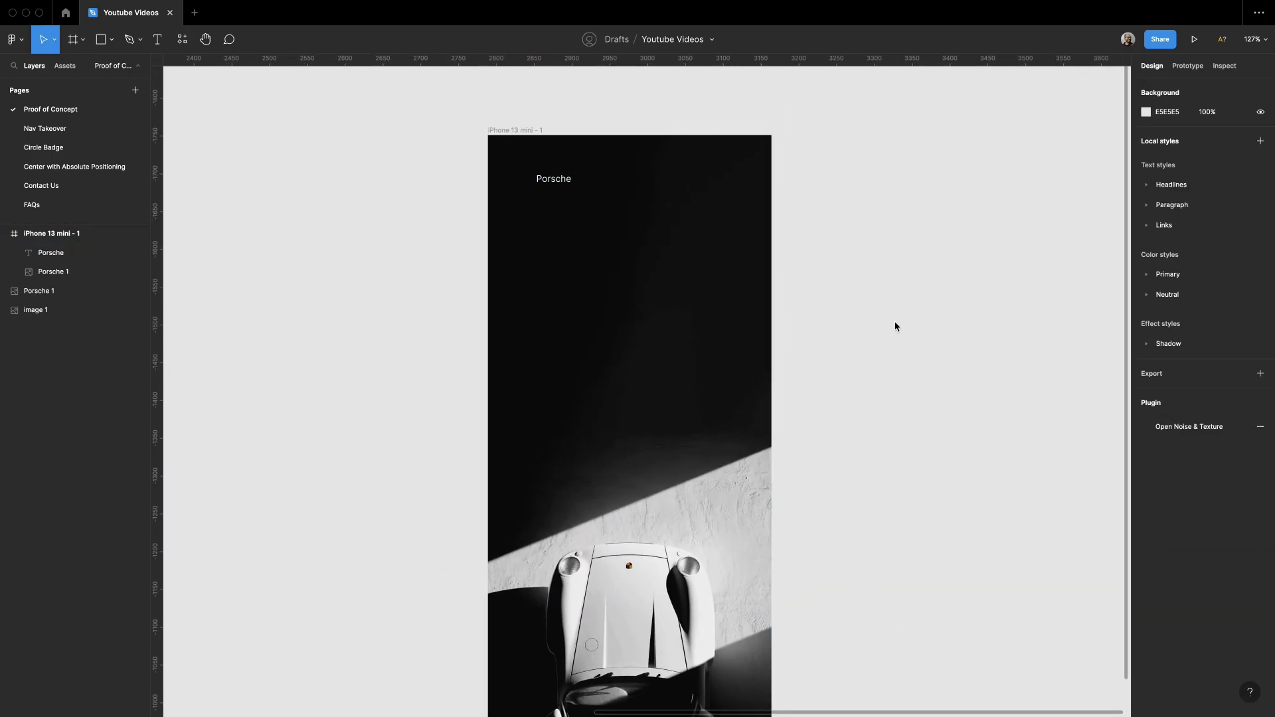
Step: Set the Porsche text's font to Swis721 BT
scroll(886, 243, down, 2)
scroll(892, 302, up, 2)
scroll(892, 302, down, 1)
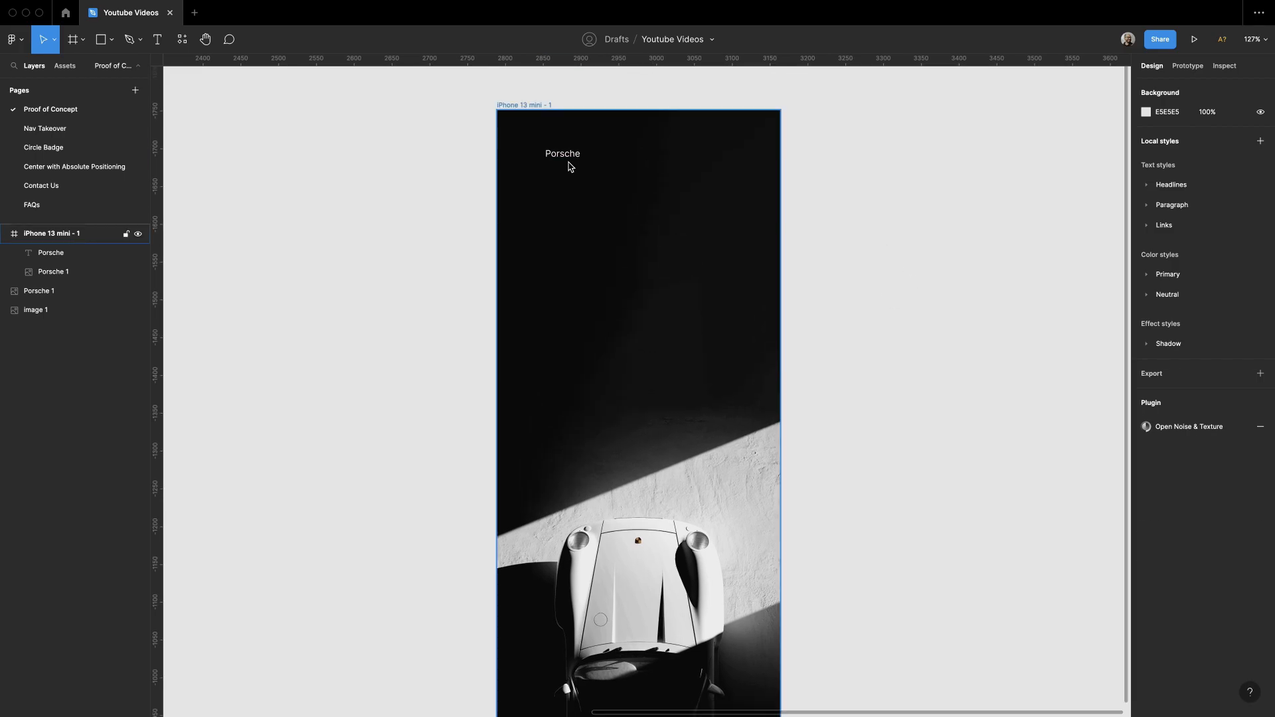
click(563, 154)
click(1188, 329)
text(s721 BT)
key(Return)
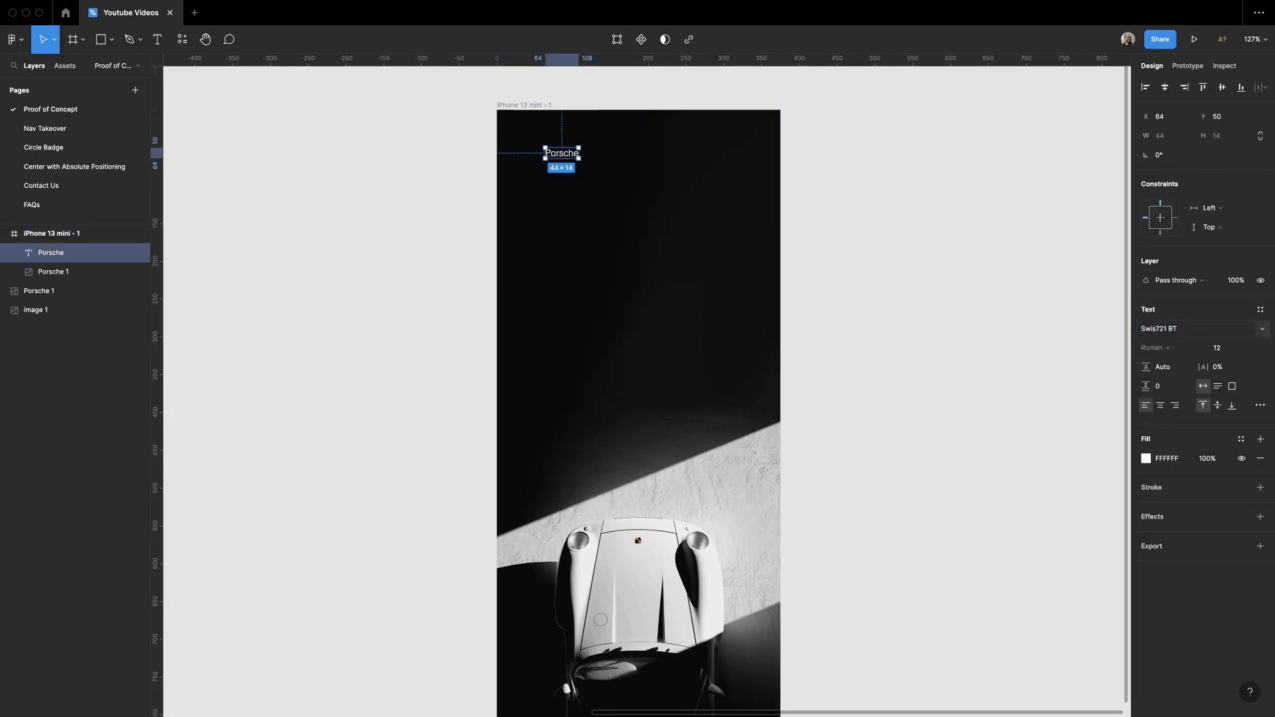
Step: Set the Porsche text to uppercase with a font size of 16
click(960, 297)
click(568, 155)
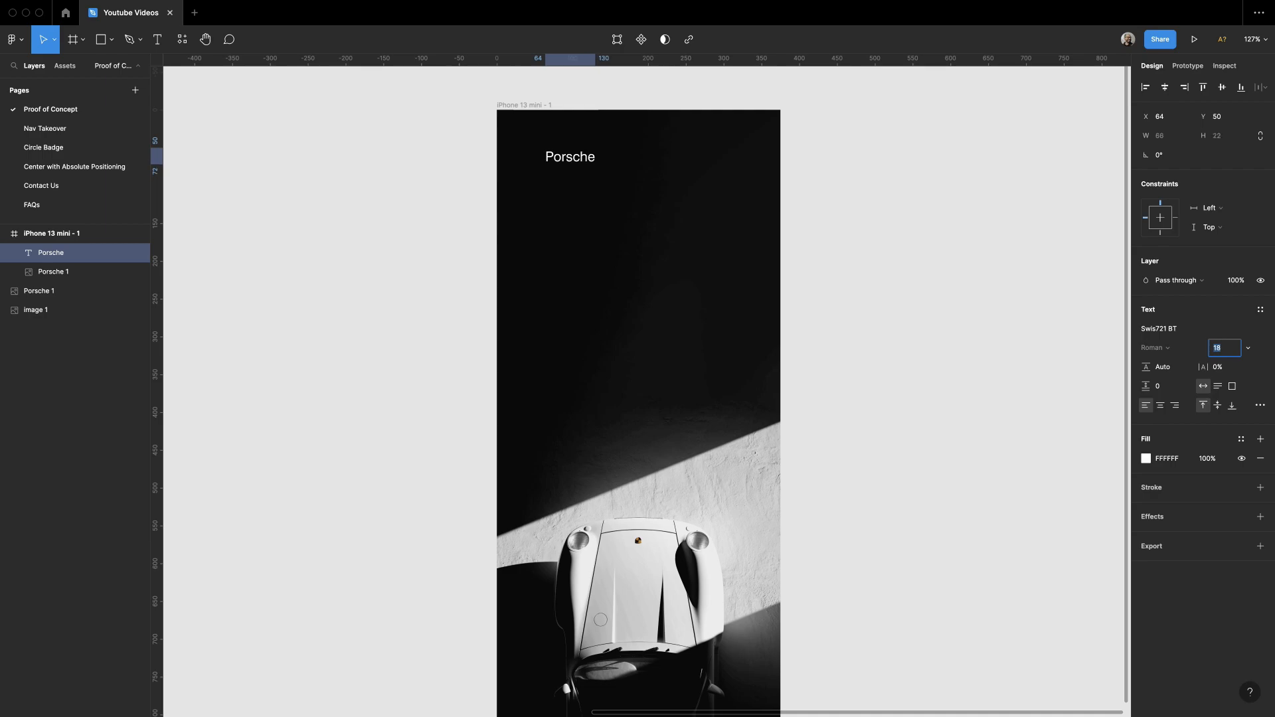
click(1260, 405)
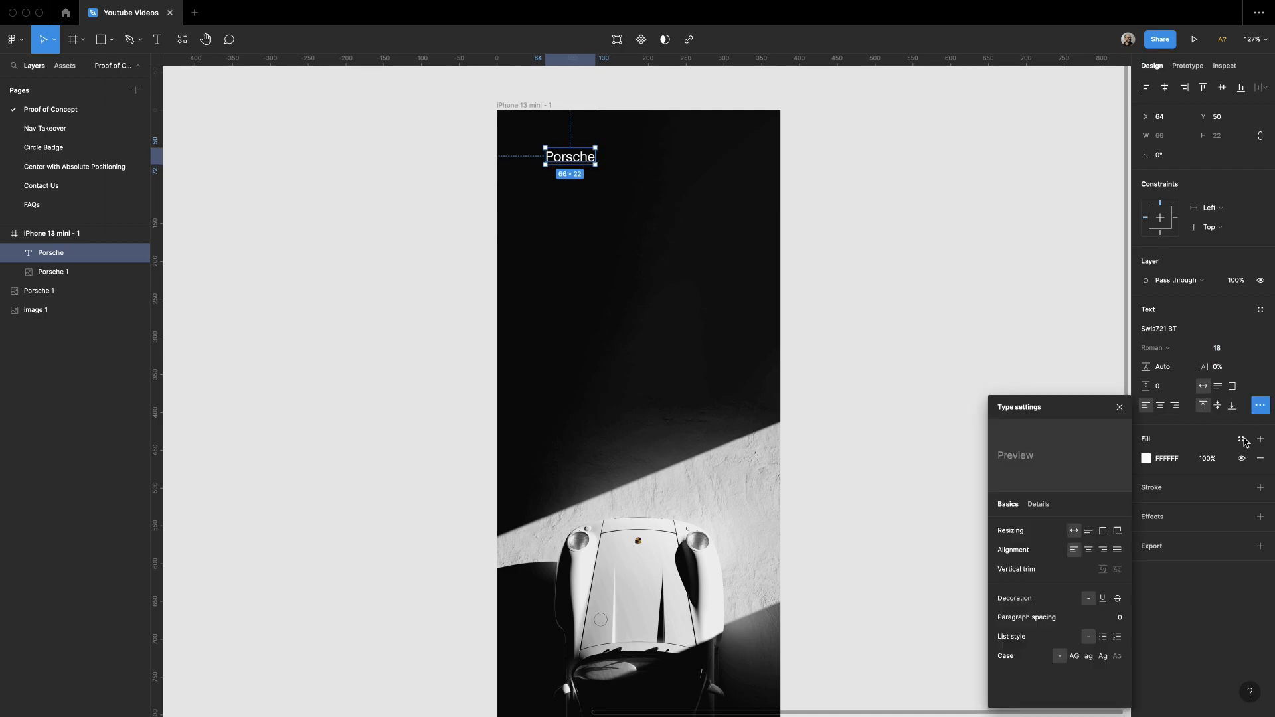
click(1073, 656)
click(1228, 350)
key(Down)
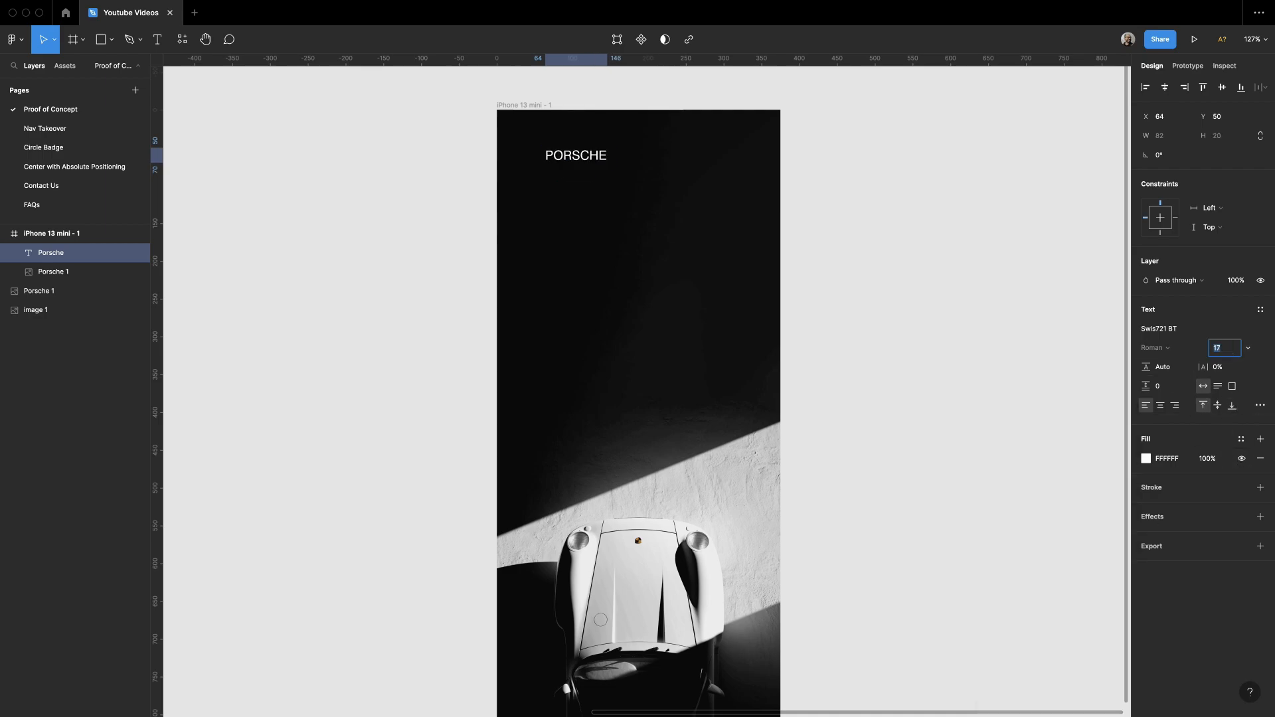
Step: Move the PORSCHE text into the upper-left corner of the iPhone frame at X 27, Y 27
scroll(574, 166, down, 1)
drag(583, 152, 555, 133)
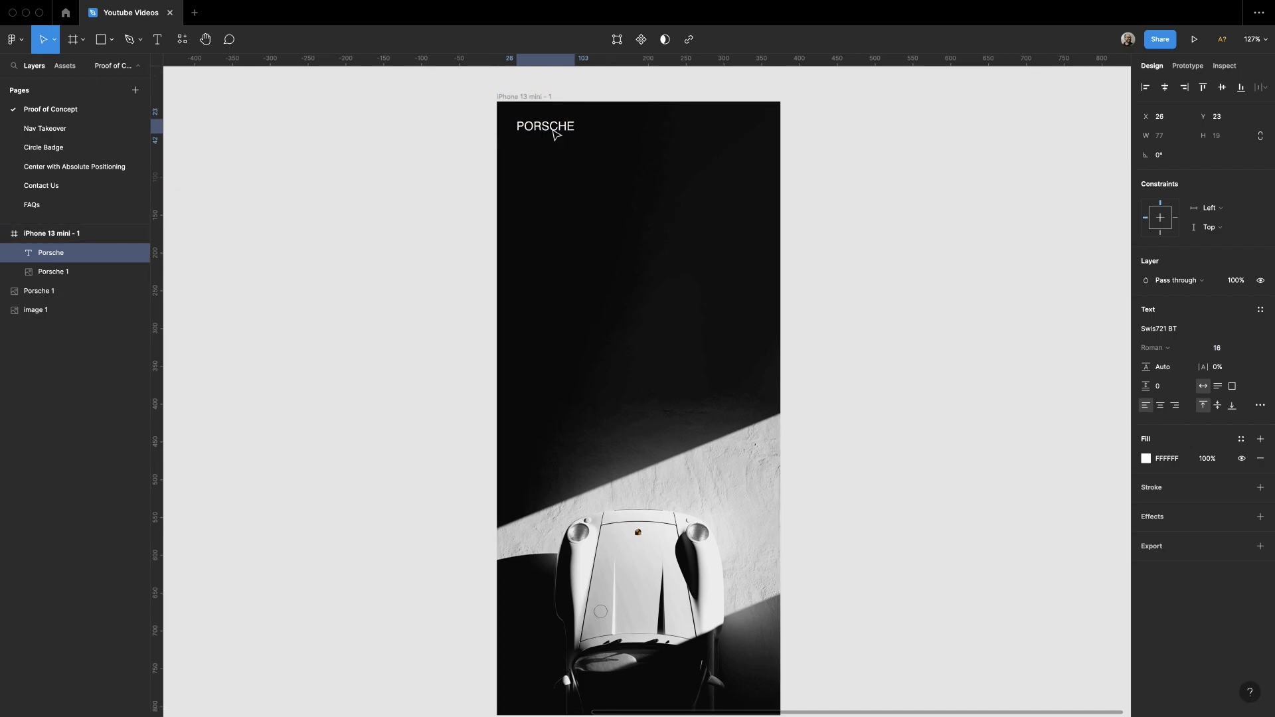
click(1007, 167)
key(z)
drag(426, 86, 908, 265)
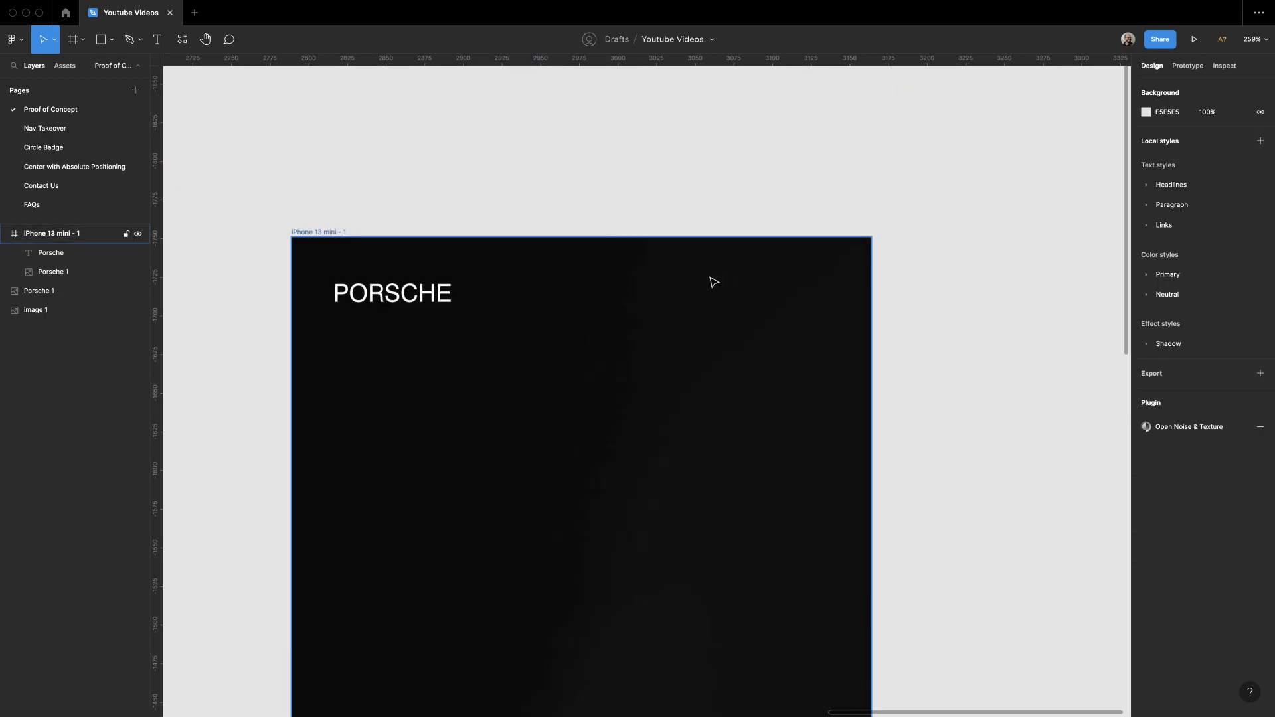
key(minus)
key(minus)
key(minus)
scroll(756, 338, down, 1)
key(z)
drag(544, 282, 771, 447)
click(422, 205)
Step: Colour the PORSCHE text with the gold F6C134 sampled from the car's hood badge
scroll(655, 139, down, 7)
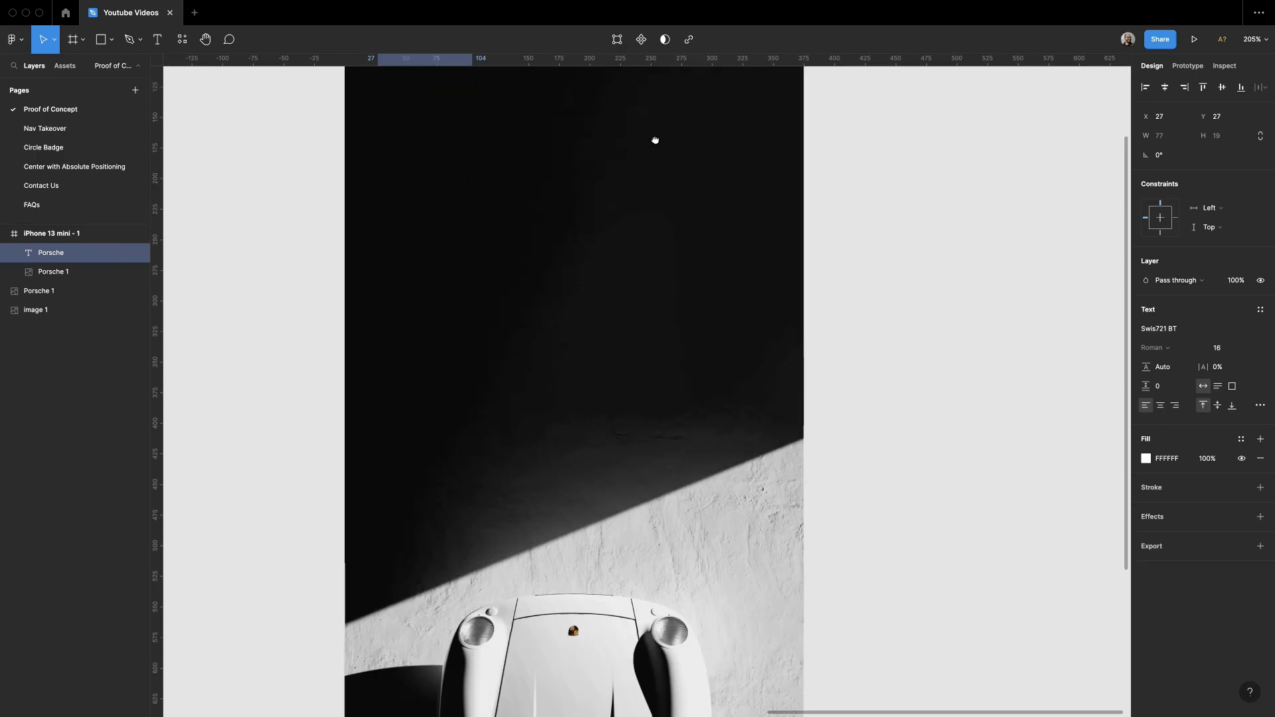
key(z)
drag(591, 381, 627, 397)
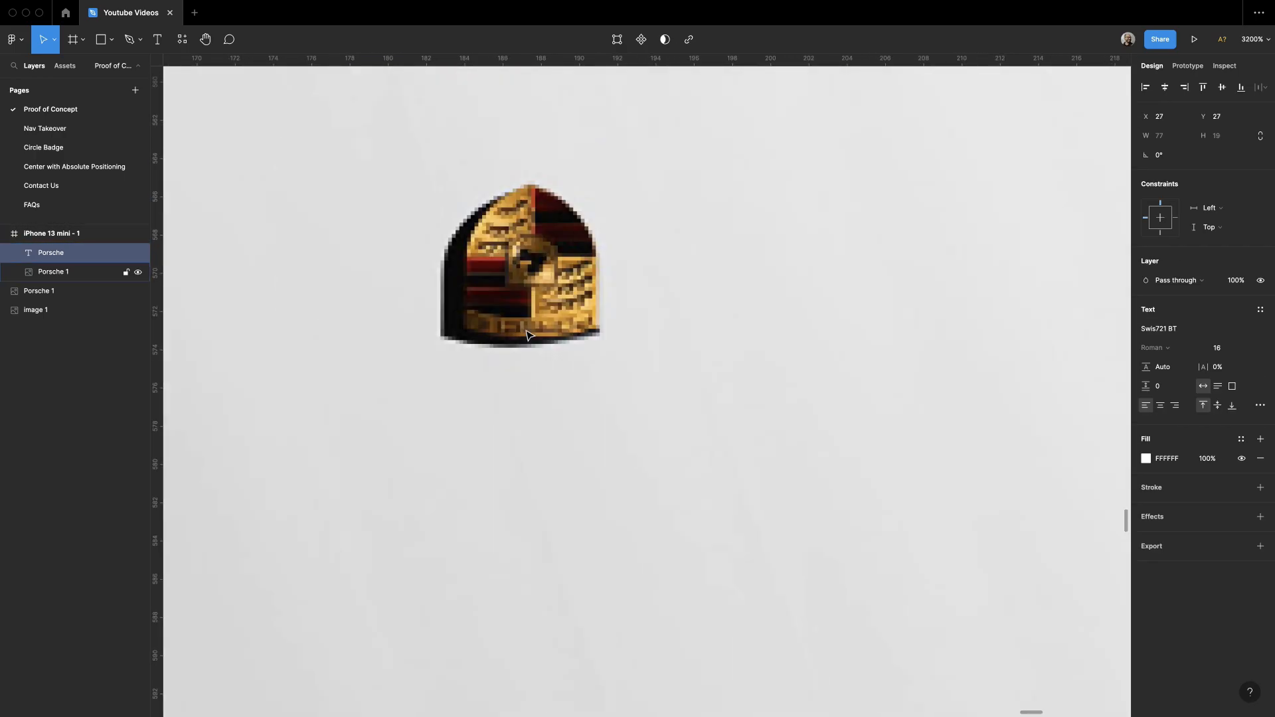
key(i)
click(600, 299)
key(shift+0)
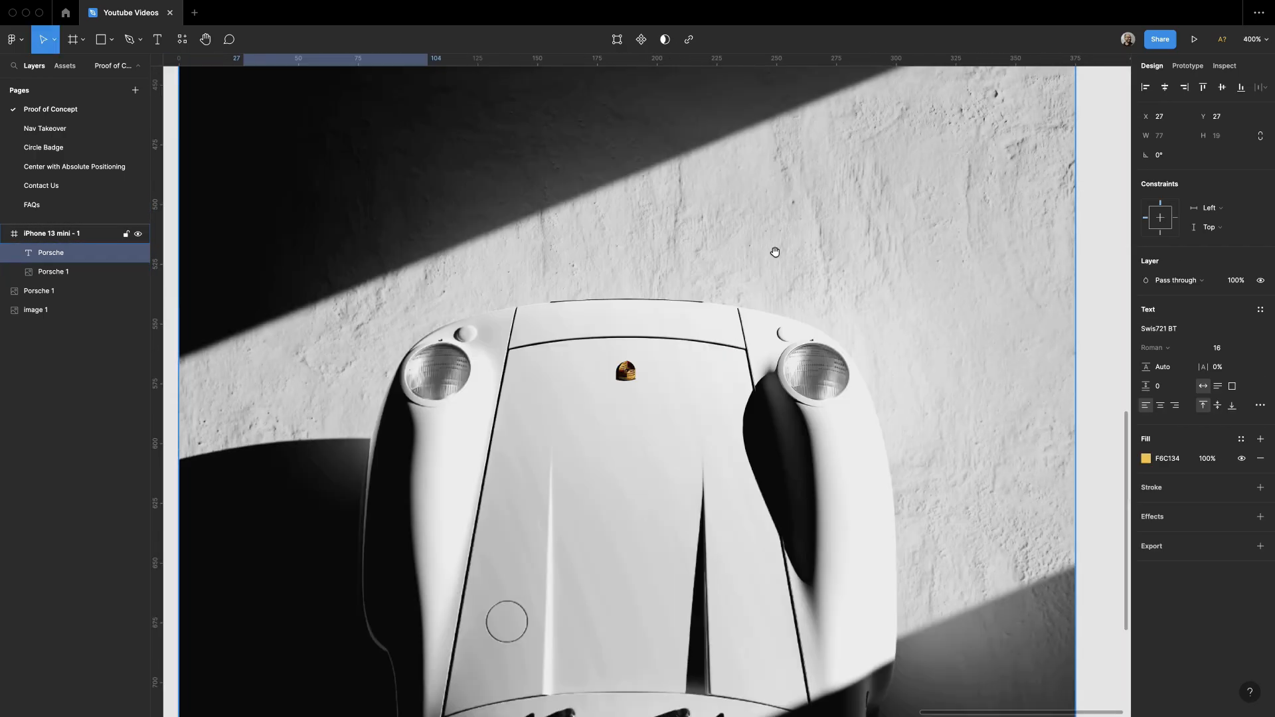
key(r)
drag(632, 169, 659, 196)
click(791, 208)
drag(791, 208, 797, 292)
click(660, 275)
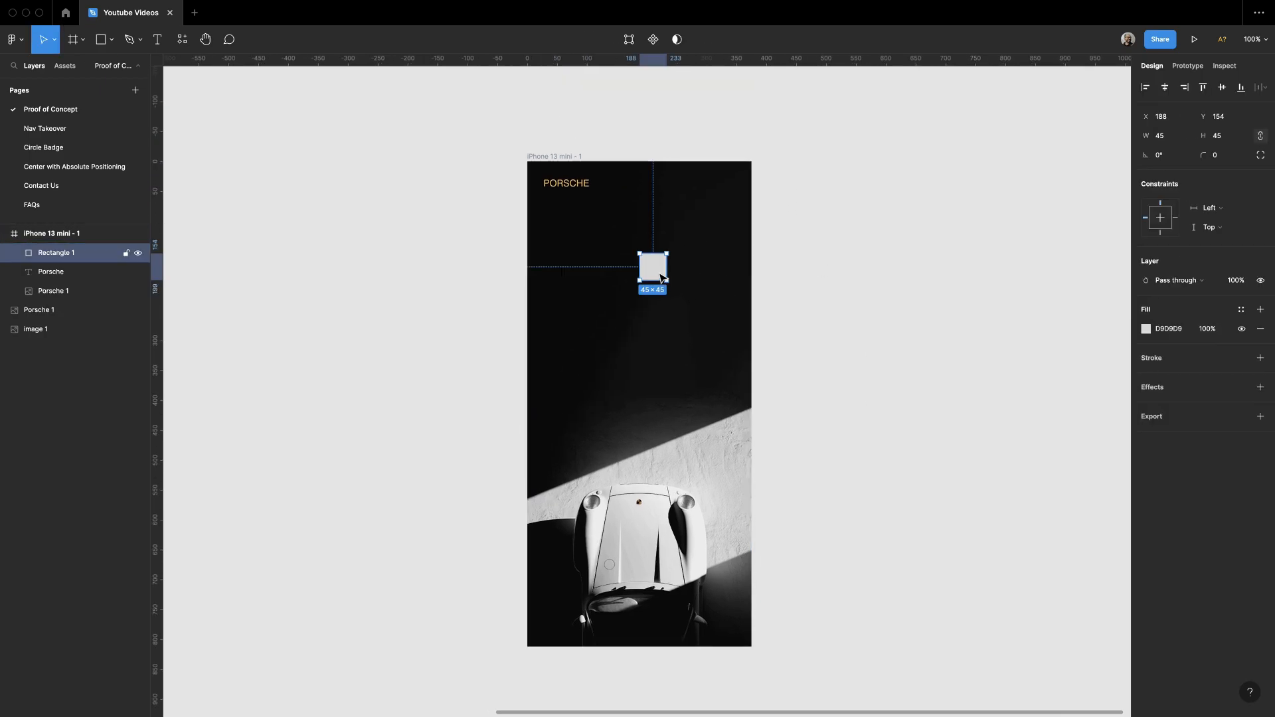
key(BackSpace)
Step: Draw a thin rectangle about 28 × 4 to the right of the PORSCHE text as a menu bar
key(z)
drag(458, 143, 823, 322)
key(r)
drag(600, 265, 645, 273)
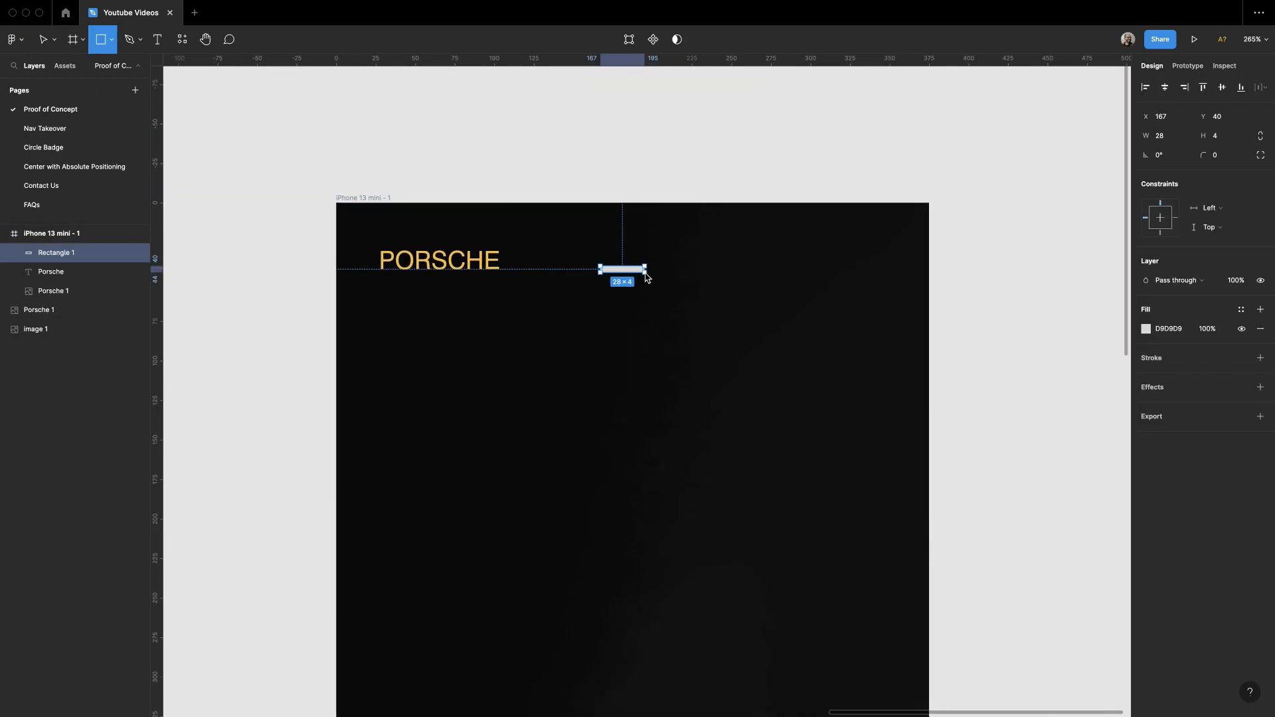
Step: Give the thin rectangle the PORSCHE text's fill colour, F6C134
click(485, 264)
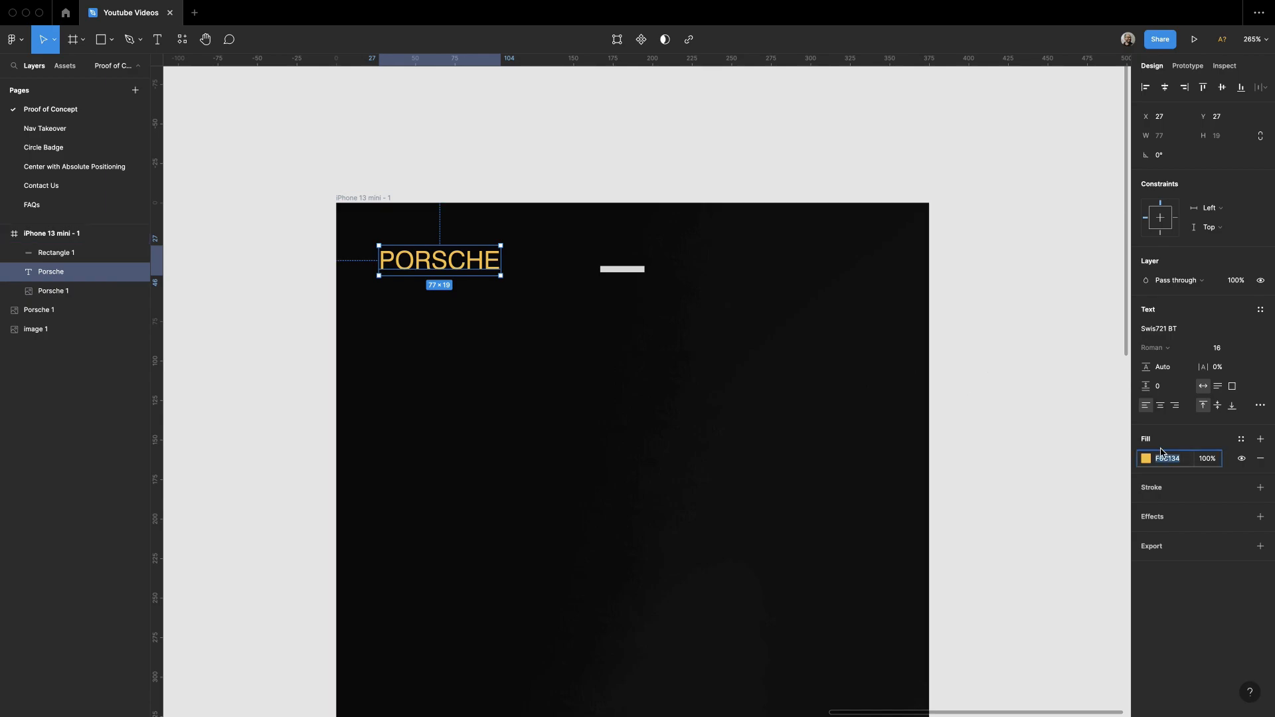
click(634, 270)
text(F6C134)
key(Return)
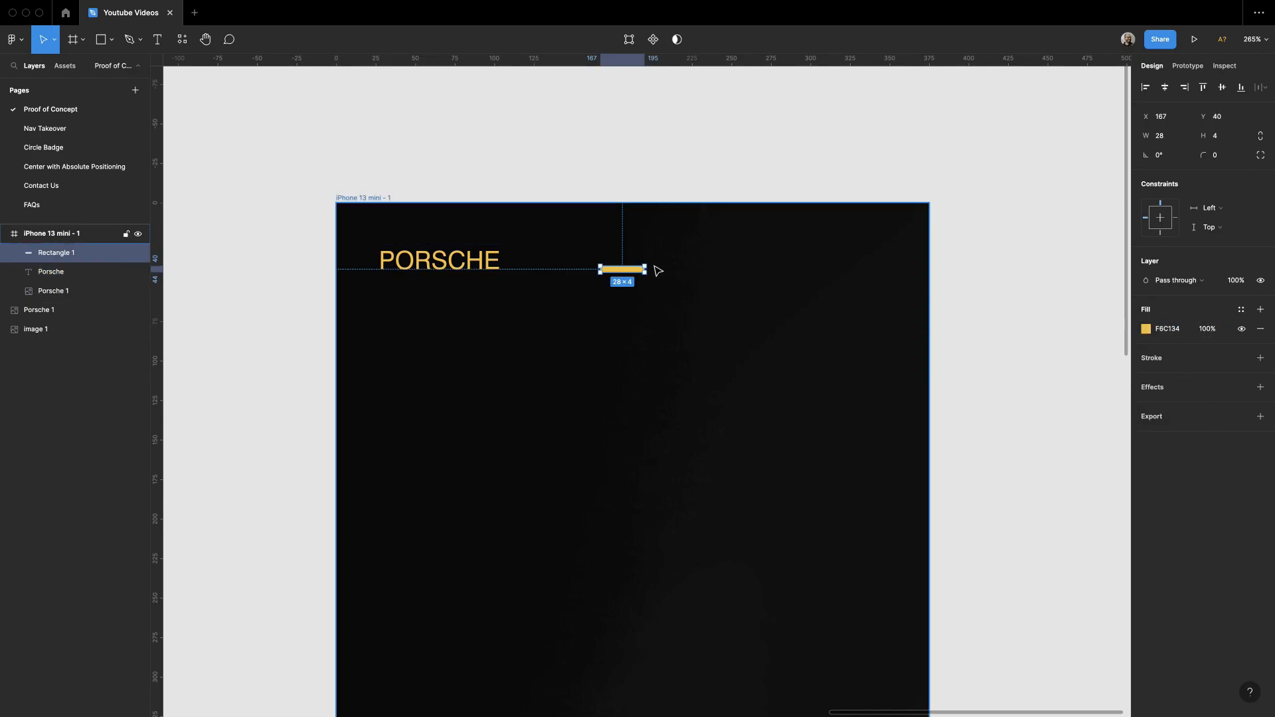
Step: Duplicate the gold bar twice below itself and wrap the three bars in a vertical auto layout
alt+drag(626, 269, 627, 285)
key(super+d)
shift+click(640, 285)
shift+click(641, 270)
key(shift+a)
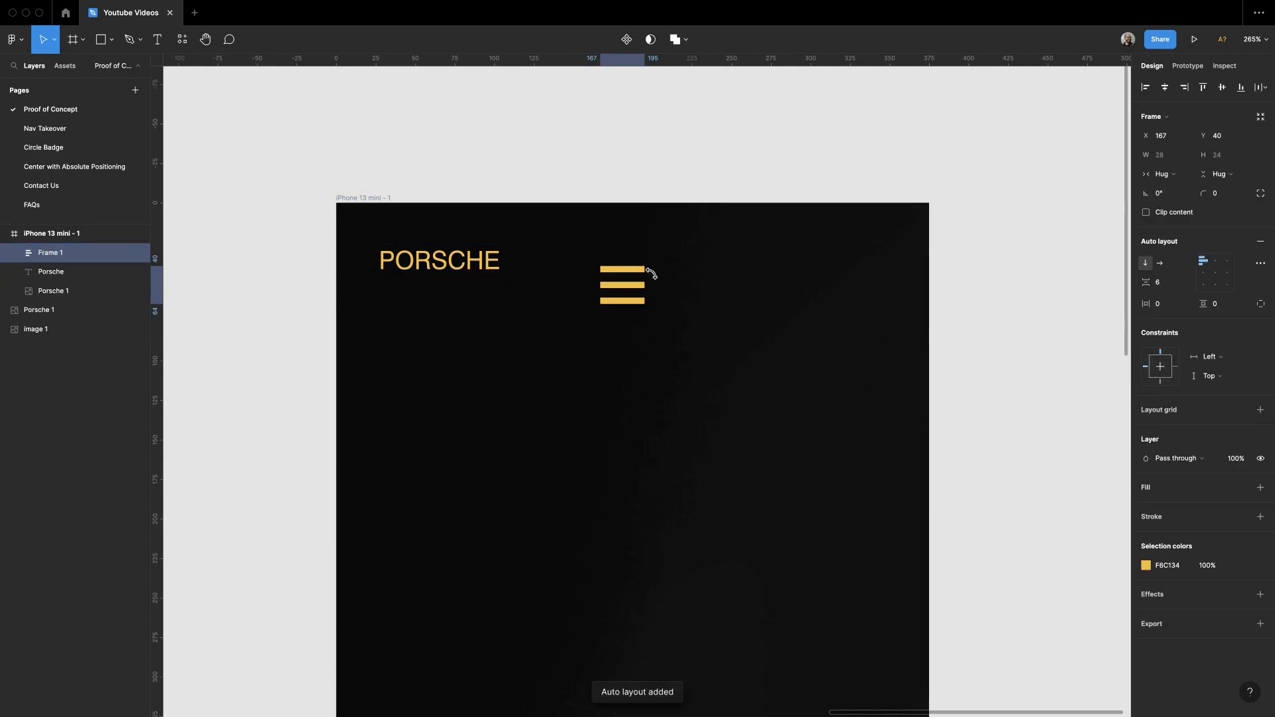
Step: Set the three menu bars to fill the container's width and make each 2 high
key(Return)
click(1172, 155)
click(1170, 174)
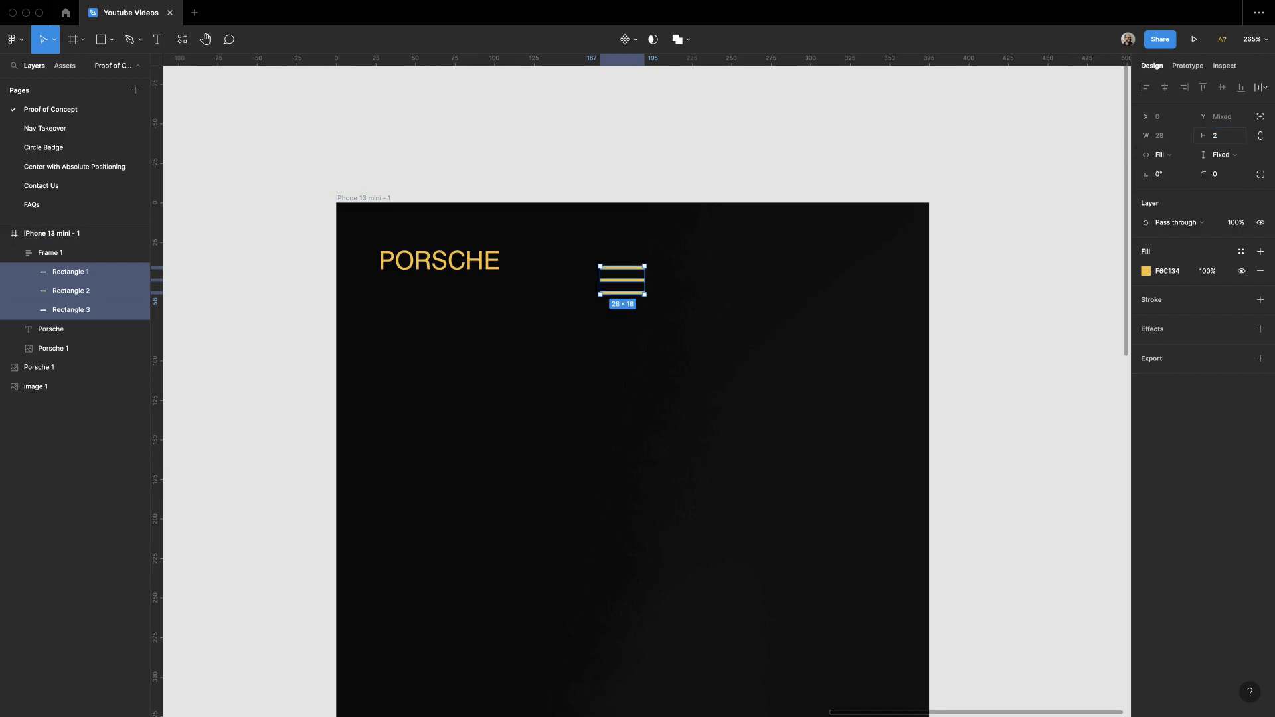
Step: Tighten the auto layout spacing between the three menu bars to 3
key(shift+Return)
click(1161, 282)
key(Down)
key(Down)
click(1016, 330)
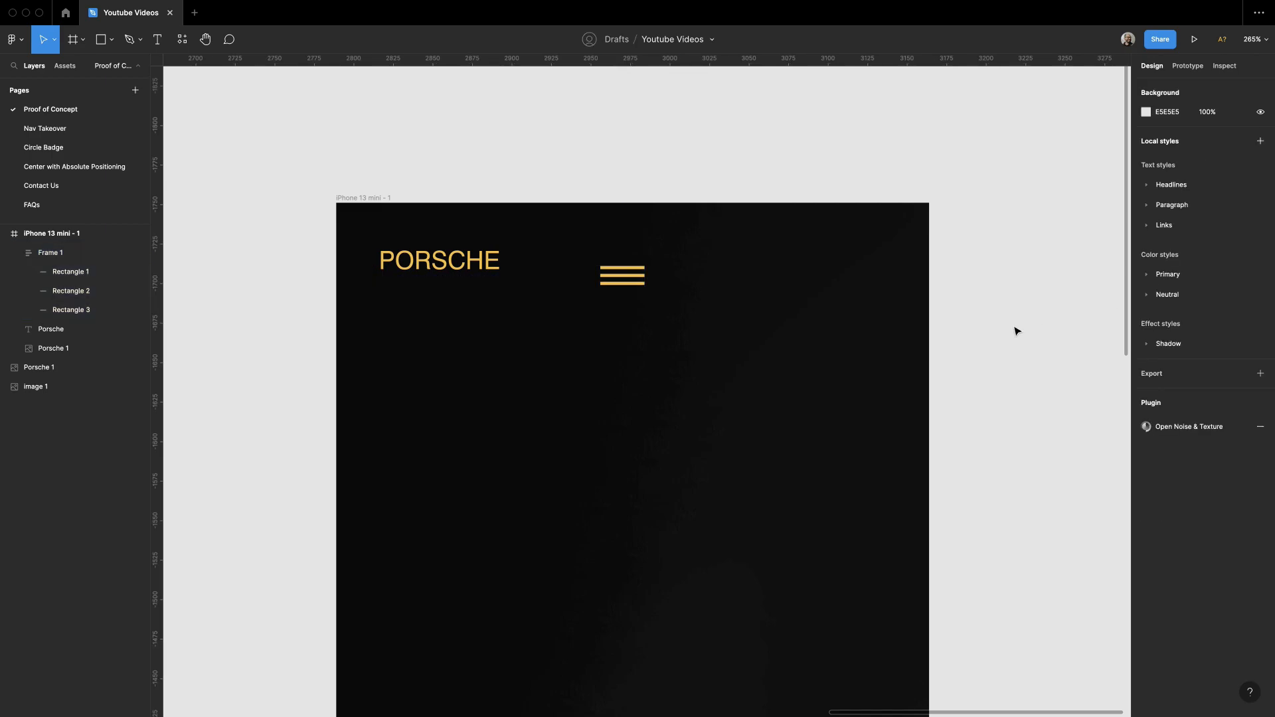
Step: Reshape the top menu bar into a parallelogram with both ends slanting down to the right
drag(634, 301, 690, 375)
click(727, 262)
super+click(666, 255)
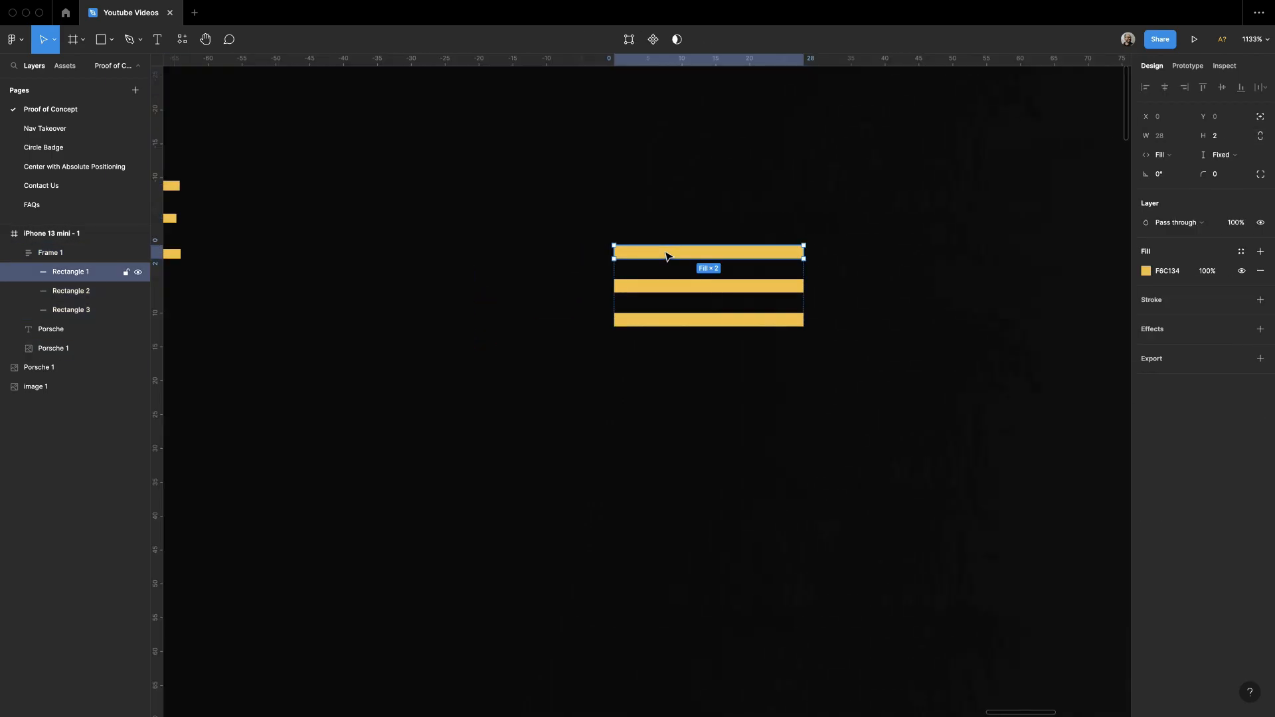
key(Return)
double_click(939, 287)
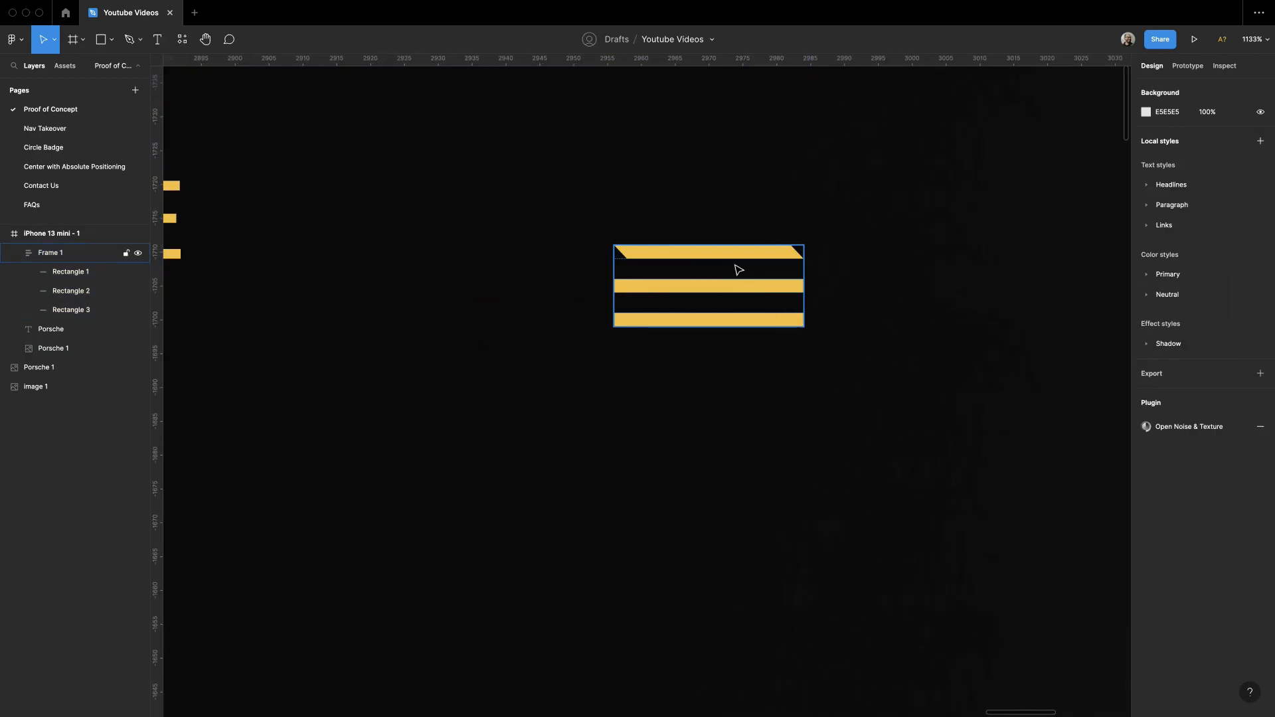
Step: Duplicate the slanted bar twice and delete the two original straight bars
super+click(735, 256)
key(super+d)
key(super+d)
click(733, 355)
shift+click(722, 386)
key(Delete)
Step: Move the hamburger icon to the right side of the iPhone frame, top-aligned with the PORSCHE text at Y 27
scroll(721, 386, down, 10)
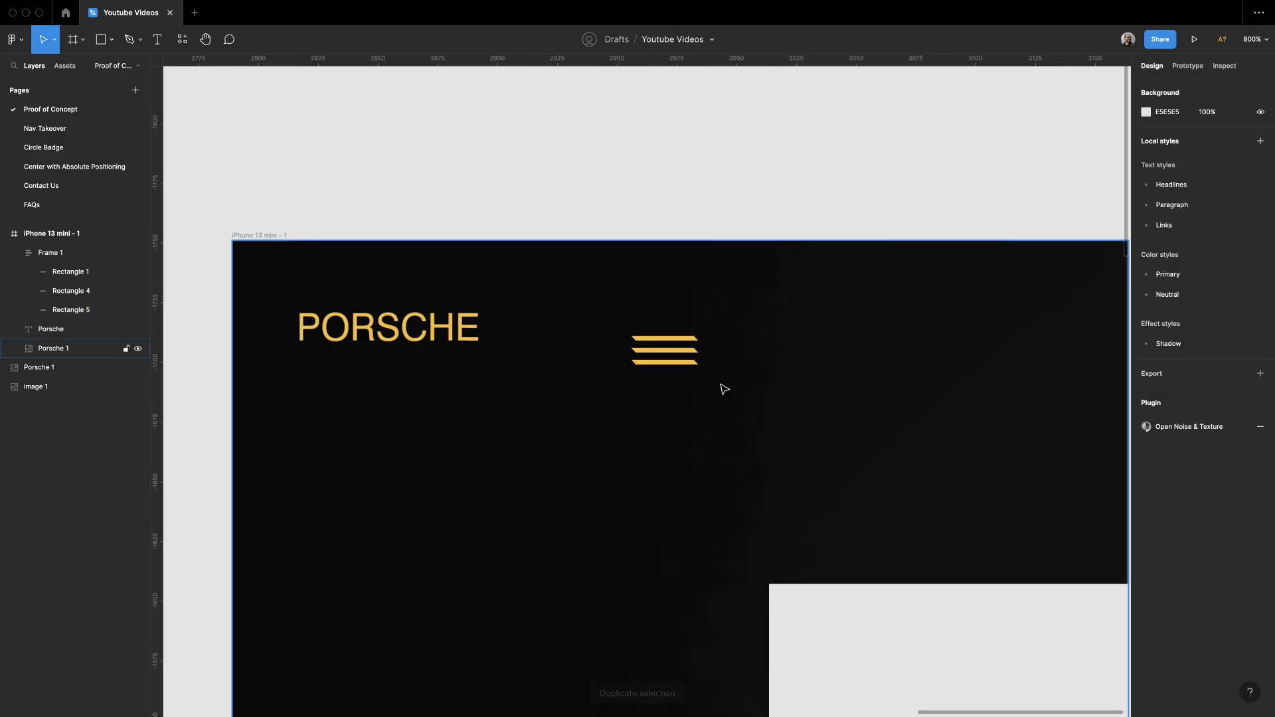
click(650, 317)
drag(650, 317, 836, 296)
Step: Wrap the PORSCHE text and hamburger icon in an auto layout with 32 horizontal and 32 vertical padding
shift+click(51, 328)
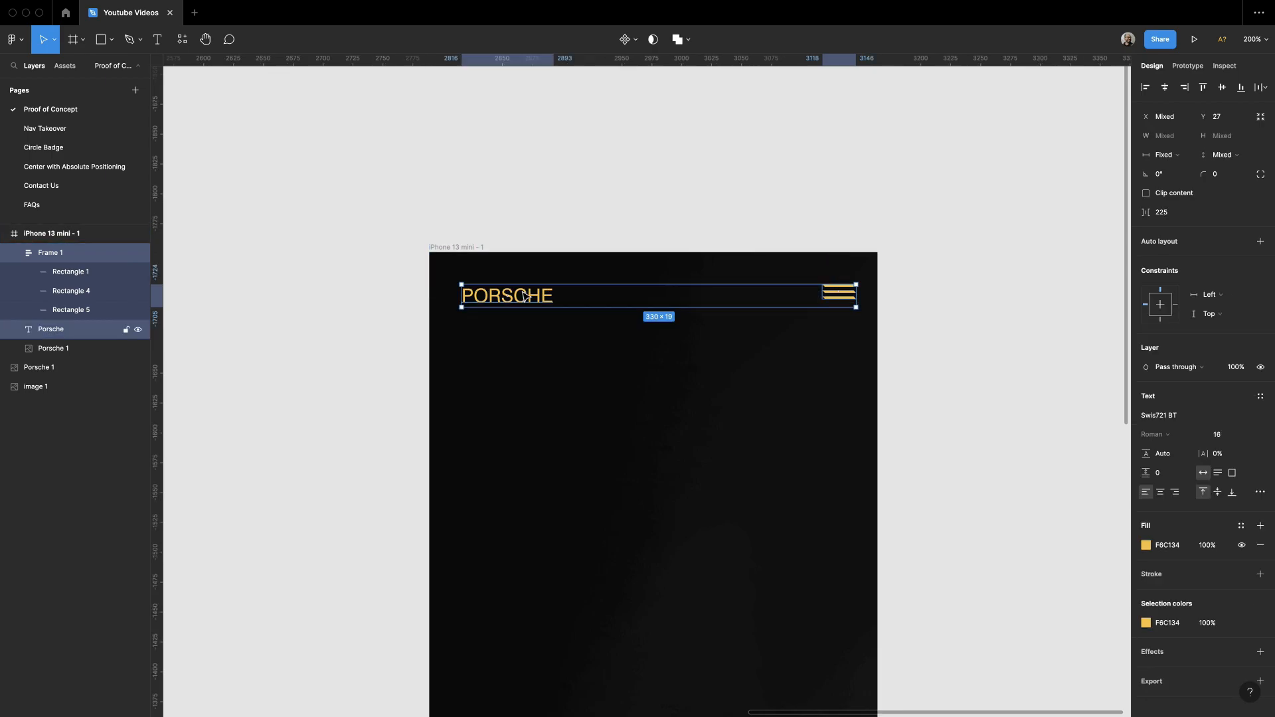
key(shift+a)
text(32)
key(Tab)
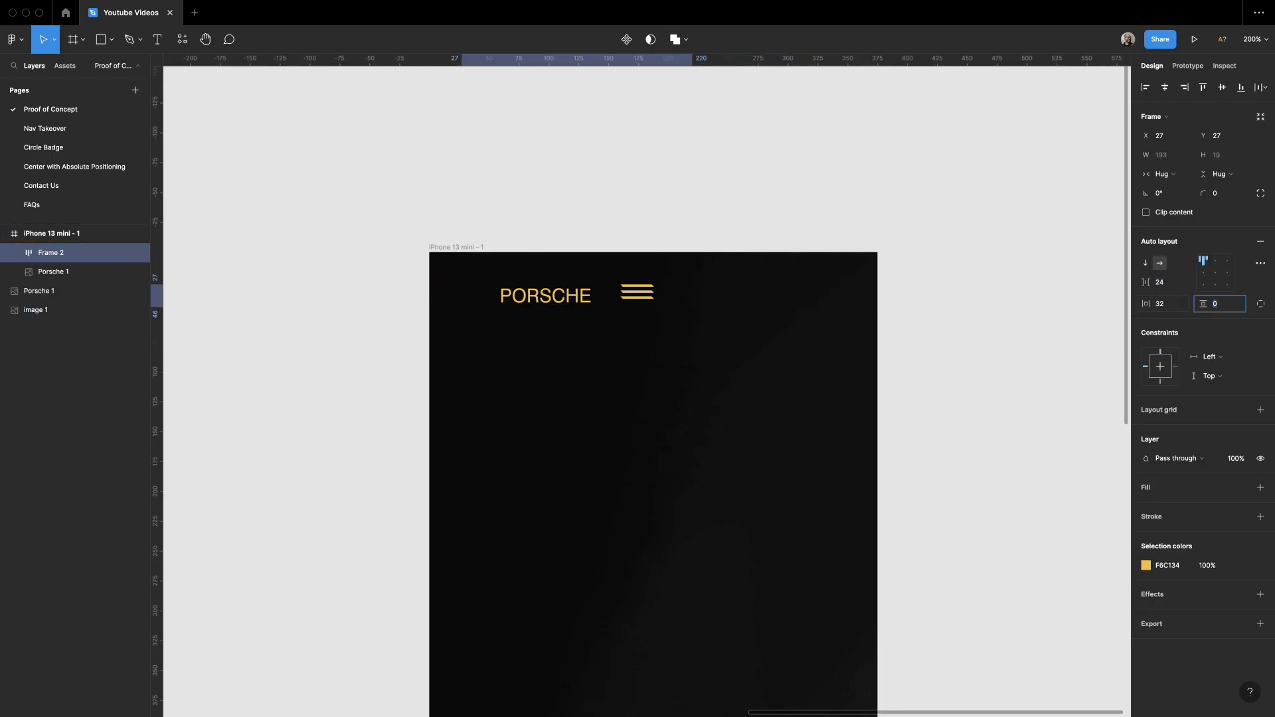
text(32)
key(Return)
Step: Align the header frame to the iPhone frame's top-left corner and set its width to 375
click(1145, 87)
click(1202, 87)
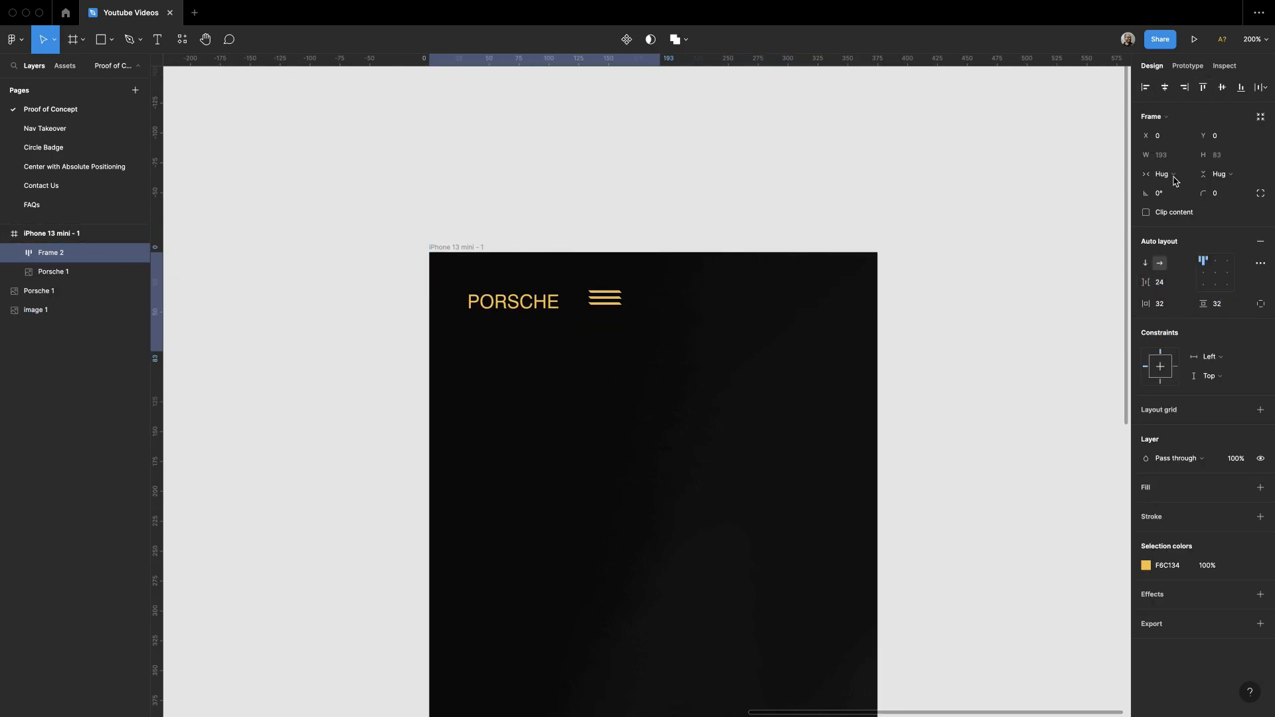
click(1169, 178)
click(1167, 159)
text(375)
key(Return)
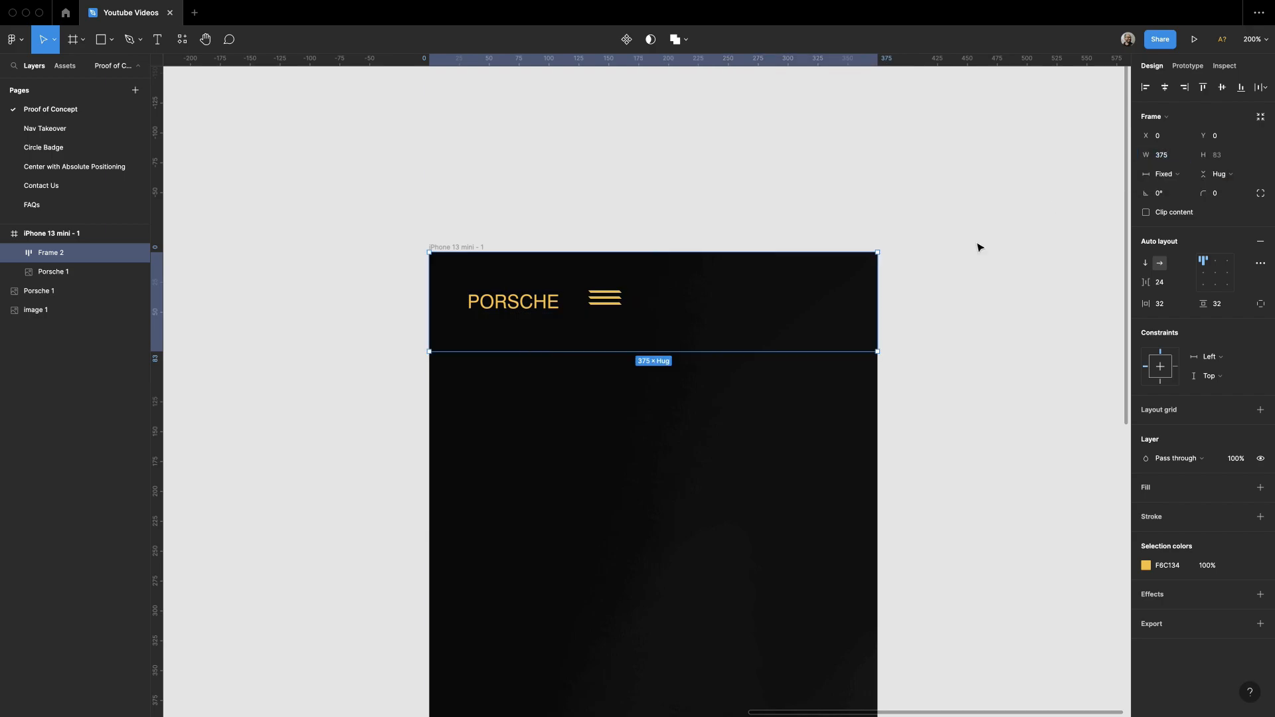
Step: Set the header's item spacing to Auto and centre its contents vertically
text(auto)
key(Return)
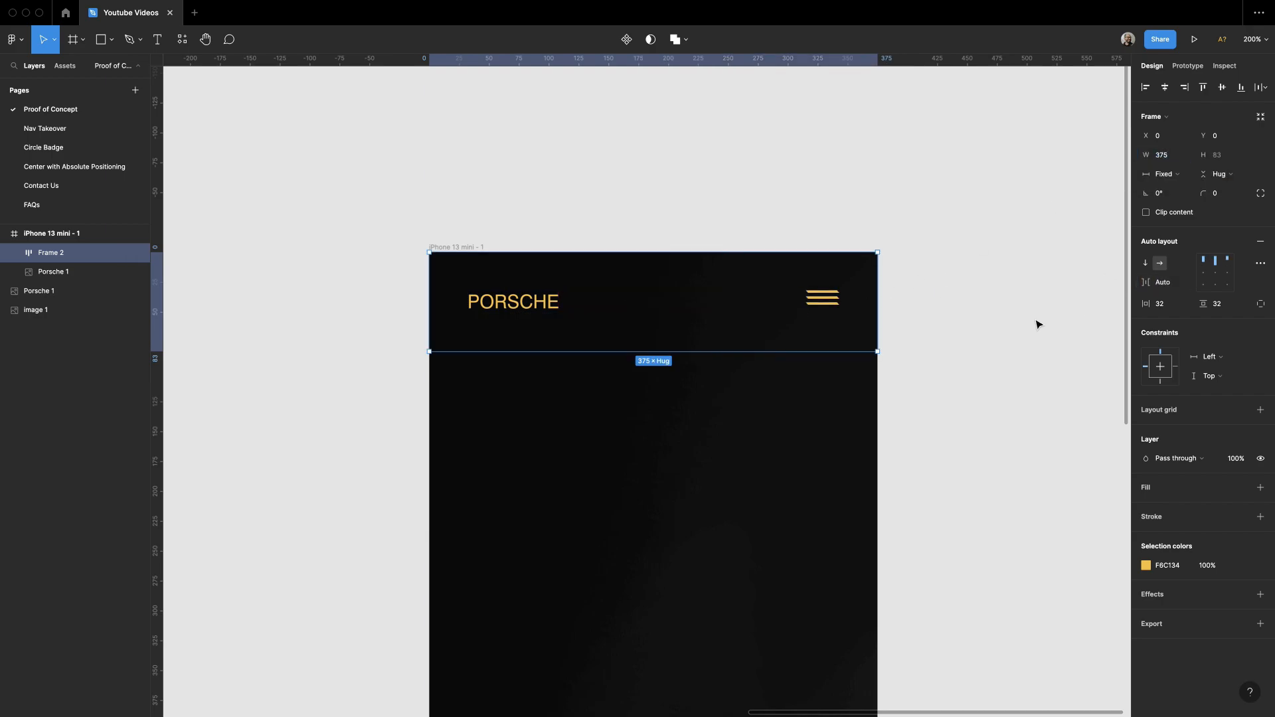
click(1219, 275)
click(1038, 298)
Step: Replace the header's PORSCHE text with "Continental"
drag(1037, 298, 1064, 259)
key(minus)
drag(945, 362, 951, 254)
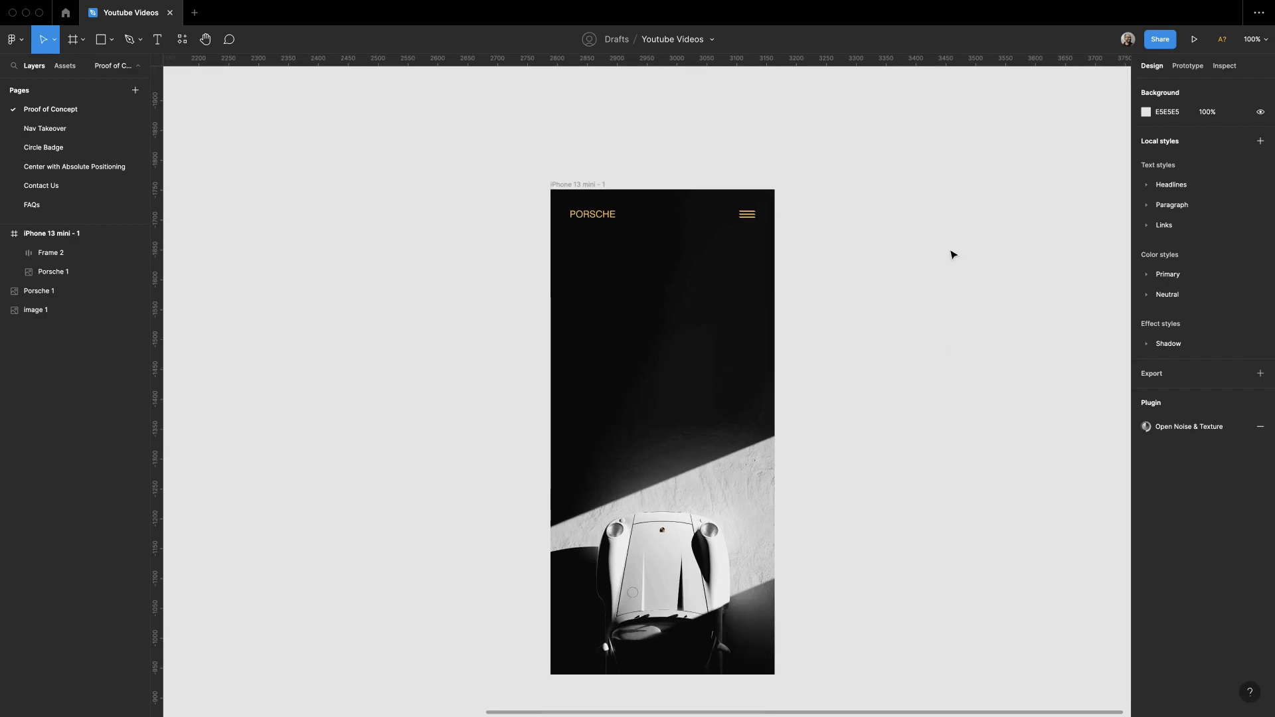
key(z)
drag(464, 172, 944, 626)
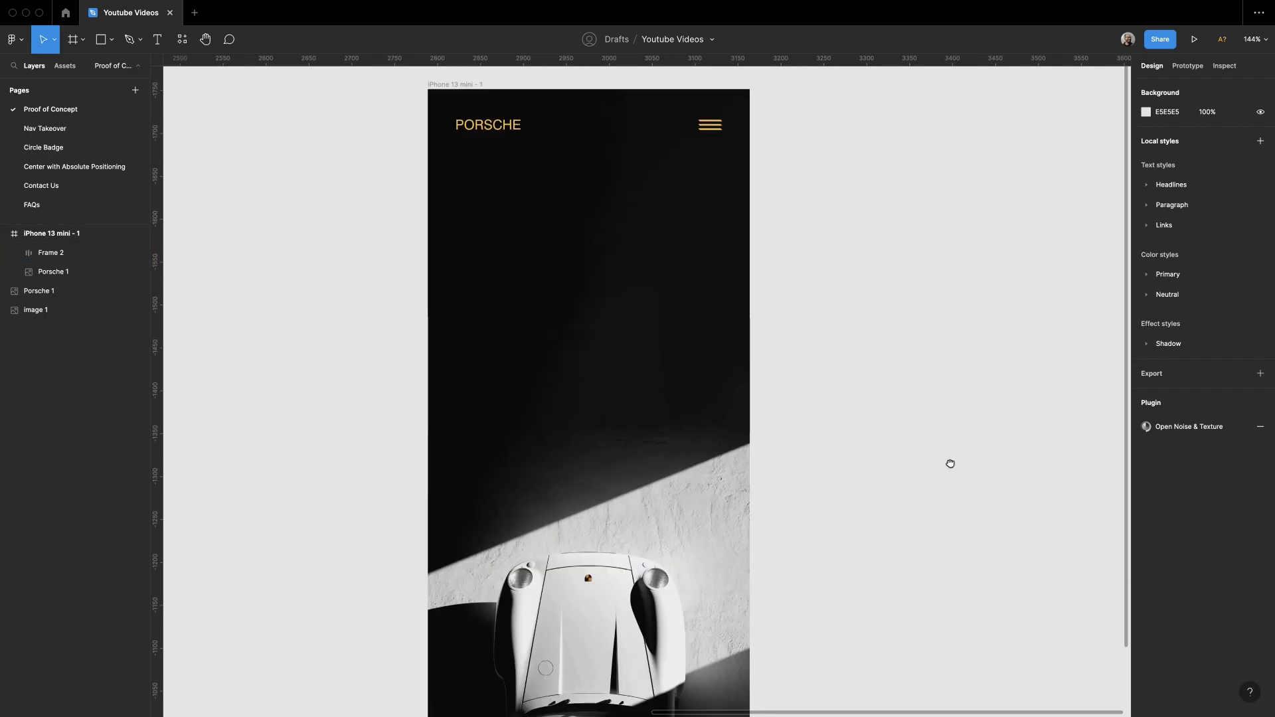
drag(848, 453, 877, 518)
key(v)
double_click(552, 162)
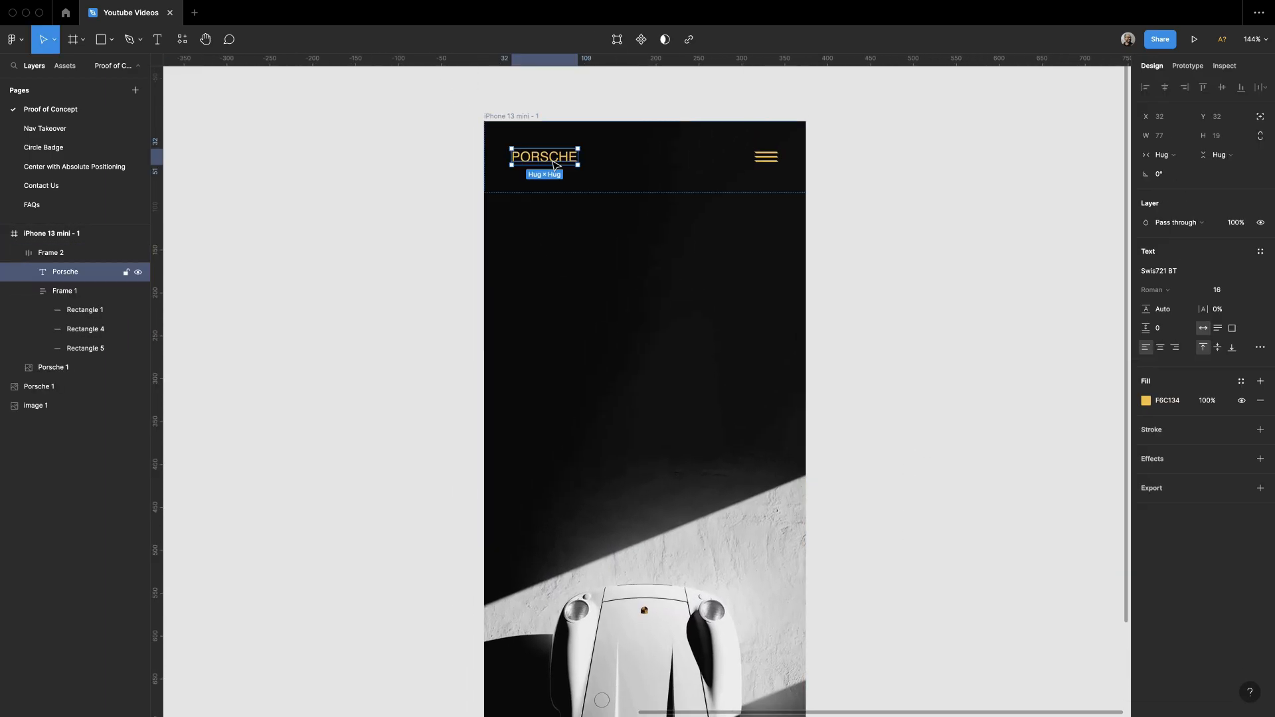
key(Return)
text(C)
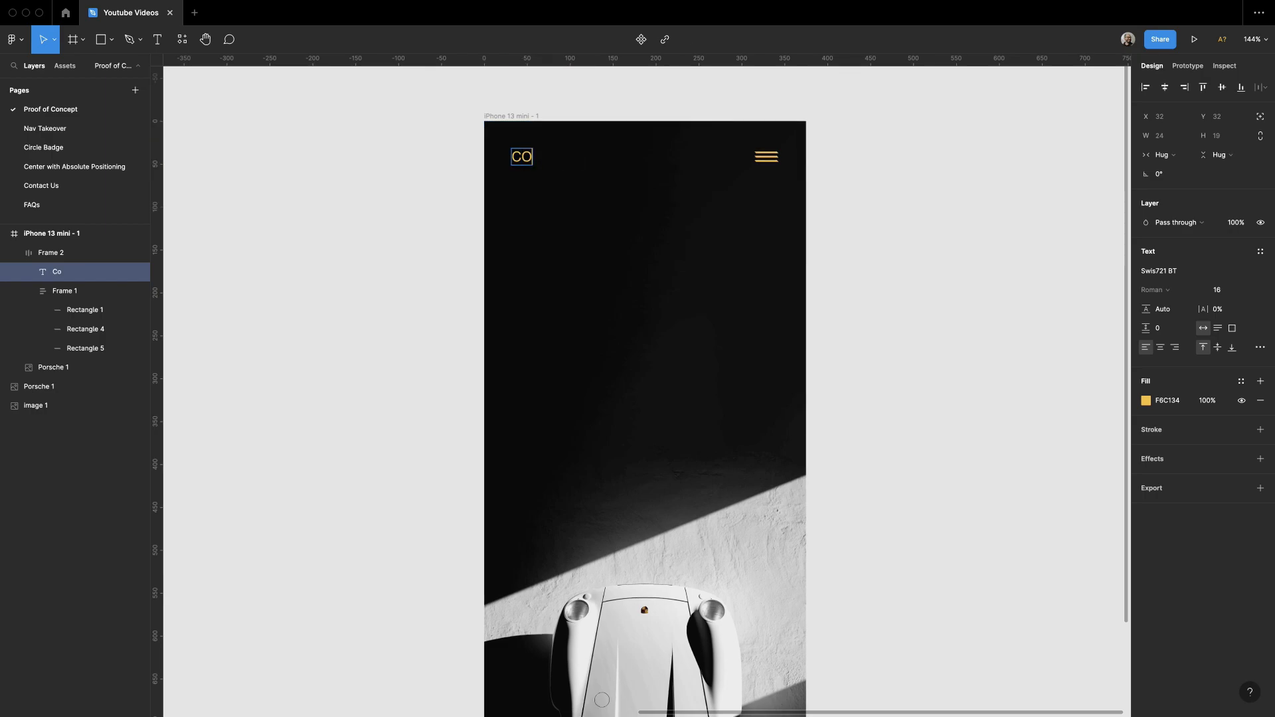
text(ontinental)
key(Escape)
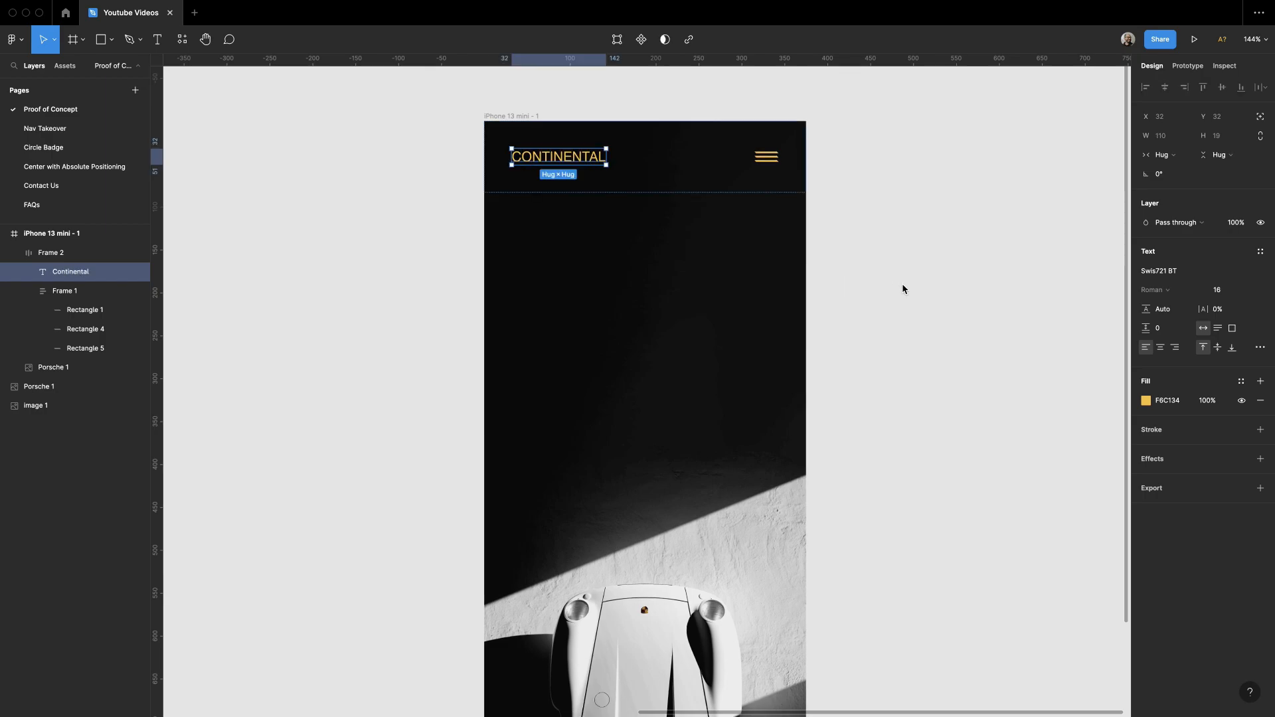
Step: Set the CONTINENTAL text's letter spacing to -1%
click(1220, 313)
text(-2)
key(Return)
click(850, 269)
Step: Set the header frame's horizontal padding to 24 and vertical padding to 16
super+click(561, 159)
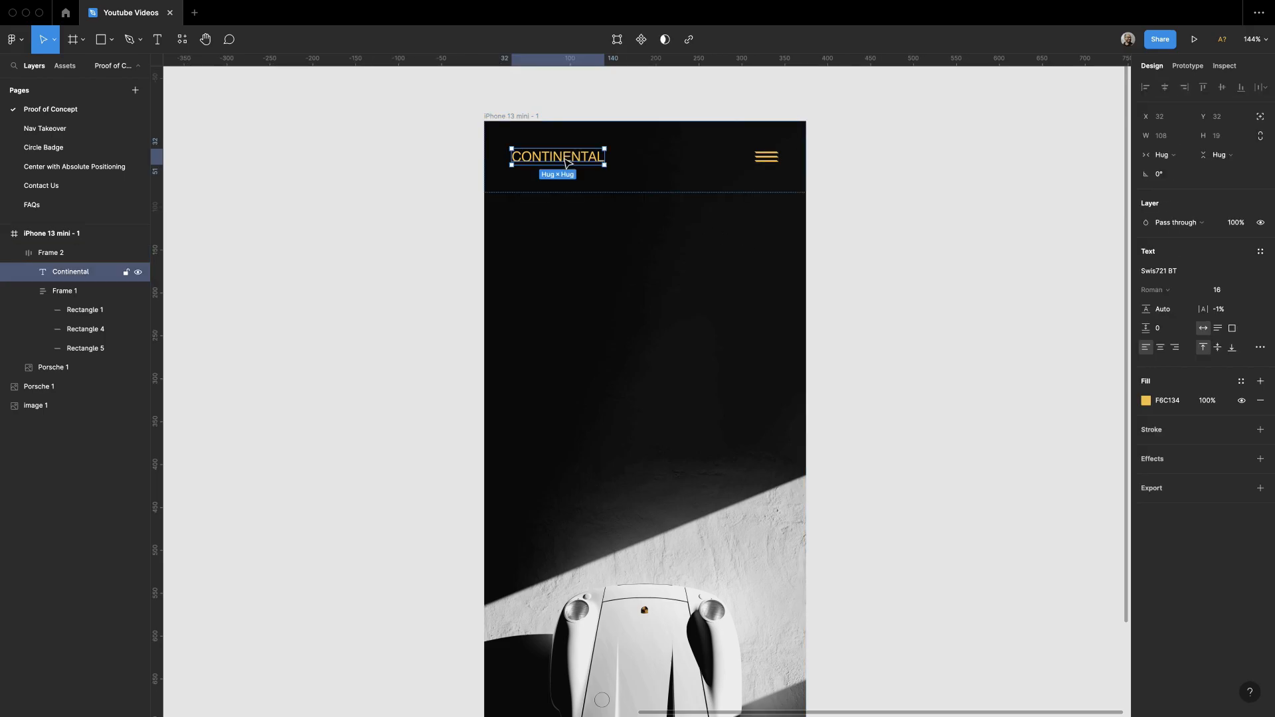
key(shift+Return)
click(1162, 304)
key(shift+Down)
key(Tab)
key(shift+Down)
key(shift+Down)
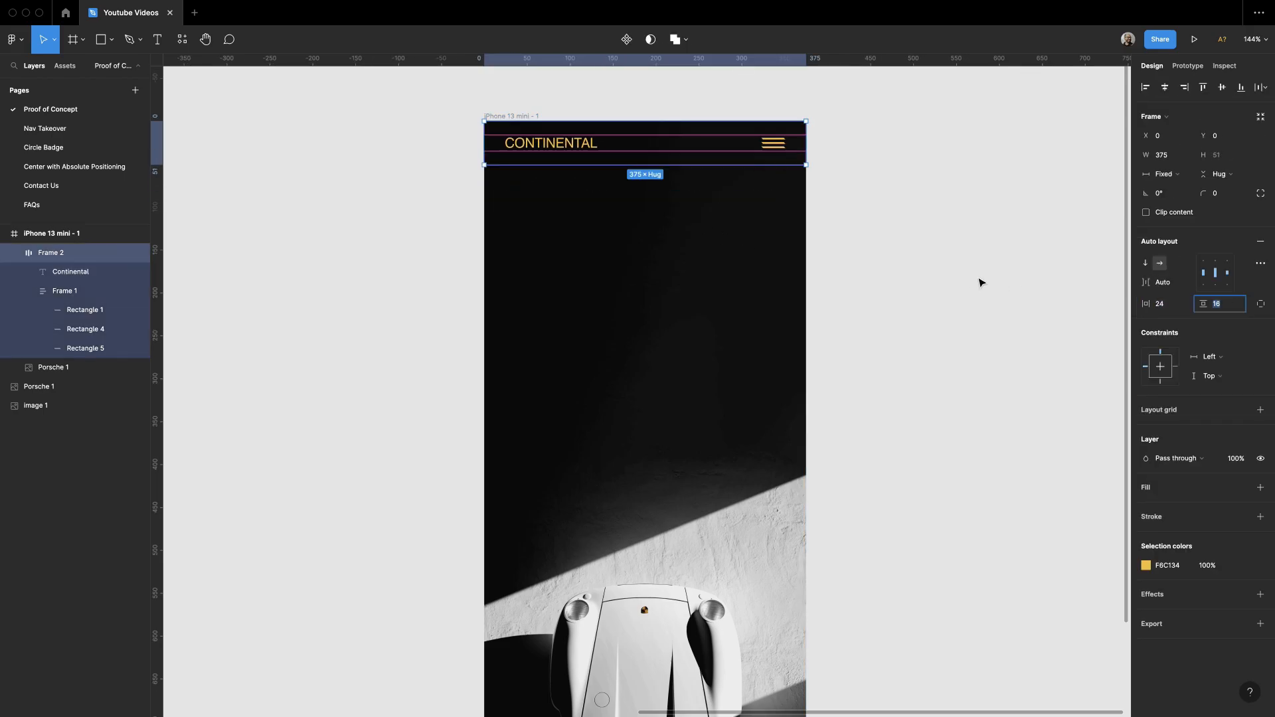
click(978, 282)
drag(927, 286, 936, 260)
key(v)
super+click(575, 119)
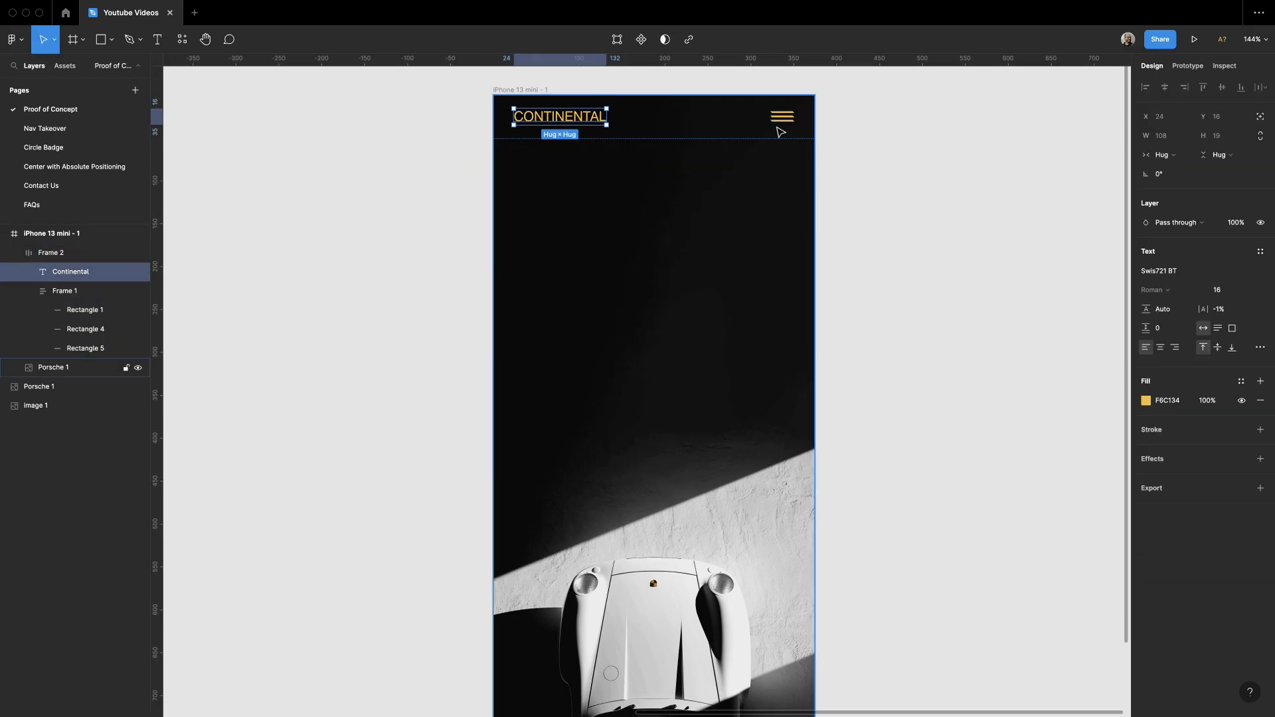
key(Escape)
super+click(546, 120)
key(Escape)
Step: Draw a square swatch on the canvas beside the phone frame and fill it with the header's gold F6C134
click(787, 126)
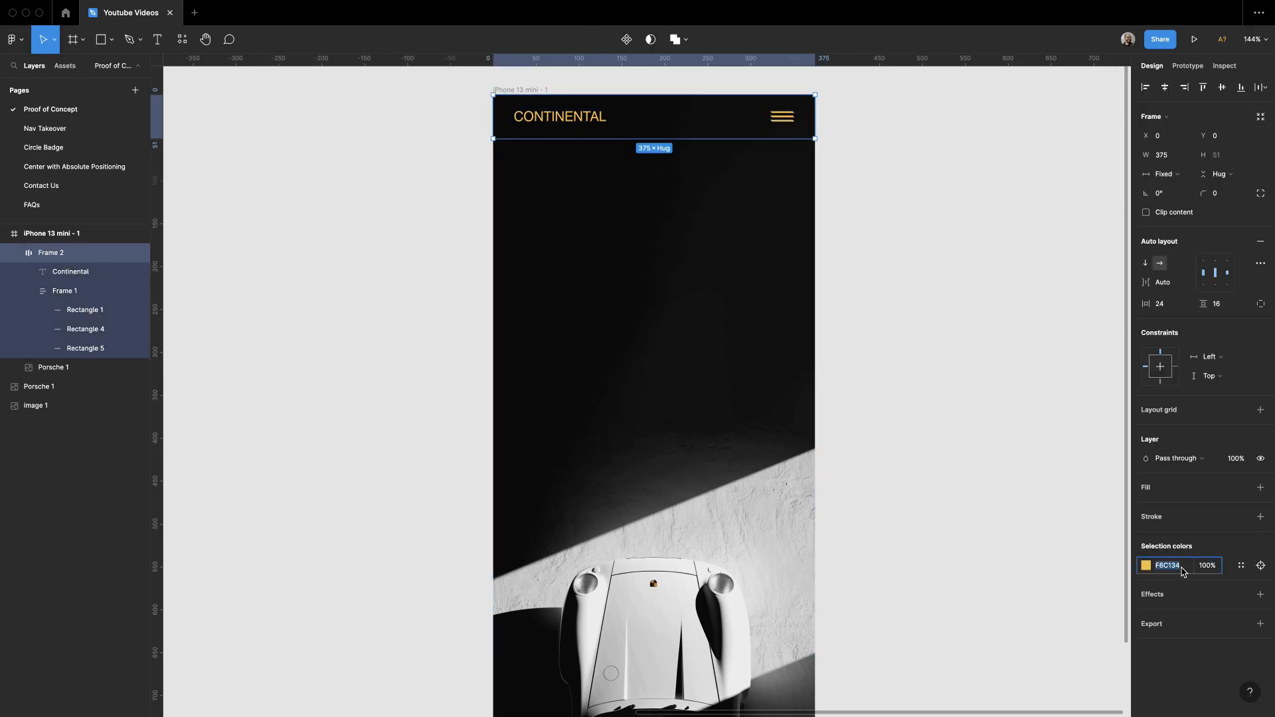
key(super+c)
key(r)
mouse_move(891, 157)
mouse_down()
mouse_move(999, 250)
mouse_move(976, 241)
mouse_up()
click(1178, 252)
key(super+v)
key(Return)
Step: Change the header's CONTINENTAL text and hamburger menu lines to white FFFFFF
click(666, 115)
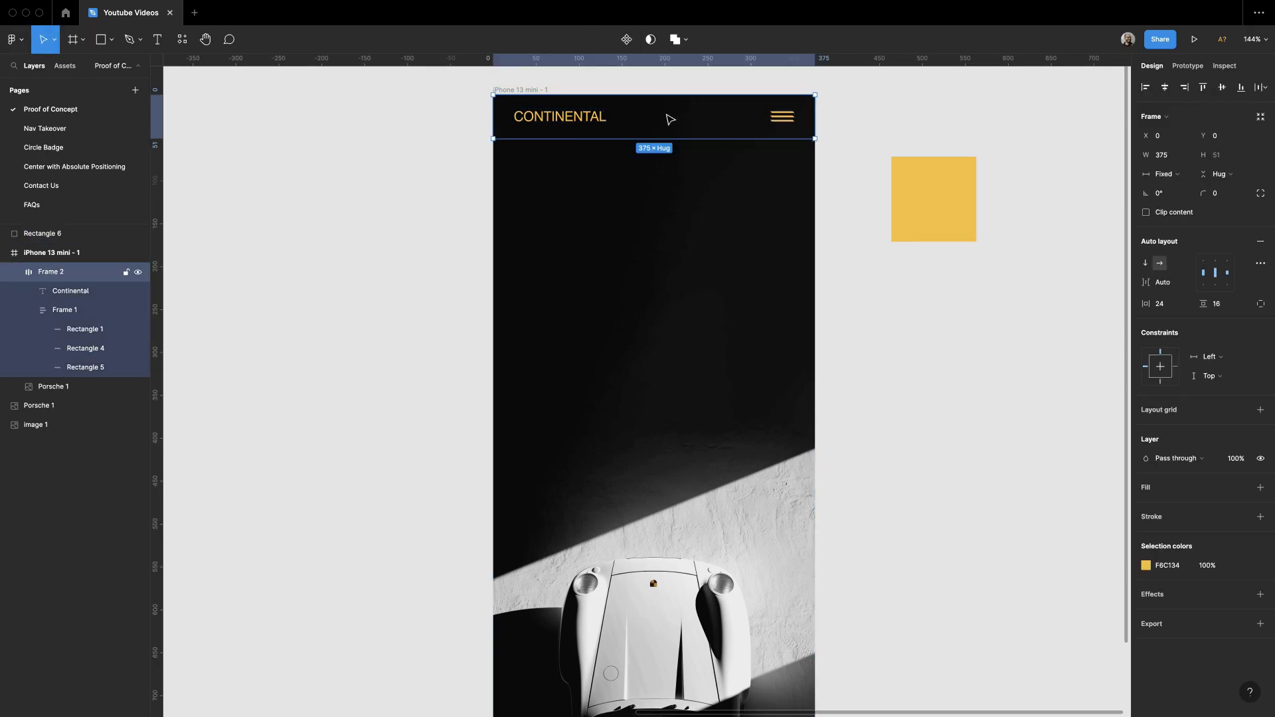
click(923, 356)
mouse_move(923, 357)
mouse_down()
mouse_move(942, 332)
mouse_move(936, 302)
mouse_move(933, 353)
mouse_up()
Step: Add the text "Introducing" below the header at about X 66, Y 141
key(t)
click(565, 216)
text(Int)
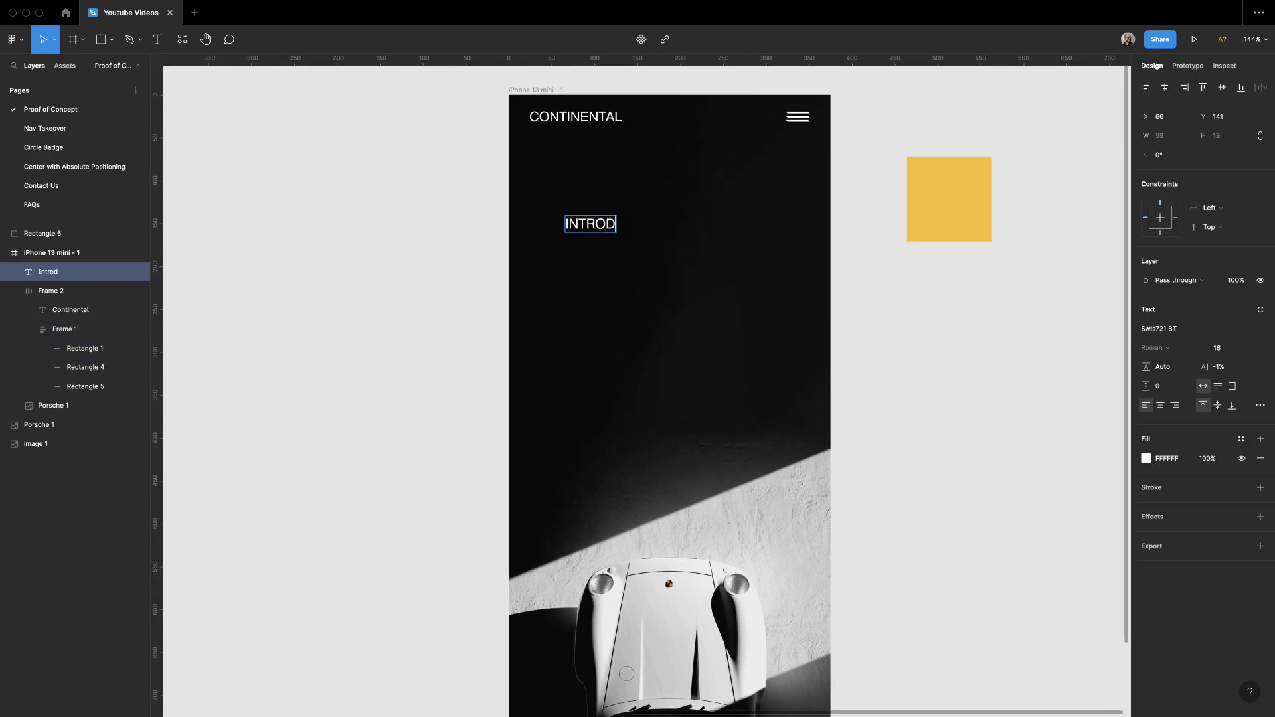
text(roducing)
key(Escape)
Step: Set the INTRODUCING text's font size to 13 and its letter spacing to 0%
text(1)
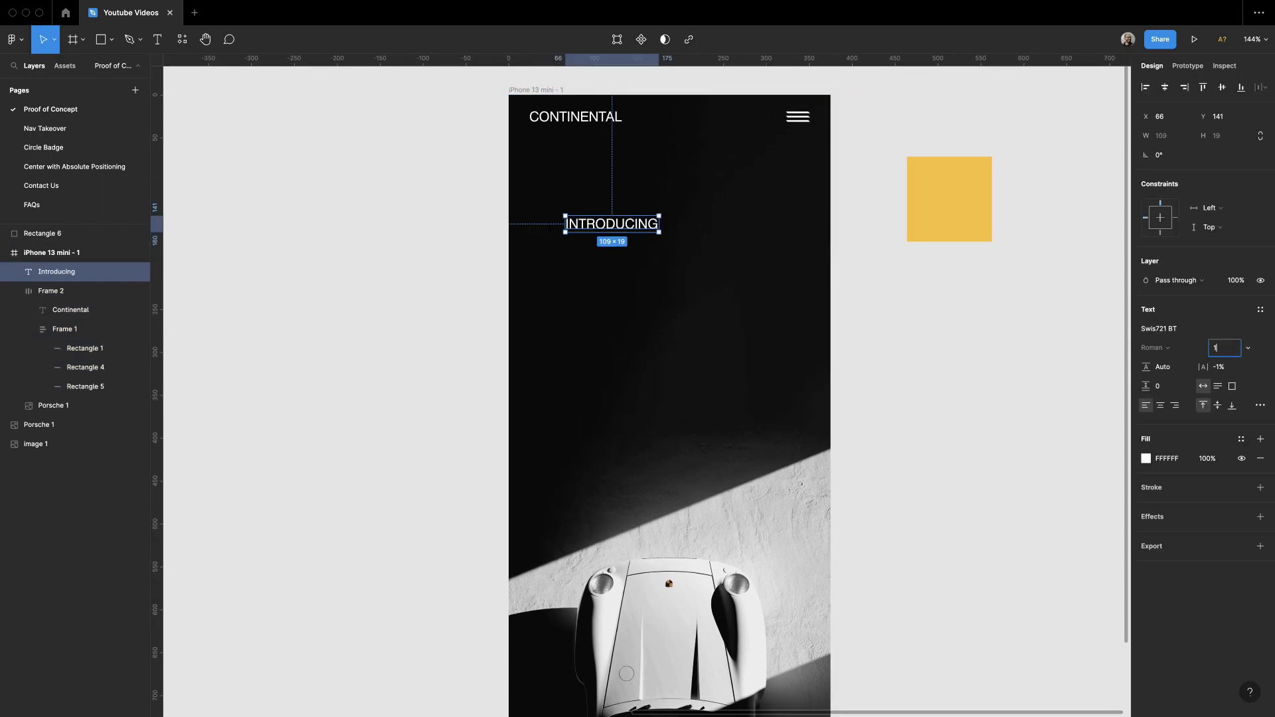
text(3)
key(Return)
scroll(790, 213, up, 1)
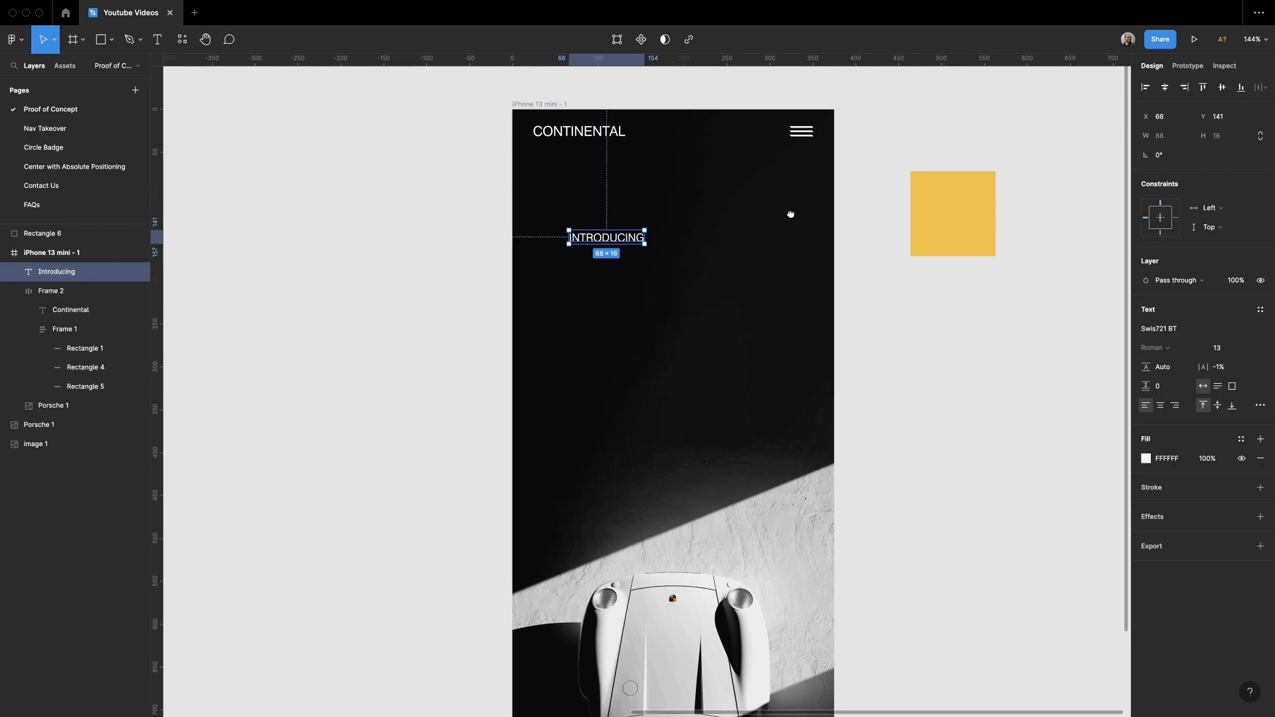
text(0)
key(Return)
click(945, 316)
Step: Change the font of the CONTINENTAL and INTRODUCING texts to Bagoss TRIAL Regular
scroll(420, 135, up, 2)
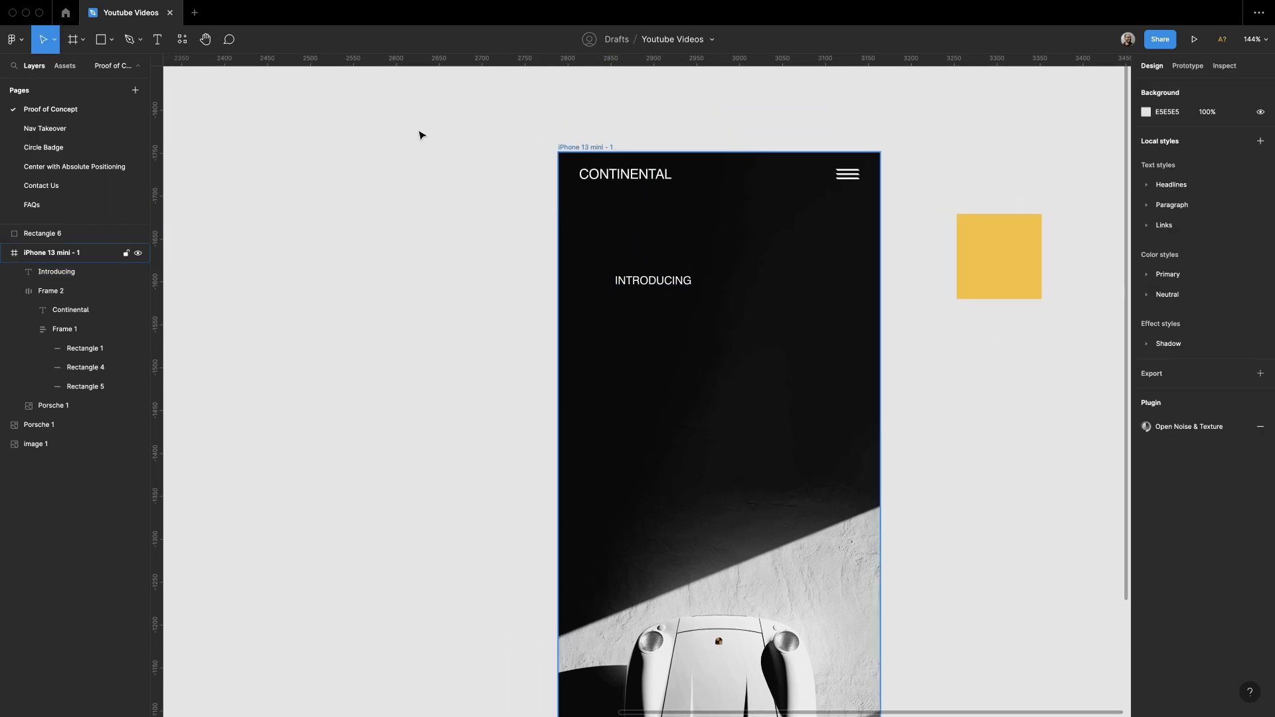
scroll(822, 407, up, 4)
click(584, 381)
shift+click(548, 207)
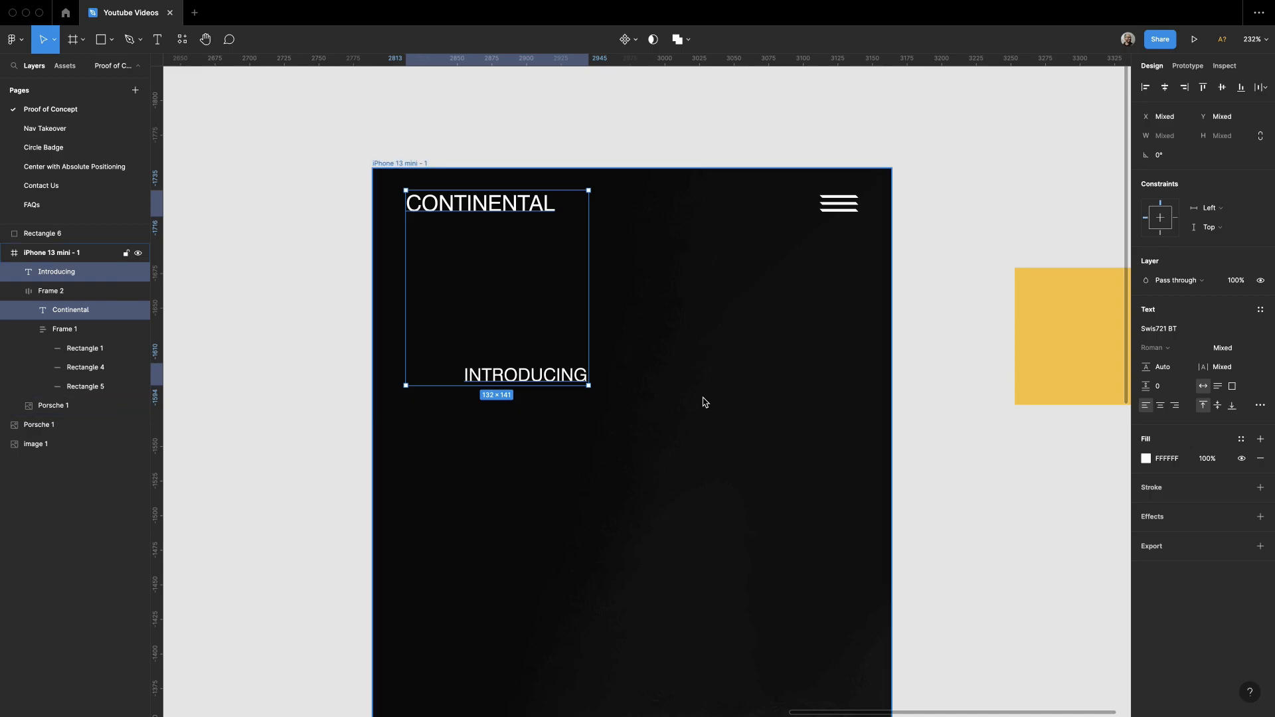
text(Bagoss TRIAL)
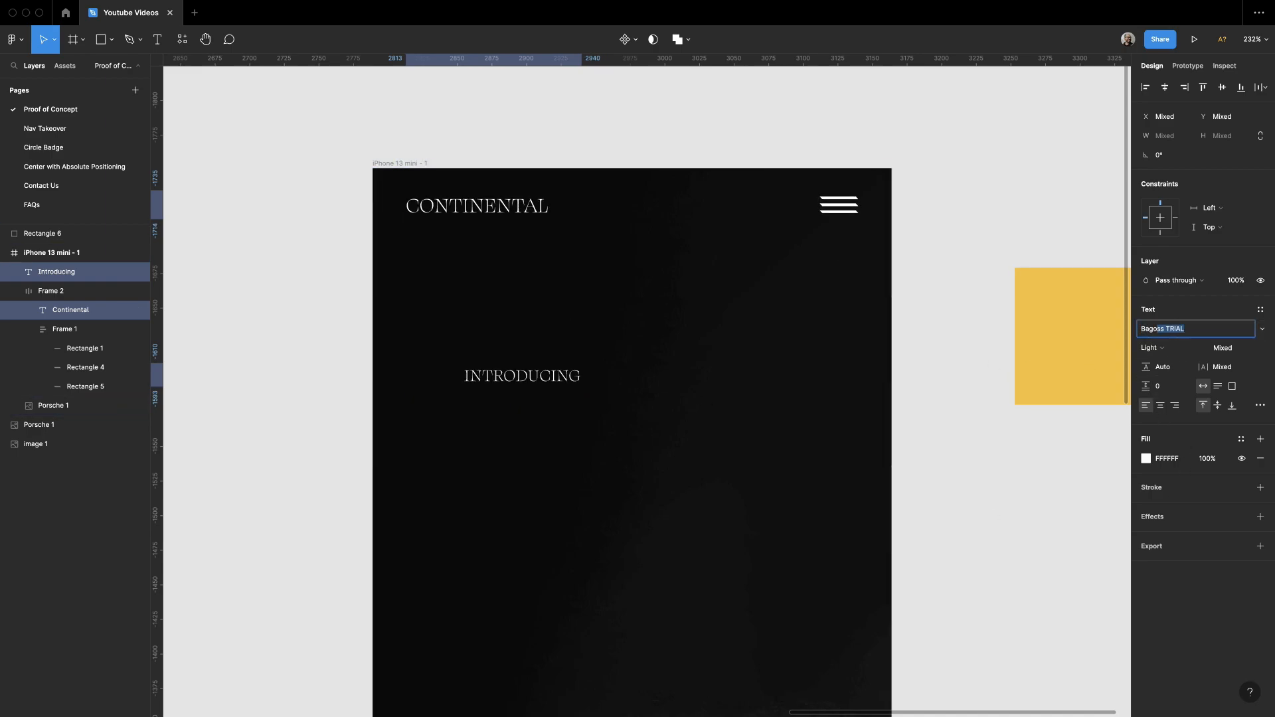
key(Return)
click(982, 422)
Step: Set the INTRODUCING text's letter spacing to 12%
click(475, 216)
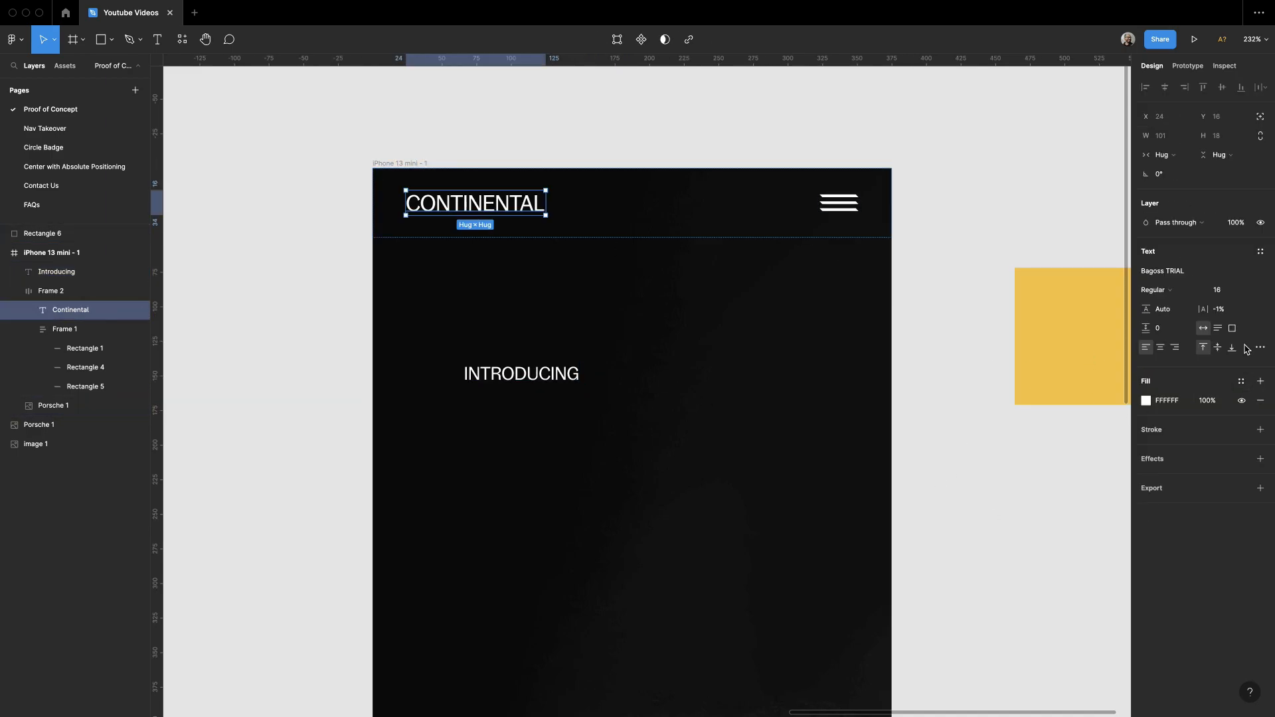
click(484, 380)
drag(1198, 369, 1206, 369)
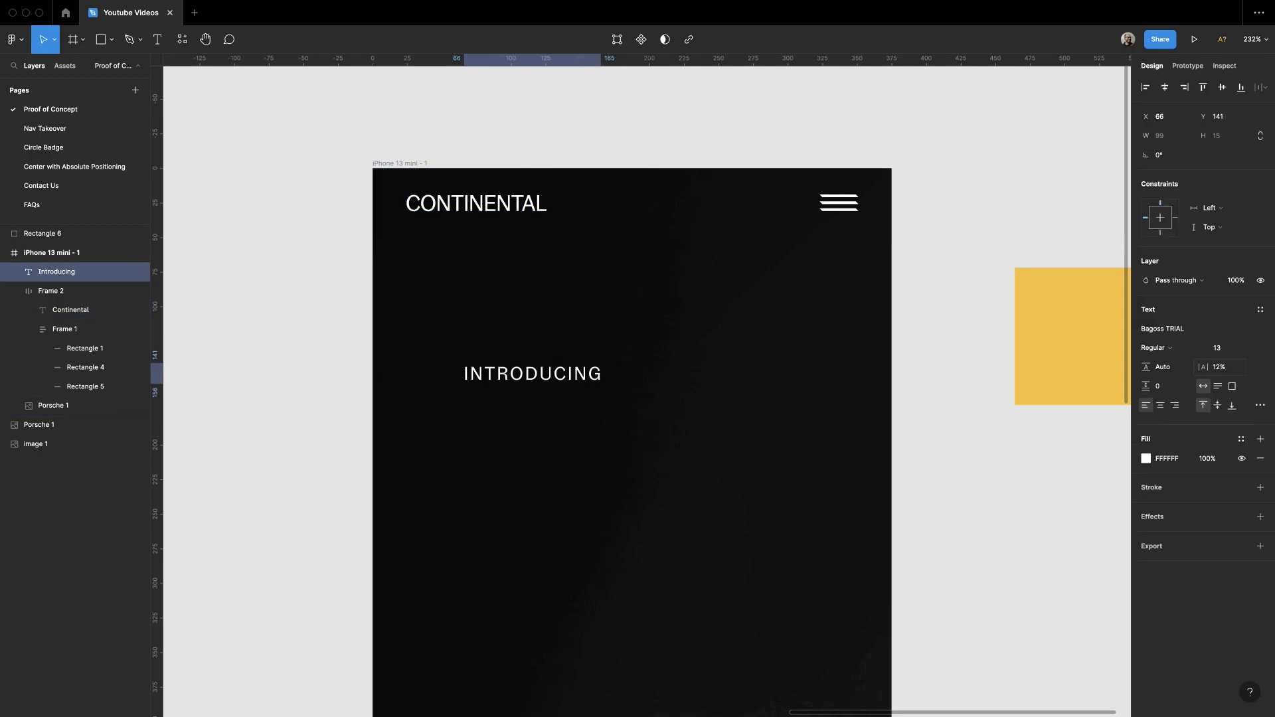
click(658, 509)
Step: Align the INTRODUCING text with CONTINENTAL's left edge at X 24 and set its font size to 10
drag(532, 373, 475, 379)
key(shift+0)
click(475, 379)
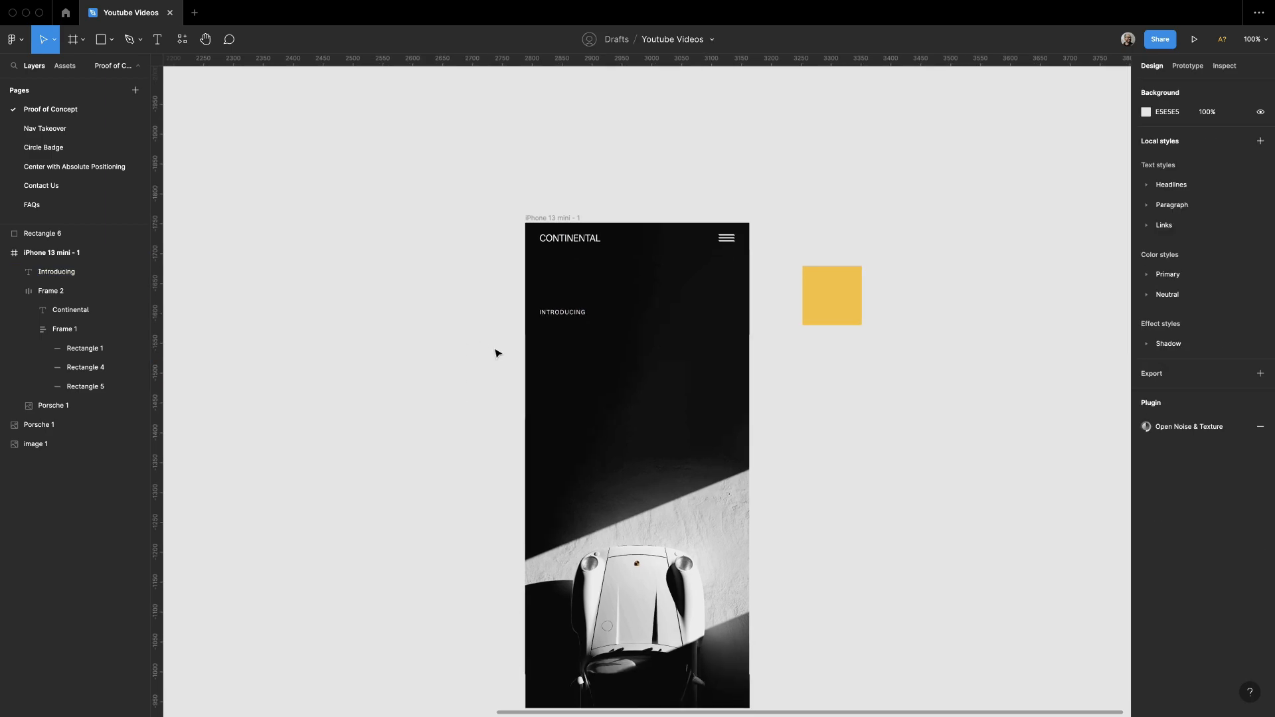
Step: Duplicate the INTRODUCING text directly beneath the original at Y 171 and set the copy's font size to 32
scroll(668, 529, up, 5)
click(492, 264)
drag(492, 264, 524, 299)
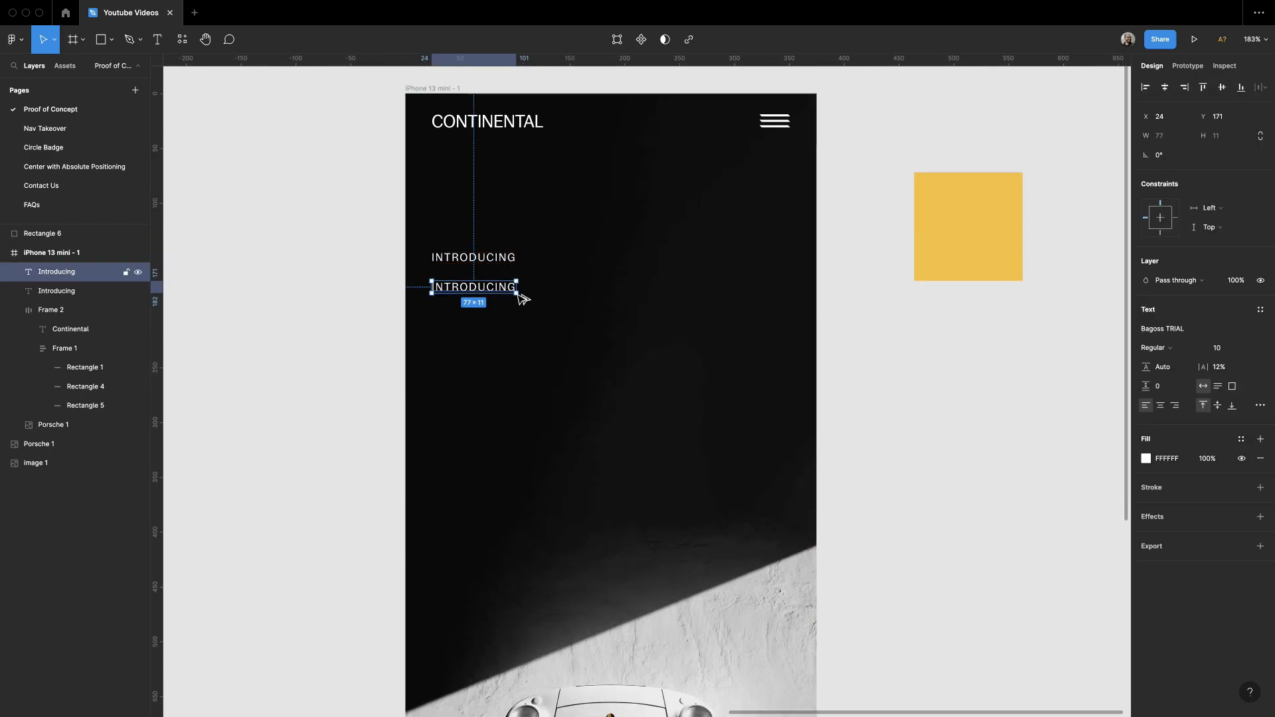
text(34)
key(Return)
key(Down)
key(Down)
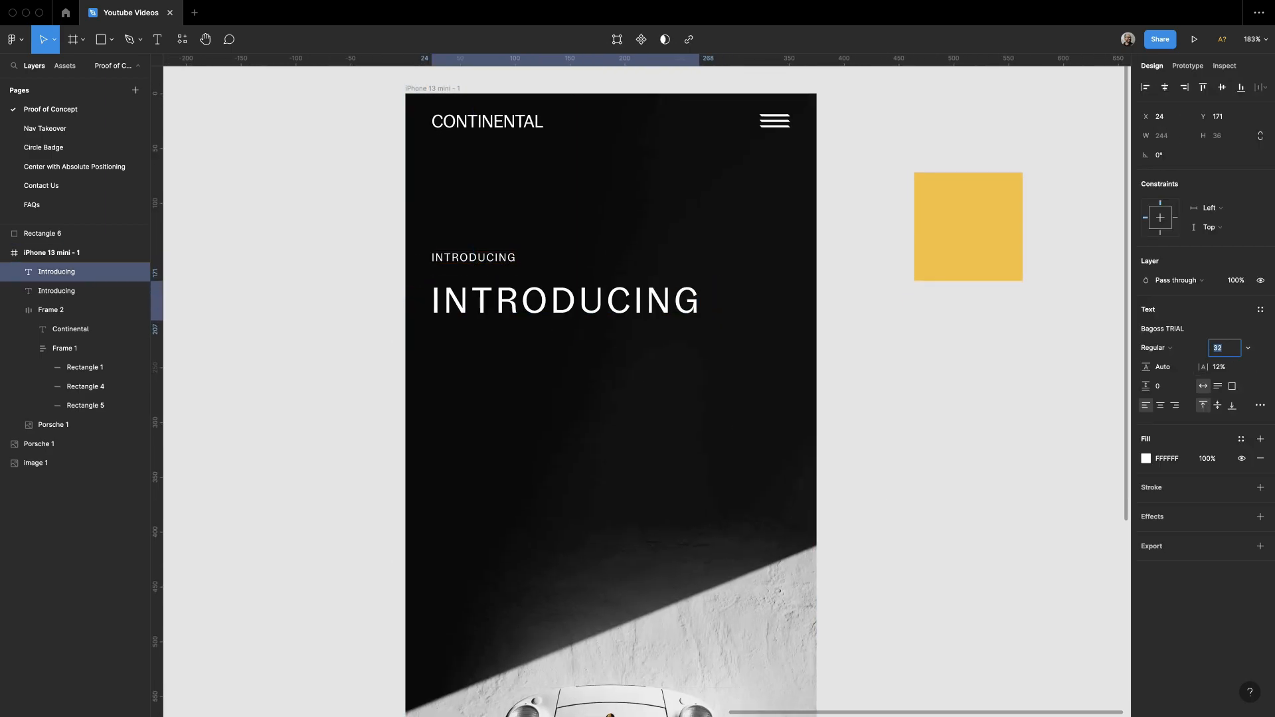
Step: Set the large INTRODUCING copy's letter spacing to 0%
text(0)
key(Return)
click(973, 390)
drag(849, 366, 886, 474)
Step: Replace the large INTRODUCING text with "SR Roadster"
click(580, 326)
double_click(580, 327)
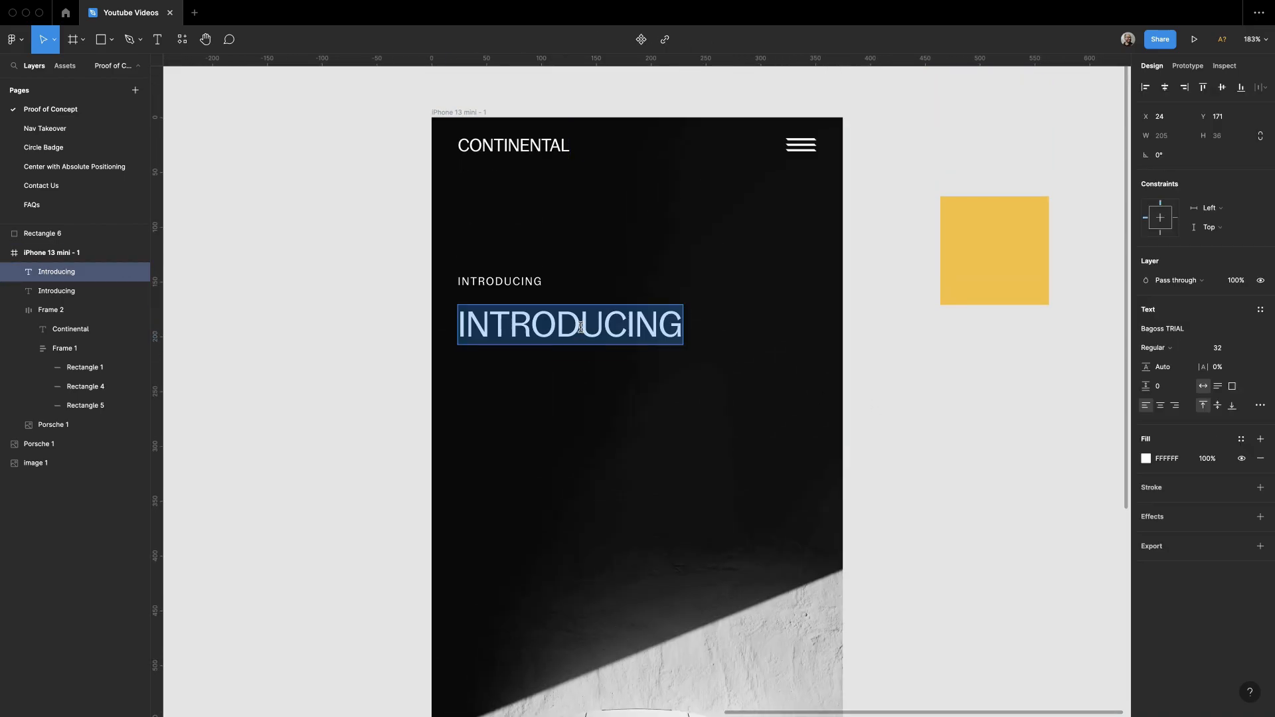
text(SR)
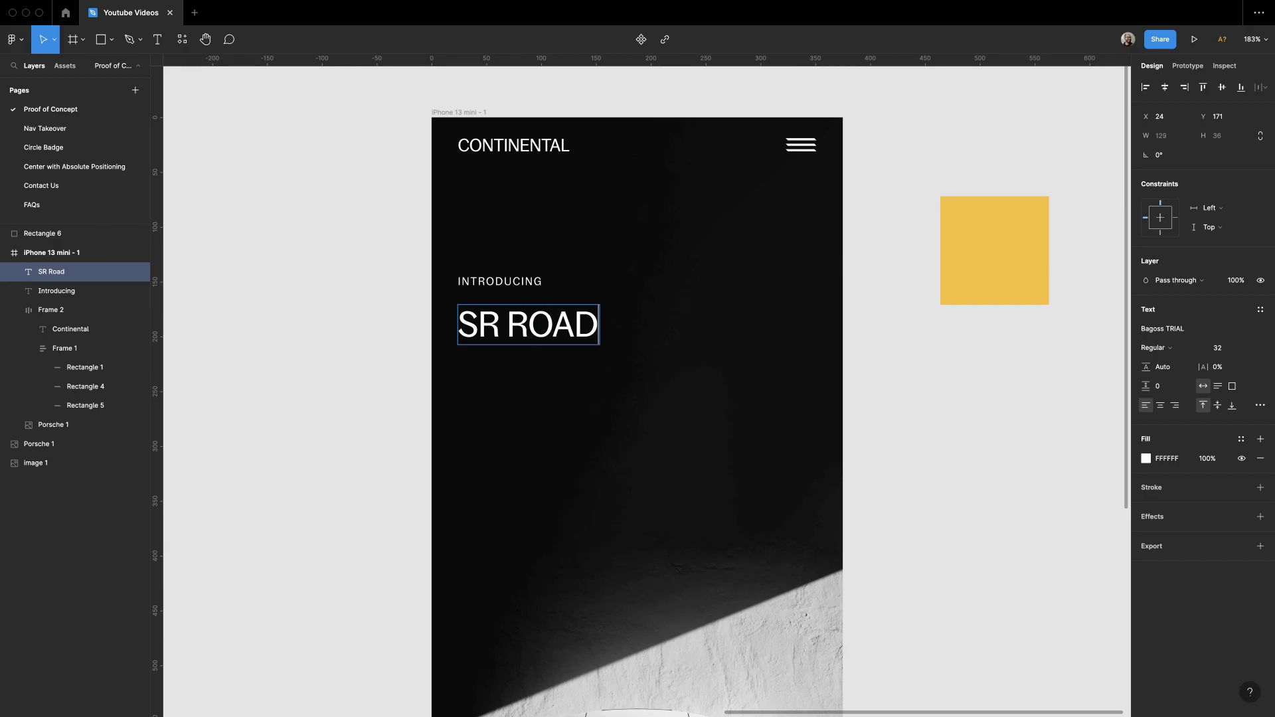
text( Roadster)
click(844, 421)
scroll(844, 421, down, 5)
drag(856, 350, 865, 330)
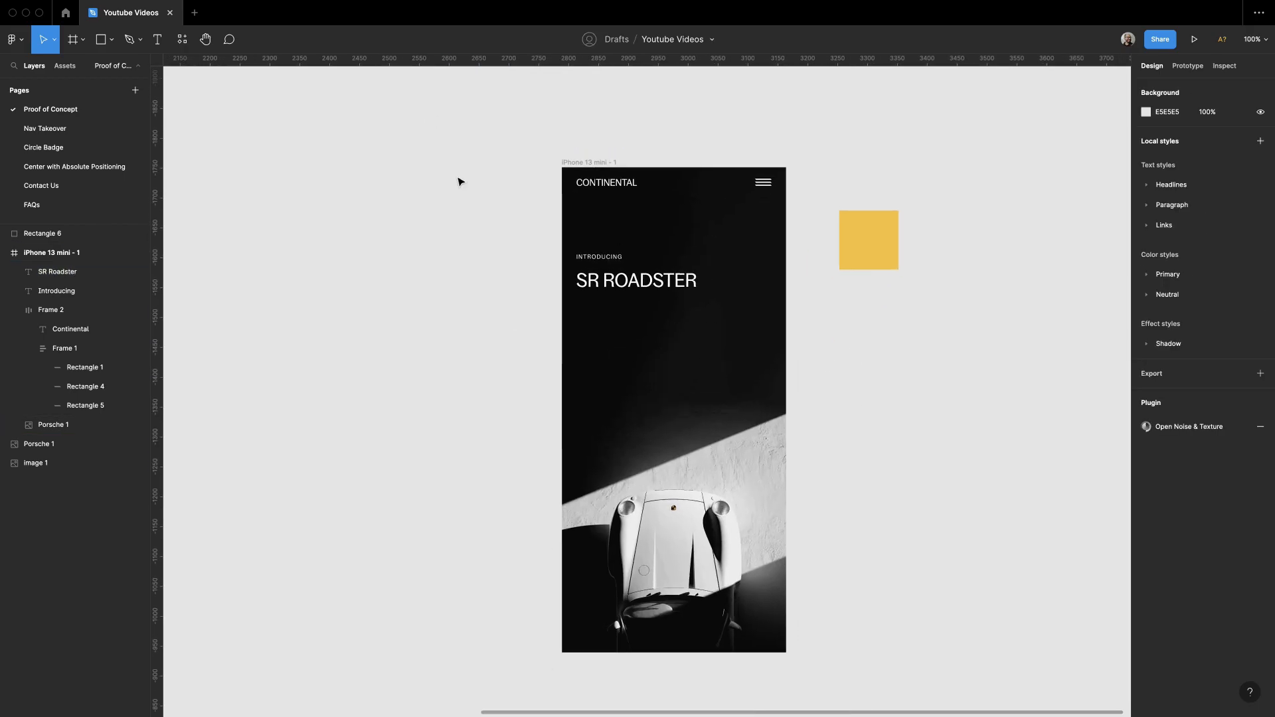
Step: Move the SR ROADSTER heading up to Y 163 and set its font size to 48
scroll(795, 281, up, 3)
drag(766, 375, 754, 348)
click(558, 248)
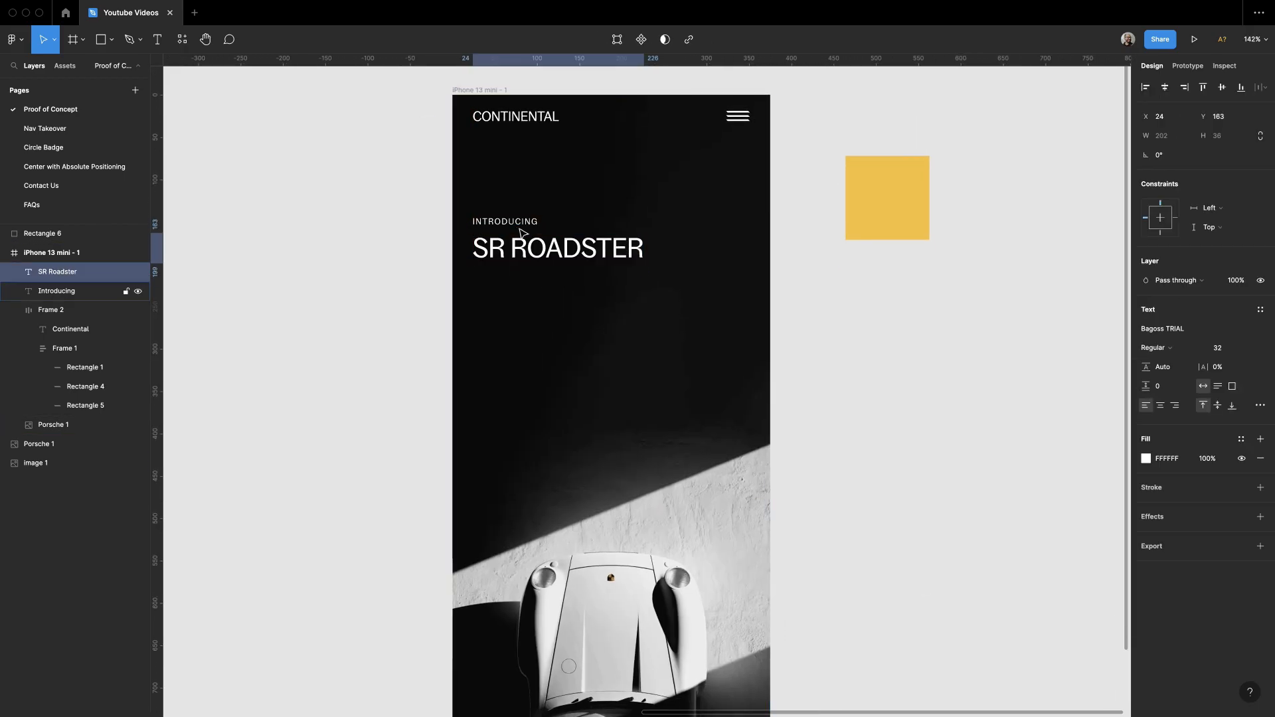
click(1223, 347)
key(shift+Up)
key(shift+Up)
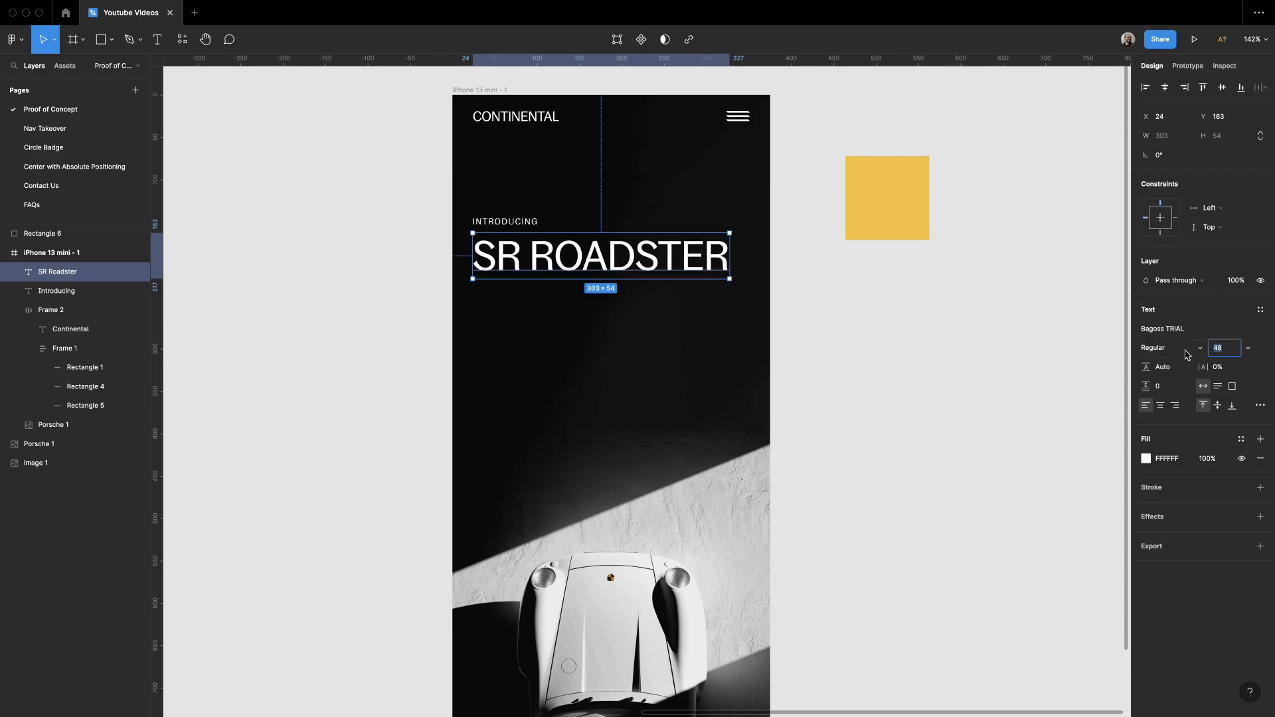
Step: Try the SR ROADSTER heading in Light Italic and Black Italic, and settle on Bold Italic
click(1172, 349)
click(1178, 430)
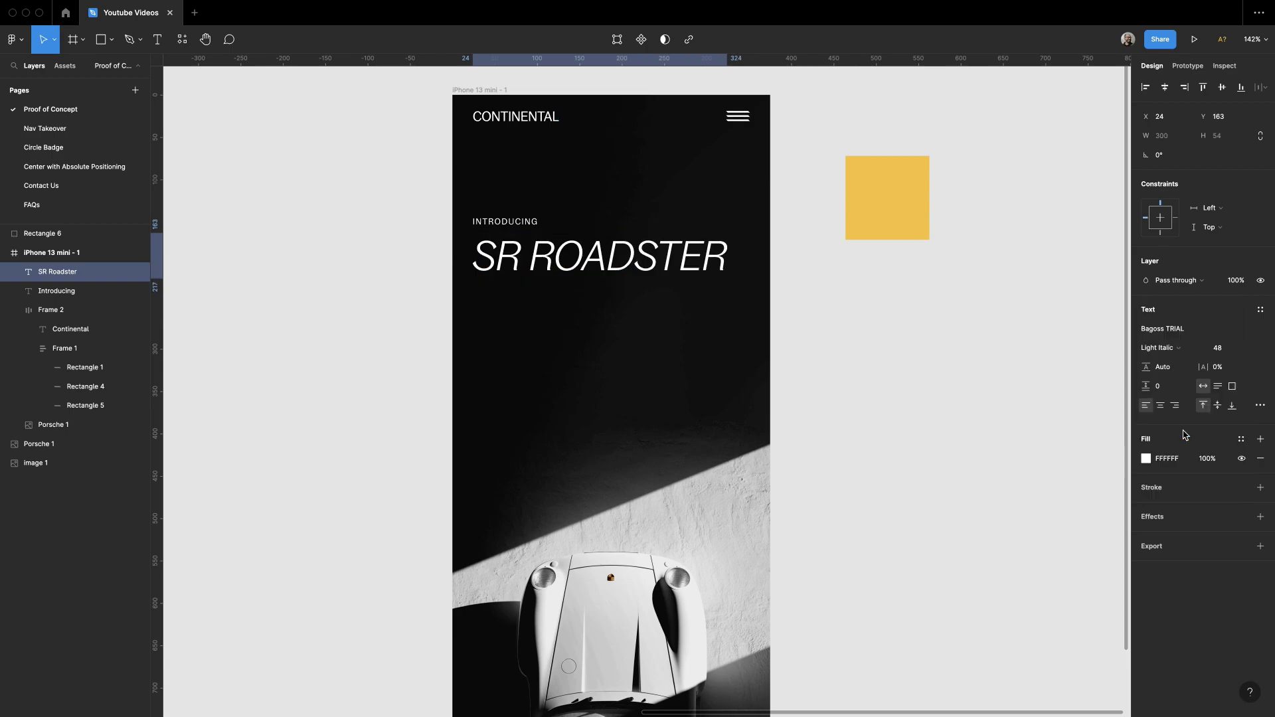
click(1175, 349)
click(1183, 403)
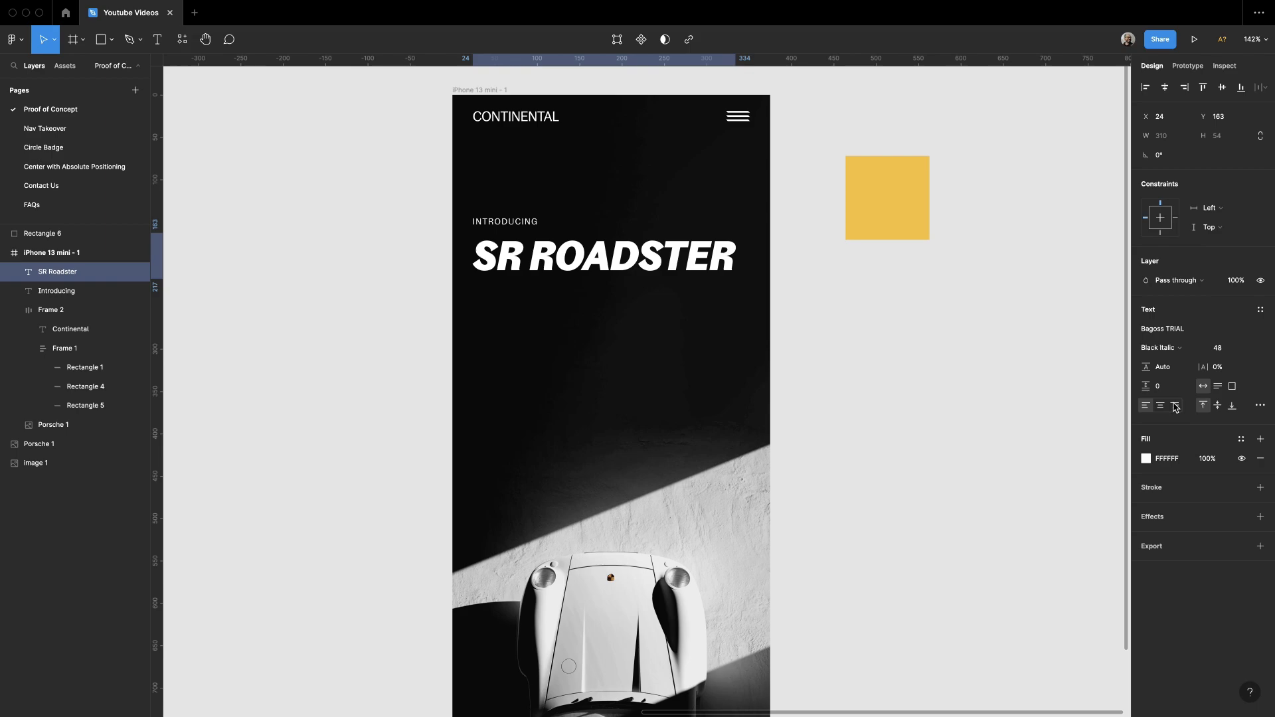
click(1173, 348)
click(1177, 331)
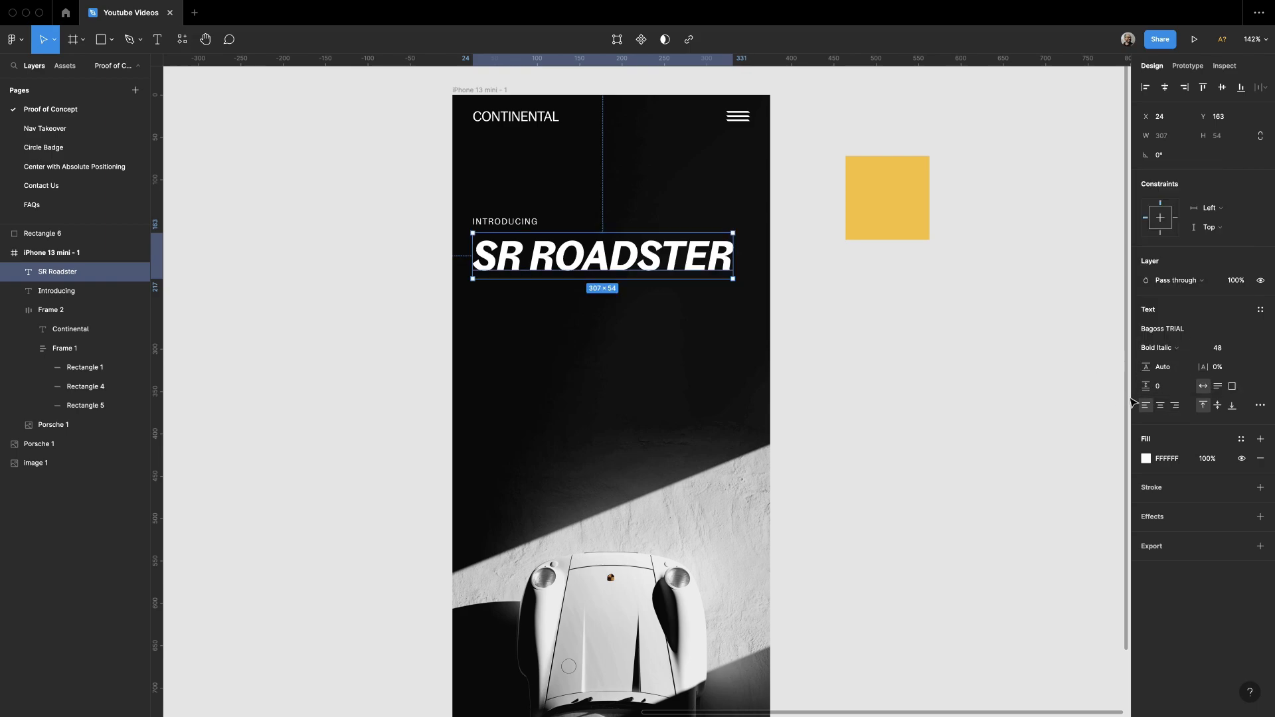
click(870, 427)
Step: Change the SR ROADSTER heading's font to MD Nichrome Test
scroll(731, 332, left, 2)
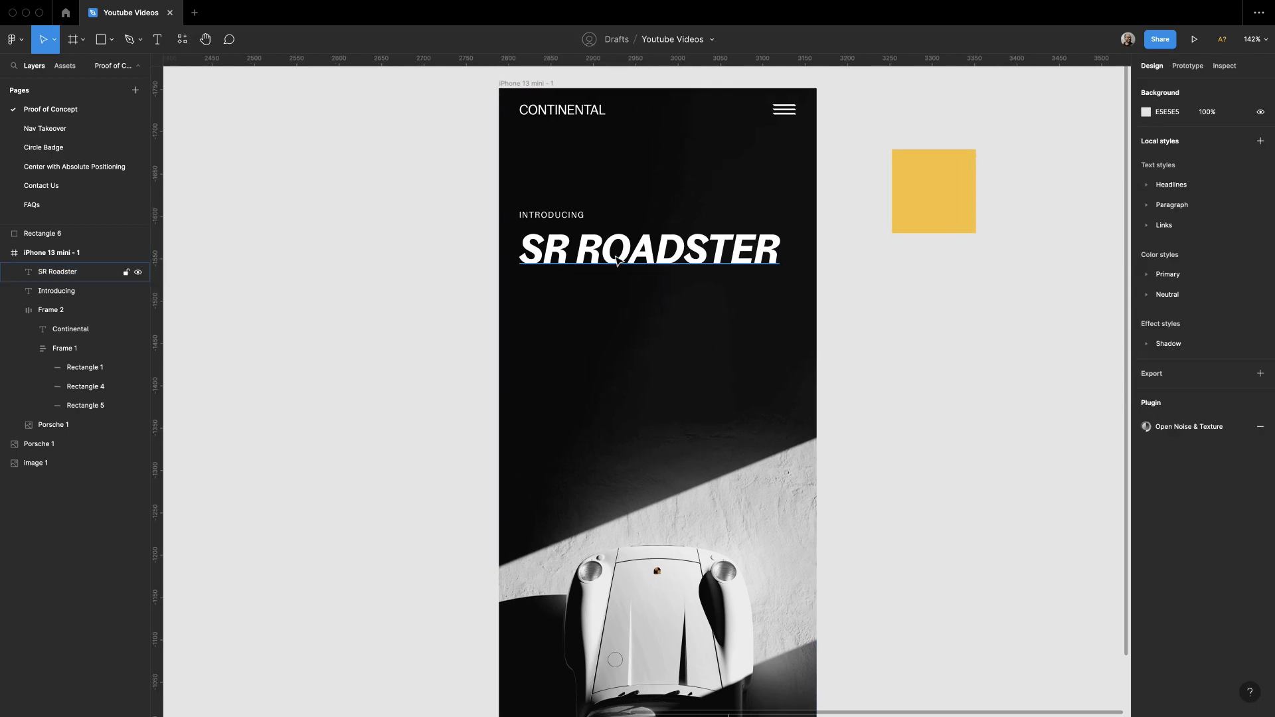
click(617, 259)
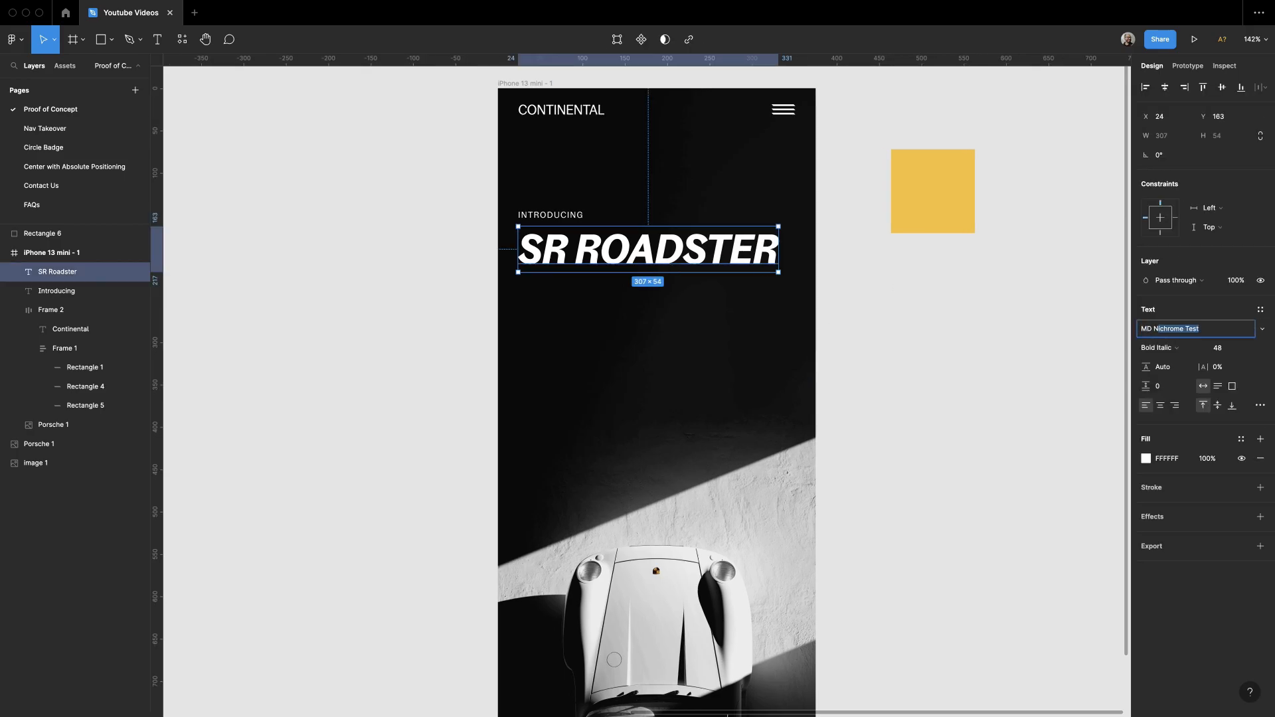
key(Return)
click(760, 296)
Step: Try the SR ROADSTER heading in Black Oblique and Ultra Oblique, and return it to Bold Oblique
click(697, 259)
click(1172, 348)
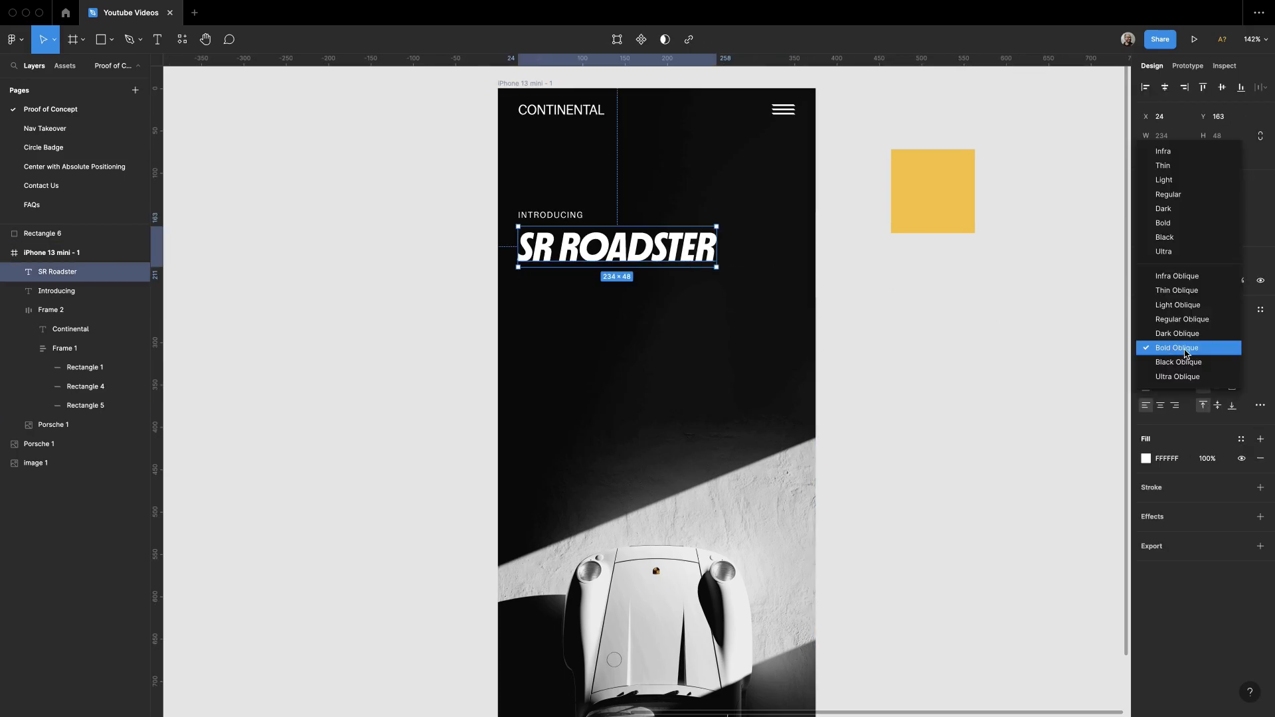
click(1182, 362)
click(1167, 348)
click(1177, 362)
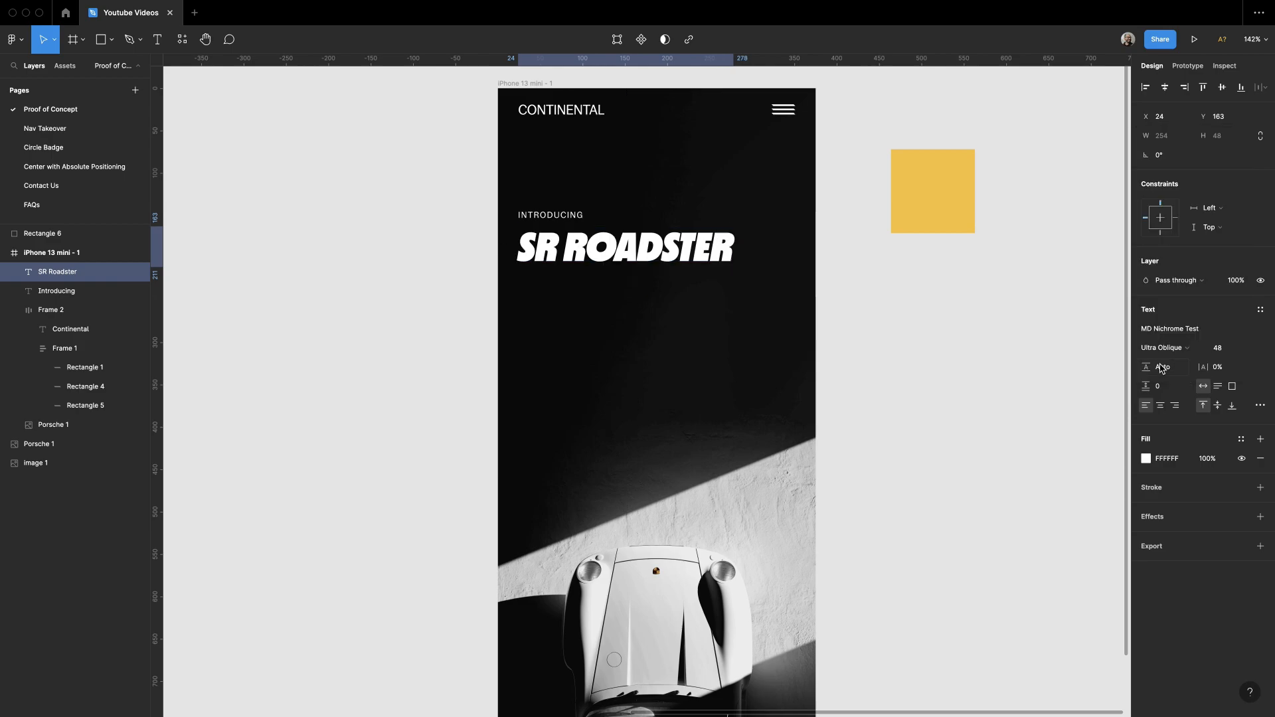
click(1163, 348)
click(1163, 335)
click(1163, 346)
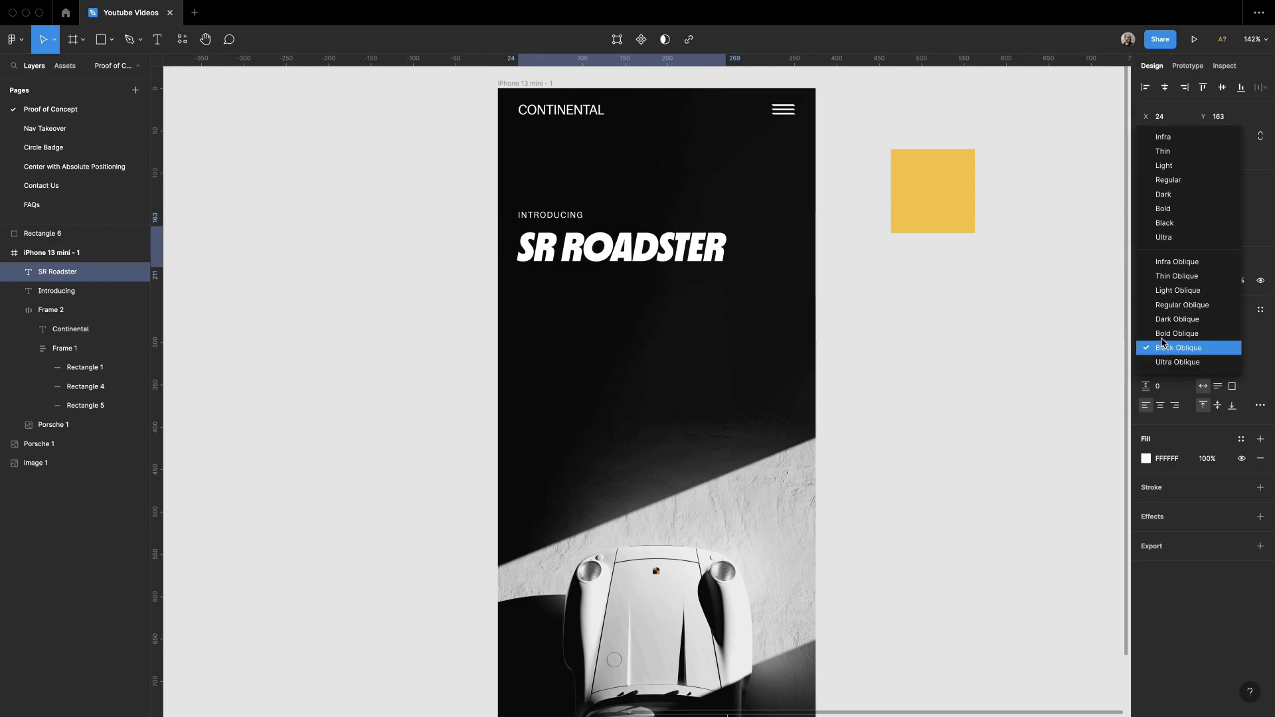
click(1163, 339)
Step: Set the SR ROADSTER heading's font size to 56
click(1225, 354)
text(56)
key(Return)
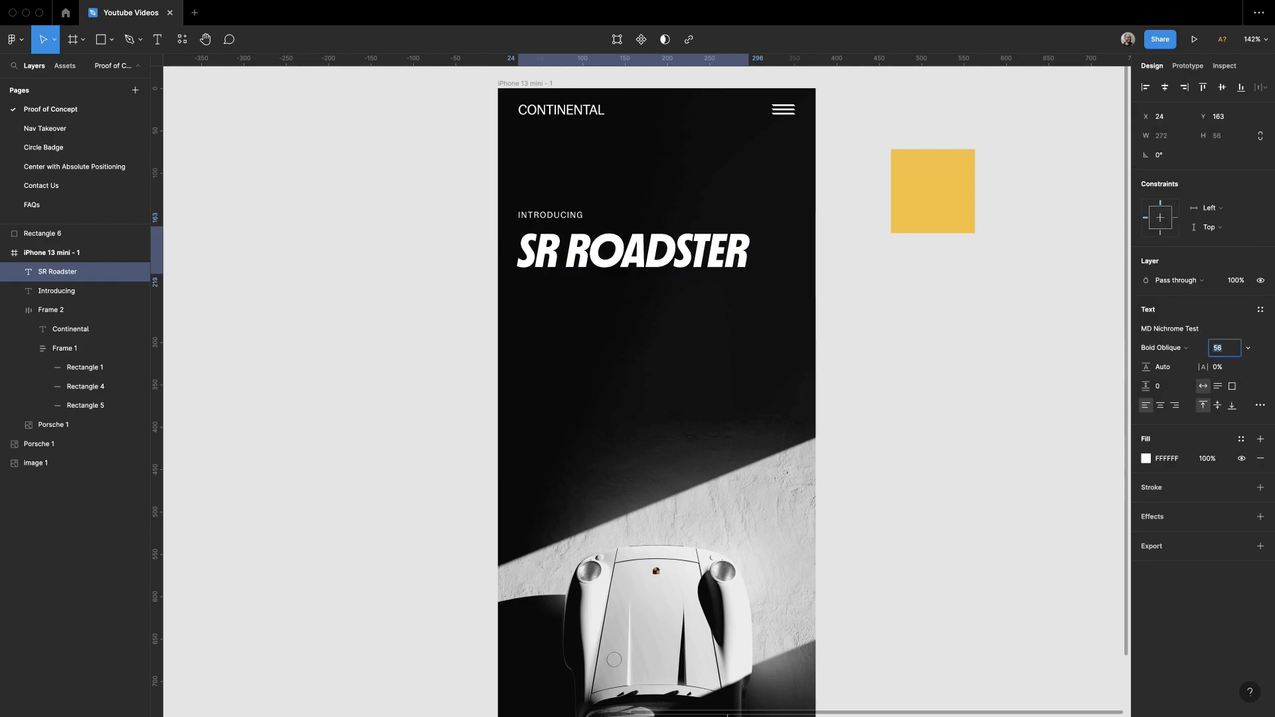
Step: Change the font of the INTRODUCING and CONTINENTAL texts to MD Primer Test
click(551, 214)
shift+click(561, 110)
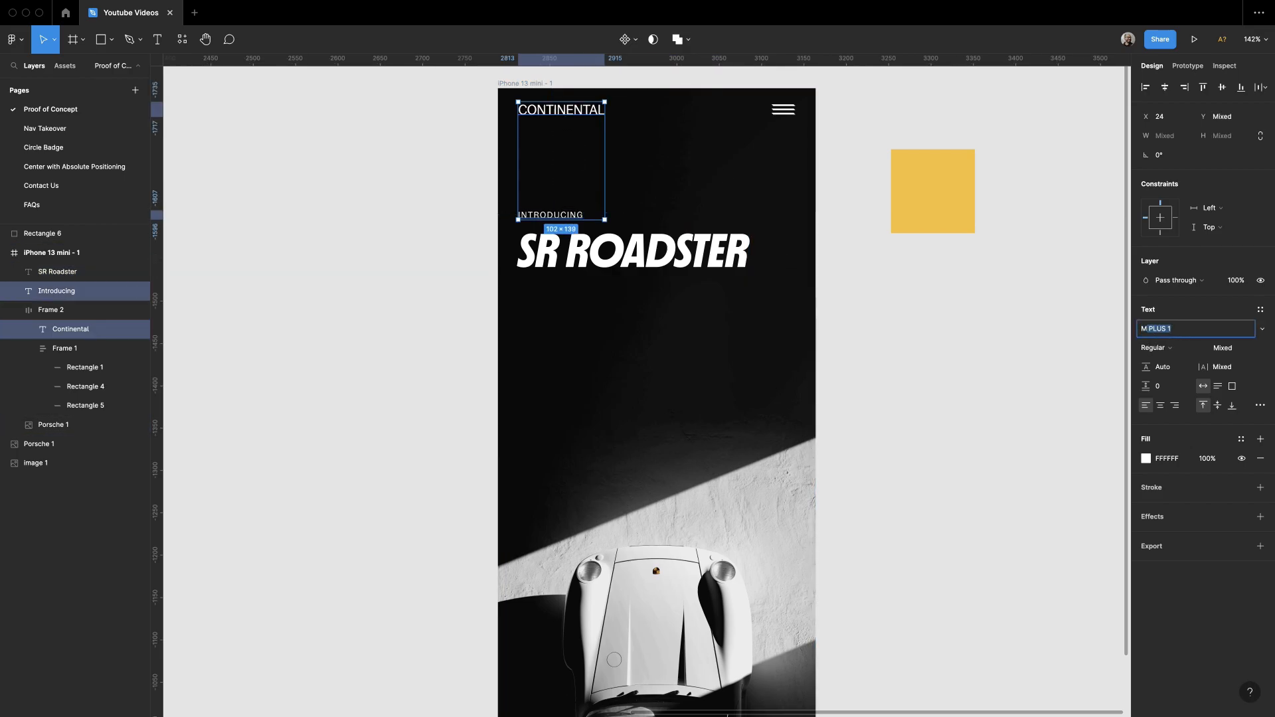
key(Return)
click(882, 290)
Step: Set the CONTINENTAL header text's line height to 120%
super+click(584, 109)
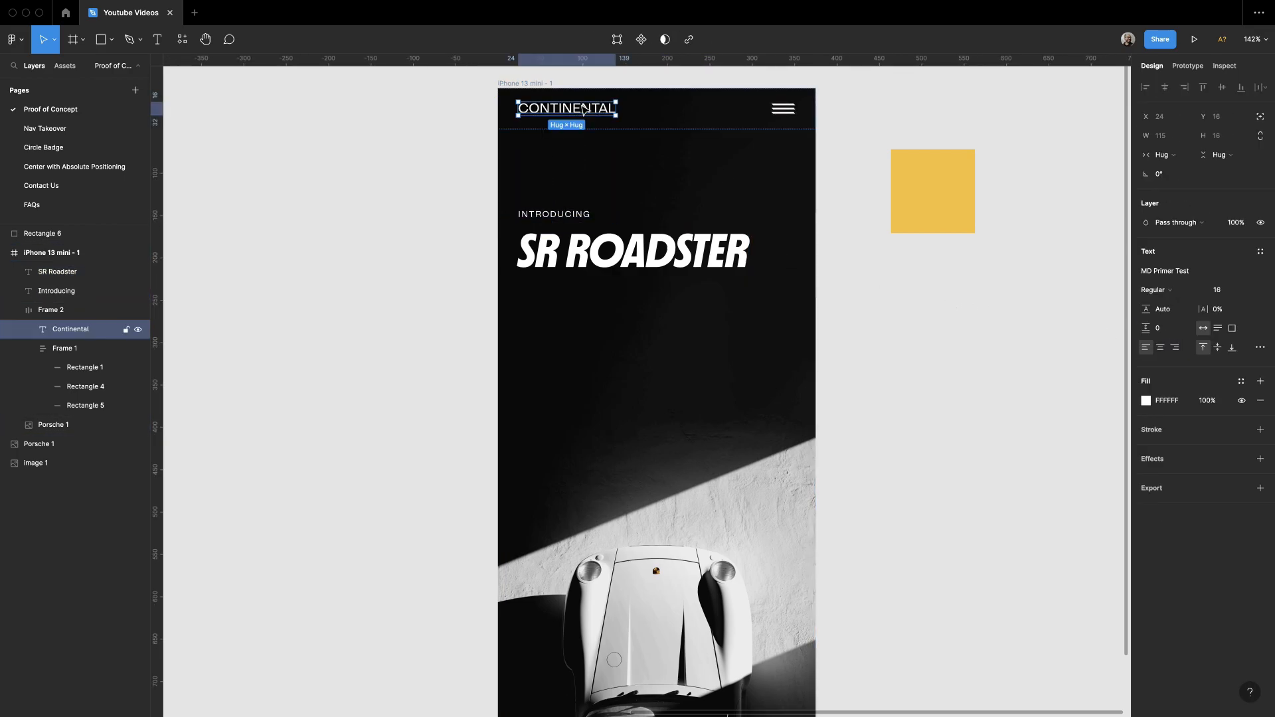
click(622, 115)
double_click(584, 112)
click(1166, 316)
text(120%)
key(Return)
click(934, 309)
scroll(848, 339, up, 1)
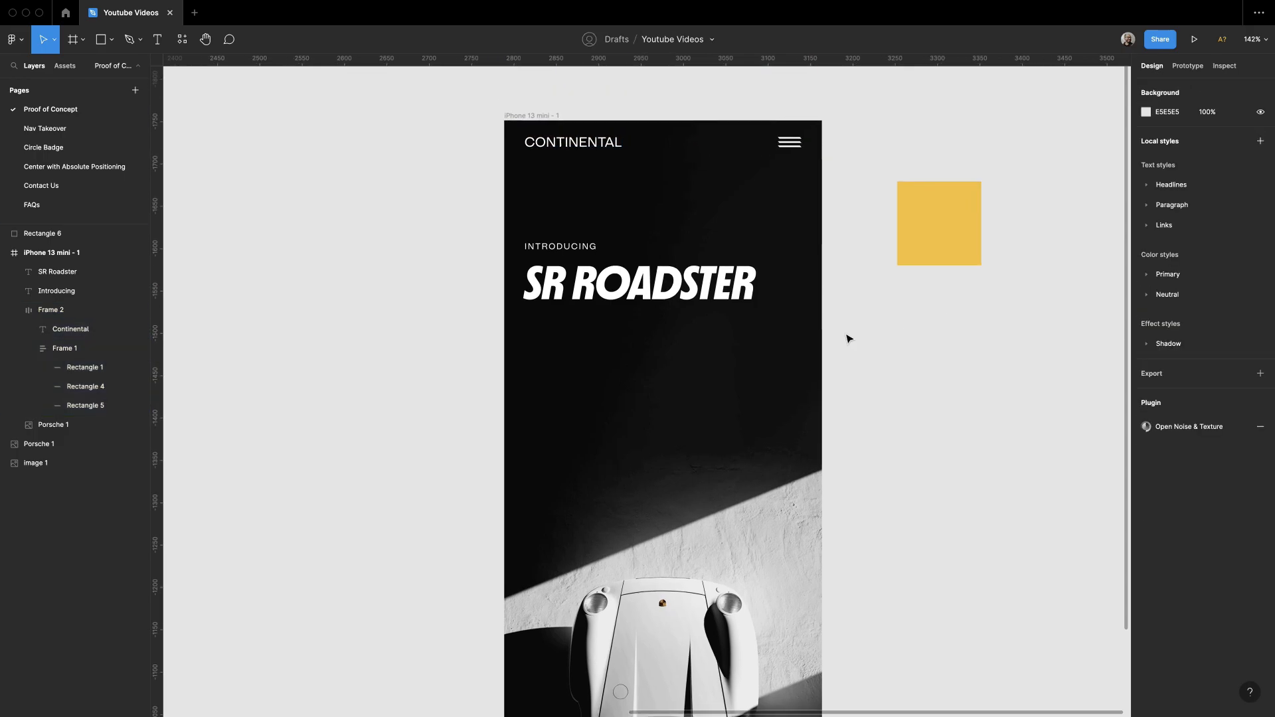
Step: Change the INTRODUCING text from Regular to the next heavier weight
click(582, 273)
click(571, 246)
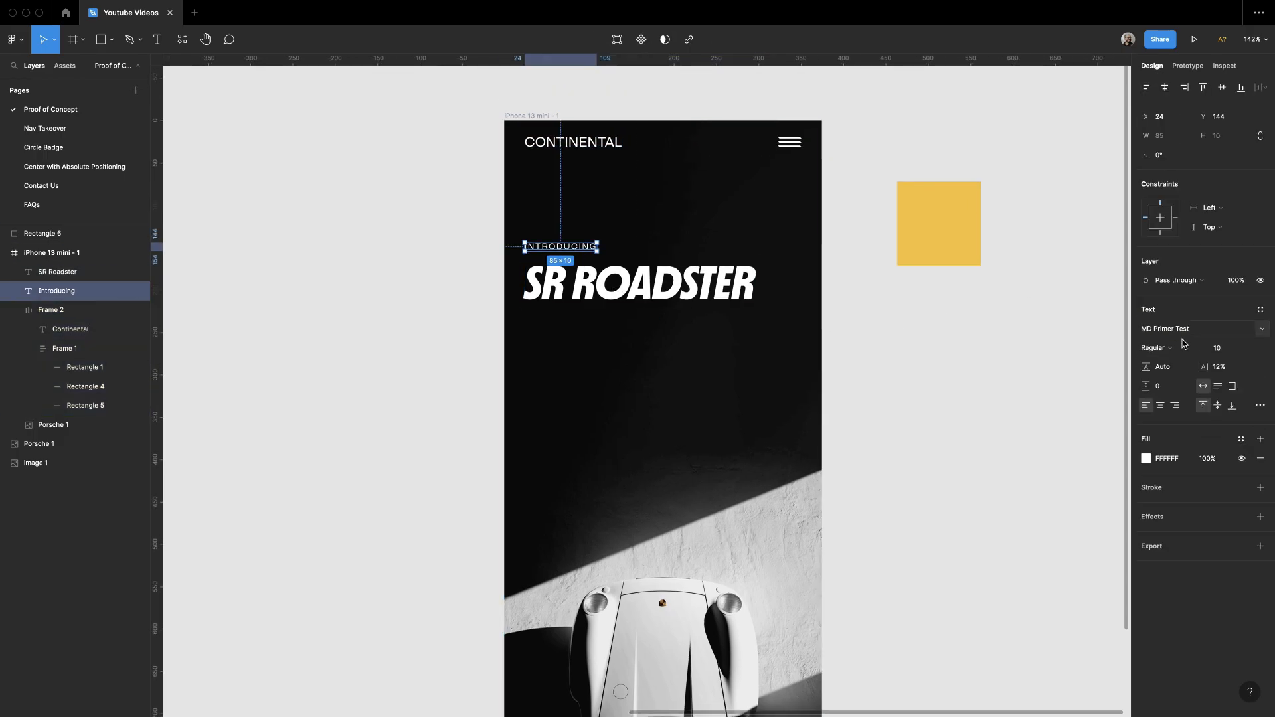
click(1182, 348)
click(1169, 362)
click(945, 356)
scroll(945, 356, down, 1)
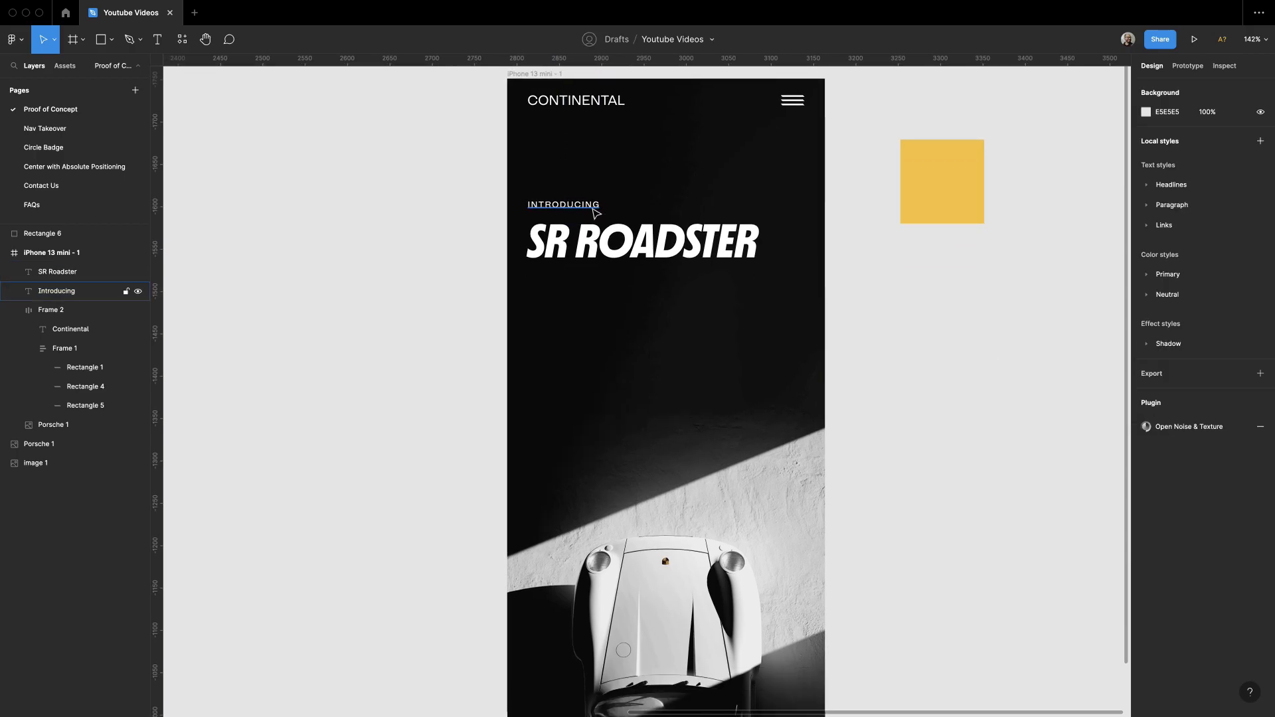
Step: Nudge the SR ROADSTER heading up so it sits 8 px below the INTRODUCING text
click(621, 236)
click(962, 328)
drag(962, 328, 968, 276)
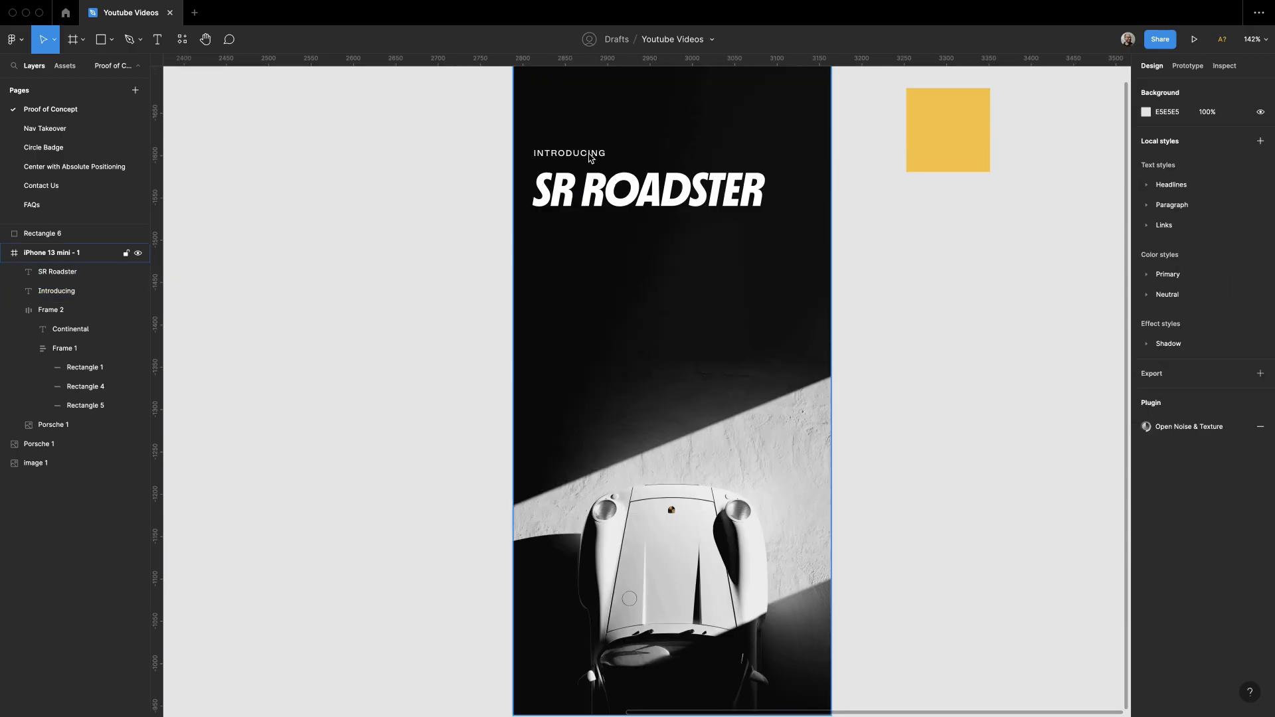
click(591, 183)
key(Up)
Step: Move the INTRODUCING and SR ROADSTER texts down together, keeping the 8 px gap between them
scroll(575, 156, up, 3)
shift+click(575, 256)
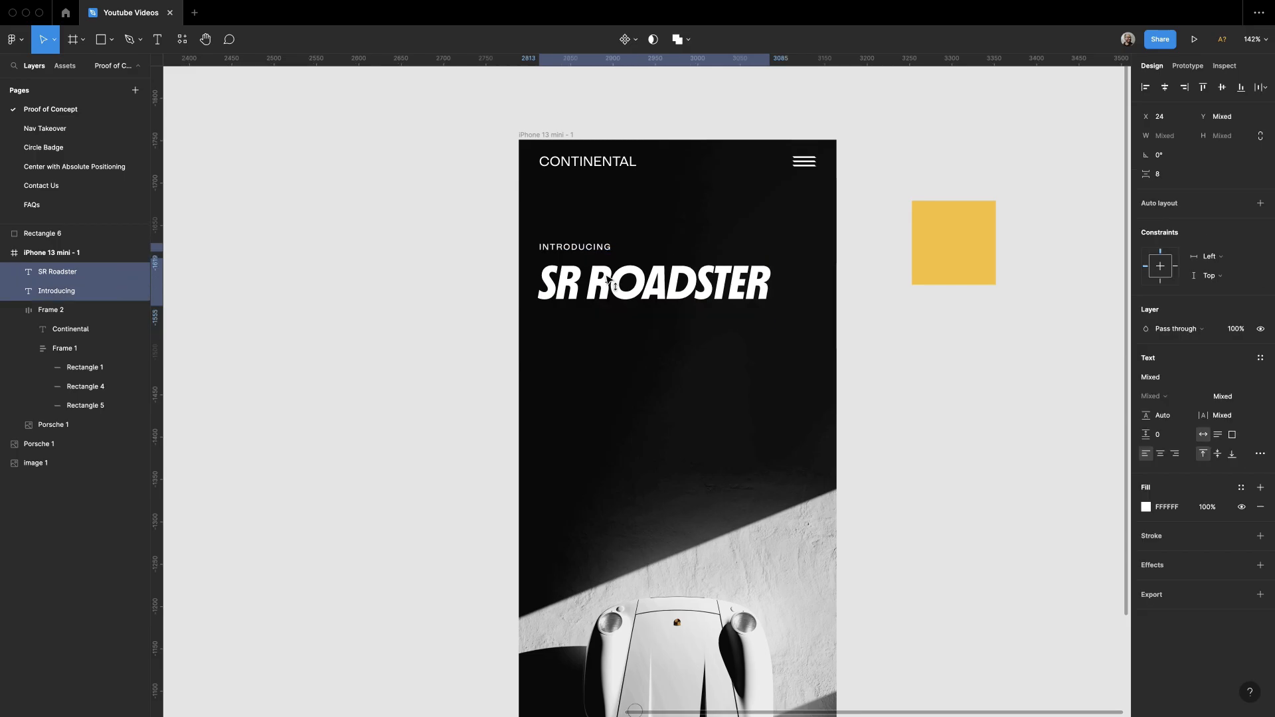
click(476, 227)
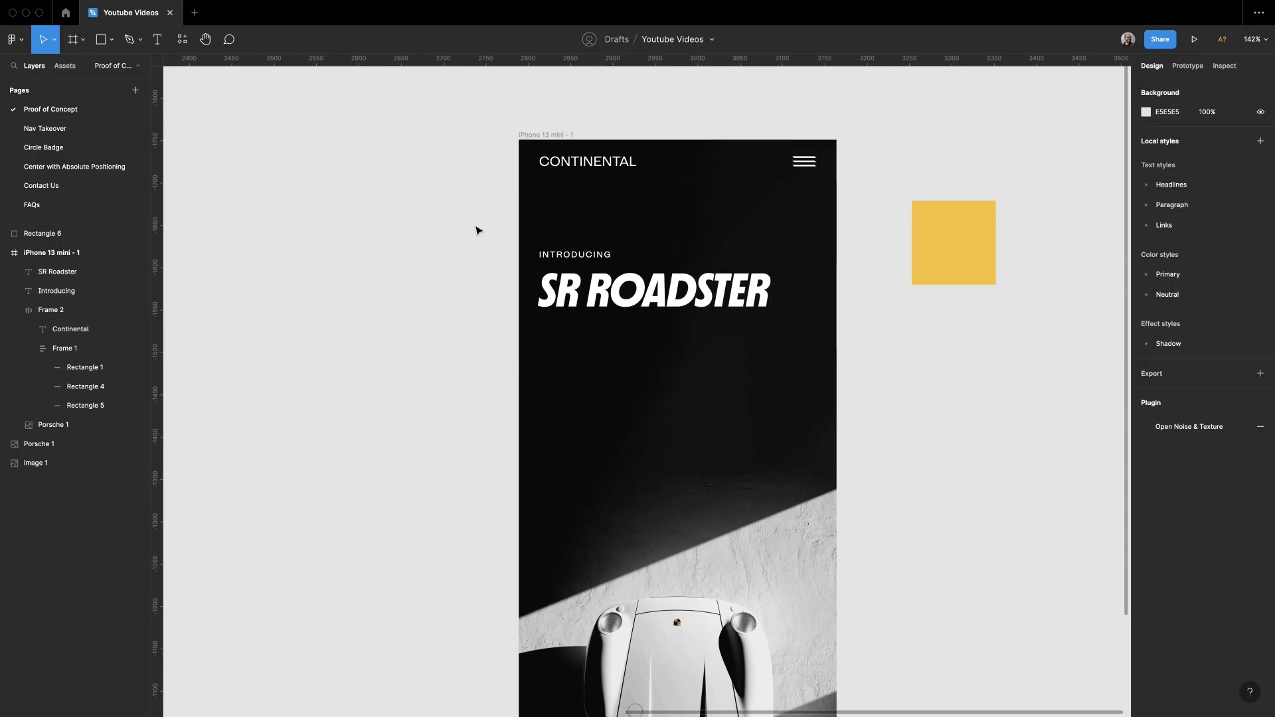
scroll(666, 316, down, 5)
drag(660, 278, 660, 302)
scroll(572, 281, up, 6)
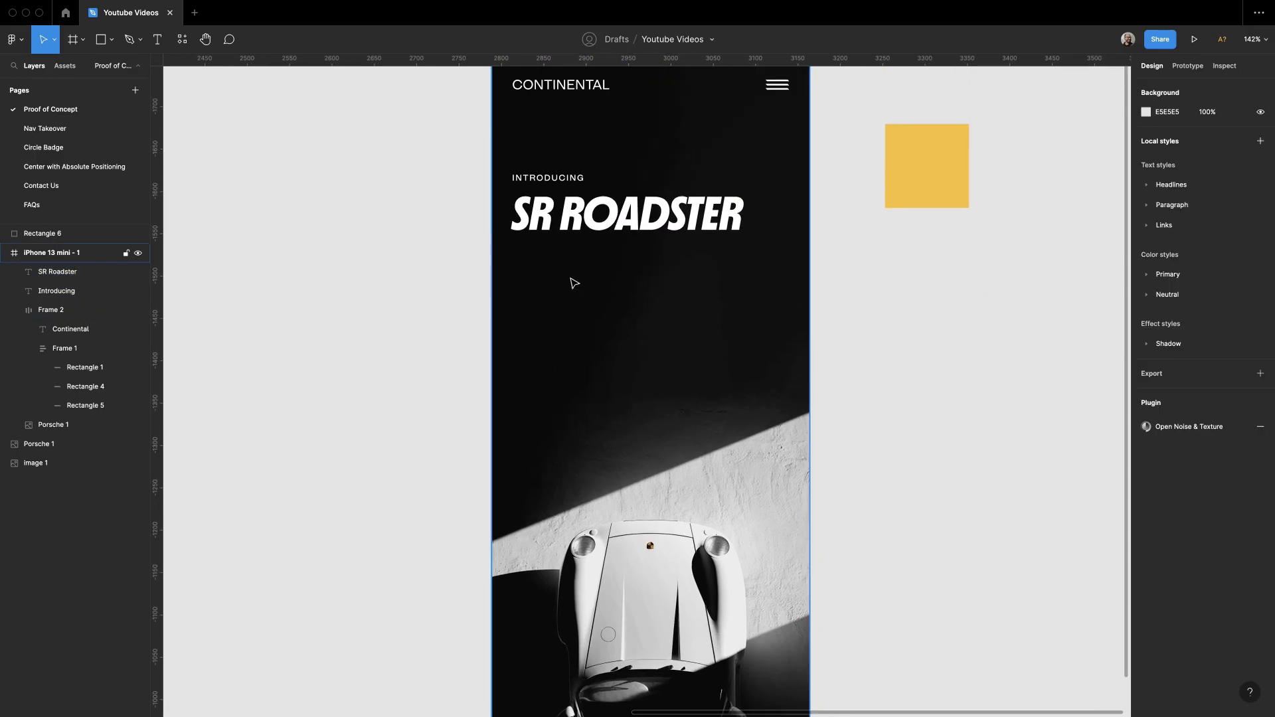
Step: Draw a small rectangle below the SR ROADSTER heading, fill it white and size it 24 × 24
key(r)
drag(417, 299, 481, 360)
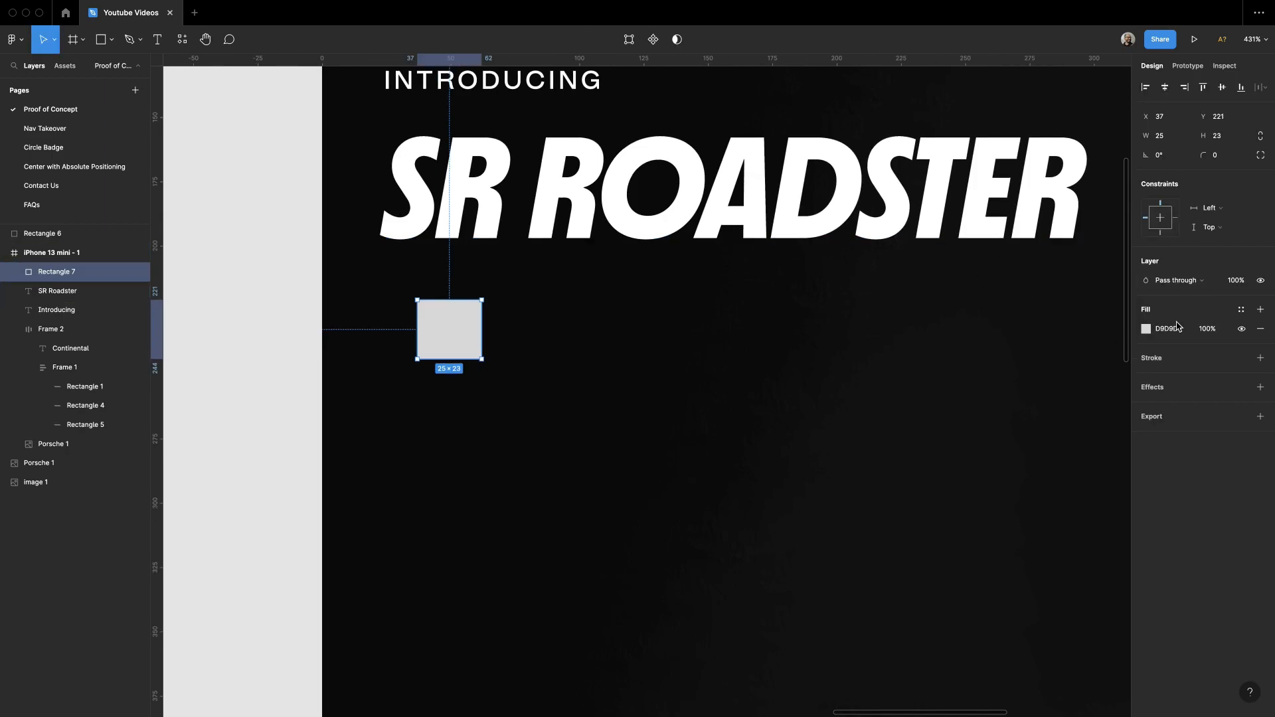
text(white)
key(Return)
text(24)
key(Tab)
text(2)
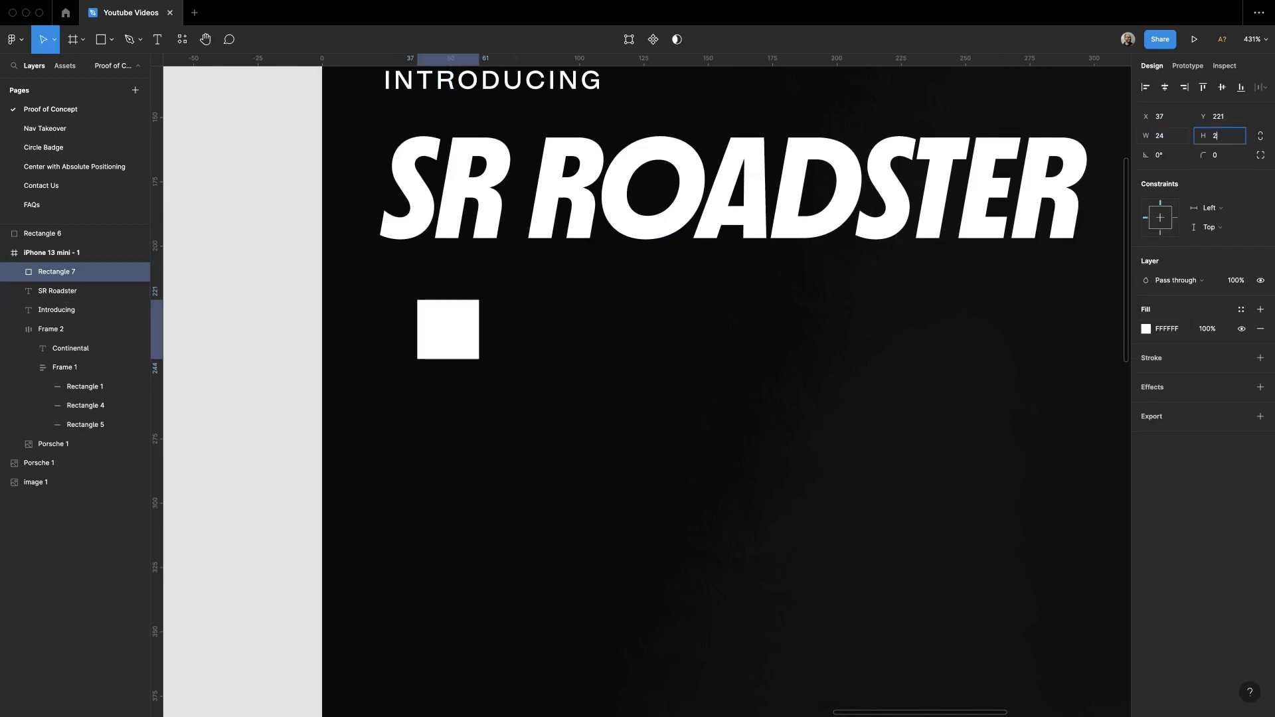
key(Escape)
scroll(449, 337, down, 1)
Step: Reshape the white square into a slanted bar by shifting its top edge 16 px to the right and pulling its right edge inward
click(457, 323)
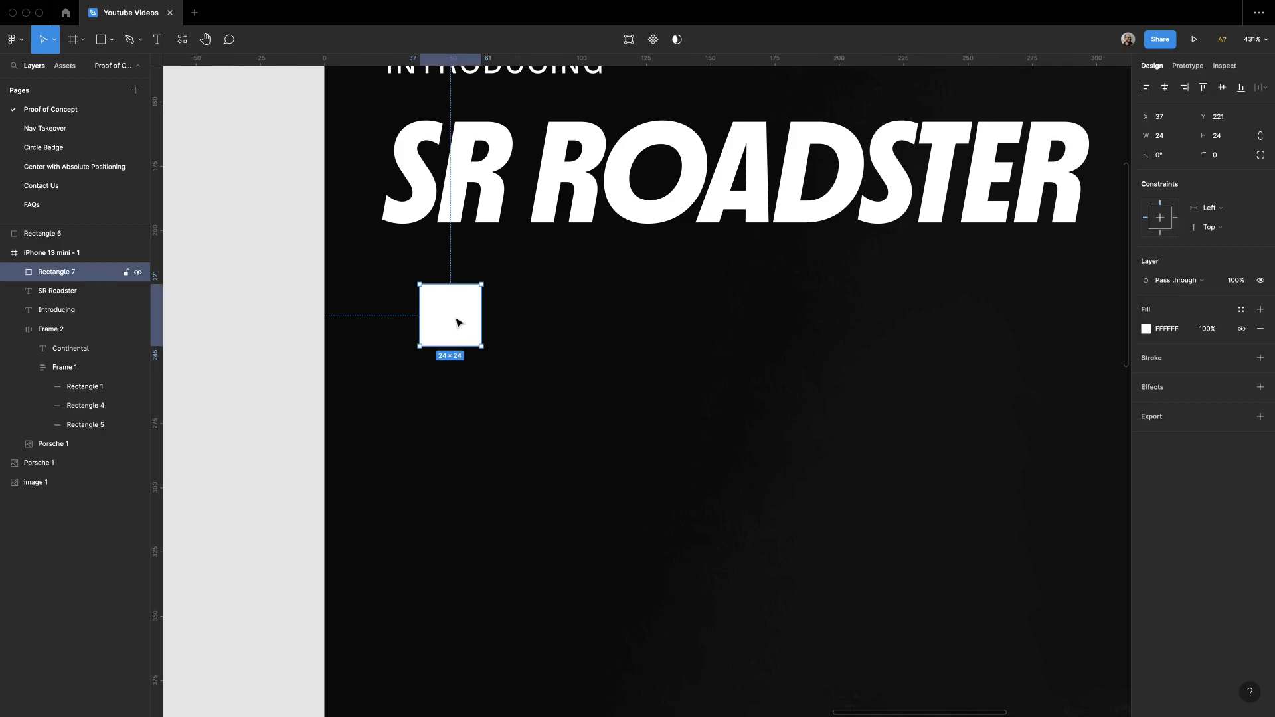
key(Return)
drag(379, 271, 576, 325)
key(shift+Right)
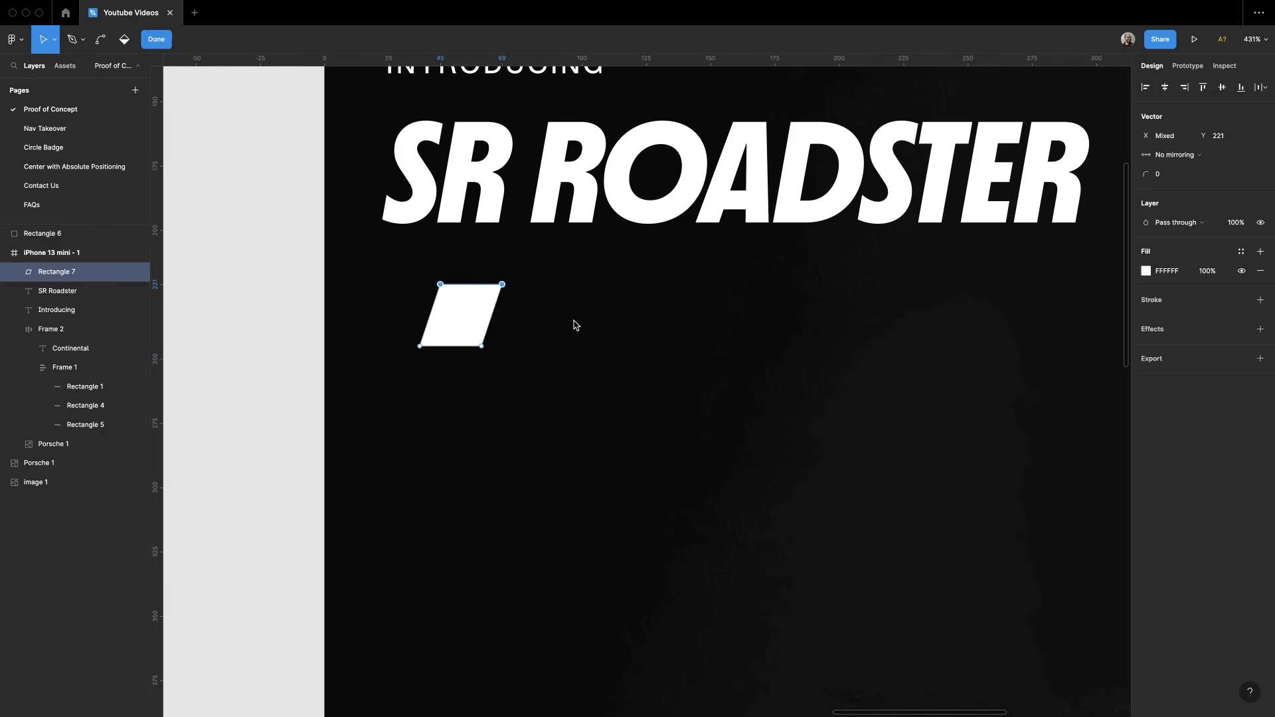
drag(581, 266, 482, 377)
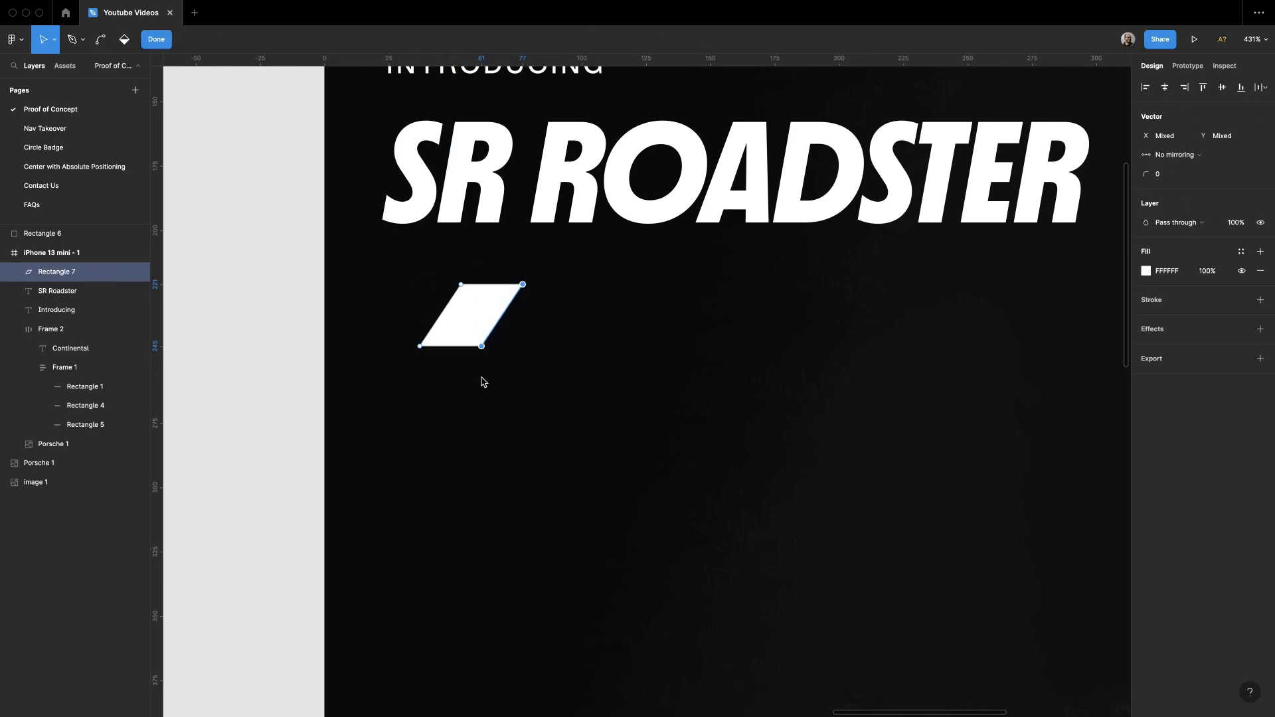
double_click(491, 377)
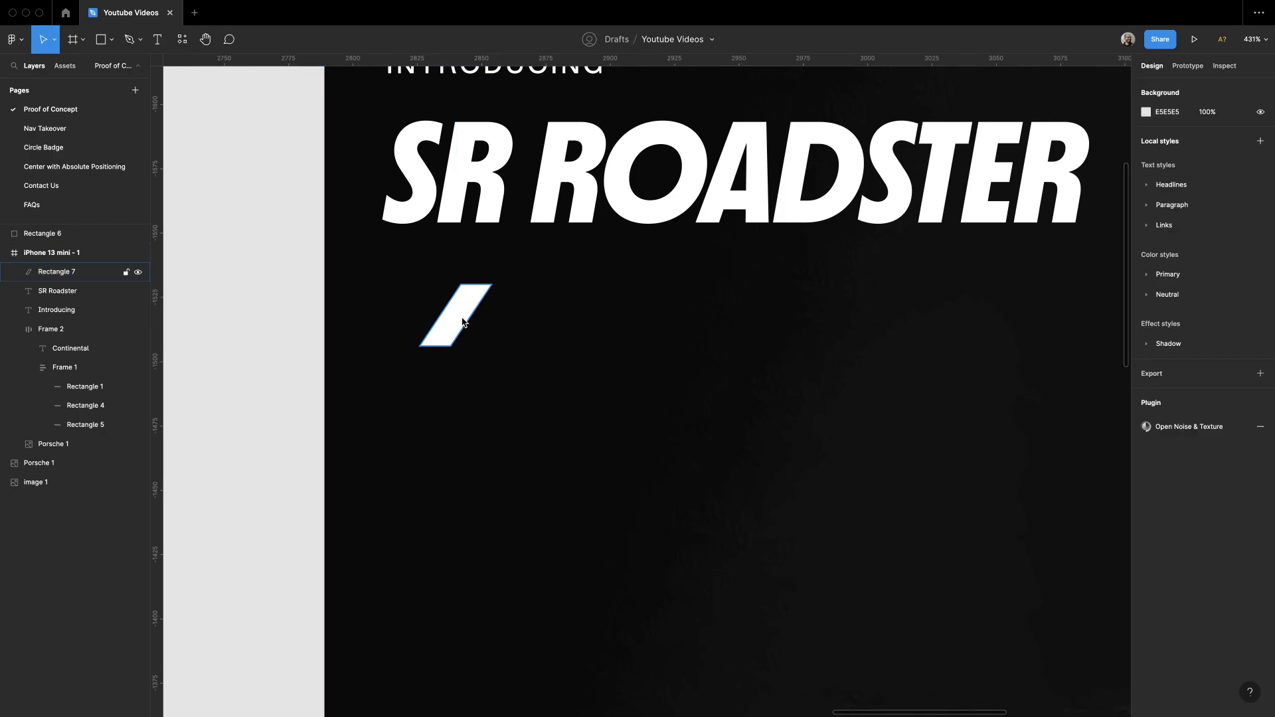
Step: Reduce the slanted bar to 16 × 16 px and place it under the SR ROADSTER heading at X 24, Y 213
double_click(460, 318)
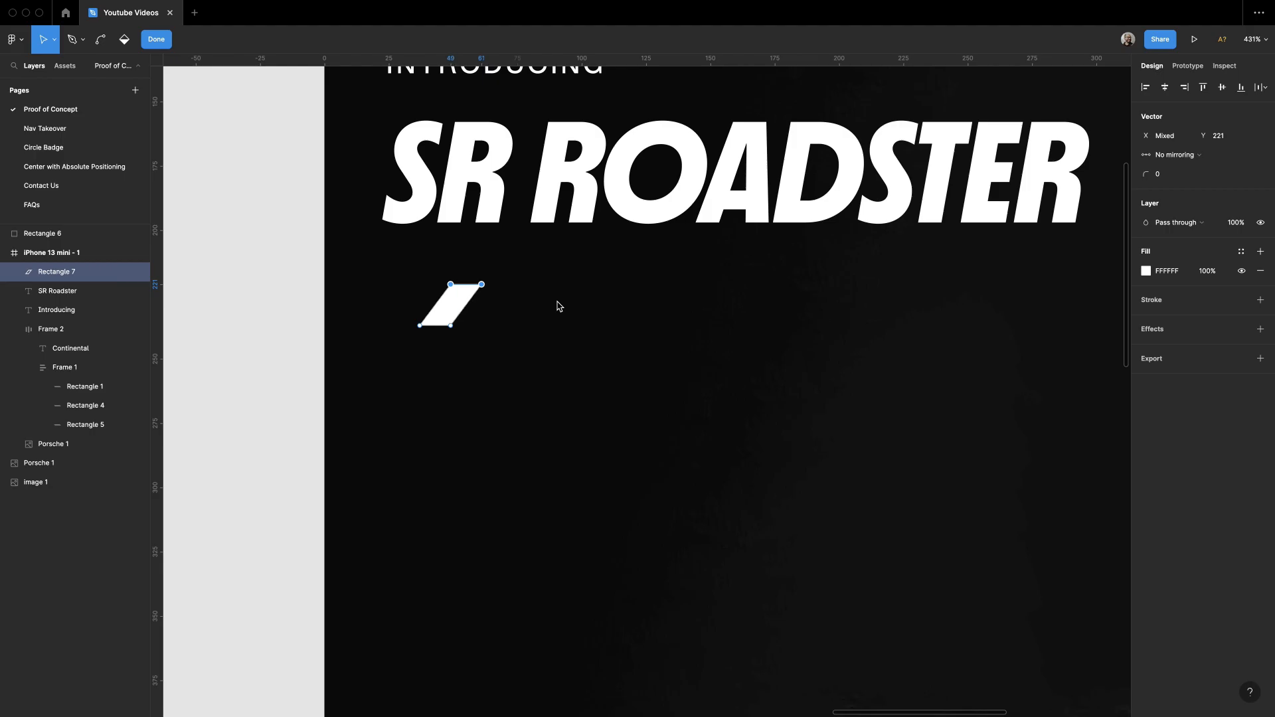
drag(526, 268, 462, 344)
key(Return)
key(Escape)
click(462, 302)
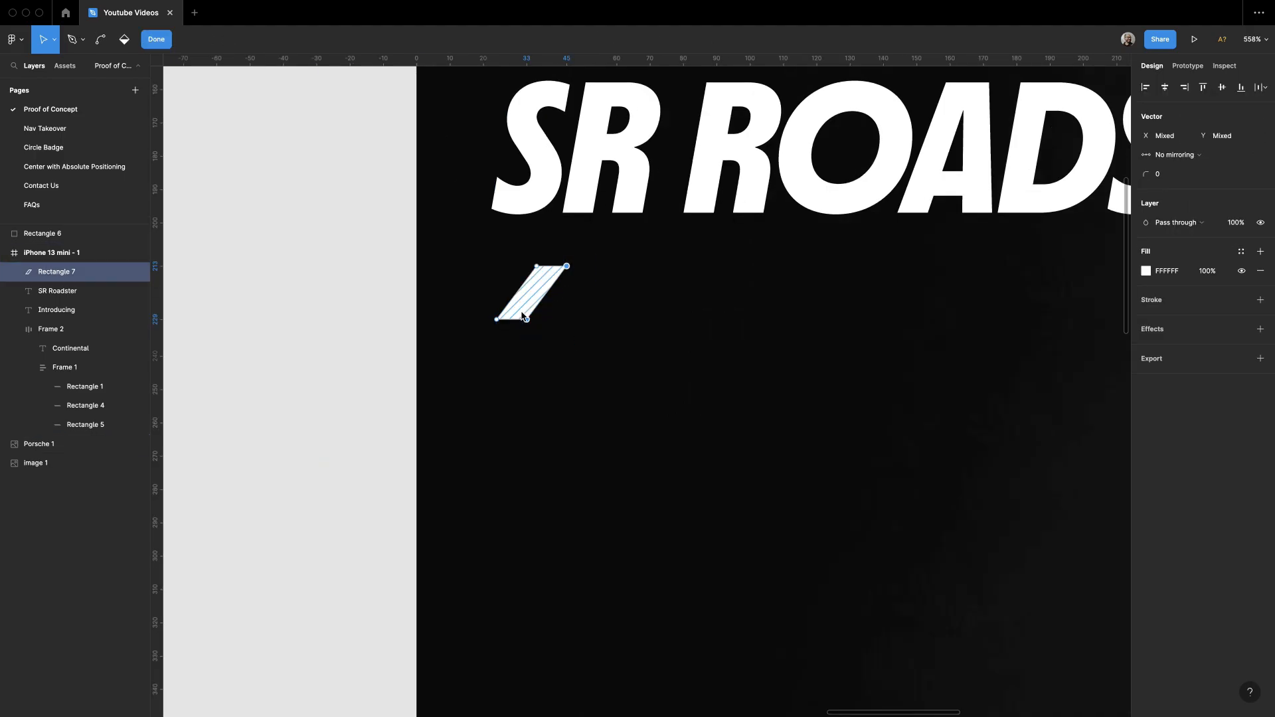
key(Escape)
Step: Duplicate the slanted bar to the right at 9 px intervals until the row holds 13 bars
drag(531, 292, 565, 293)
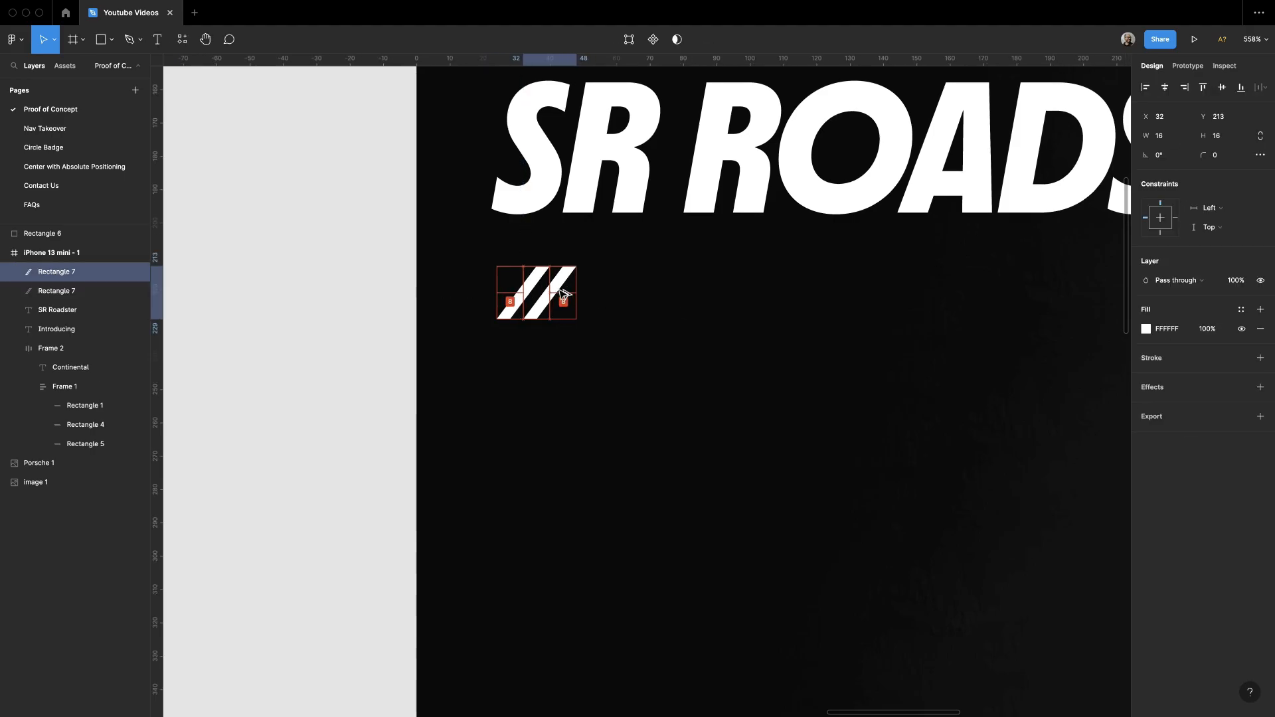
key(shift+0)
key(ctrl+d)
key(ctrl+d)
key(ctrl+d)
key(ctrl+d)
key(ctrl+d)
key(ctrl+d)
key(ctrl+d)
key(ctrl+d)
key(ctrl+d)
key(ctrl+d)
key(ctrl+d)
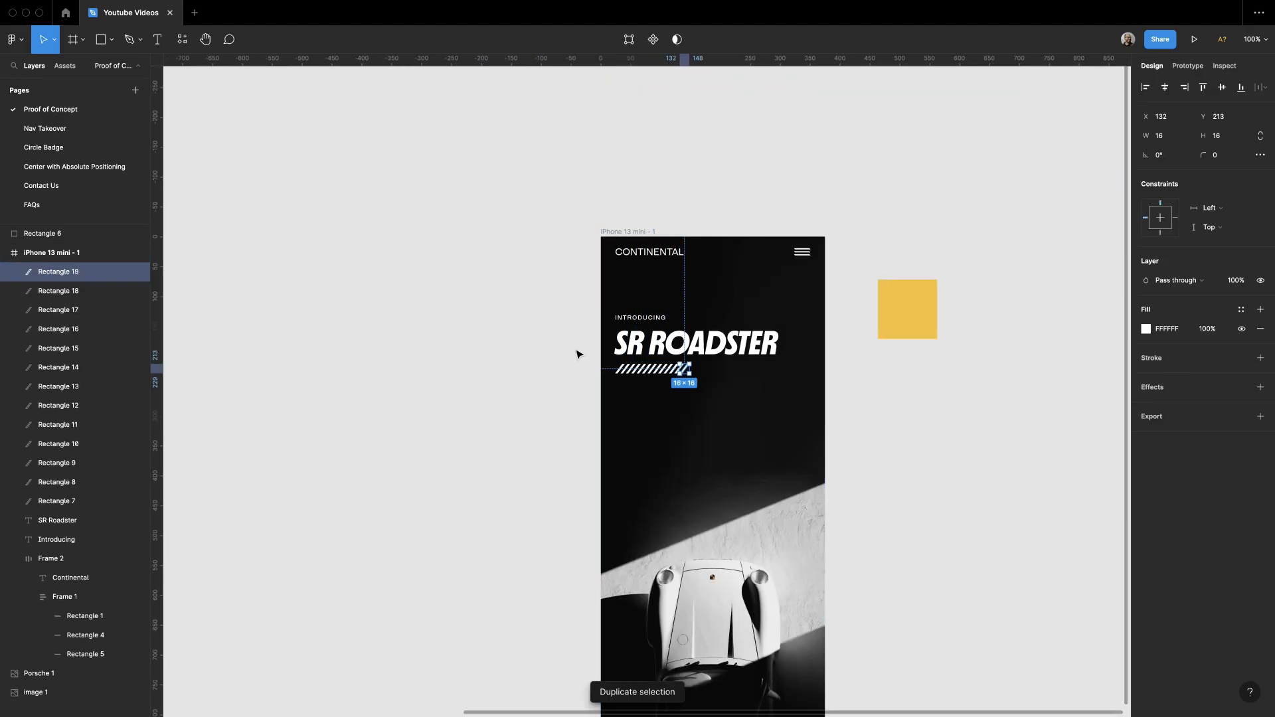
Step: Group the row of slanted bars and align its left edge with the heading at X 24
drag(918, 515, 828, 473)
drag(614, 436, 321, 361)
key(ctrl+g)
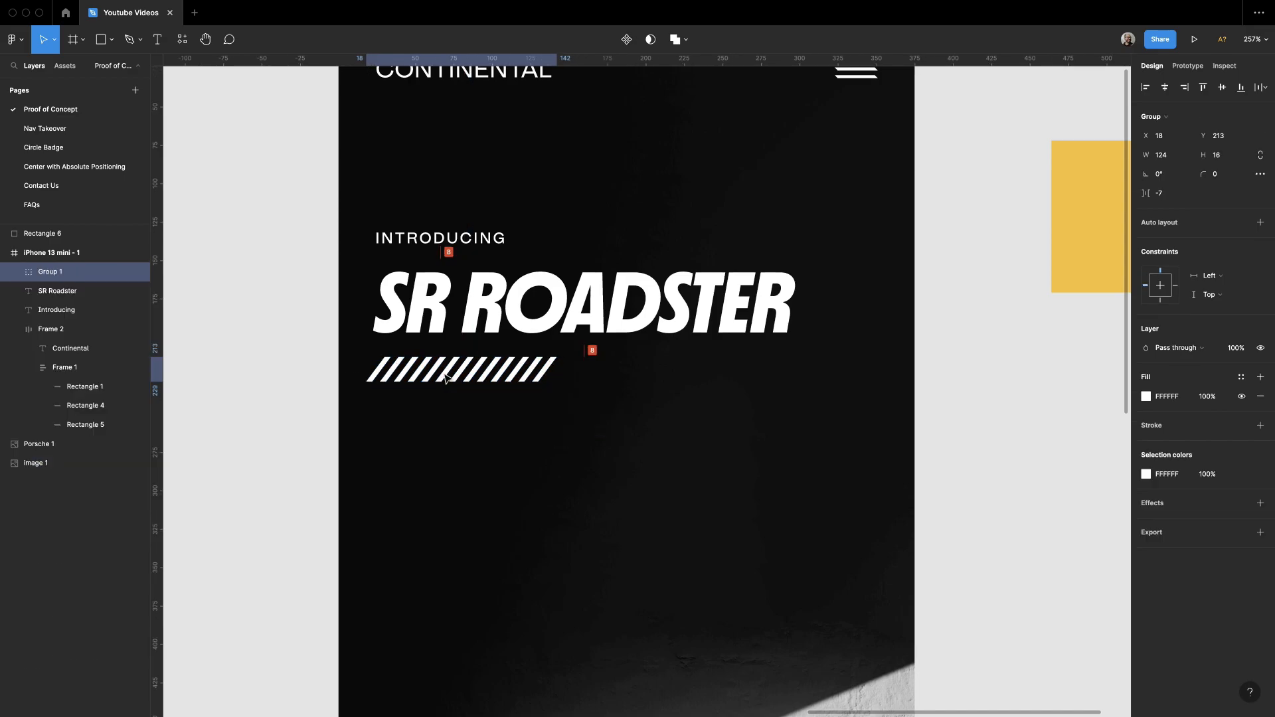
drag(445, 377, 456, 378)
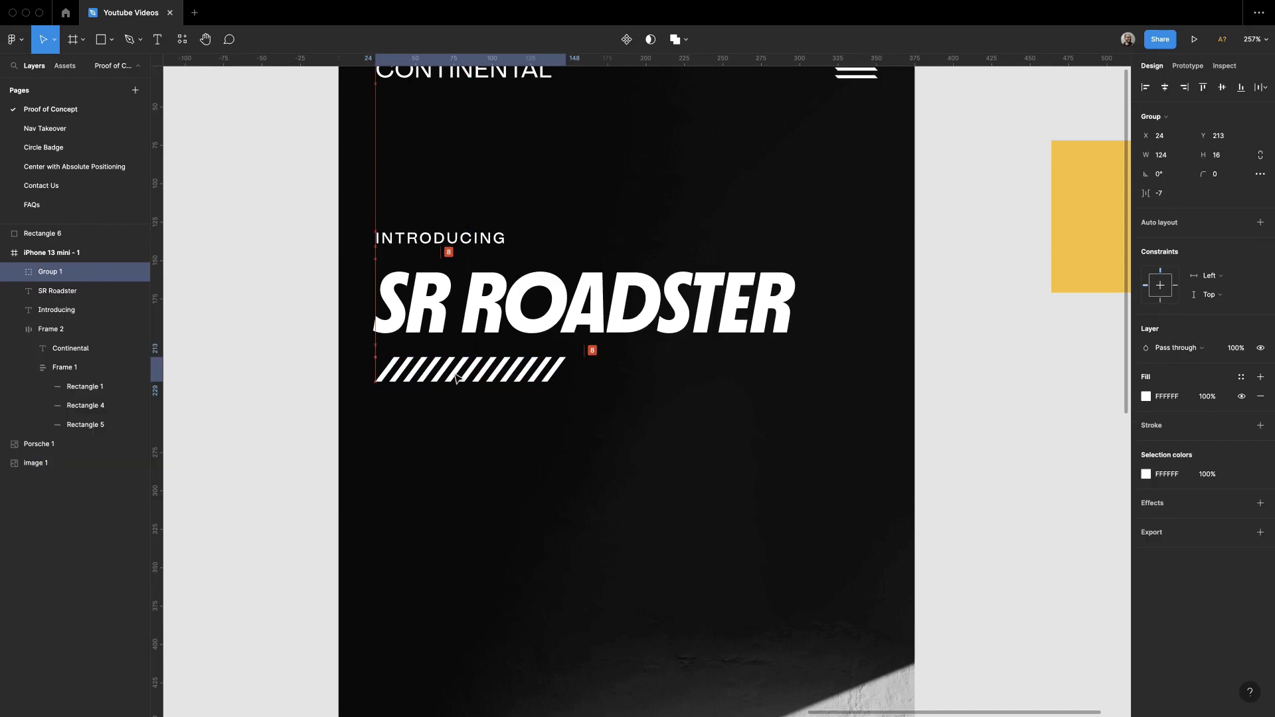
key(shift+h)
key(shift+h)
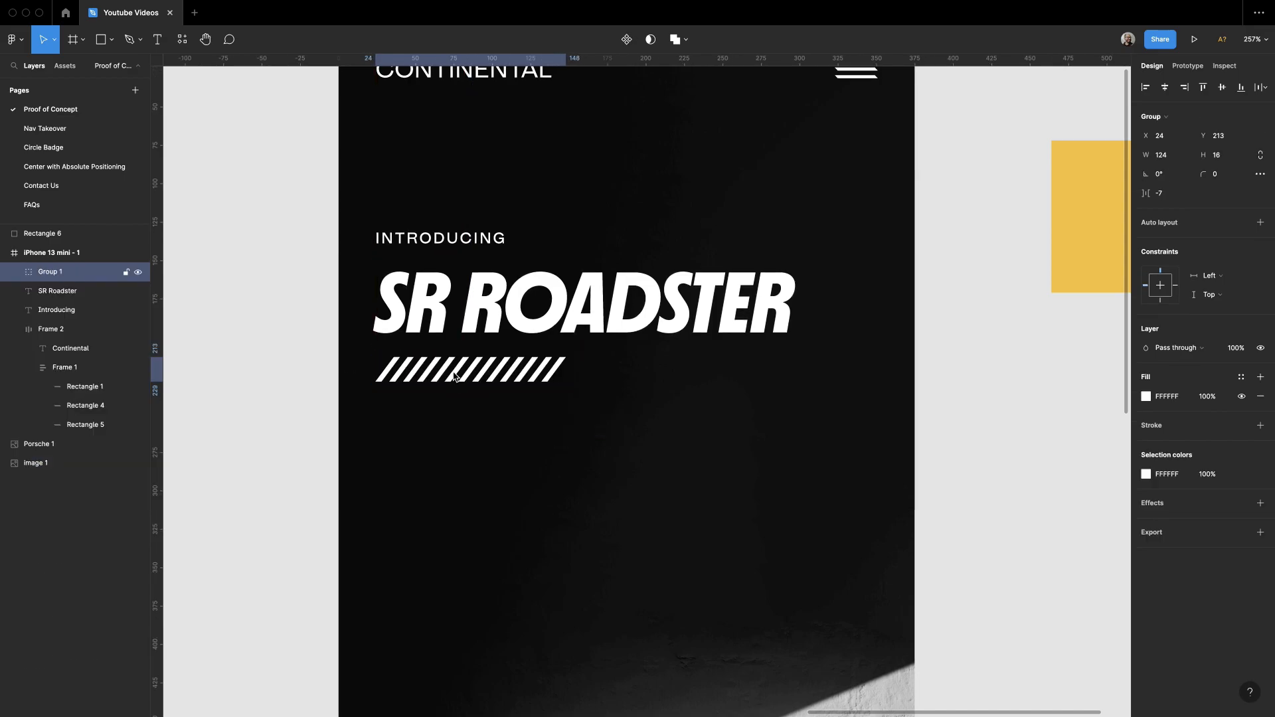
Step: Set the horizontal spacing between the grouped slanted bars to -6
click(1171, 193)
key(Up)
key(Up)
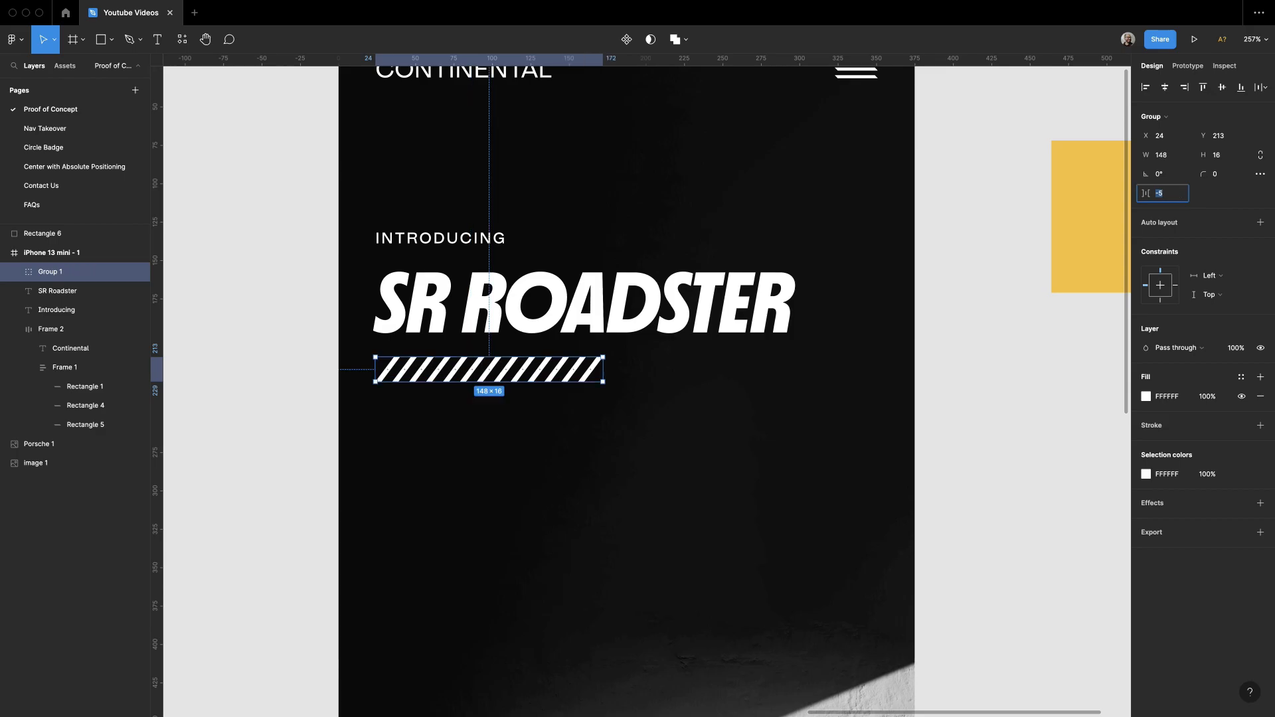
key(Down)
click(1067, 300)
key(ctrl+0)
drag(856, 396, 874, 326)
scroll(868, 435, up, 5)
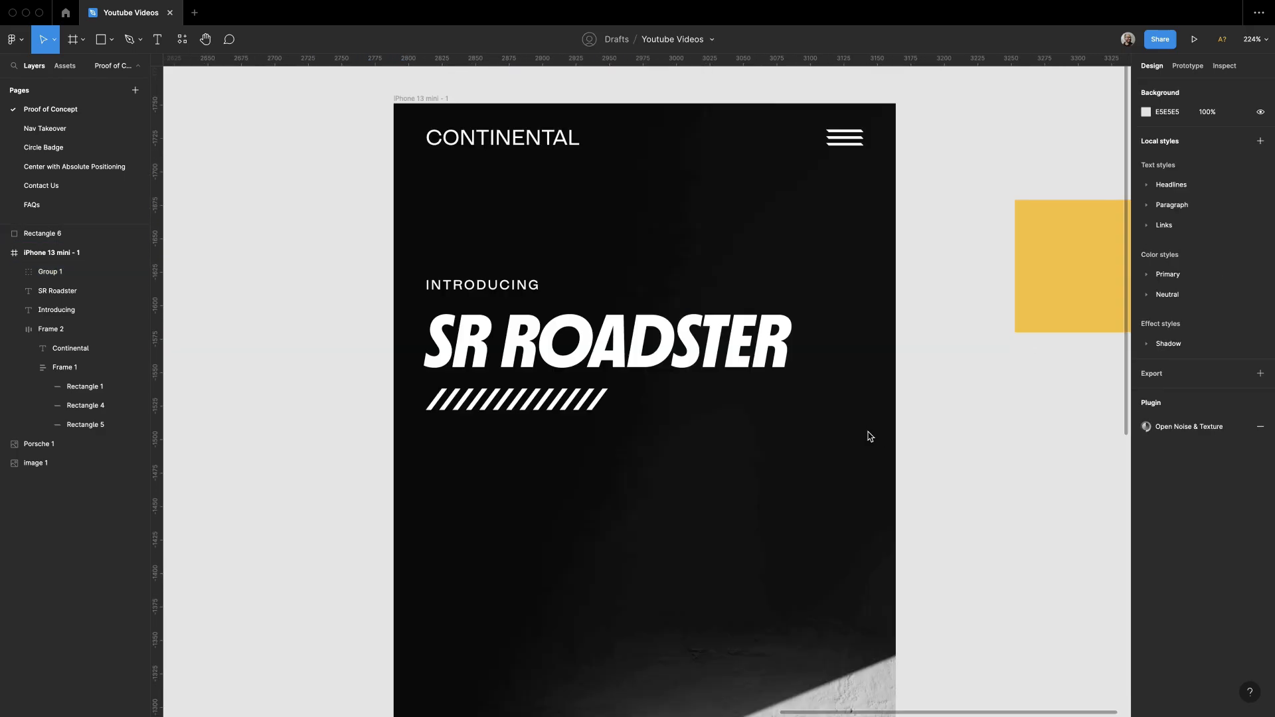
Step: Move the slanted bar group down to Y 229 to widen the gap below the SR ROADSTER heading
double_click(499, 405)
click(595, 452)
click(545, 405)
drag(548, 418, 550, 442)
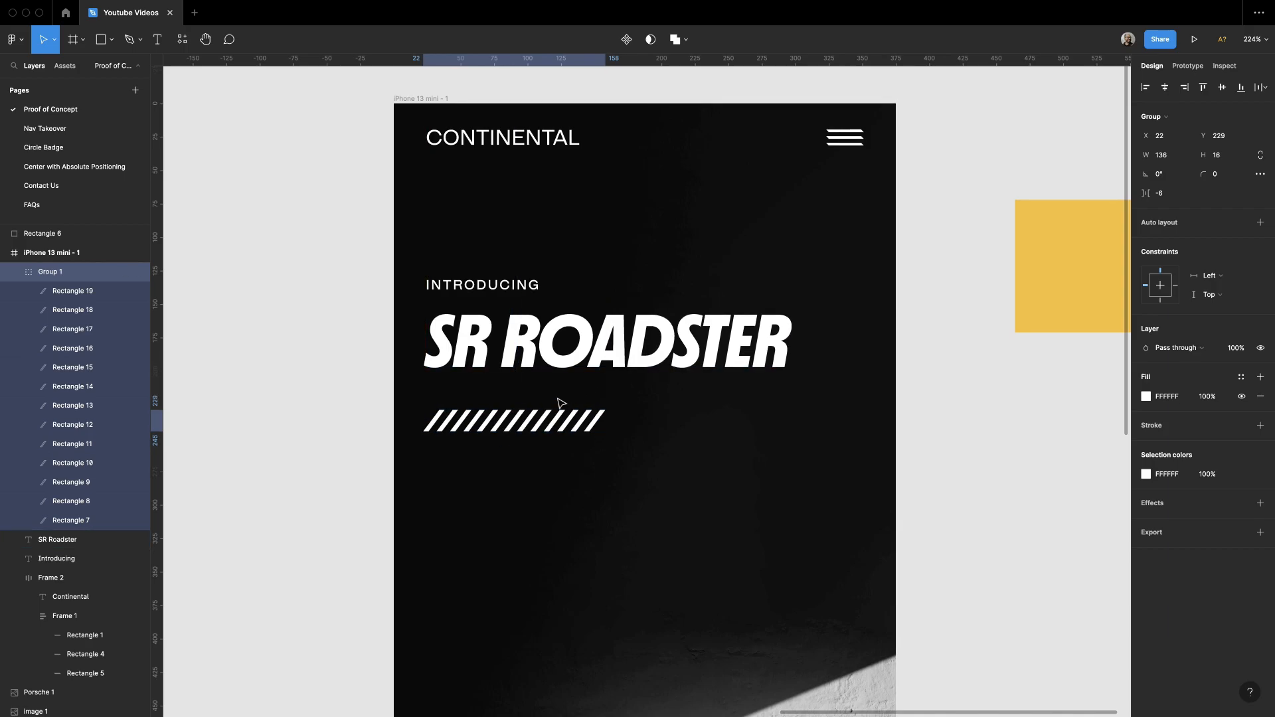
click(916, 407)
scroll(890, 385, down, 2)
key(shift+0)
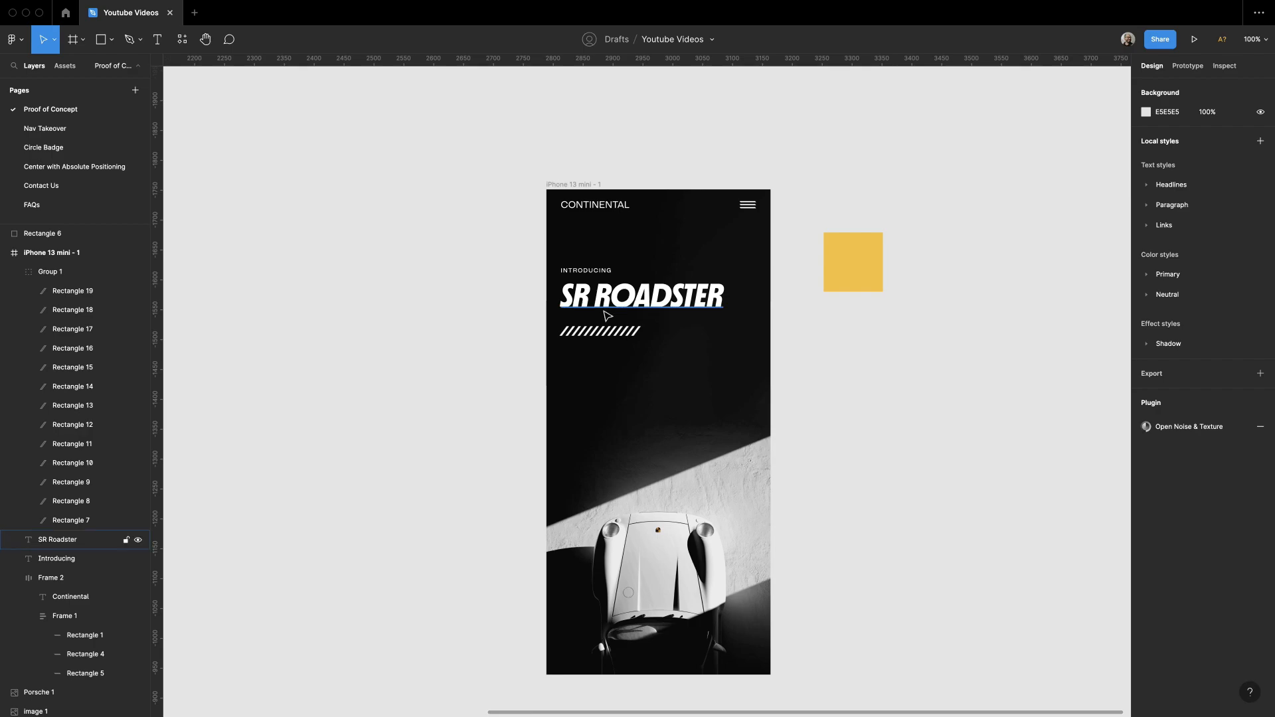
Step: Change the SR ROADSTER heading to LE MANS ROADSTER and split it over two lines at 100% line height
double_click(585, 300)
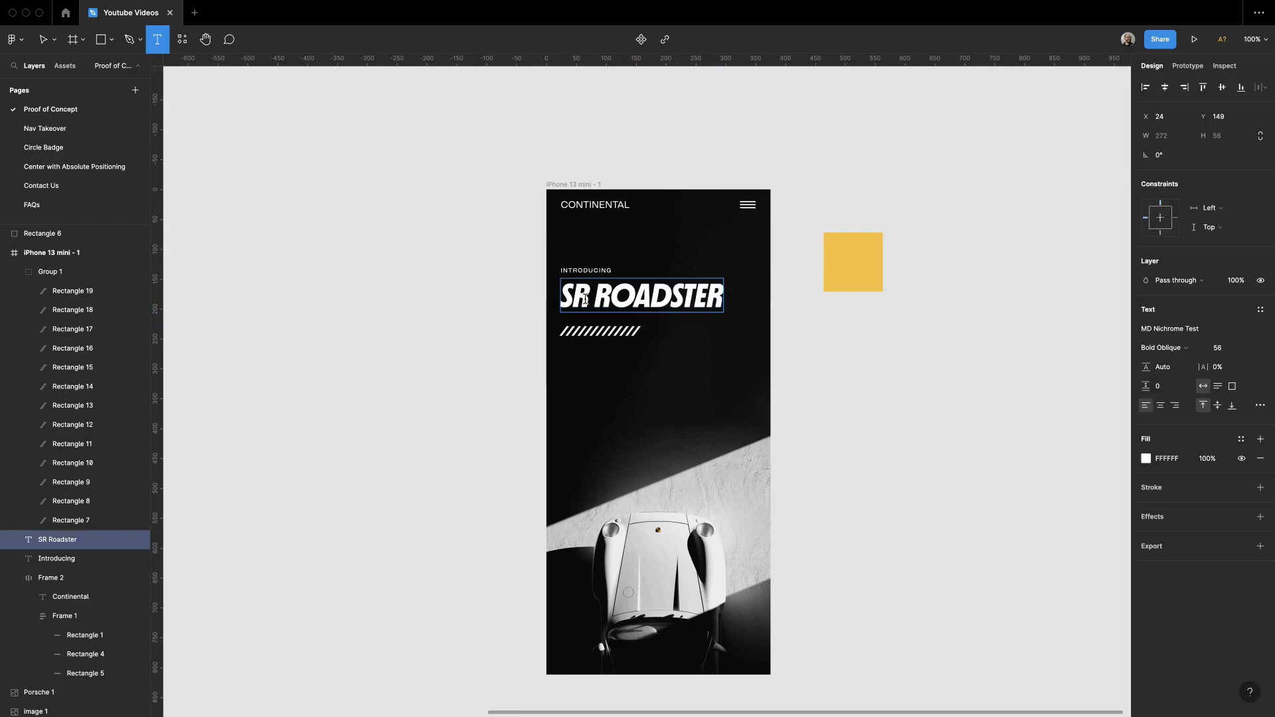
key(BackSpace)
key(BackSpace)
text(MANS)
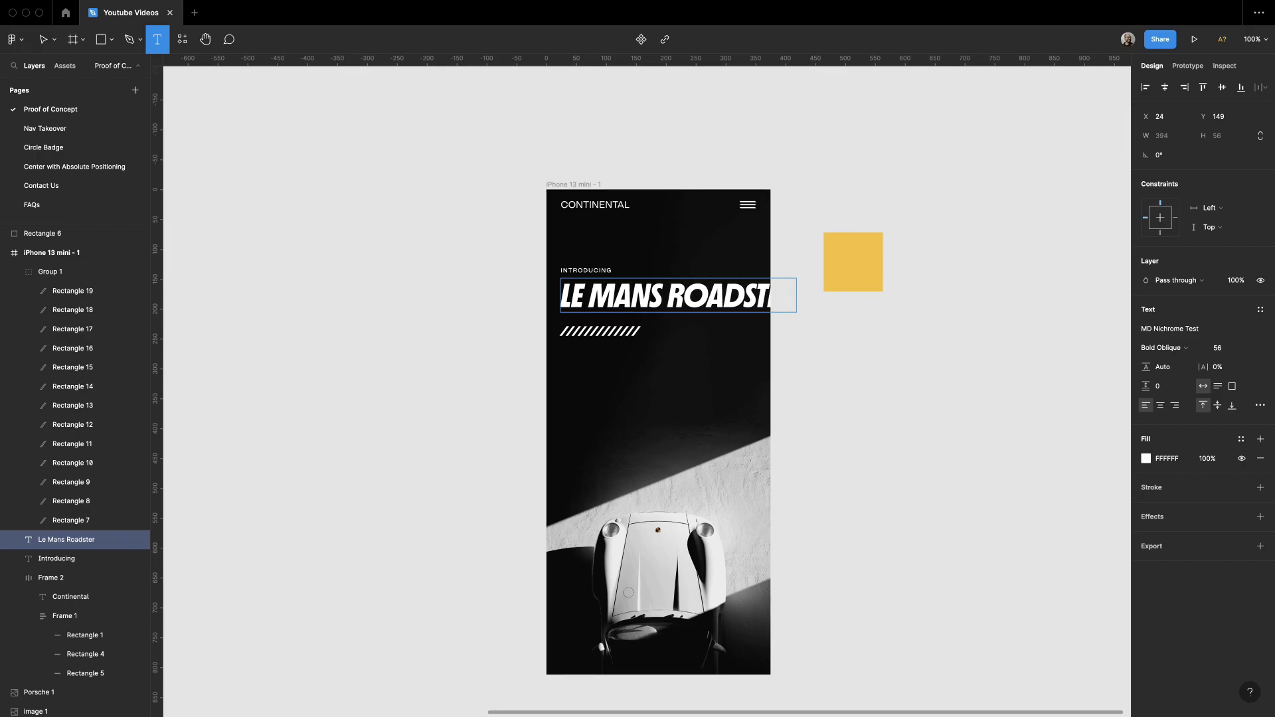
key(Escape)
drag(798, 294, 679, 302)
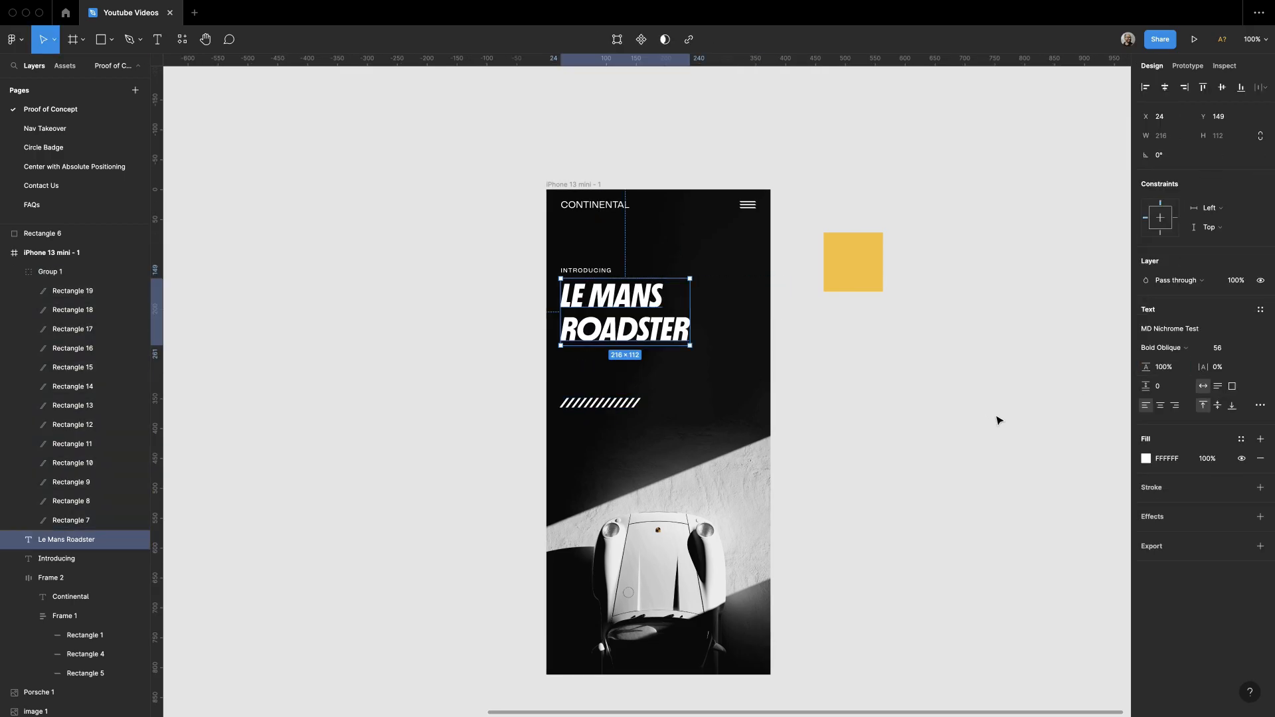
Step: Set the LE MANS ROADSTER heading's font size to 72
click(1212, 346)
key(shift+Up)
key(shift+Up)
key(shift+Up)
key(shift+Up)
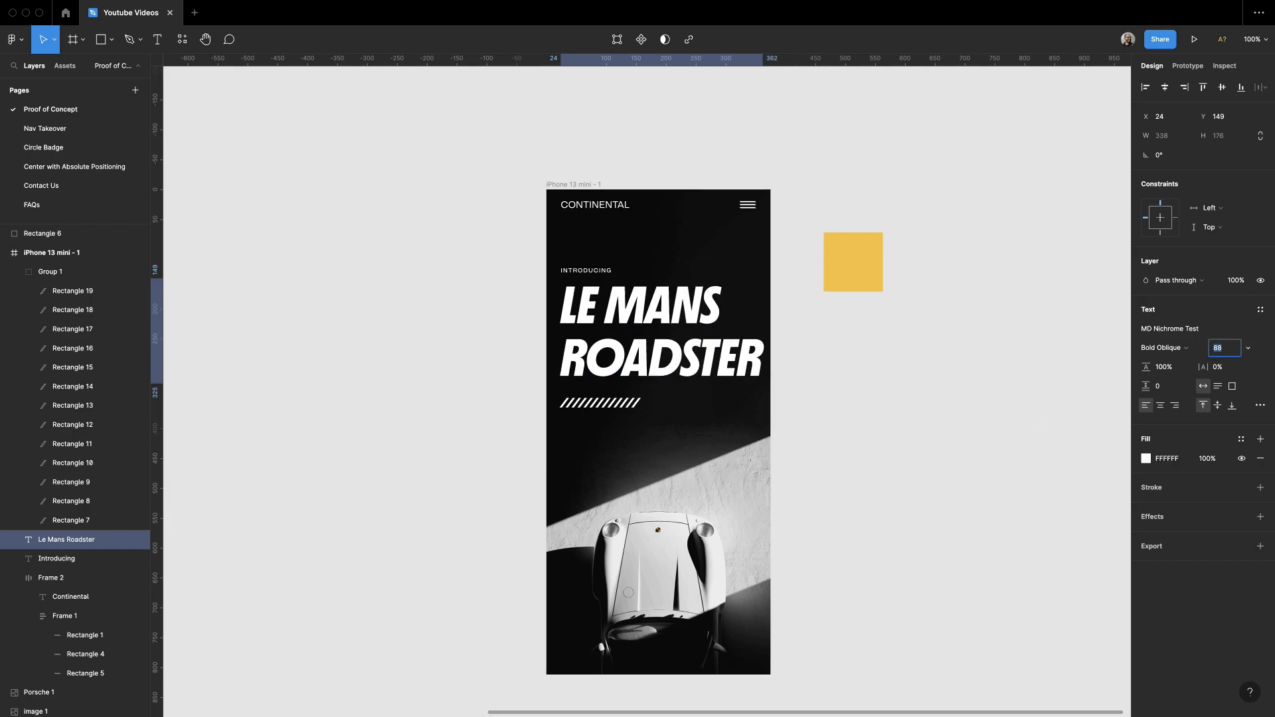
key(shift+Down)
key(shift+Down)
Step: Tighten the LE MANS ROADSTER heading's line height to 90%
click(1180, 370)
key(shift+Down)
key(shift+Down)
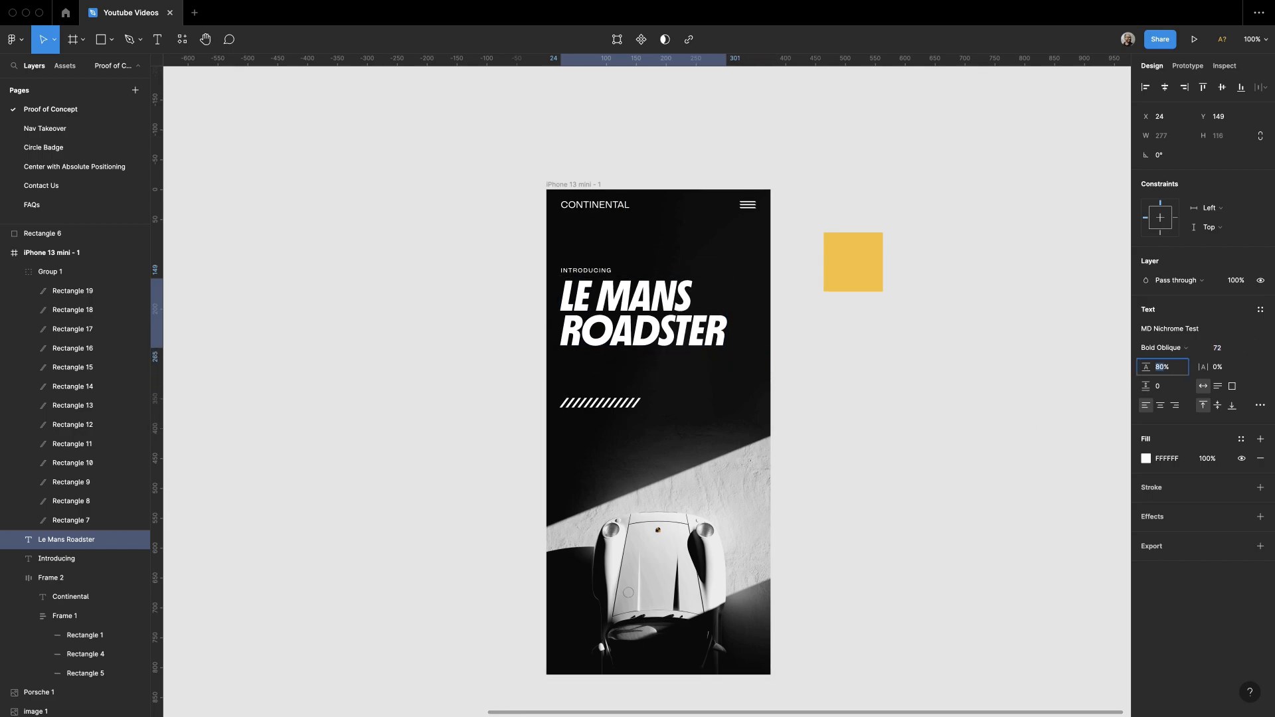
key(Up)
key(Up)
key(Up)
key(Up)
key(Up)
key(Up)
key(Up)
key(Up)
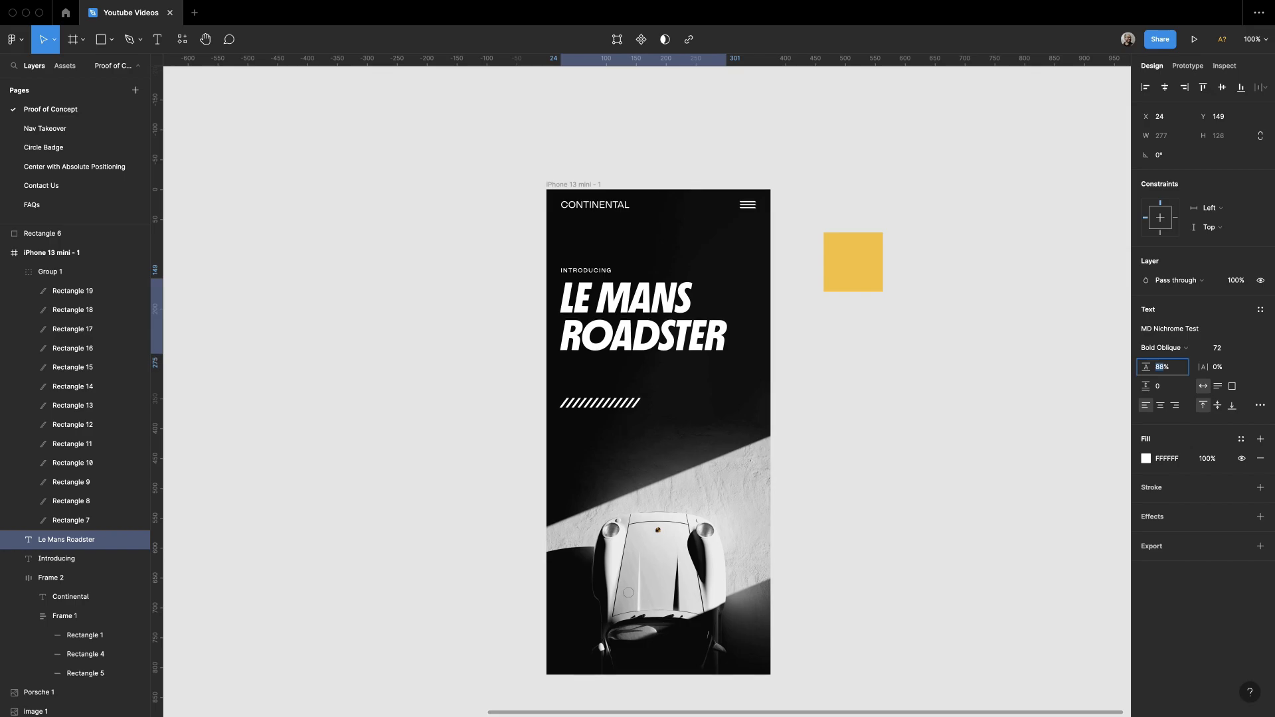
key(Up)
key(Escape)
Step: Nudge the LE MANS ROADSTER heading down to Y 157, further below the INTRODUCING text
click(591, 299)
key(alt)
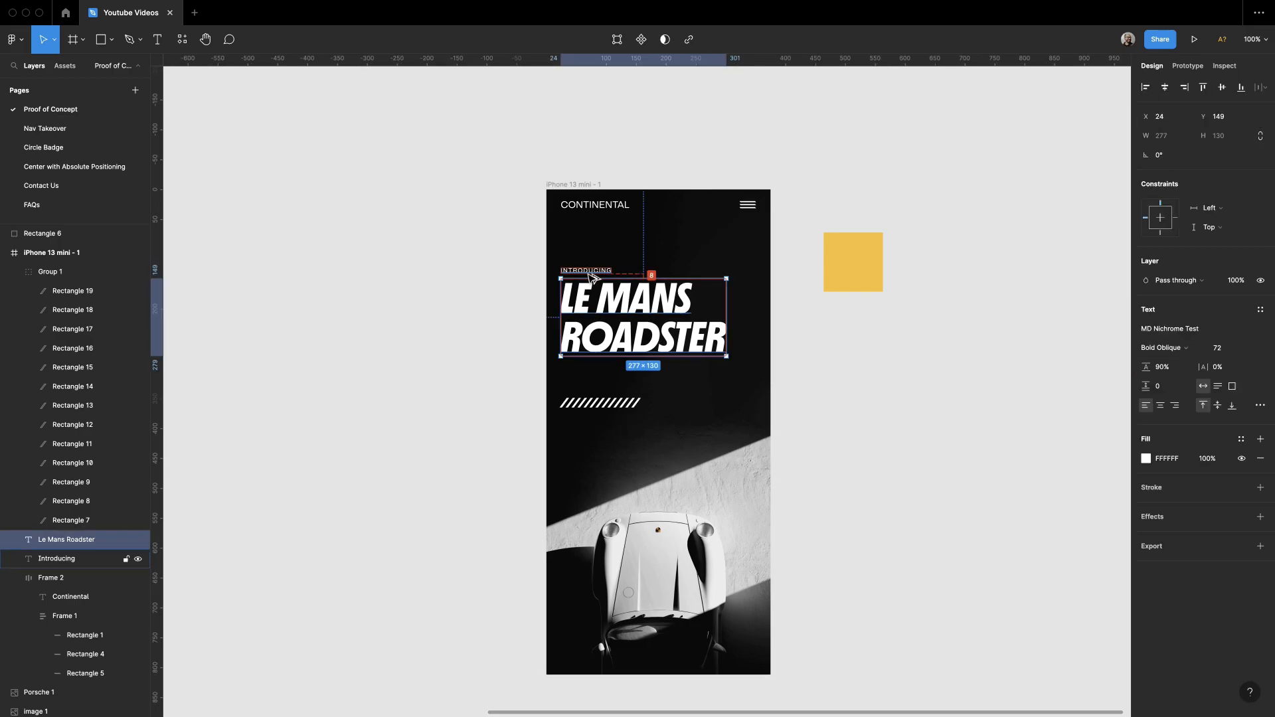
key(shift+Down)
key(Escape)
scroll(590, 281, right, 8)
scroll(723, 393, left, 6)
scroll(850, 369, down, 2)
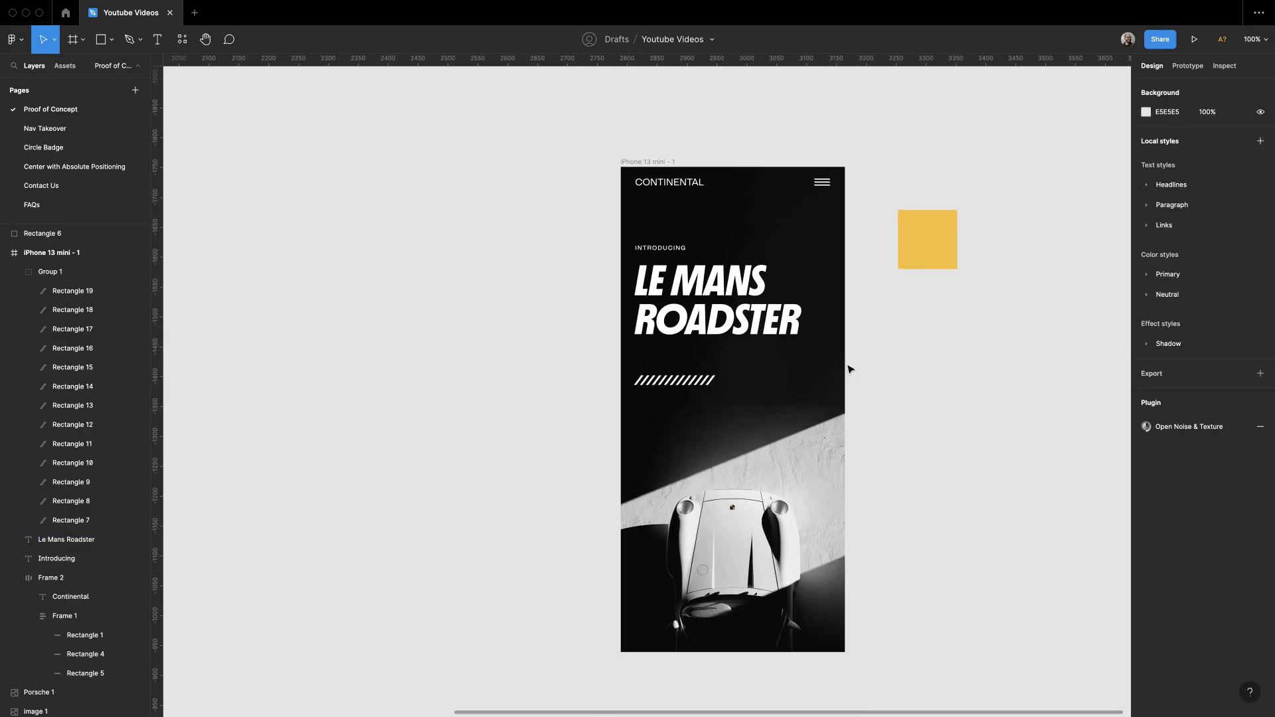
Step: Reorder the layers so the iPhone 13 mini frame sits above the yellow rectangle
drag(532, 189, 925, 502)
scroll(881, 463, down, 3)
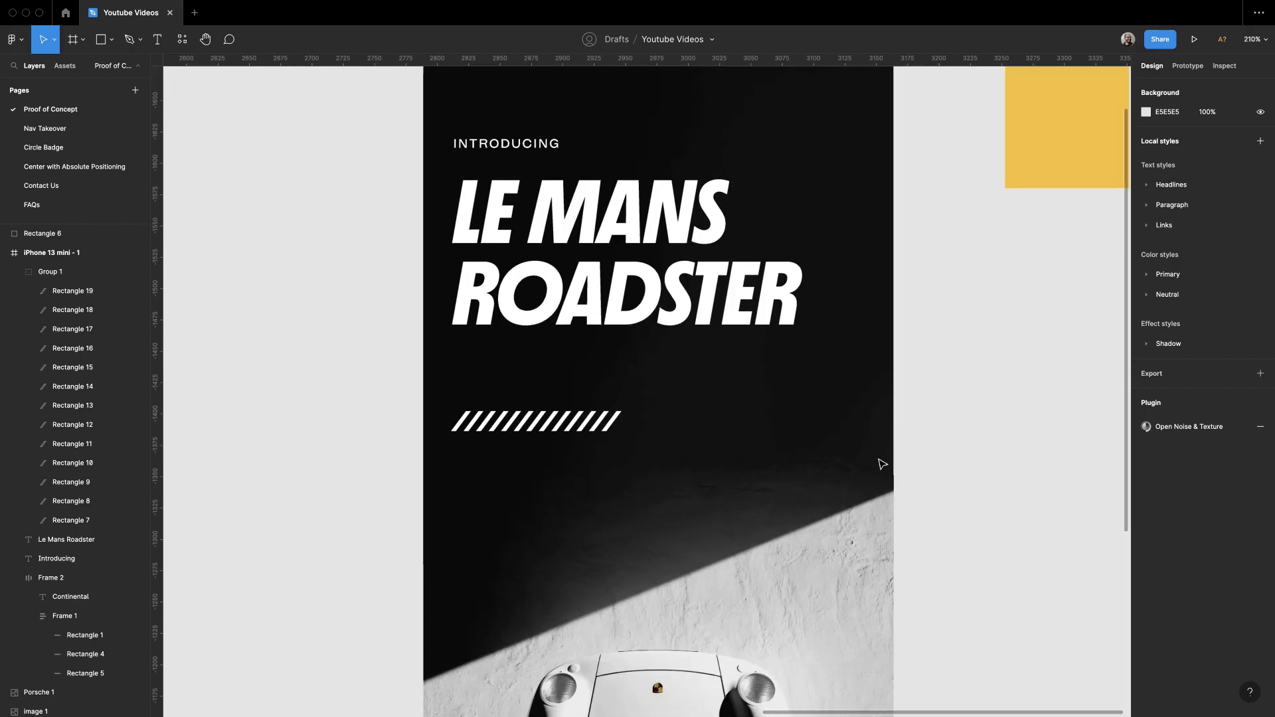
key(shift+0)
right_click(755, 443)
click(788, 438)
key(Escape)
scroll(604, 372, down, 1)
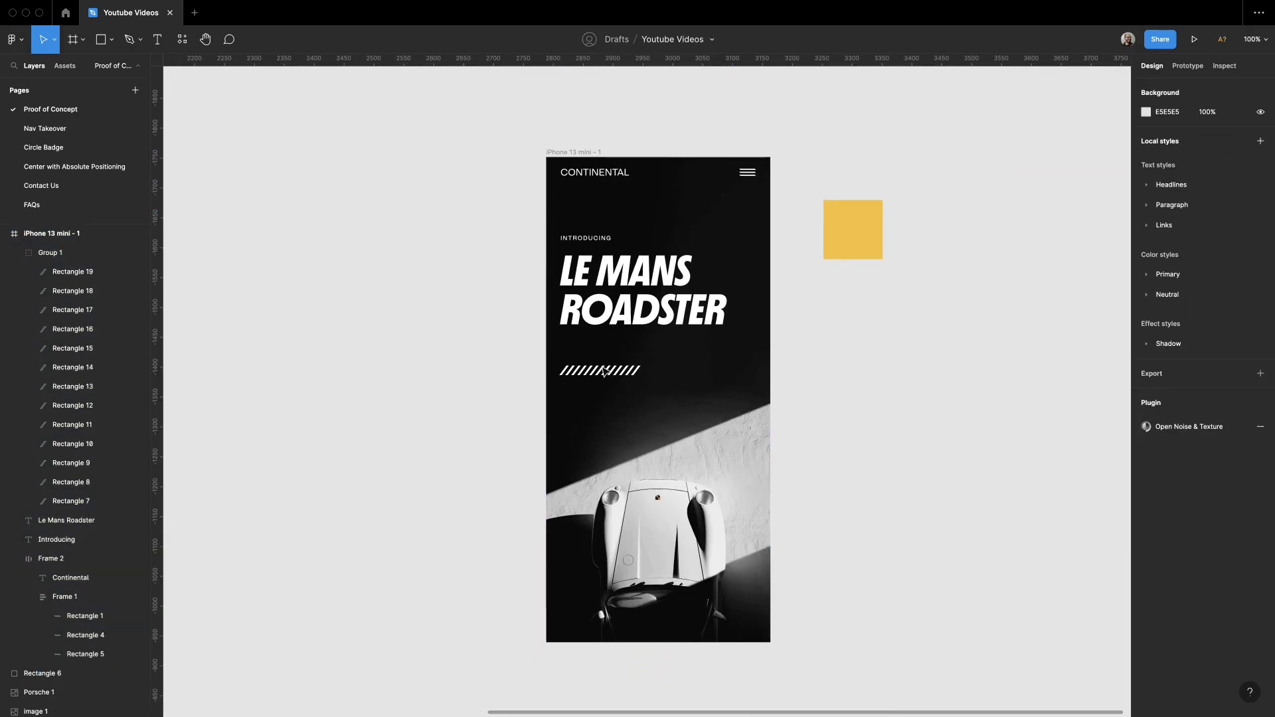
Step: Move the slanted bar group out of the iPhone frame onto the empty canvas beside it
drag(599, 375, 682, 378)
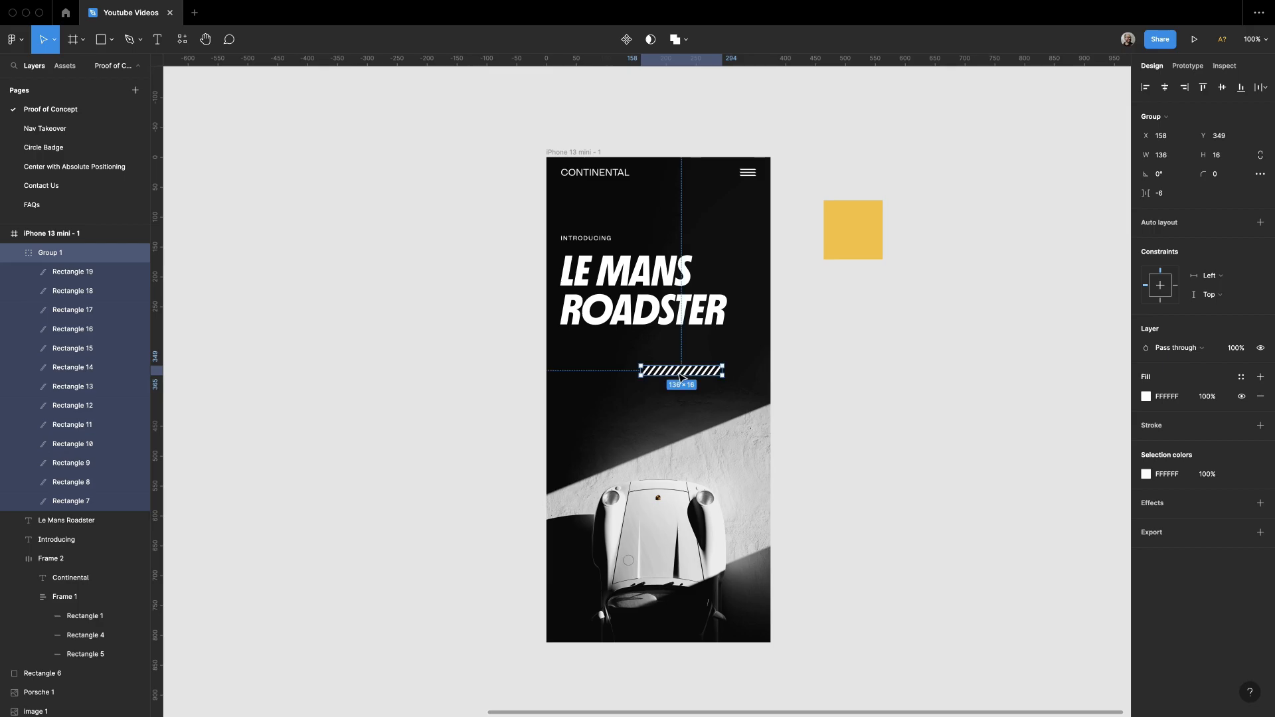
key(super+z)
click(506, 438)
key(z)
drag(416, 233, 857, 479)
Step: Add a text block of the car's horsepower, 0 to 60, speed and torque specs beside the frame, and place an enlarged white 430 below the heading
key(t)
click(522, 389)
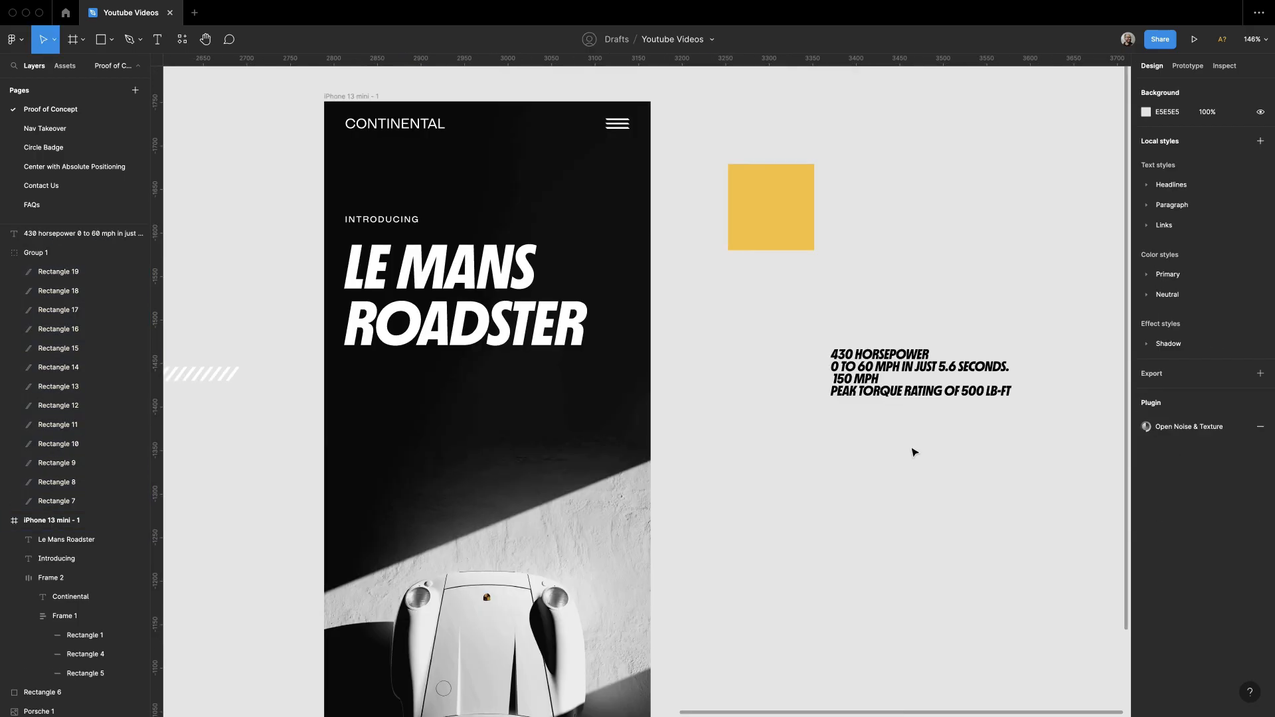
scroll(541, 327, up, 2)
click(445, 364)
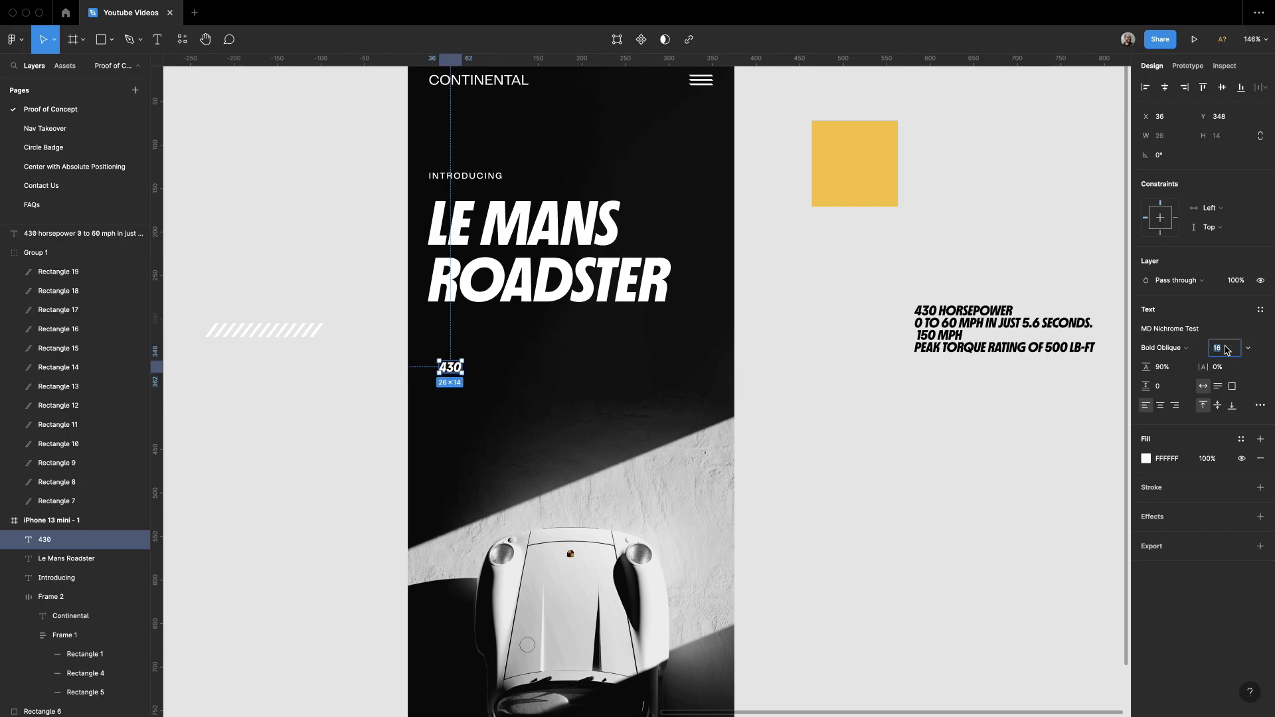
click(930, 362)
drag(761, 284, 819, 328)
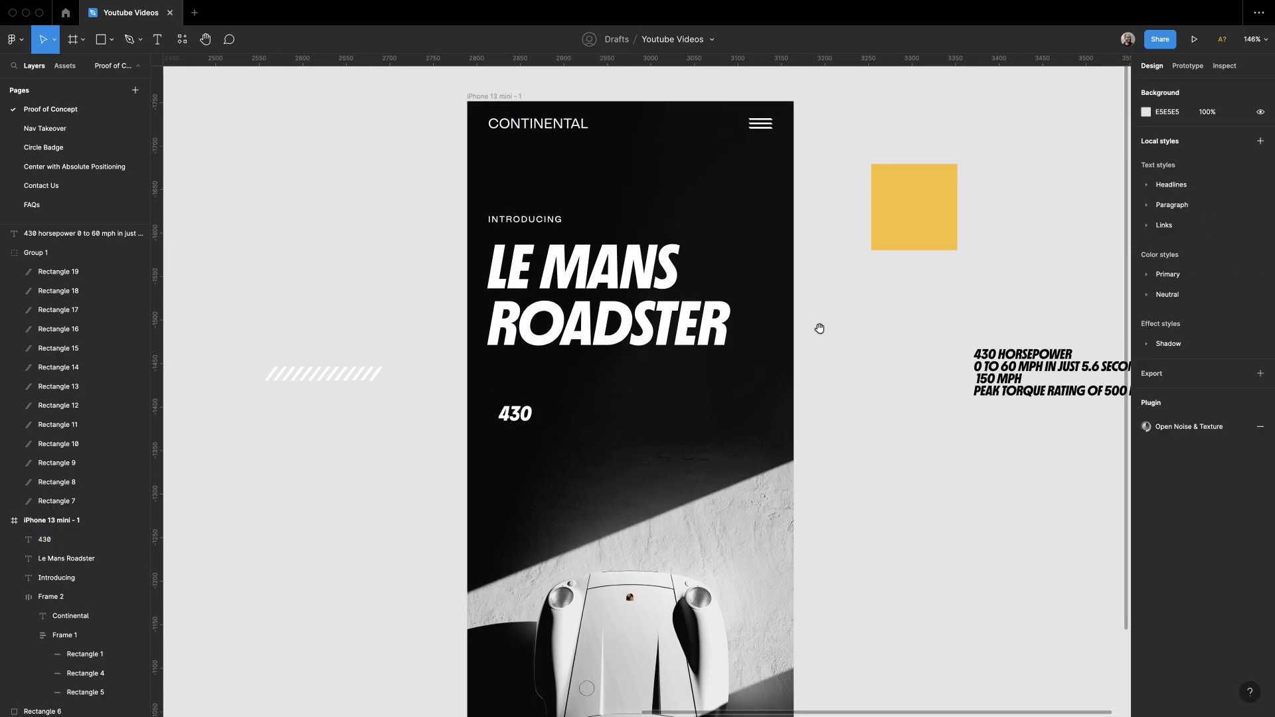
Step: Set the font weight of the LE MANS ROADSTER heading to Dark Oblique
click(671, 318)
click(1175, 348)
click(1176, 334)
click(1170, 346)
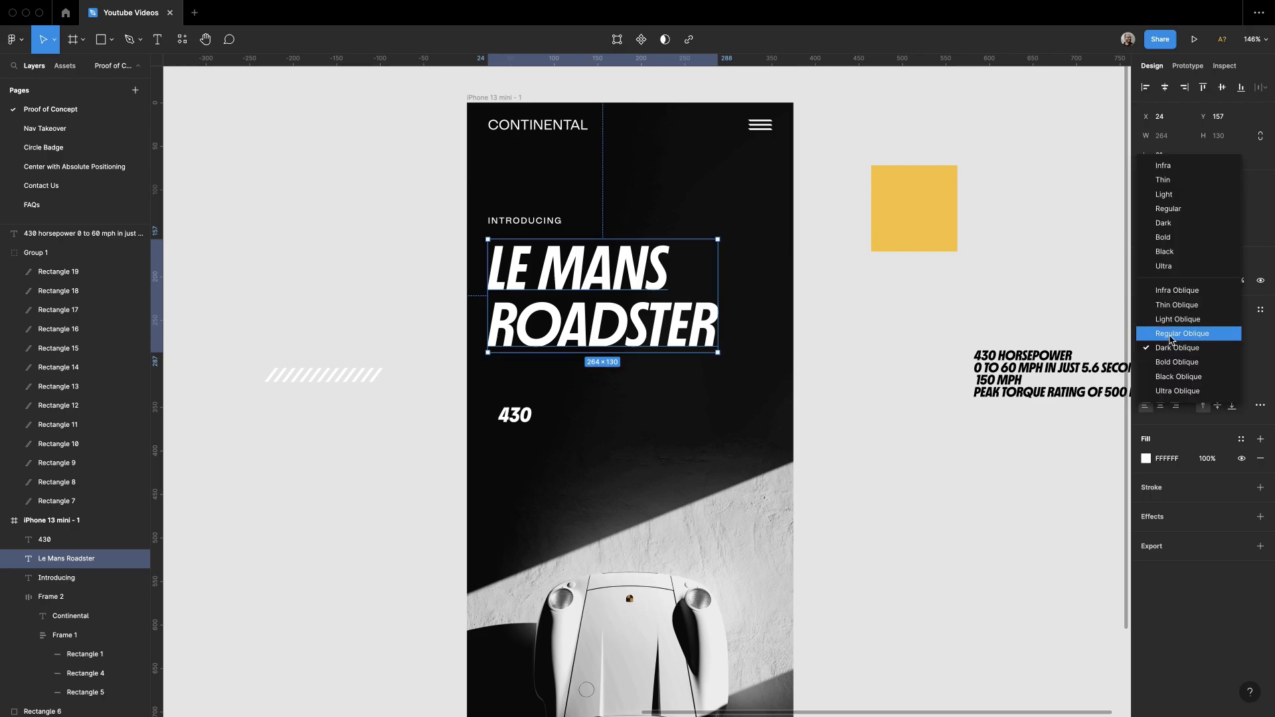
click(1169, 335)
key(super+z)
click(1000, 459)
scroll(1000, 459, down, 3)
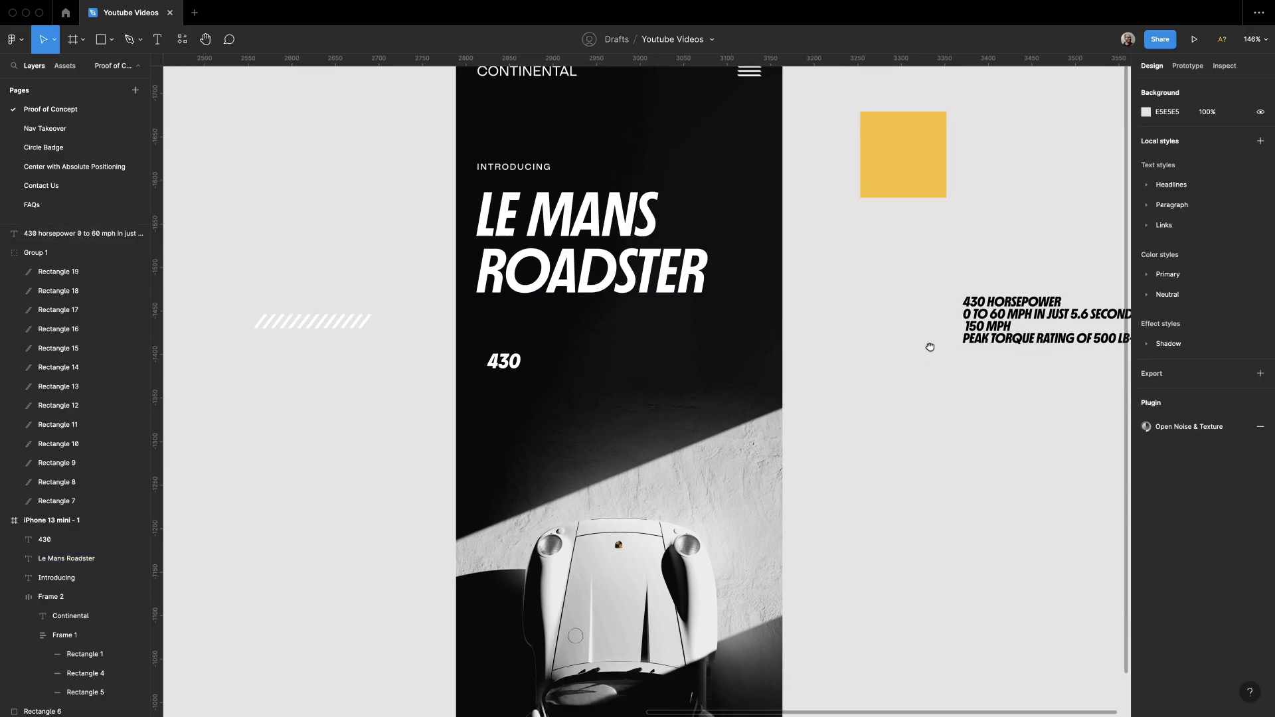
Step: Set the font weight of the 430 figure below the heading to Black
click(518, 346)
click(1175, 348)
click(1169, 252)
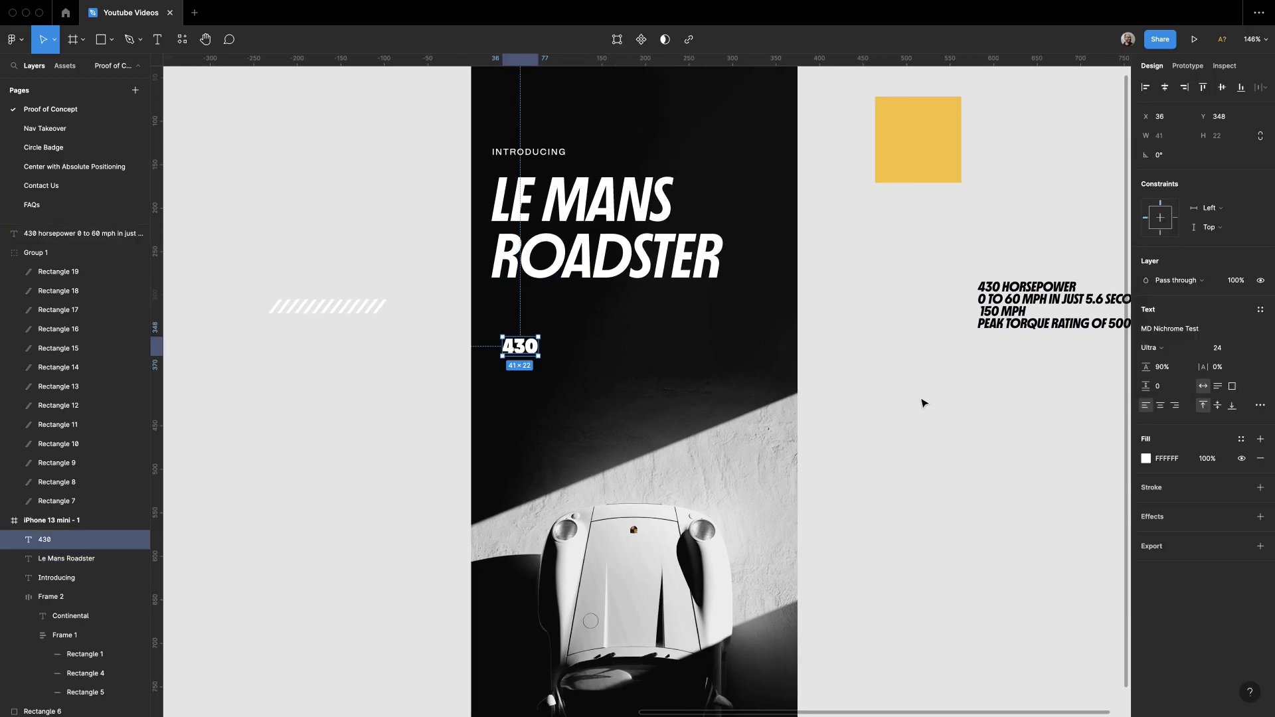
click(923, 401)
click(531, 347)
click(1166, 347)
click(1164, 333)
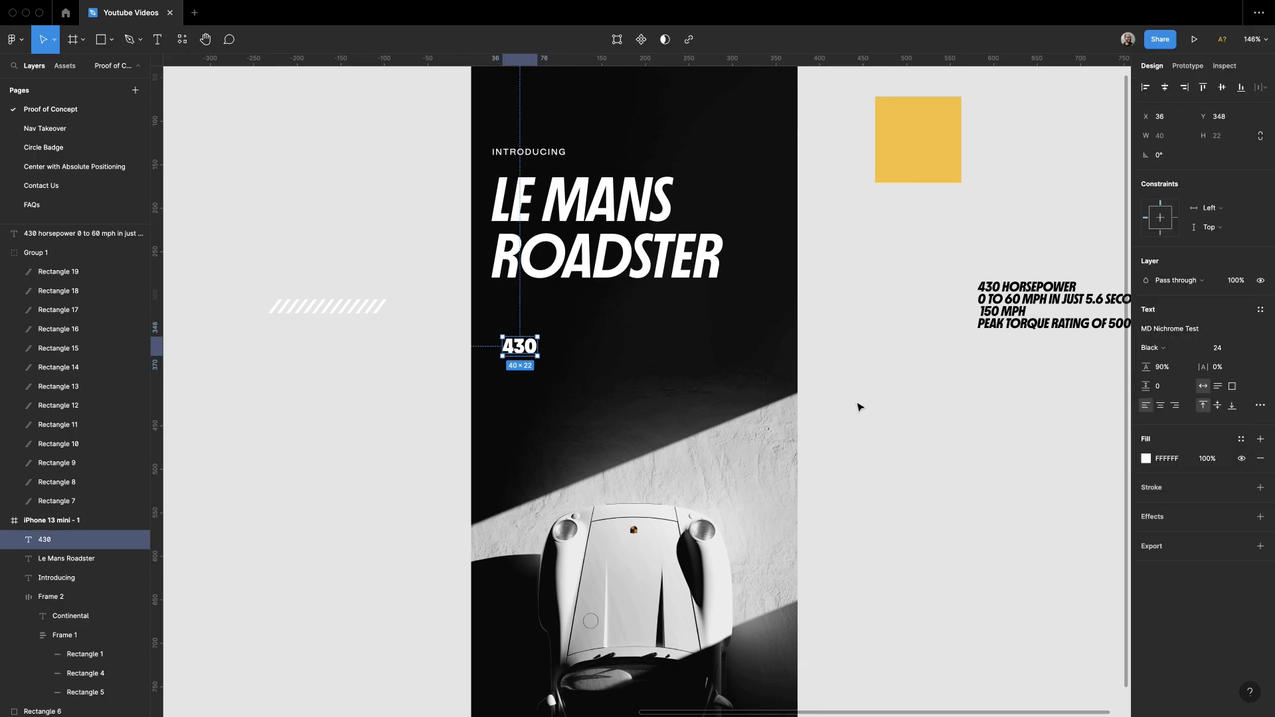
click(859, 404)
Step: Move the 430 figure closer to the heading and align it with the heading's left edge
drag(517, 350, 508, 335)
click(892, 364)
scroll(863, 372, right, 2)
scroll(863, 372, up, 1)
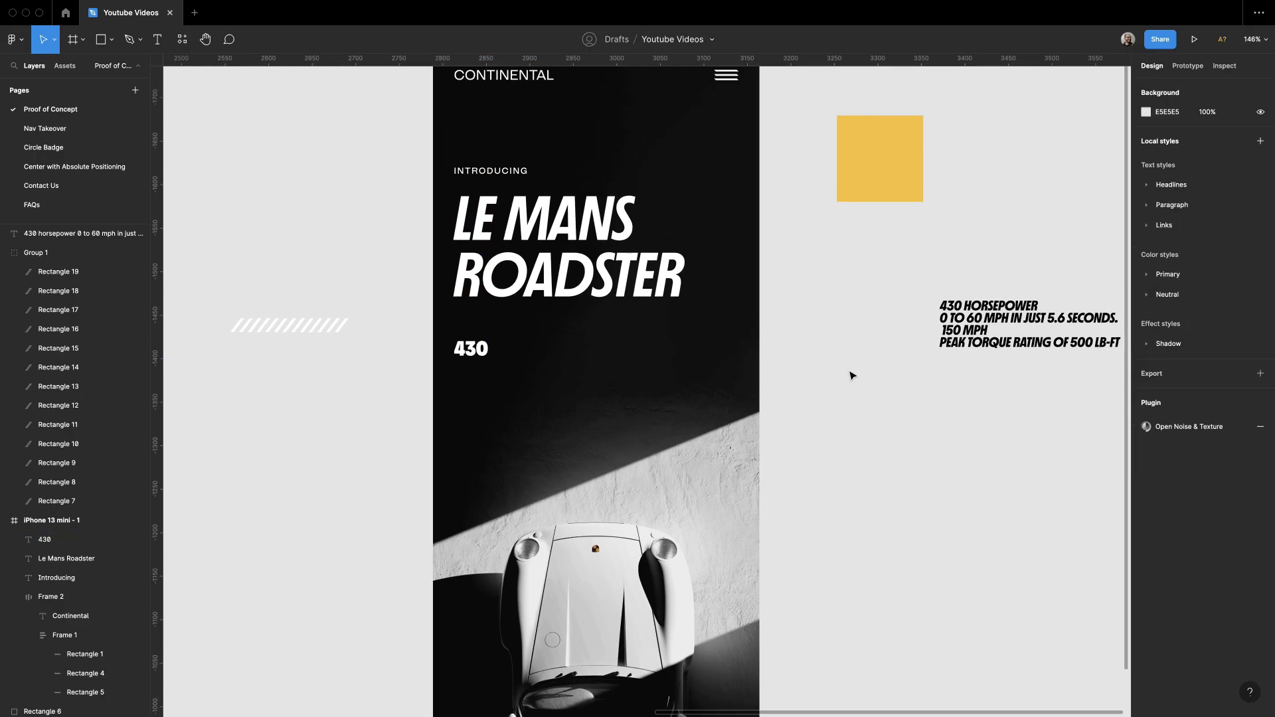
Step: Duplicate the INTRODUCING text beside the 430, with font size 12, letter spacing 0% and letter case as typed
alt+drag(483, 175, 540, 346)
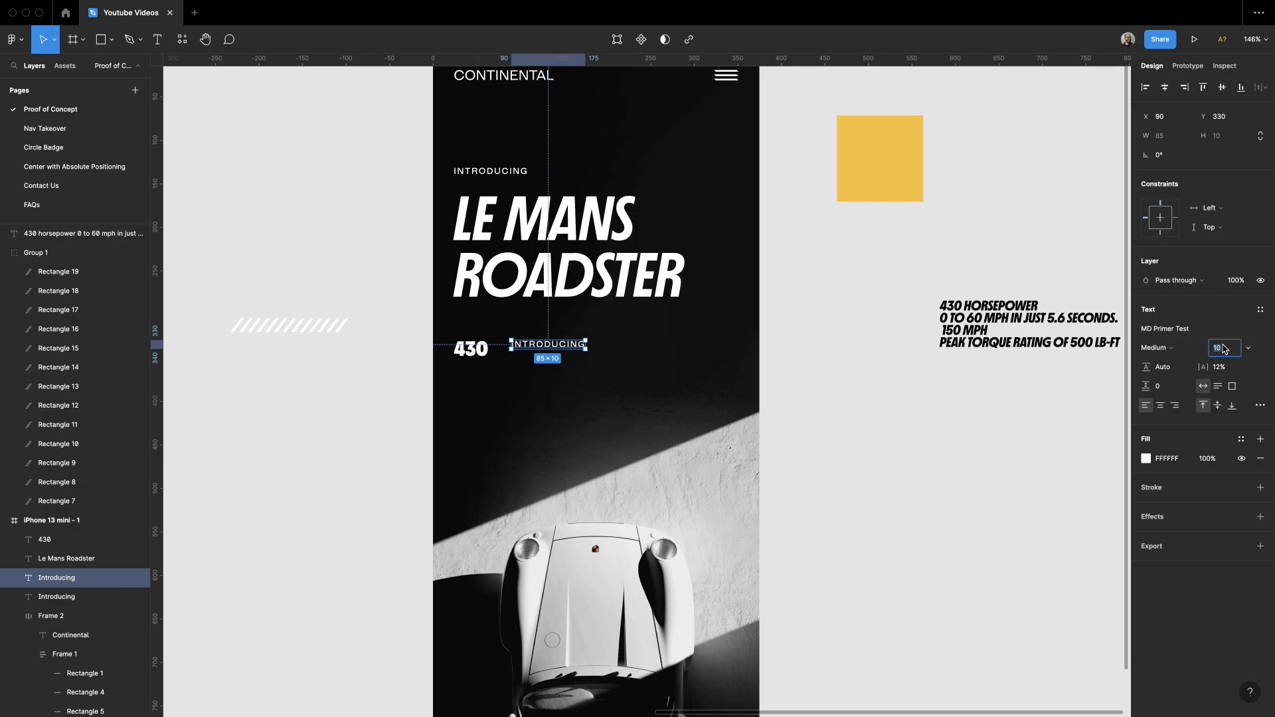
text(0)
key(Return)
click(1259, 404)
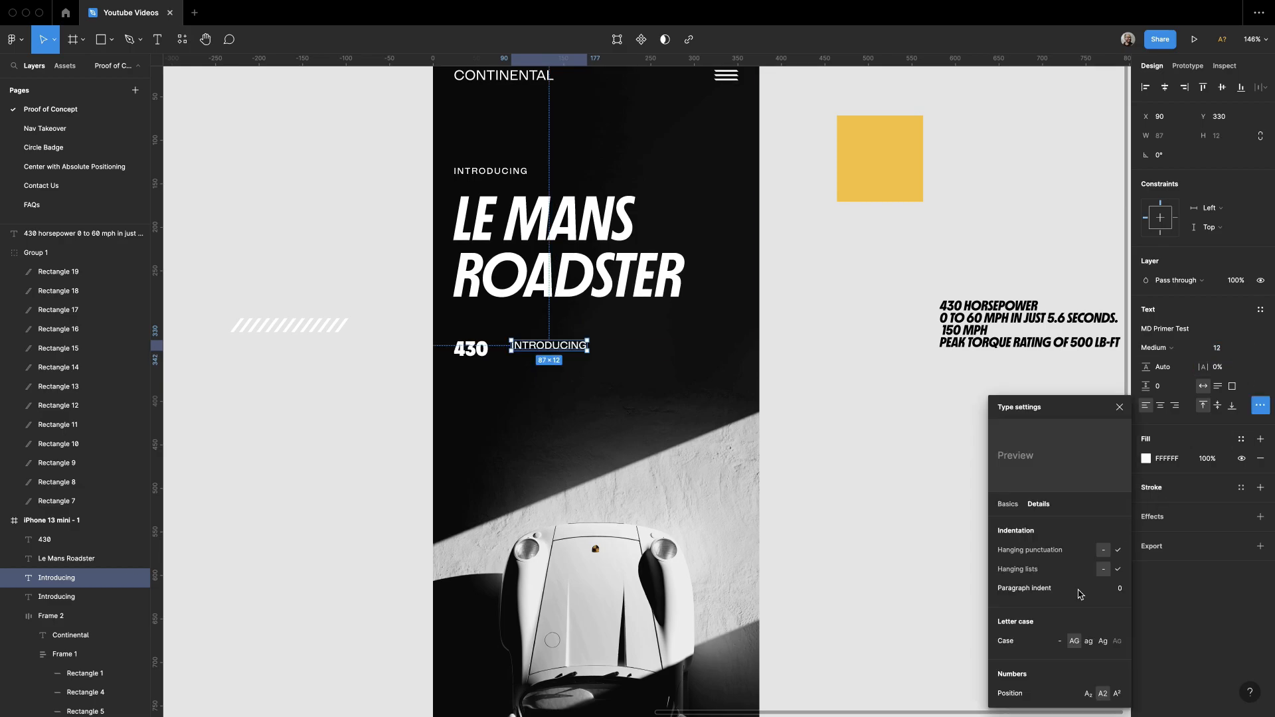
click(1061, 641)
click(870, 428)
Step: Change the duplicated text to "horsepower" and place it close beside the 430 figure
double_click(529, 346)
text(Hor)
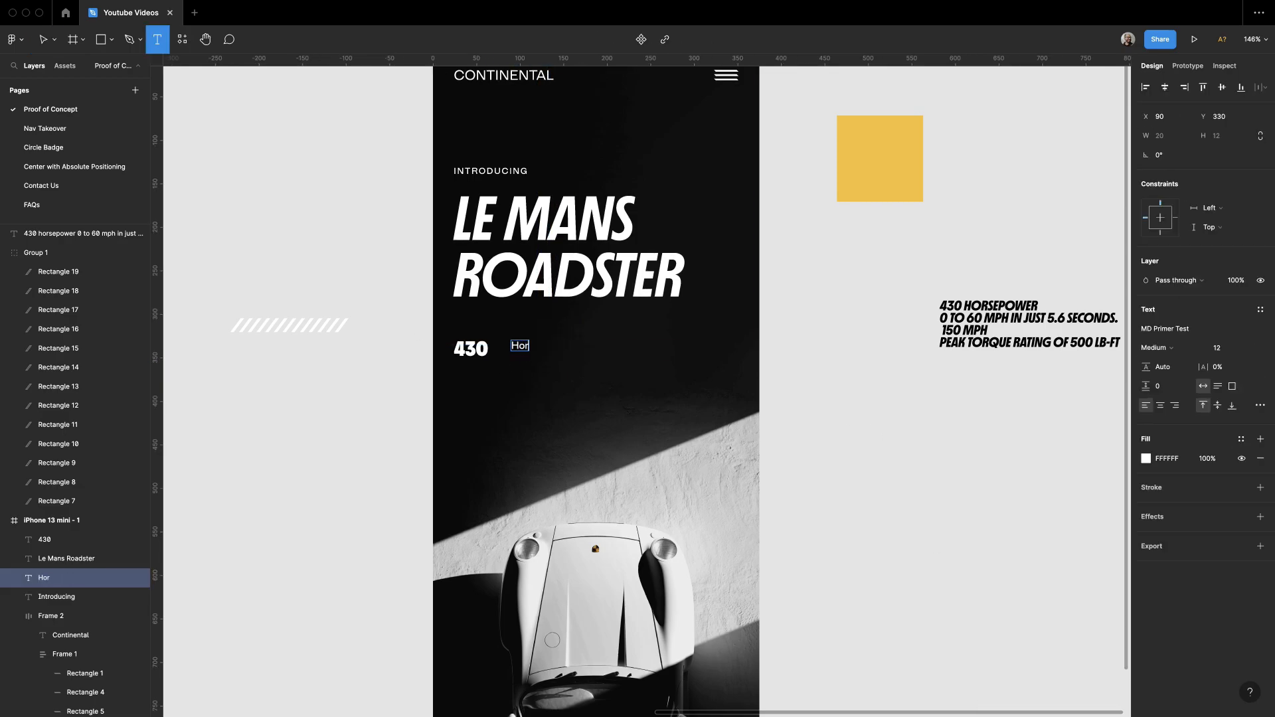
text(sepower)
key(Escape)
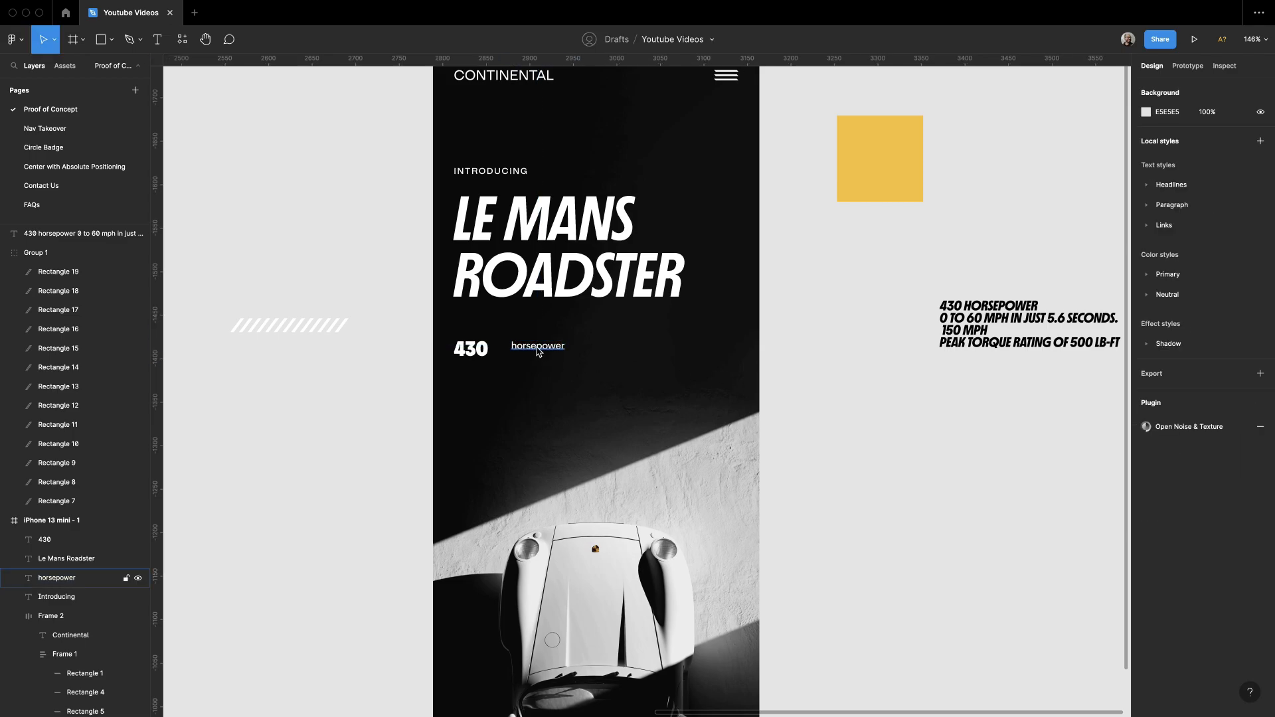
drag(543, 351, 521, 358)
click(905, 359)
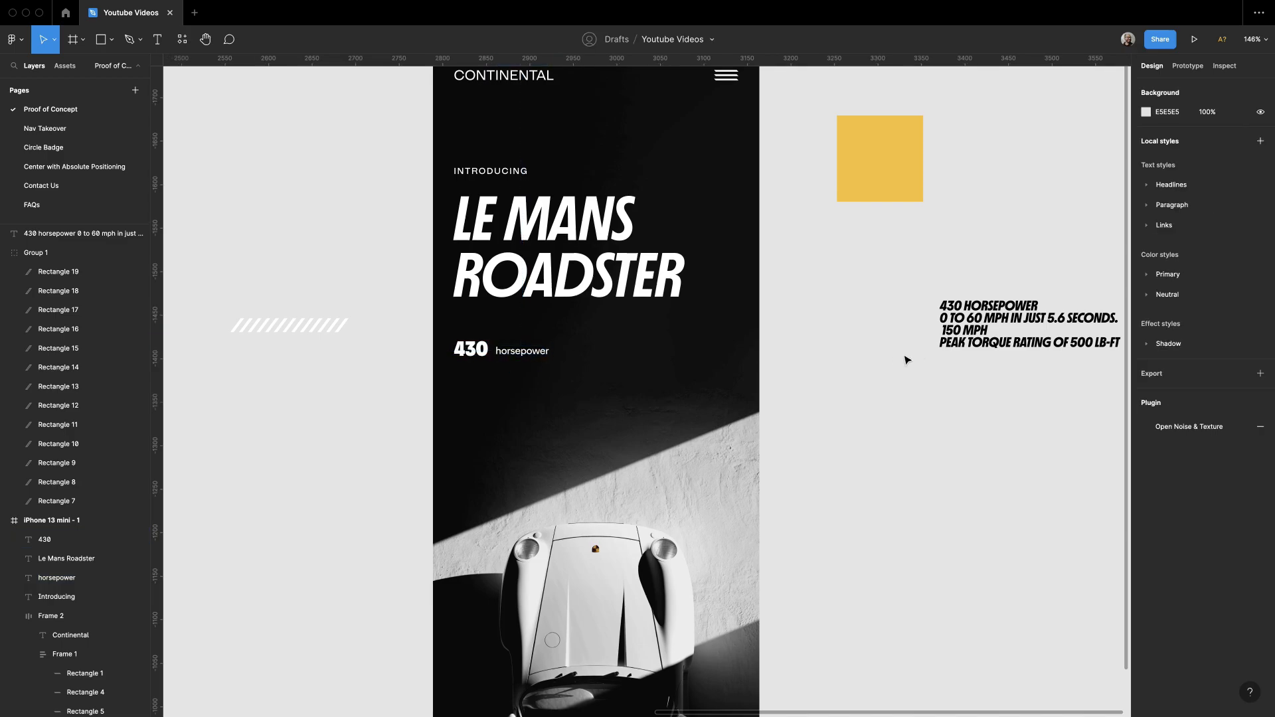
Step: Combine the 430 and horsepower texts in a horizontal auto layout with 8 spacing and text baseline alignment
drag(819, 312, 881, 286)
click(541, 332)
shift+click(586, 330)
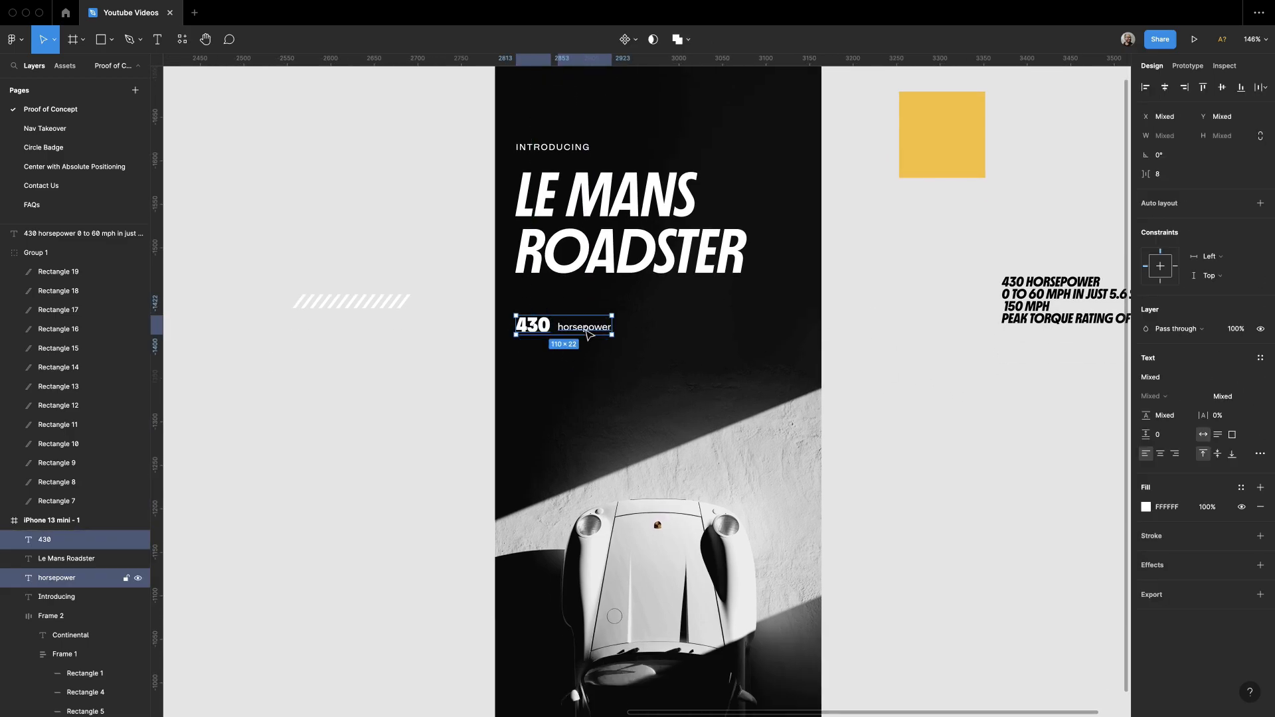
key(shift+a)
click(1260, 263)
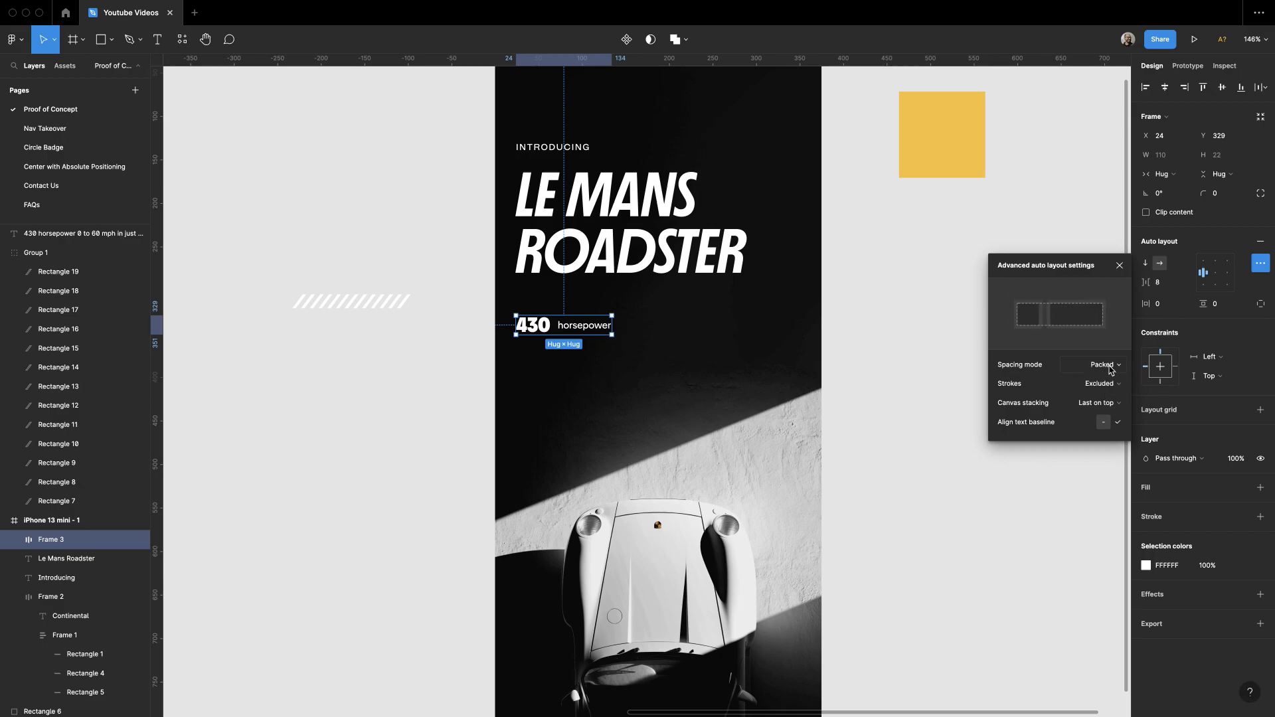
click(943, 392)
Step: Set the line height of the horsepower and 430 texts to 120%
double_click(584, 329)
text(120)
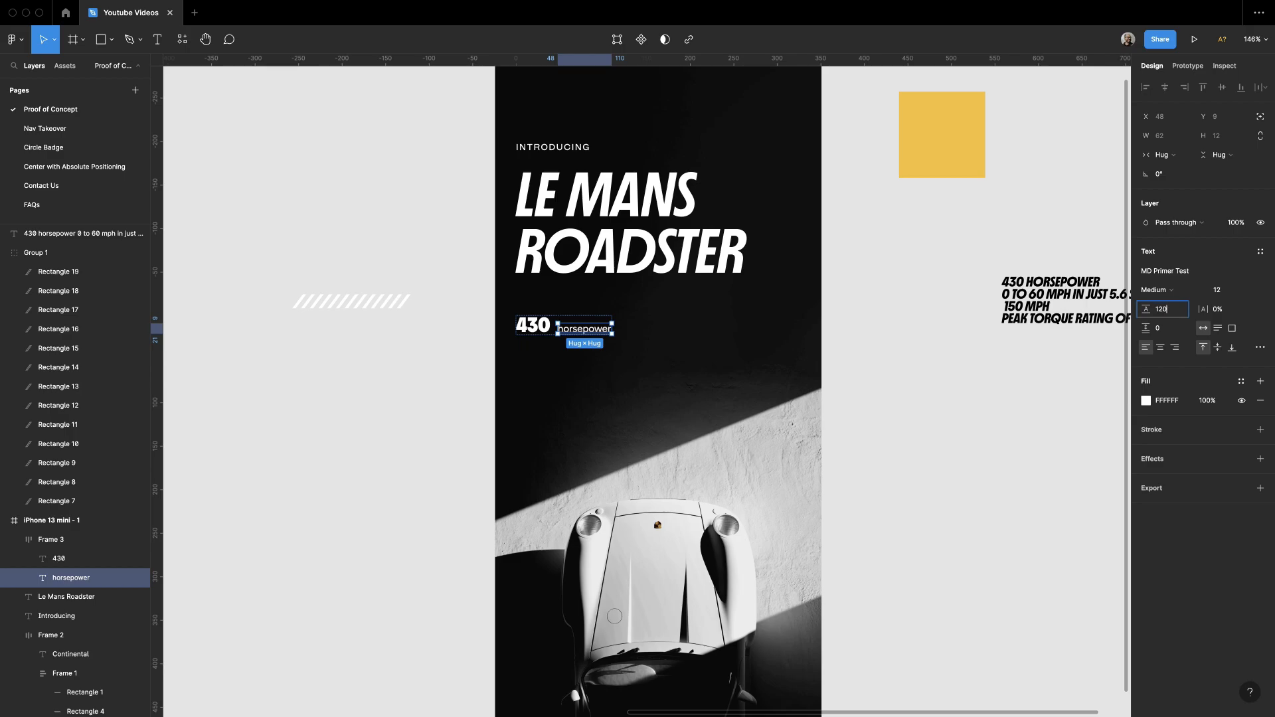
text(%)
key(Return)
click(768, 344)
double_click(533, 325)
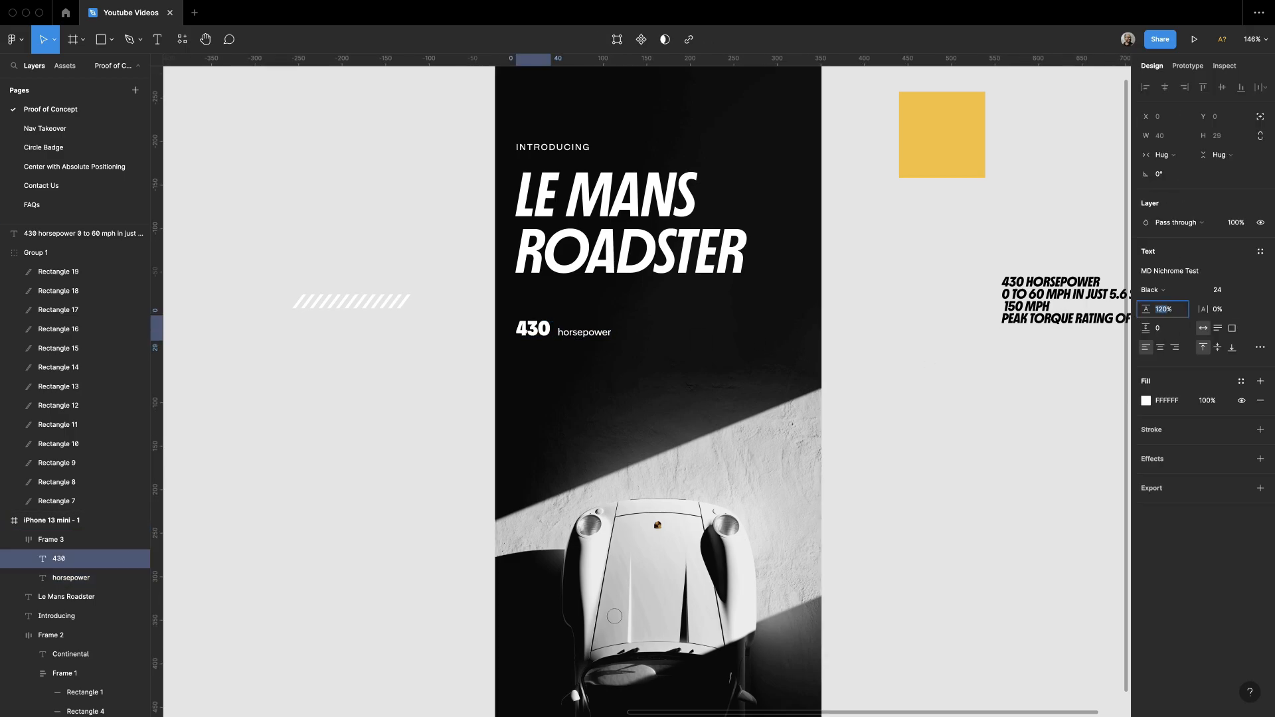
click(859, 347)
Step: Set the line height of the 430 figure and the horsepower label to 100%
scroll(646, 353, up, 5)
double_click(461, 389)
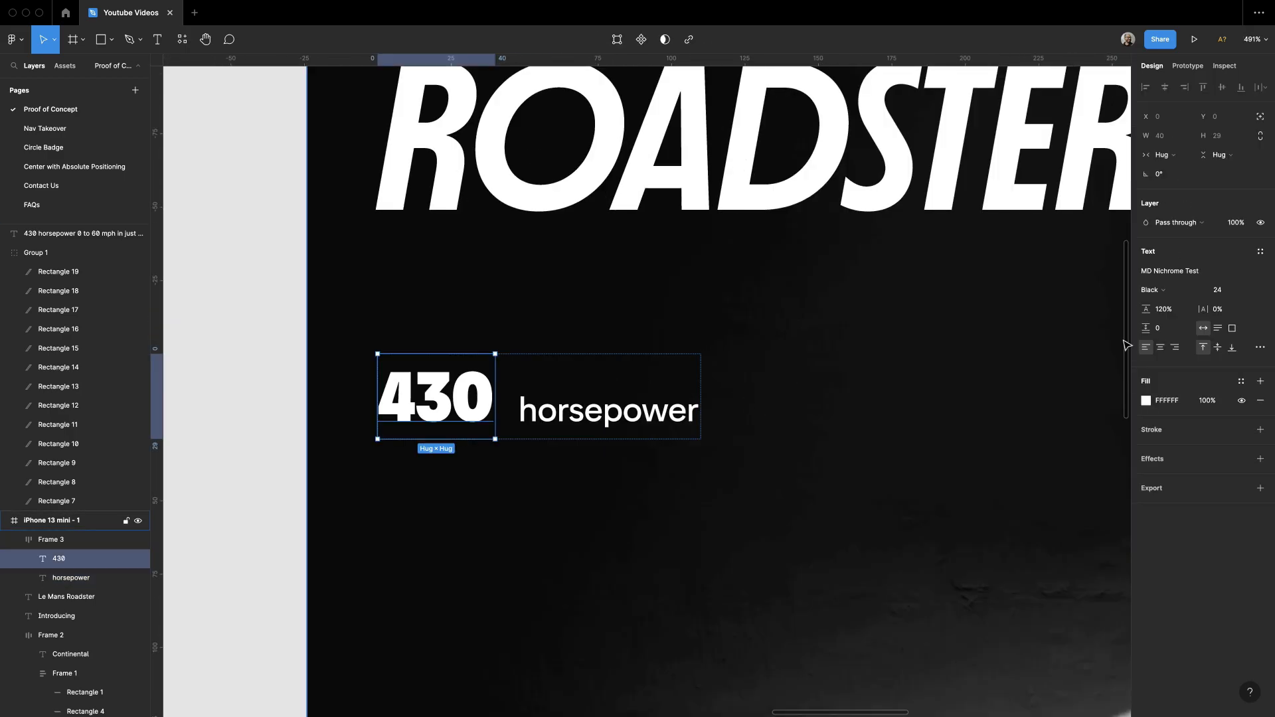
key(shift+Down)
key(shift+Up)
key(shift+Up)
key(shift+Down)
key(shift+Down)
key(shift+Down)
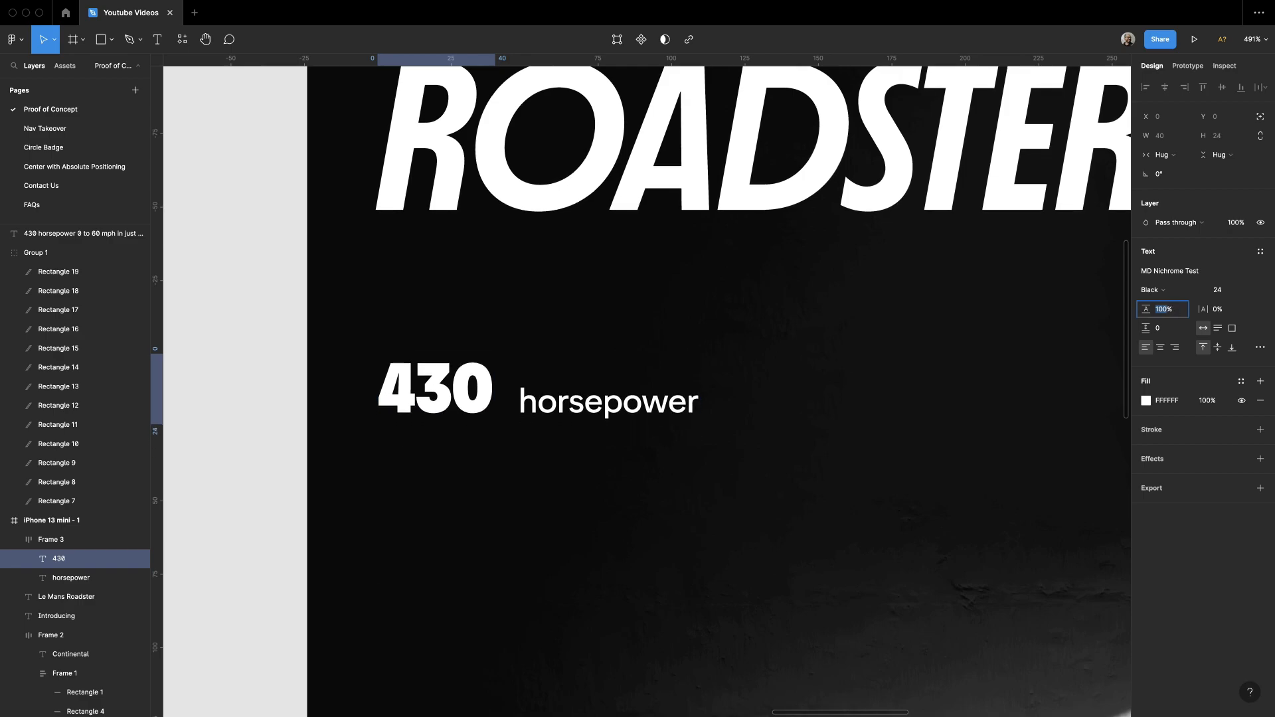
key(Return)
key(Tab)
key(shift+Down)
key(shift+Down)
key(Return)
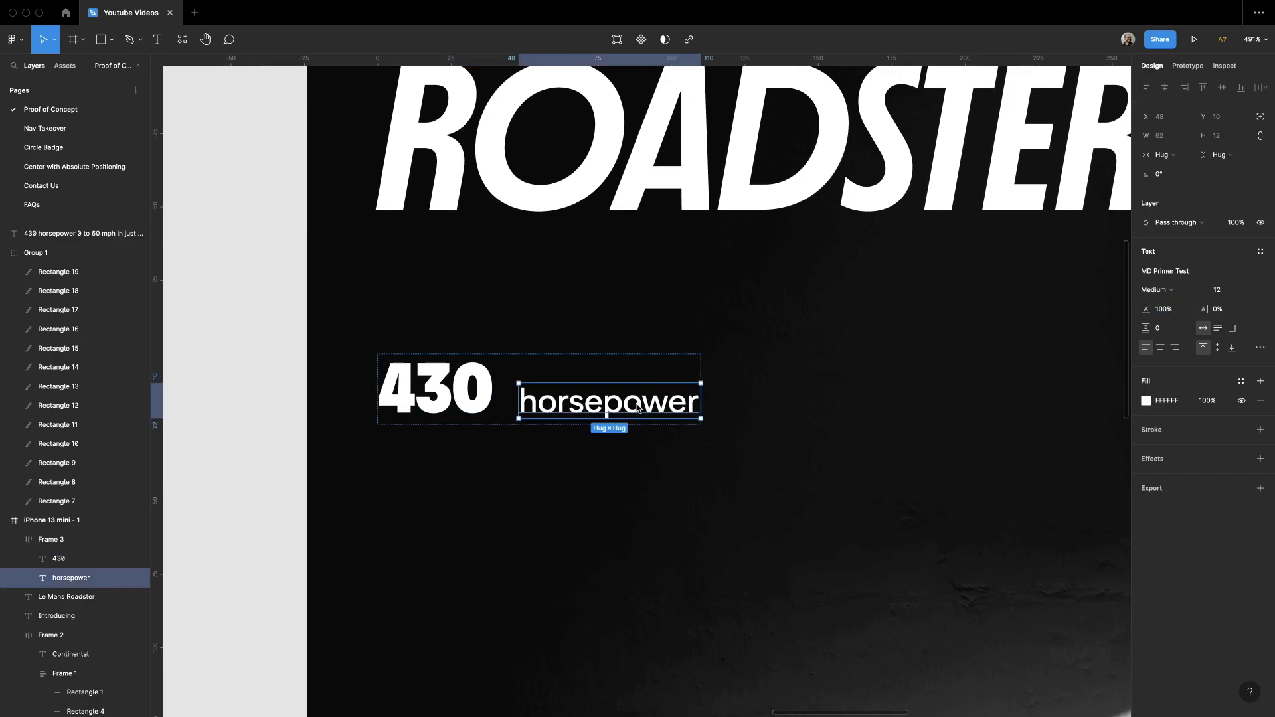
key(Escape)
drag(458, 59, 494, 417)
key(shift+0)
click(741, 389)
key(BackSpace)
Step: Set the opacity of the horsepower label to 70%
scroll(691, 397, up, 5)
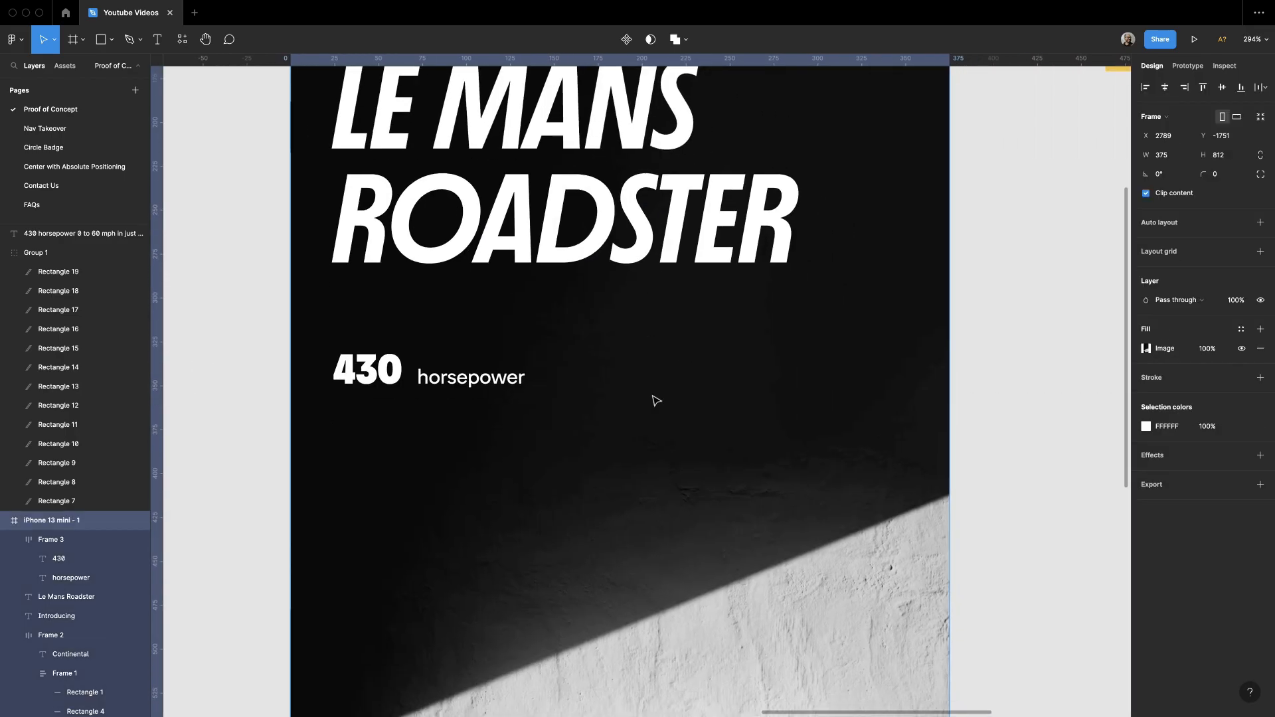
super+click(518, 380)
key(7)
click(737, 365)
drag(737, 364, 769, 382)
Step: Duplicate the 430 horsepower pair beside the original and combine both in a horizontal auto layout row
drag(546, 398, 787, 400)
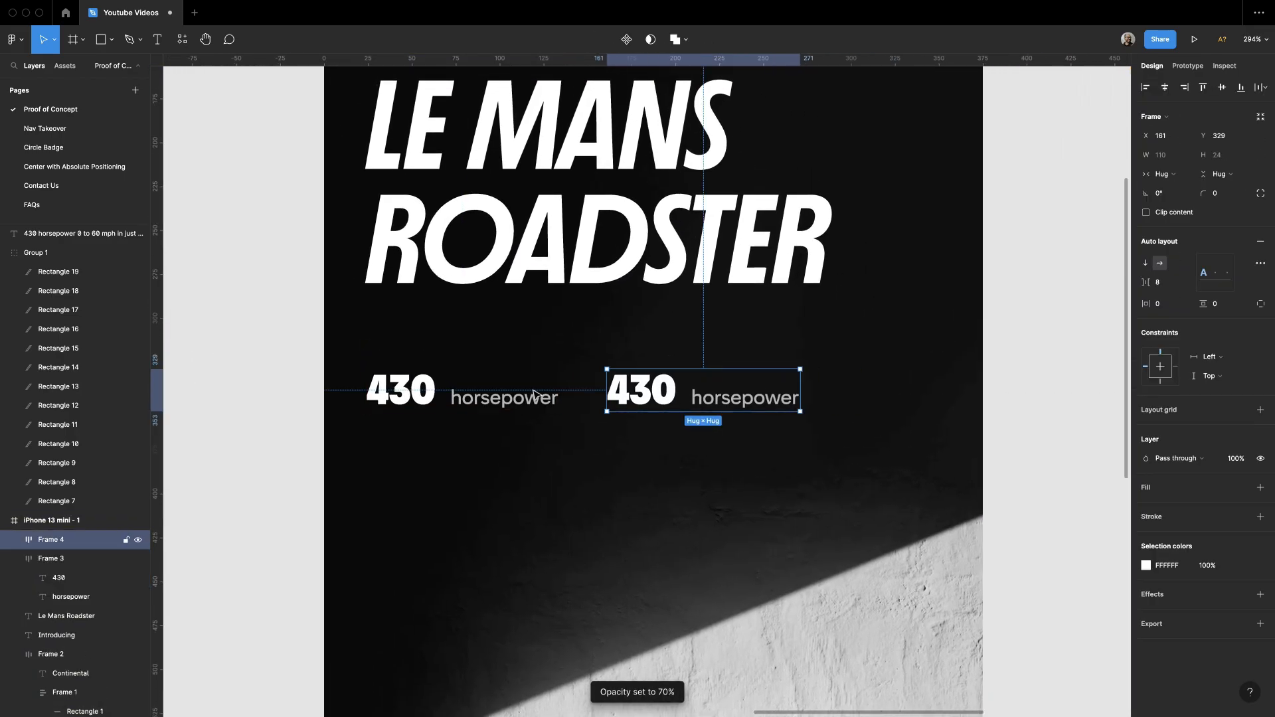
shift+click(535, 392)
key(shift+a)
Step: Make both spec pairs fill the row's width and set the spacing between them to 24
key(Return)
click(1182, 176)
click(1185, 188)
key(shift+Return)
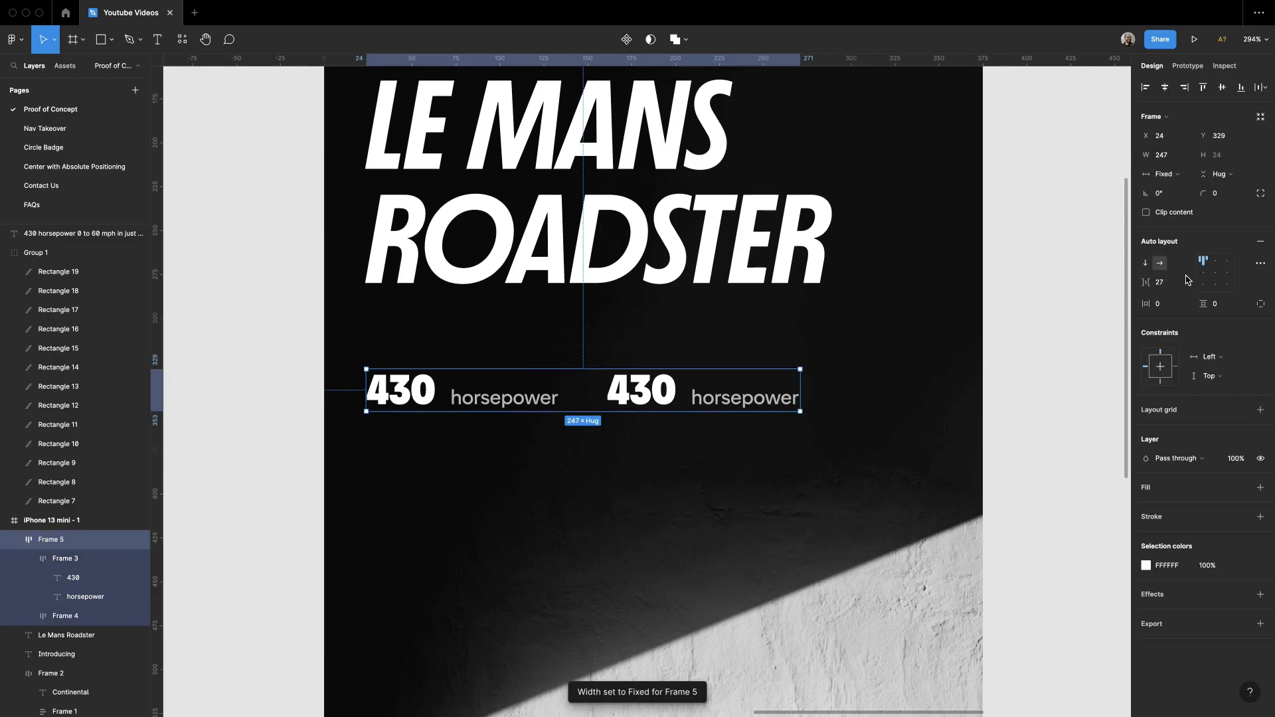
drag(1152, 284, 1148, 283)
click(863, 362)
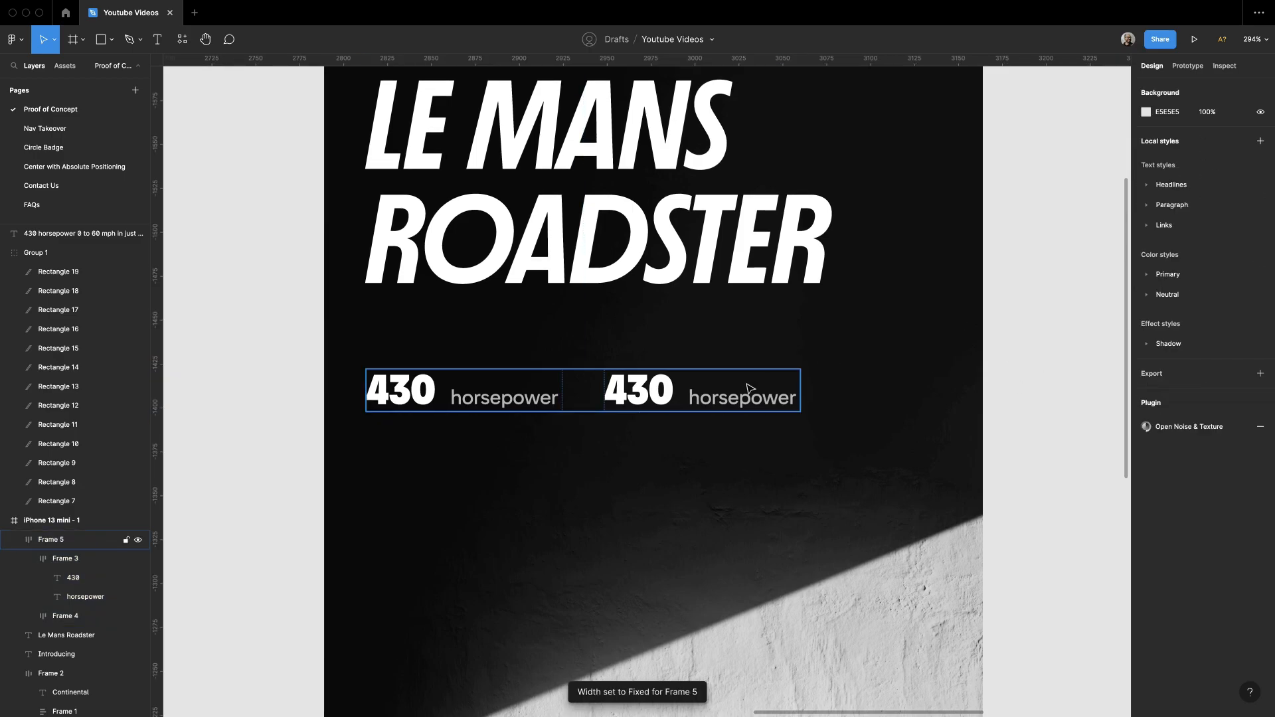
Step: Widen the spec row to 264 to match the heading and duplicate it directly below at Y 369
click(748, 390)
drag(802, 380, 880, 298)
click(1036, 393)
key(super+minus)
drag(731, 309, 726, 358)
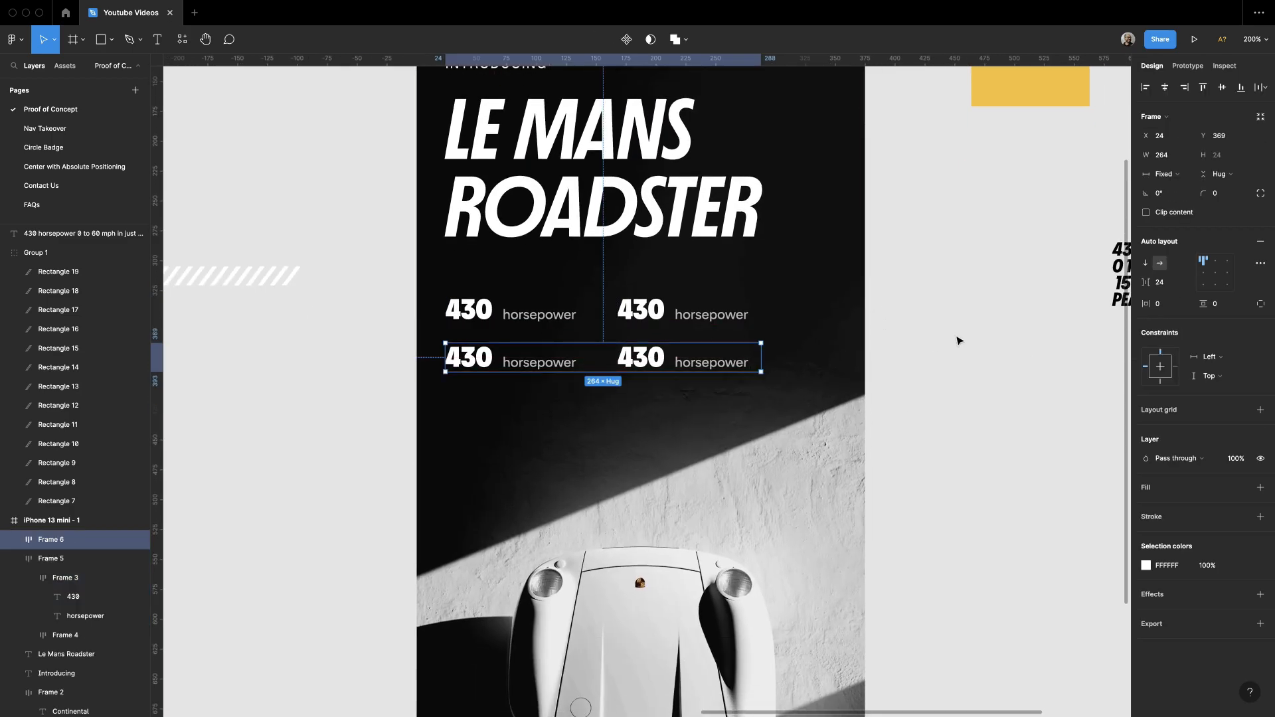
click(959, 339)
key(super+minus)
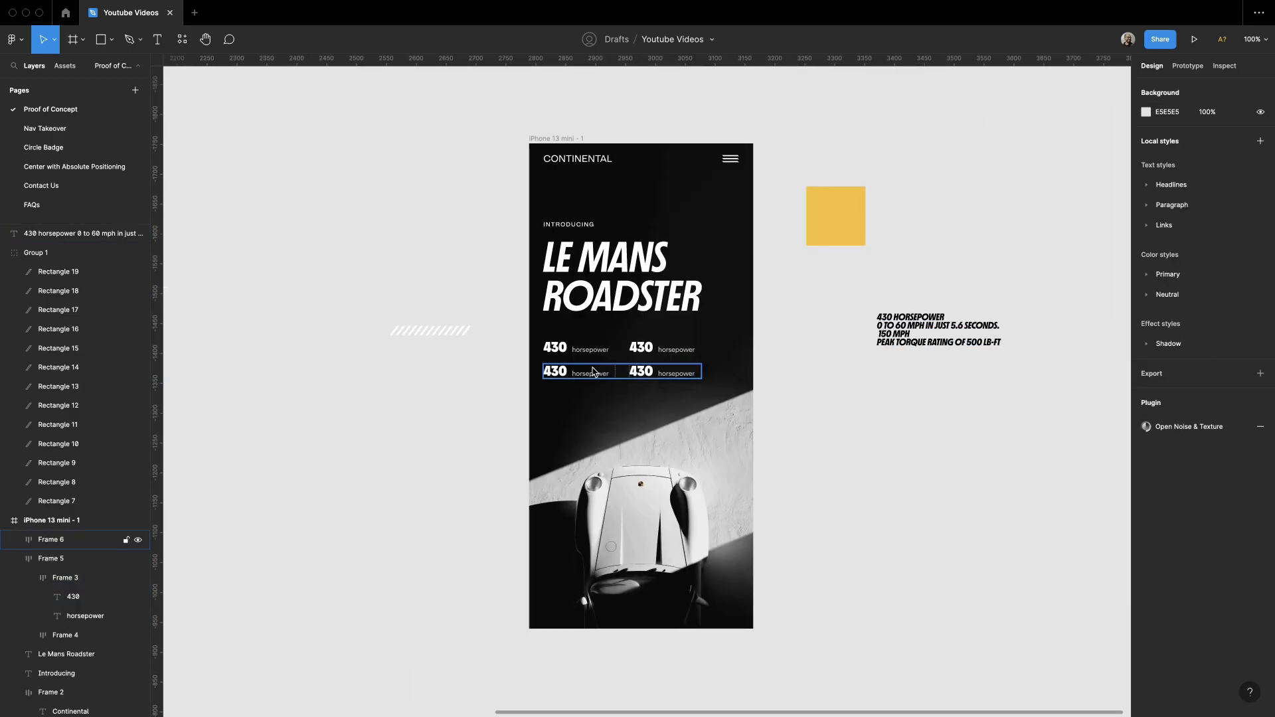
Step: Combine the two spec rows in a vertical auto layout with 24 spacing
click(613, 378)
shift+click(614, 349)
key(shift+a)
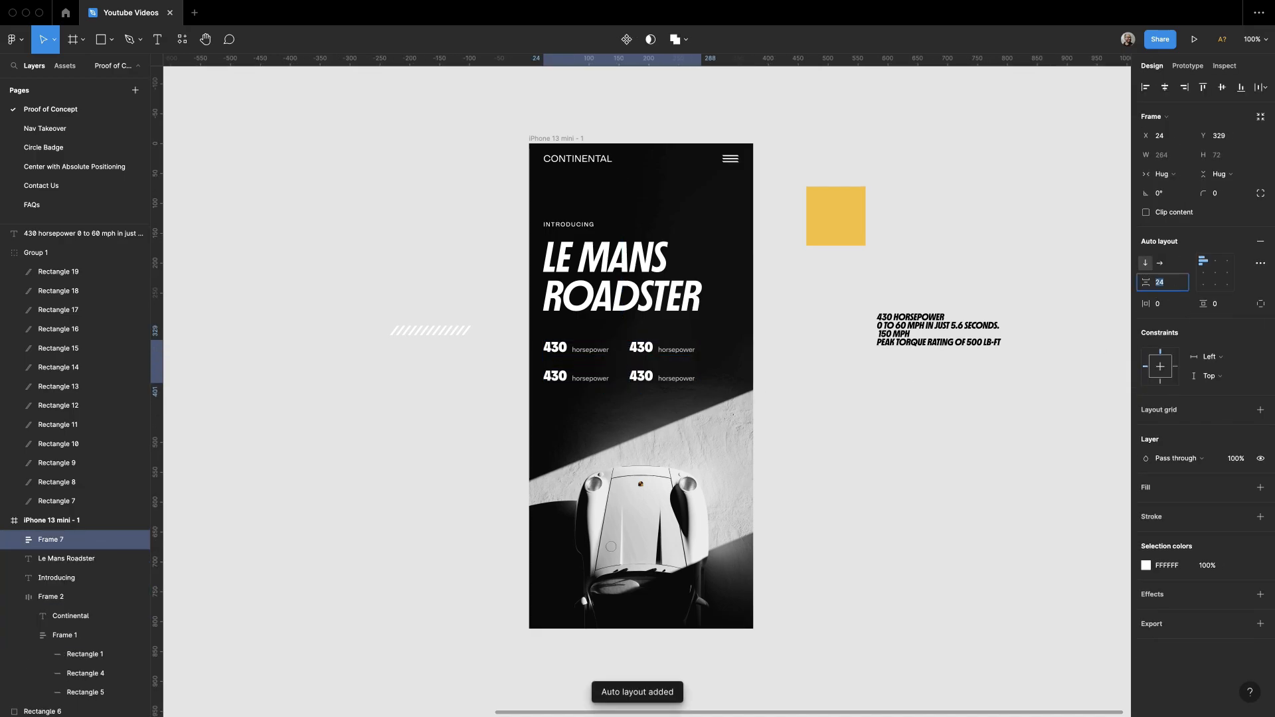
text(24)
key(Return)
key(Escape)
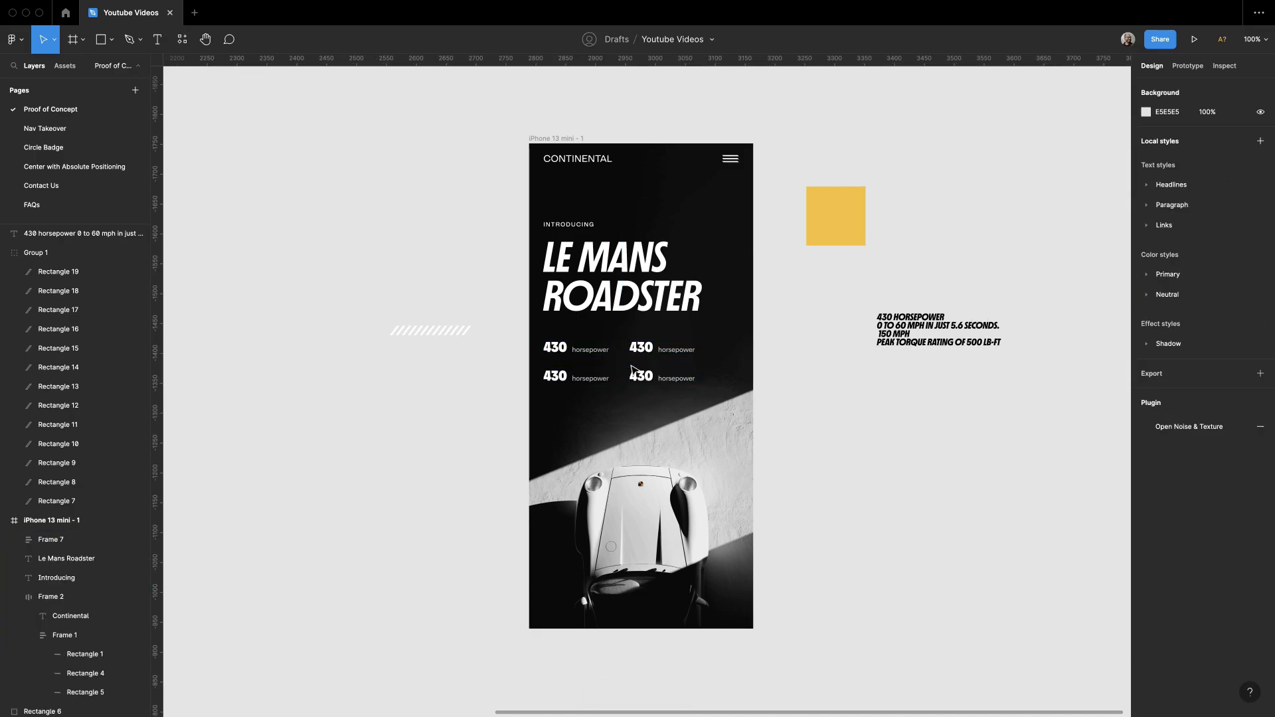
Step: Give the stack of spec rows a fixed width of 264
click(631, 371)
click(1166, 174)
click(1173, 161)
key(shift+Return)
key(Return)
click(1023, 336)
Step: Set the two spec rows to fill the stack's width and nudge the stack to Y 327
click(621, 365)
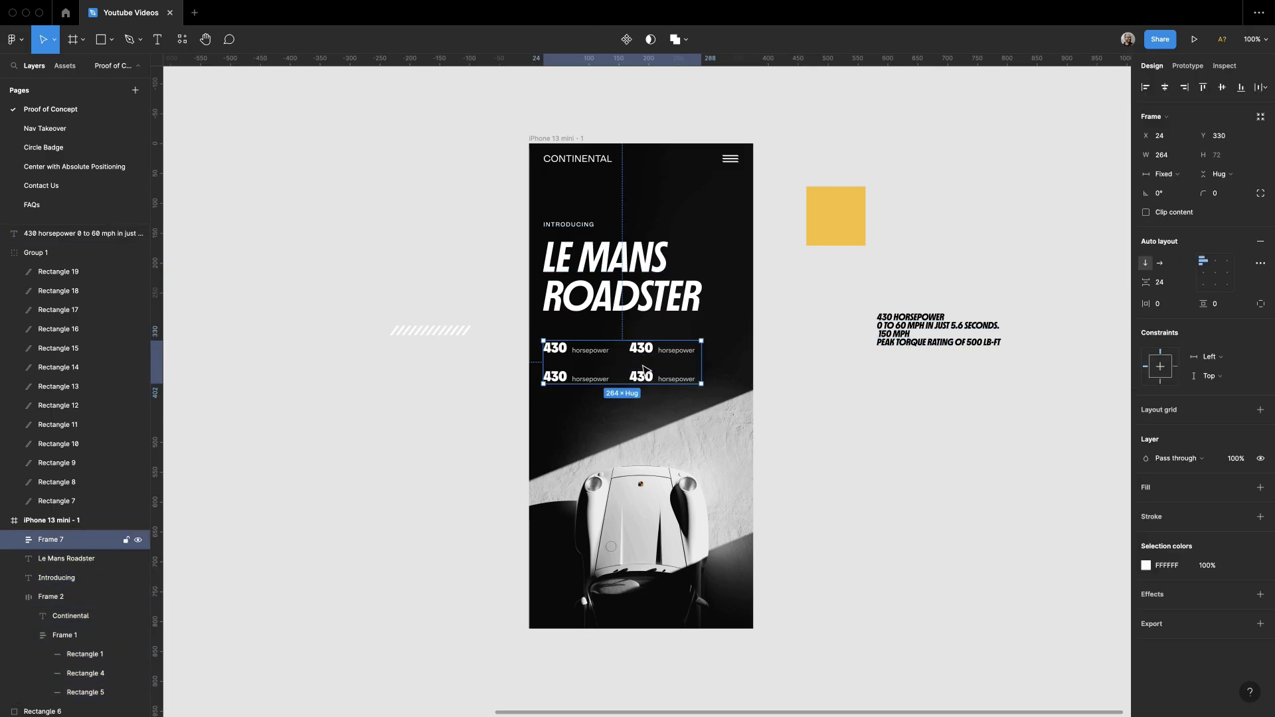
key(Return)
click(1157, 180)
click(1184, 202)
key(Return)
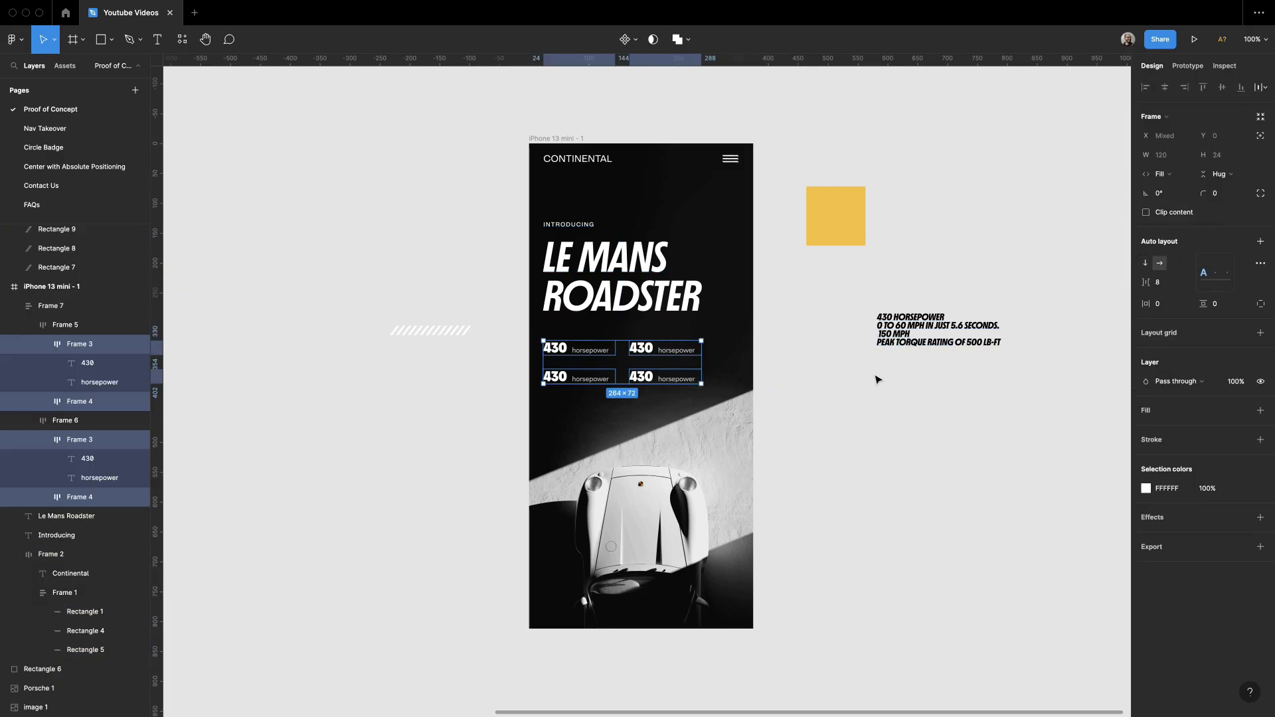
click(878, 380)
click(612, 345)
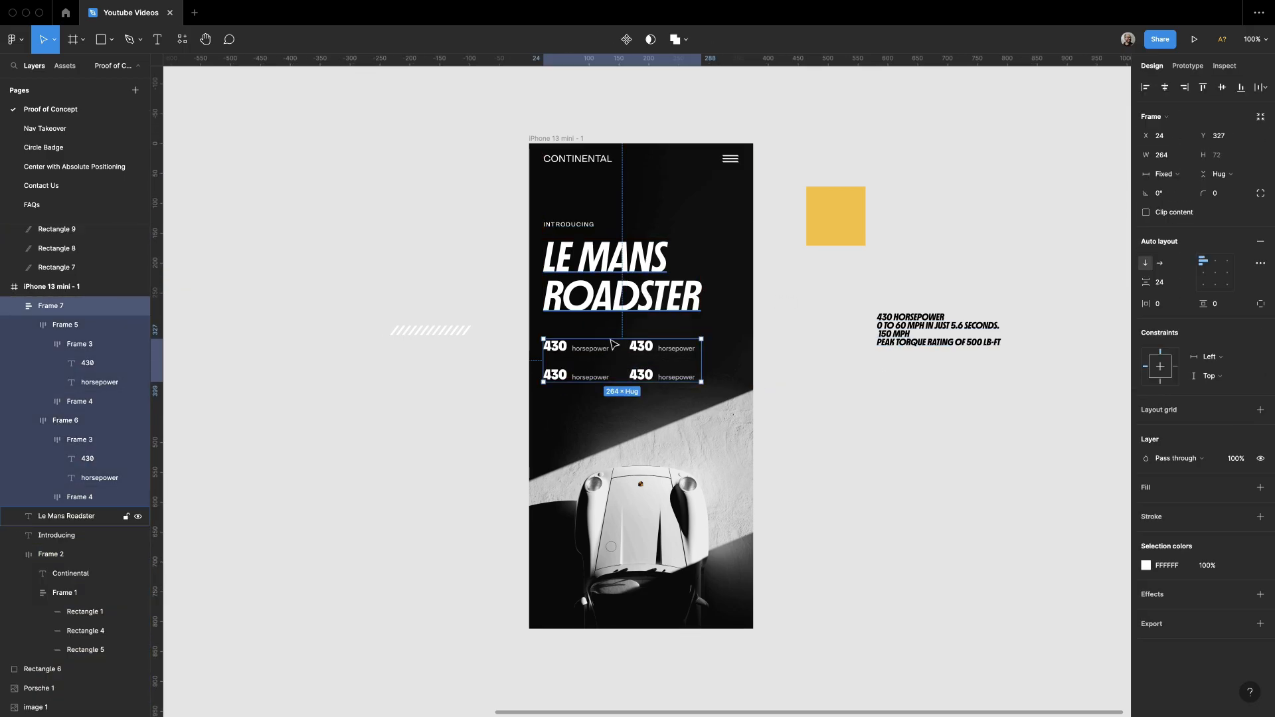
Step: Set the font weight of all four 430 figures to Regular
super+click(555, 346)
shift+super+click(557, 377)
shift+super+click(640, 348)
shift+super+click(641, 376)
click(1156, 290)
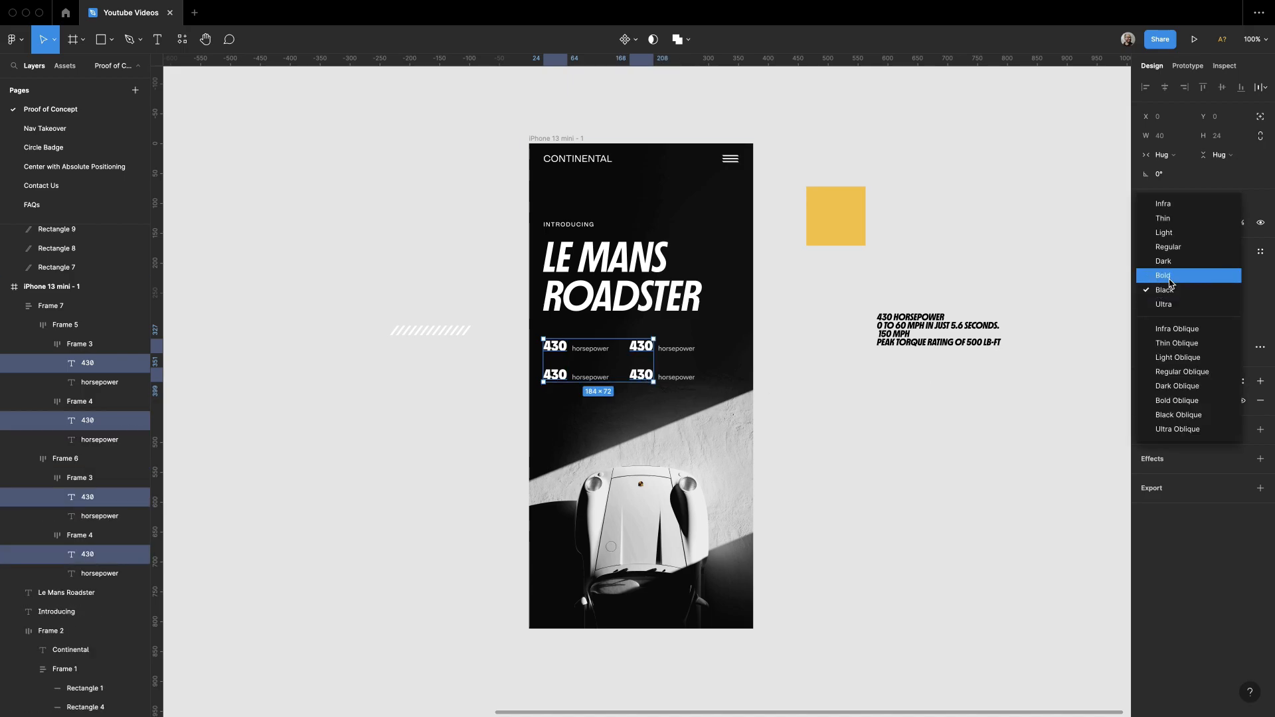
click(1169, 275)
click(1161, 291)
click(1159, 277)
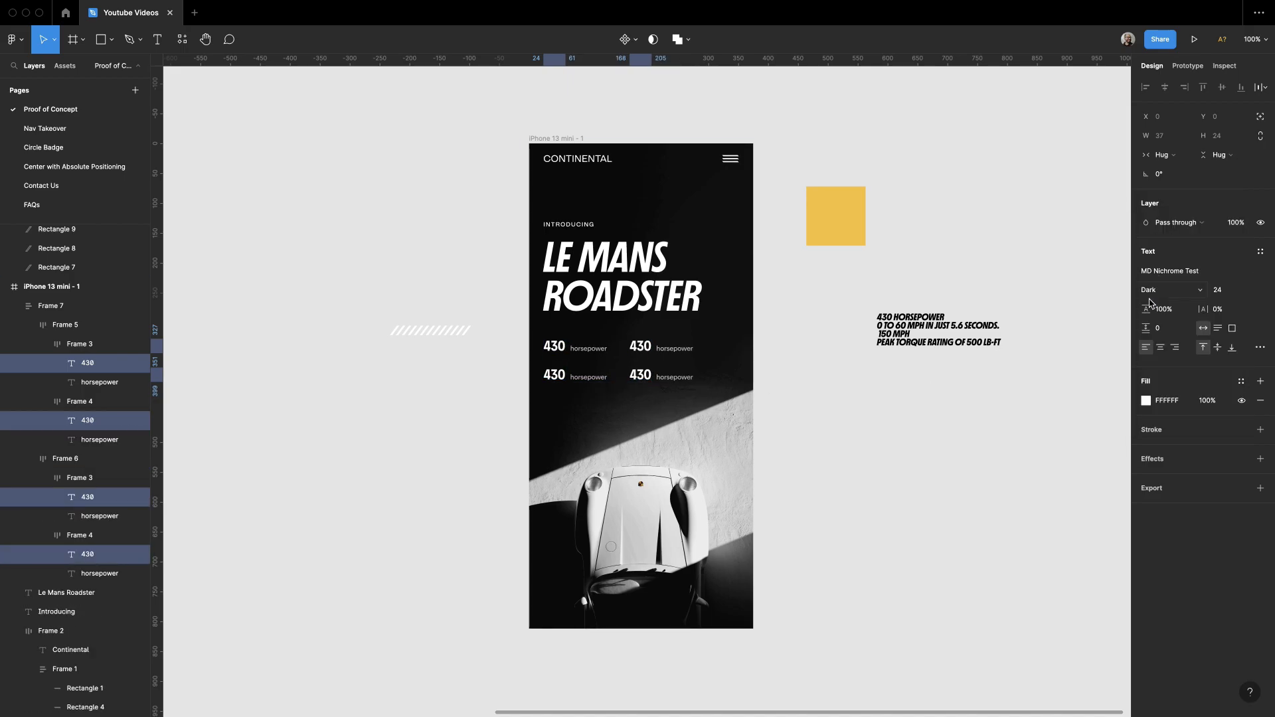
click(1153, 290)
click(1156, 277)
click(884, 515)
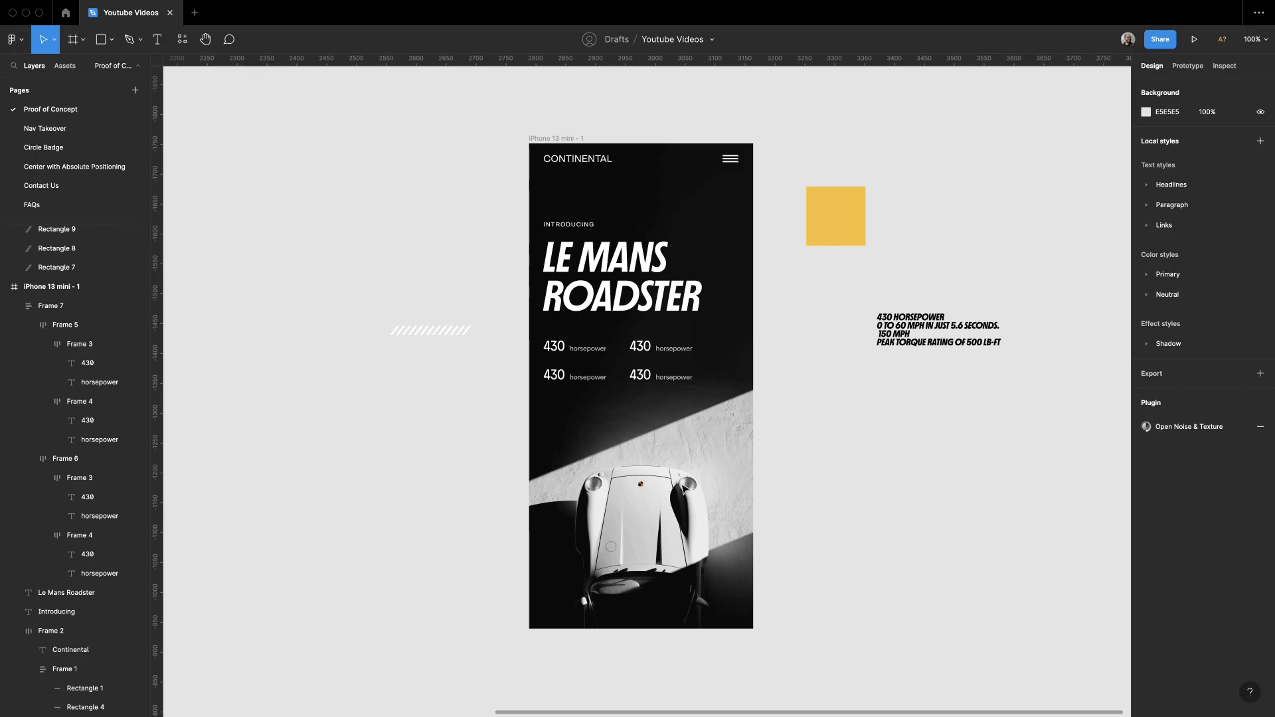
Step: Reduce the font size of all four 430 figures to 22, keeping the Regular weight
key(z)
drag(377, 176, 968, 538)
super+click(493, 440)
shift+super+click(493, 487)
shift+super+click(636, 487)
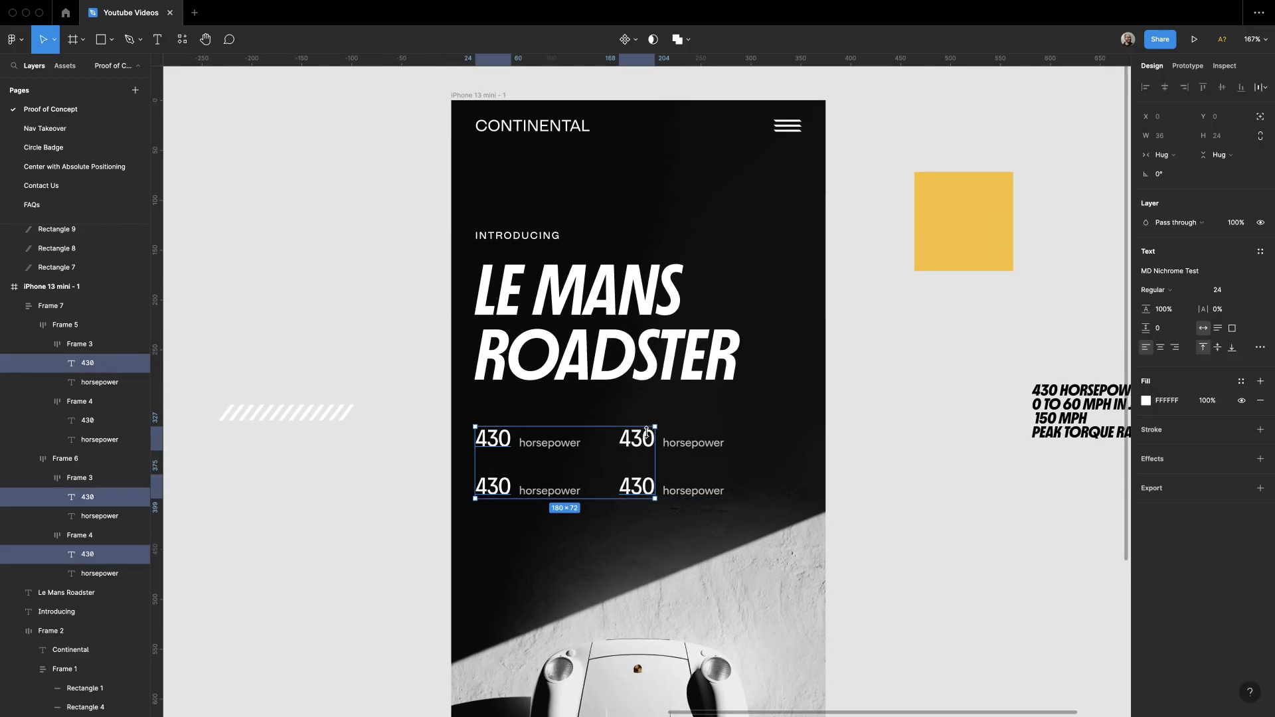
shift+super+click(636, 439)
click(1154, 290)
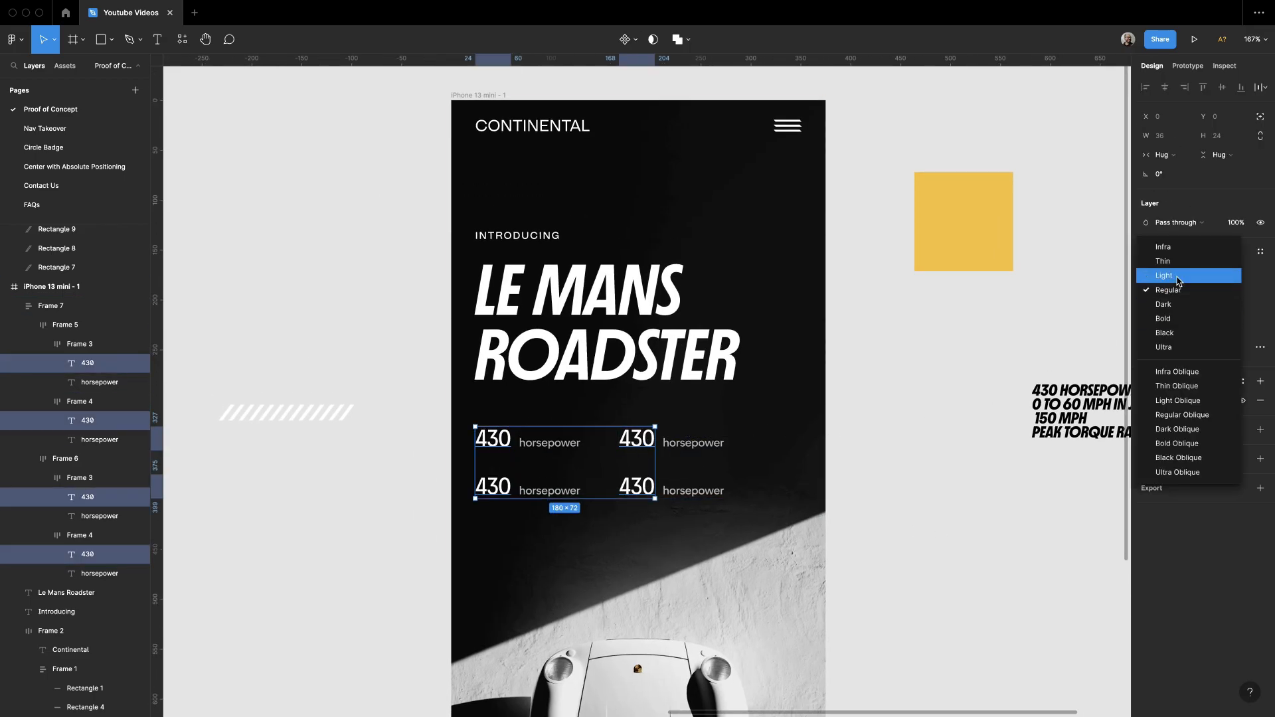
click(1155, 275)
key(Down)
key(Down)
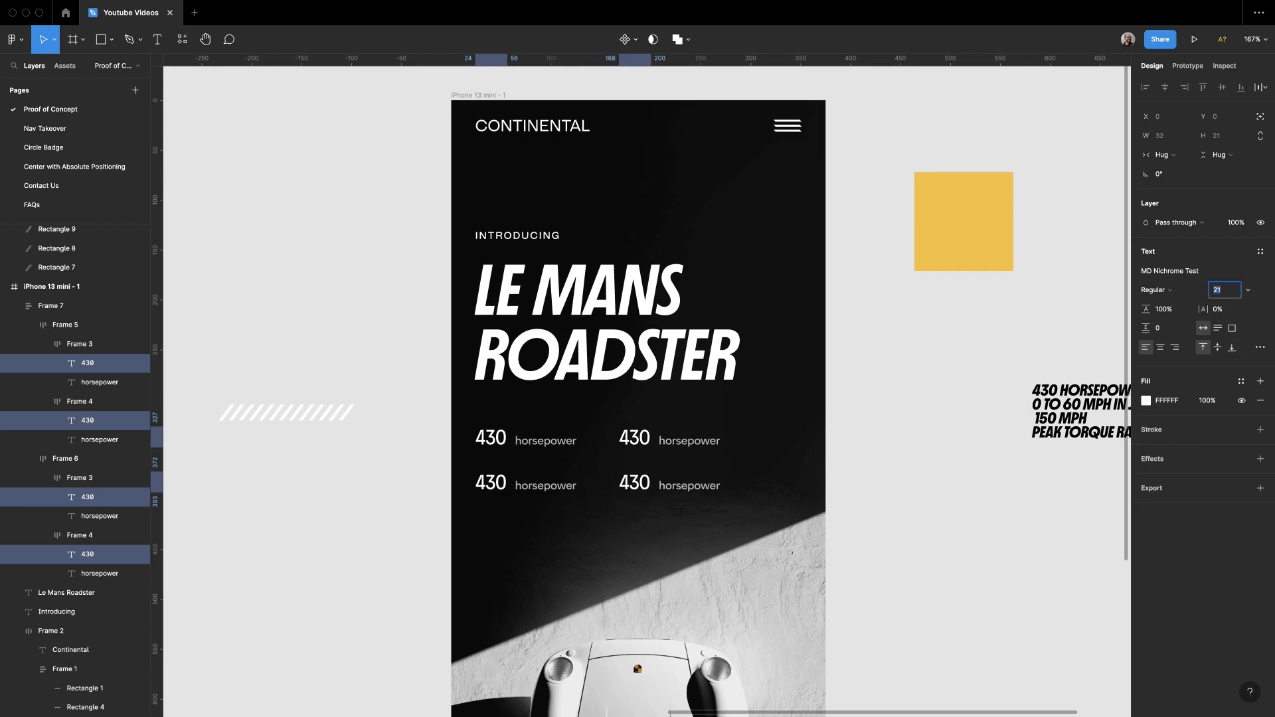
Step: Set the font weight of all four horsepower labels to Regular
super+click(541, 443)
shift+super+click(551, 489)
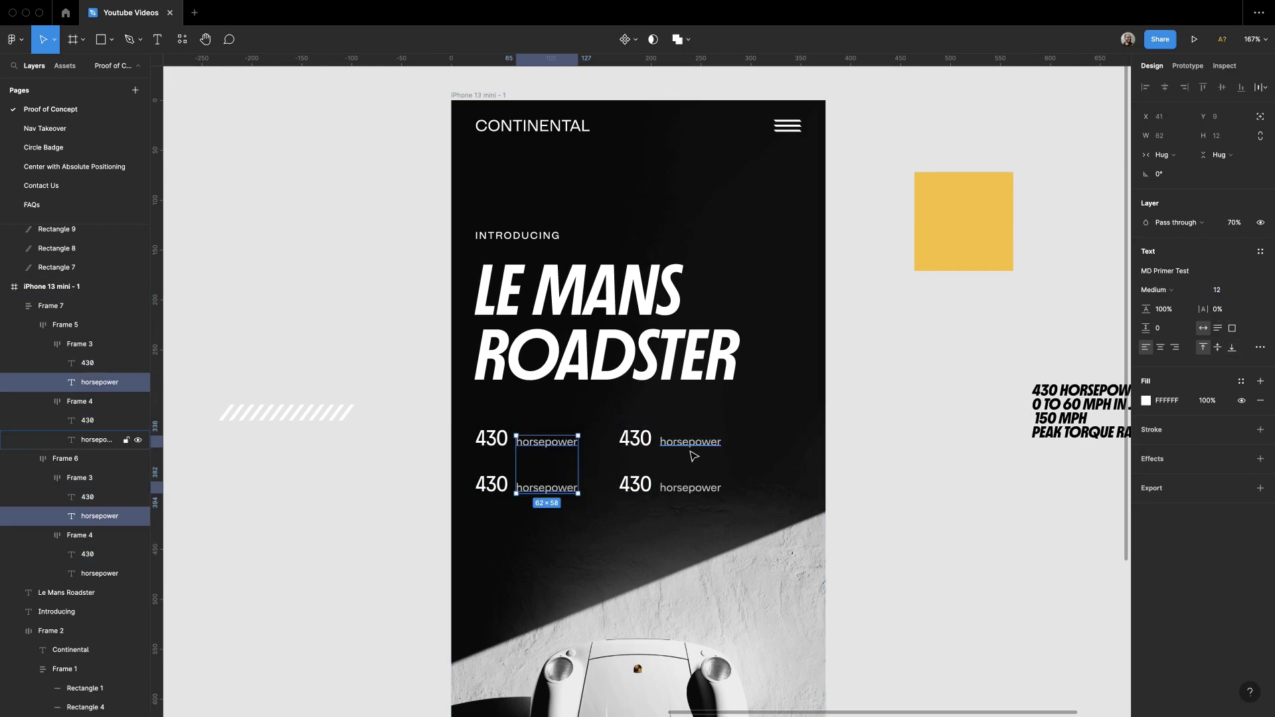
shift+super+click(690, 443)
shift+super+click(689, 489)
click(1188, 291)
click(1187, 290)
click(1162, 290)
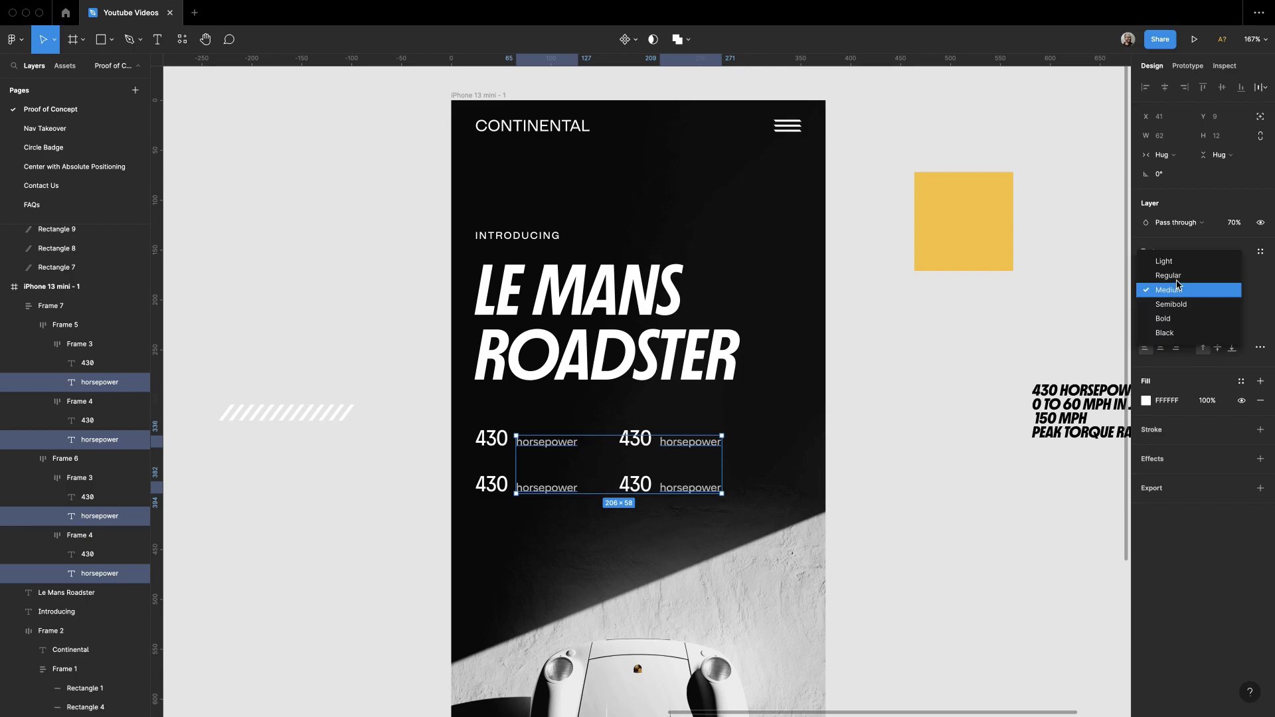
click(1167, 275)
Step: Try the four horsepower labels at font size 14 and return them to 12
key(Up)
key(Up)
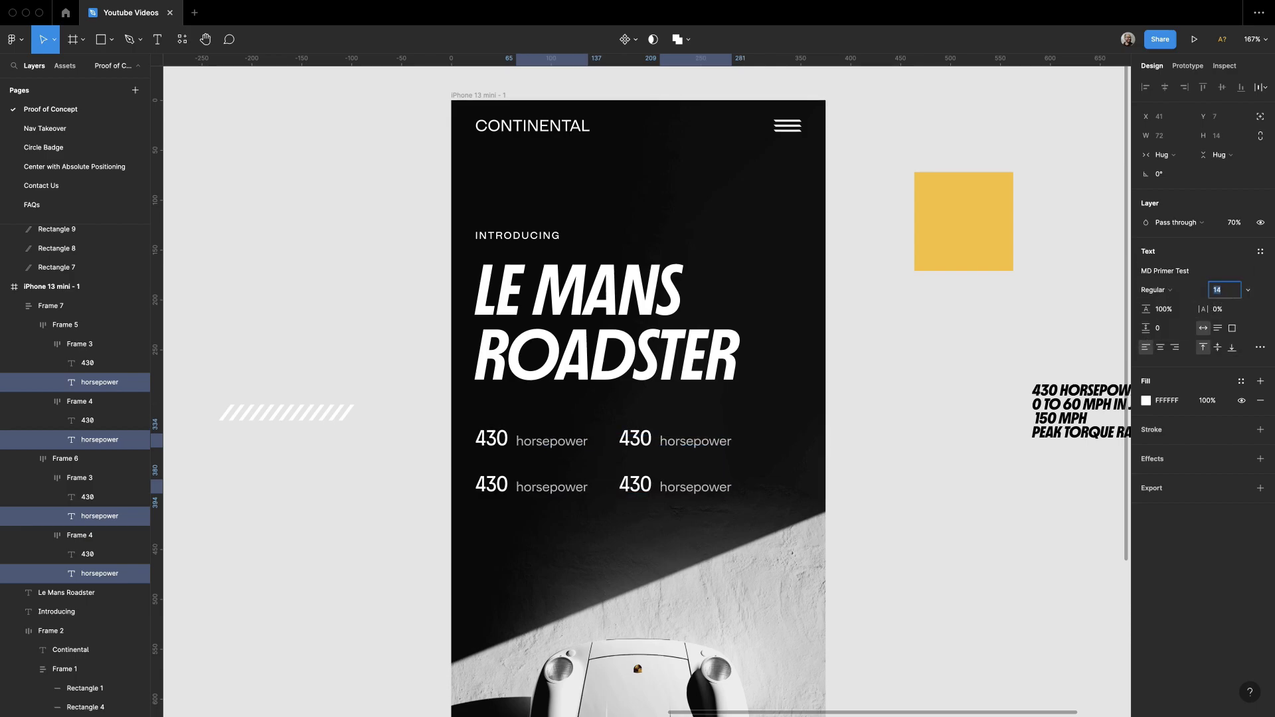
key(Down)
key(Down)
click(1004, 550)
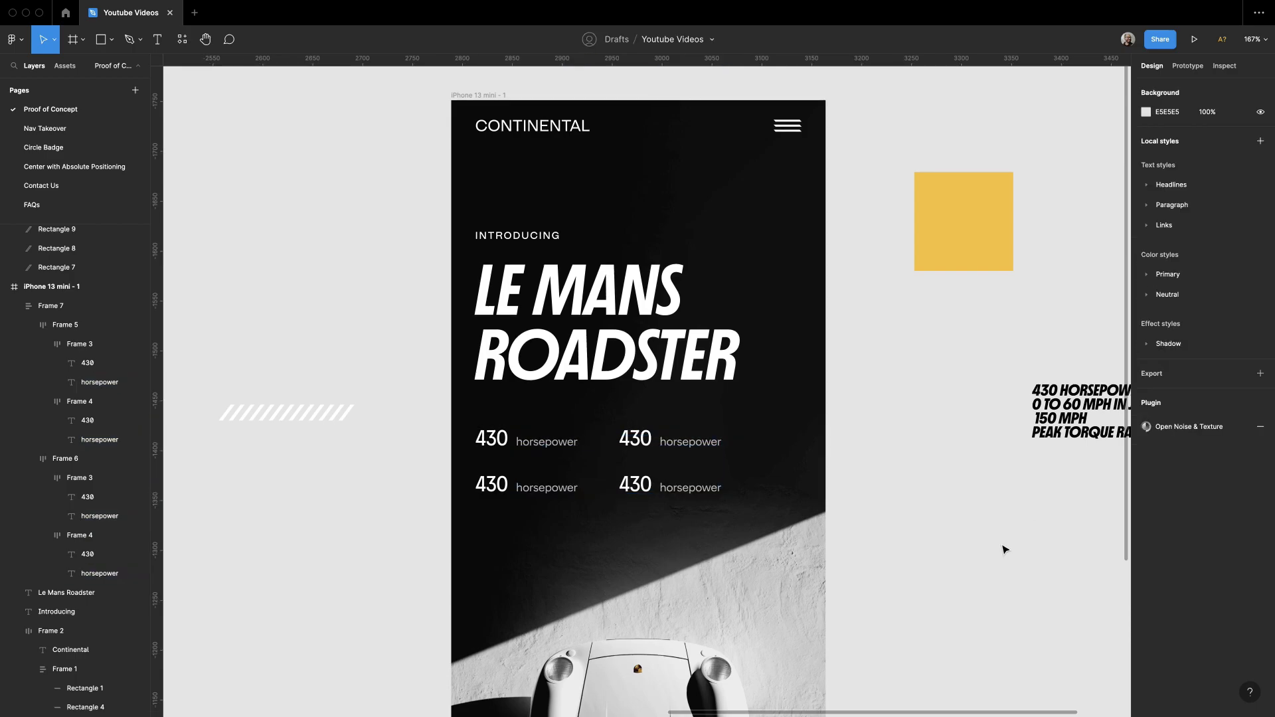
Step: Move the spec stack down and place the slanted stripe group between the headline and the specs, roughly aligned with their left edge
scroll(890, 301, down, 5)
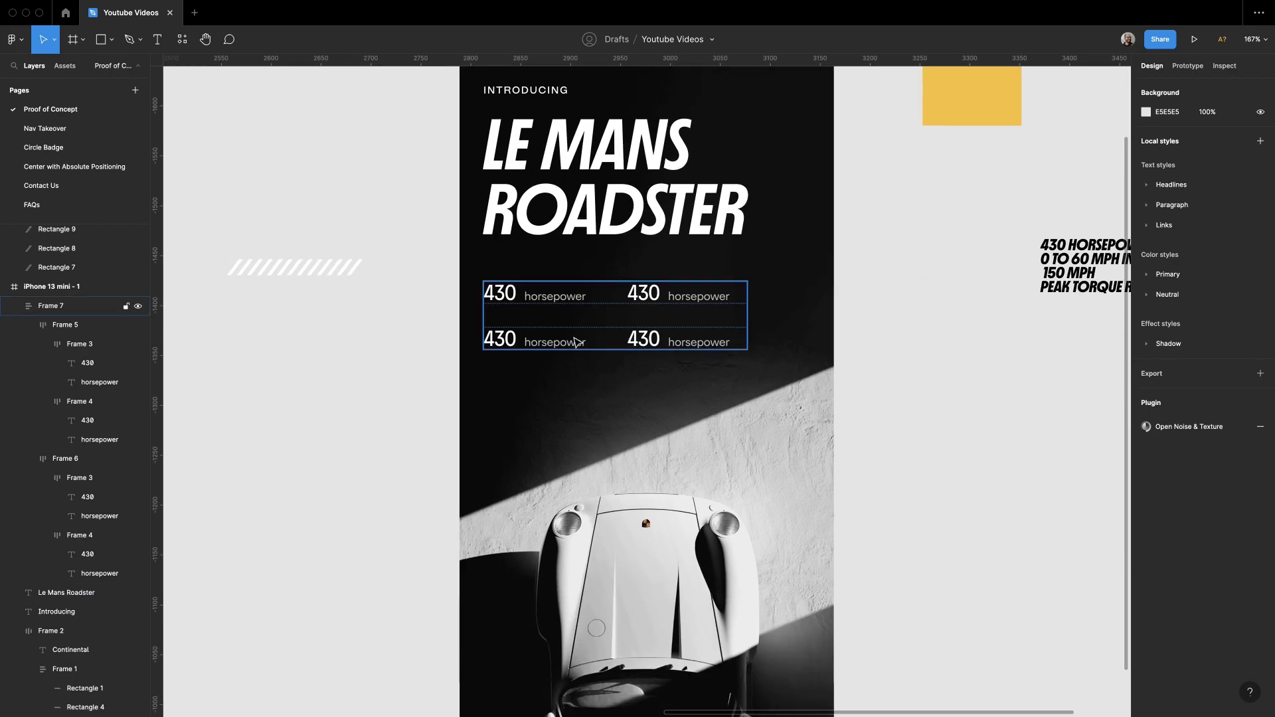
drag(574, 342, 574, 393)
drag(317, 270, 570, 290)
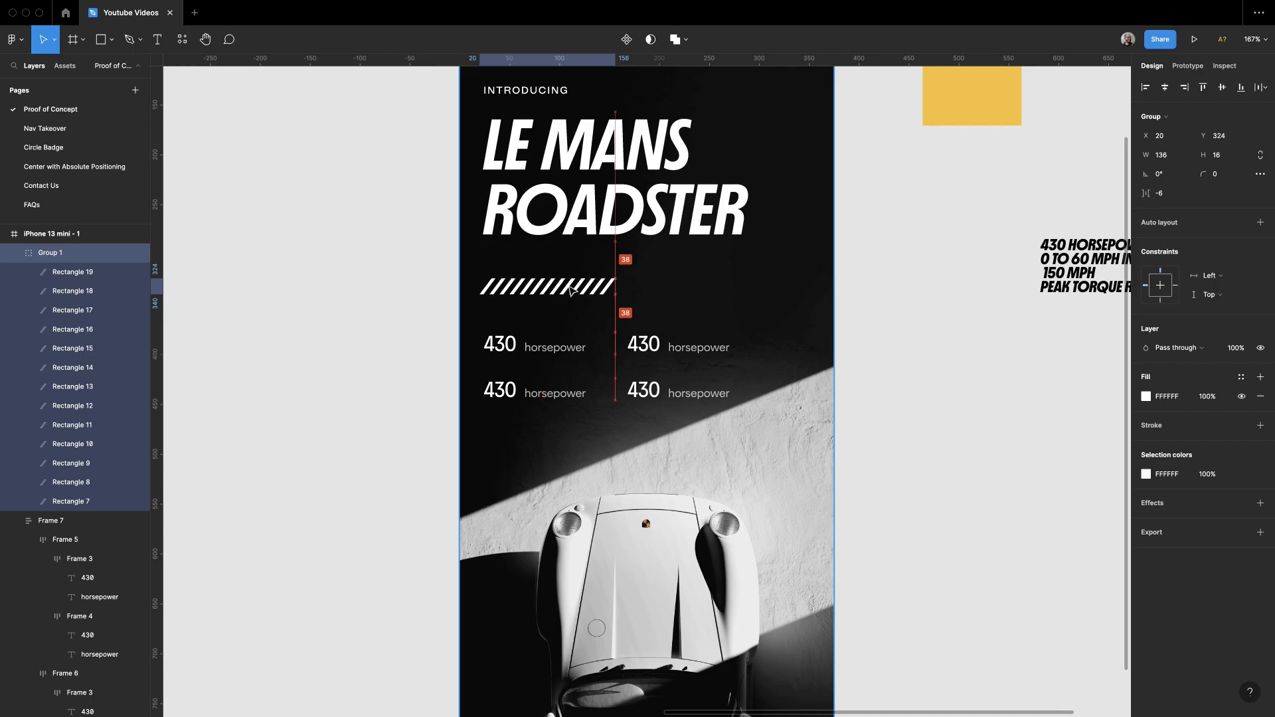
key(Down)
key(Down)
key(Down)
Step: Tighten the gap between the stripes and the spec stack, and place the stripes at Y 335 and the stack at Y 375
click(573, 343)
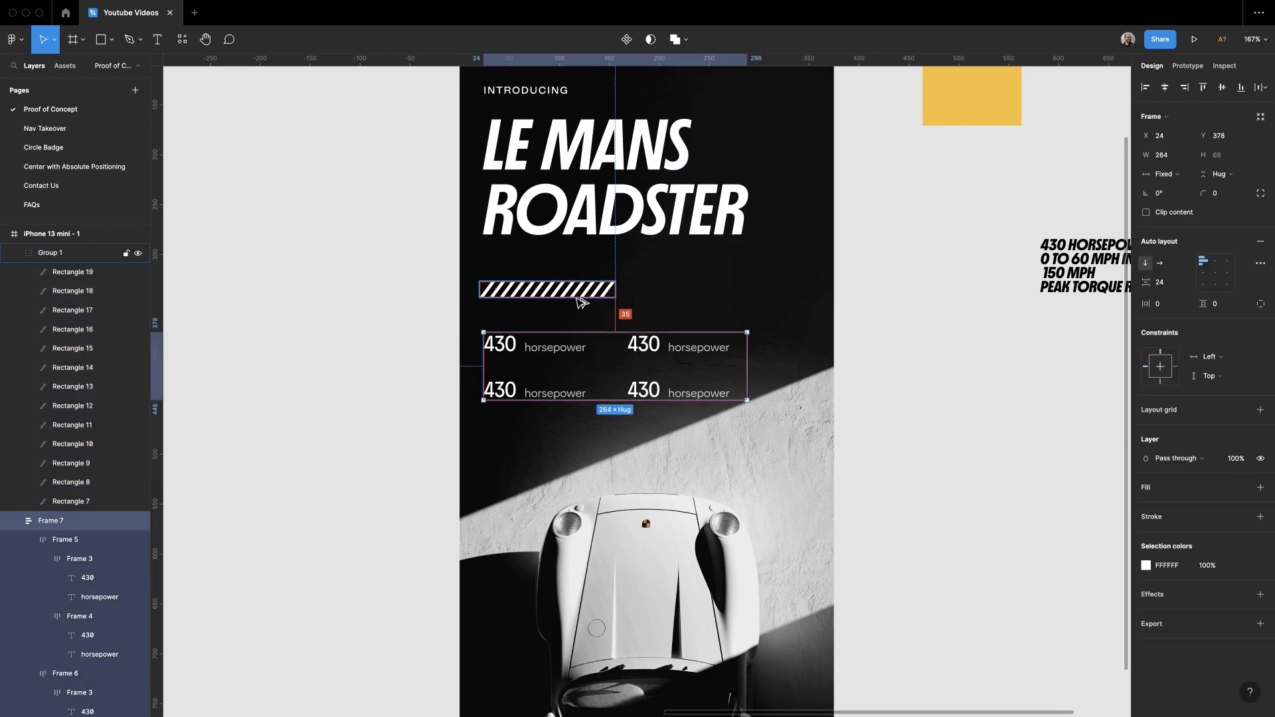
key(shift+Up)
key(Up)
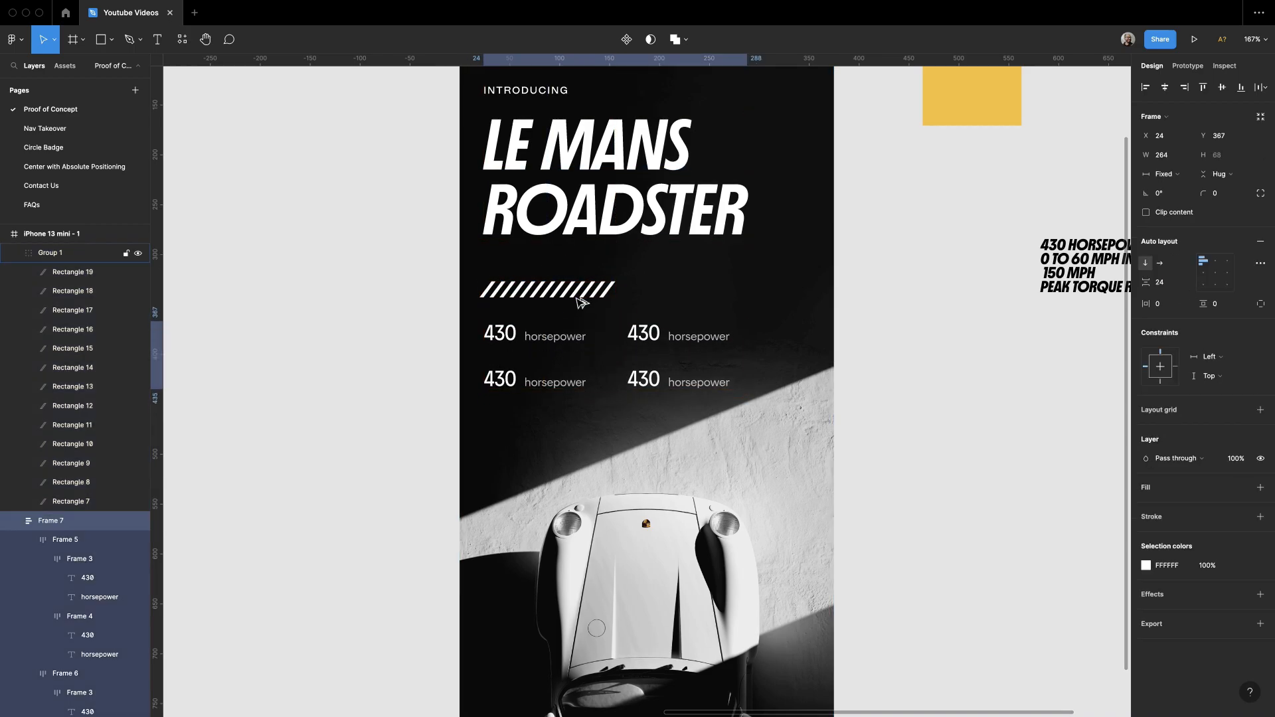
shift+click(576, 296)
click(836, 390)
key(shift+0)
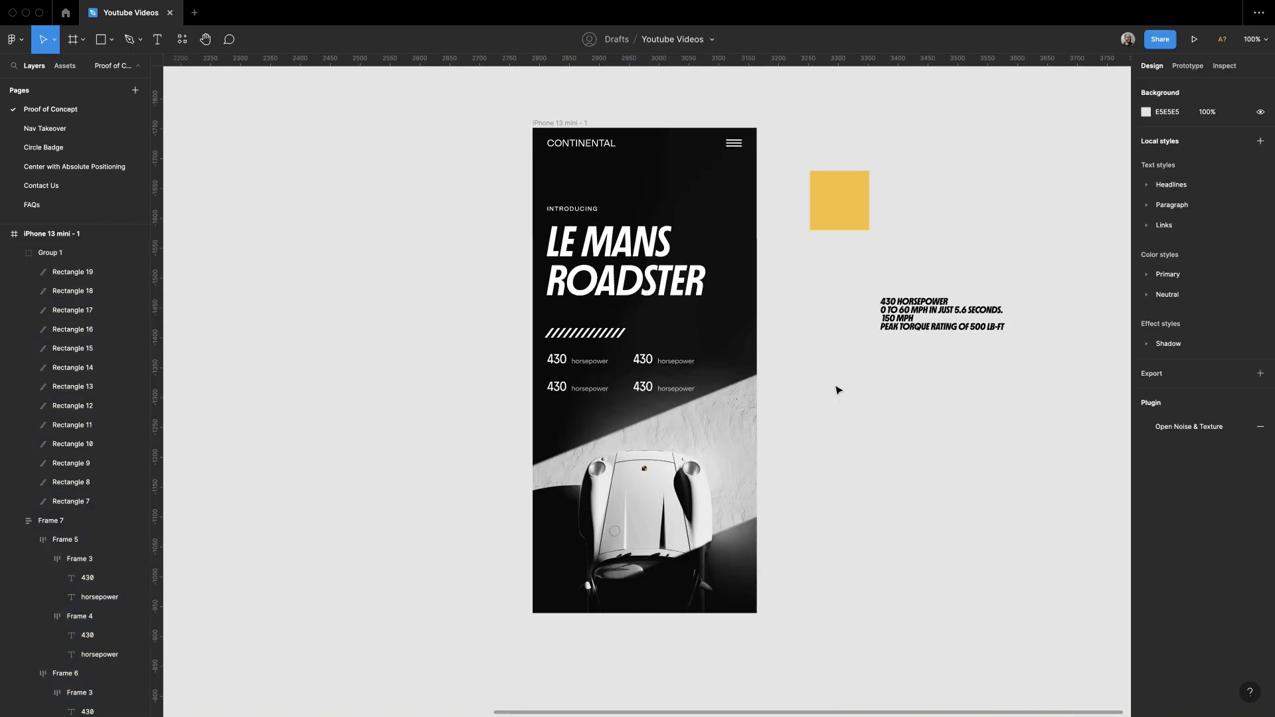
scroll(566, 432, right, 2)
scroll(566, 432, down, 1)
key(z)
drag(386, 166, 864, 487)
click(551, 415)
key(Return)
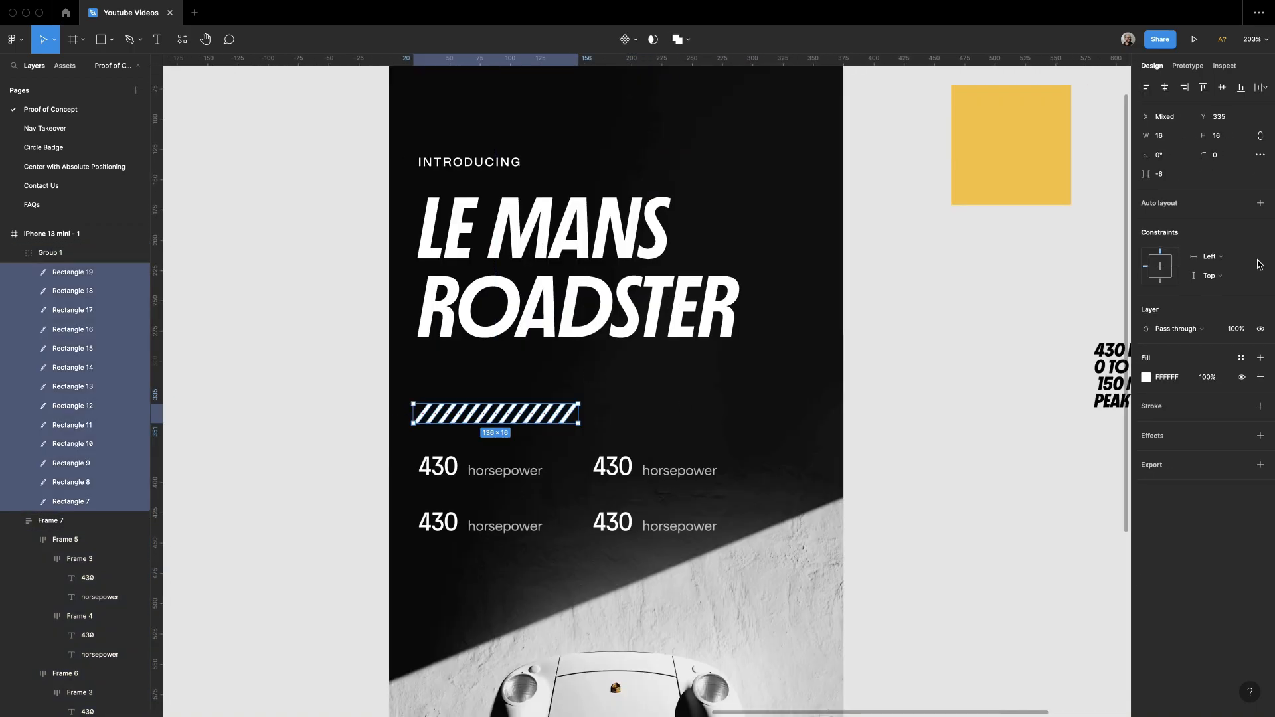
key(Escape)
Step: Thin the leftmost stripe to 15 wide by moving its two right-hand vector points inward
scroll(455, 450, up, 5)
scroll(535, 353, left, 2)
double_click(444, 327)
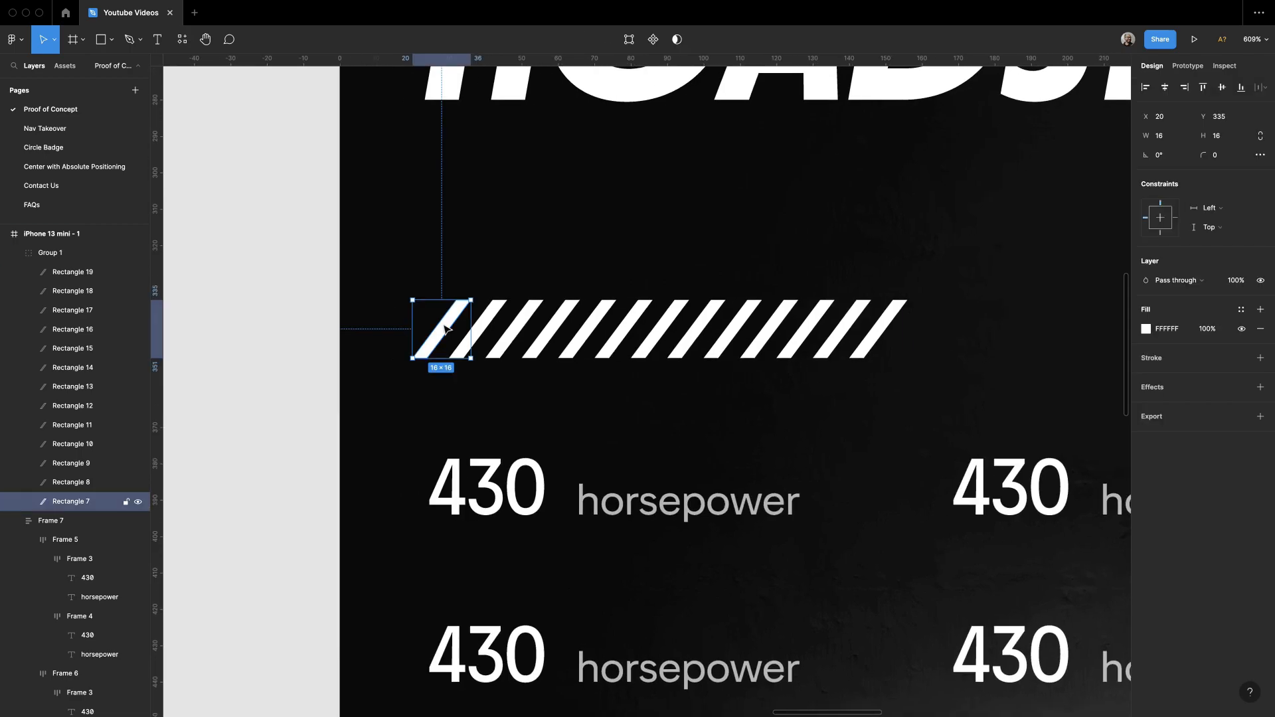
key(Return)
scroll(452, 323, up, 5)
drag(520, 209, 506, 263)
drag(426, 384, 336, 441)
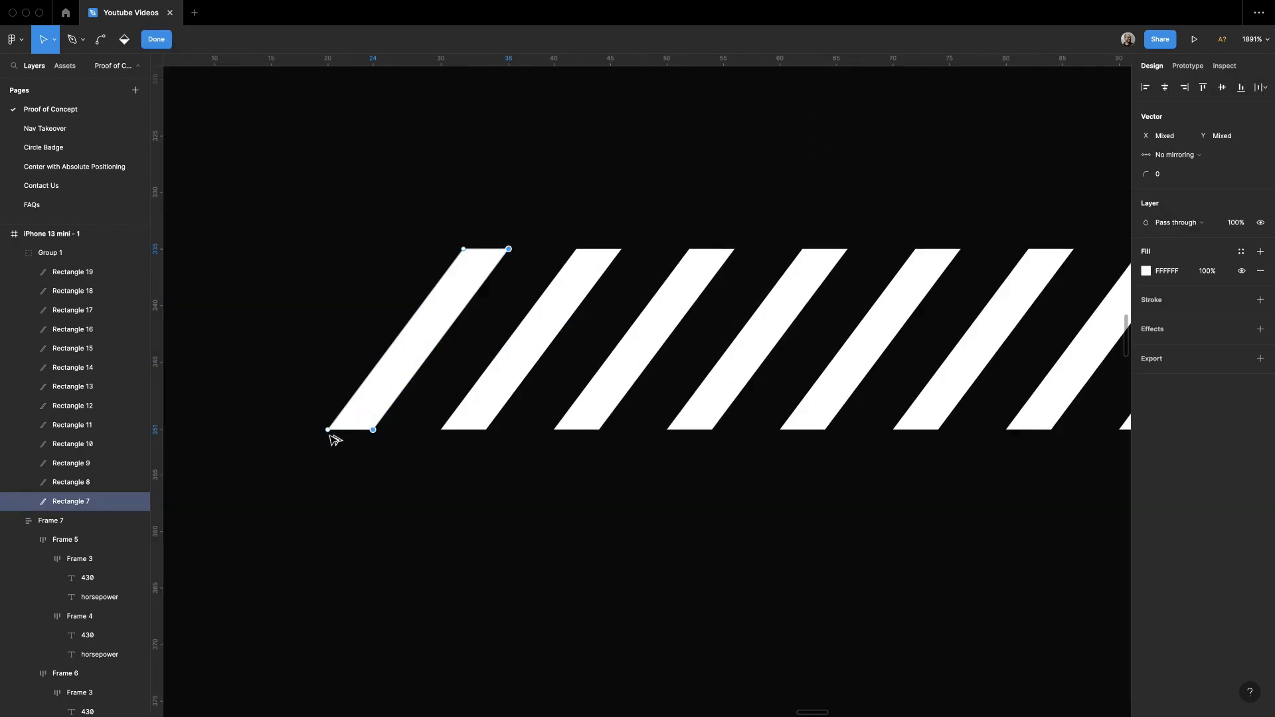
key(Left)
key(Left)
key(super+minus)
key(super+minus)
key(super+minus)
key(super+minus)
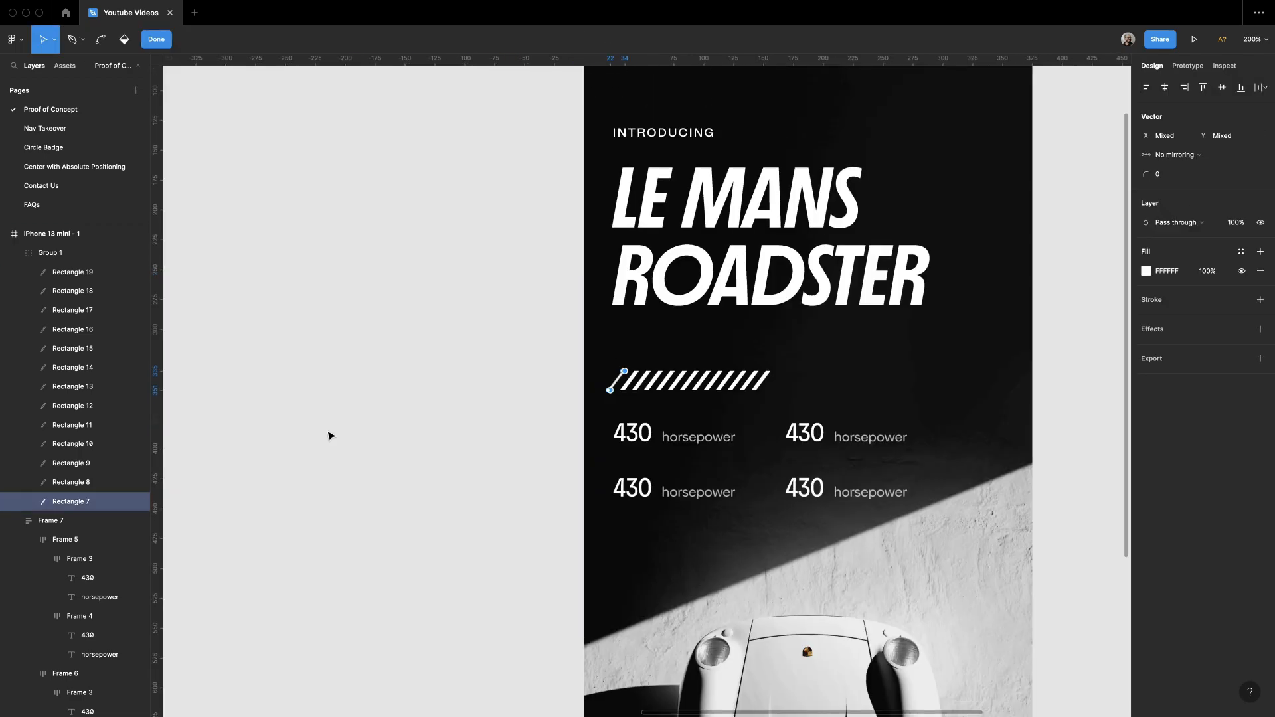
key(Escape)
key(Escape)
Step: Try to rebuild the stripe row by deleting all stripes except the thinned one and duplicating it several times
scroll(390, 402, right, 2)
drag(783, 373, 535, 385)
key(Delete)
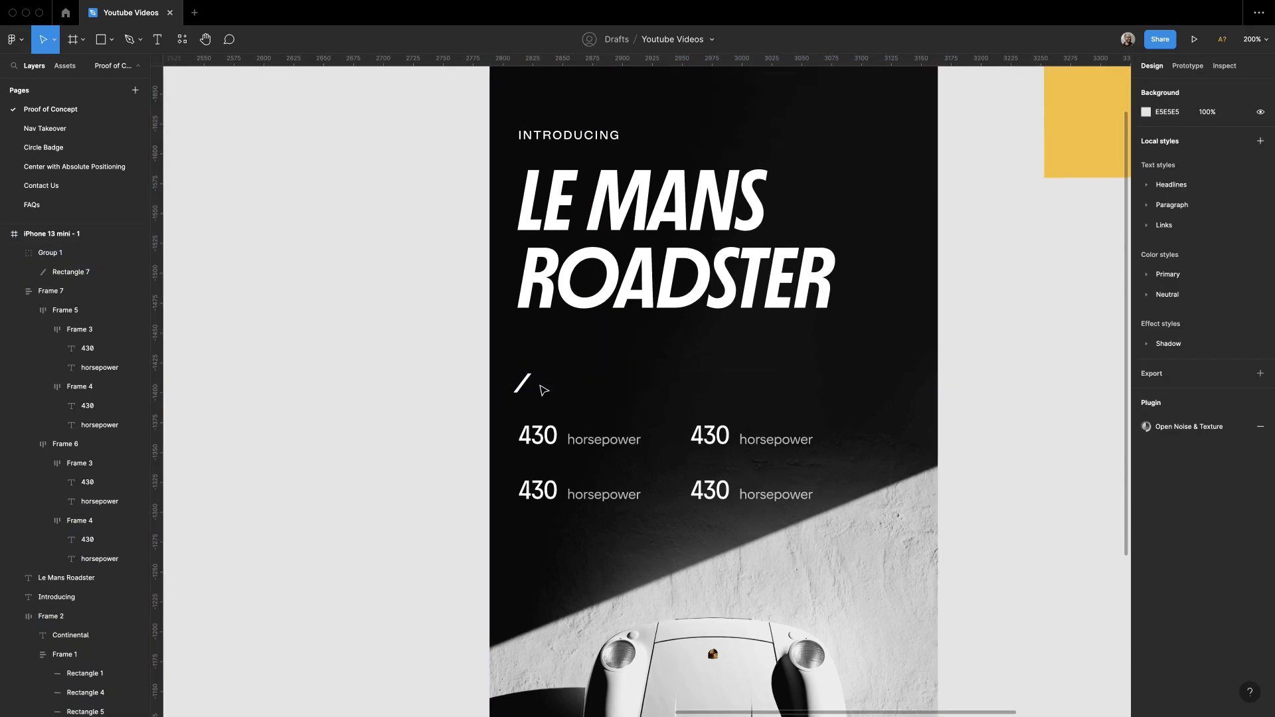
super+click(525, 385)
key(super+d)
key(super+d)
key(super+d)
key(super+d)
key(super+d)
key(super+d)
key(super+d)
key(super+d)
Step: Undo the stripe duplicates and the deletion of the other stripes
key(super+z)
key(super+z)
key(super+z)
key(super+z)
key(super+z)
key(super+z)
key(super+z)
key(super+z)
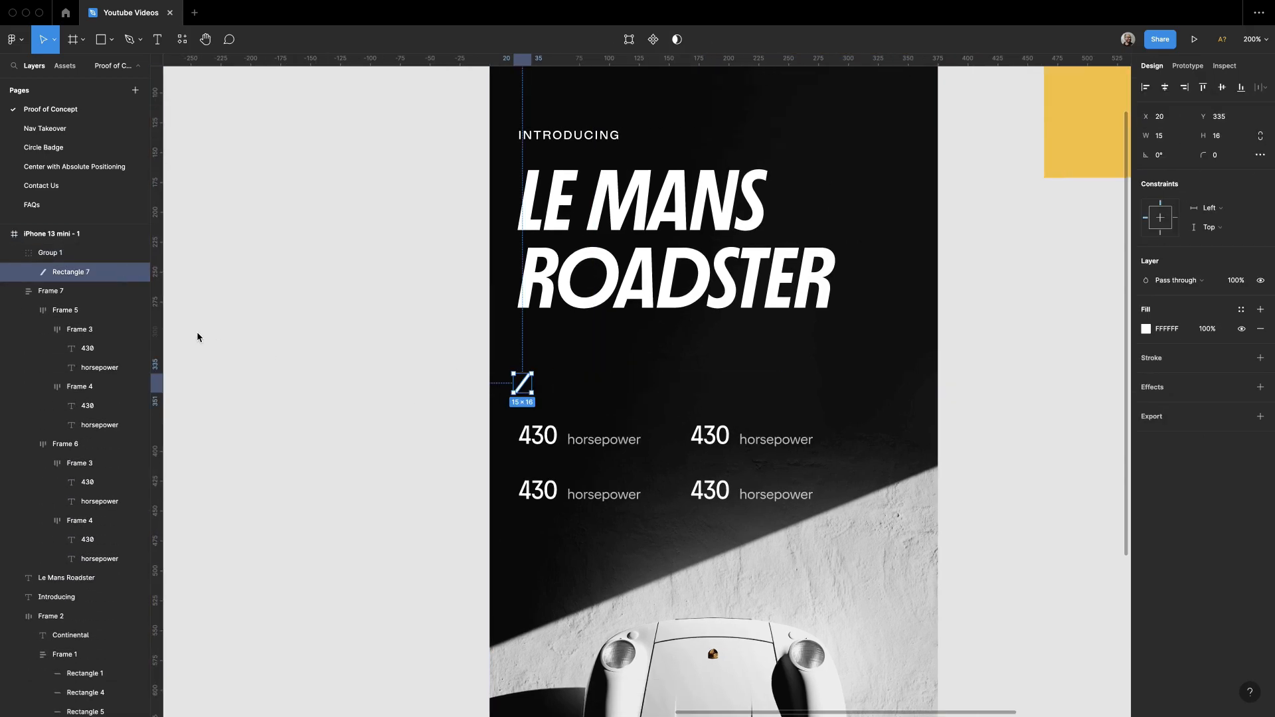
key(super+z)
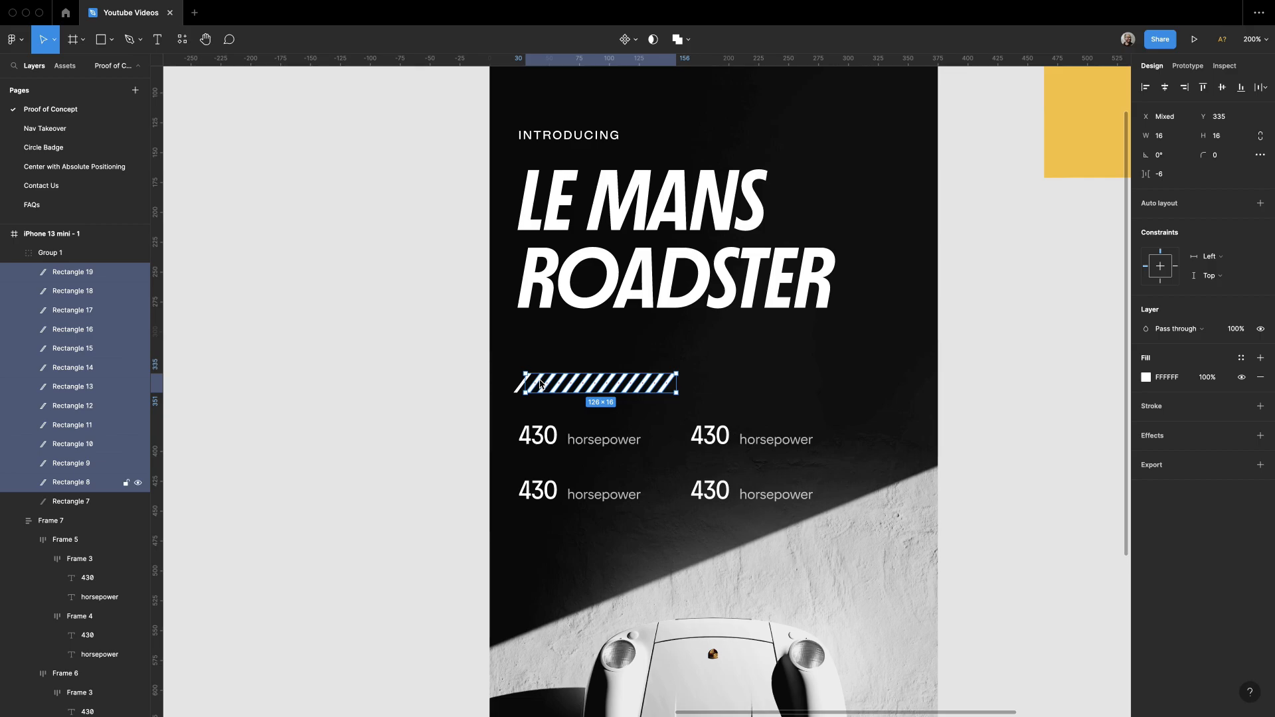
Step: Convert the stripe group into a horizontal auto layout with a spacing of -6 between the stripes
key(shift+Return)
key(shift+a)
click(802, 376)
click(751, 389)
click(1168, 286)
key(Down)
key(Down)
key(Down)
key(Down)
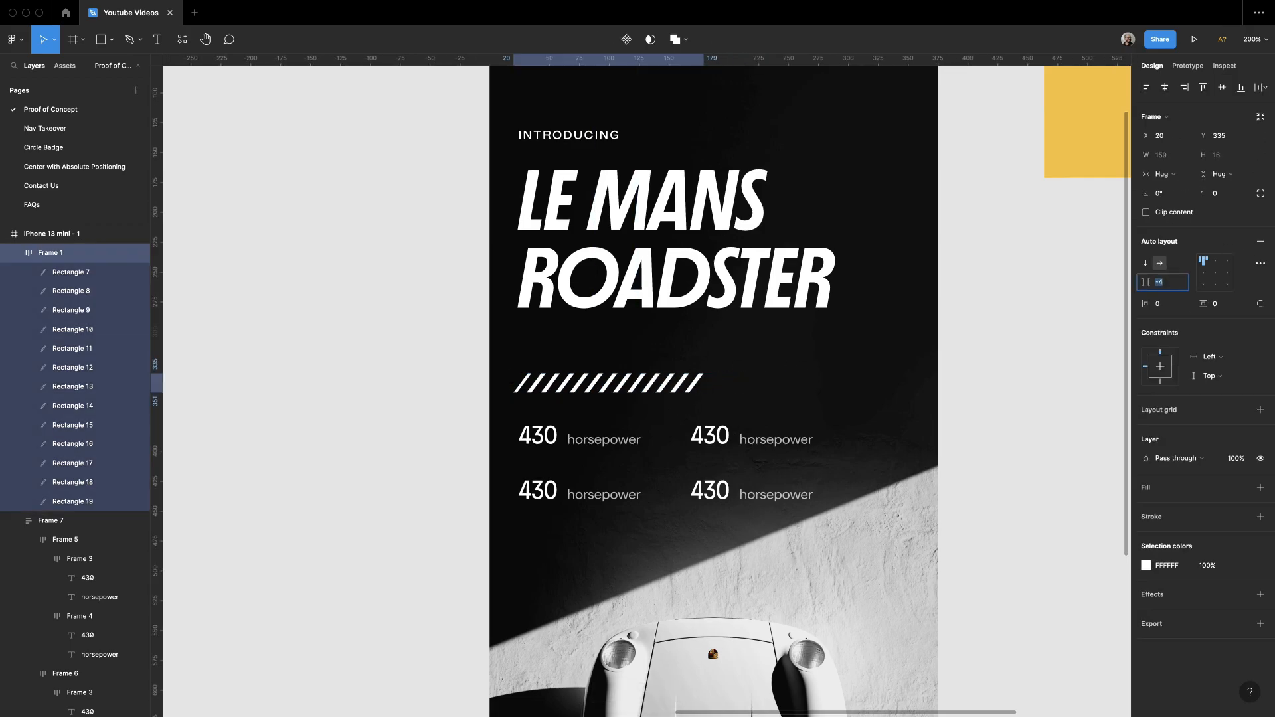
key(Down)
key(Down)
Step: Delete the wider stripes and duplicate the thinned first stripe to build a row of fifteen
drag(712, 353, 538, 400)
key(BackSpace)
super+click(525, 382)
key(super+d)
key(super+d)
key(super+d)
key(super+d)
key(super+d)
key(super+d)
key(super+d)
key(super+d)
key(super+d)
key(super+d)
key(super+d)
key(super+d)
key(super+d)
key(super+d)
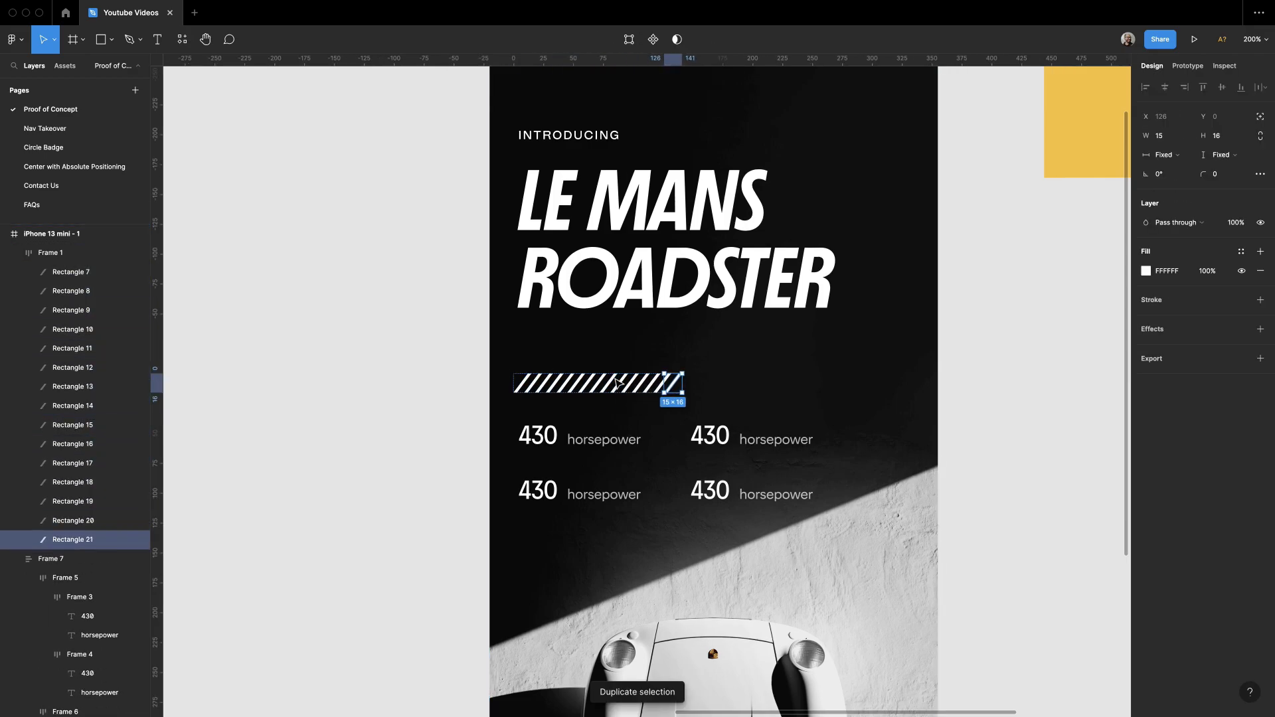
click(748, 380)
scroll(748, 378, right, 2)
Step: Recolour the whole stripe row 1E1E1E by sampling a dark tone from the photo background
click(614, 388)
scroll(666, 373, down, 2)
scroll(666, 372, right, 1)
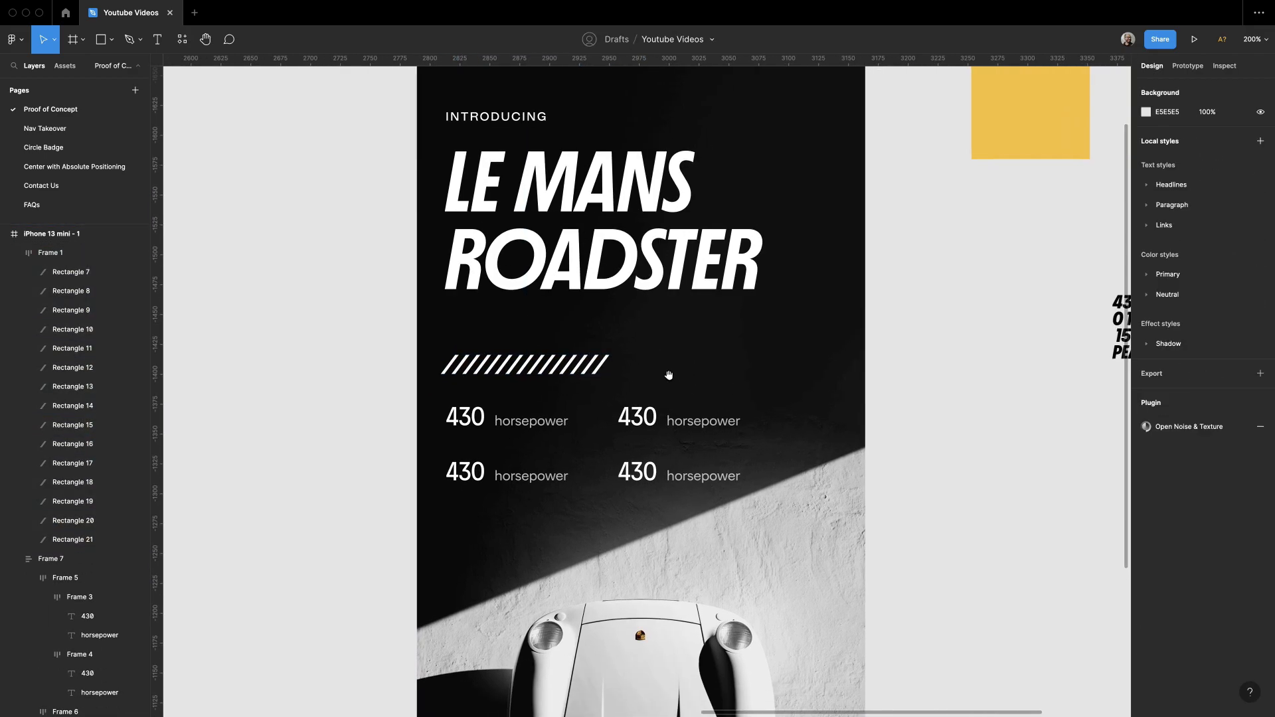
scroll(935, 384, up, 3)
scroll(935, 384, left, 1)
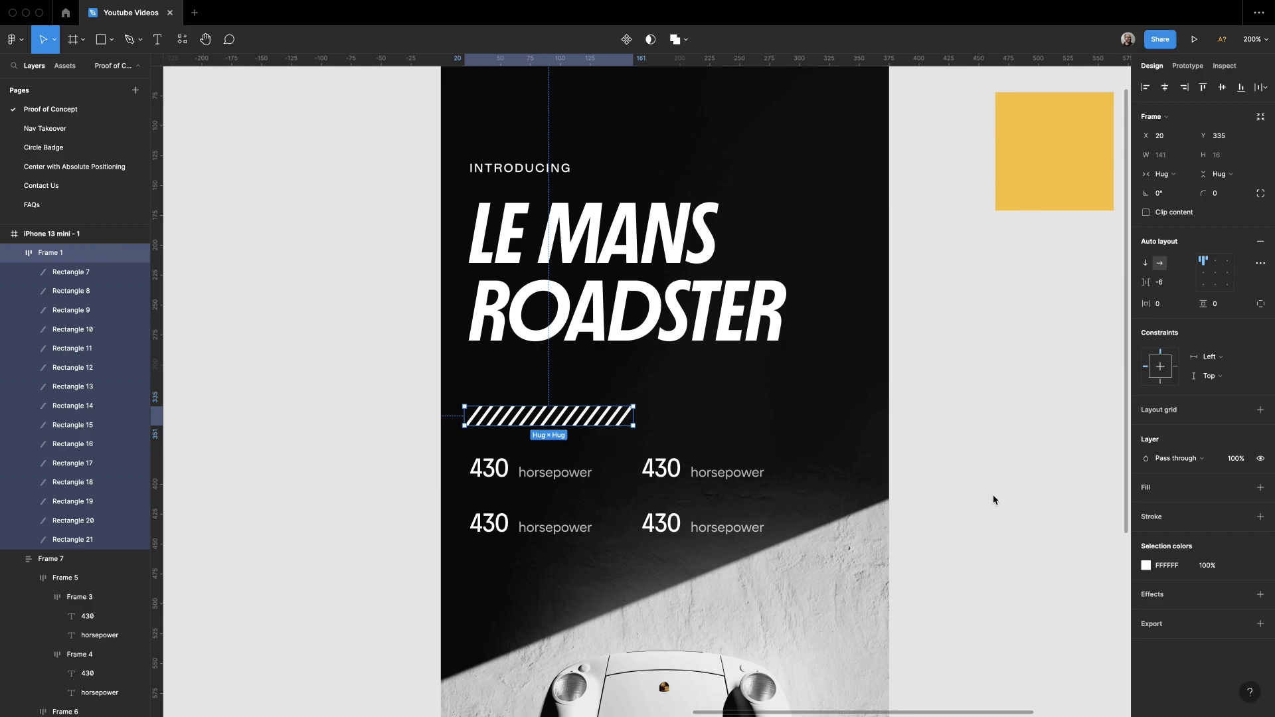
click(714, 596)
key(super+z)
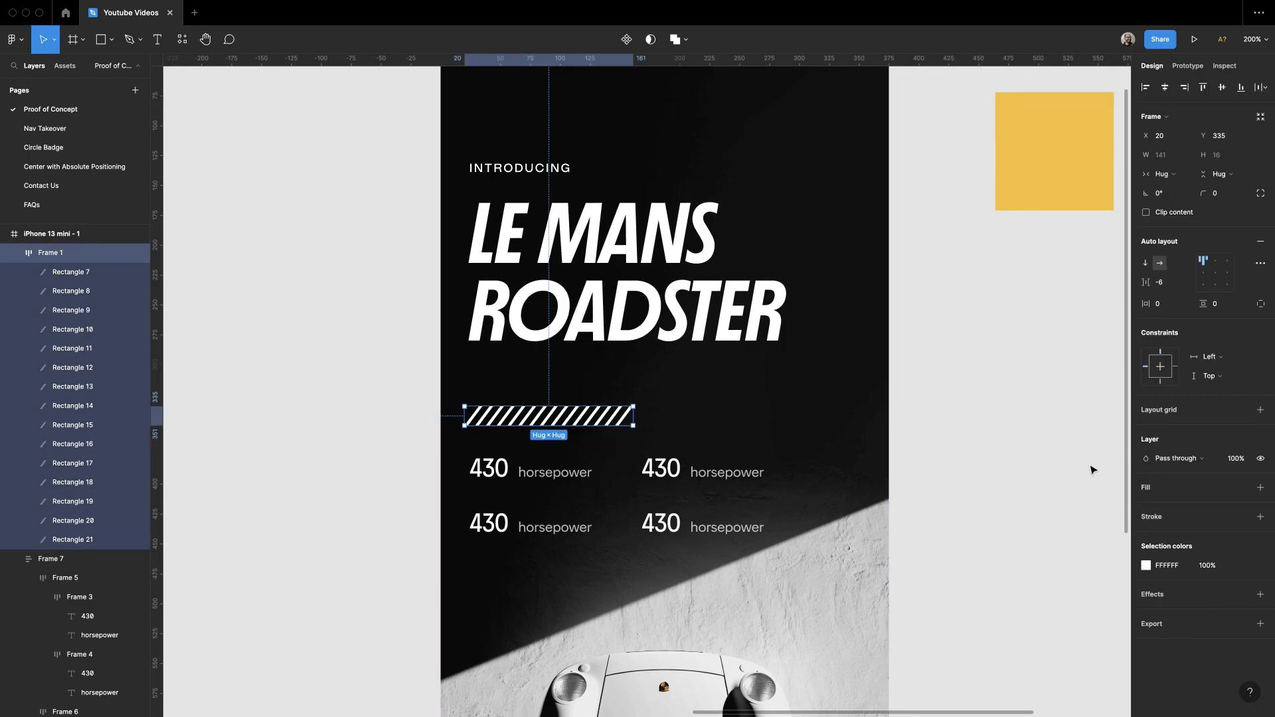
click(1145, 565)
click(1005, 583)
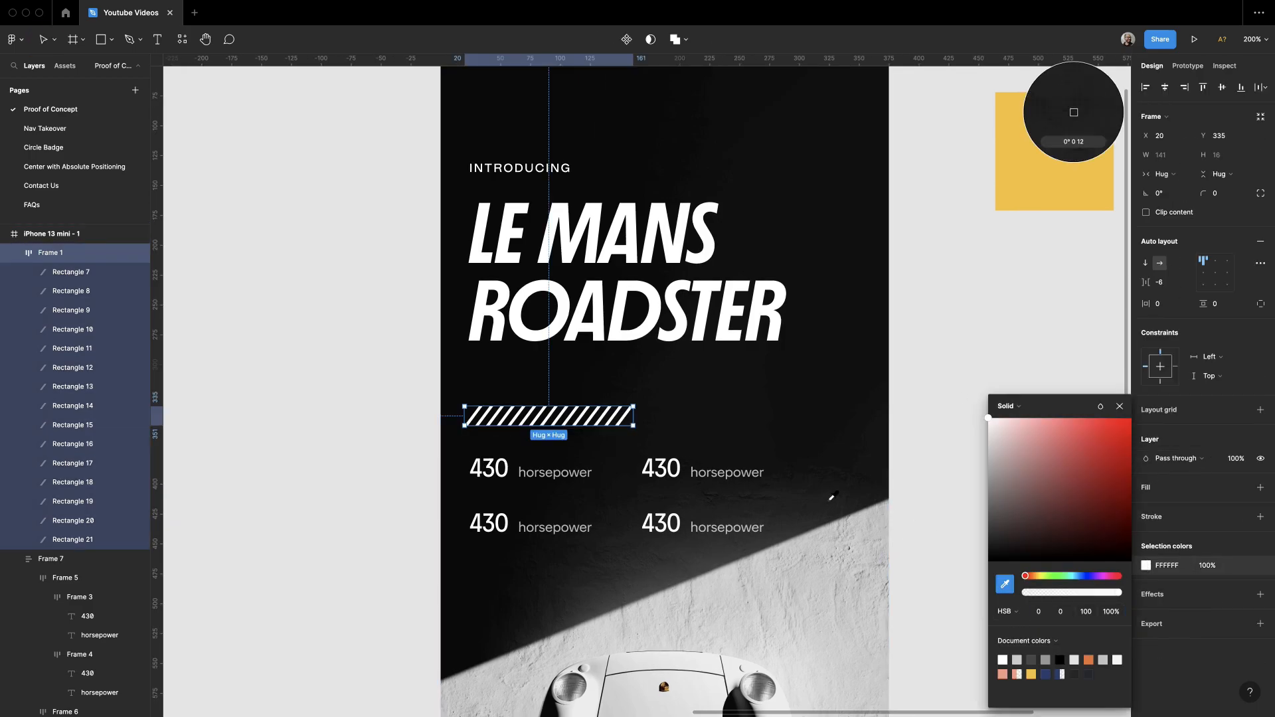
click(831, 496)
scroll(916, 491, down, 2)
scroll(916, 491, right, 1)
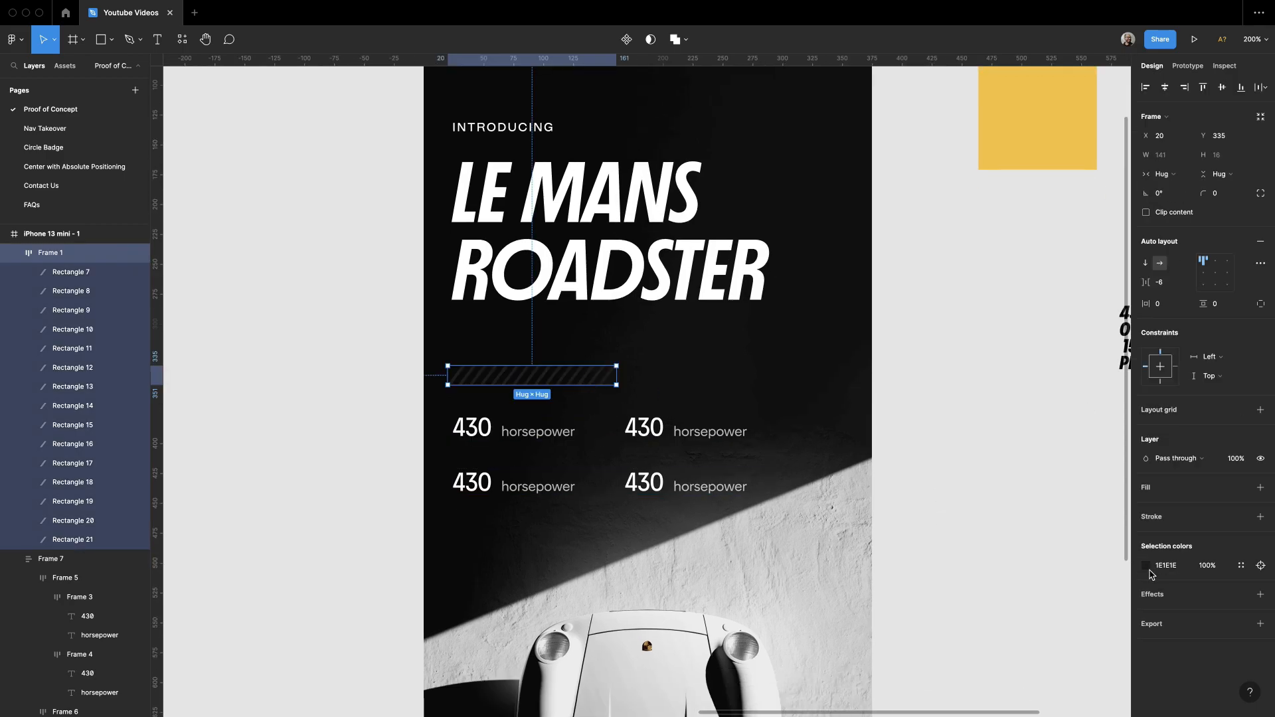
Step: Recolour the whole stripe row dark grey 3B3B3B by sampling another tone from the photo
click(1146, 566)
click(1004, 584)
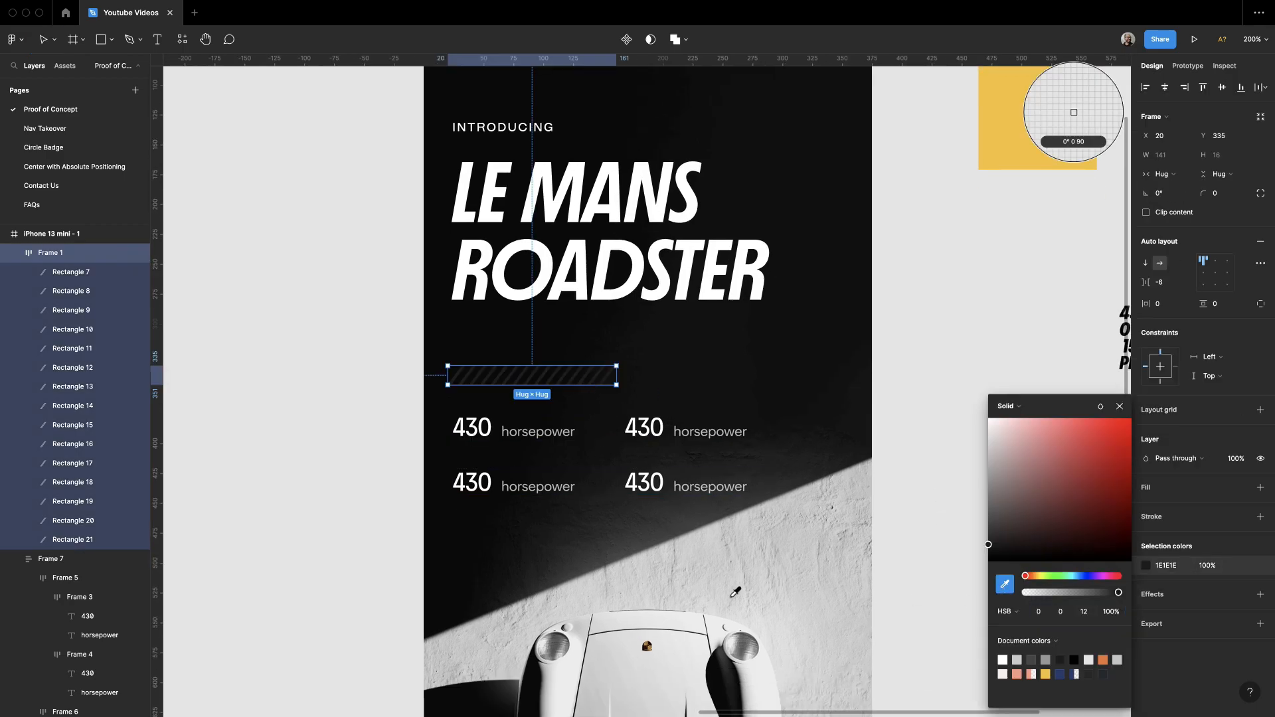
click(555, 574)
click(1005, 588)
click(658, 539)
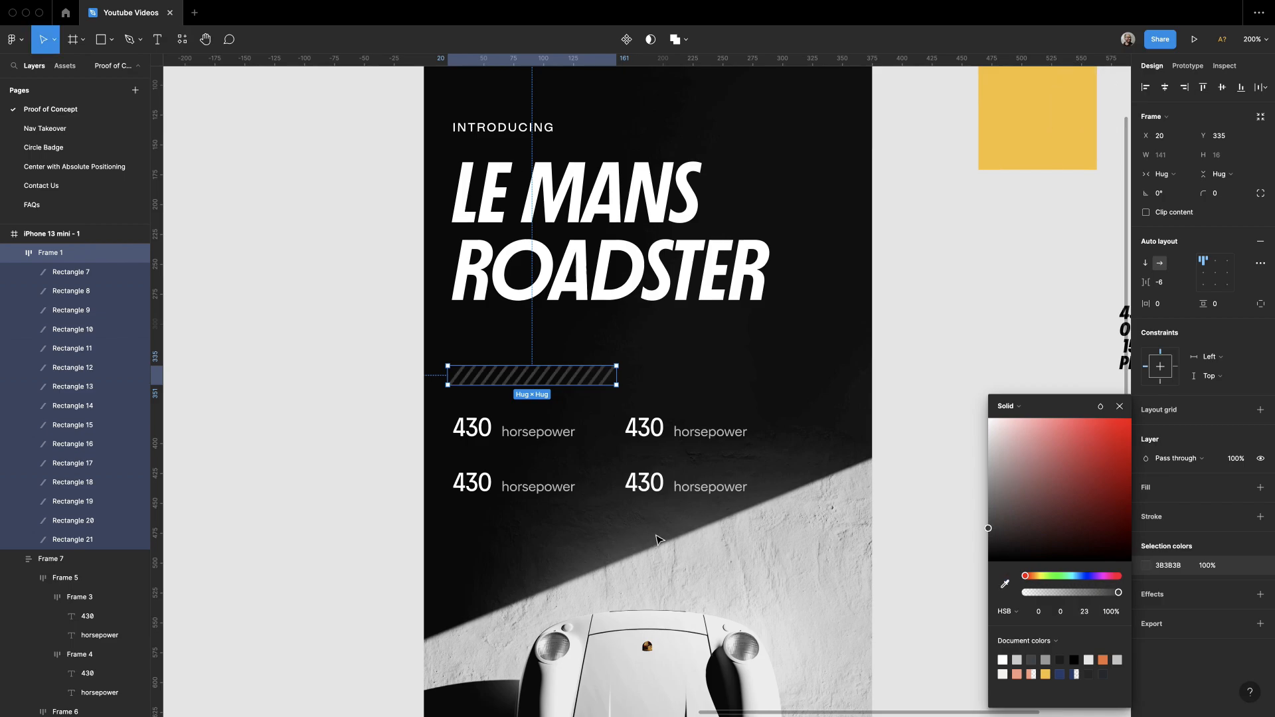
click(912, 436)
Step: Recolour the first four stripes yellow F6C134 by sampling the yellow square beside the frame
drag(956, 521, 944, 534)
key(minus)
scroll(678, 468, up, 3)
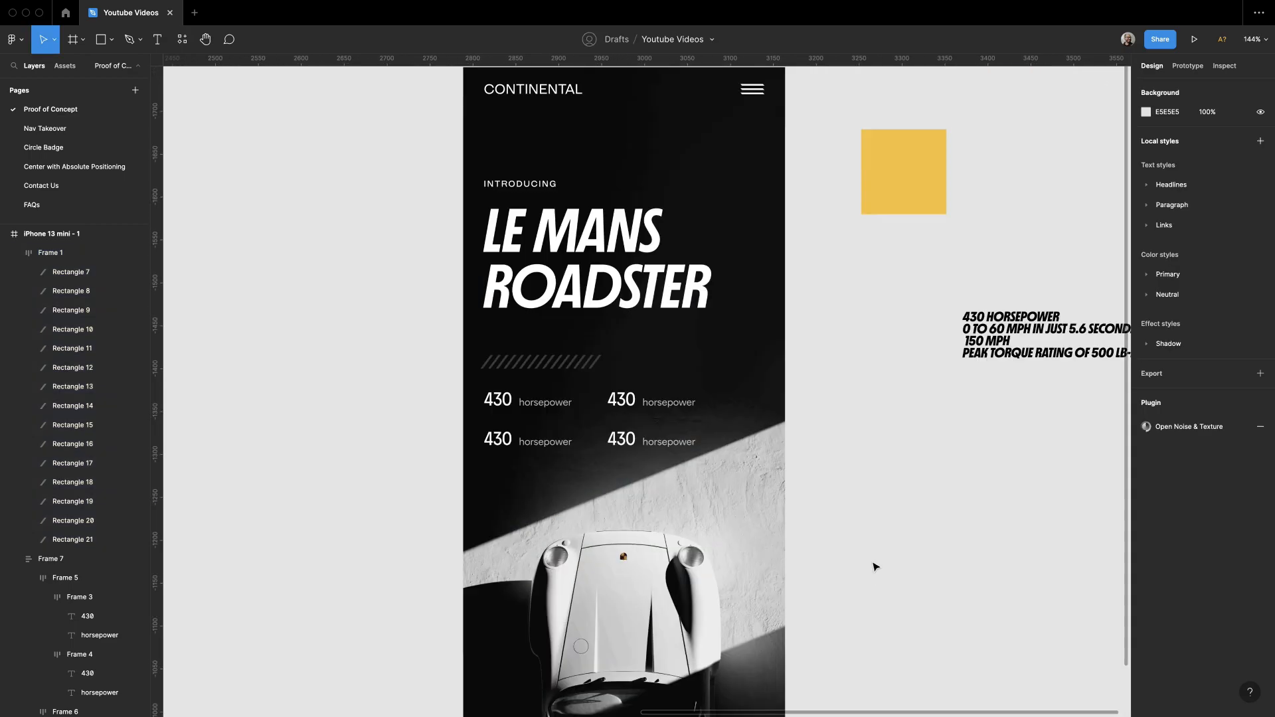
drag(817, 538, 808, 586)
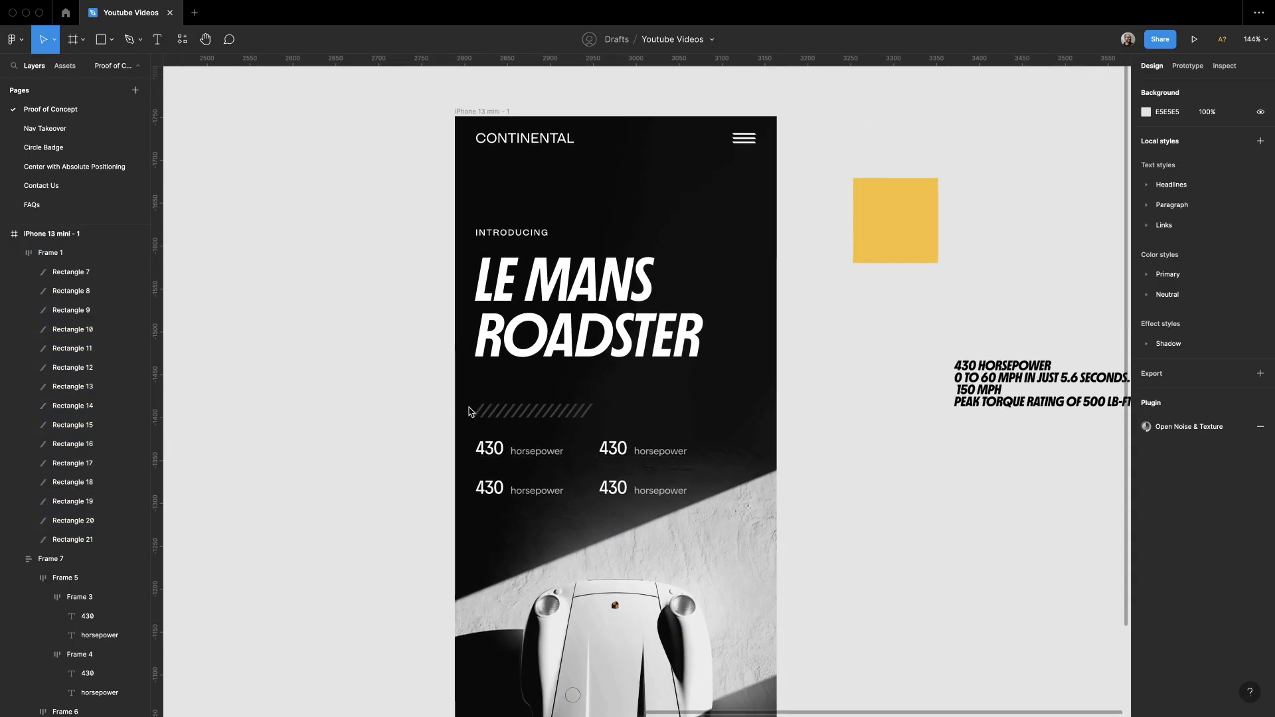
drag(450, 406, 505, 417)
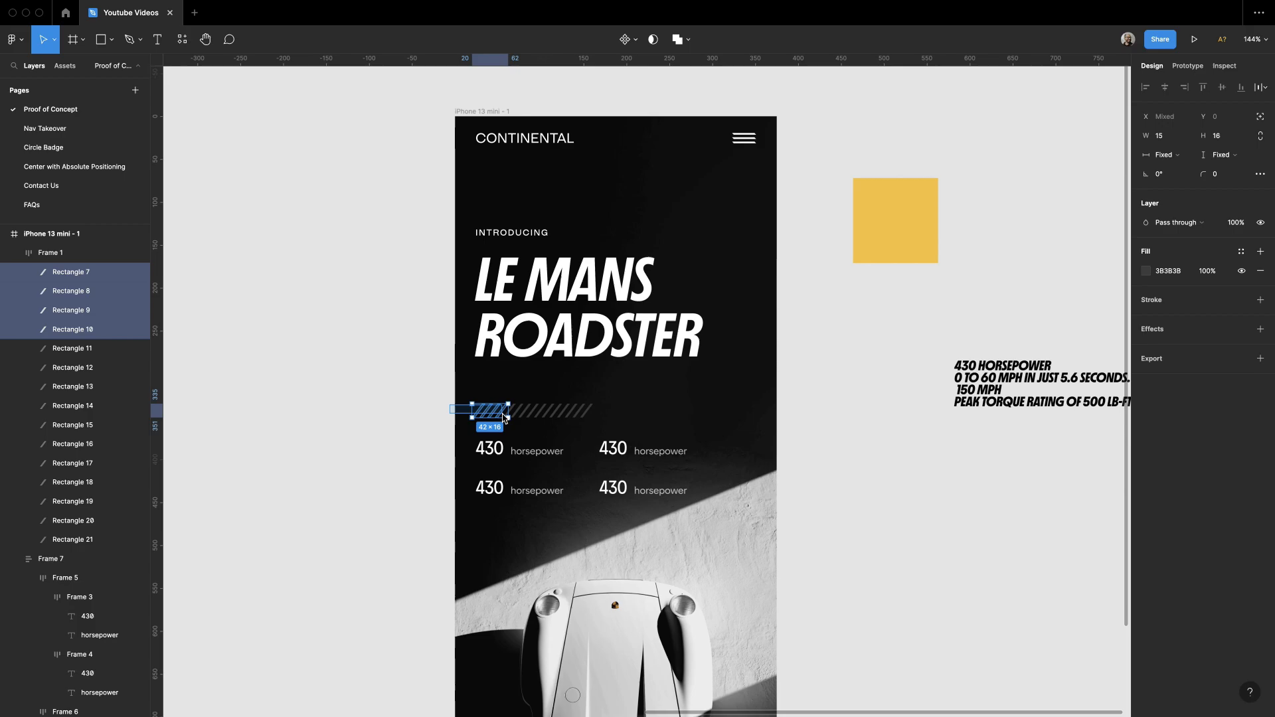
click(1147, 270)
click(1004, 455)
click(889, 239)
click(880, 355)
scroll(880, 375, down, 2)
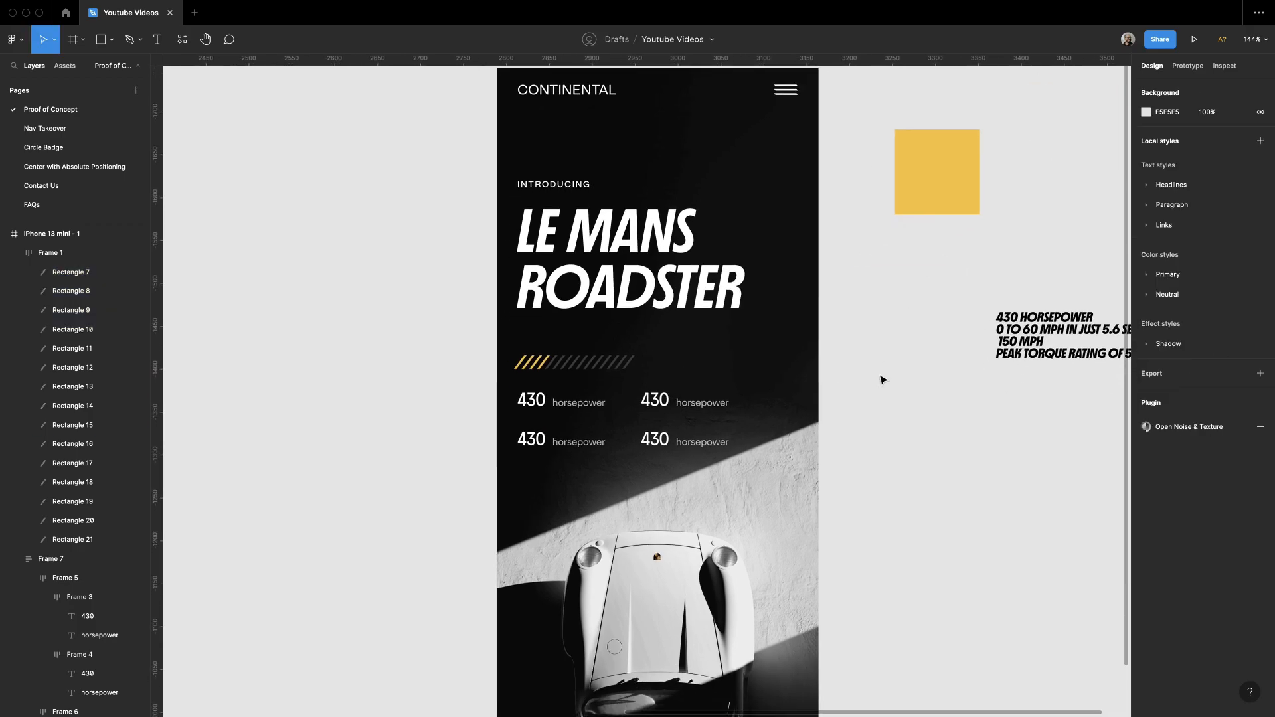
scroll(834, 386, down, 2)
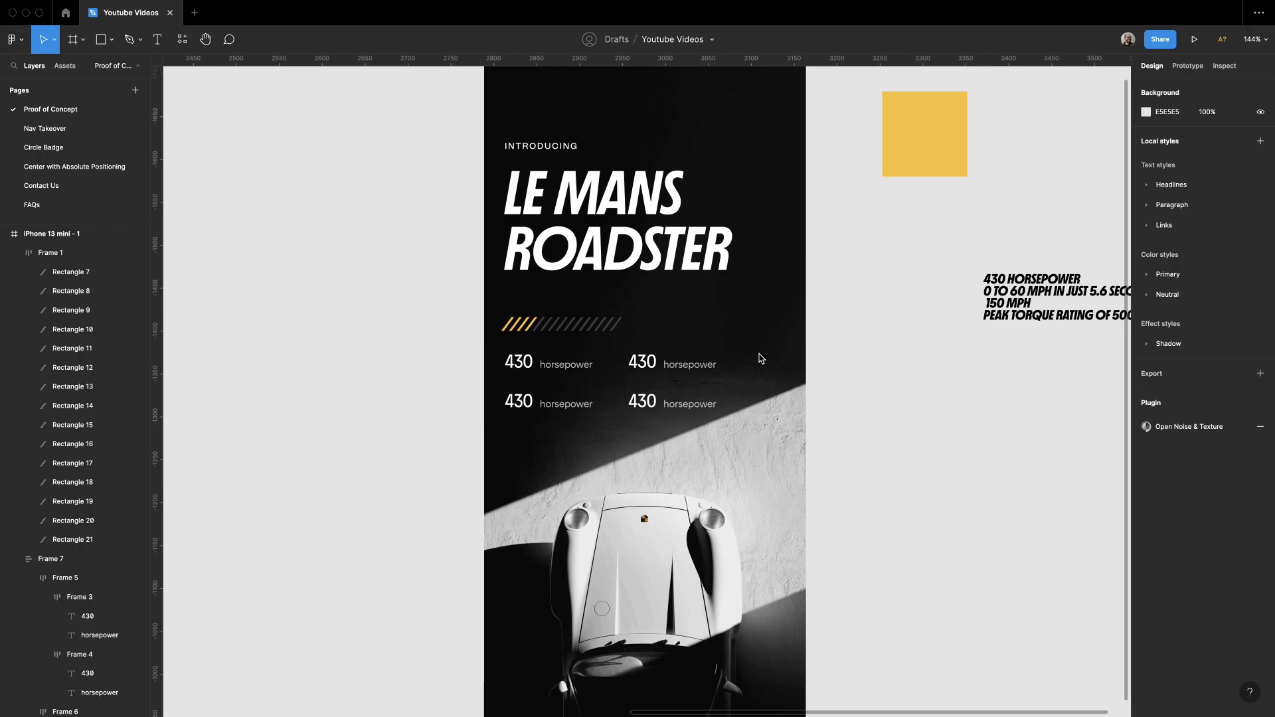
Step: Move the four yellow stripes to the right end of the stripe row, after all the grey ones
scroll(450, 250, up, 8)
drag(462, 372, 470, 373)
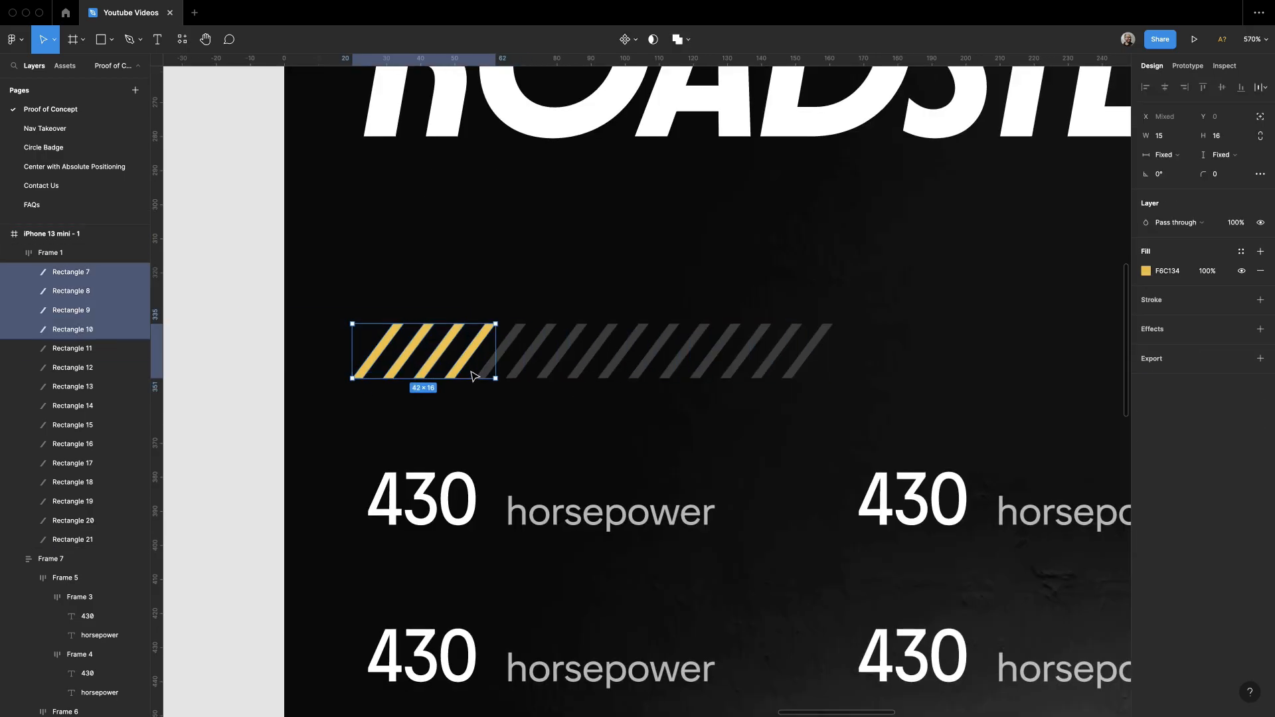
key(Right)
key(Right)
key(Right)
key(Right)
key(Right)
key(Right)
key(Right)
key(Right)
key(Right)
key(Right)
key(Right)
key(Escape)
key(minus)
key(minus)
scroll(595, 368, right, 2)
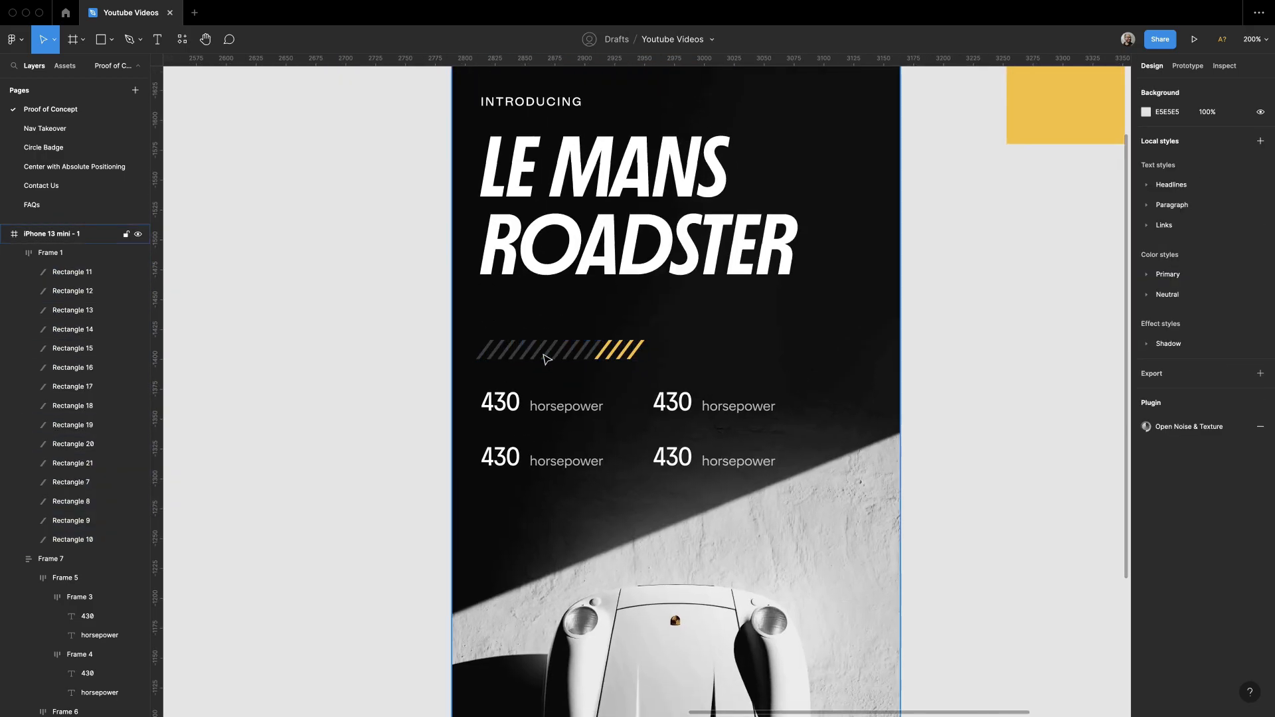
Step: Duplicate one grey stripe and remove two others, leaving ten grey stripes before the yellow ones
super+click(547, 361)
super+click(551, 352)
key(super+d)
click(739, 369)
scroll(762, 363, down, 1)
scroll(777, 368, right, 2)
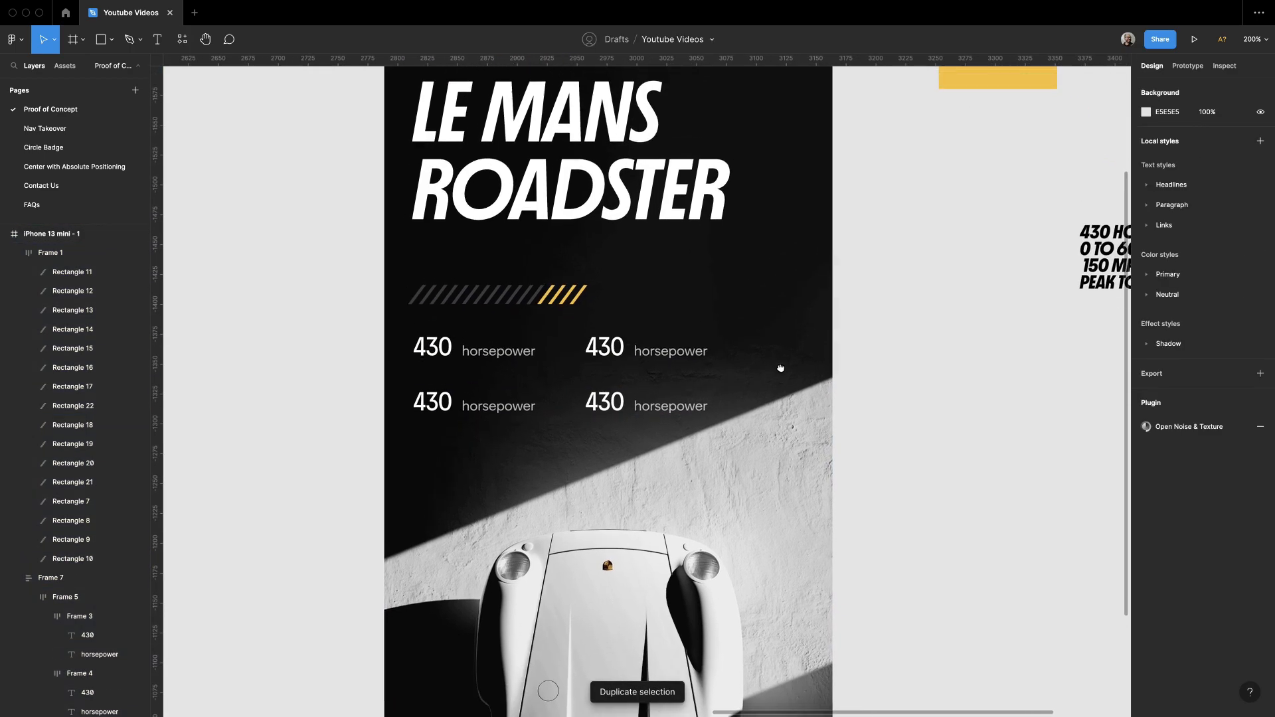
super+click(477, 322)
key(Escape)
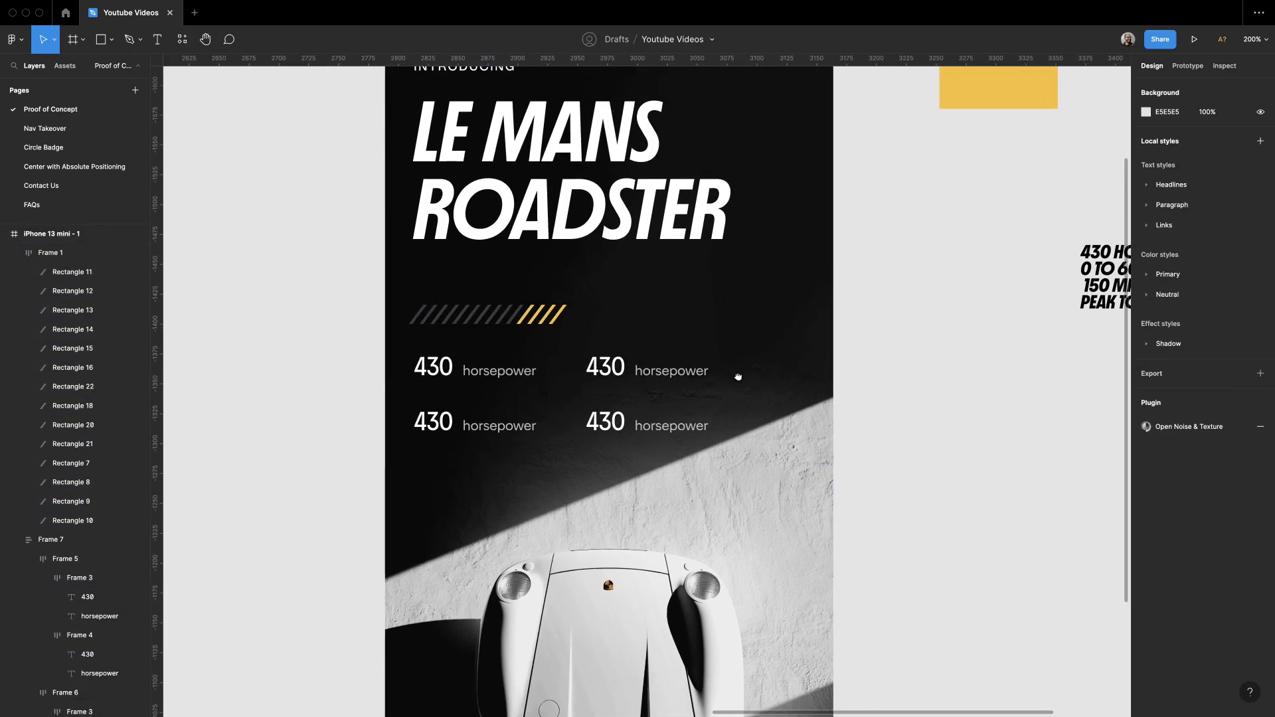
Step: Set the vertical spacing between the two rows of the spec stack to 16
scroll(717, 375, up, 3)
click(662, 477)
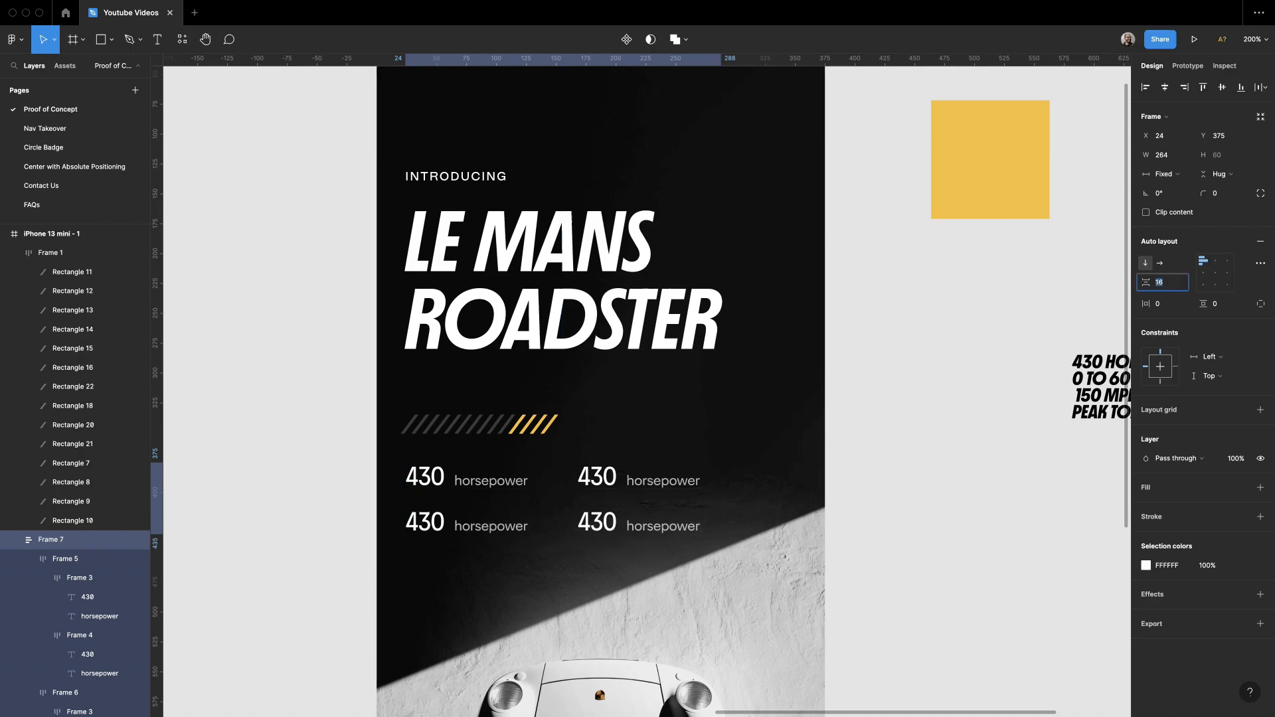
Step: Change the first spec in the grid's upper row to read "150" with the label "mph top speed"
click(874, 500)
key(shift+0)
key(z)
drag(416, 242, 1111, 533)
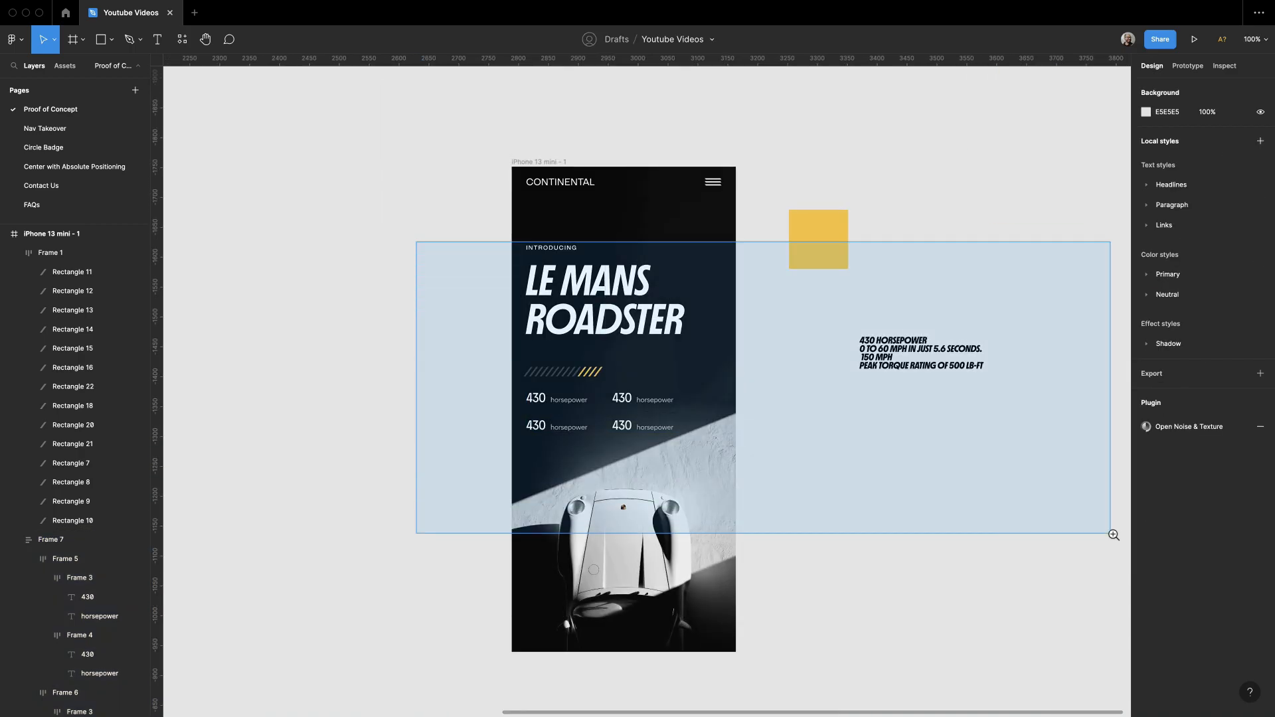
drag(823, 339, 696, 407)
double_click(697, 407)
scroll(598, 398, left, 1)
double_click(488, 387)
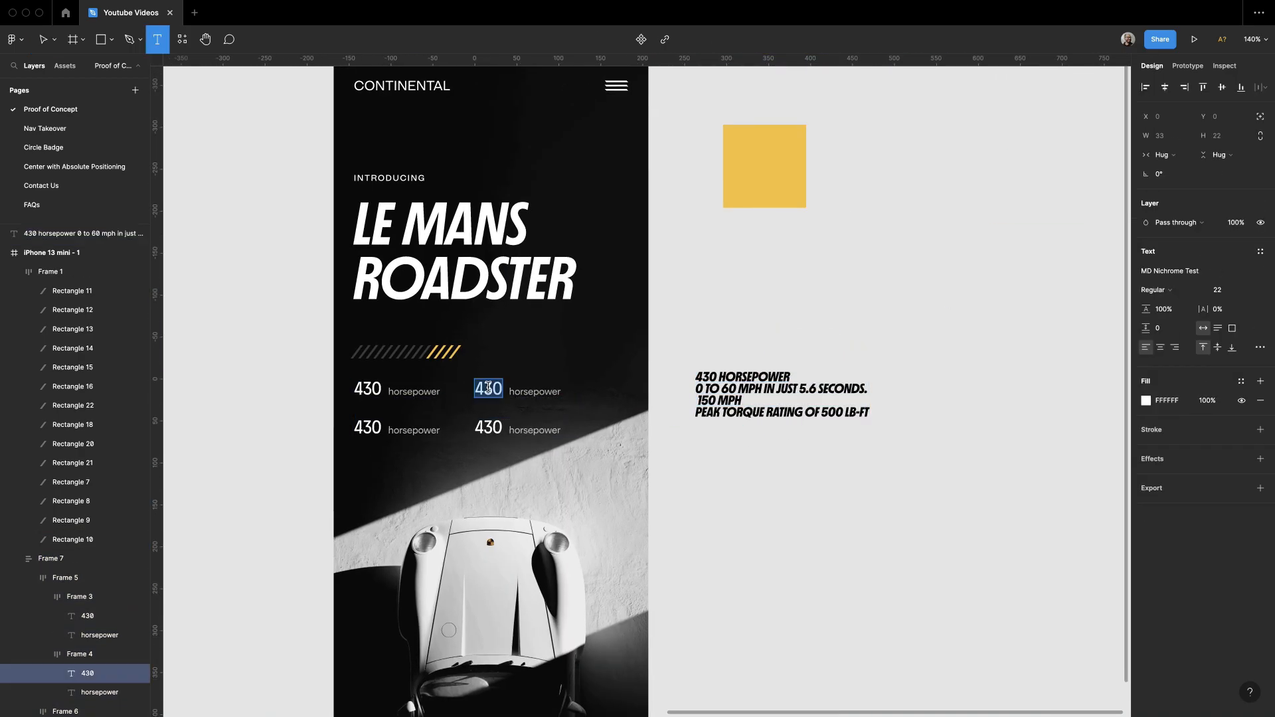
double_click(367, 388)
text(150)
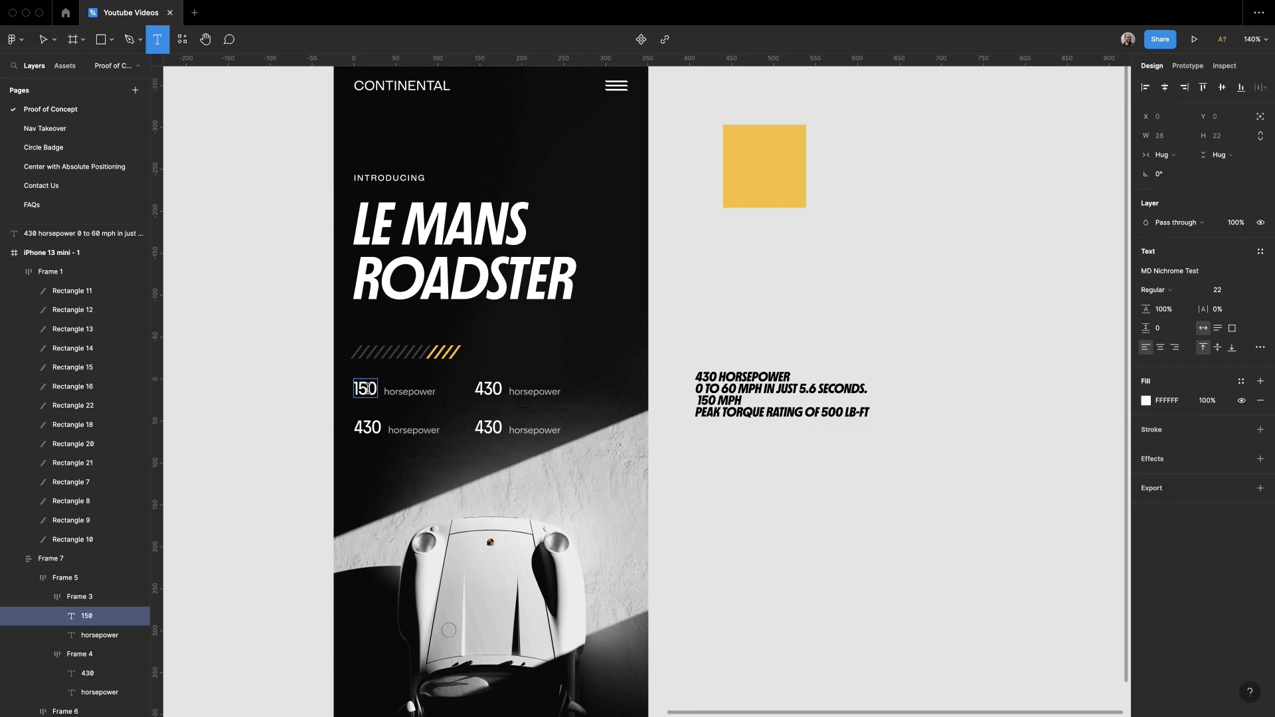
click(400, 389)
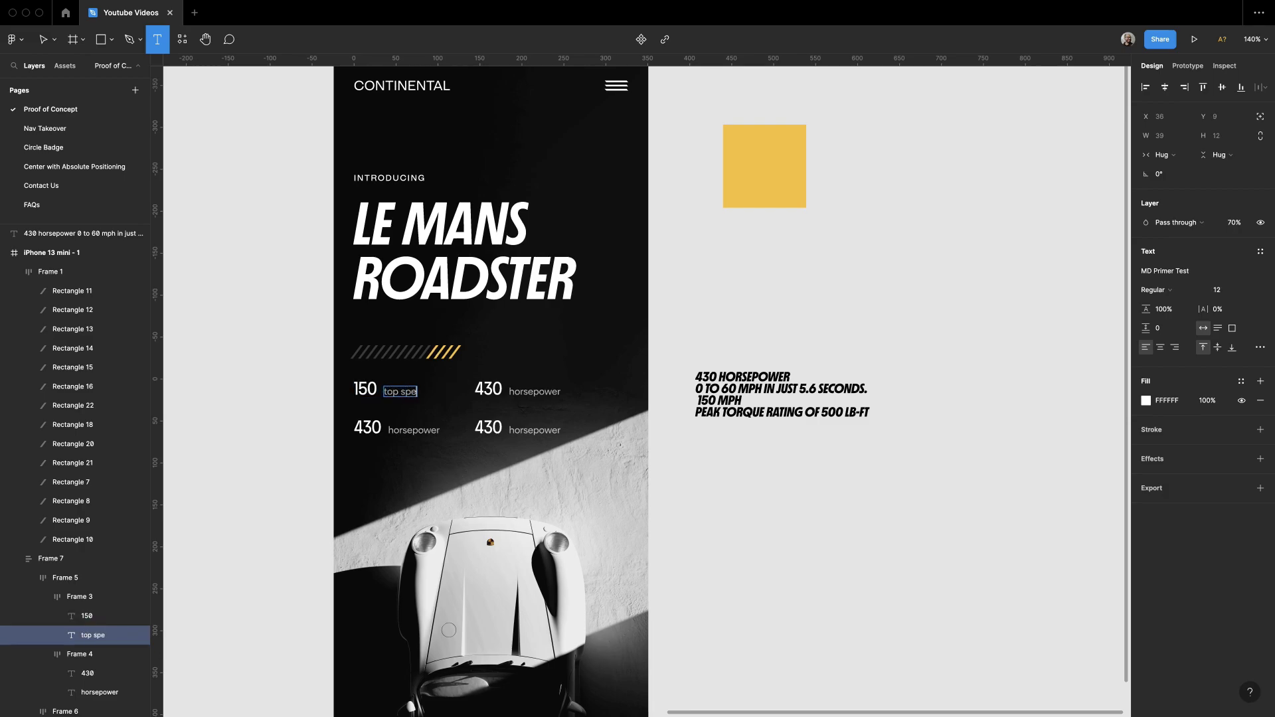
key(Escape)
key(Escape)
Step: Set the gap between number and label to 6 in all four spec items
super+click(432, 392)
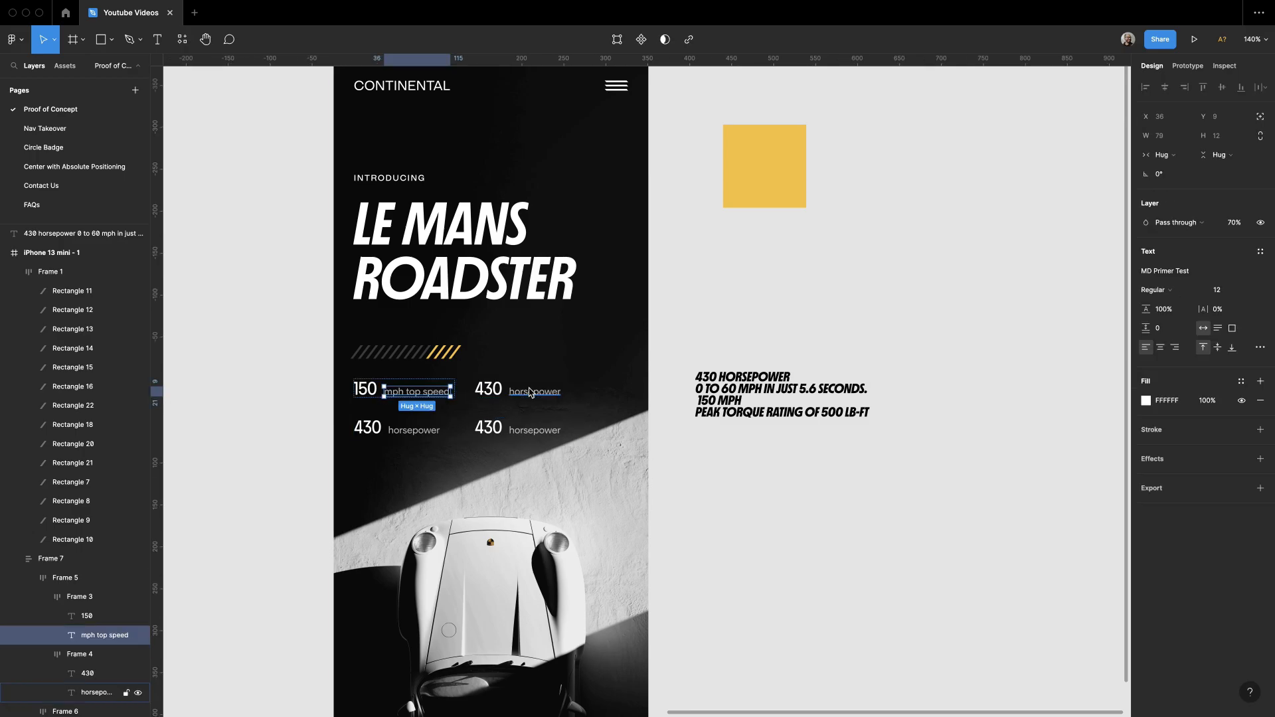
shift+super+click(529, 392)
shift+super+click(531, 430)
shift+super+click(420, 431)
key(shift+Return)
text(4)
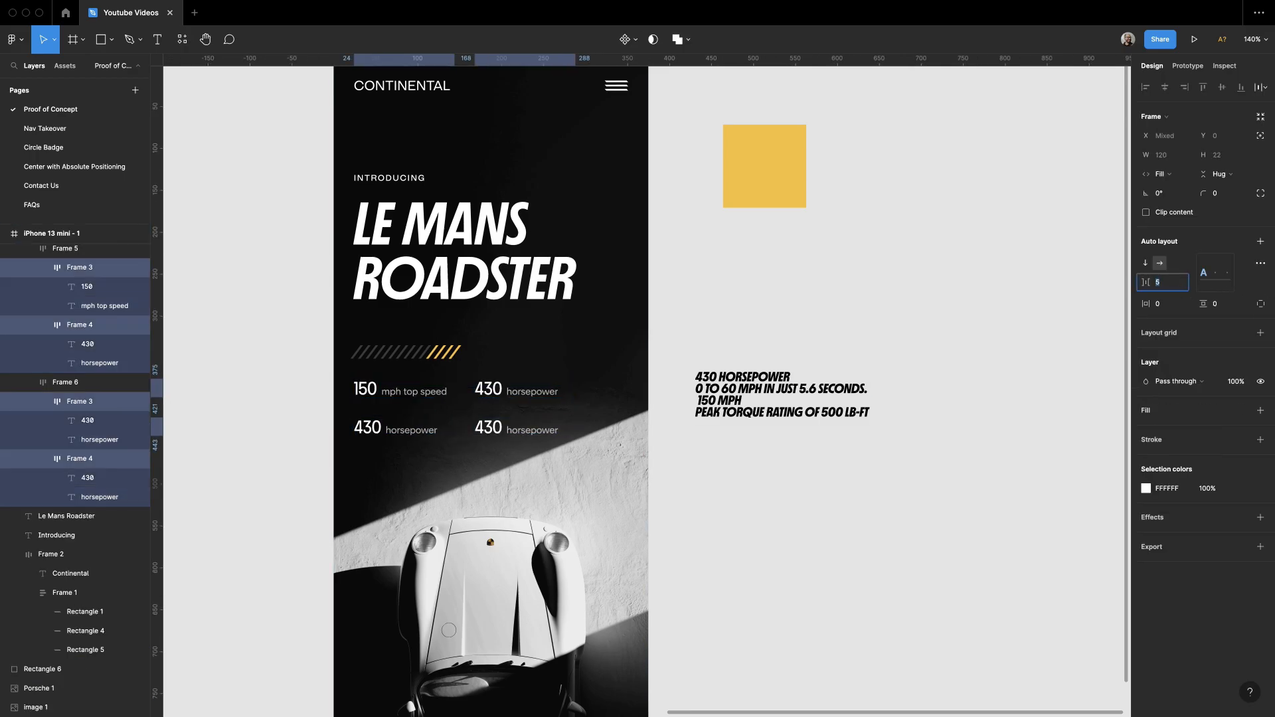
key(Return)
click(1157, 282)
key(Up)
key(Up)
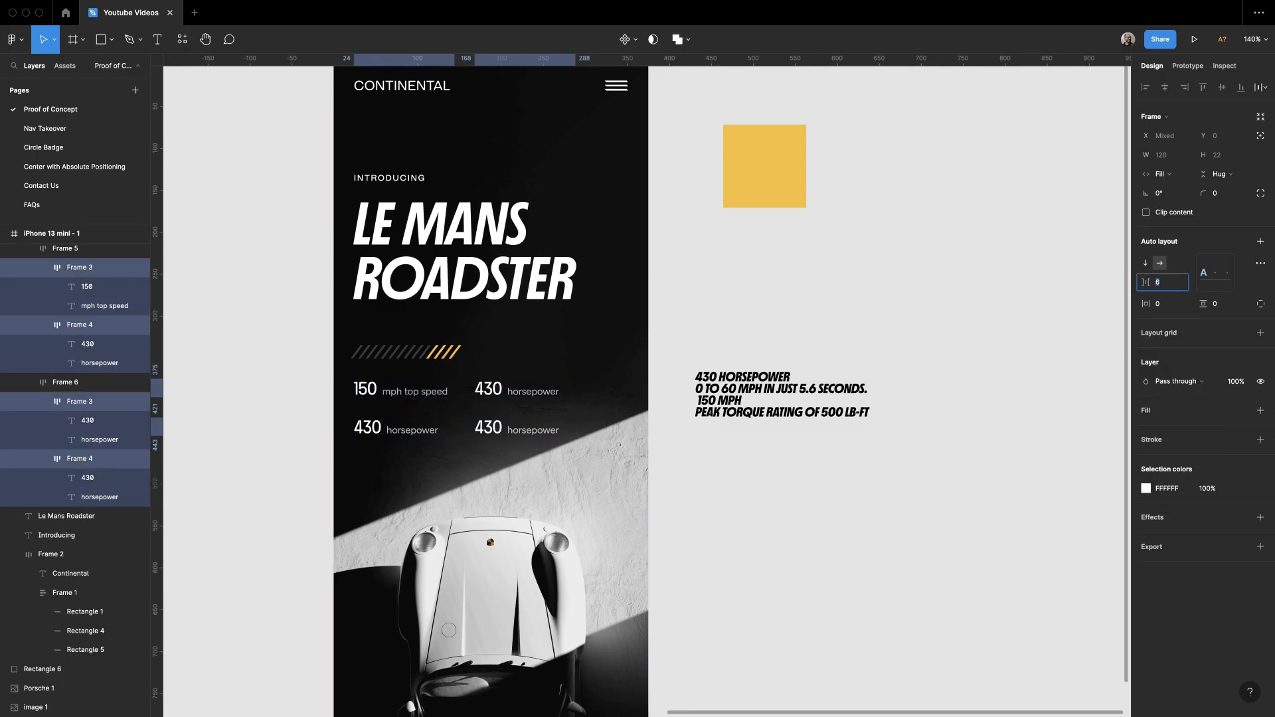
click(788, 441)
Step: Reduce the opacity of the INTRODUCING label above the headline to 70%
drag(788, 441, 879, 405)
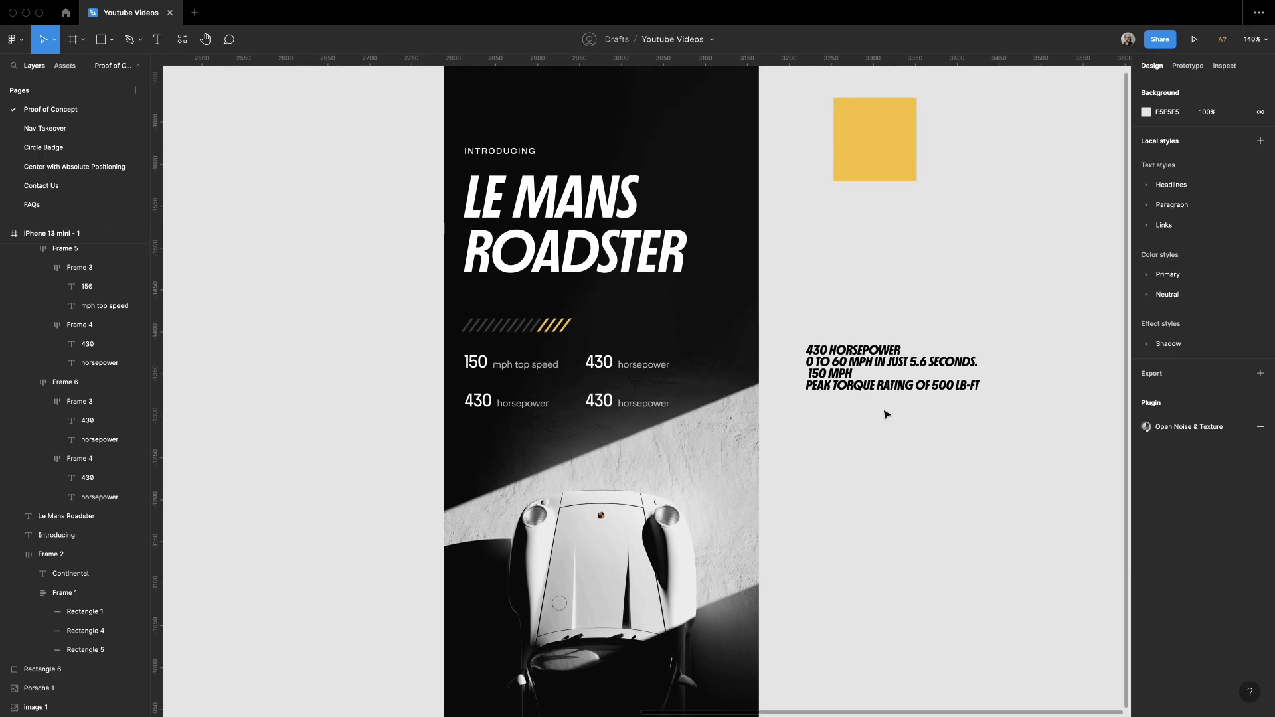
drag(658, 387, 649, 384)
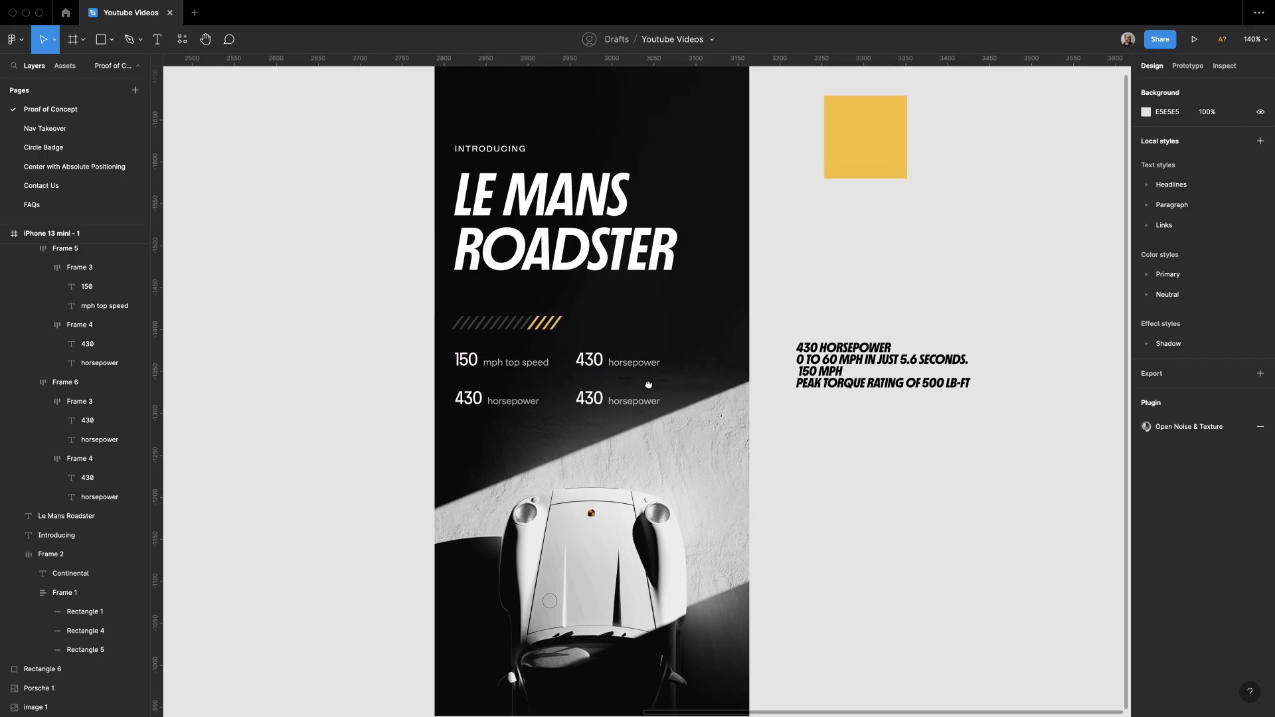
super+click(536, 364)
key(7)
click(393, 219)
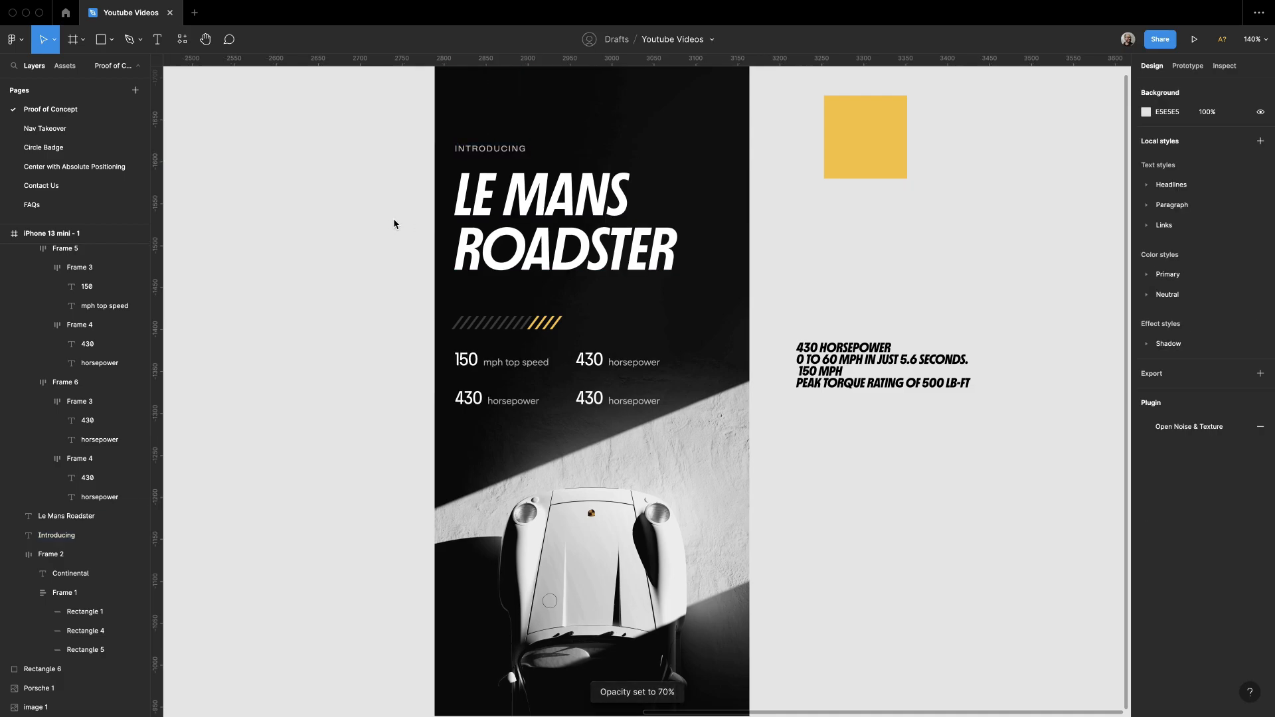
Step: Replace the INTRODUCING text above the headline with "The All New"
scroll(452, 231, down, 1)
scroll(451, 230, up, 2)
double_click(478, 191)
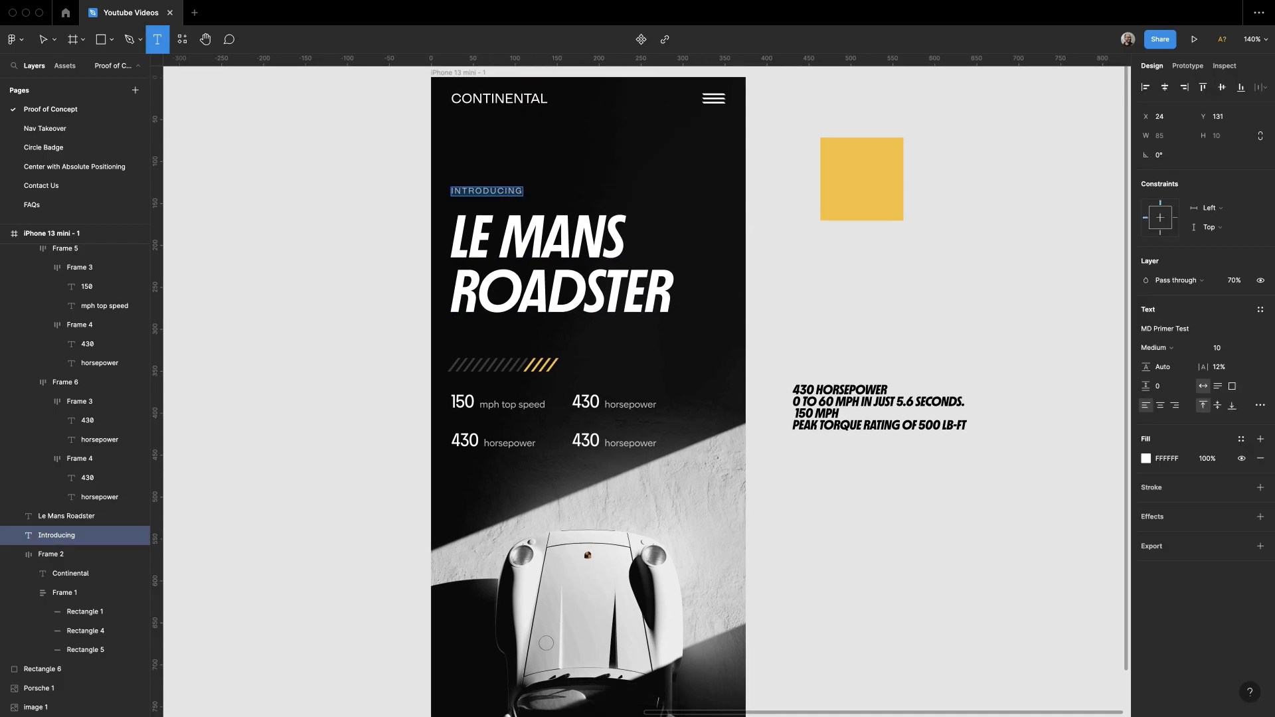
text(The AI)
click(725, 231)
key(t)
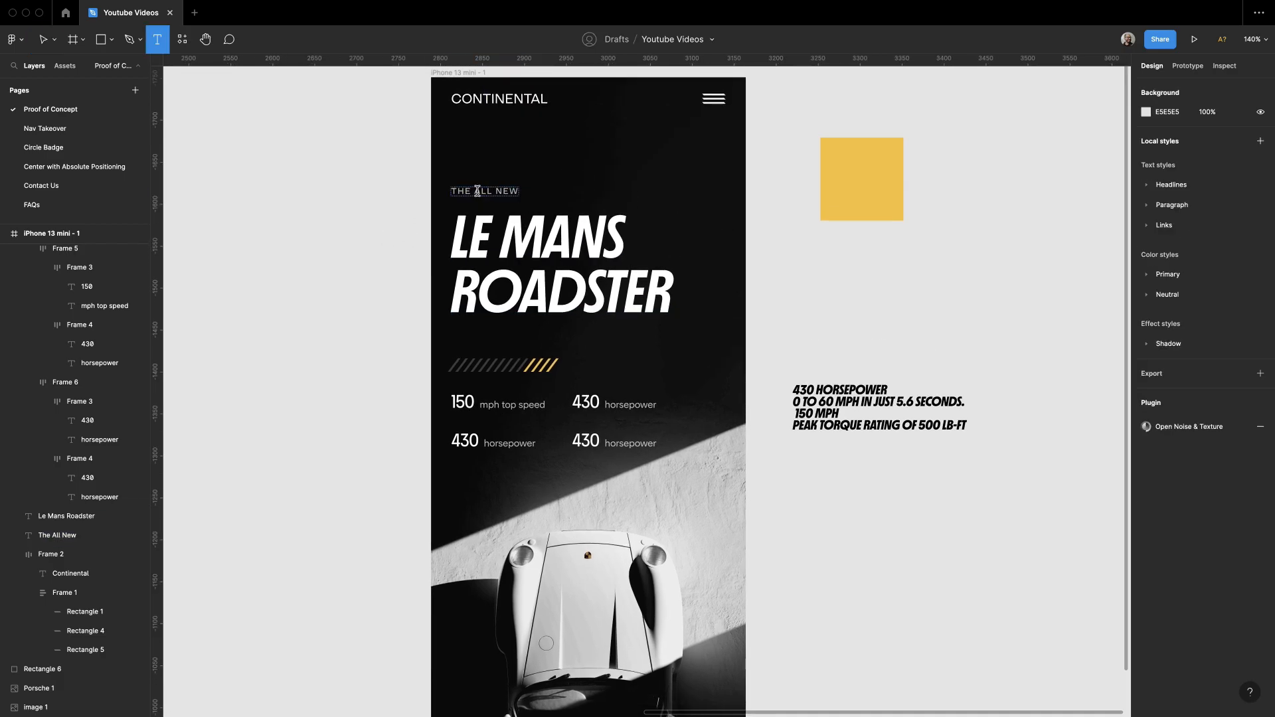
drag(474, 191, 567, 196)
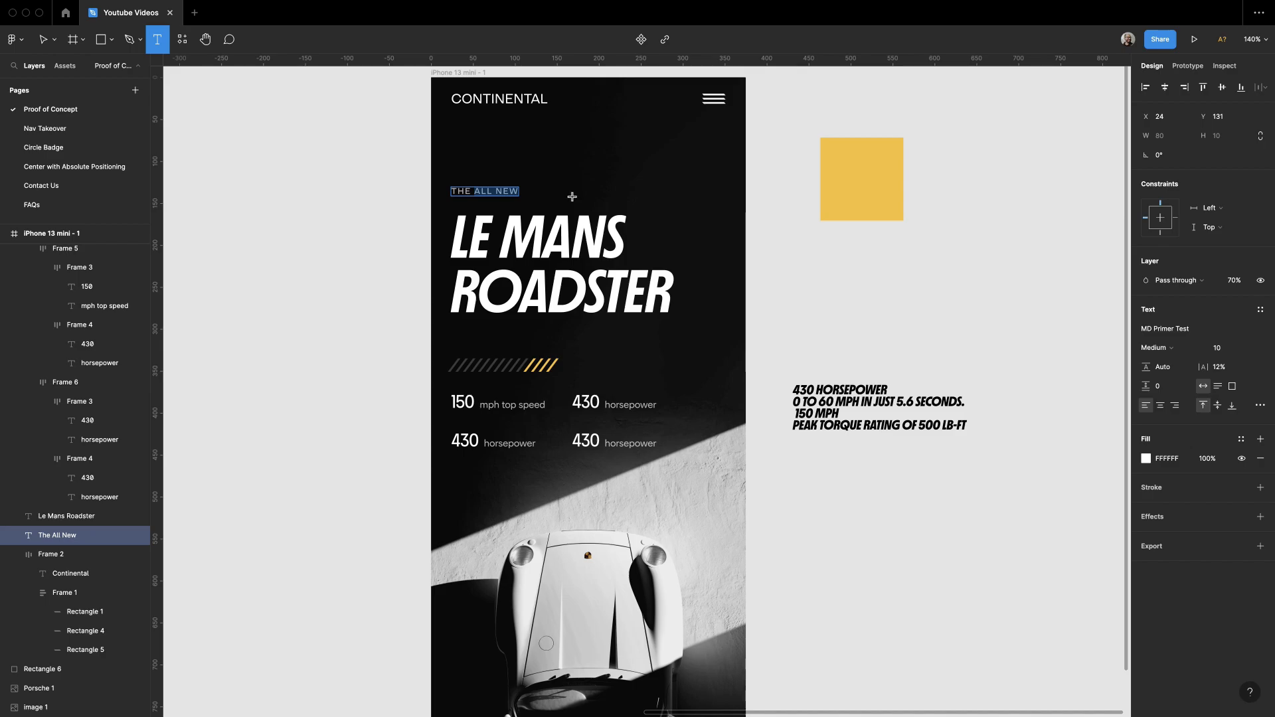
click(819, 279)
drag(819, 279, 842, 295)
Step: Change the first spec in the lower row to "500" with the label "lb-ft peak torque rating"
scroll(841, 295, down, 3)
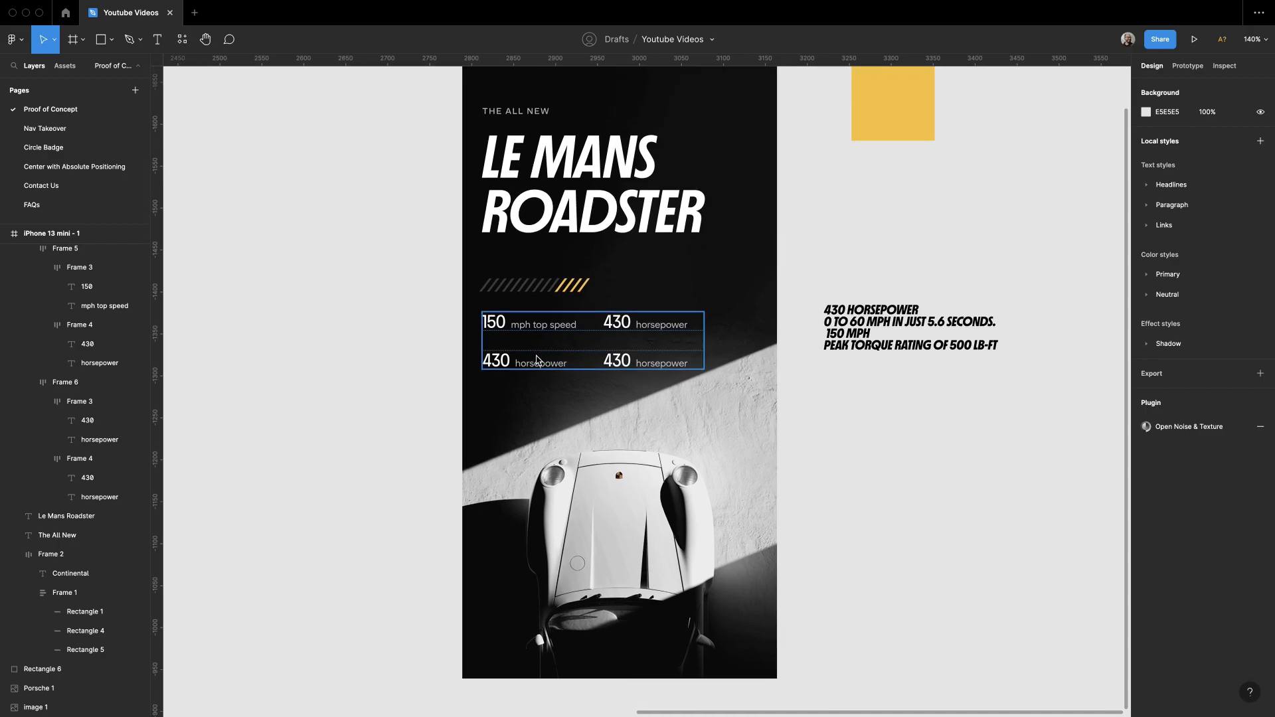
double_click(498, 361)
text(500lb)
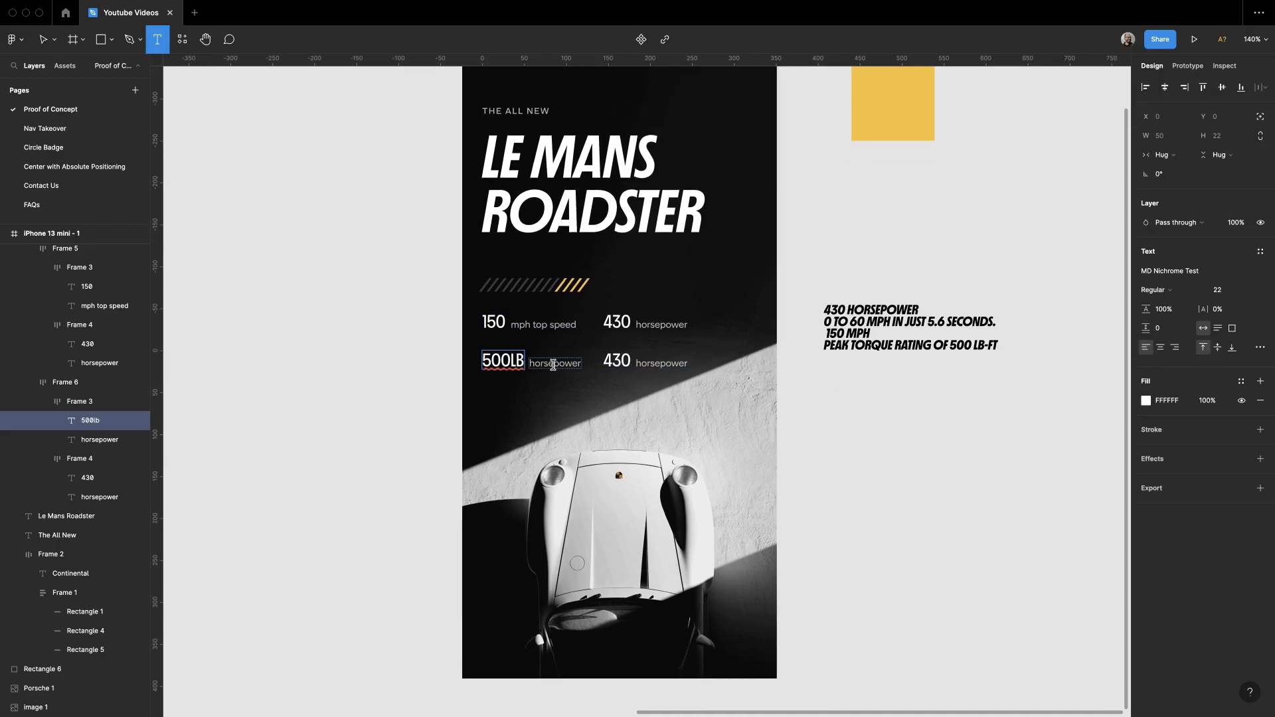
double_click(553, 365)
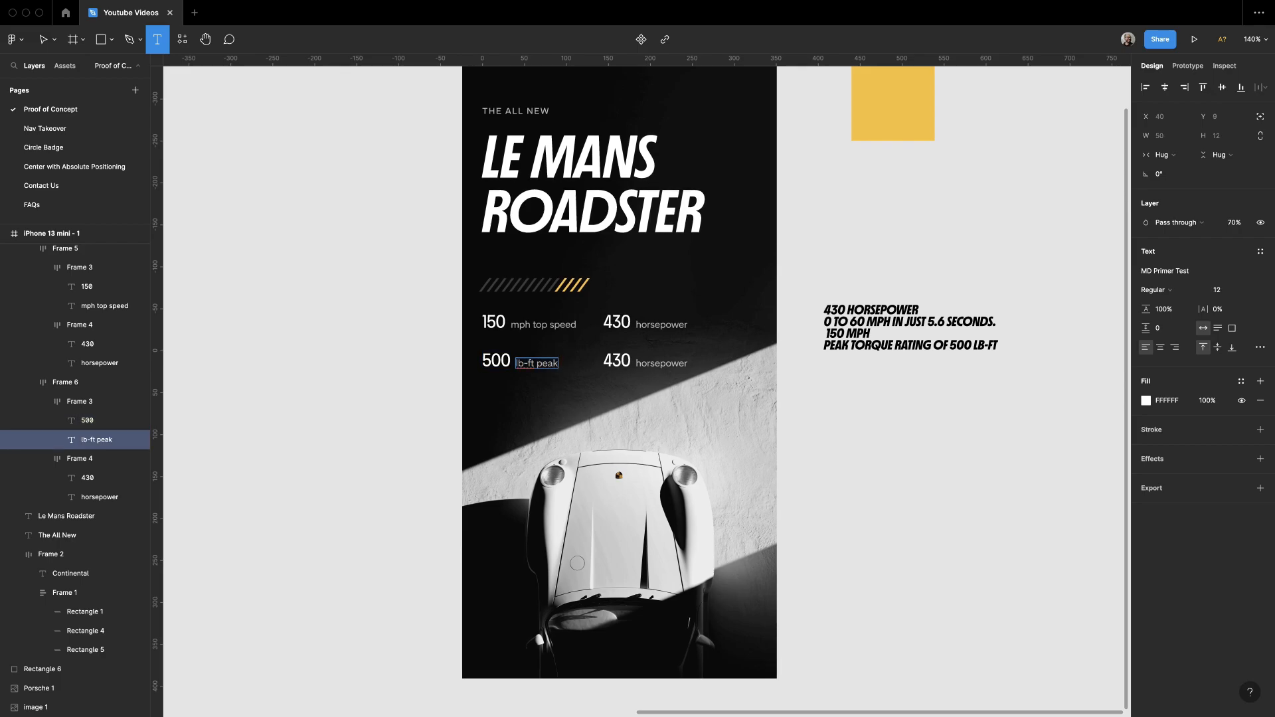
key(Escape)
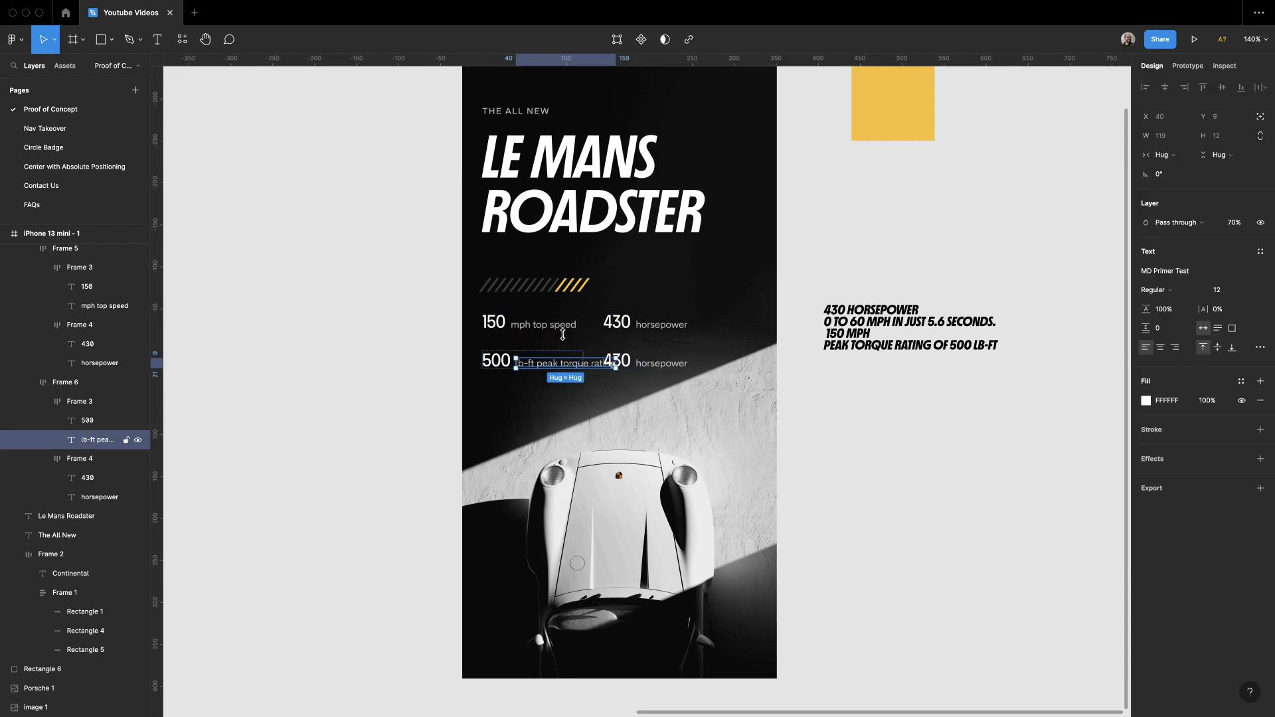
Step: Set the torque rating label's width to fill its container so the text wraps beside the 500
key(alt+super+a)
click(1158, 156)
click(1164, 176)
click(933, 425)
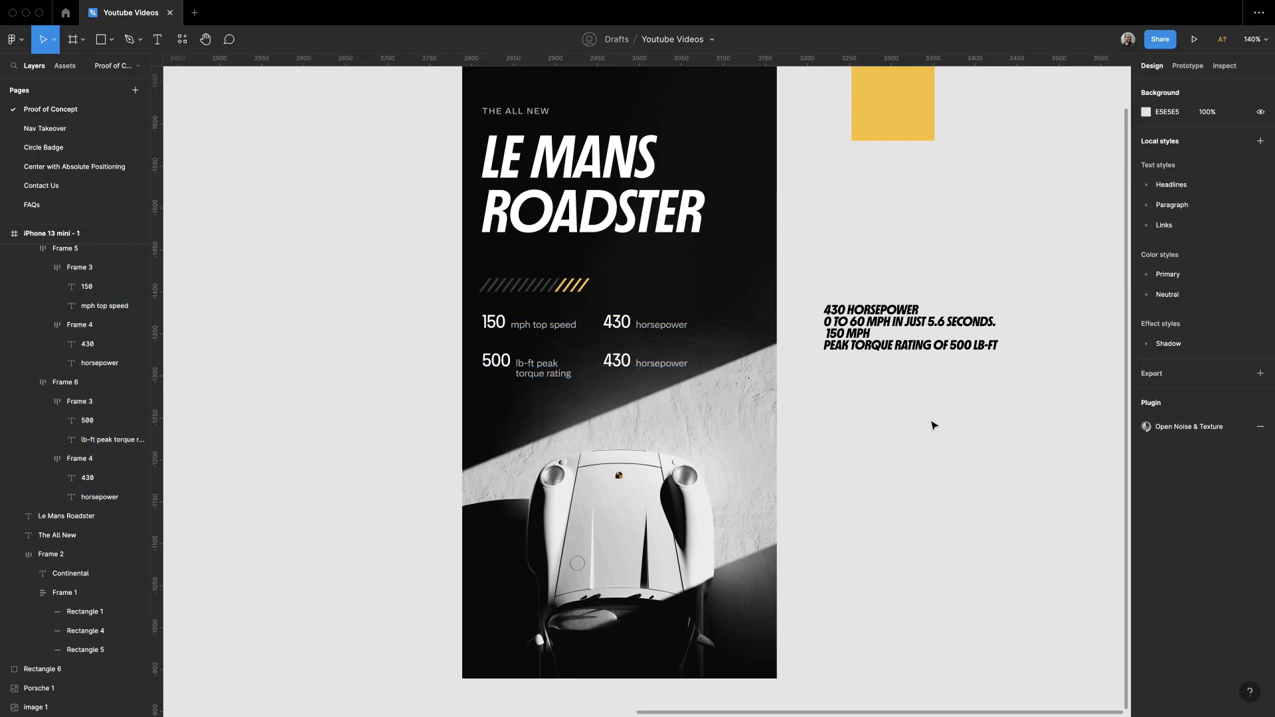
Step: Delete the second spec, 430 horsepower, from the lower row of the grid
drag(851, 449, 812, 490)
click(871, 377)
click(624, 441)
click(623, 413)
double_click(622, 413)
key(BackSpace)
Step: Set the vertical spacing between the two spec rows to 16
click(638, 431)
click(1170, 282)
text(16)
key(Return)
click(919, 305)
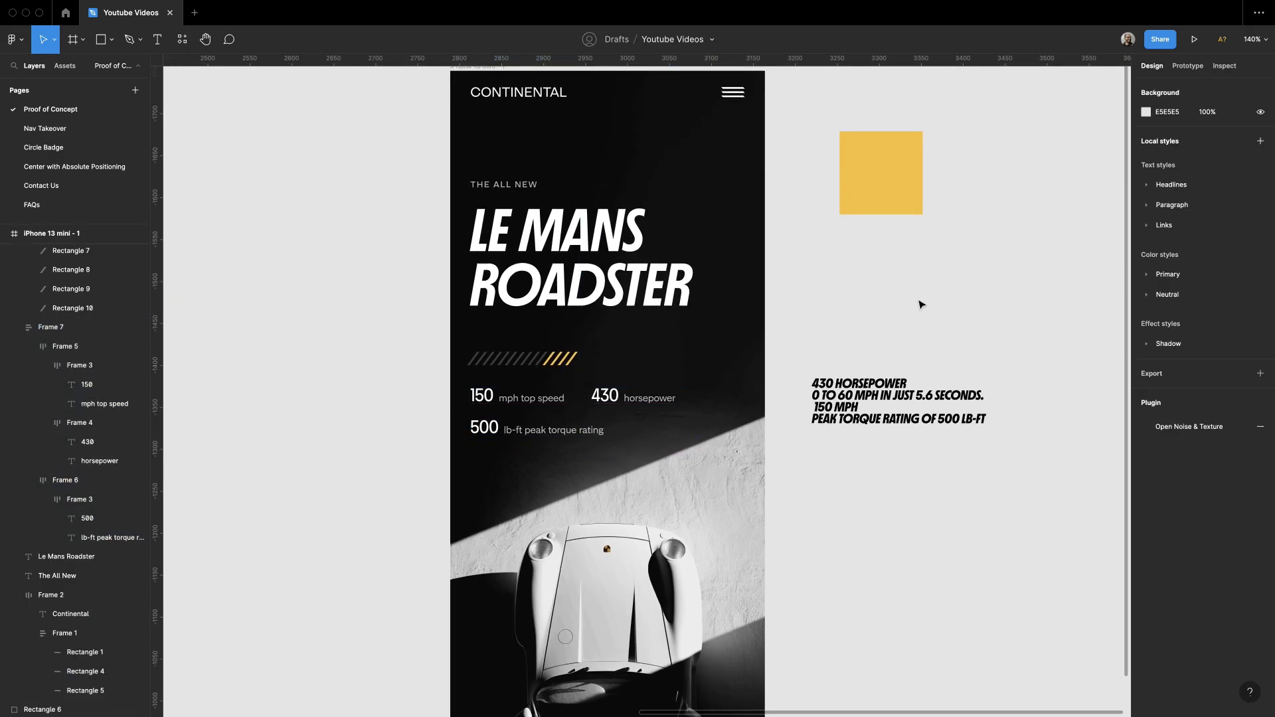
Step: Delete the black reference text listing the car's specs beside the phone frame
click(648, 402)
key(alt)
drag(830, 337, 893, 440)
key(BackSpace)
Step: Move the intro label, headline, stripe row and spec stack up together so the headline sits at Y 133
key(minus)
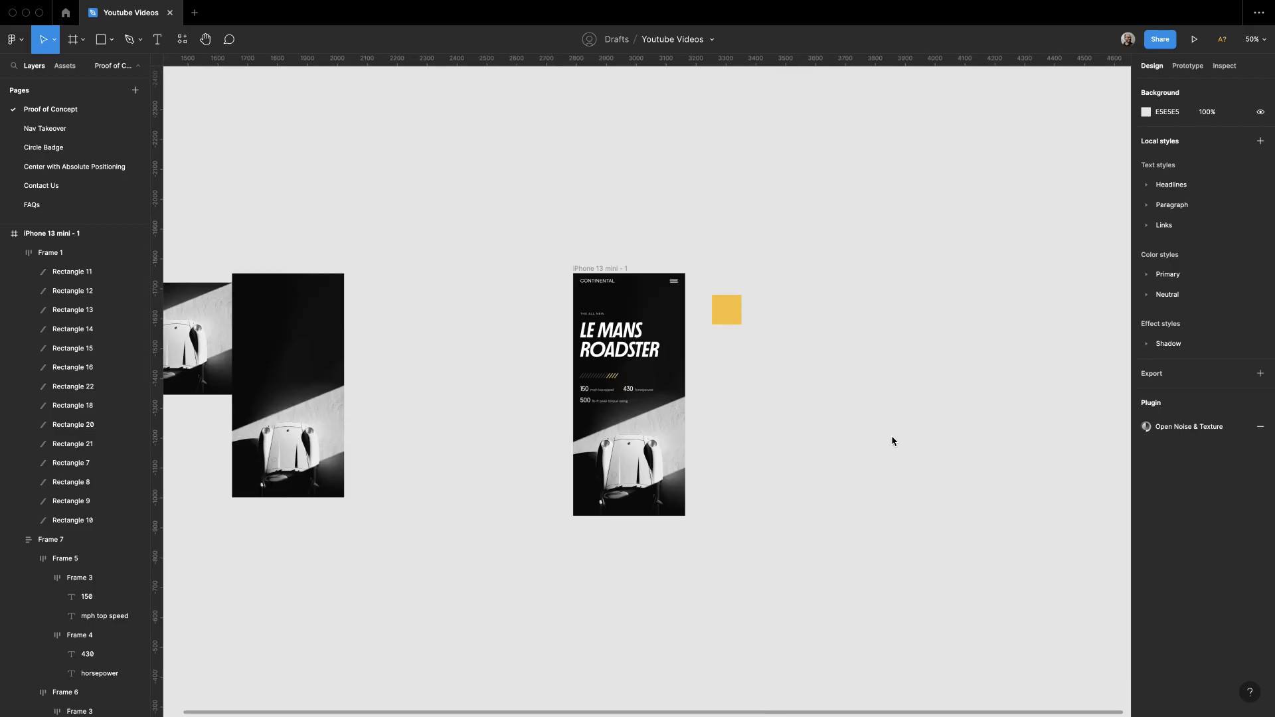
drag(615, 370, 626, 356)
scroll(704, 376, up, 5)
drag(753, 424, 791, 412)
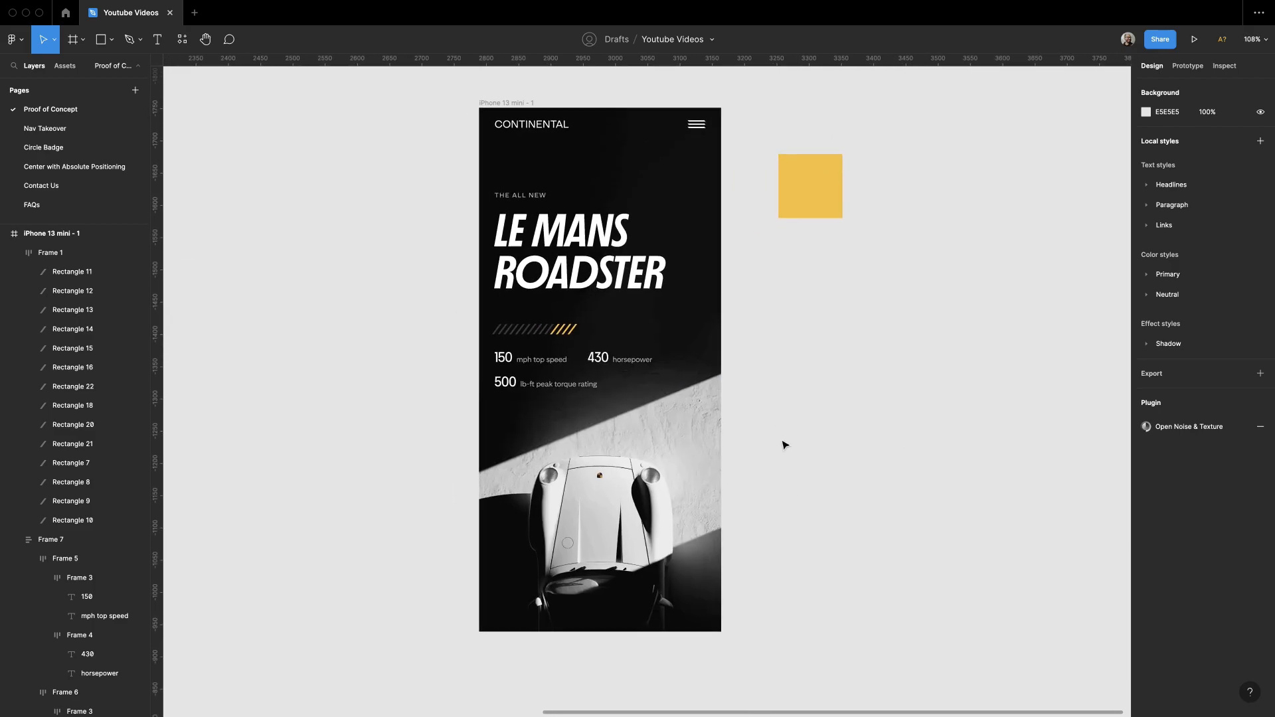
drag(786, 458, 798, 446)
scroll(796, 446, up, 1)
drag(404, 178, 663, 397)
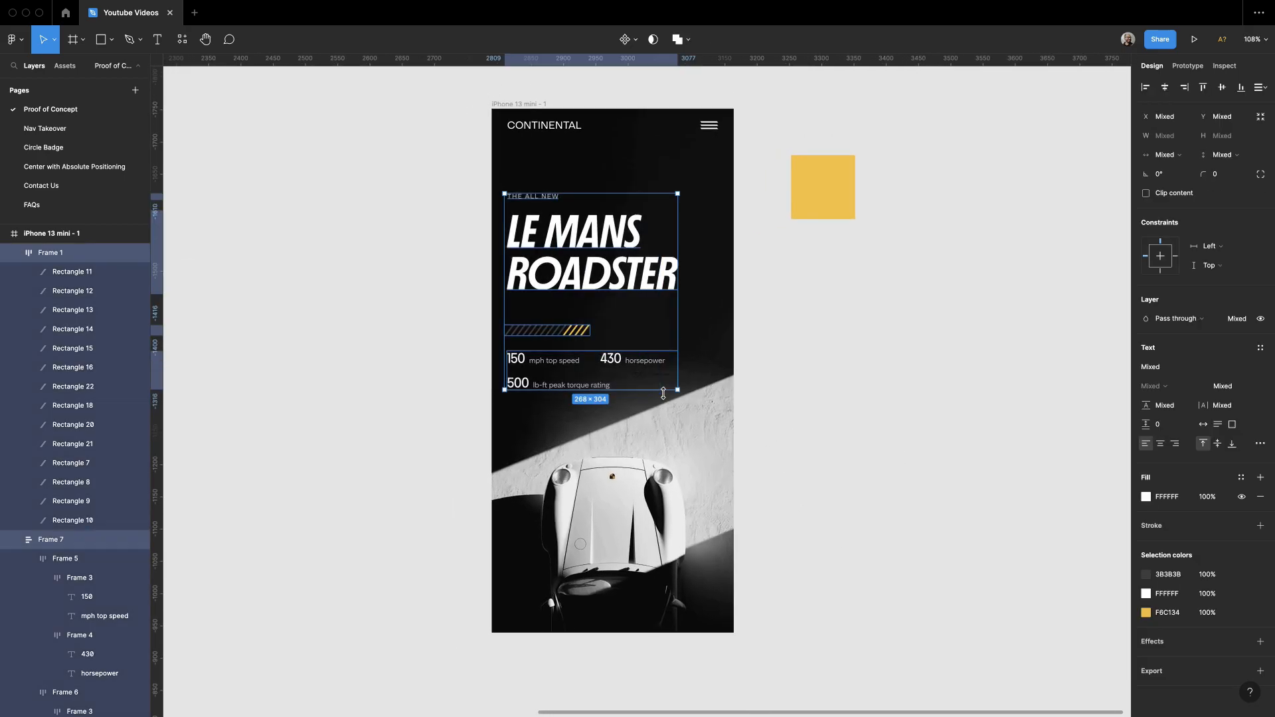
key(shift+Up)
key(shift+Up)
key(shift+Up)
click(826, 367)
drag(825, 389, 824, 374)
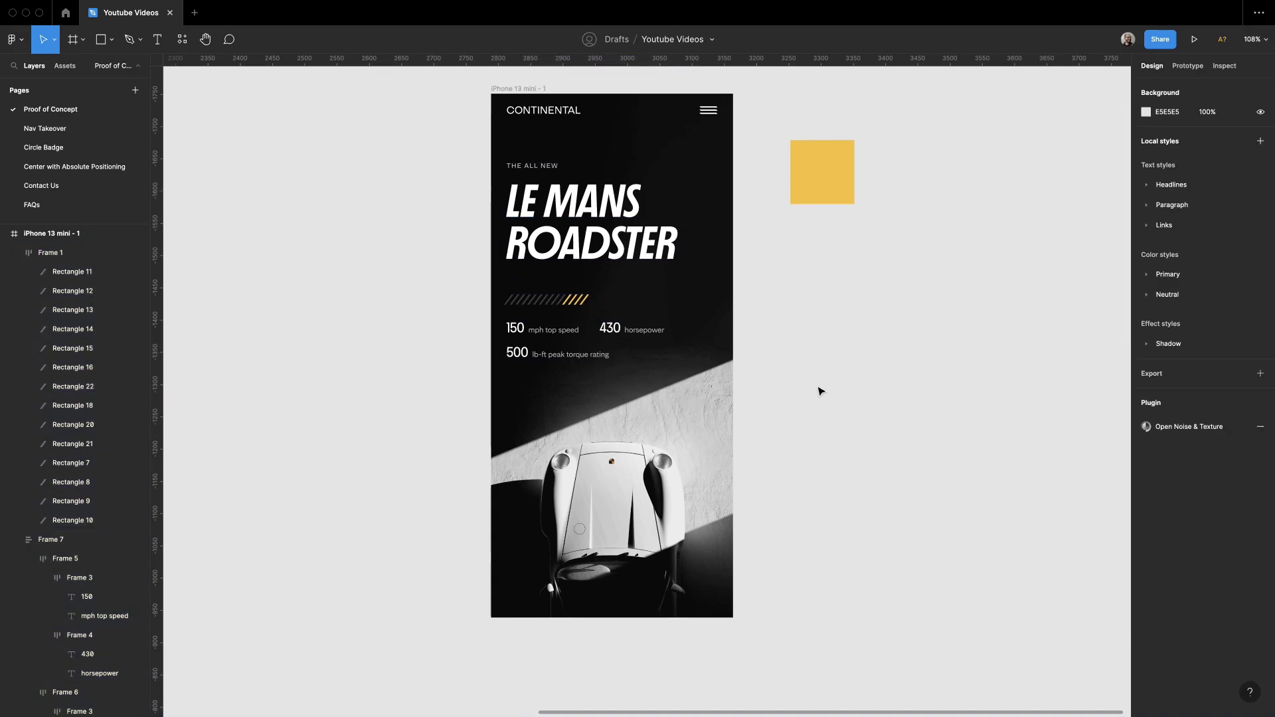
Step: Change the CONTINENTAL header text to the MD Nichrome Test font in the Dark weight
super+click(551, 112)
click(1196, 271)
text(MD )
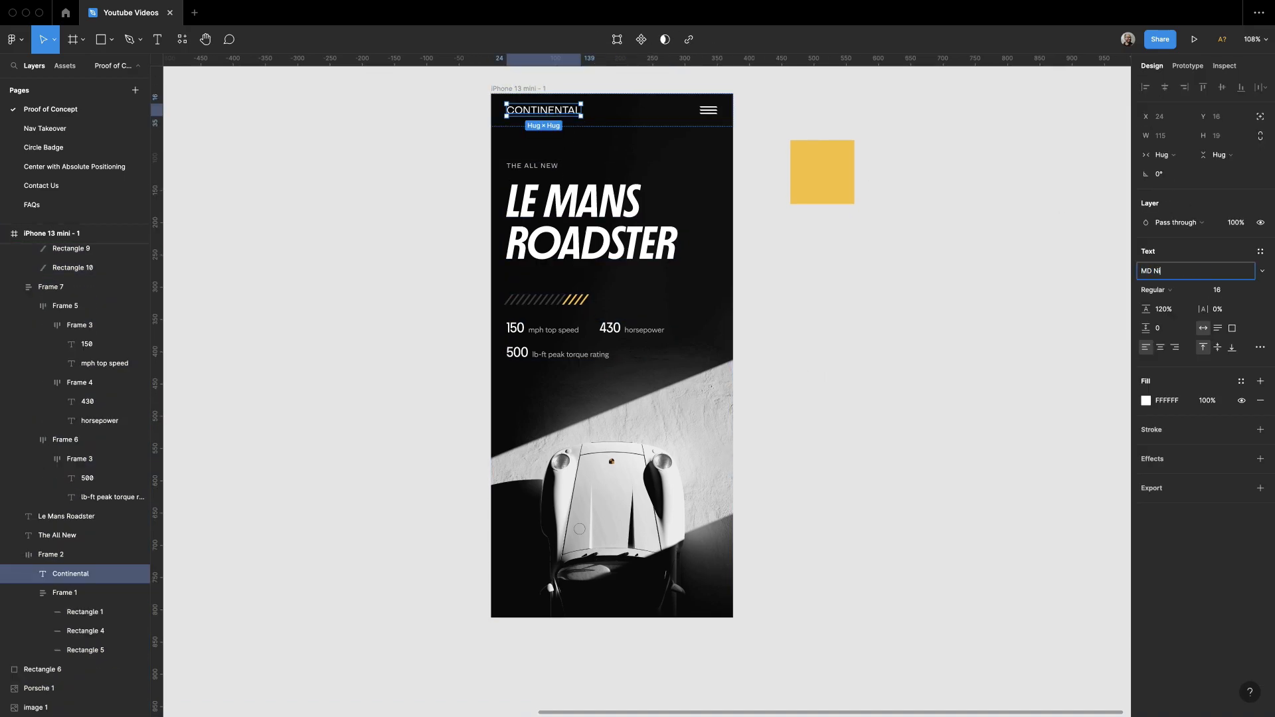
text(Ni)
key(Return)
key(Tab)
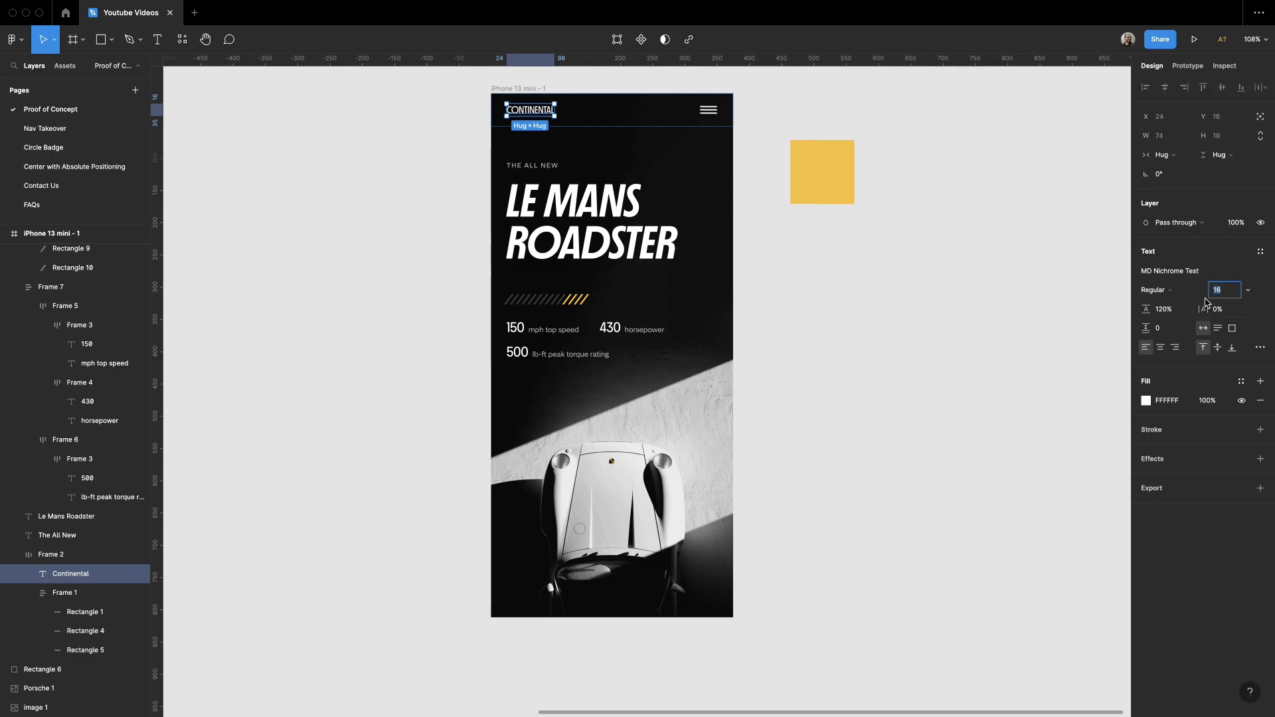
click(1167, 290)
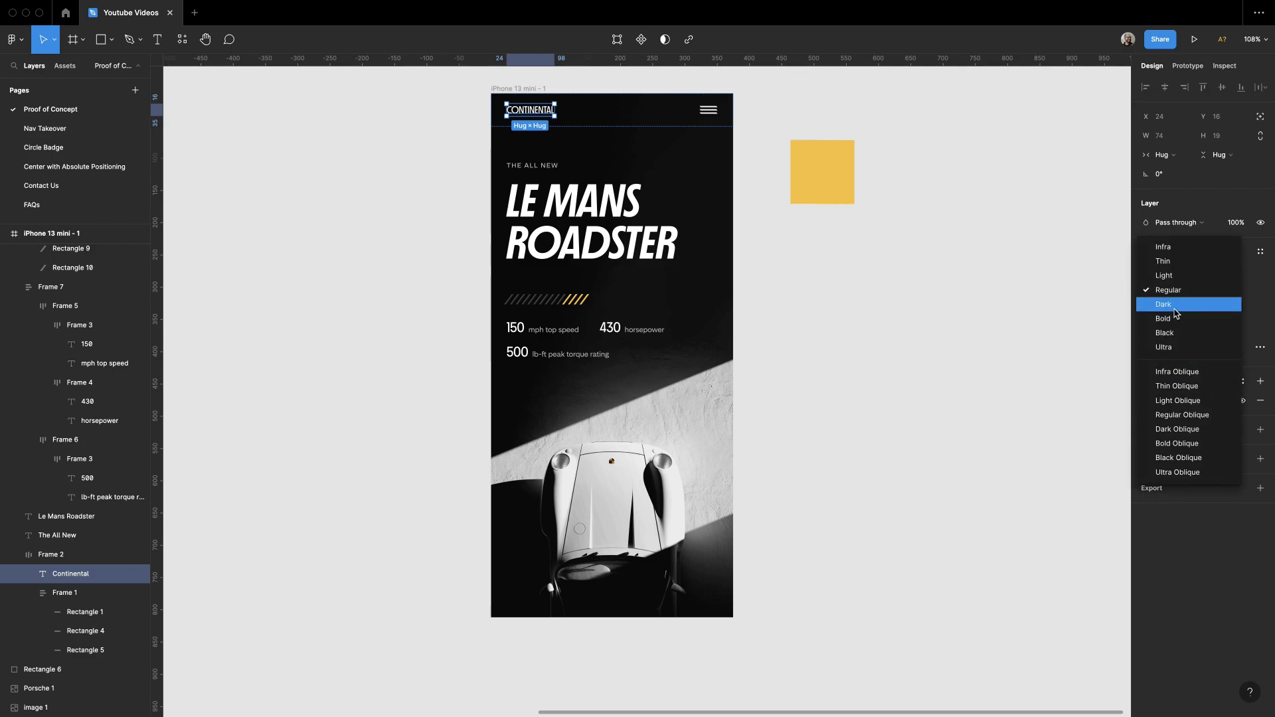
click(1172, 306)
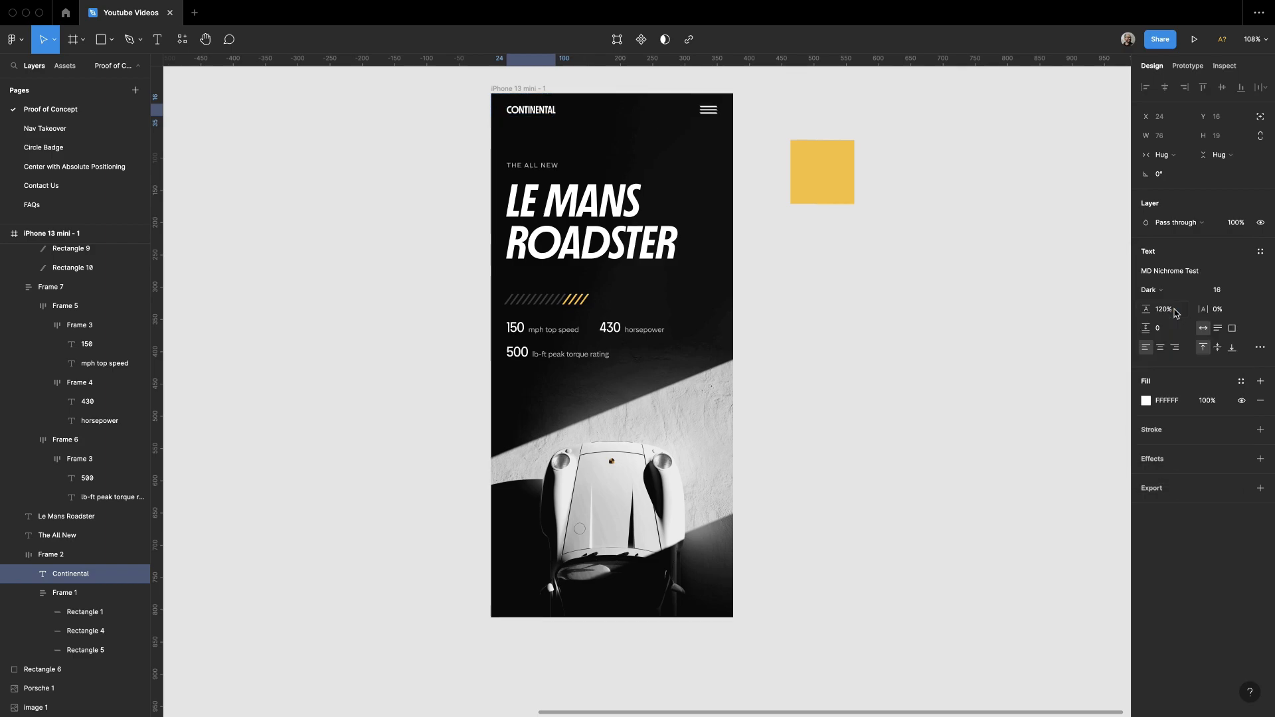
Step: Try a letter spacing of 2% on the CONTINENTAL header text and reset it to 0%
click(1218, 308)
text(2)
key(Return)
key(Up)
text(0)
key(Return)
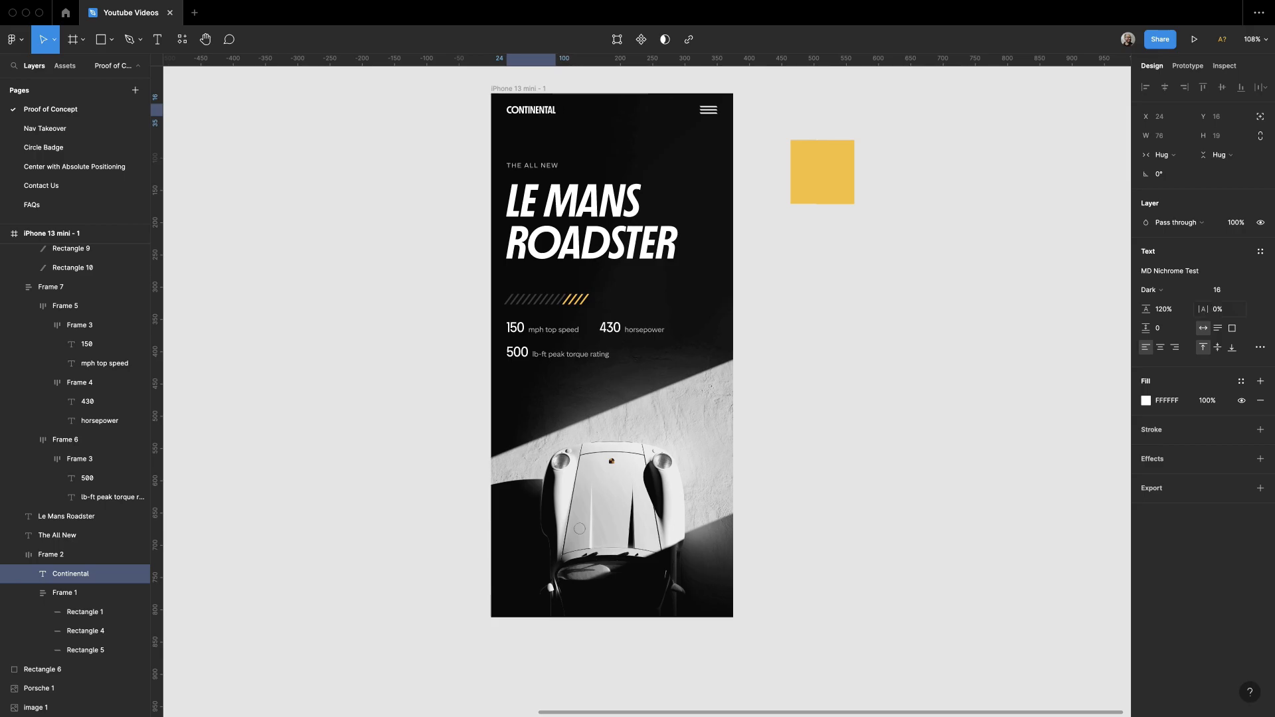
Step: Review the whole phone screen and check the detailed type settings of the CONTINENTAL header text
click(885, 275)
scroll(885, 278, up, 2)
key(z)
drag(434, 102, 834, 666)
key(space)
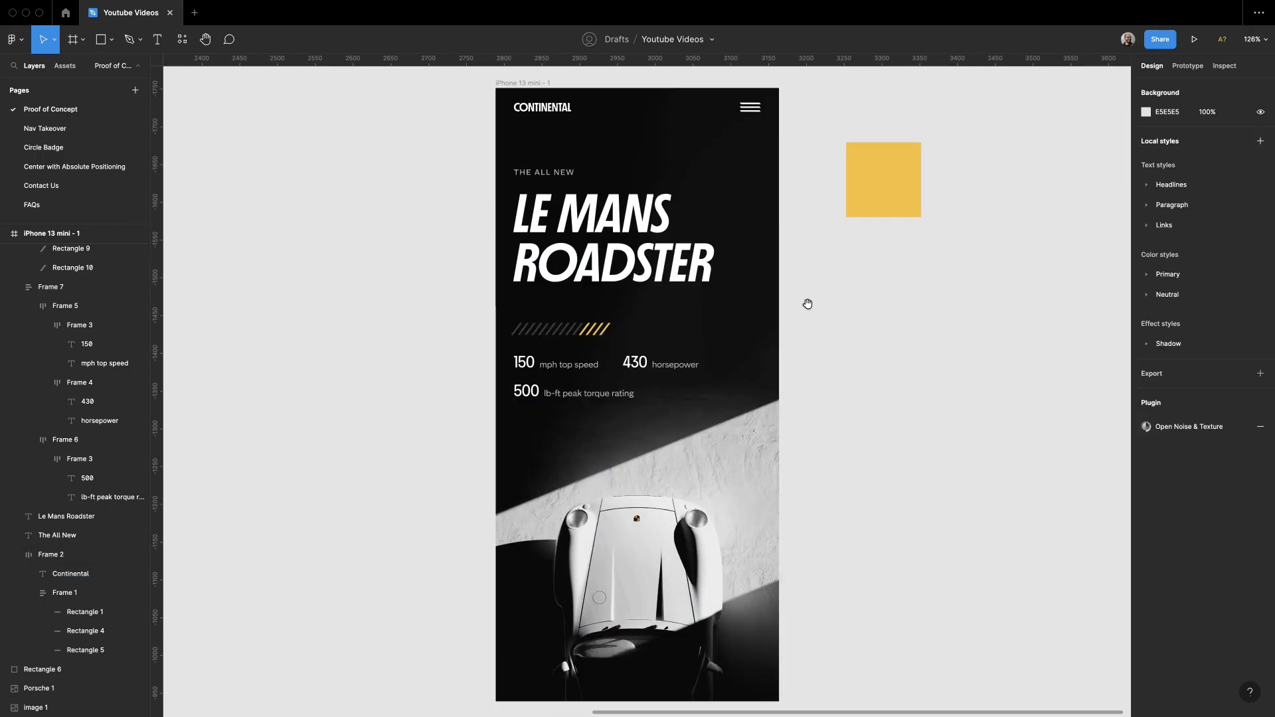
drag(821, 277, 816, 271)
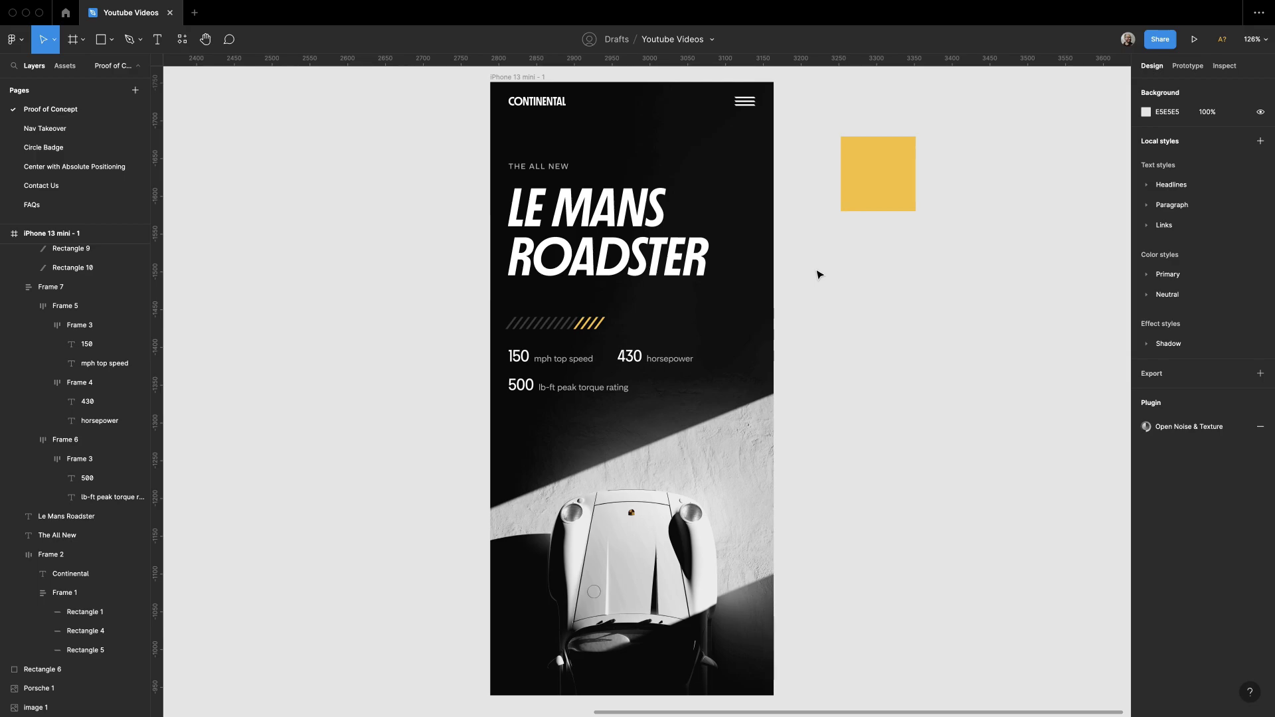
double_click(537, 101)
click(1259, 347)
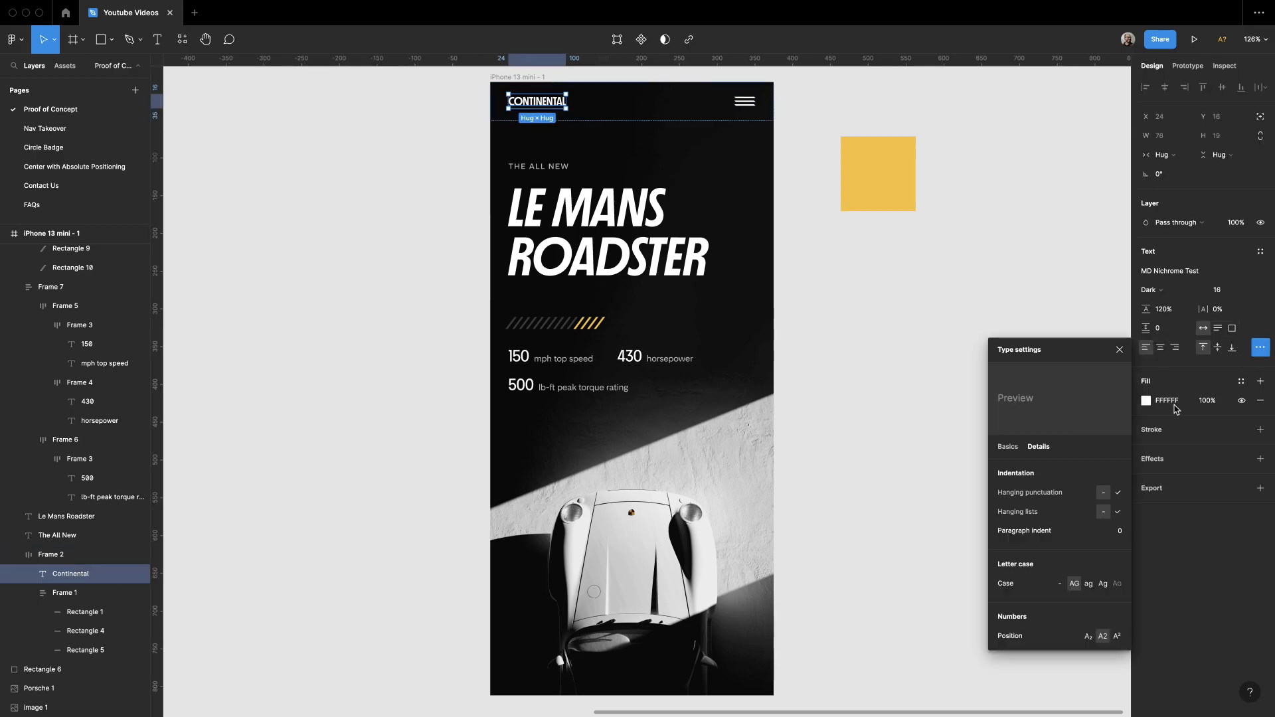
click(883, 436)
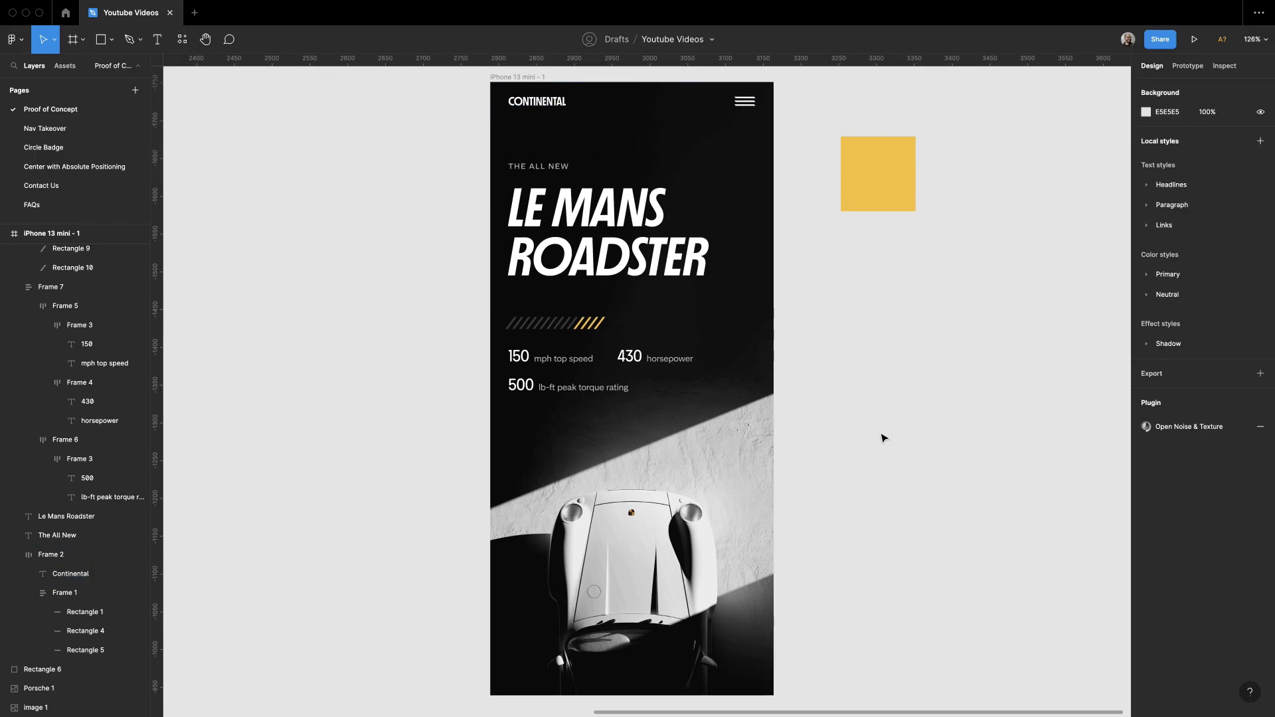
Step: Set the letter case of the Le Mans Roadster headline to as typed instead of uppercase
drag(864, 424, 859, 414)
key(t)
drag(537, 200, 523, 197)
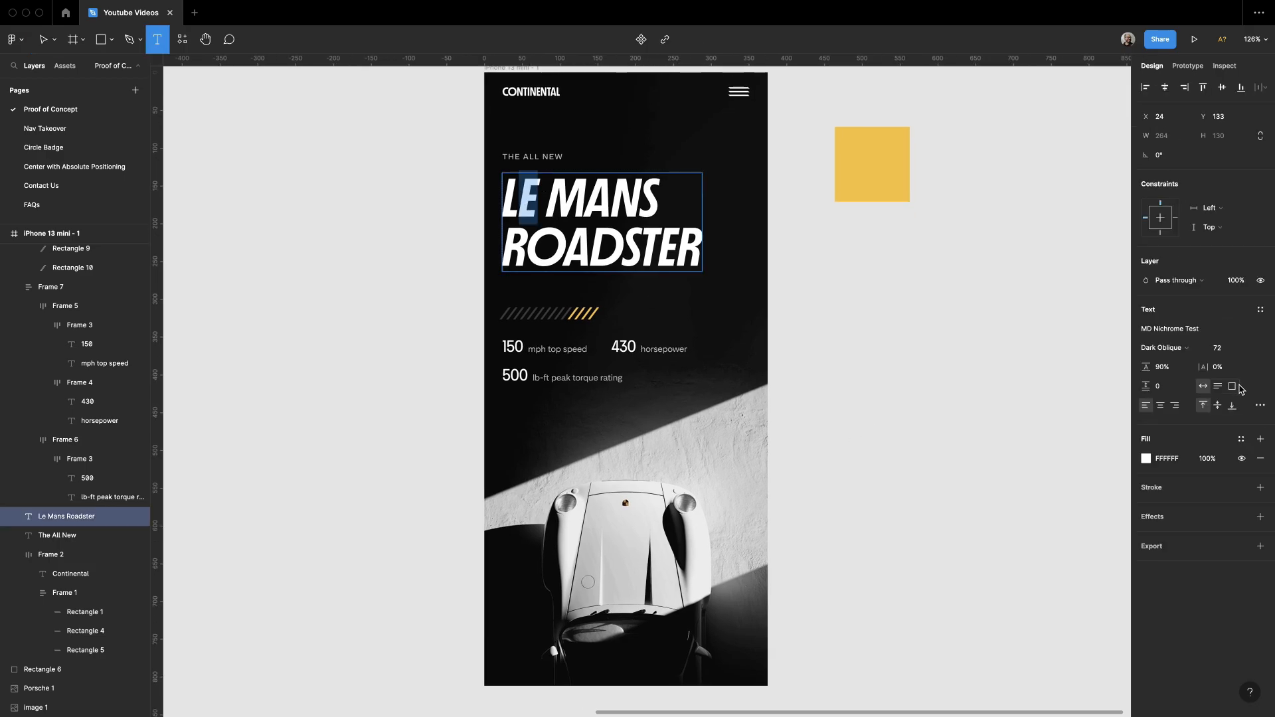
key(Escape)
click(1259, 405)
click(1059, 641)
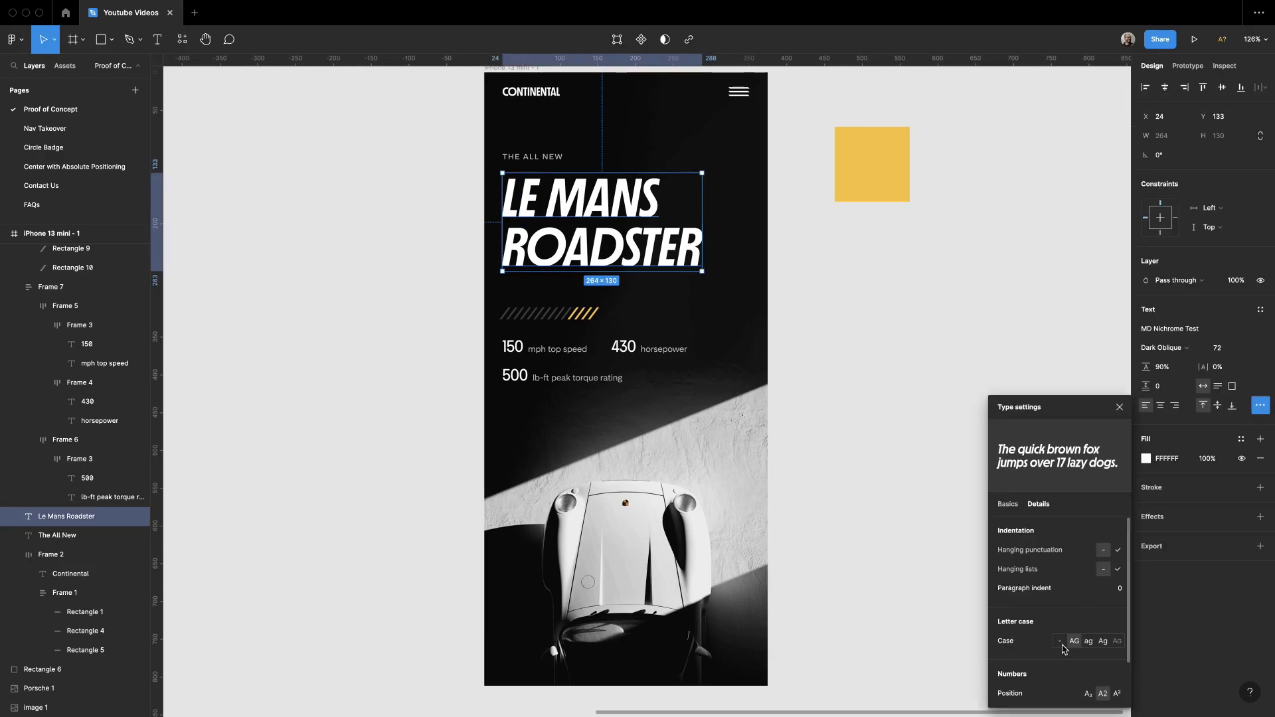
click(877, 404)
Step: Retype the words MANS ROADSTER in the headline text in capital letters, leaving Le as it is
key(t)
double_click(612, 259)
text(ROADS)
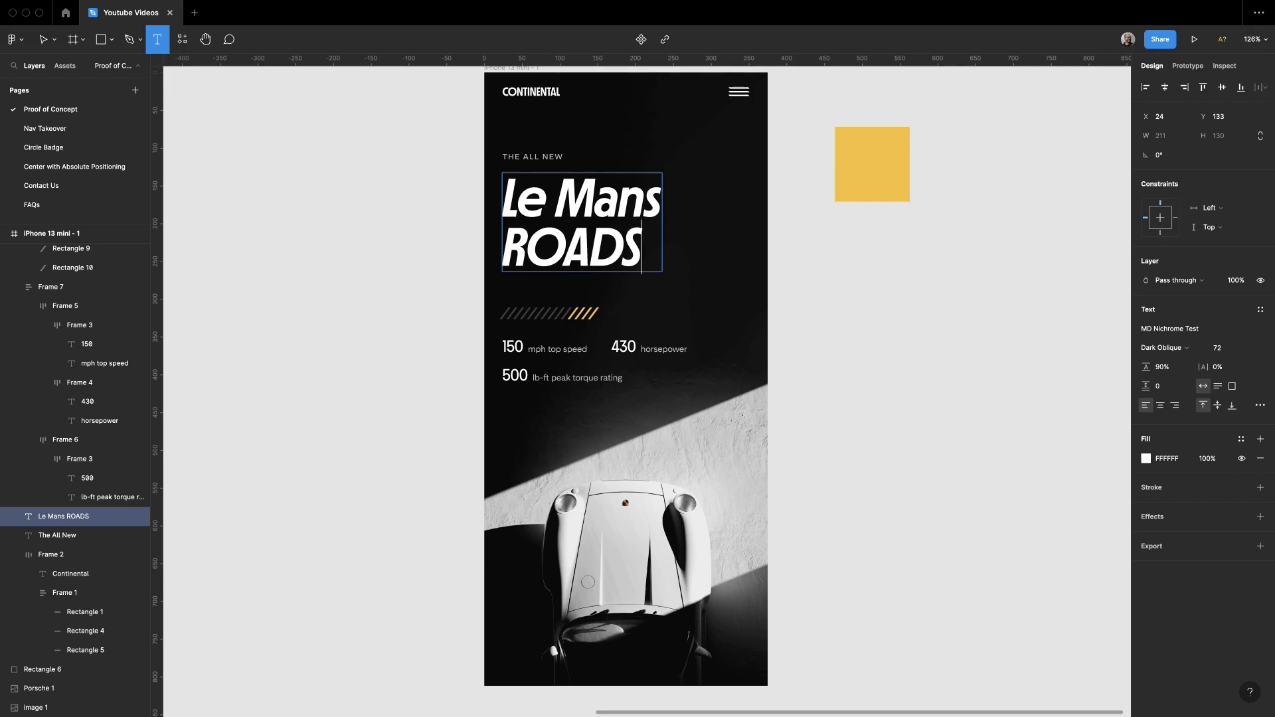
text(TER)
double_click(596, 213)
text(MANS)
key(Escape)
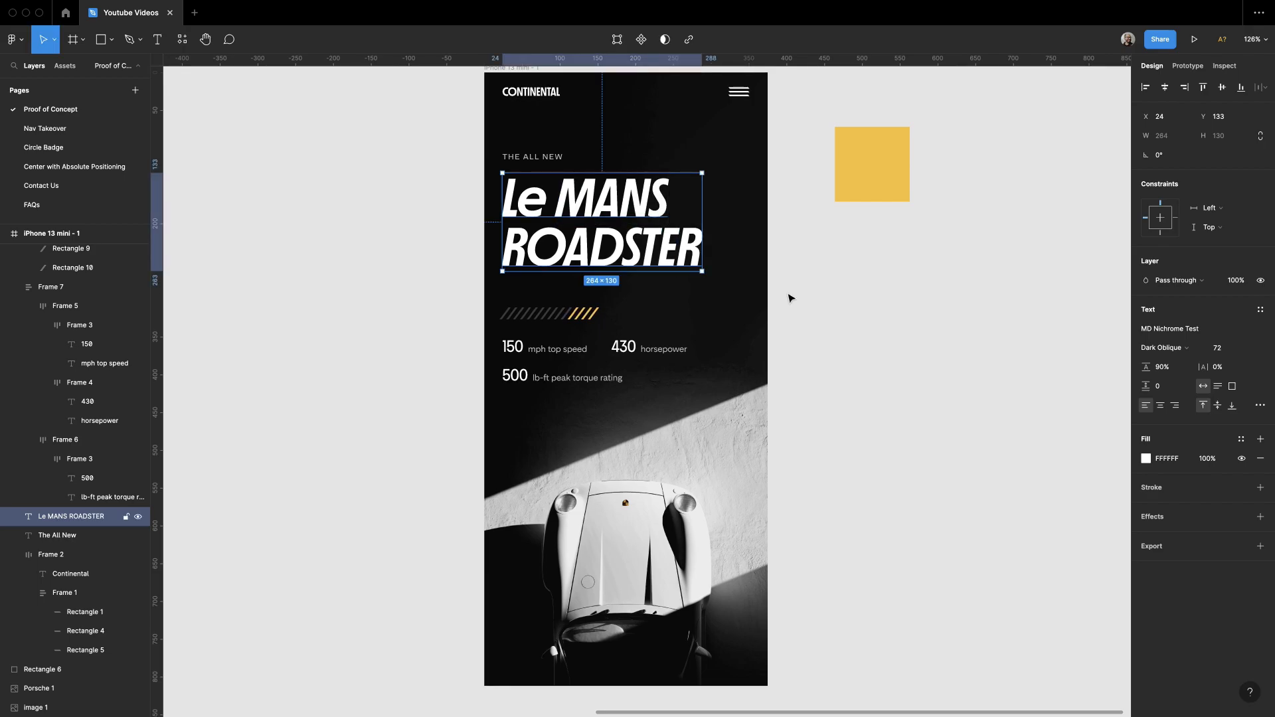
click(831, 330)
scroll(831, 329, down, 2)
scroll(832, 402, up, 4)
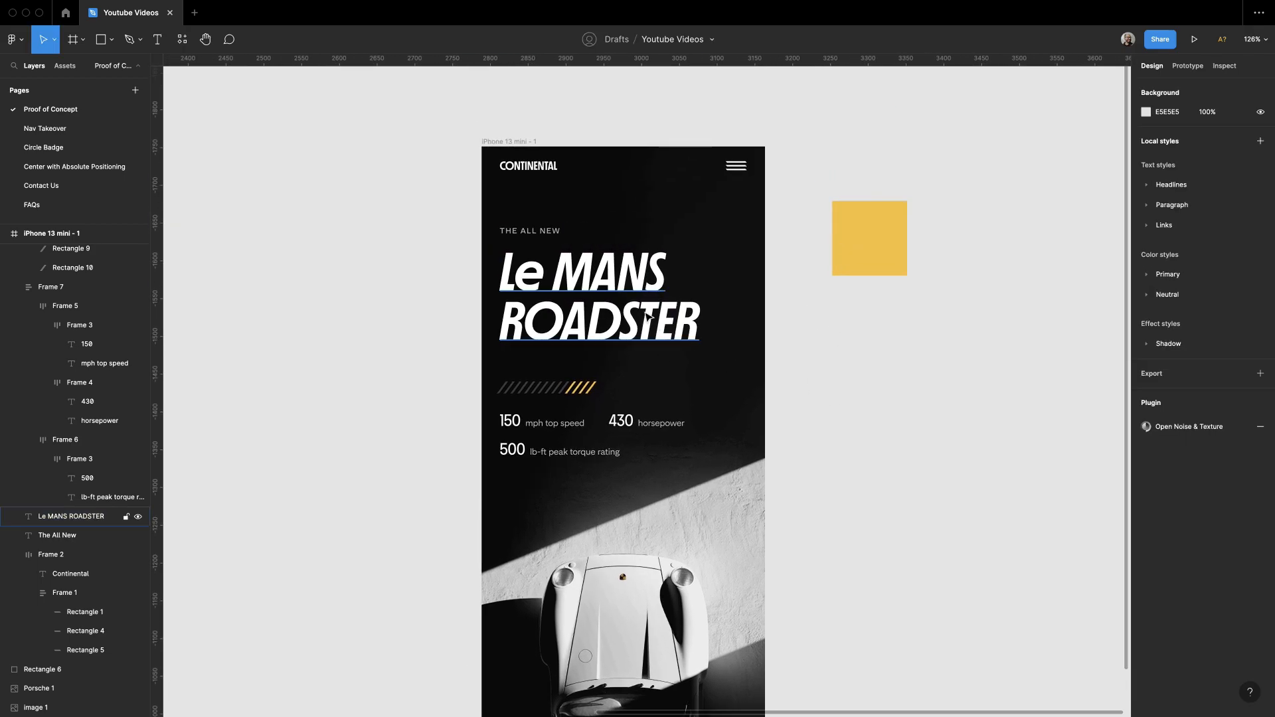
Step: Set the letter case of the Le MANS ROADSTER headline to uppercase in its detailed type settings
click(606, 304)
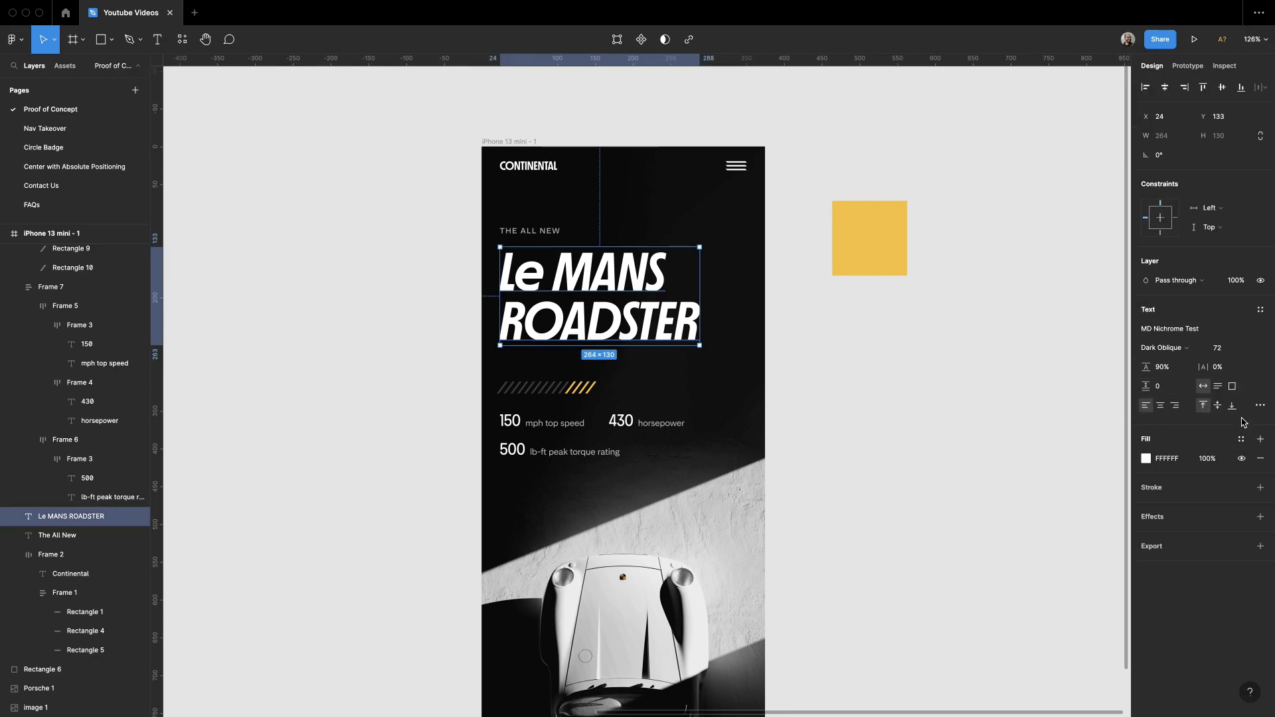
click(1259, 310)
click(1260, 309)
click(1260, 406)
click(1077, 640)
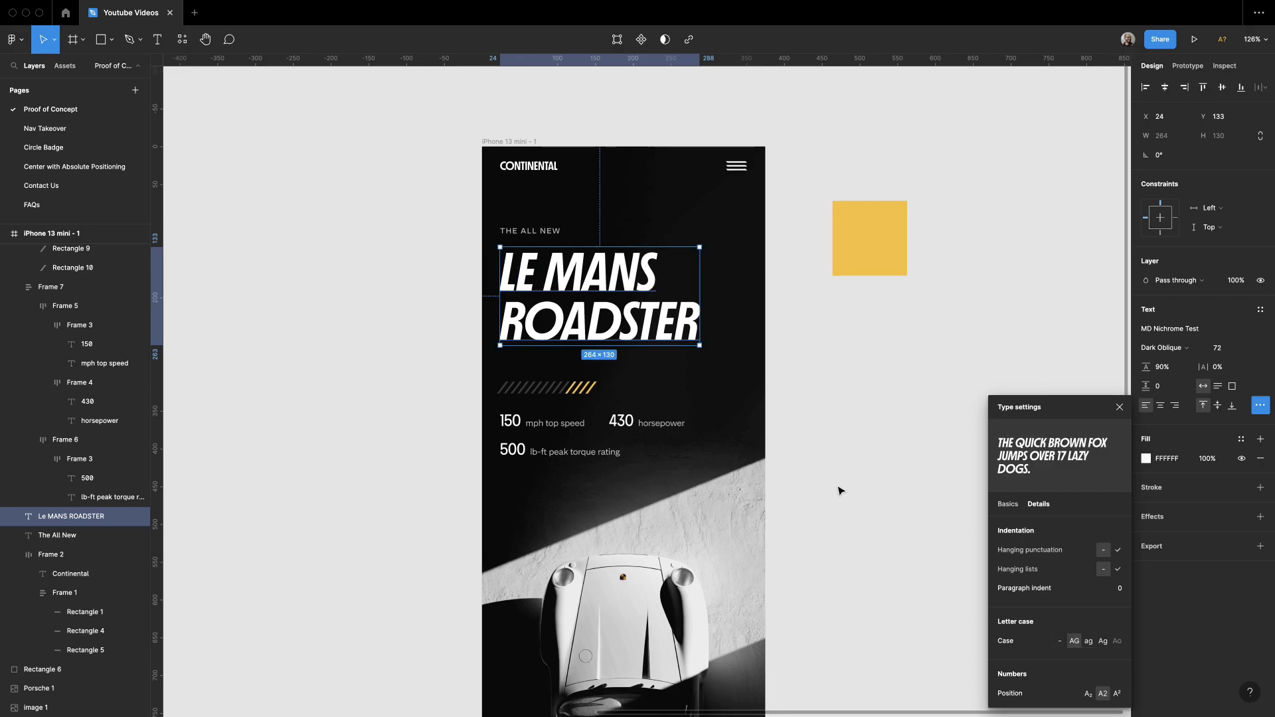
click(840, 490)
scroll(869, 477, down, 2)
scroll(861, 435, up, 2)
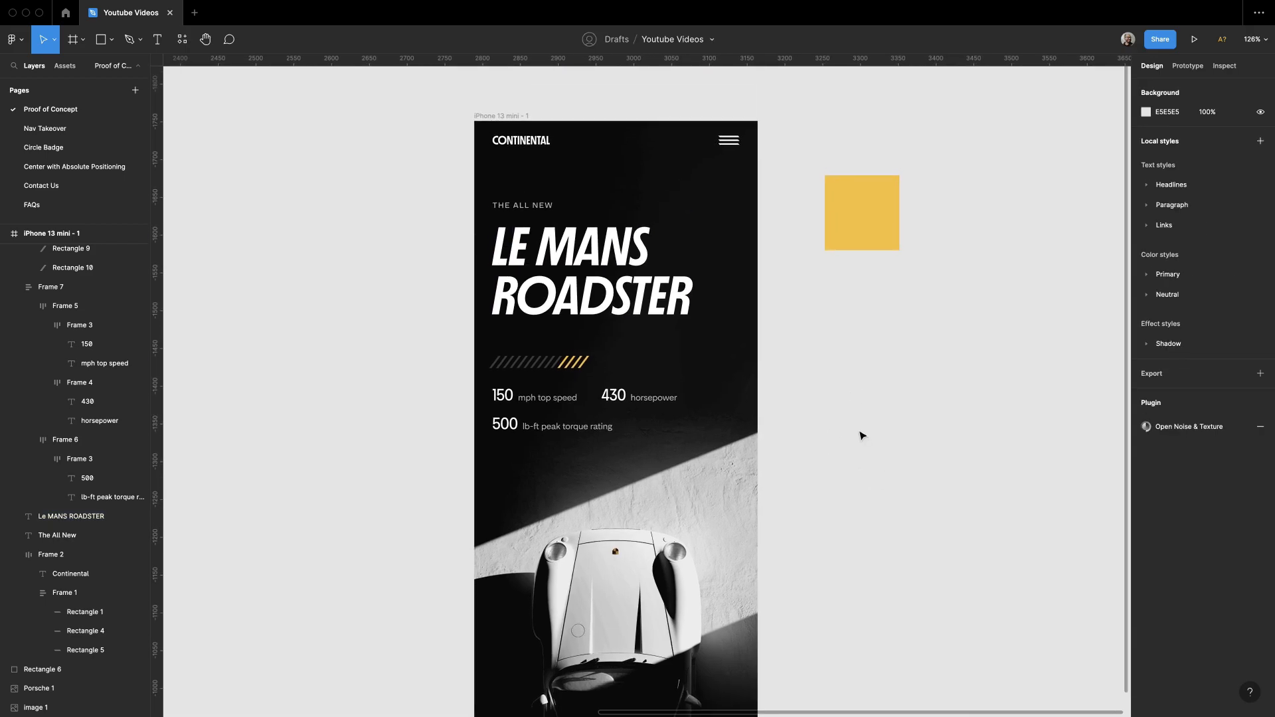
Step: Try the Interstate font in Regular weight on the CONTINENTAL header text
click(541, 147)
click(914, 327)
scroll(907, 329, down, 1)
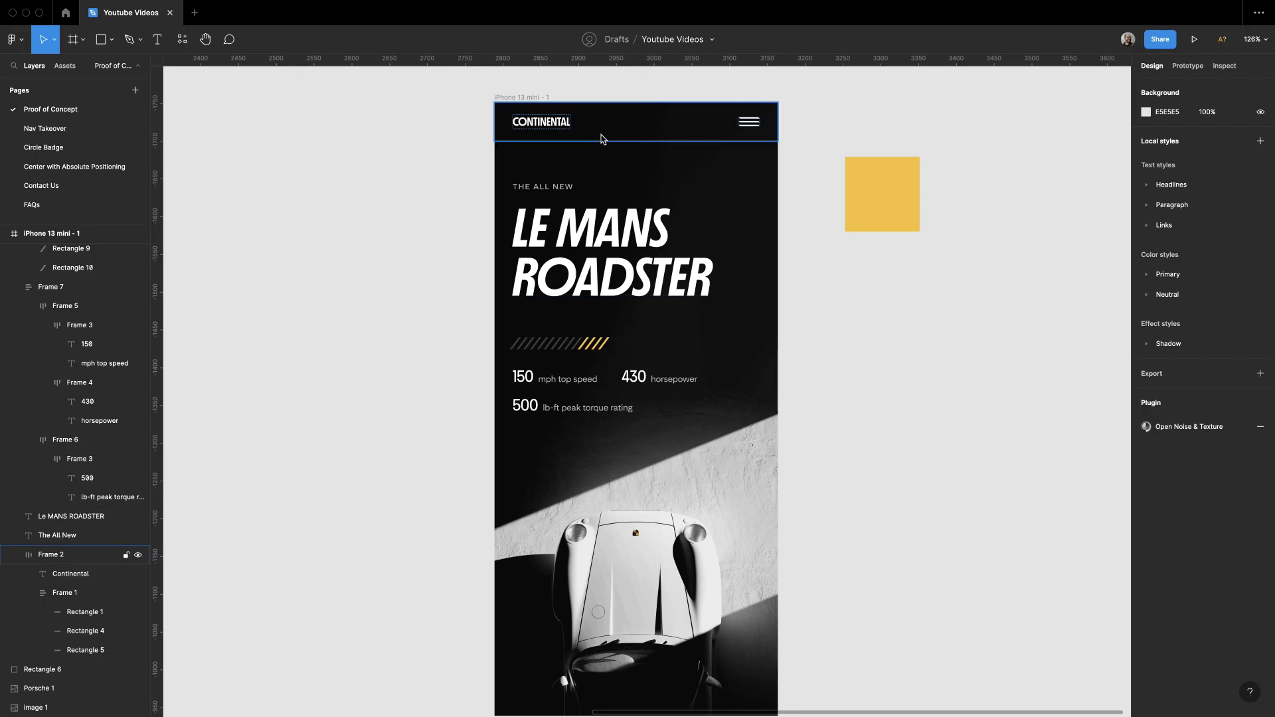
double_click(563, 131)
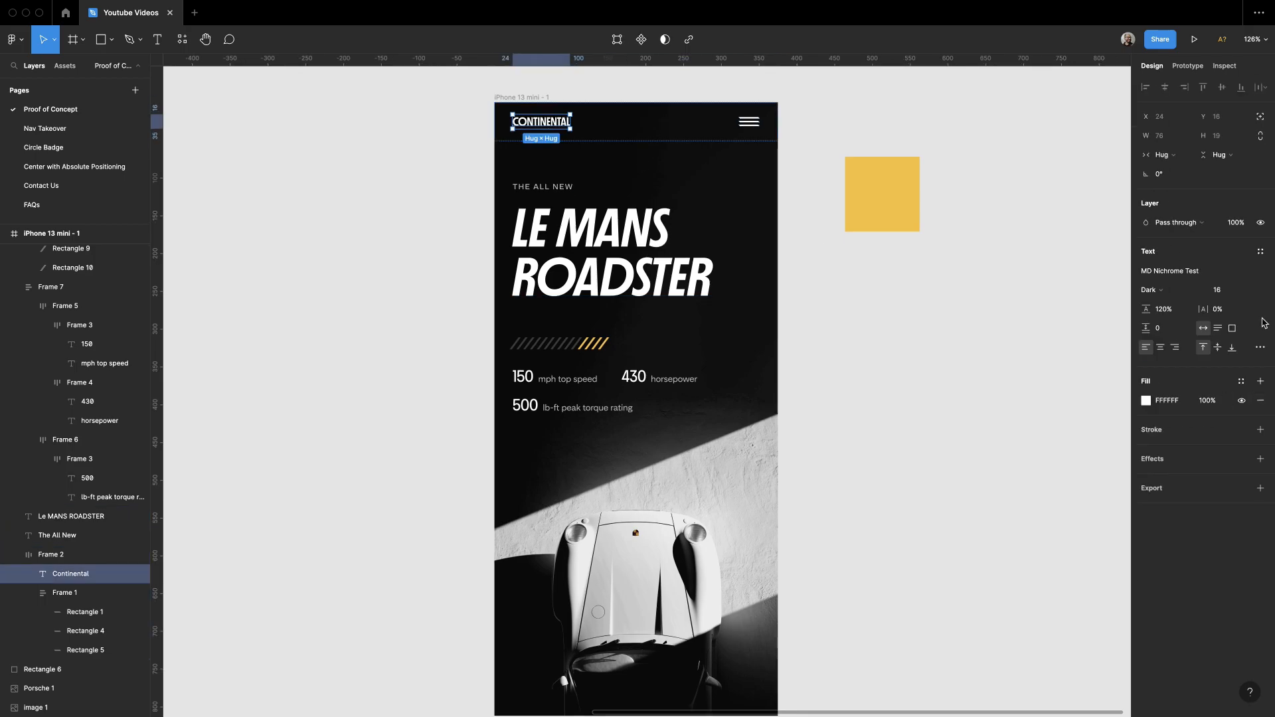
click(968, 305)
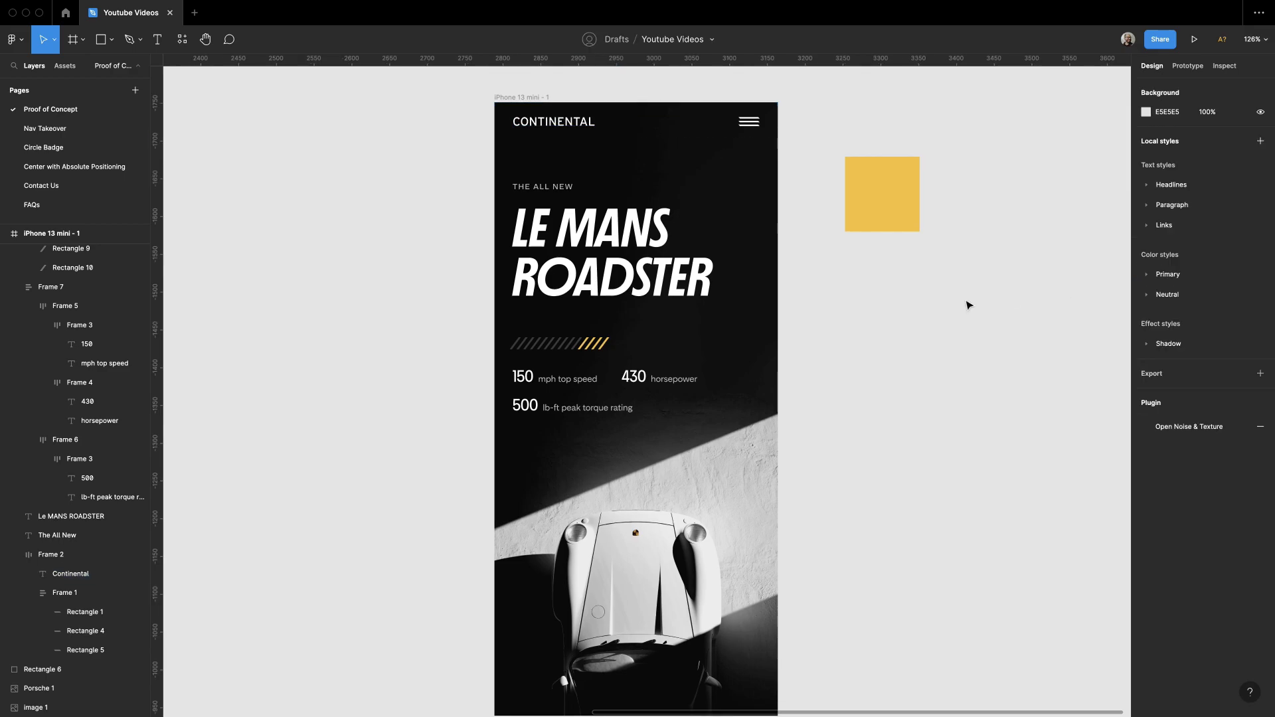
Step: Try the Nib Trial and Cardinal Classic Short fonts on the CONTINENTAL header text
scroll(524, 153, up, 5)
double_click(490, 214)
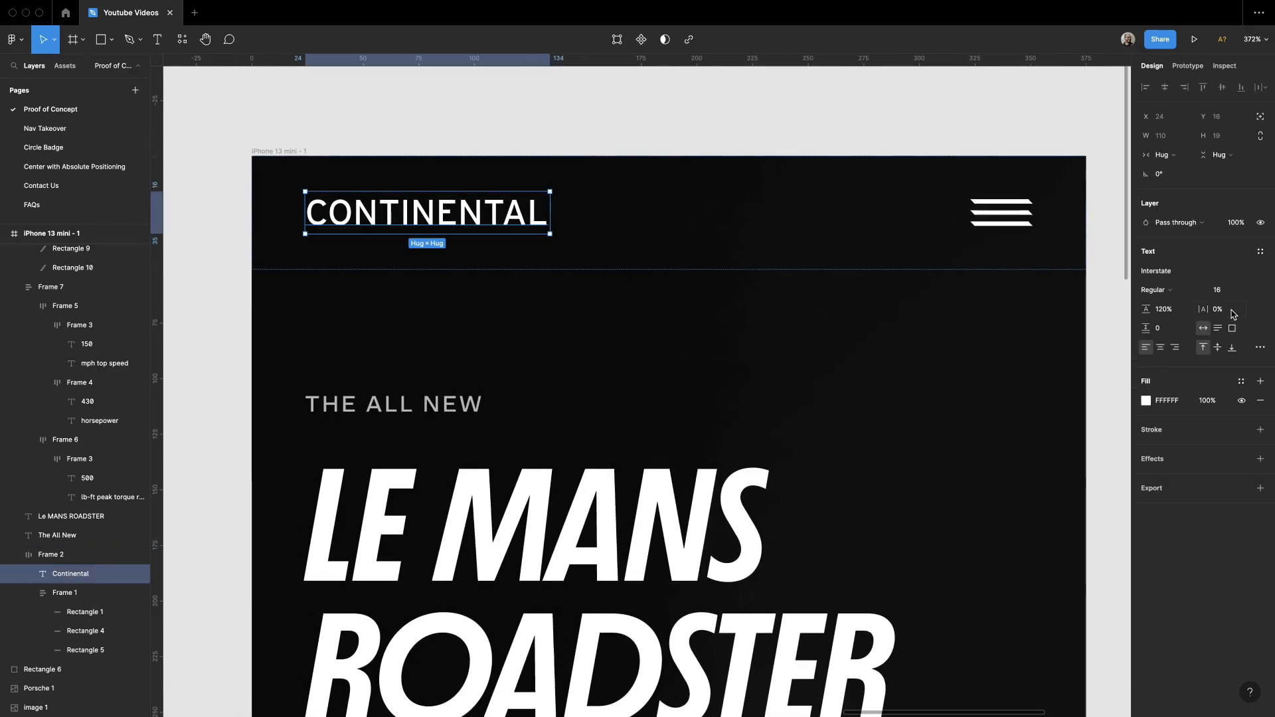
click(1188, 274)
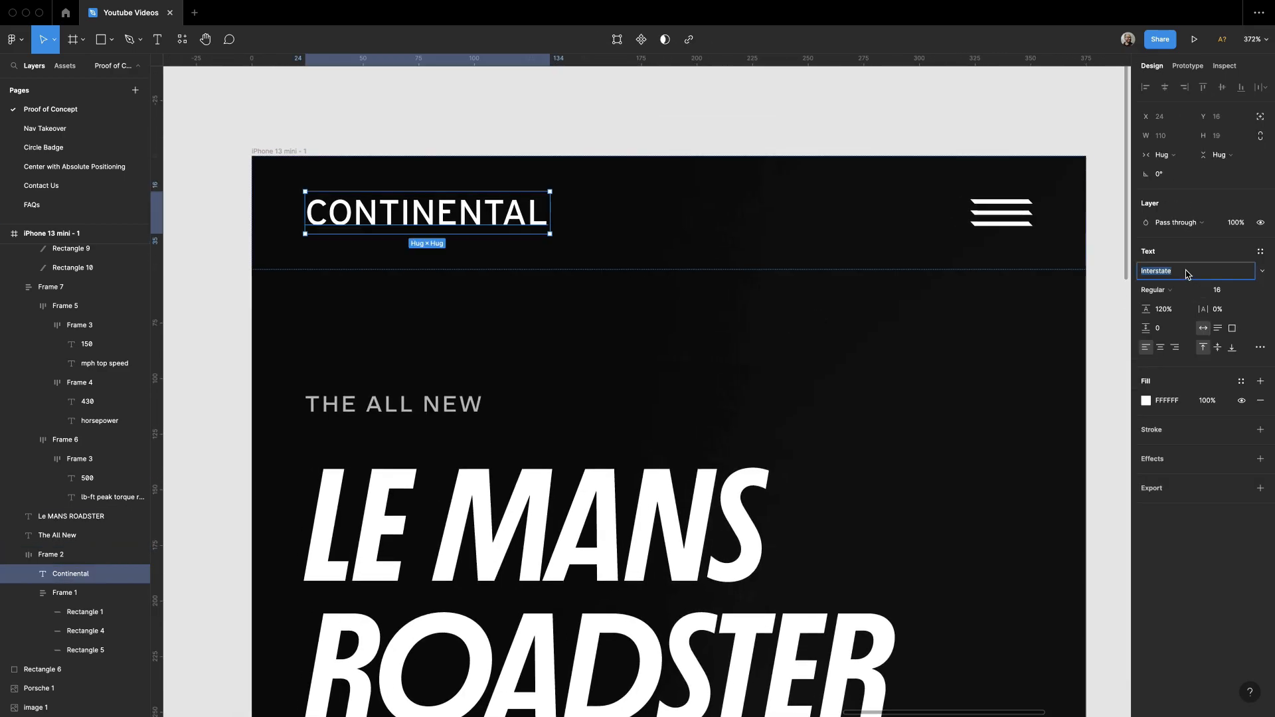
key(Return)
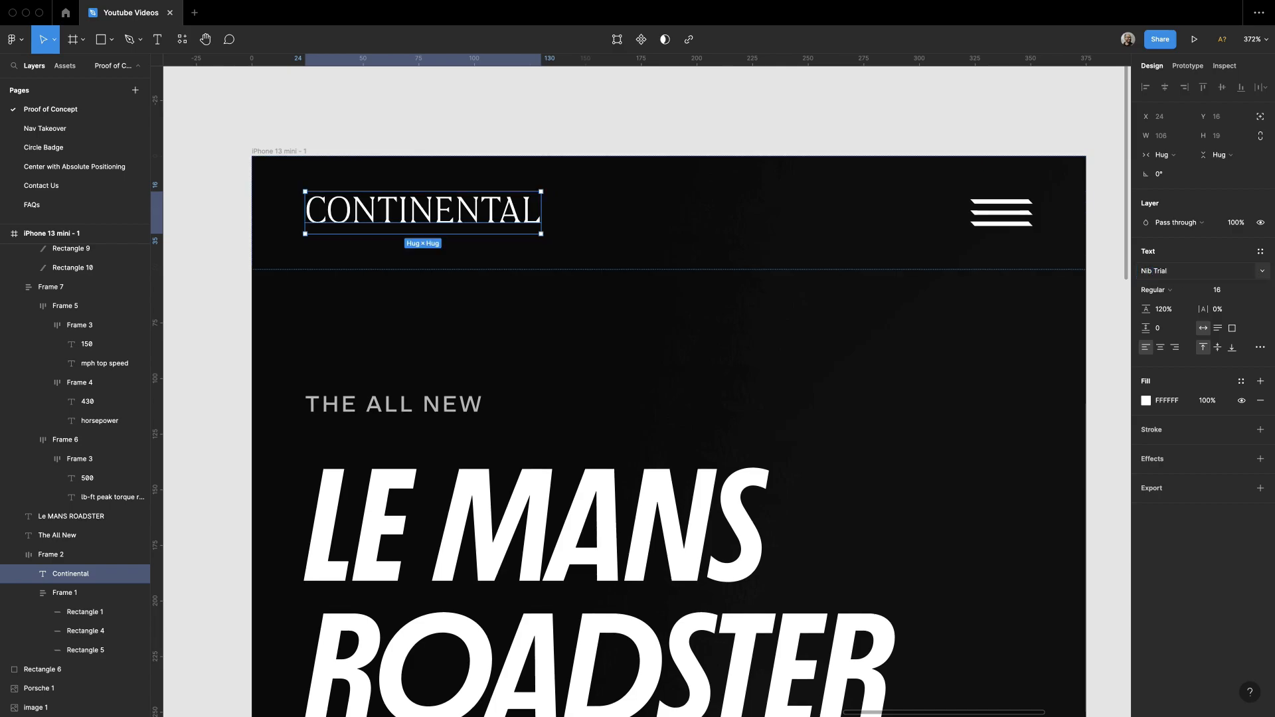
click(1188, 271)
key(Return)
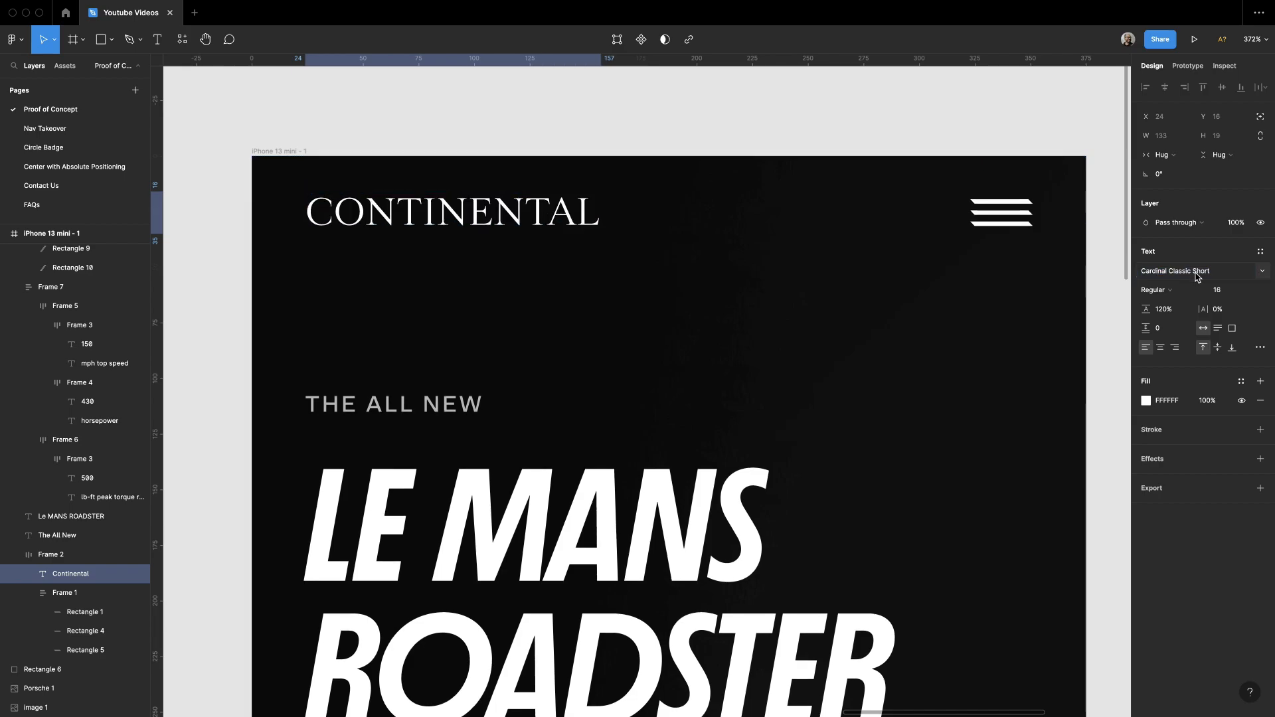
key(Escape)
Step: Try the Canela font on the CONTINENTAL header text
key(shift+0)
scroll(1022, 352, down, 2)
scroll(923, 332, down, 1)
key(z)
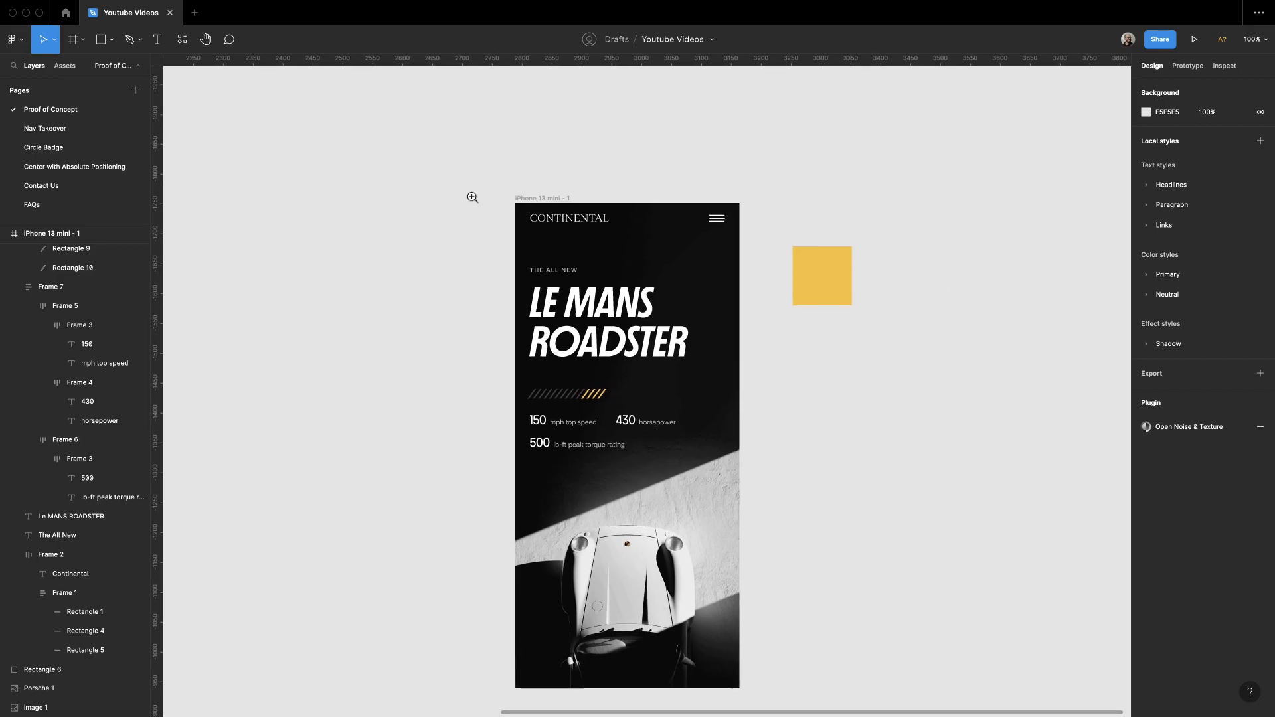
drag(471, 195, 778, 369)
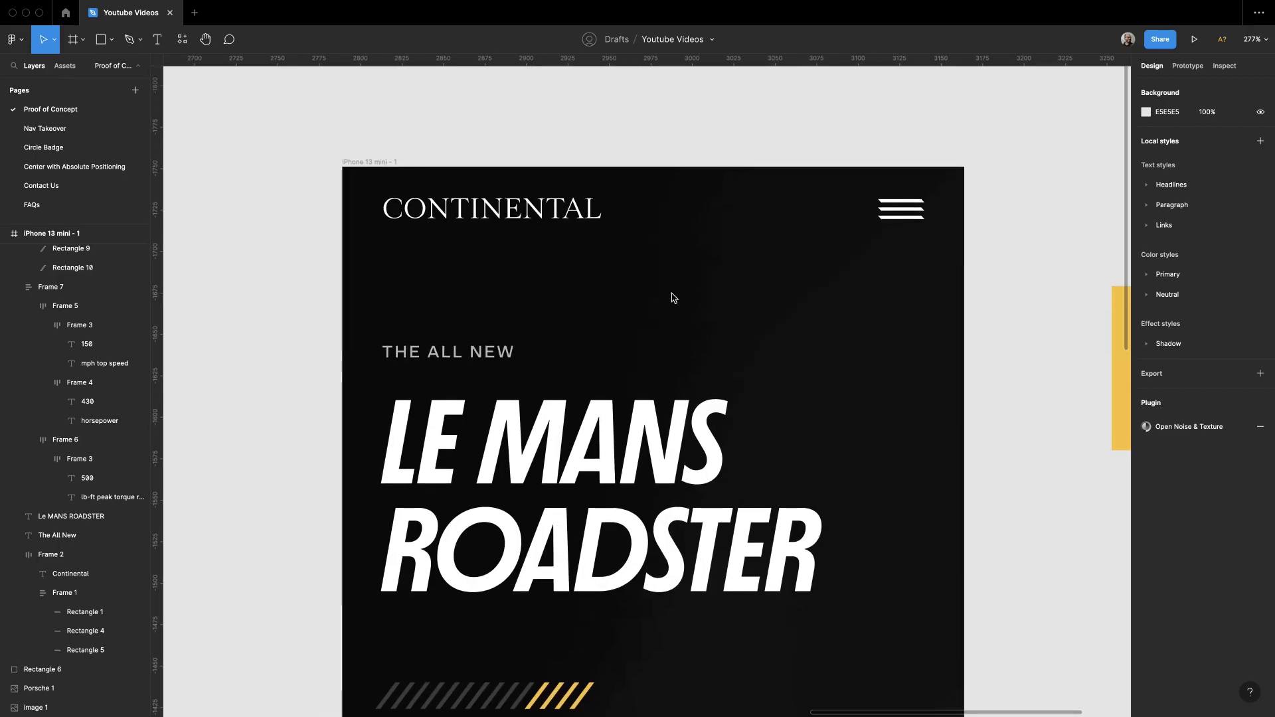
double_click(546, 213)
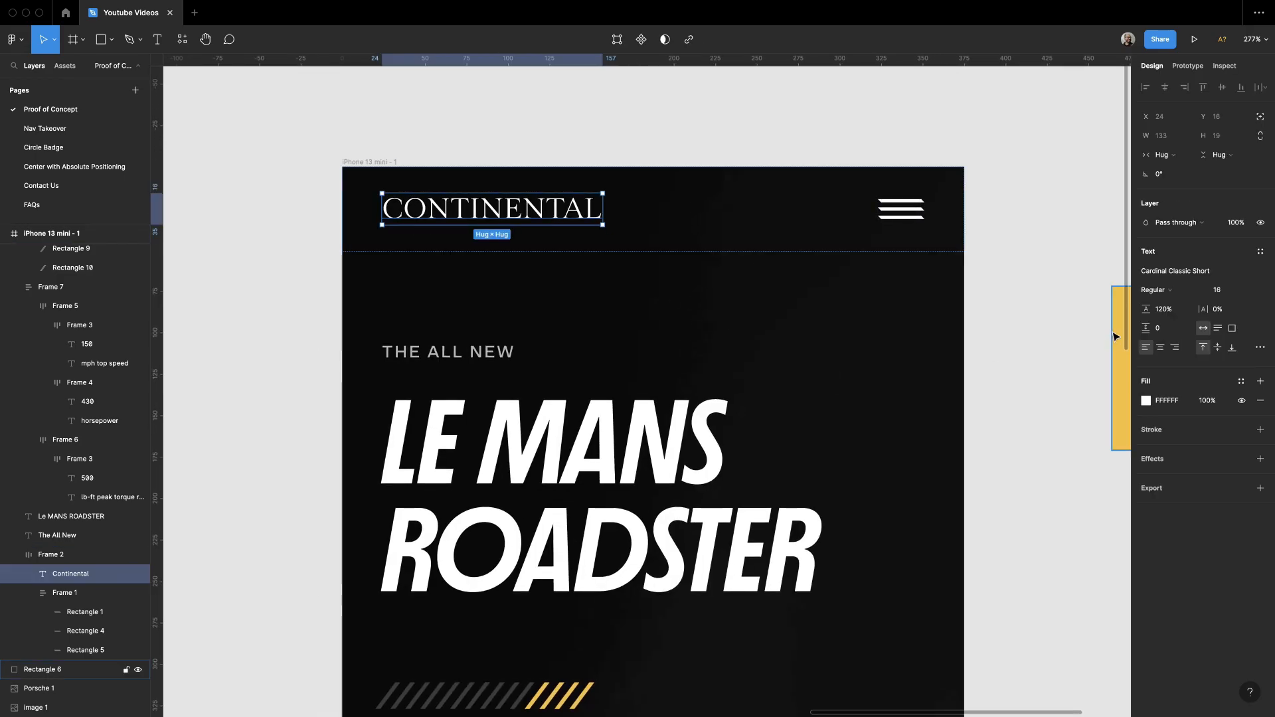
click(1179, 271)
text(Canela)
key(Return)
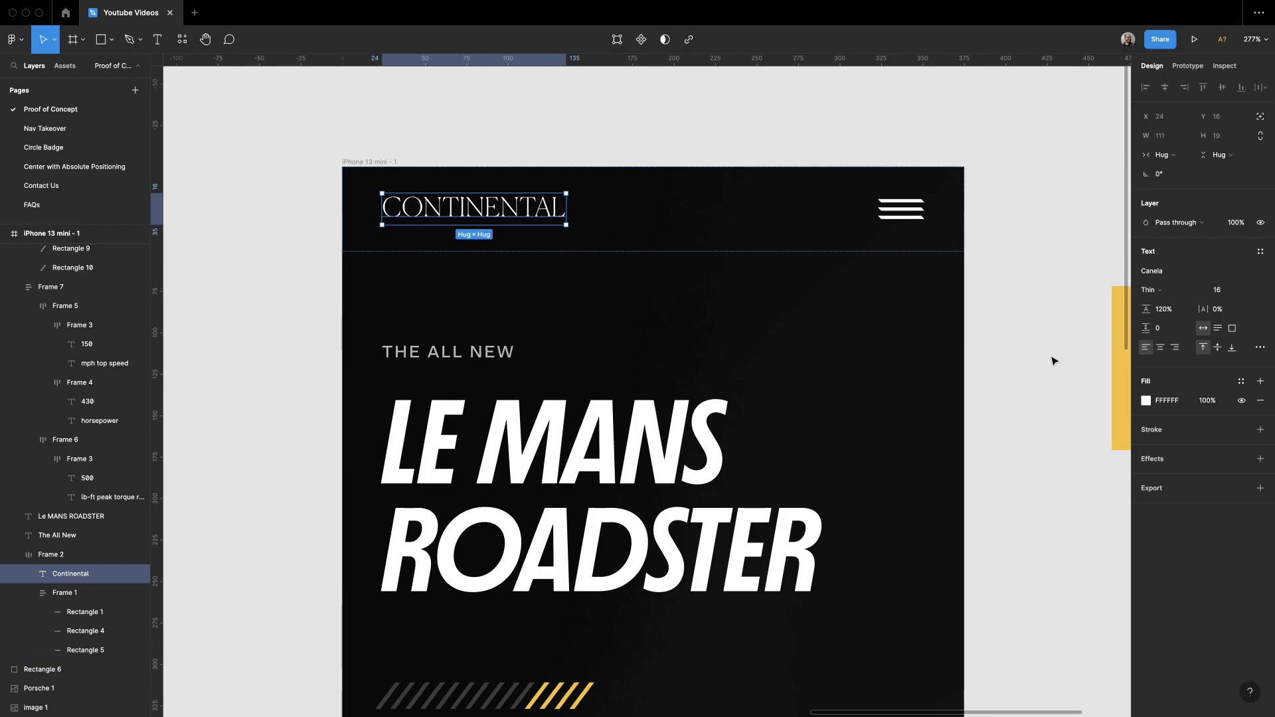
Step: Switch the CONTINENTAL header text to the Canela Trial font in the Regular weight
click(1230, 278)
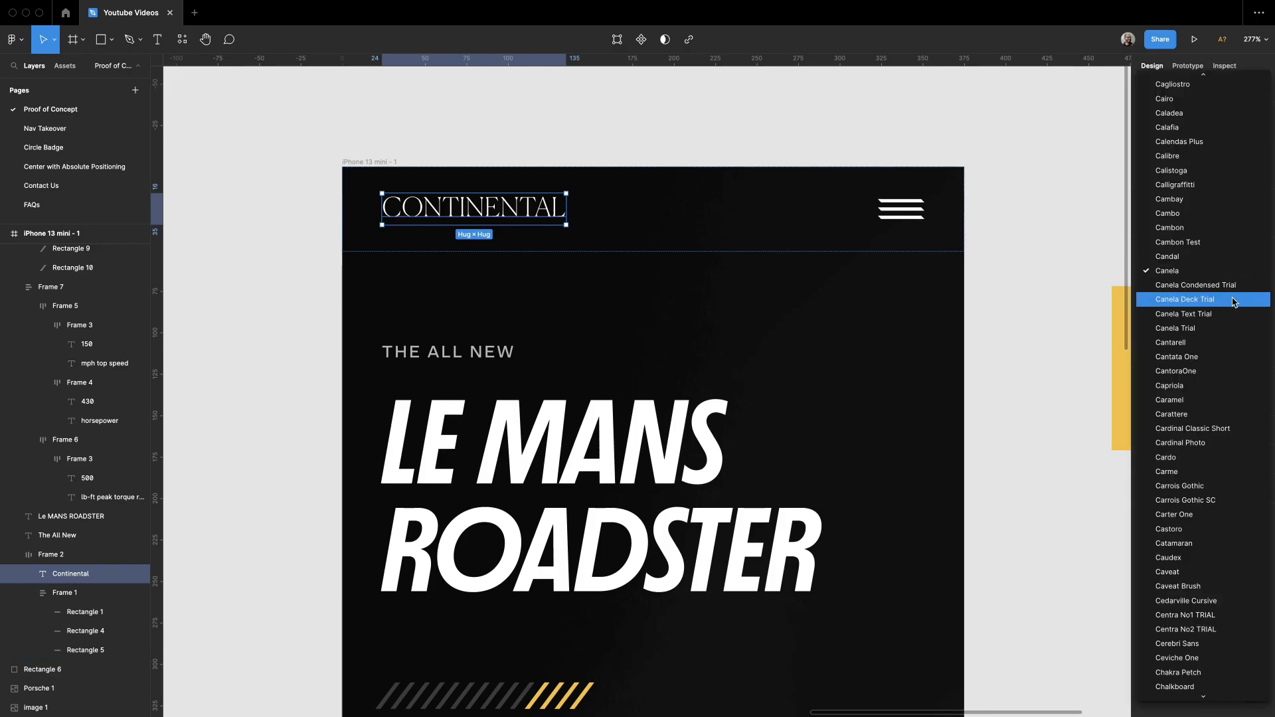
click(1219, 328)
click(1152, 289)
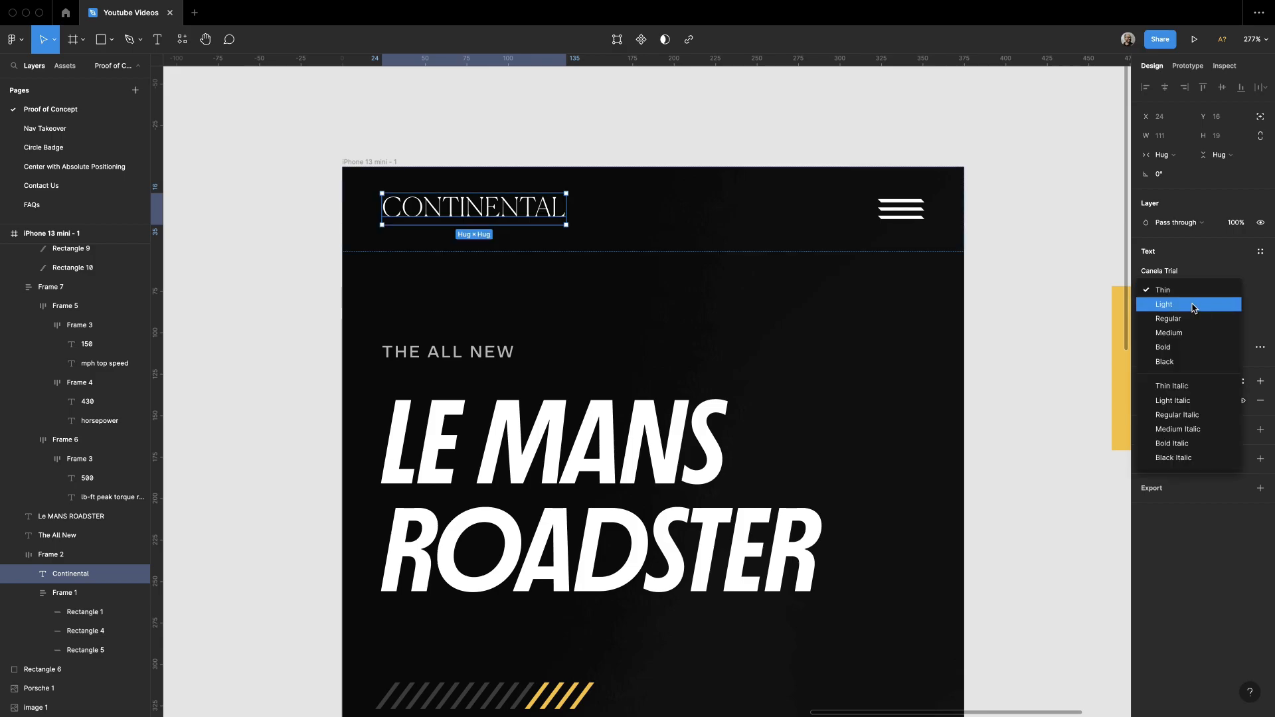
click(1162, 303)
click(1154, 289)
click(1175, 304)
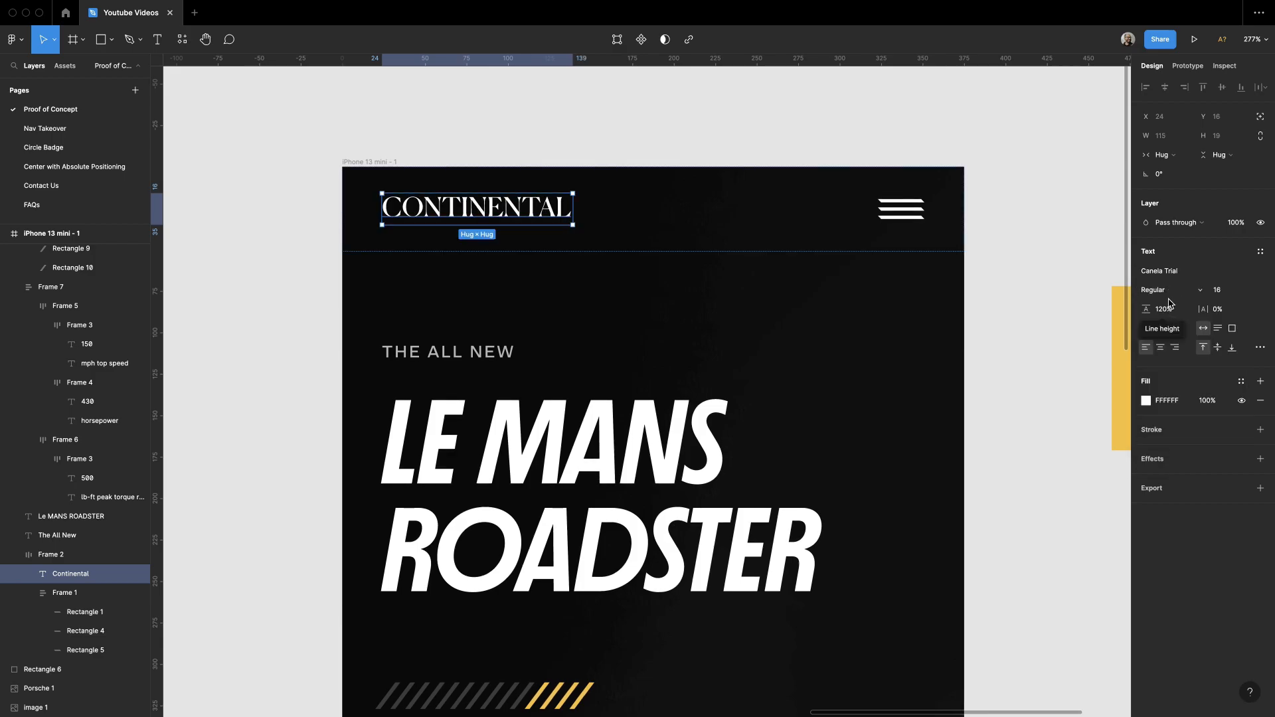
Step: Change the CONTINENTAL header text to the Canela Deck Trial font with a letter spacing of 2%
click(1232, 271)
click(1207, 250)
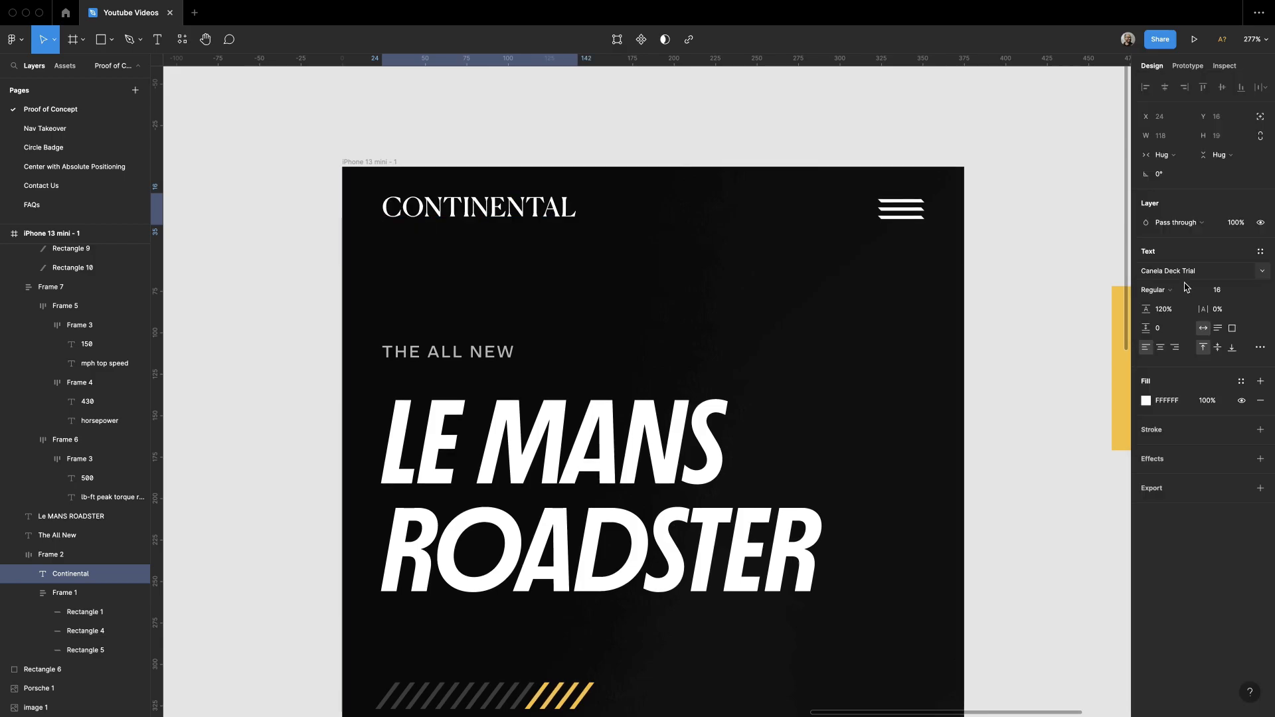
text(5)
key(Return)
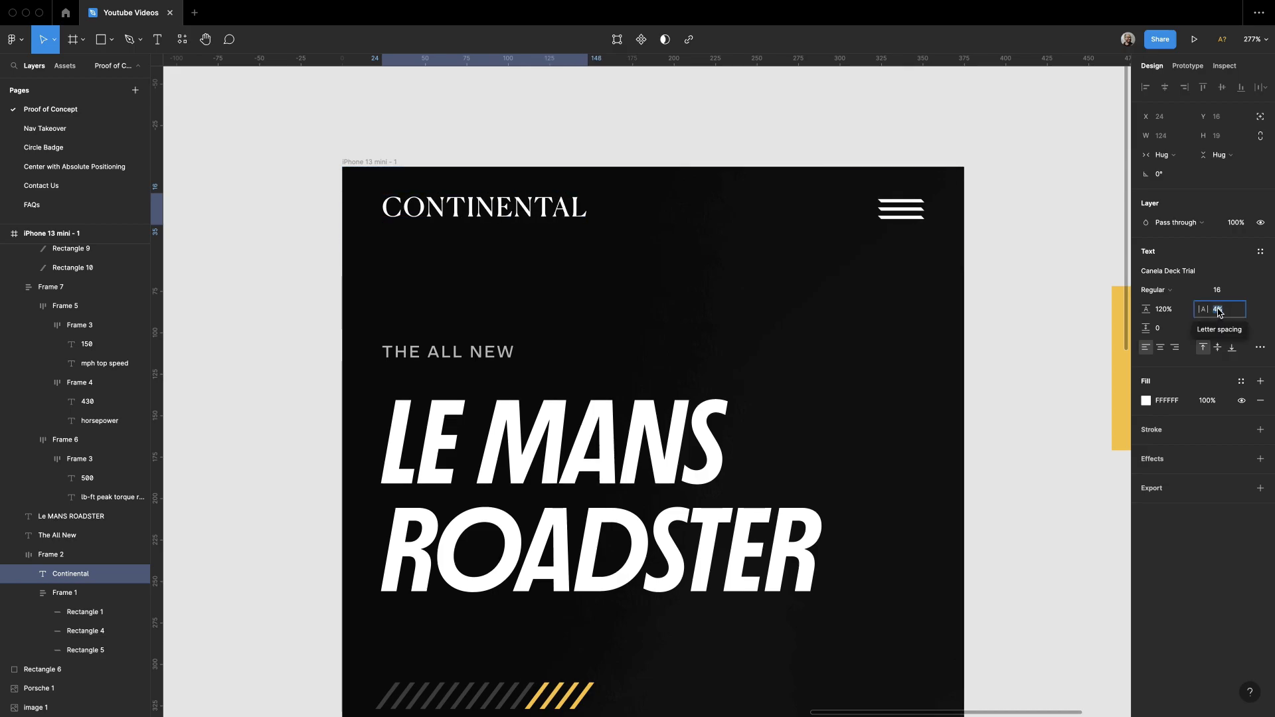
click(967, 299)
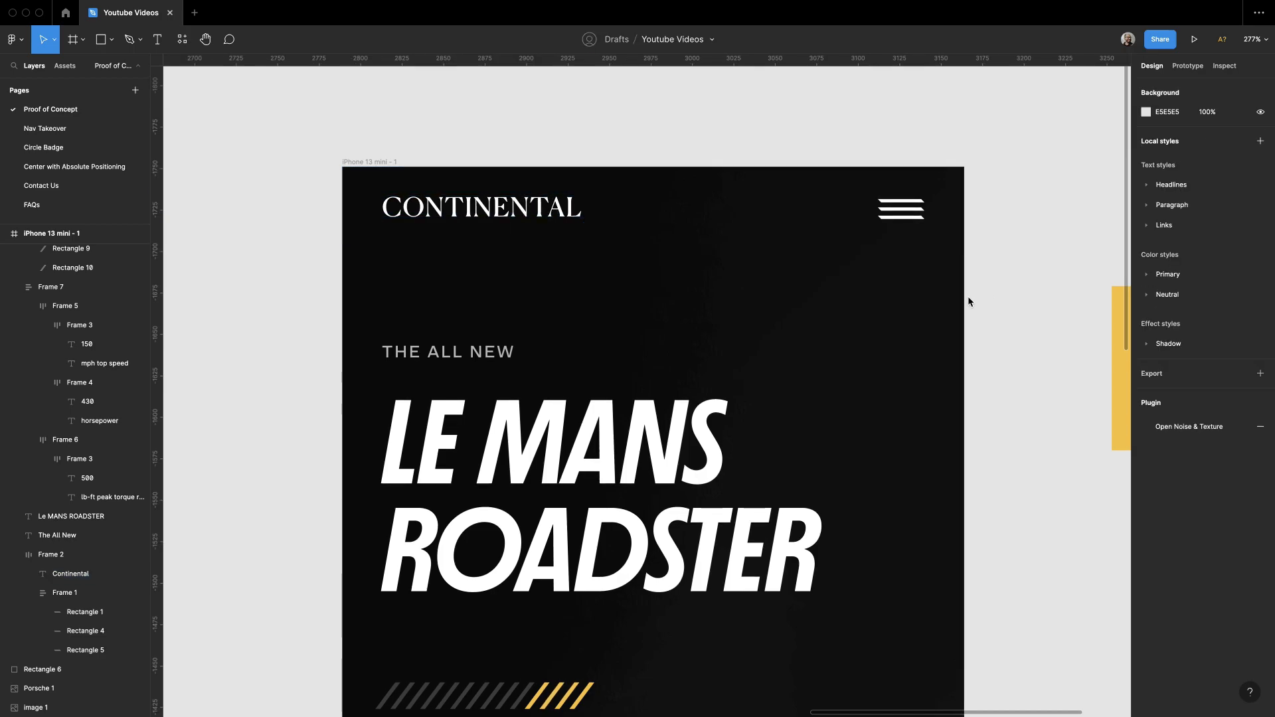
Step: Examine the basic and detailed type settings of the CONTINENTAL header text
key(shift+0)
key(z)
drag(489, 152, 858, 316)
double_click(530, 271)
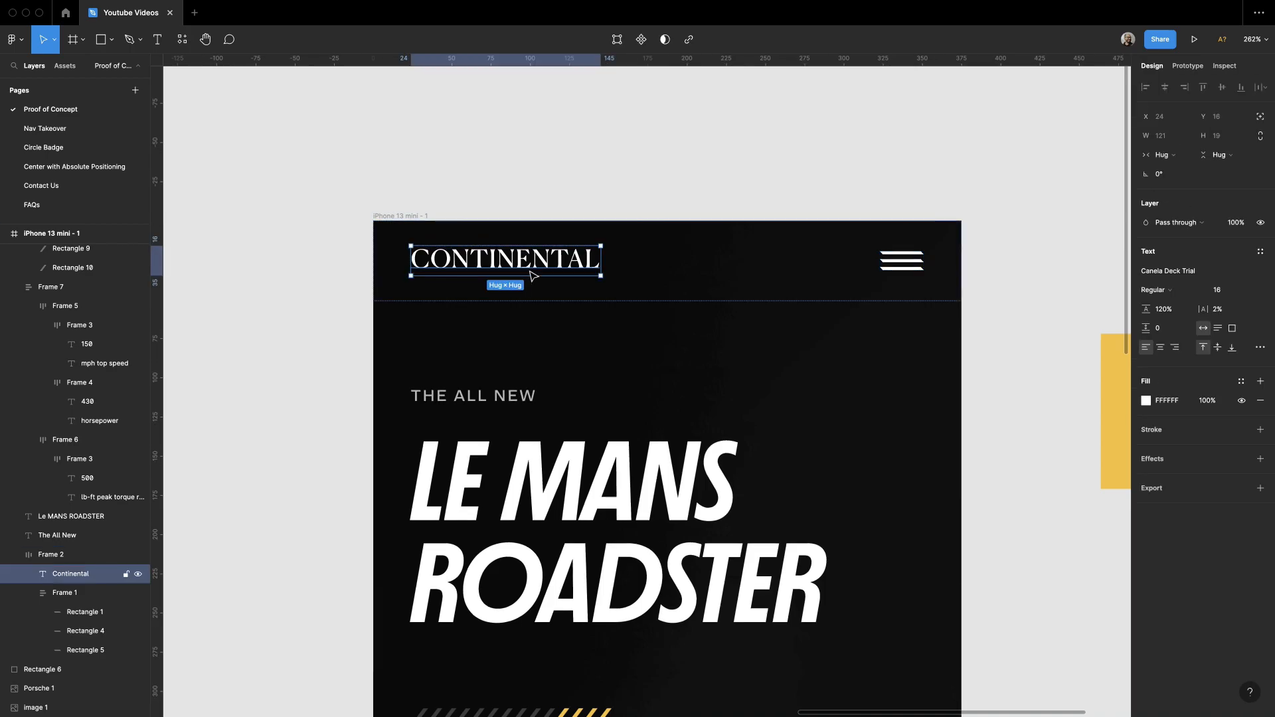
click(1260, 348)
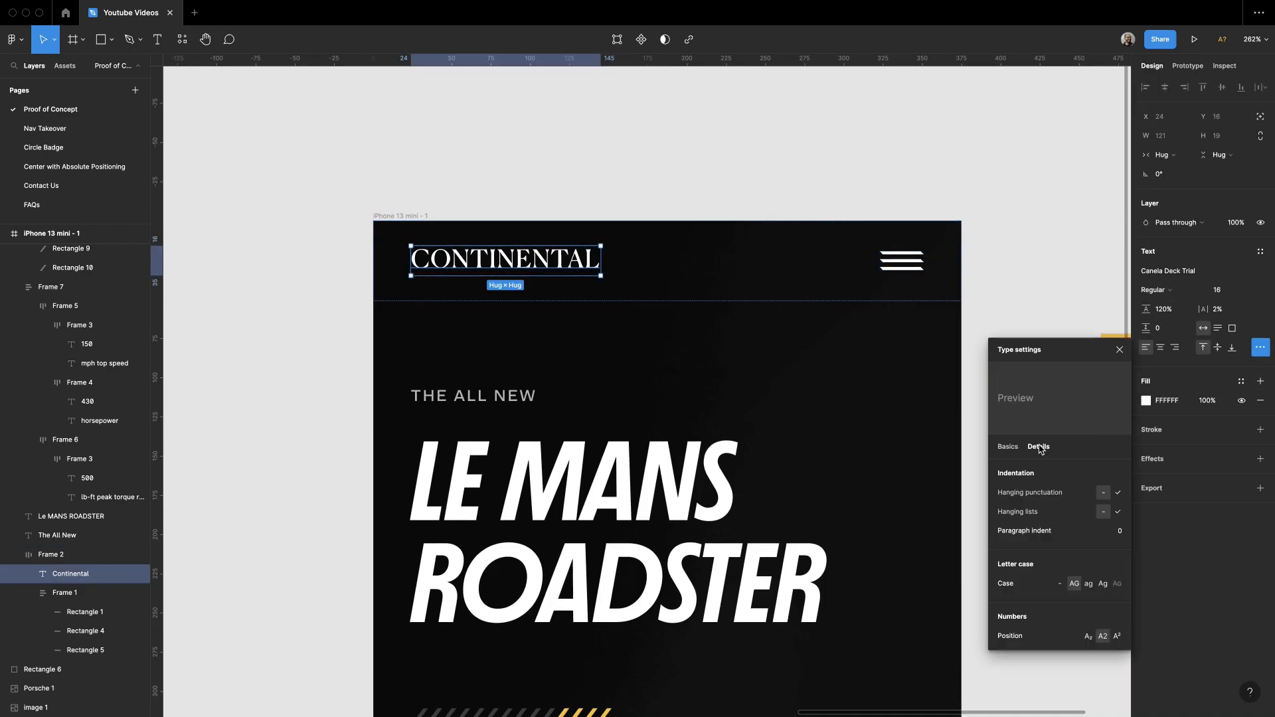
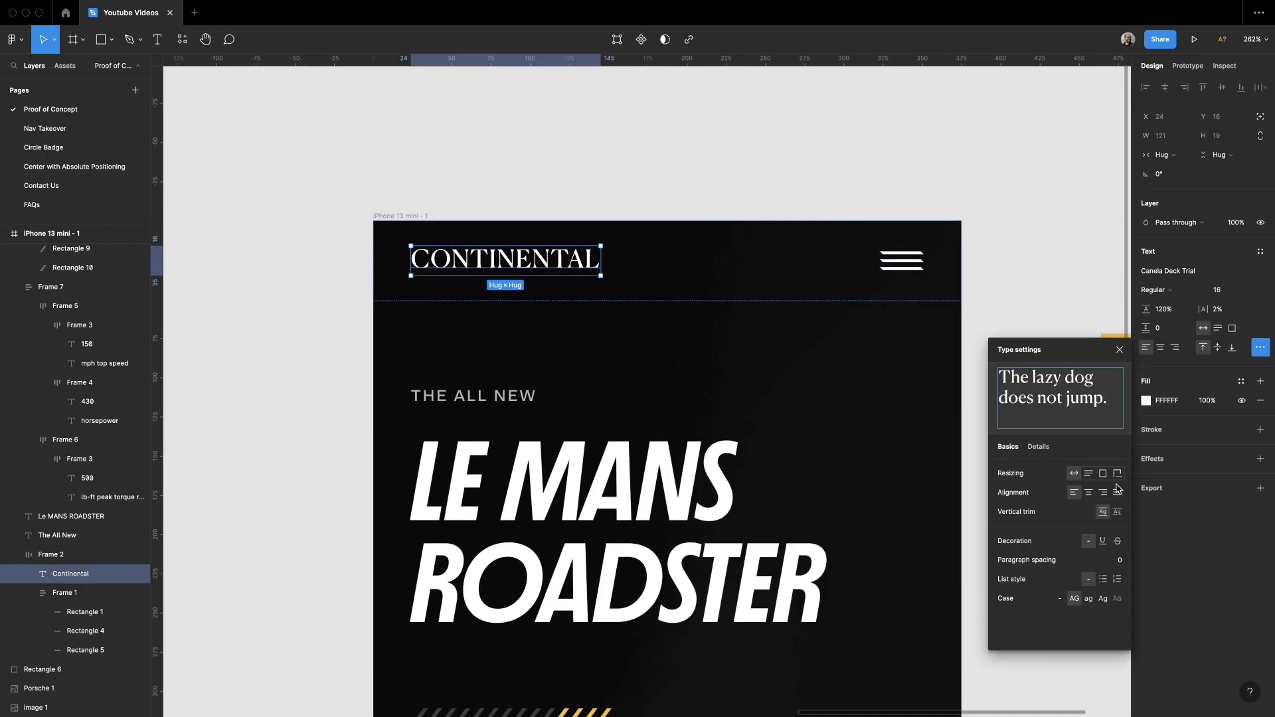
click(1018, 289)
Step: Measure the vertical gap between the header frame and the content block from THE ALL NEW to the specs
key(shift+0)
scroll(730, 286, down, 3)
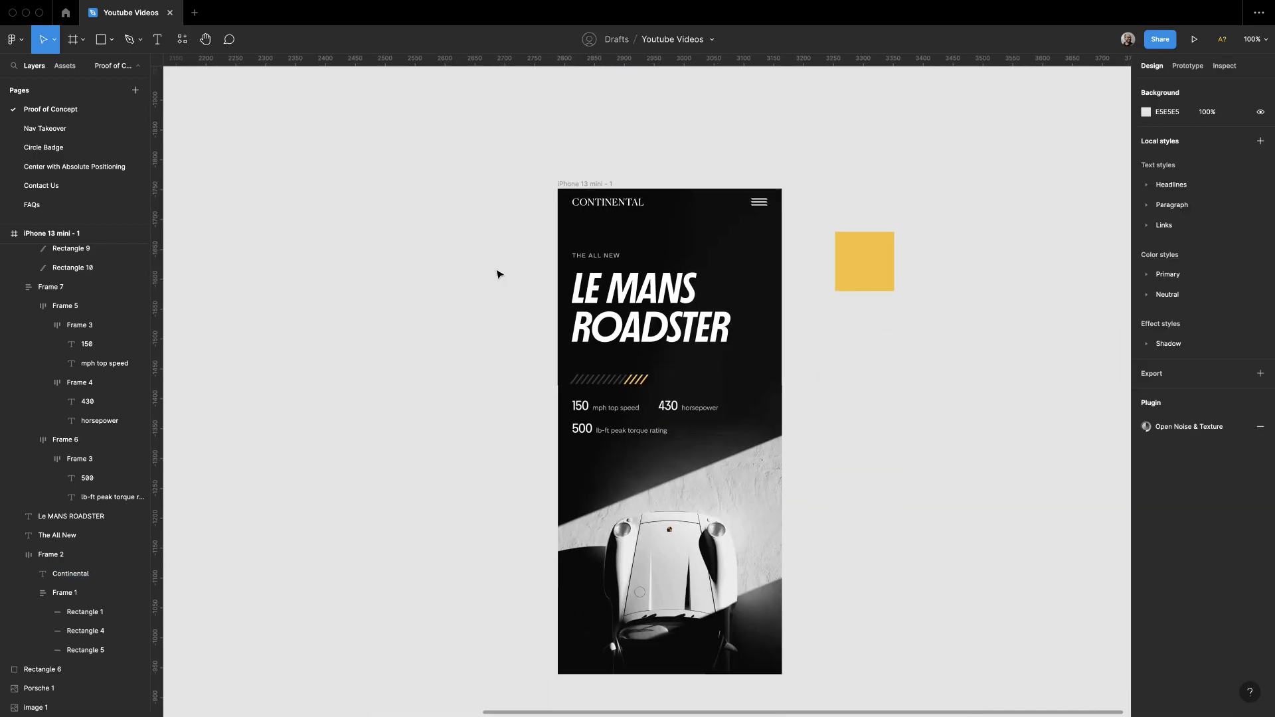
drag(467, 239, 690, 440)
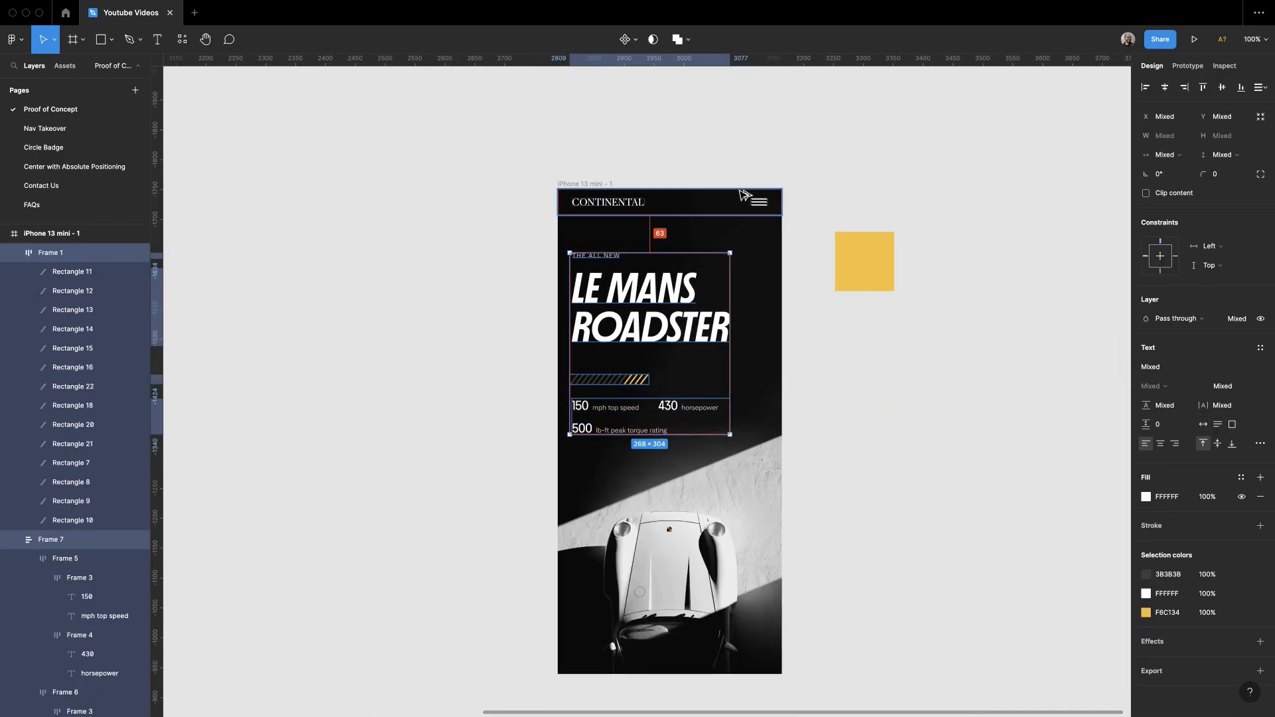
click(455, 228)
scroll(455, 228, down, 2)
scroll(493, 311, left, 2)
scroll(493, 311, down, 1)
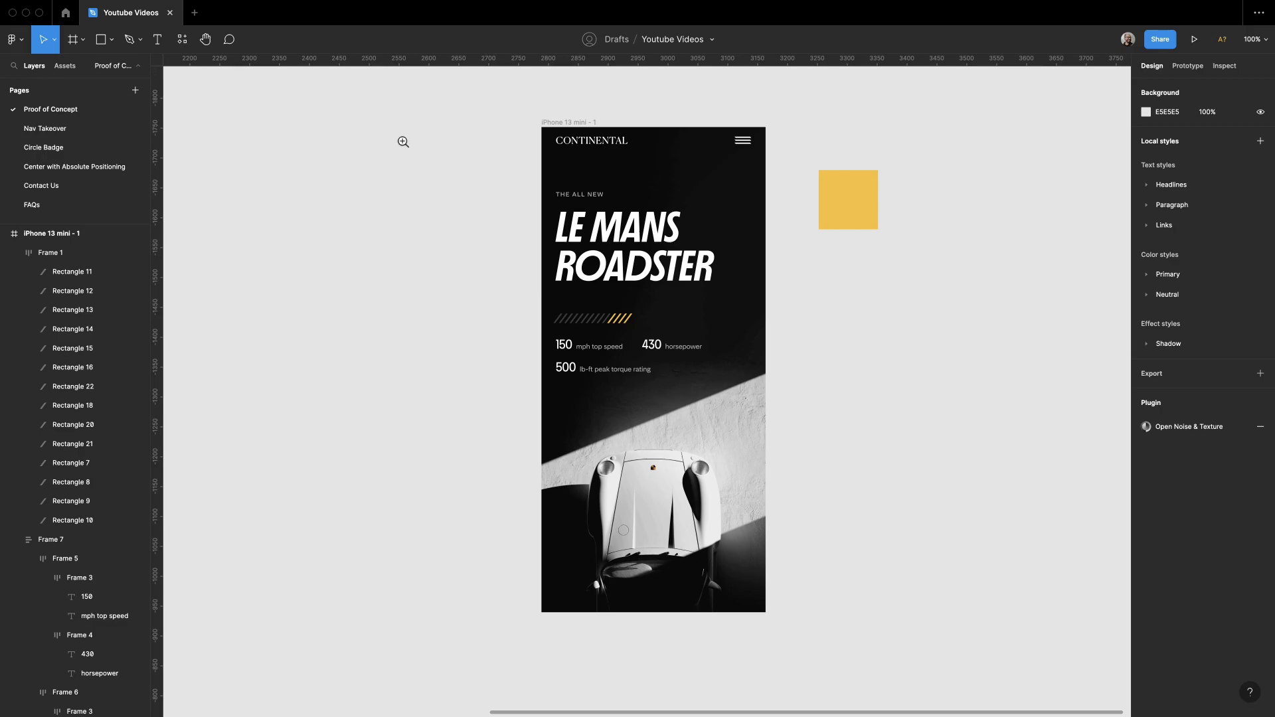
Step: Increase the auto layout spacing between the number and its label in all three car specs
scroll(677, 239, up, 2)
click(599, 346)
shift+click(682, 345)
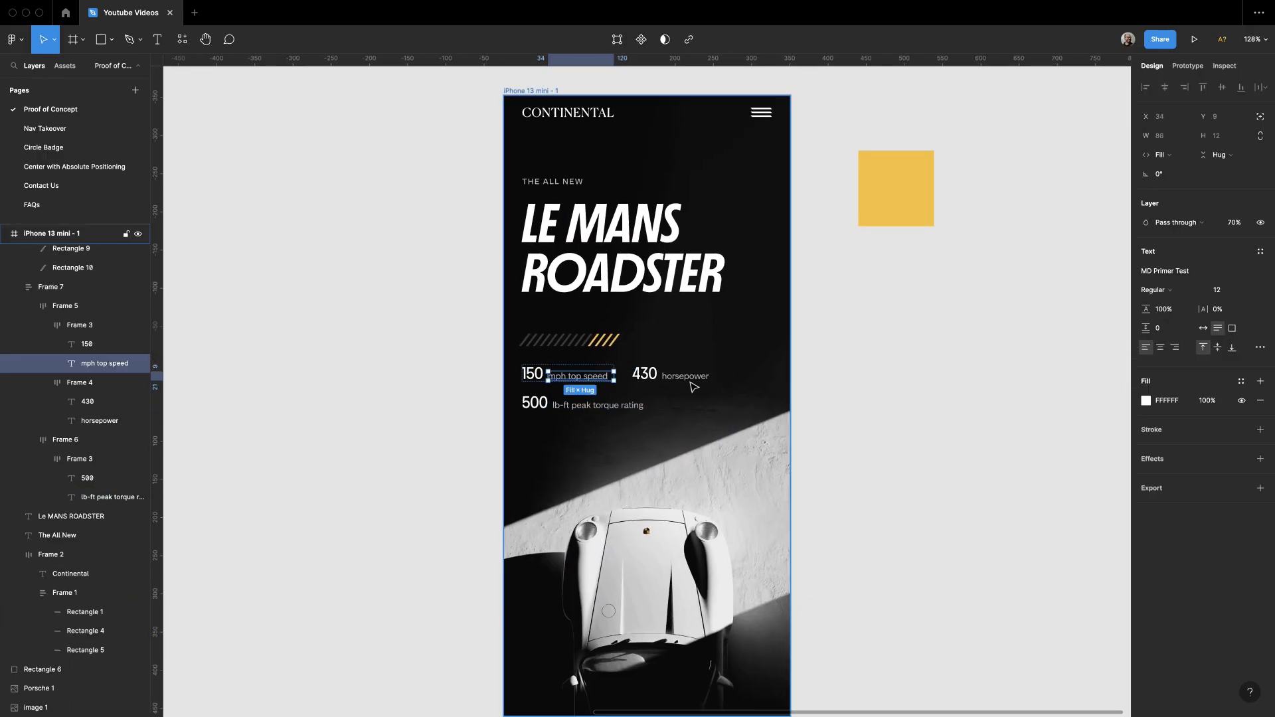
shift+click(609, 408)
key(shift+Return)
key(Up)
key(Up)
key(Up)
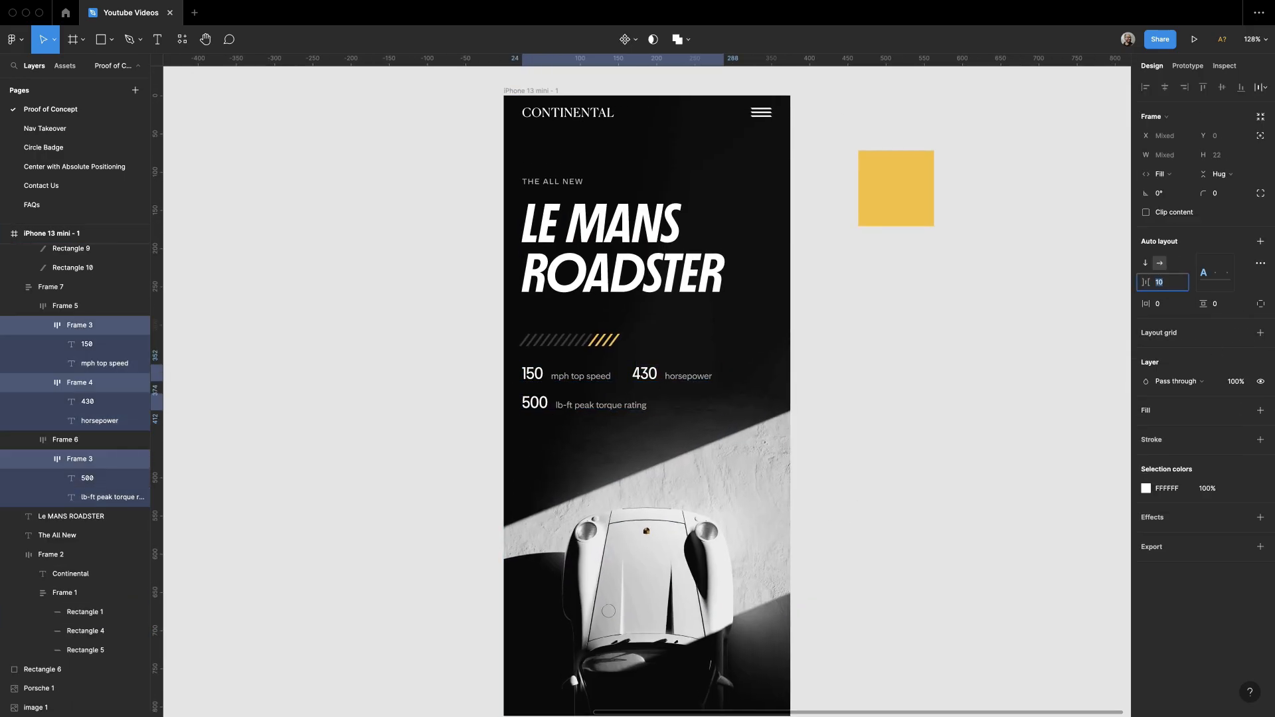
key(Escape)
Step: Set the horizontal auto layout spacing of both spec rows to 40
key(shift+Return)
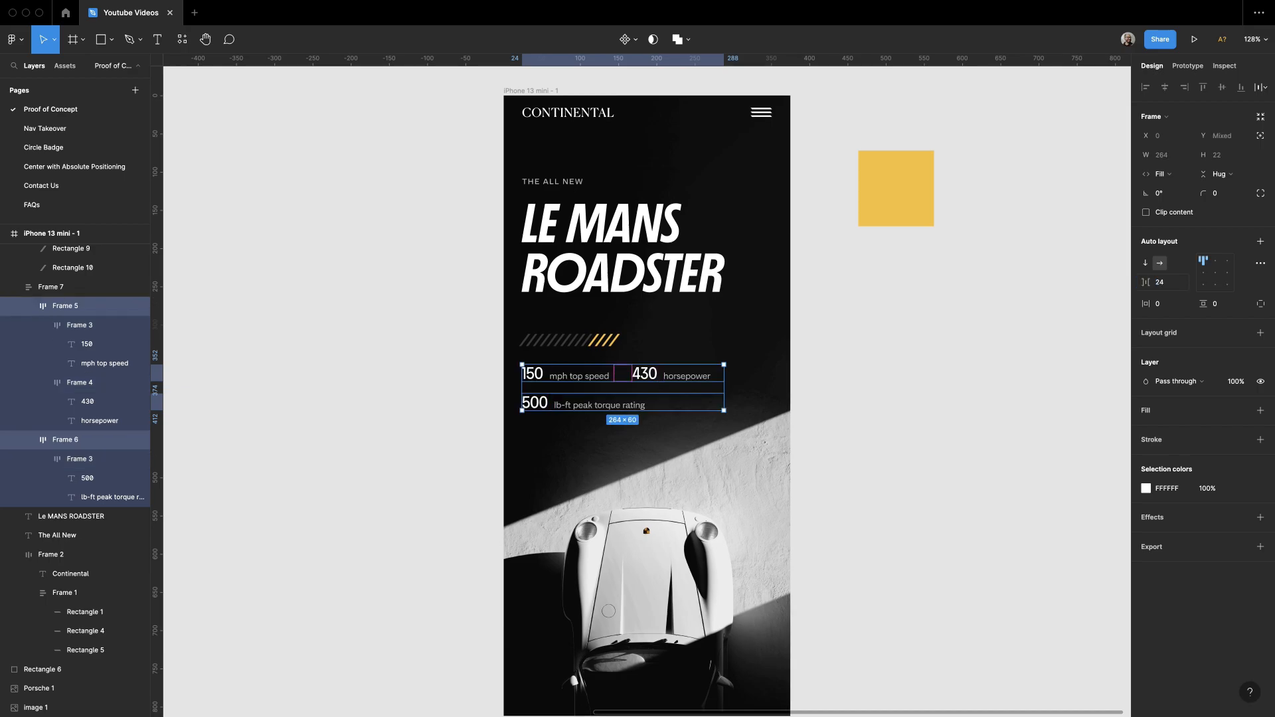
click(1159, 282)
key(shift+Up)
key(shift+Up)
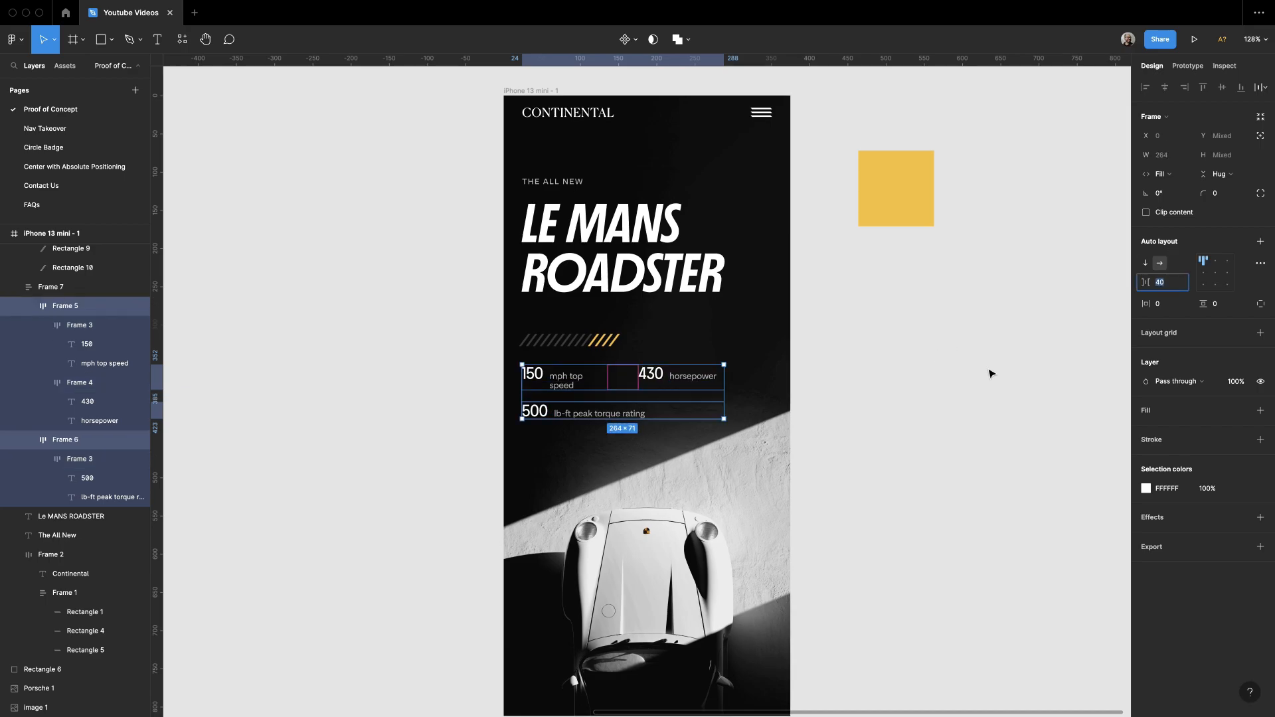
click(929, 375)
Step: Widen the frame holding the car specs to 327 so that each label fits on one line
click(716, 379)
drag(725, 379, 774, 379)
click(871, 397)
scroll(873, 385, down, 1)
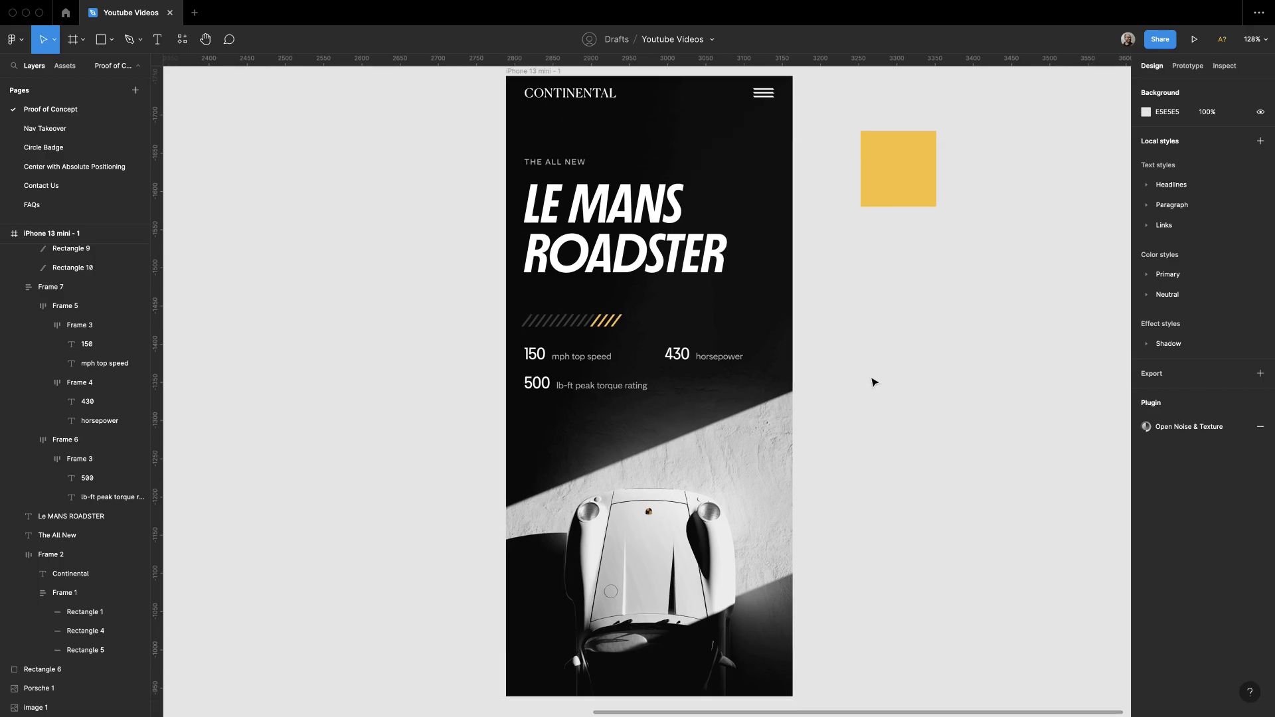
click(563, 375)
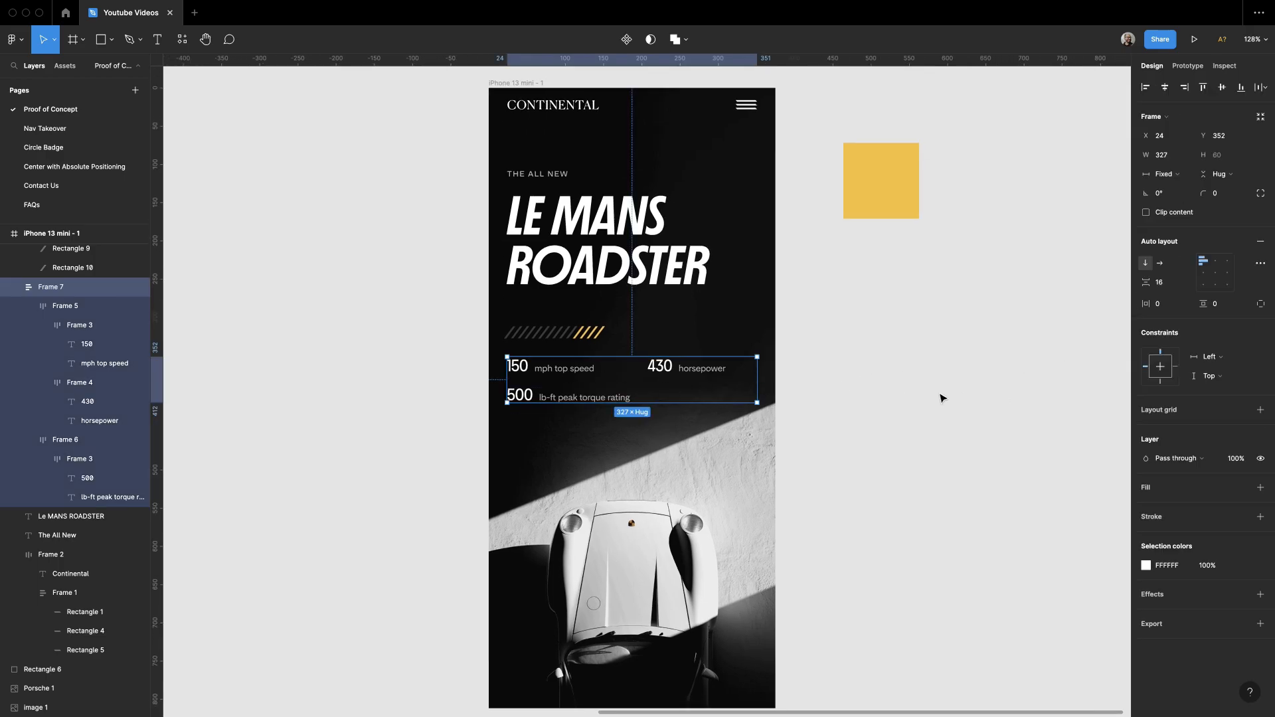
Step: Narrow the frame holding the car specs in stages, through widths of 320, 304, 296 and 288, to tighten the column spacing
text(320)
key(Return)
click(1165, 157)
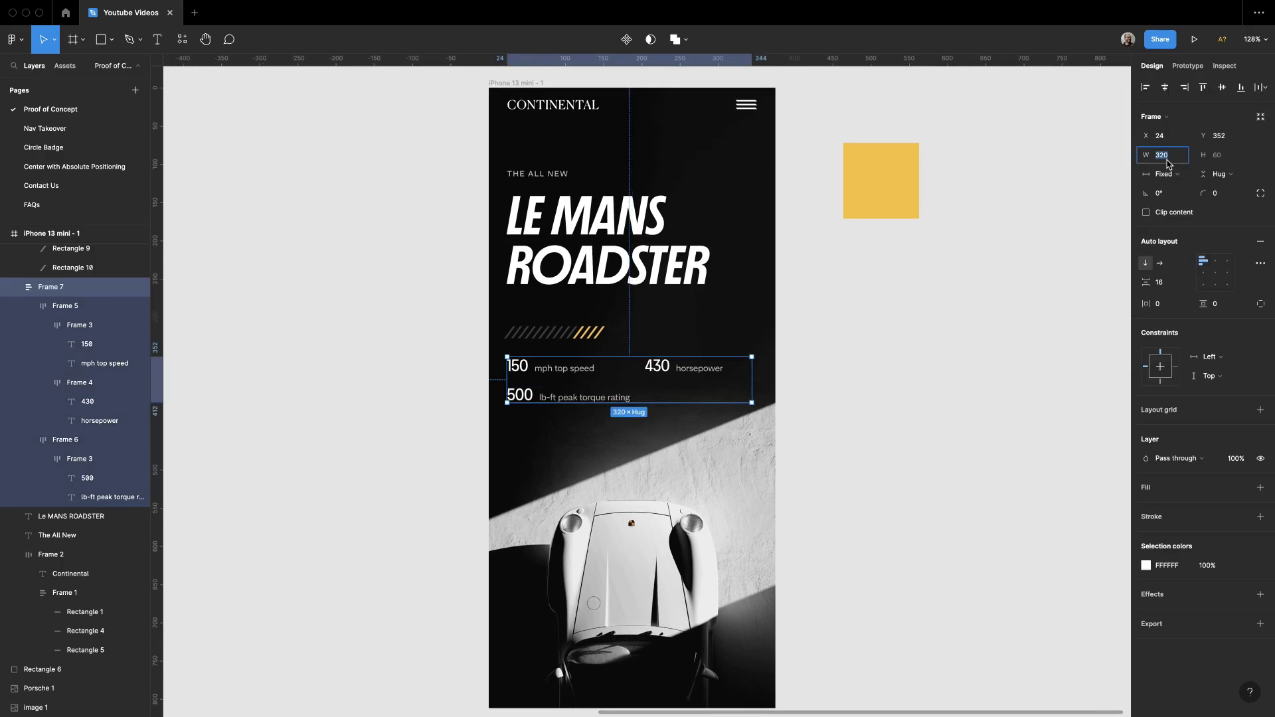
text(304)
key(Return)
click(1173, 150)
text(296)
key(Return)
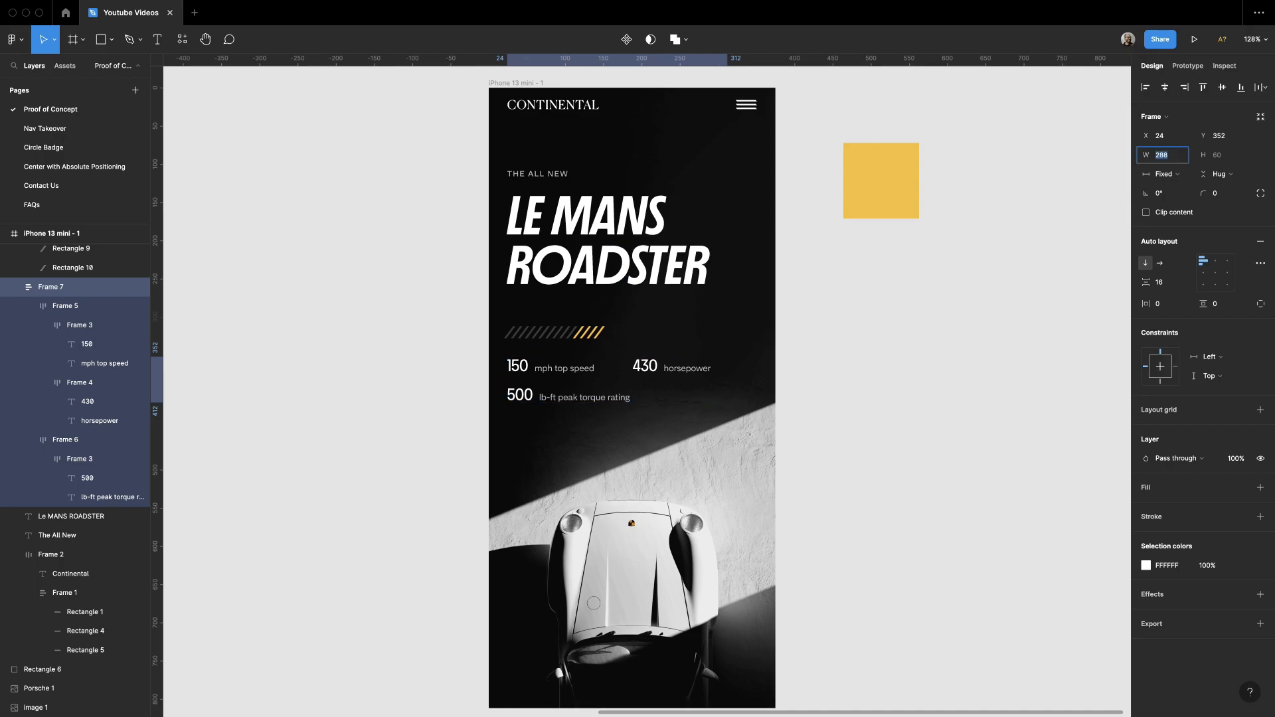
key(shift+Down)
key(Up)
click(896, 373)
Step: Delete the spare yellow square beside the phone frame
scroll(897, 351, down, 1)
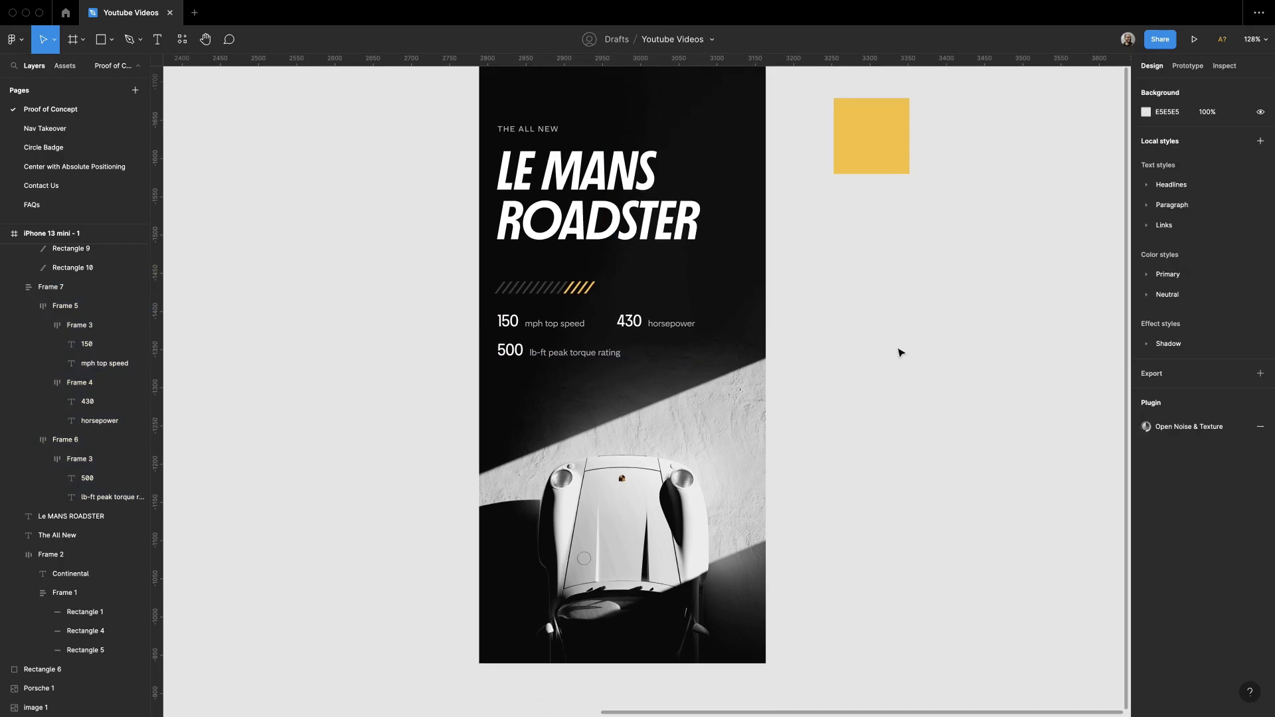
scroll(889, 325, down, 2)
ctrl+scroll(868, 310, down, 8)
click(730, 298)
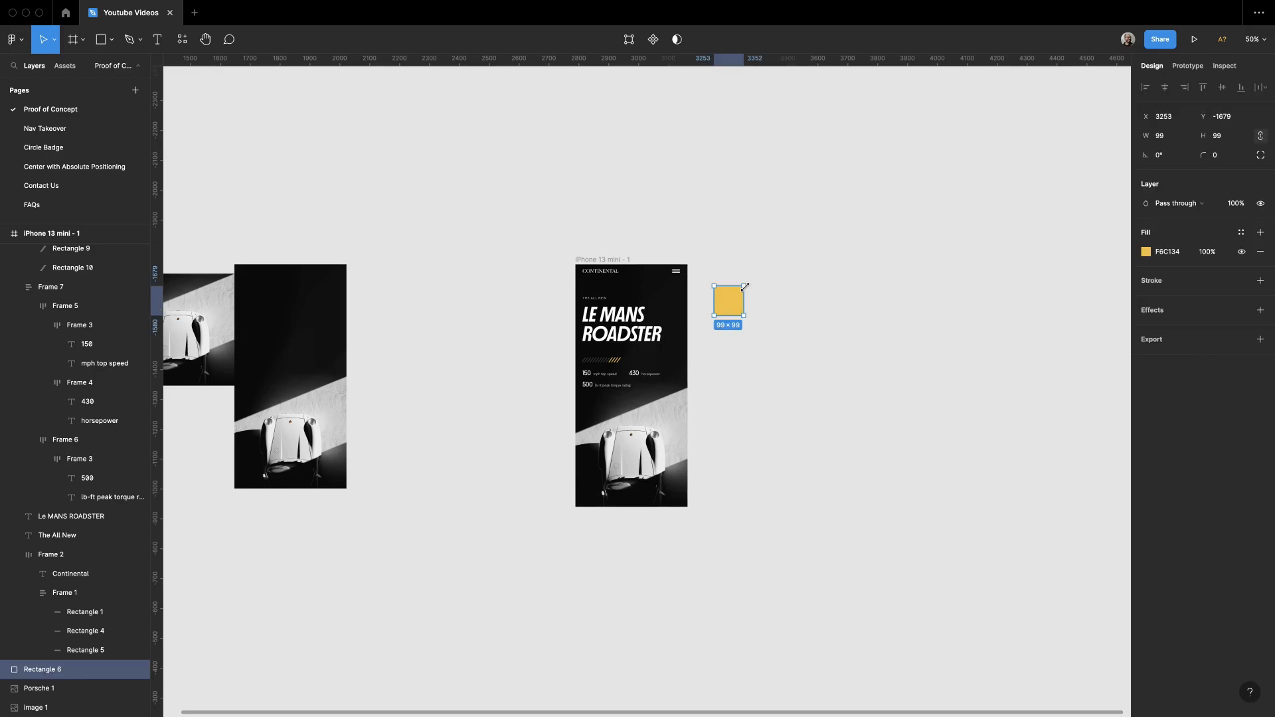
key(Delete)
Step: Add the text Pre-order below the car specs and wrap it in an auto layout frame
key(shift+0)
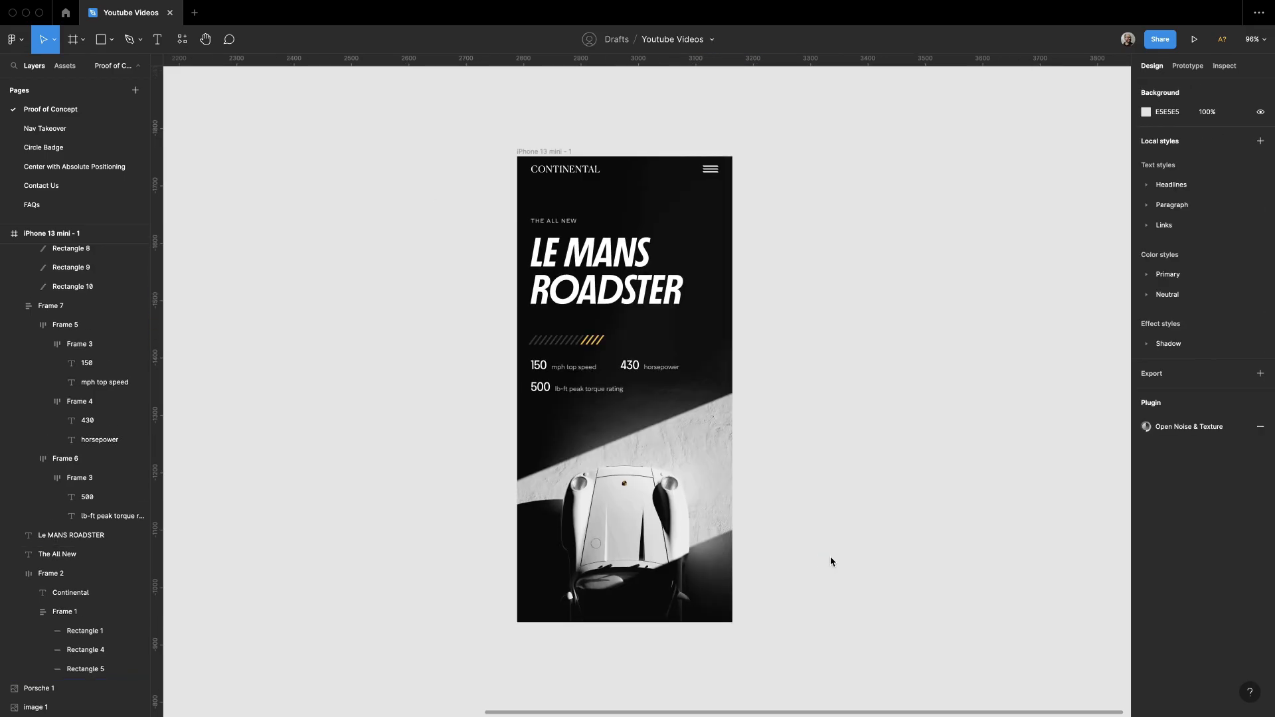
key(t)
click(563, 429)
text(Pre-o)
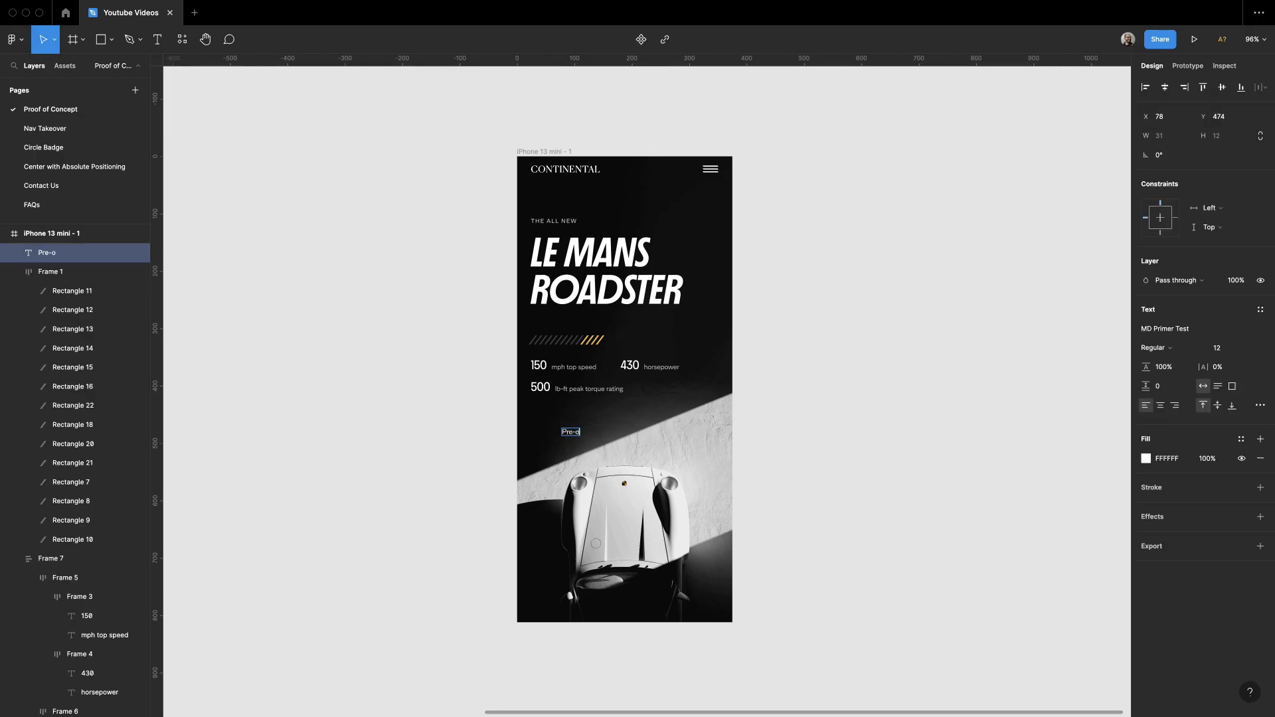
text(rder)
key(Escape)
key(shift+a)
Step: Fill the Pre-order button frame with the yellow F6C134 taken from the slash stripes
super+click(600, 339)
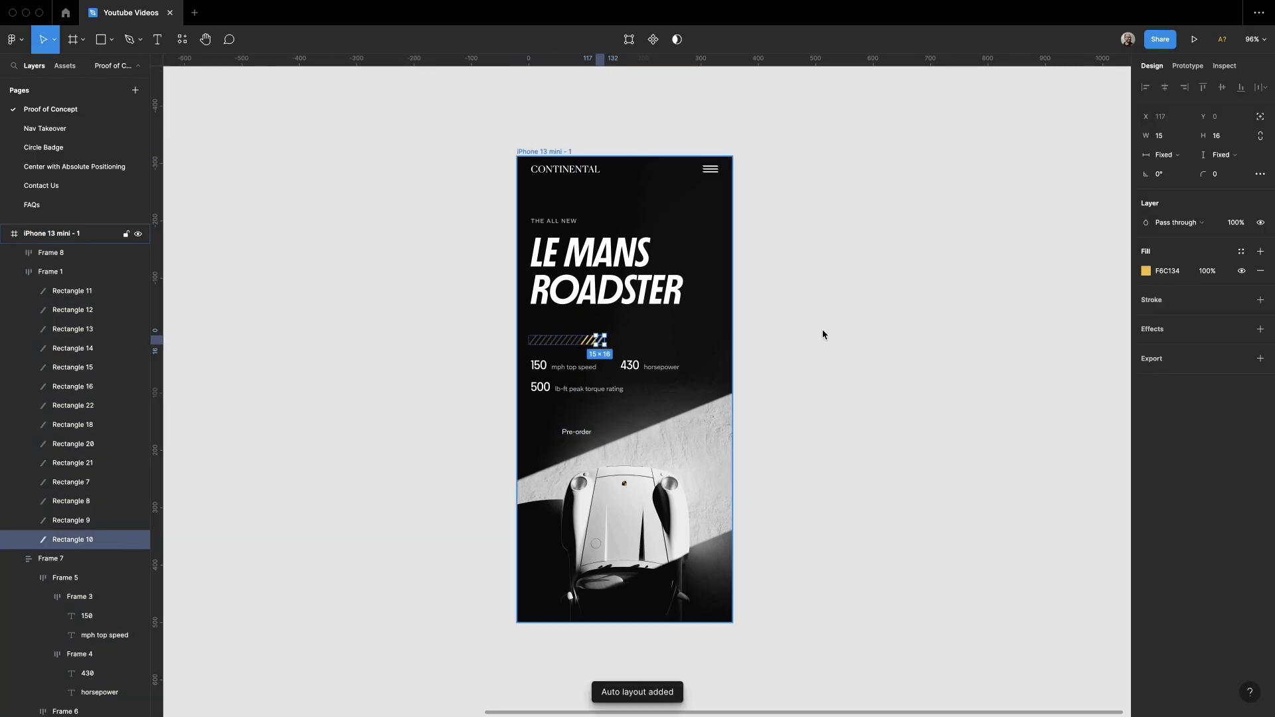
click(594, 433)
click(1260, 487)
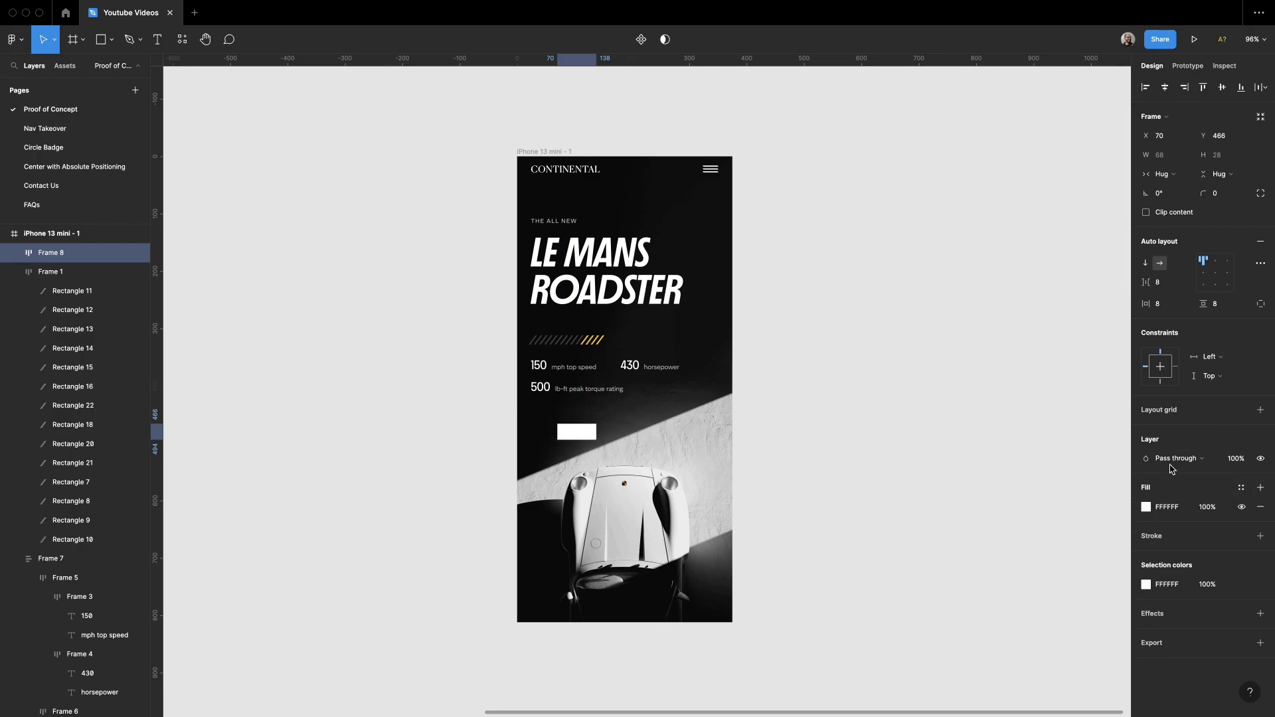
key(super+v)
key(Return)
Step: Set the Pre-order label's fill color to 000000
super+click(580, 436)
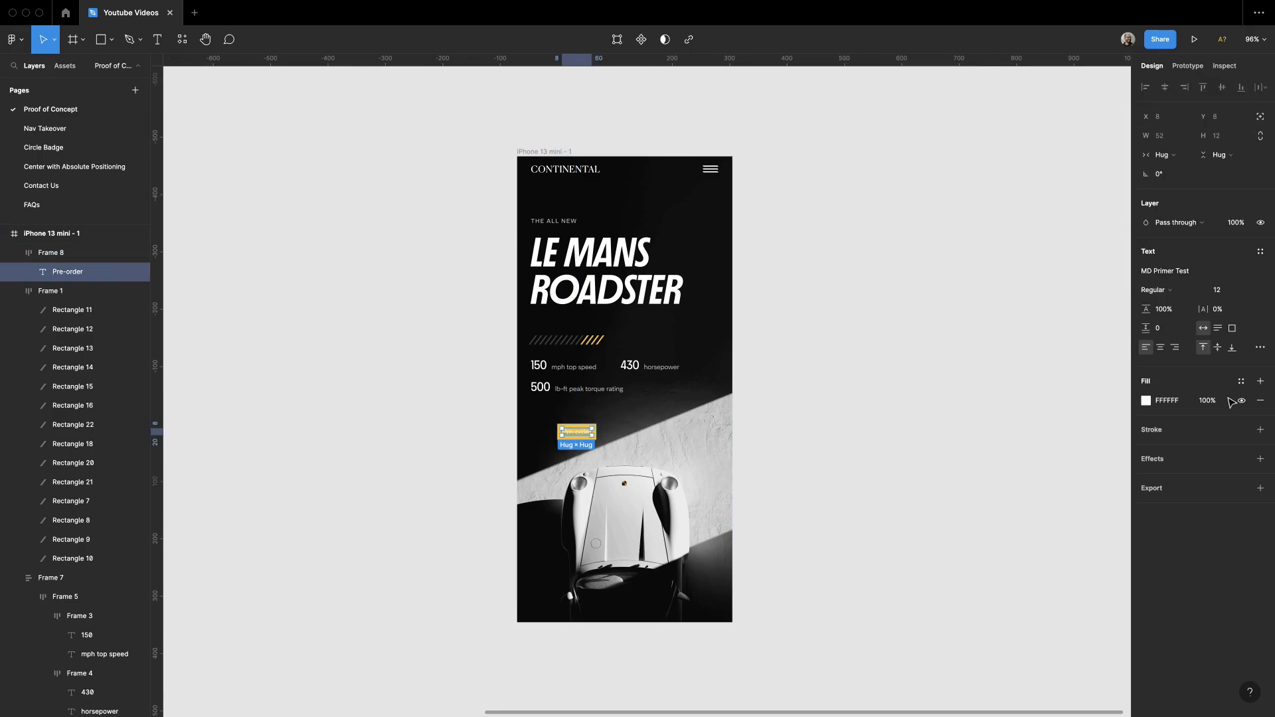
text(000000)
key(Return)
click(935, 318)
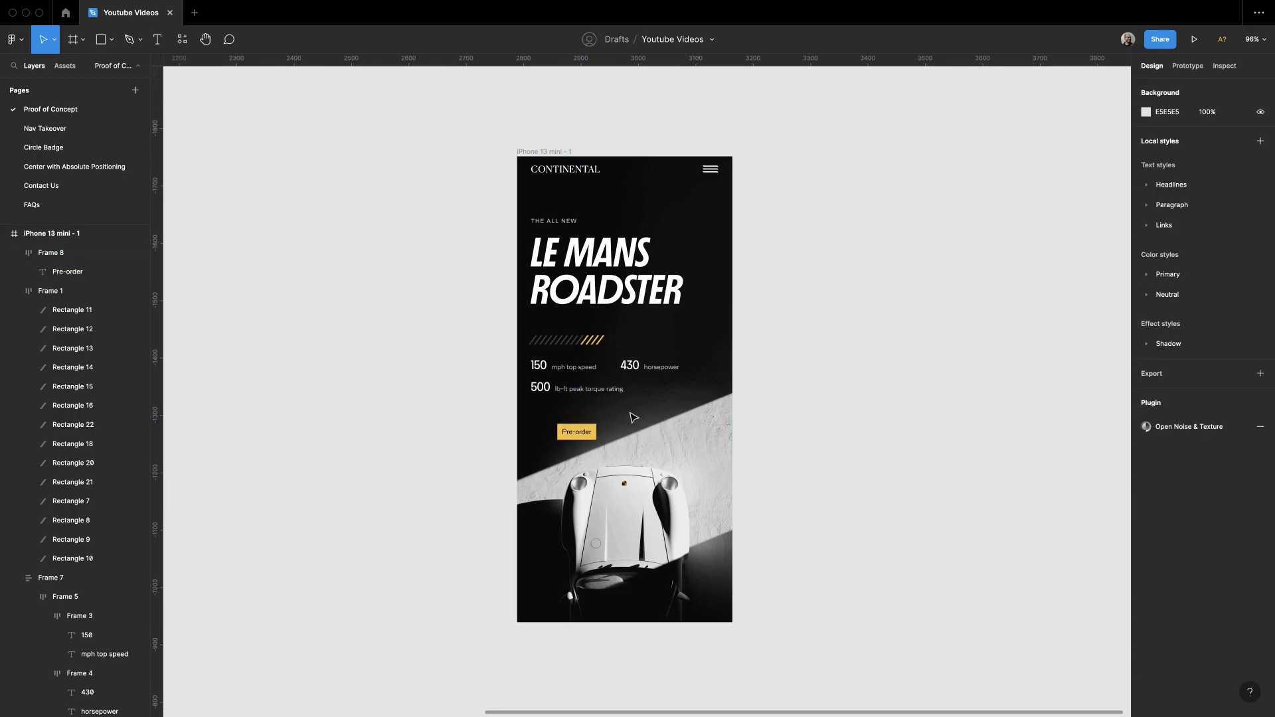
Step: Set the Pre-order label to Medium weight and uppercase
drag(471, 120, 862, 700)
super+click(582, 430)
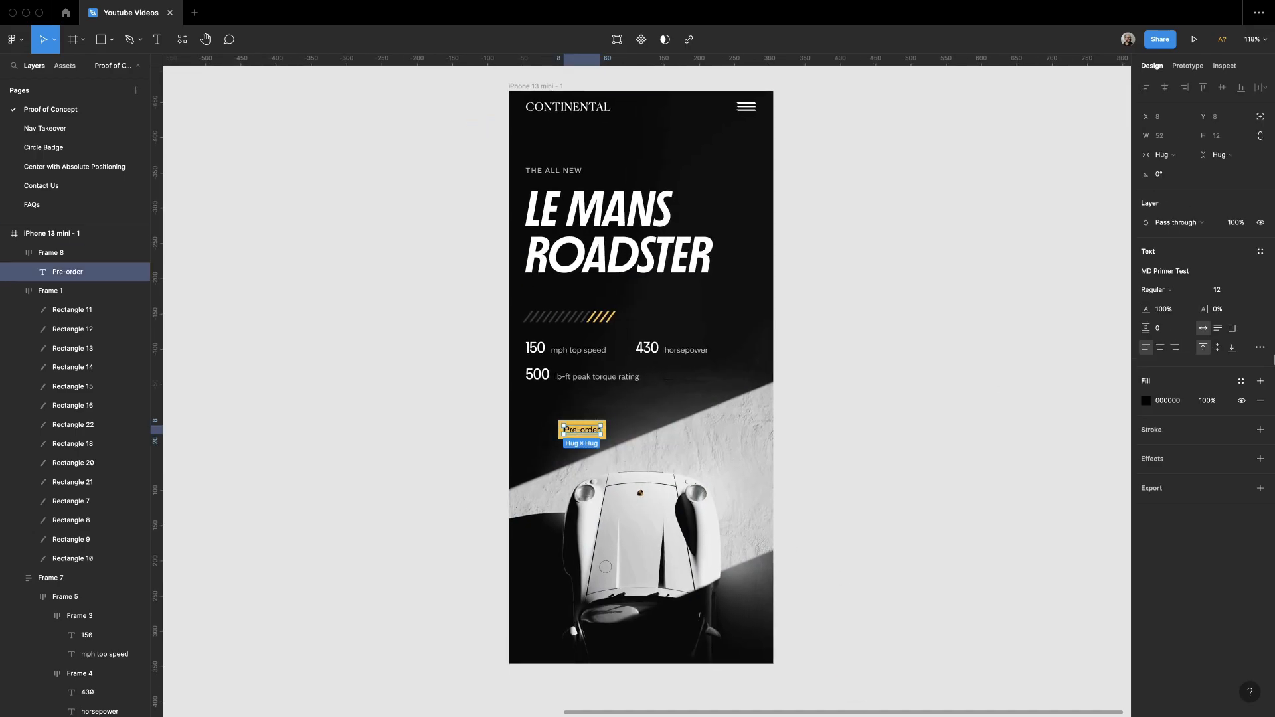
click(1175, 294)
click(1177, 306)
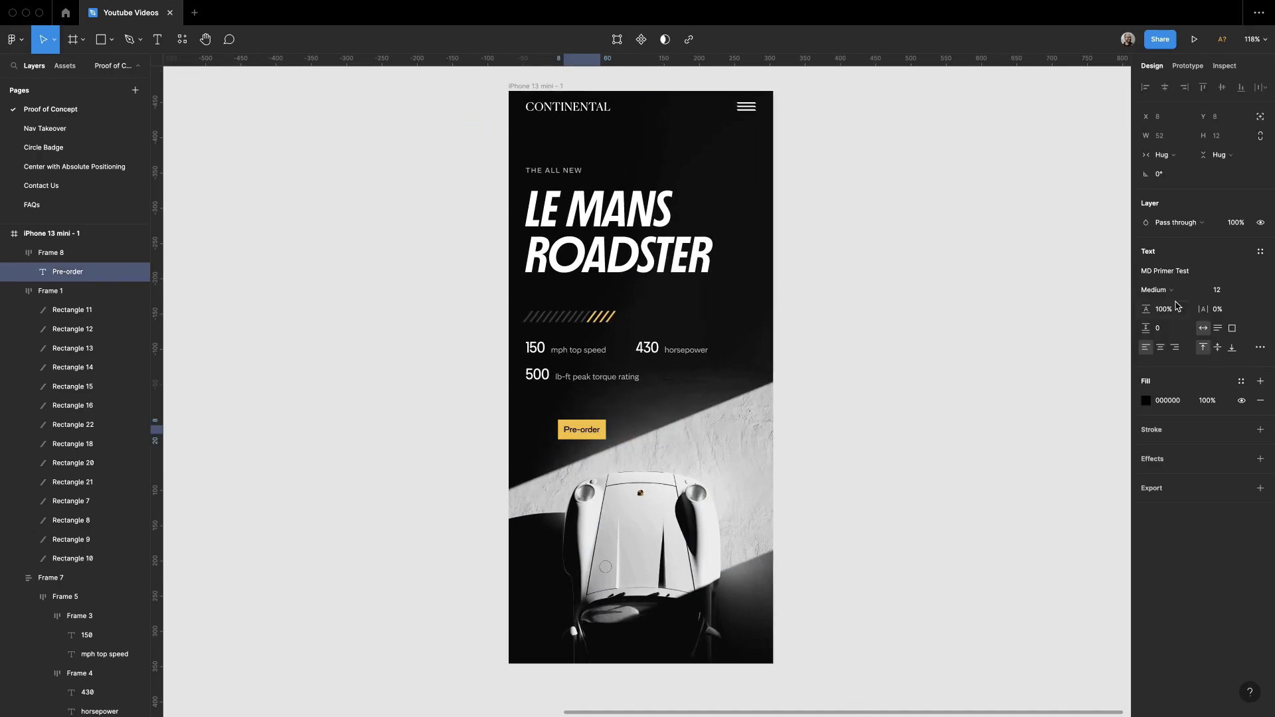
click(1260, 346)
click(1074, 598)
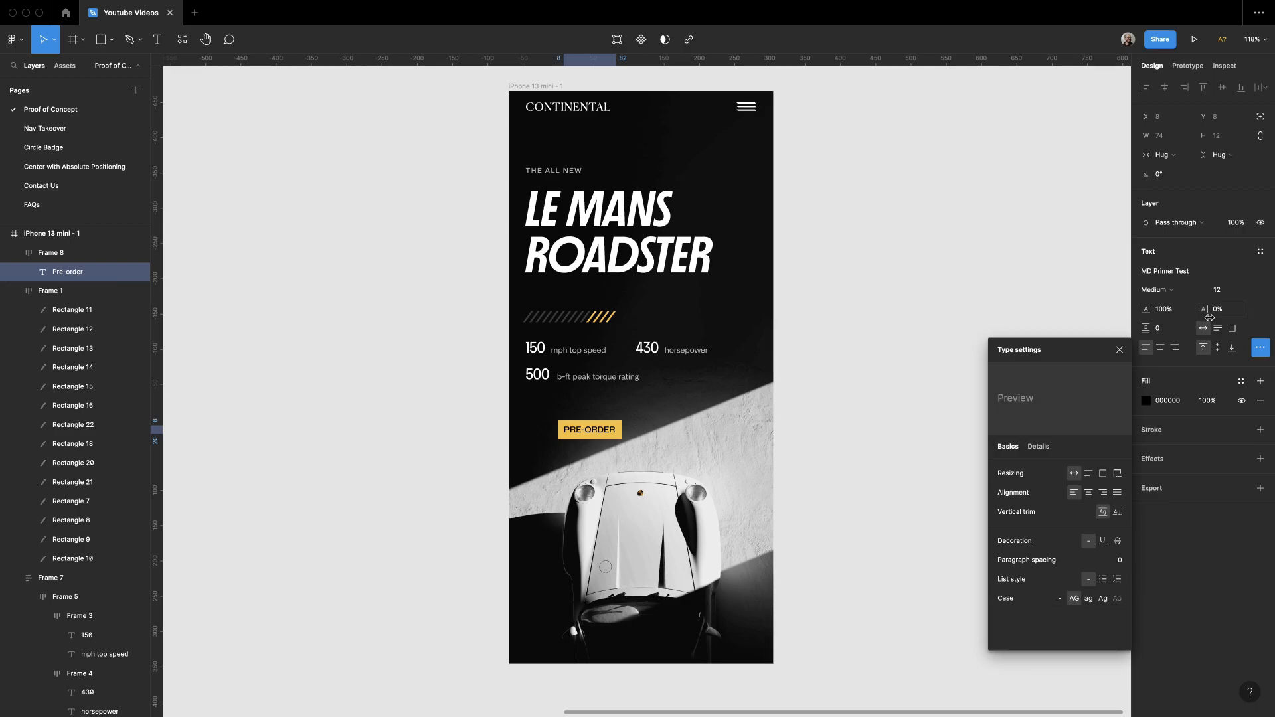
Step: Set the PRE-ORDER label to size 11, Semibold weight and 8% letter spacing
click(1222, 291)
text(11)
click(1156, 290)
click(1162, 307)
drag(1203, 309, 1215, 309)
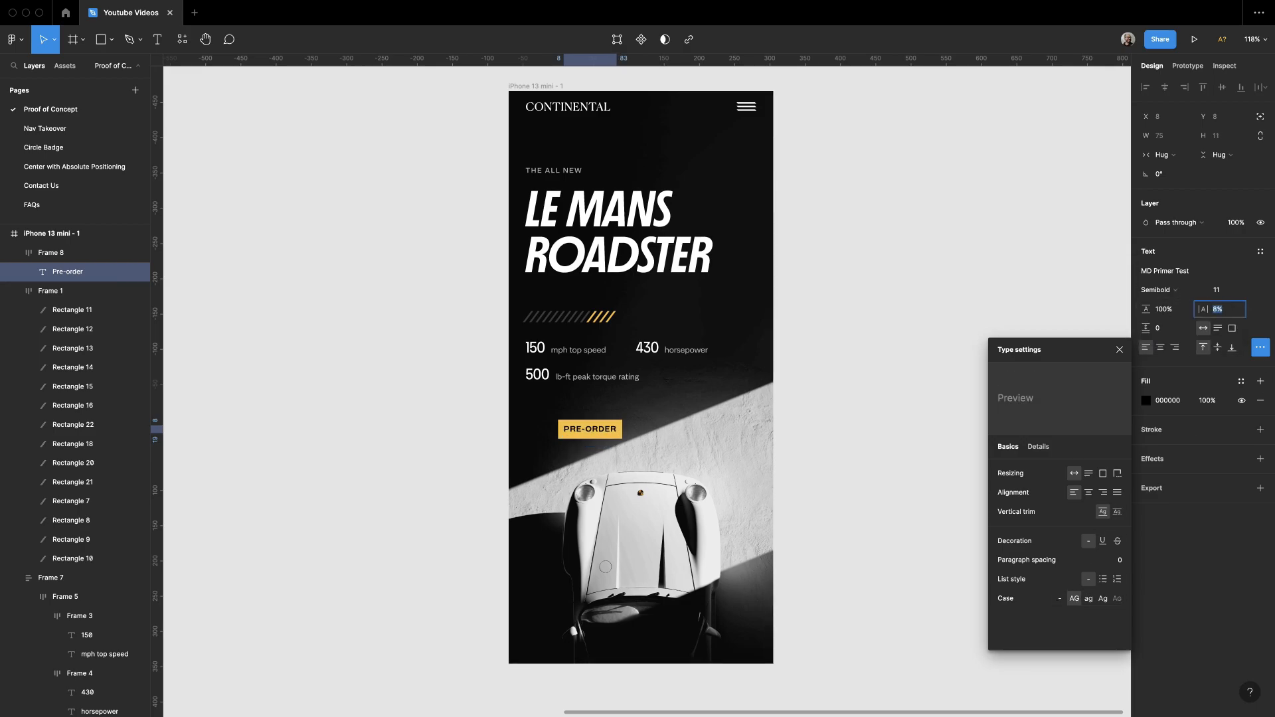
click(1182, 294)
click(1180, 307)
key(super+z)
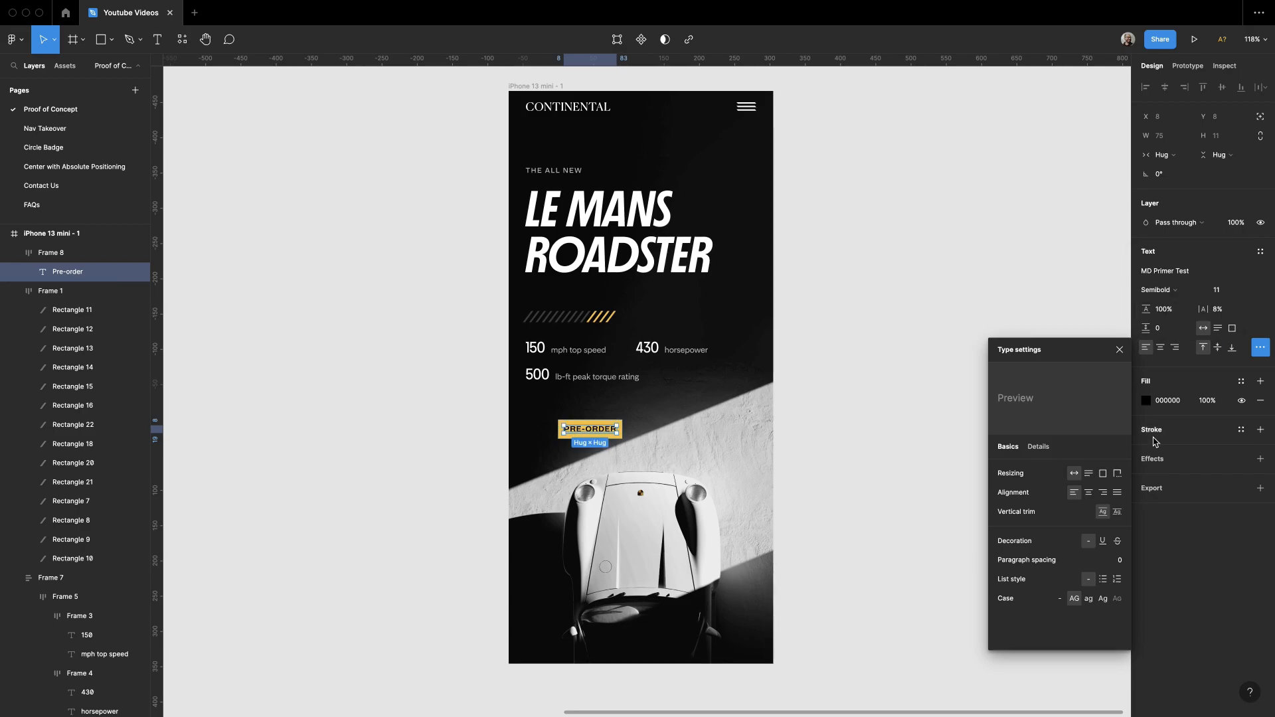
Step: Set the PRE-ORDER label's font size to 12 and its letter spacing to 4%
text(12)
click(1219, 309)
text(4)
key(Return)
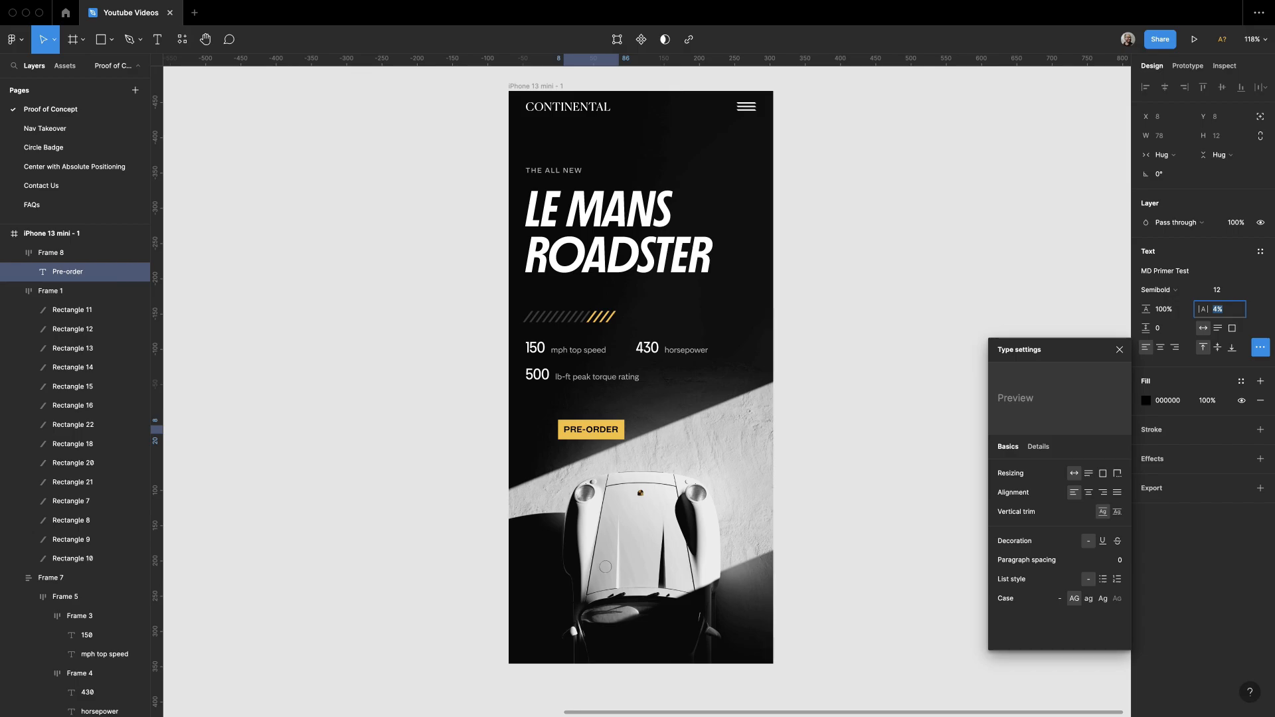
key(shift+Return)
key(Escape)
Step: Stretch the PRE-ORDER button to a width of 327 so that it spans the content area between both margins
drag(877, 368, 944, 420)
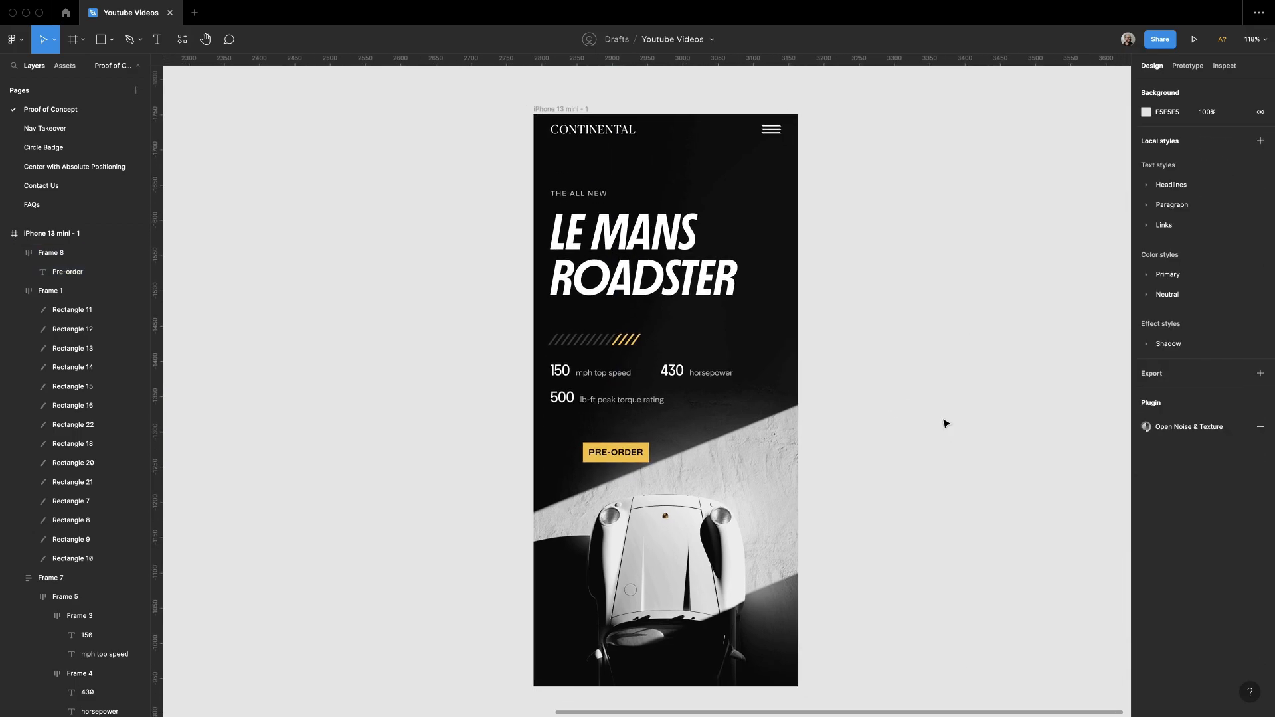
drag(633, 460, 782, 447)
key(Escape)
click(558, 445)
click(858, 485)
scroll(853, 468, down, 2)
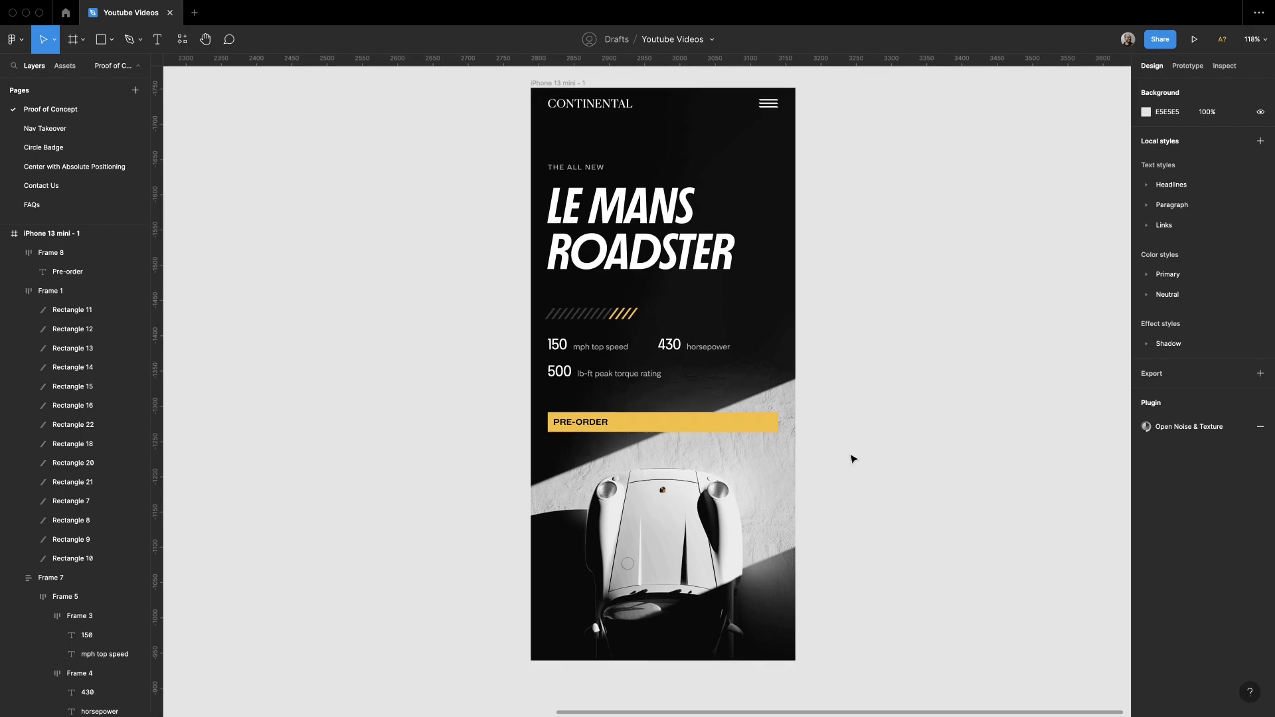
Step: Try the PRE-ORDER button near the lower end of the phone frame, over the car, and undo the move
click(717, 408)
click(431, 396)
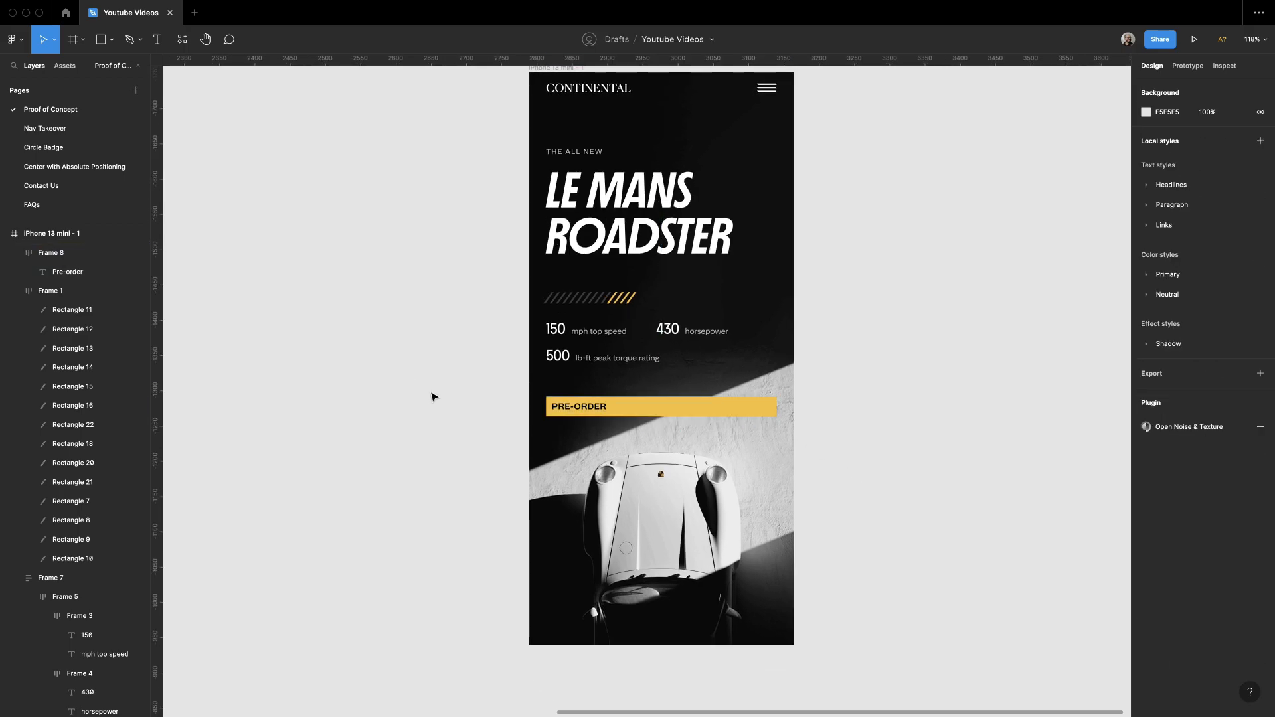
scroll(467, 371, up, 1)
drag(638, 433, 647, 641)
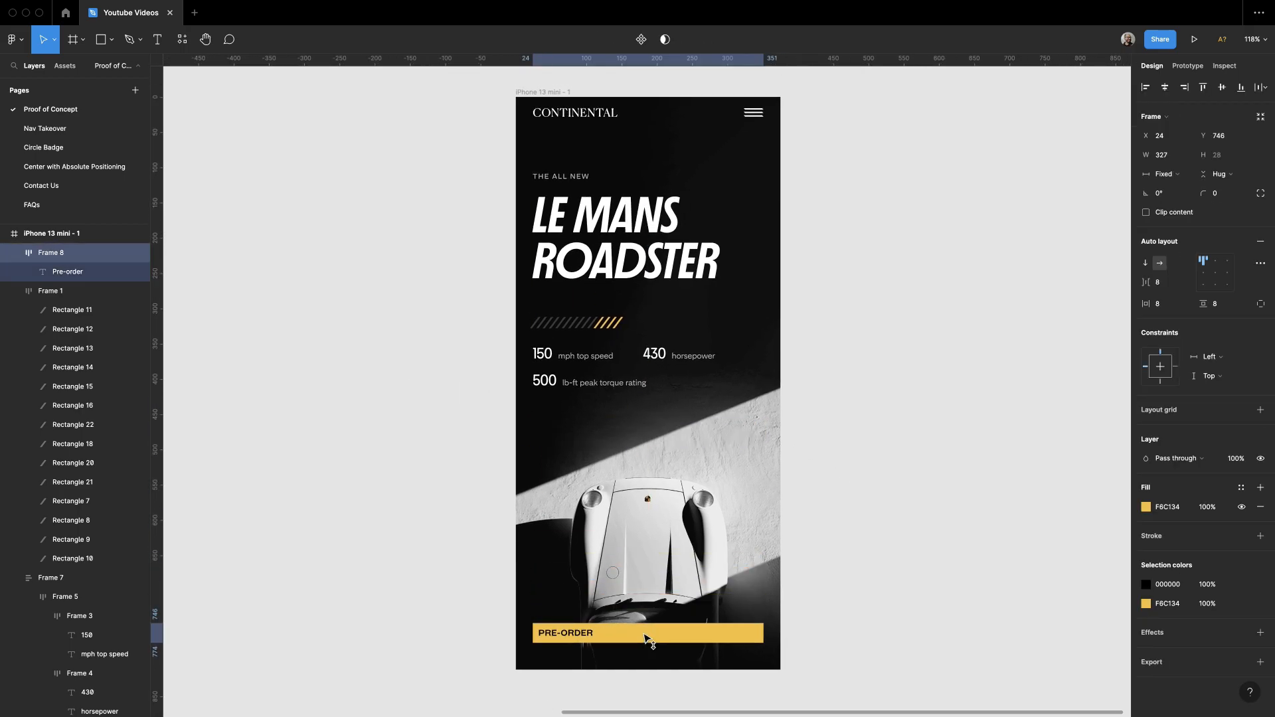
key(ctrl+z)
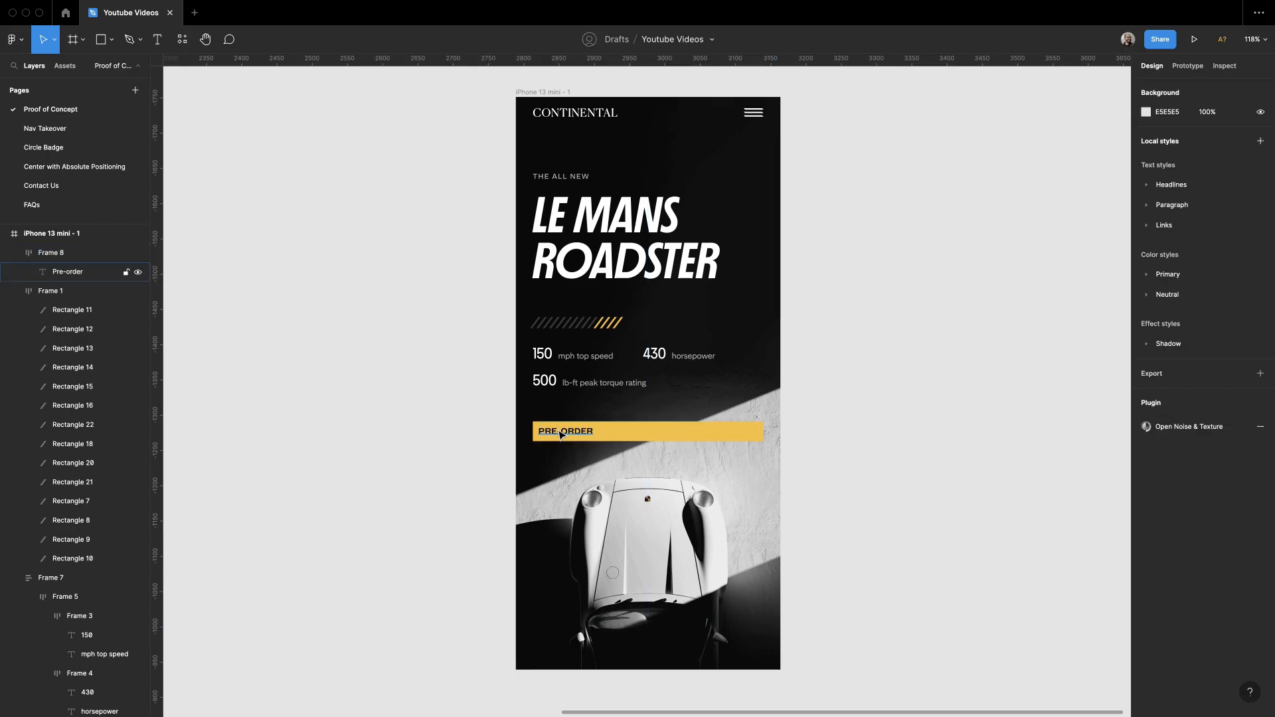
Step: Set the PRE-ORDER button's horizontal padding to 12 and its fill to black
text(12)
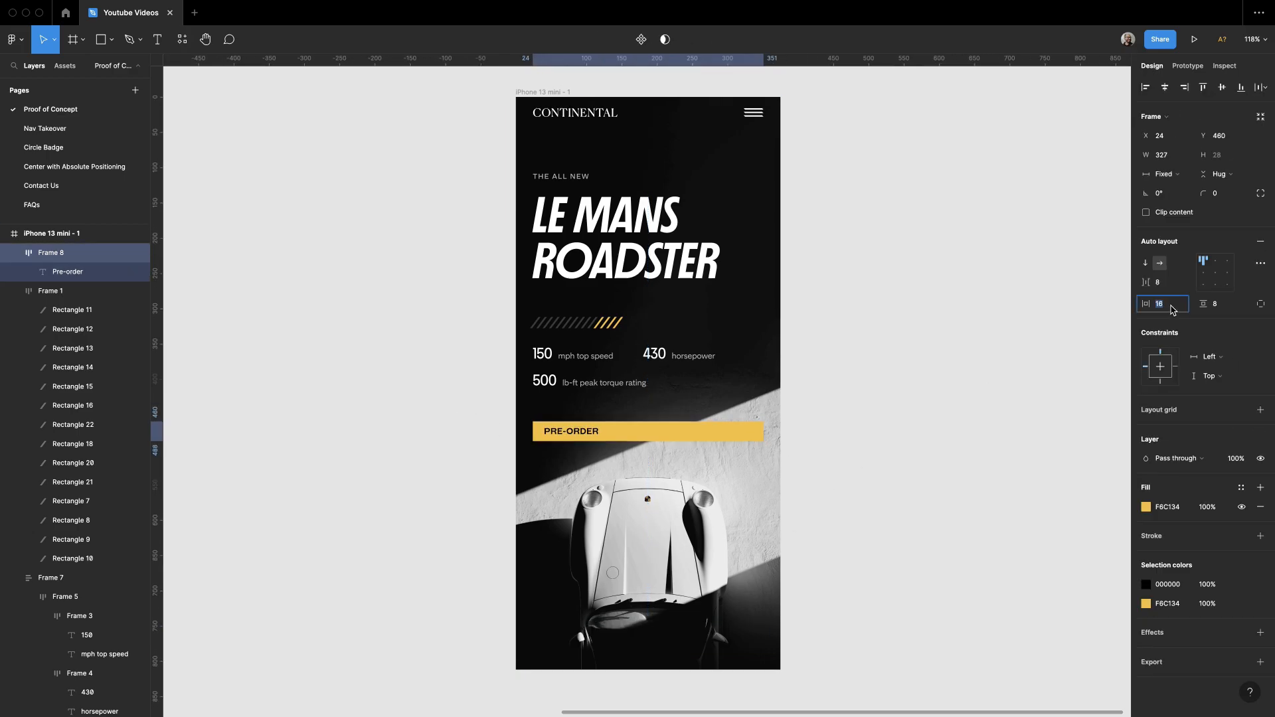
click(1175, 510)
text(black)
key(Return)
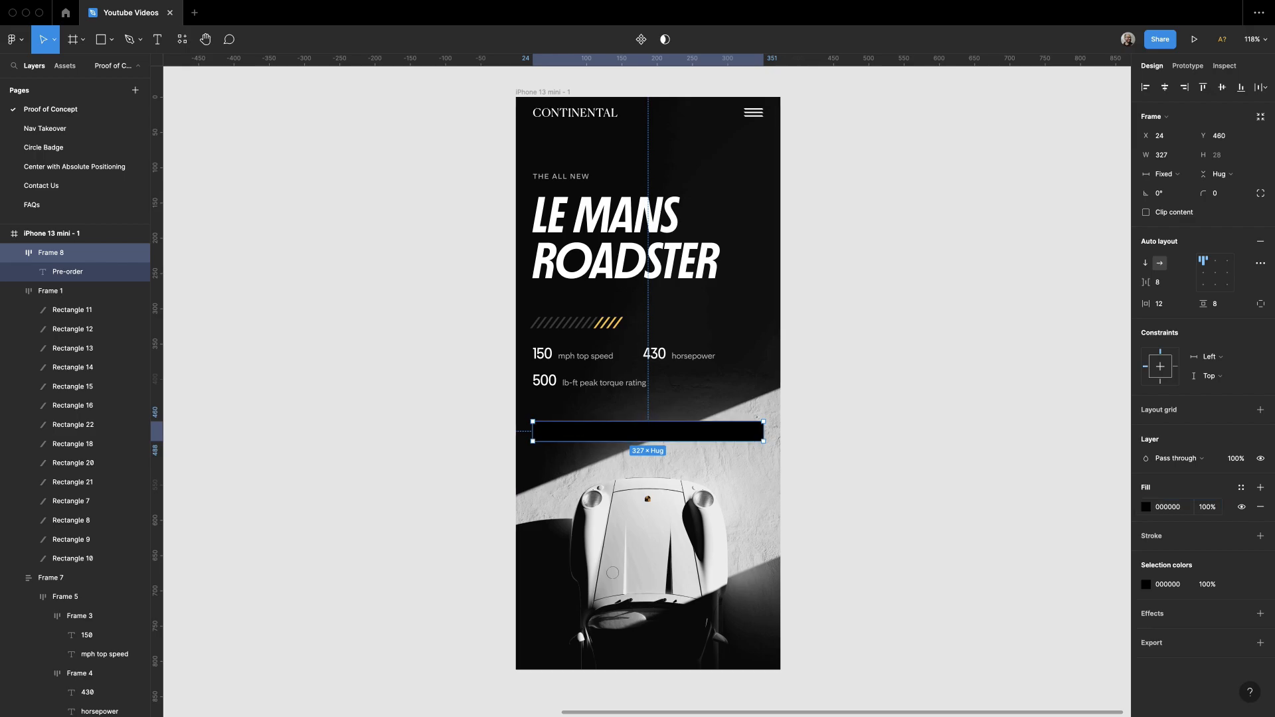
Step: Change the PRE-ORDER label's fill to the yellow F6C134
key(Return)
key(Return)
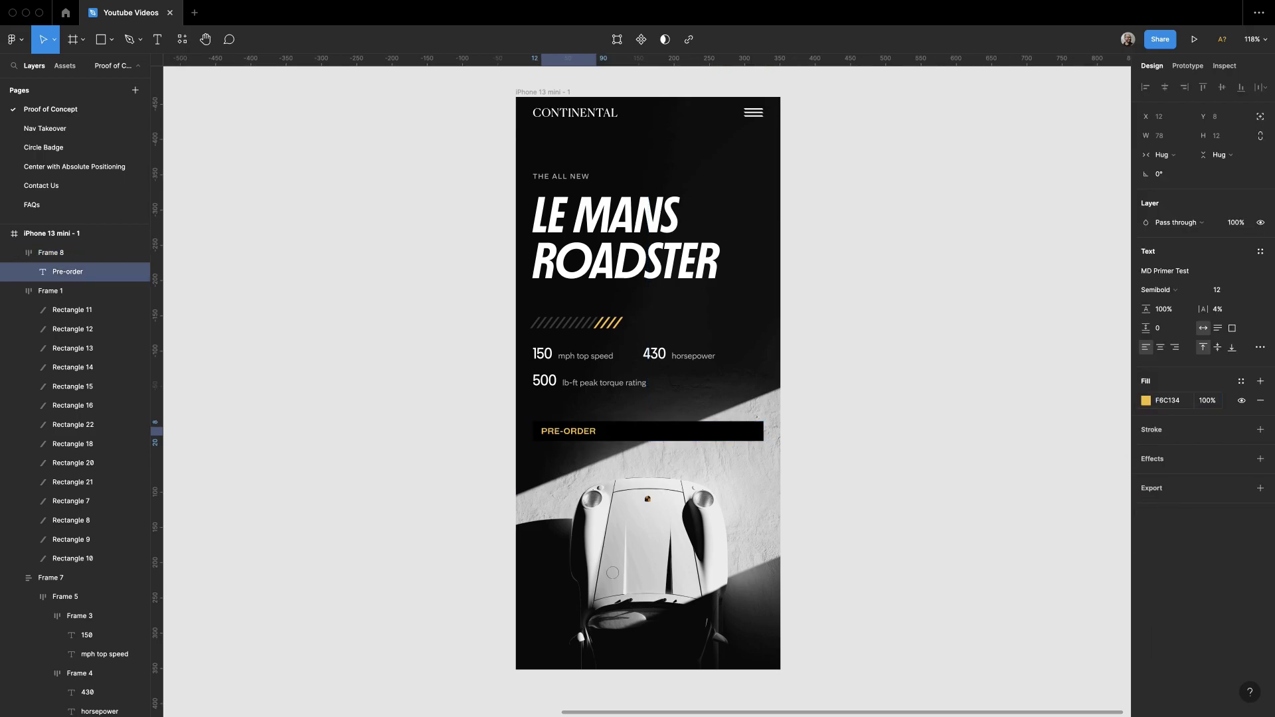
click(919, 378)
scroll(919, 378, left, 1)
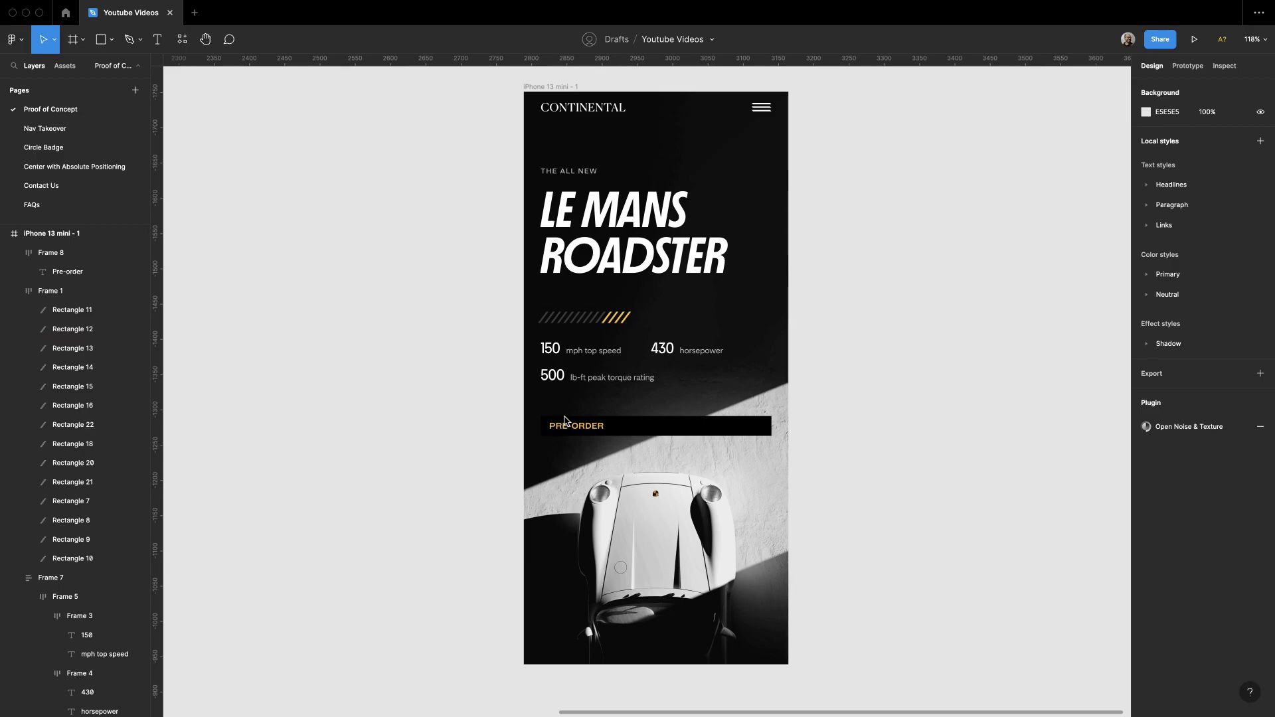
Step: Change the PRE-ORDER label's fill to black
click(660, 427)
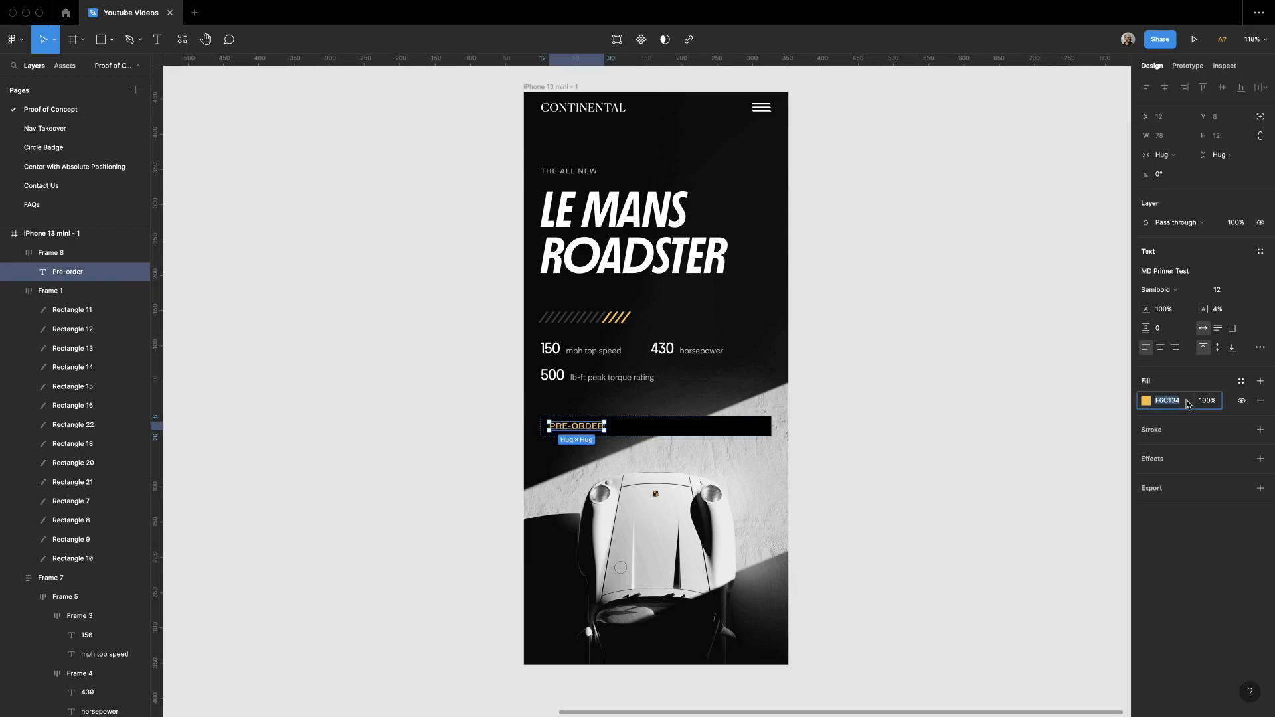
text(black)
key(Return)
Step: Fill the PRE-ORDER button with 3B3B3B, matching the dark gray slash stripes
double_click(544, 320)
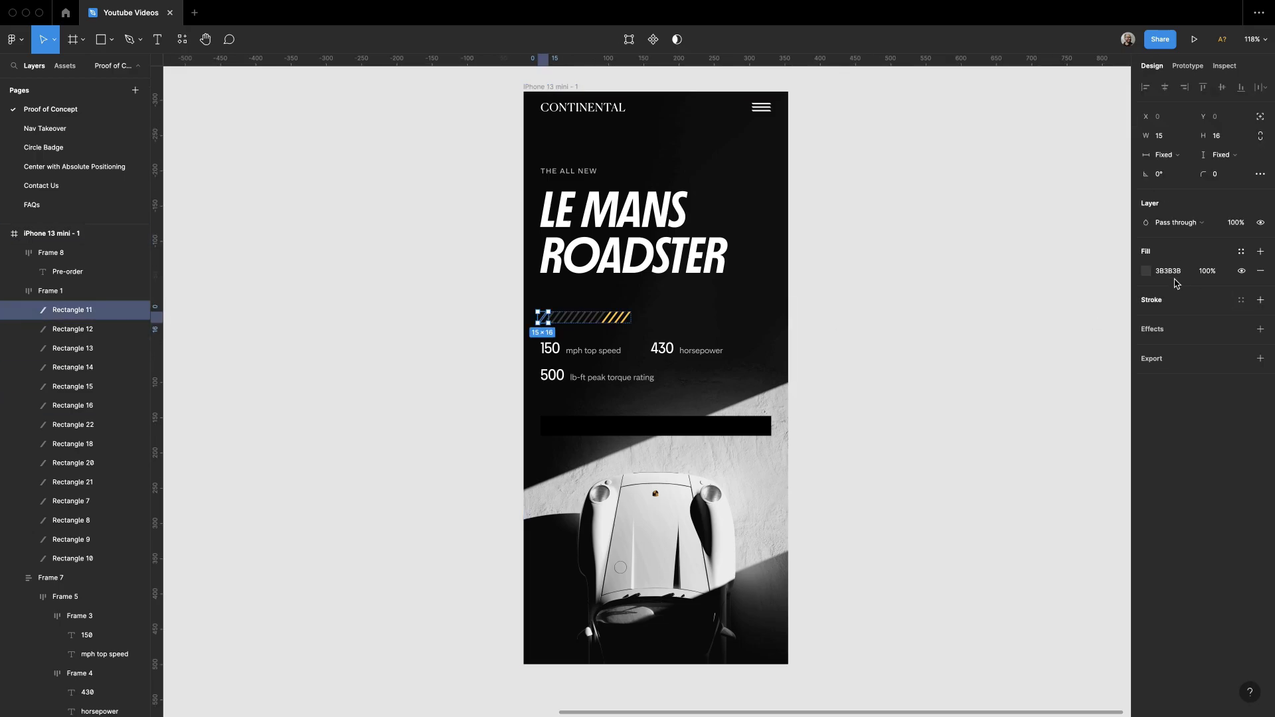
click(768, 425)
text(333)
key(Return)
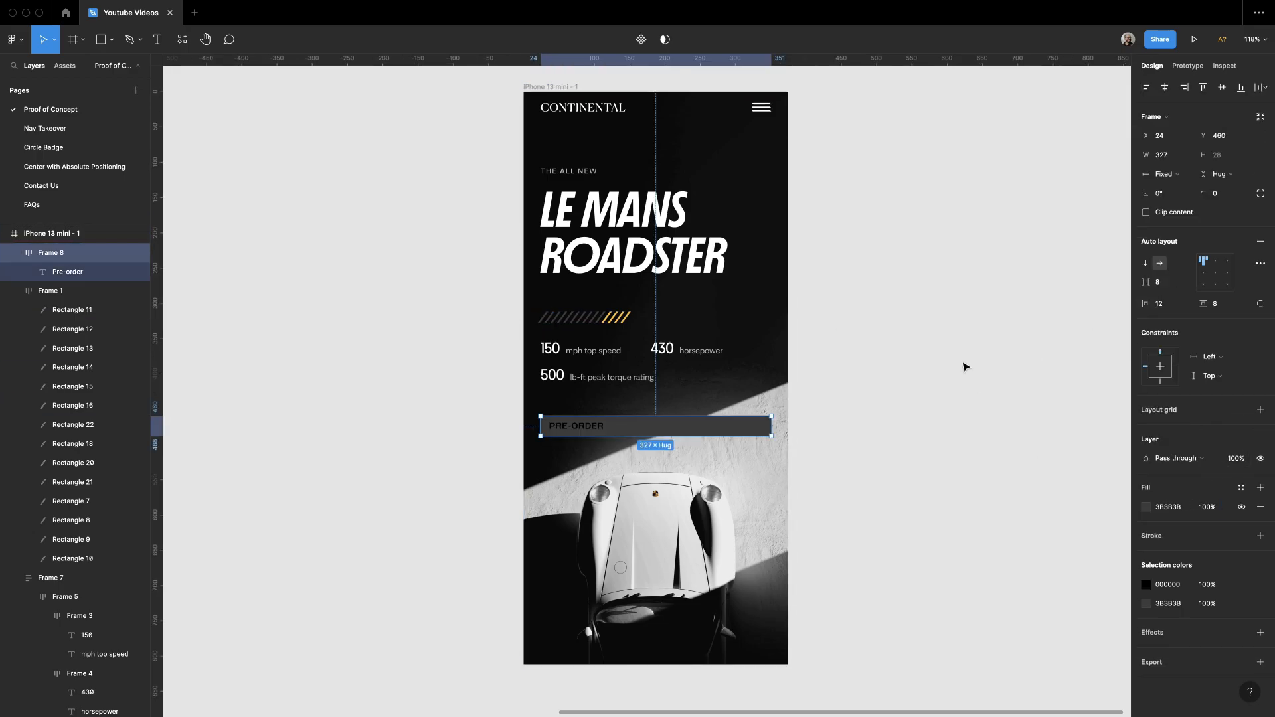
click(964, 365)
Step: Set the PRE-ORDER label's fill to white
double_click(590, 428)
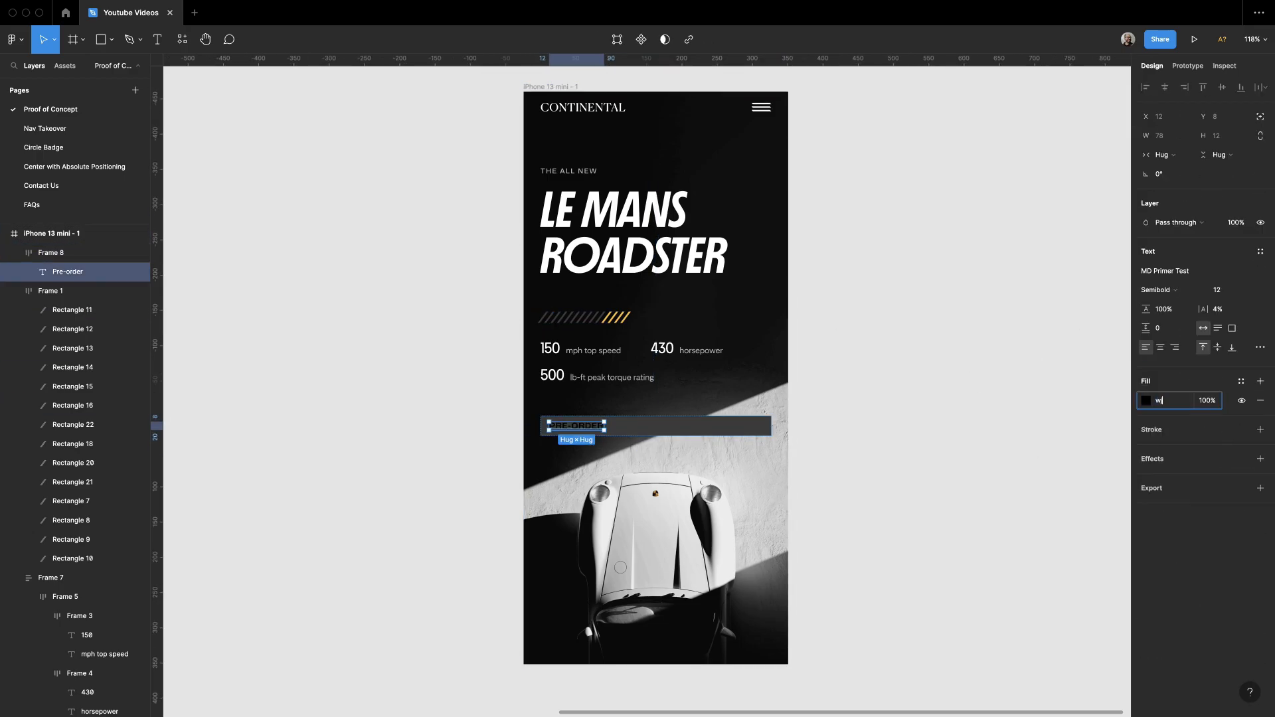
text(white)
key(Return)
click(916, 333)
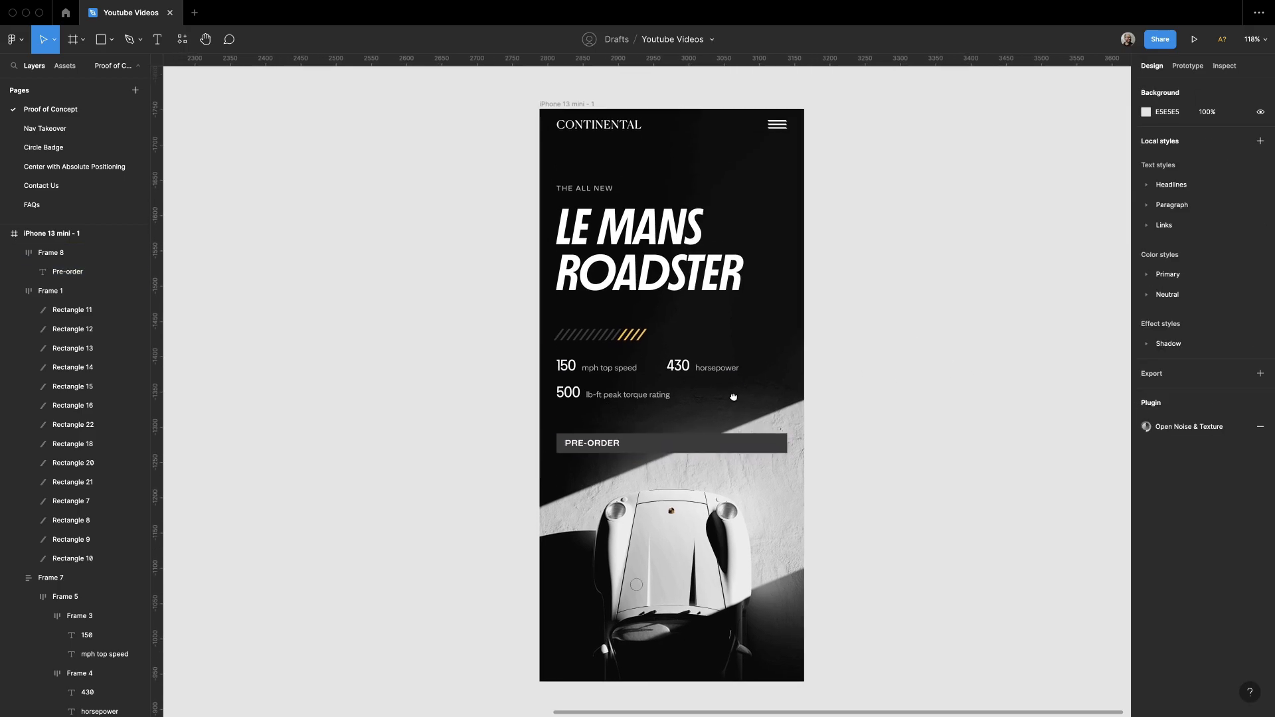
scroll(890, 370, down, 1)
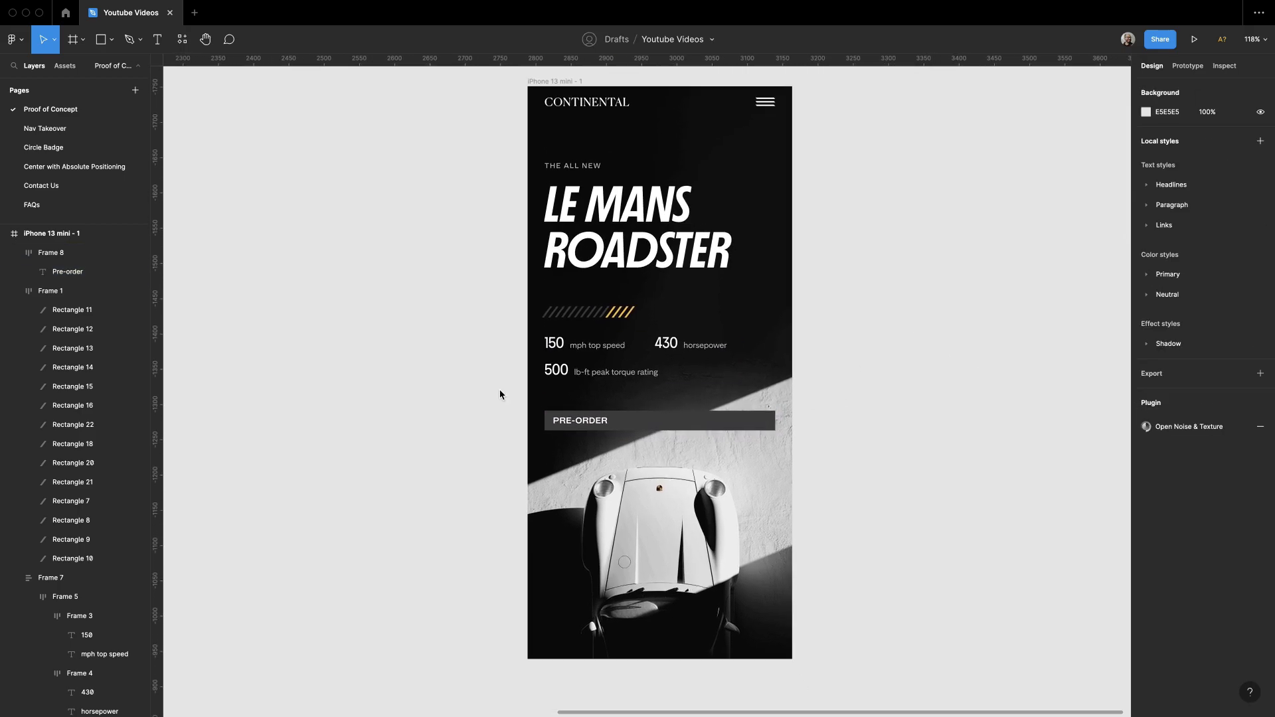
Step: Try the MD Nichrome Test font on the PRE-ORDER label and return to its previous font
double_click(604, 422)
text(MD n)
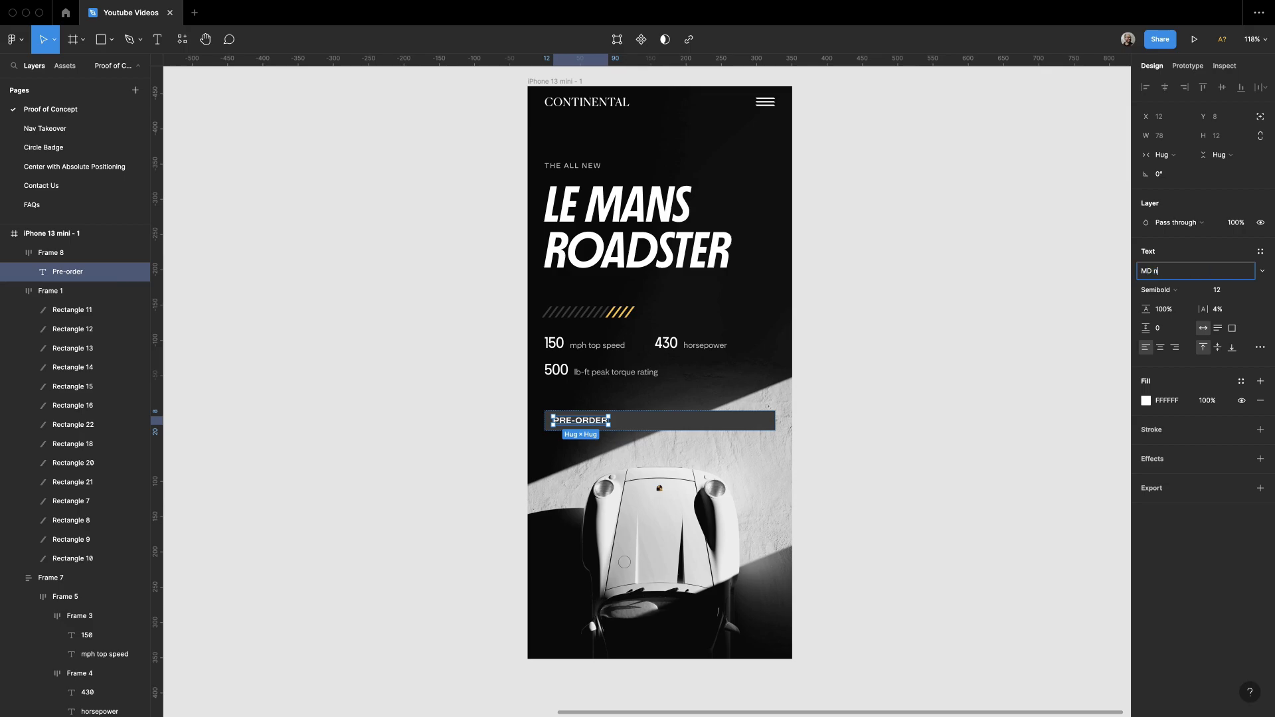
text(ichrome Test)
key(Return)
click(902, 370)
scroll(752, 509, up, 5)
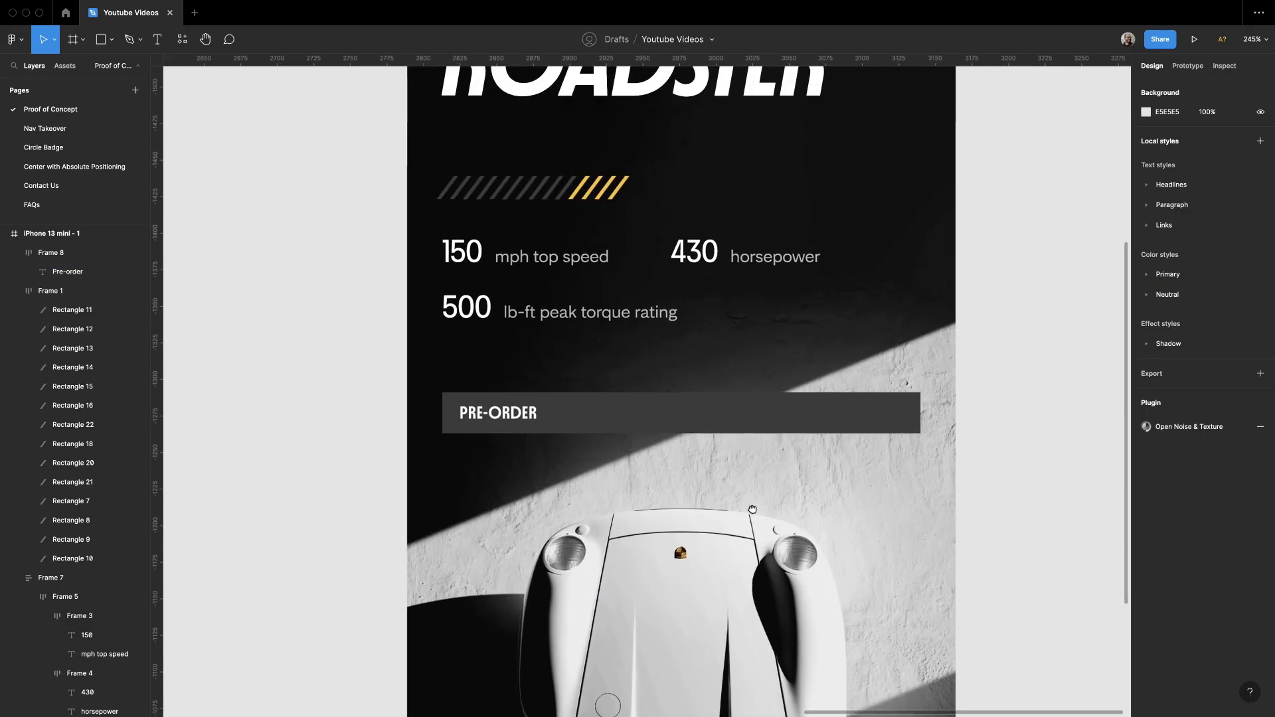
scroll(578, 438, up, 1)
double_click(558, 473)
click(1030, 444)
key(shift+0)
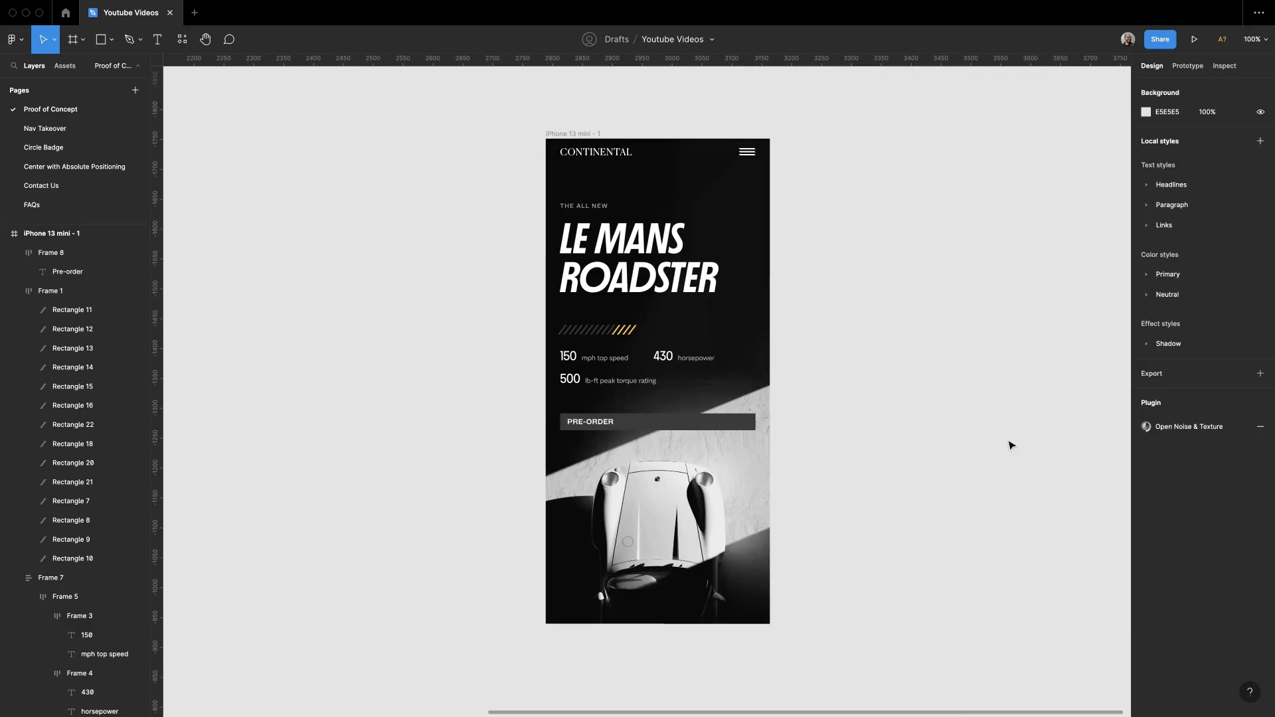
Step: Move the PRE-ORDER button to the bottom edge of the iPhone frame and widen it to the full 375 px width
drag(723, 425, 727, 619)
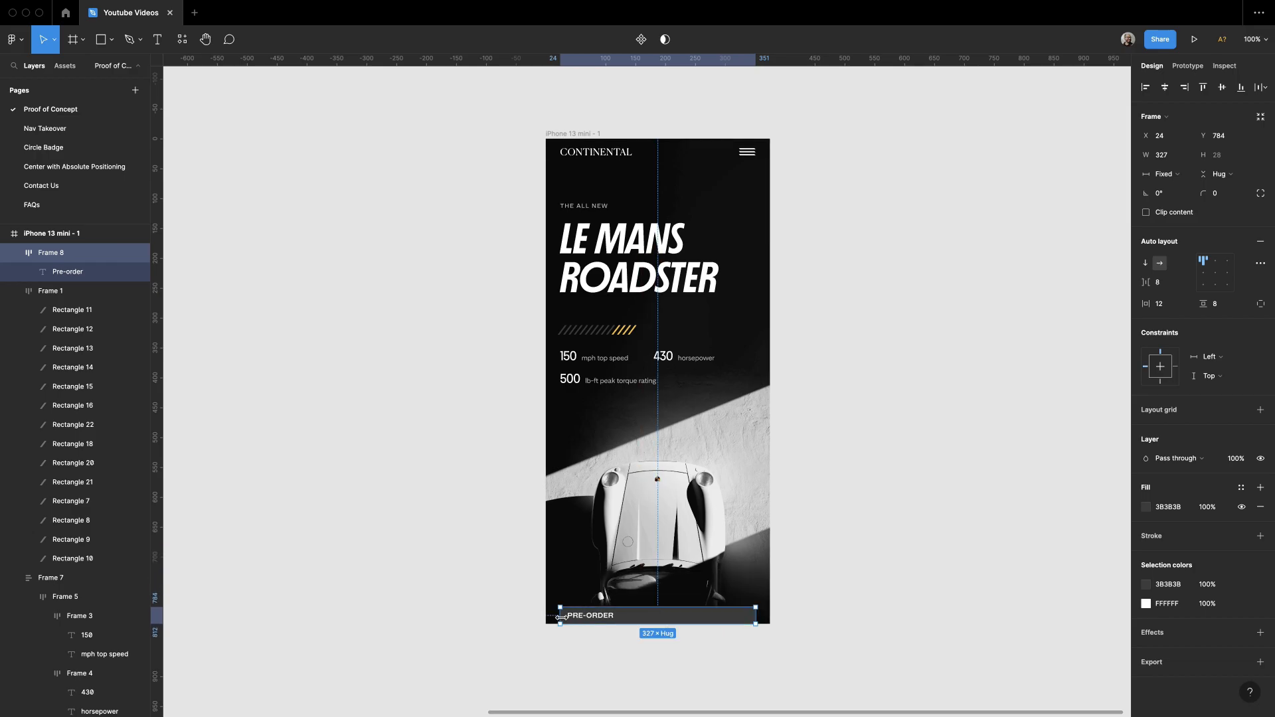
drag(561, 617, 546, 619)
drag(756, 618, 769, 618)
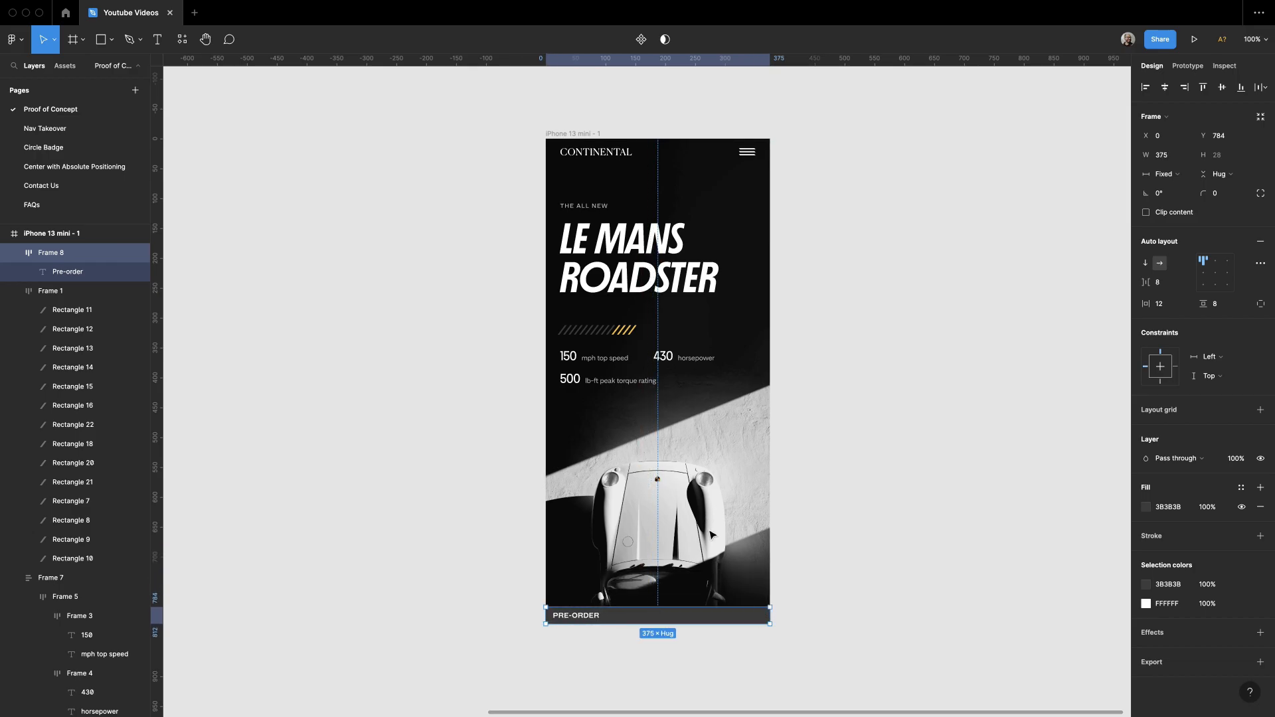
Step: Cut the car image fill from the iPhone 13 mini frame and give the frame a solid black fill
click(588, 135)
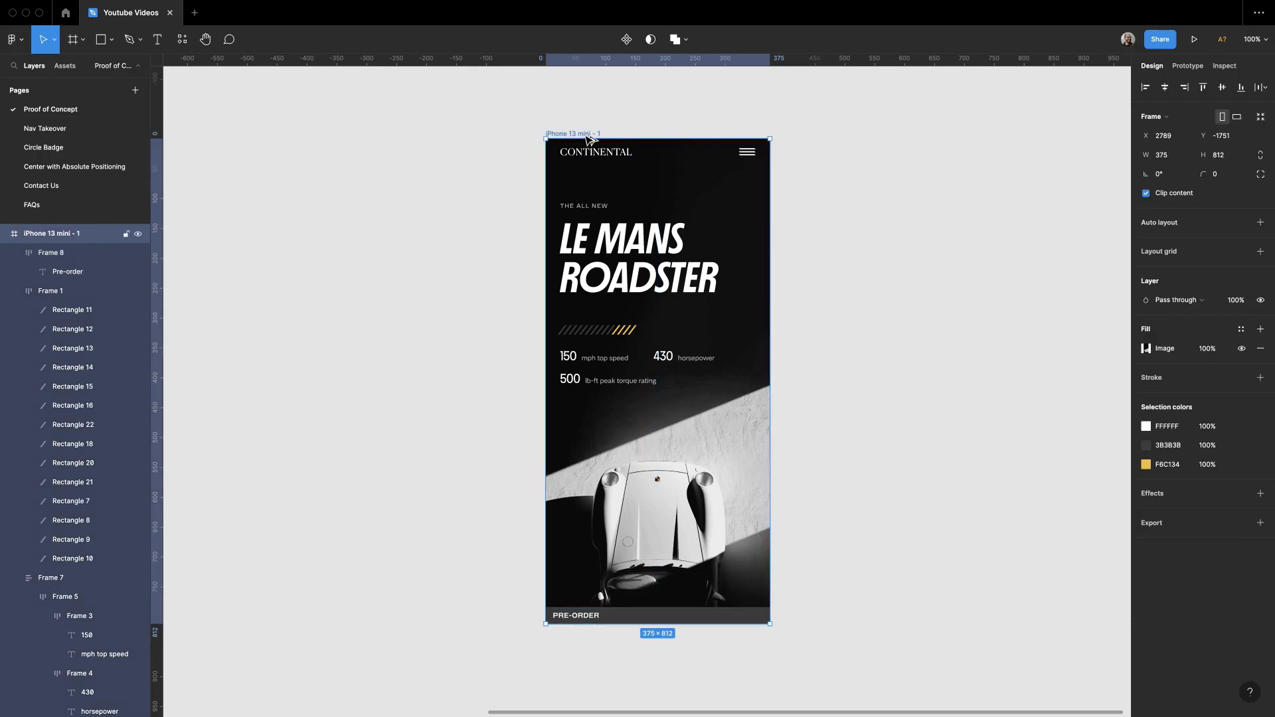
click(1176, 349)
click(1259, 348)
click(1260, 329)
click(1174, 349)
text(black)
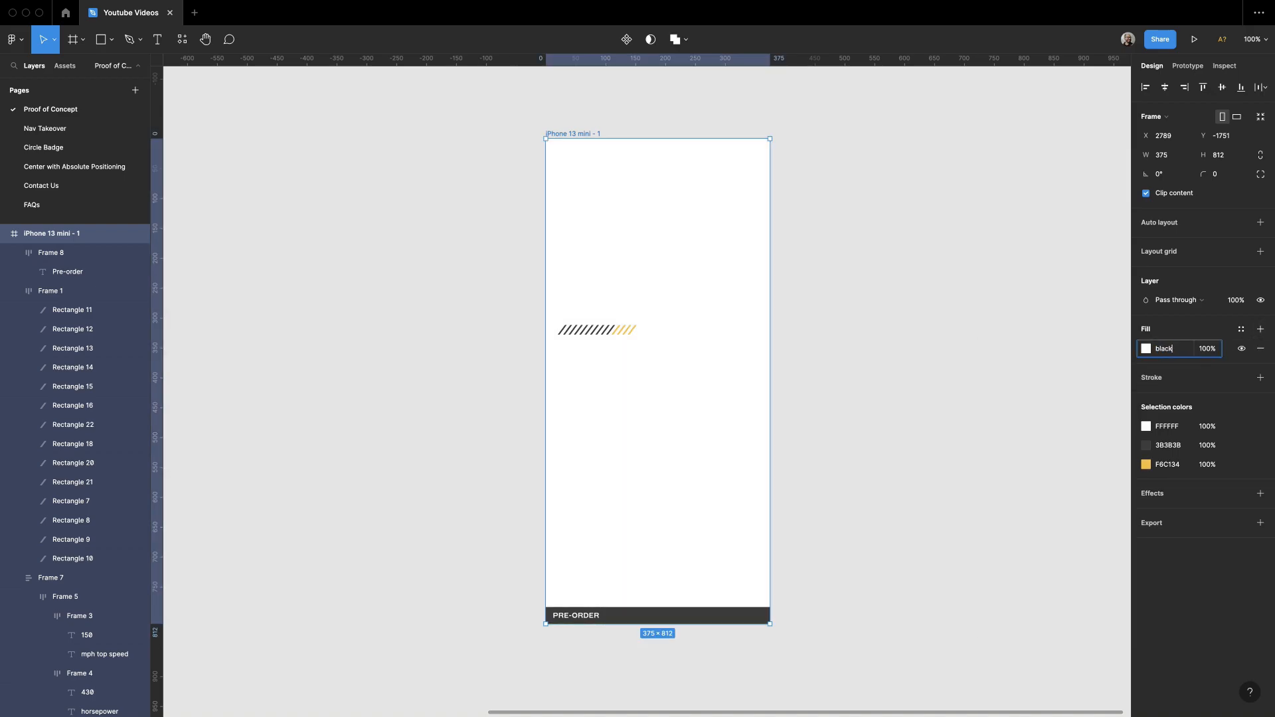
key(Return)
Step: Draw a 375 × 784 rectangle above the PRE-ORDER bar, paste the car image fill into it and send it behind the other content
key(r)
mouse_move(742, 546)
mouse_down()
mouse_move(579, 422)
mouse_move(547, 114)
mouse_move(543, 139)
mouse_move(770, 608)
mouse_up()
key(super+v)
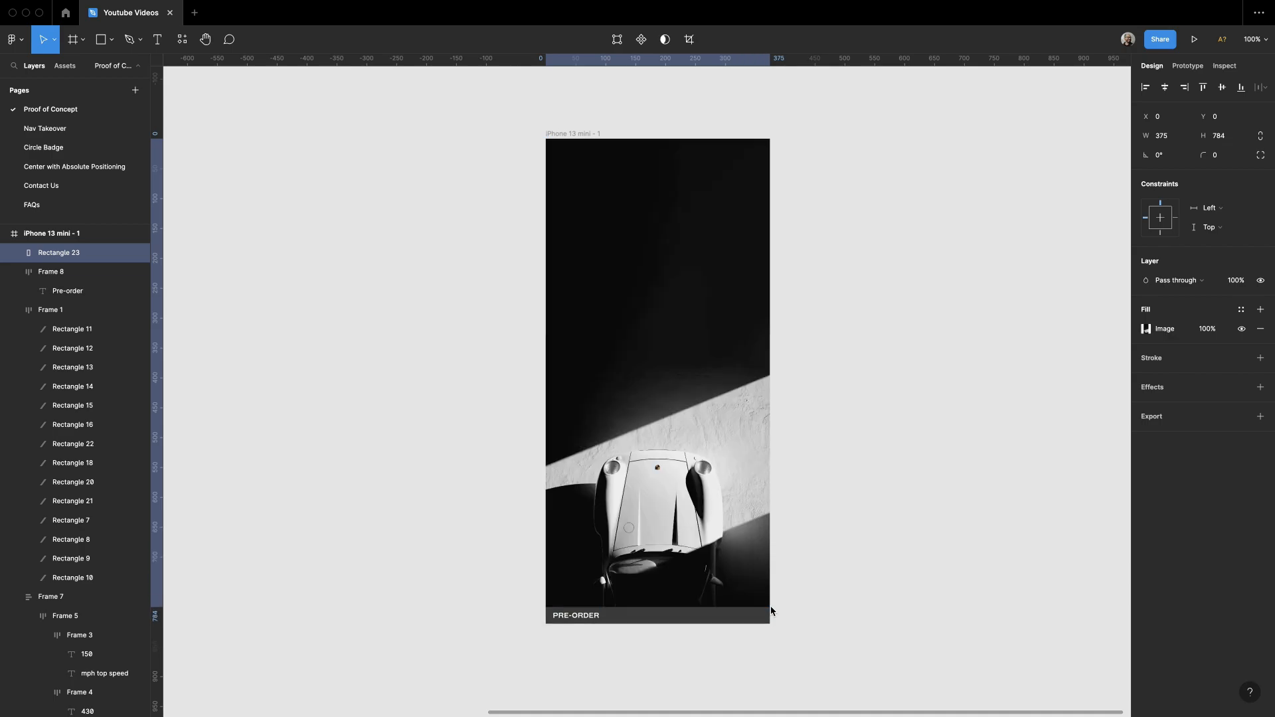
click(796, 597)
click(680, 527)
key([)
click(848, 501)
Step: Fill the PRE-ORDER bar with white sampled from the headline and set its label to black
click(649, 619)
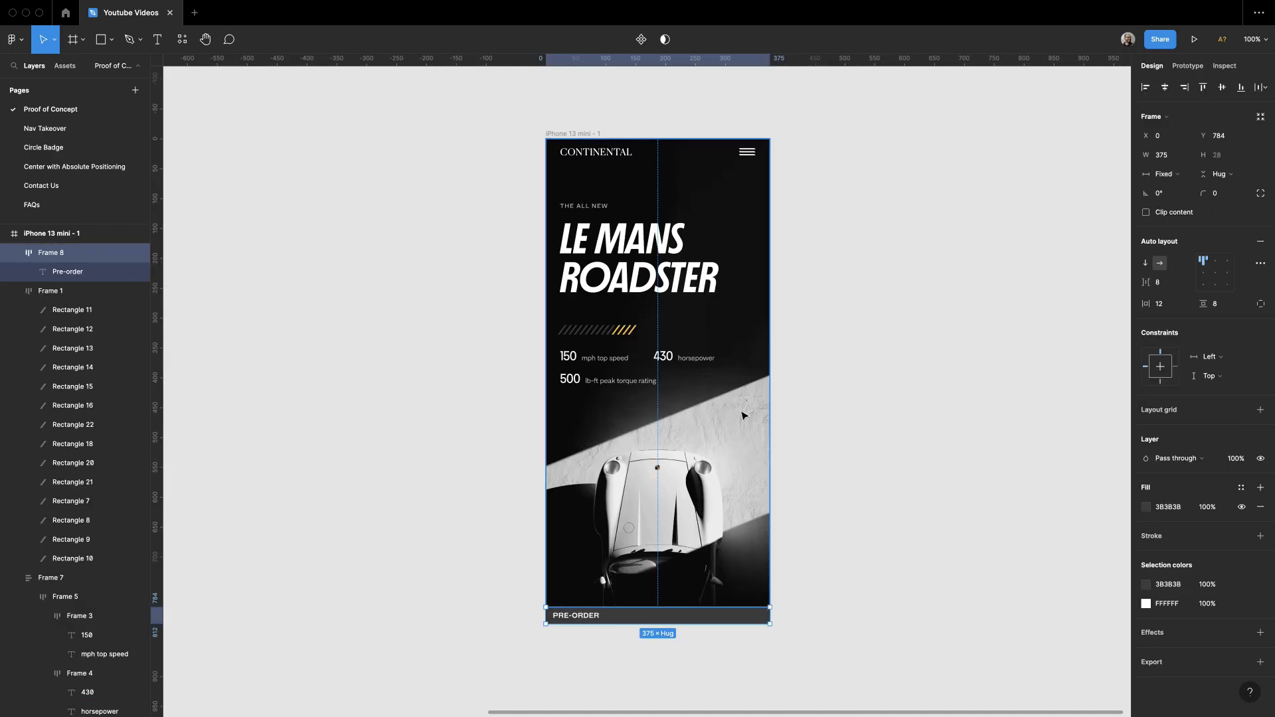
key(i)
click(695, 282)
key(Escape)
super+click(585, 615)
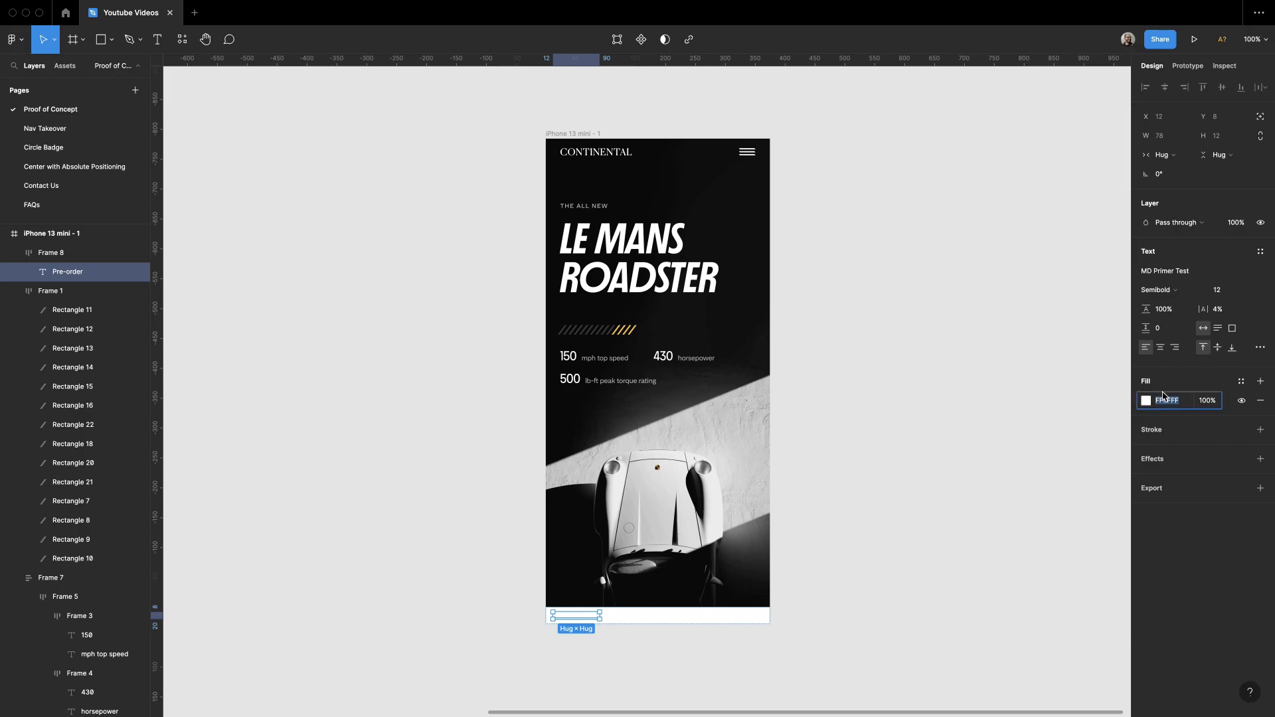
click(856, 589)
Step: Draw a 375 px wide horizontal line across the car image just above the PRE-ORDER bar and make its stroke white
scroll(592, 597, down, 1)
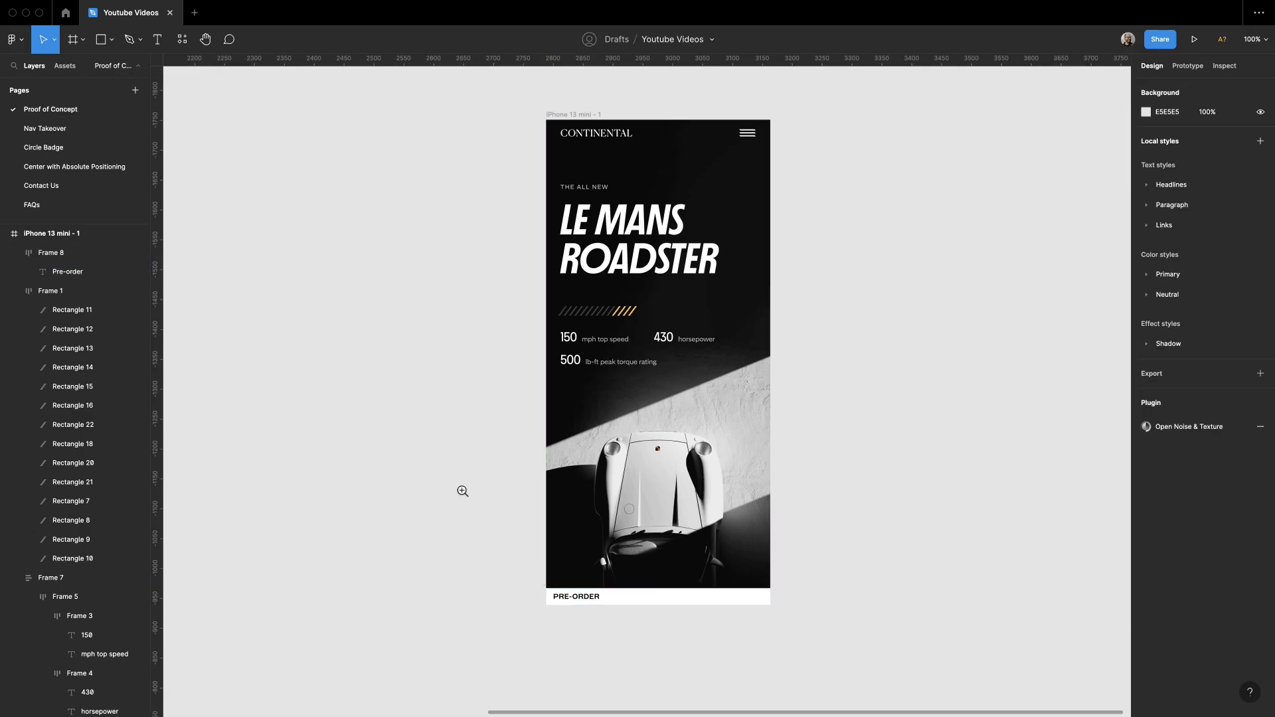
drag(463, 491, 838, 677)
key(l)
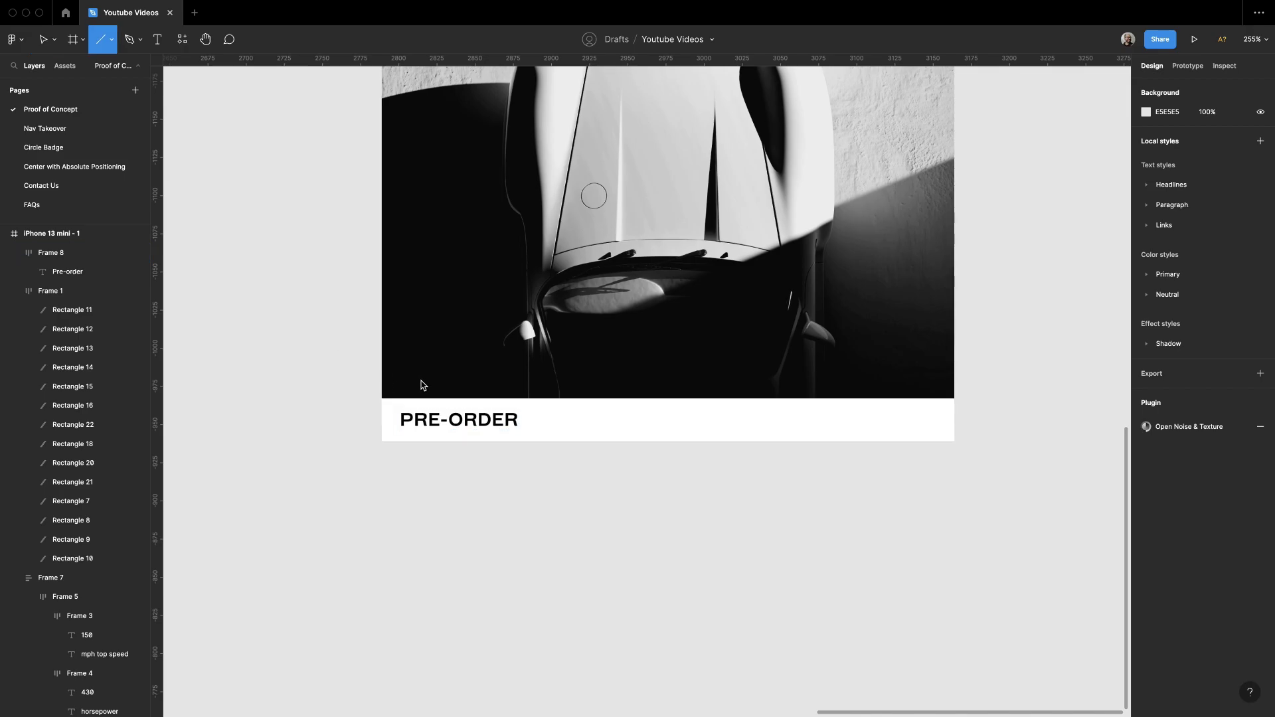
mouse_move(383, 377)
mouse_down()
mouse_move(985, 381)
mouse_move(954, 377)
mouse_up()
text(wh)
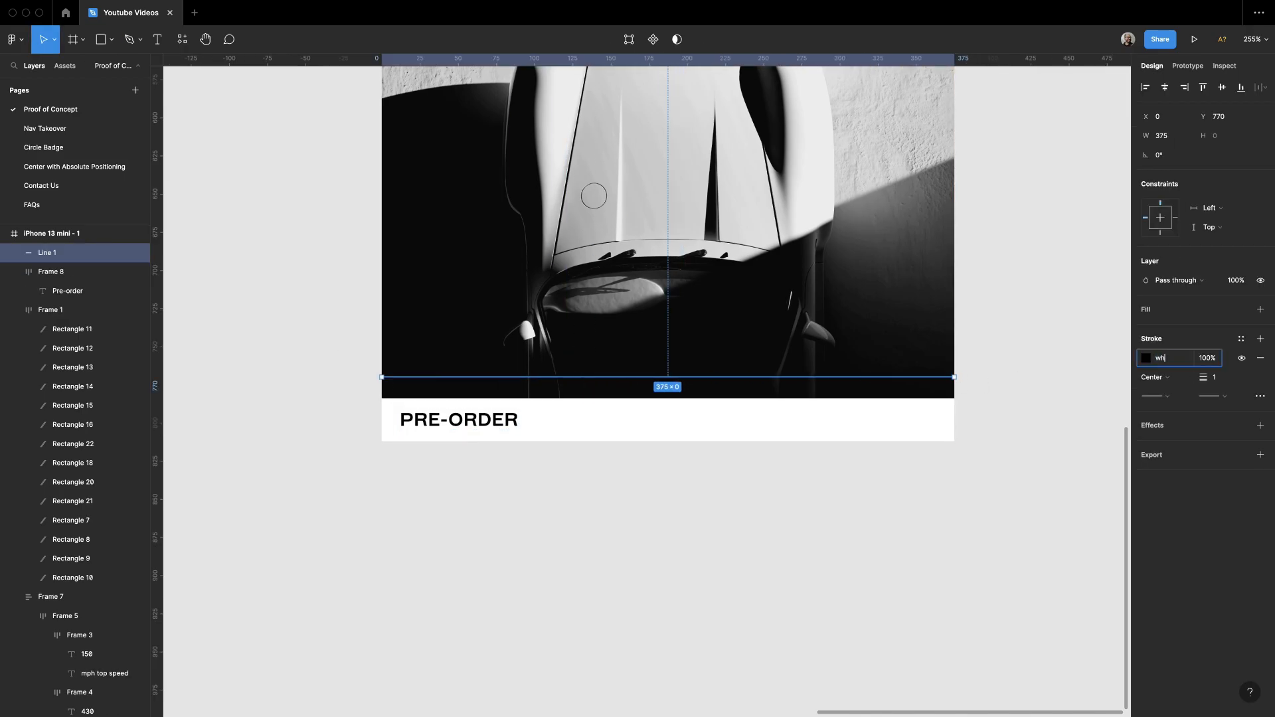
text(ite)
key(Return)
Step: Move the white line down to Y 780, 4 px above the PRE-ORDER bar
key(Down)
key(Down)
key(Down)
key(Down)
key(Down)
key(Down)
key(Down)
key(Down)
key(Down)
key(Down)
key(alt)
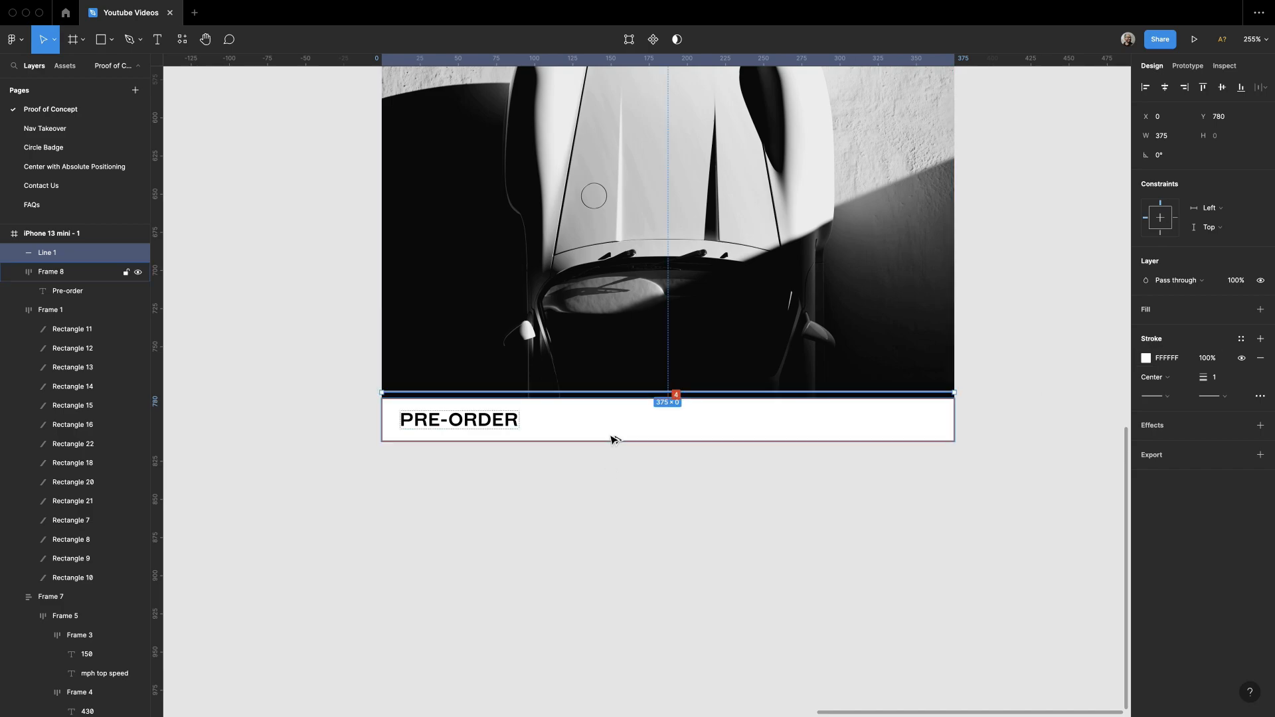
Step: Change the white line's stroke style to Dash with a dash length of 8
click(1259, 397)
click(1103, 427)
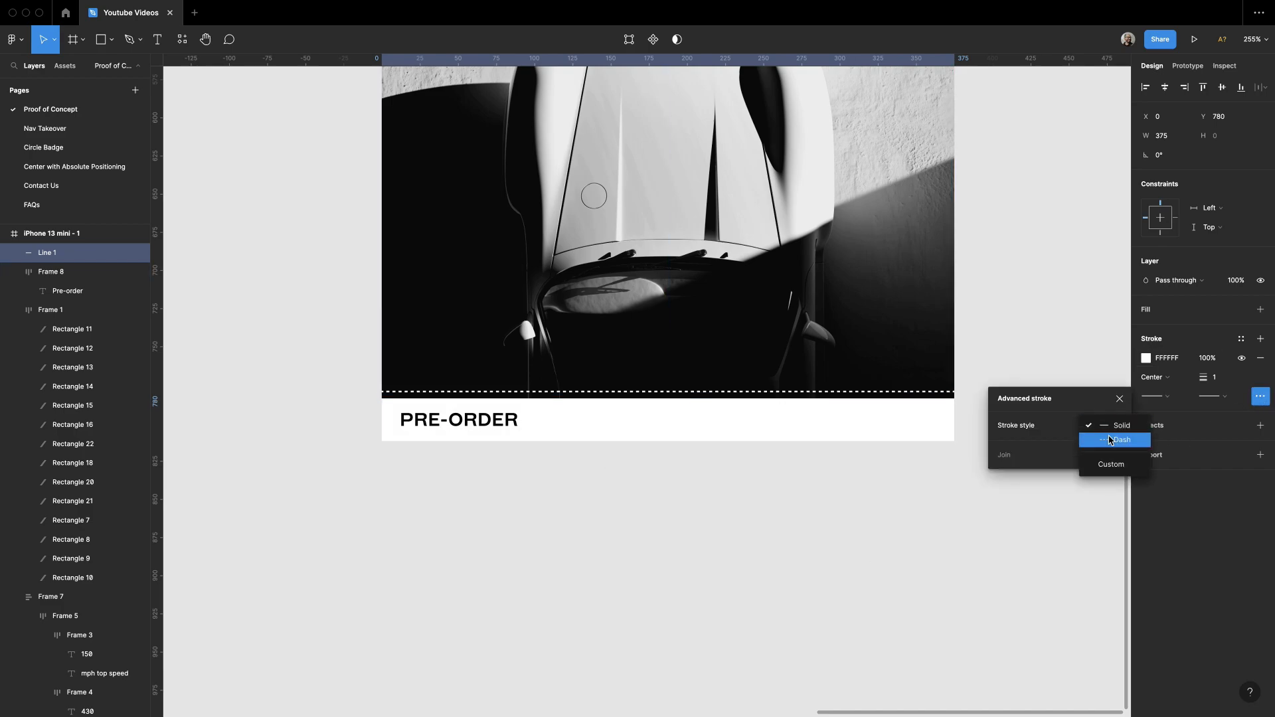
click(1103, 442)
click(1107, 448)
text(7)
key(Return)
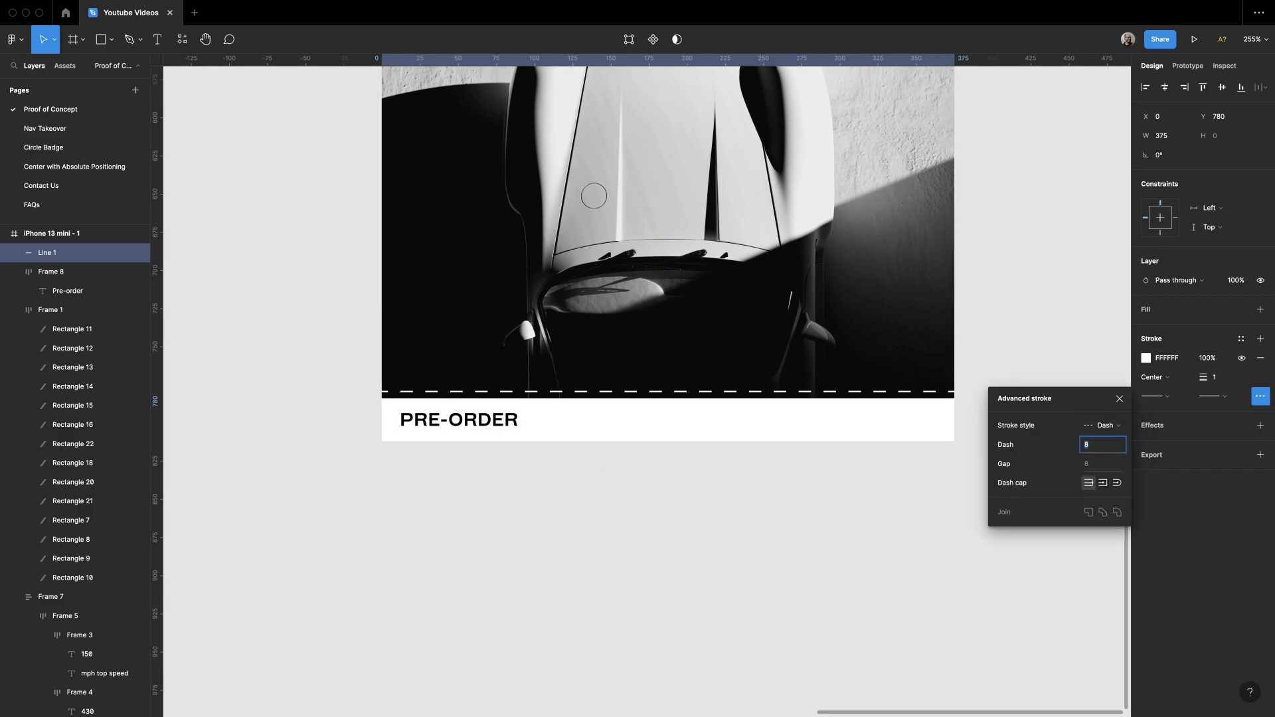
key(Escape)
Step: Shift the dashed line slightly higher above the PRE-ORDER bar and deselect it
key(shift+0)
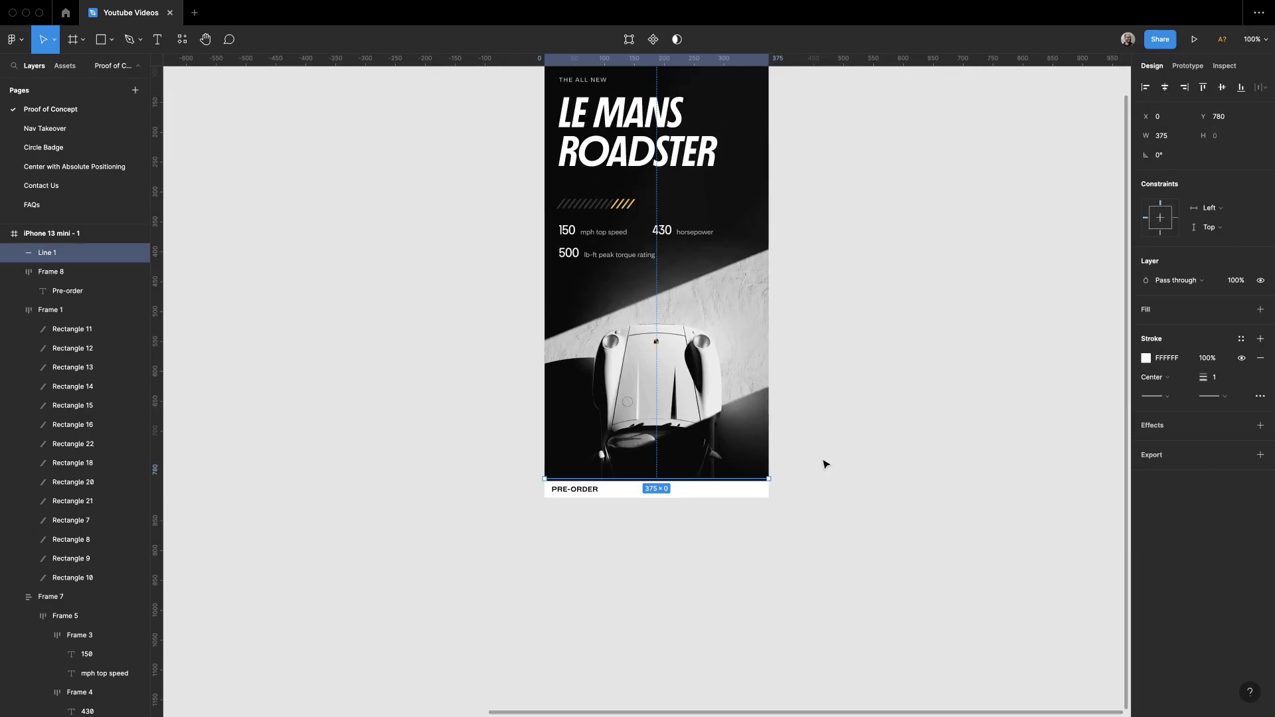
scroll(848, 465, up, 5)
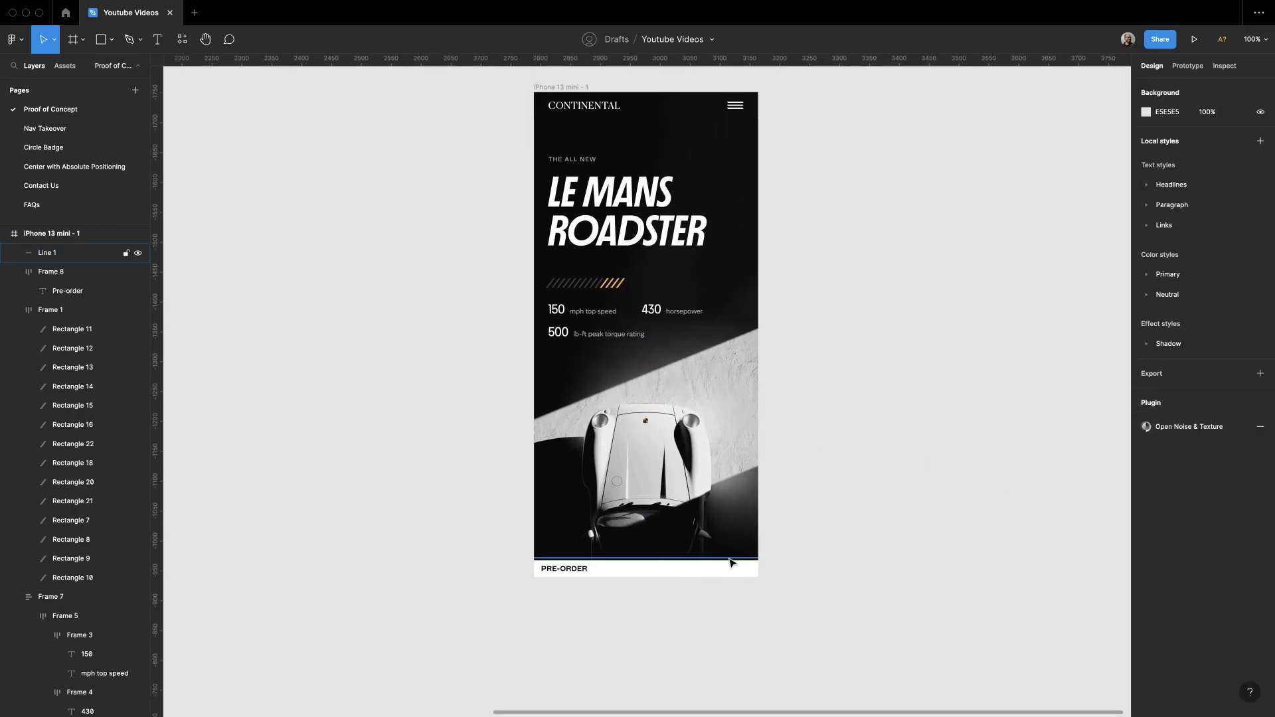
drag(729, 565, 729, 562)
click(889, 562)
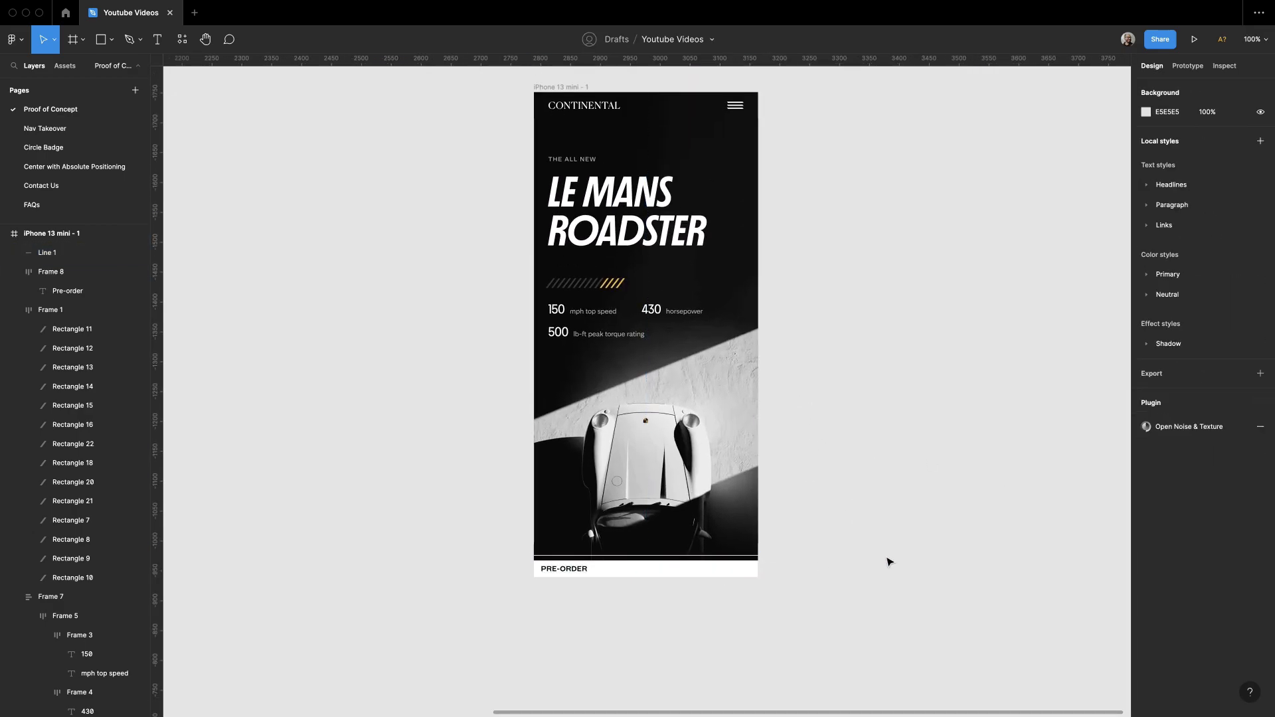
Step: Delete the thin horizontal line above the Pre-order bar
click(689, 557)
key(Delete)
scroll(856, 484, up, 3)
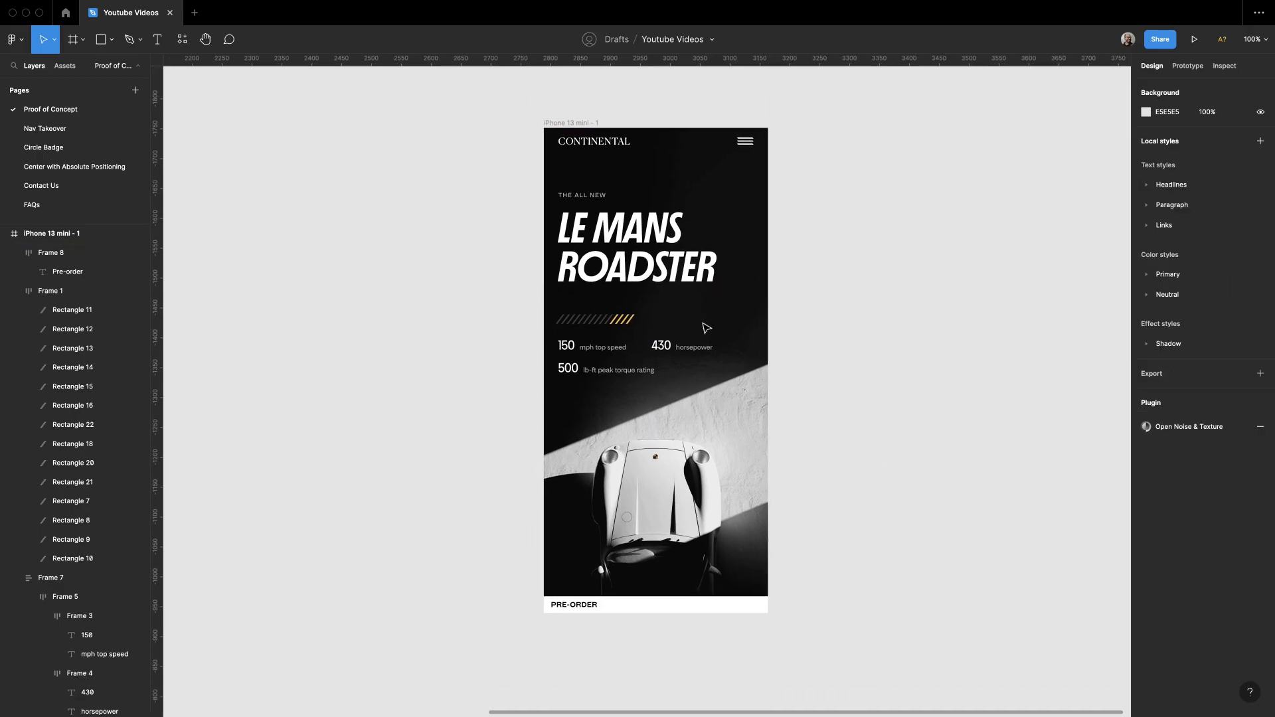
Step: Change the Le Mans Roadster headline's font to Canela Thin Italic and lower it to Y 150
drag(617, 255, 609, 249)
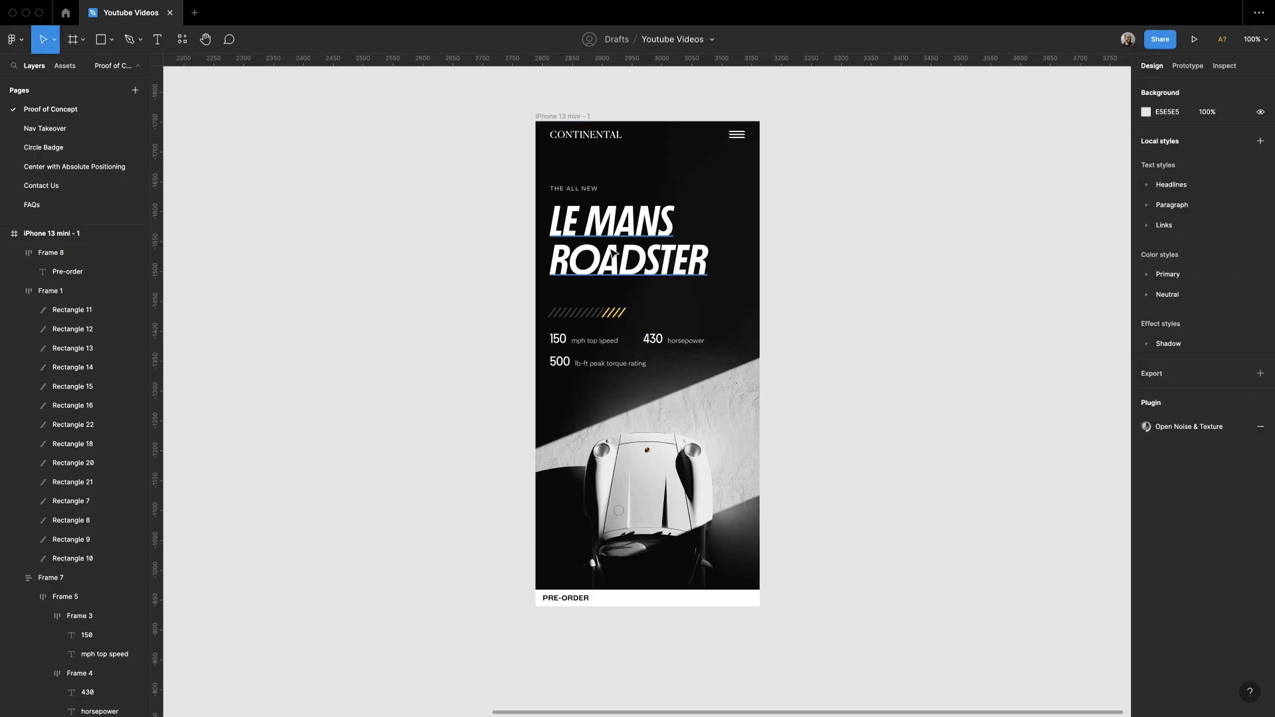
click(613, 255)
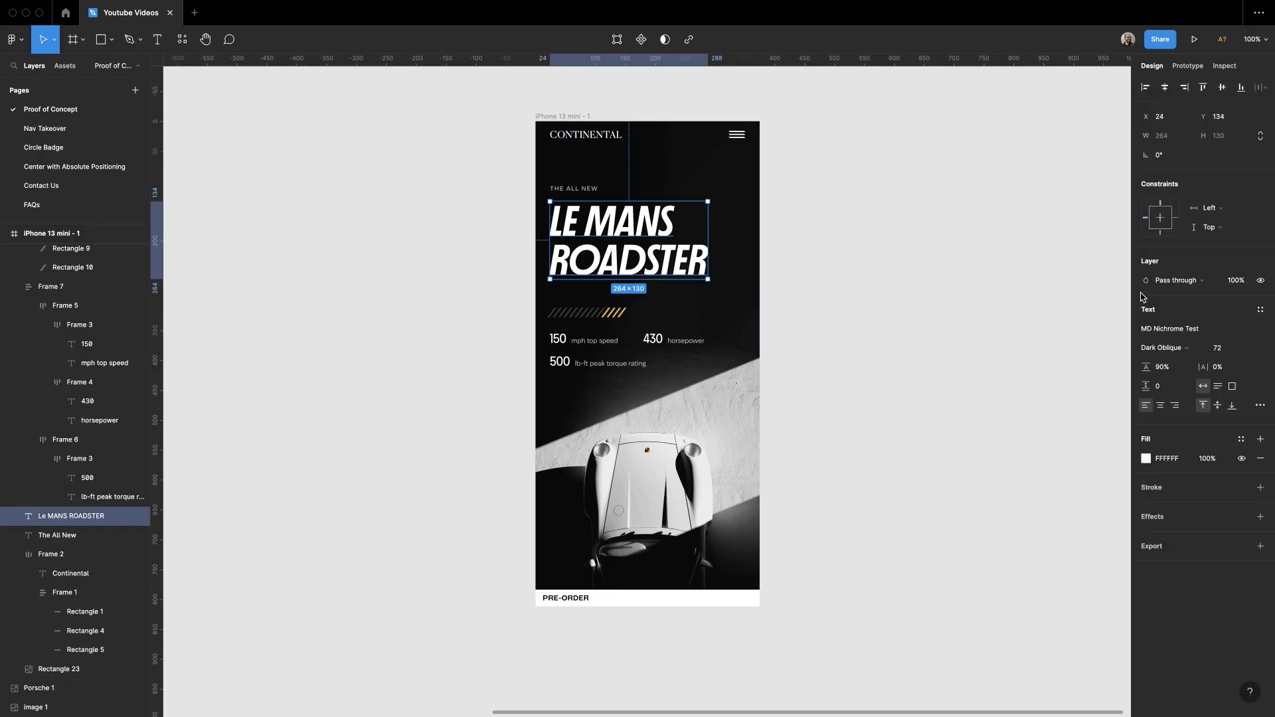
key(Return)
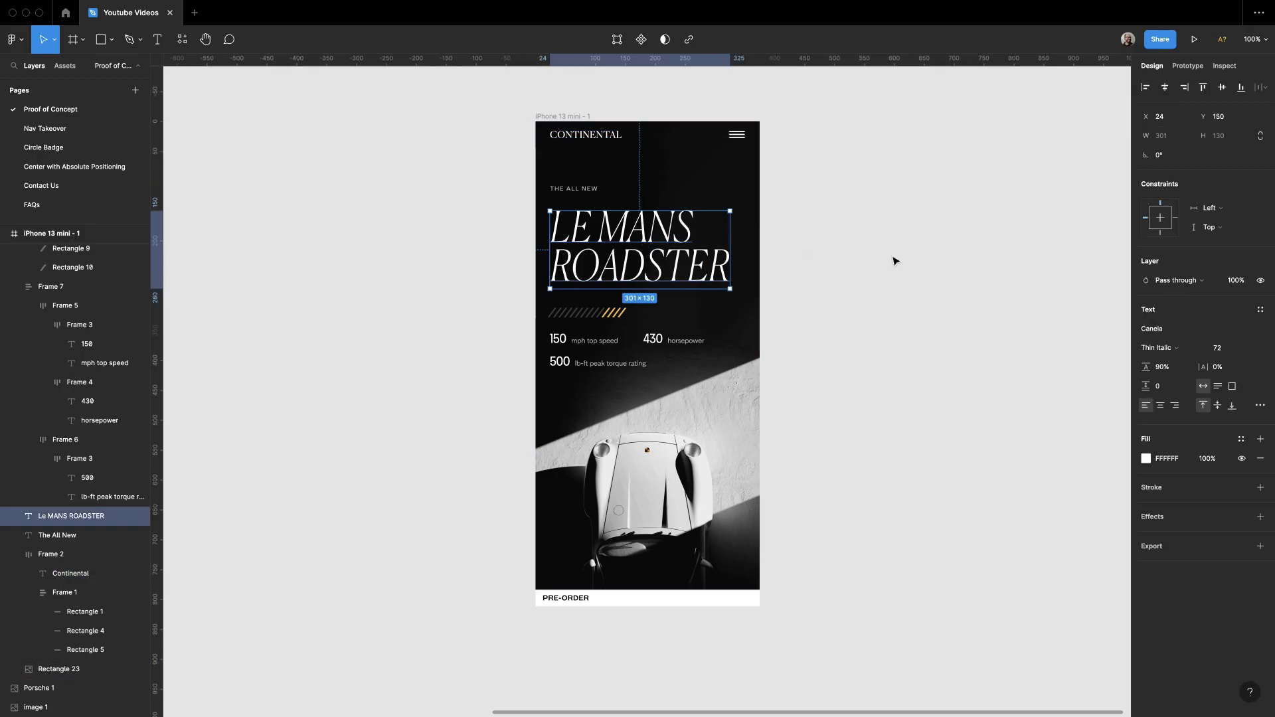
click(876, 260)
scroll(876, 259, down, 1)
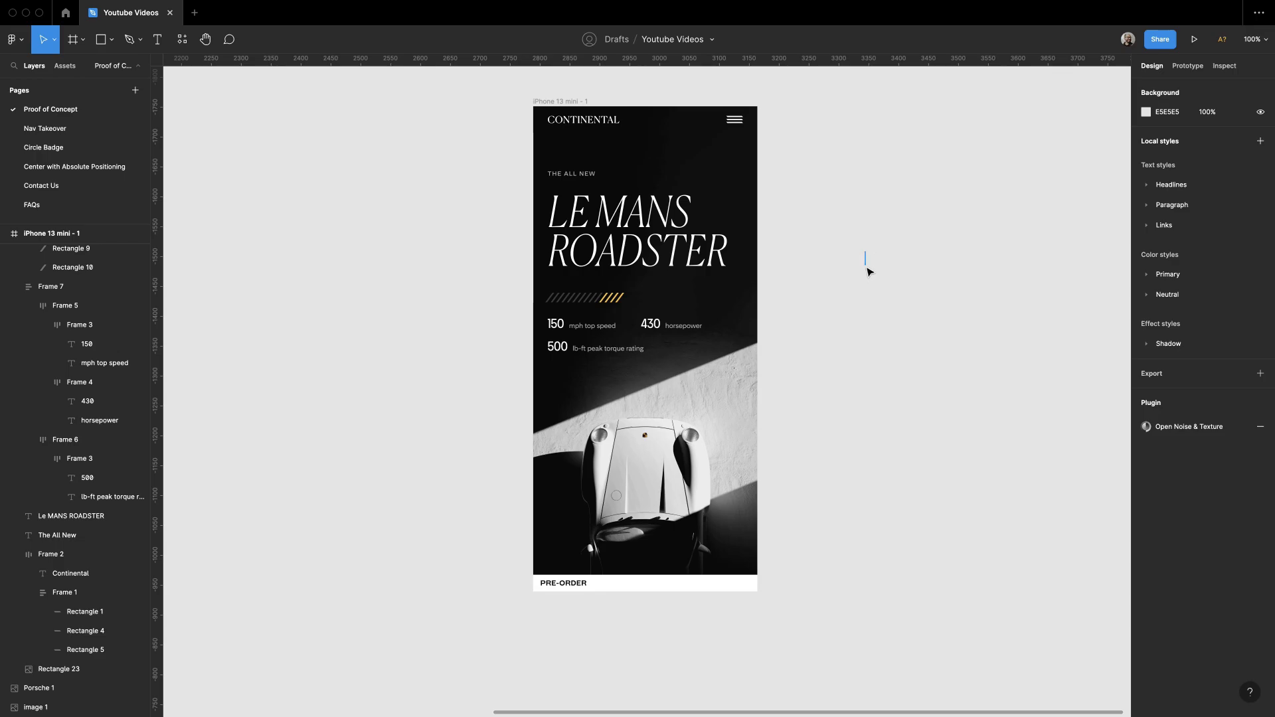
Step: Change the stat numbers 150, 430 and 500 to MD Primer Test in Semibold weight
click(555, 324)
shift+click(557, 346)
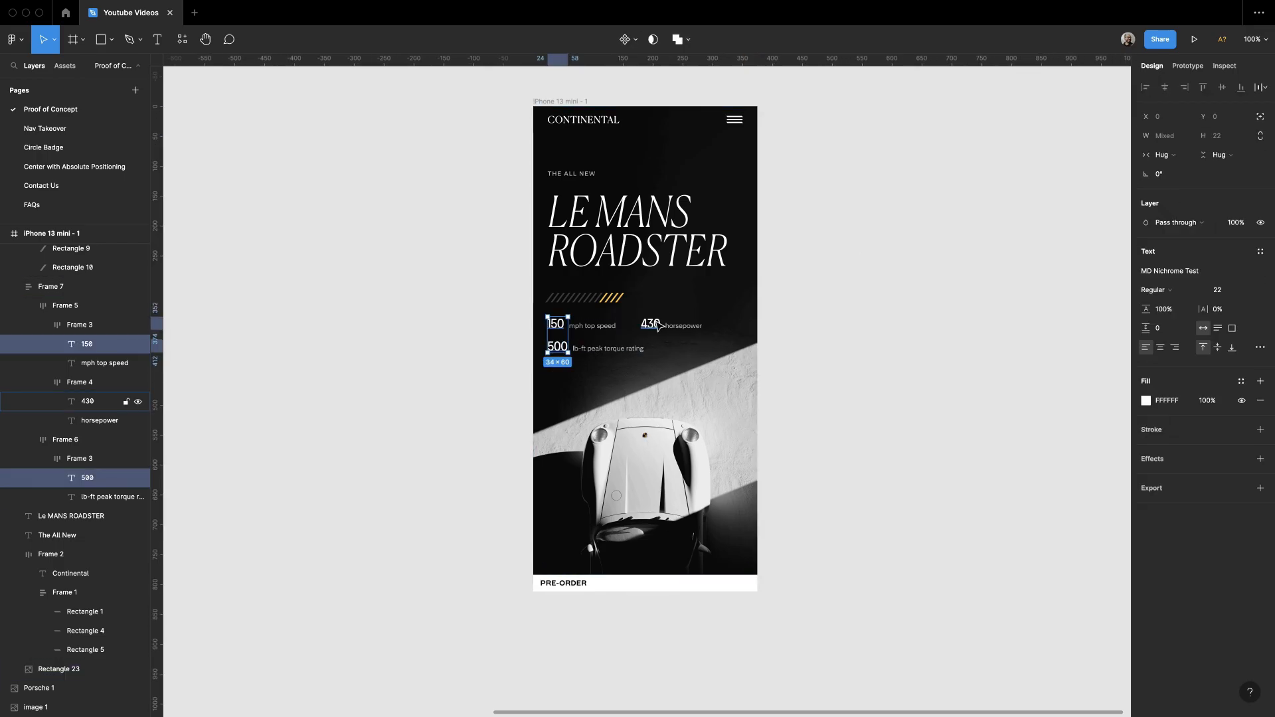
shift+click(650, 323)
key(Return)
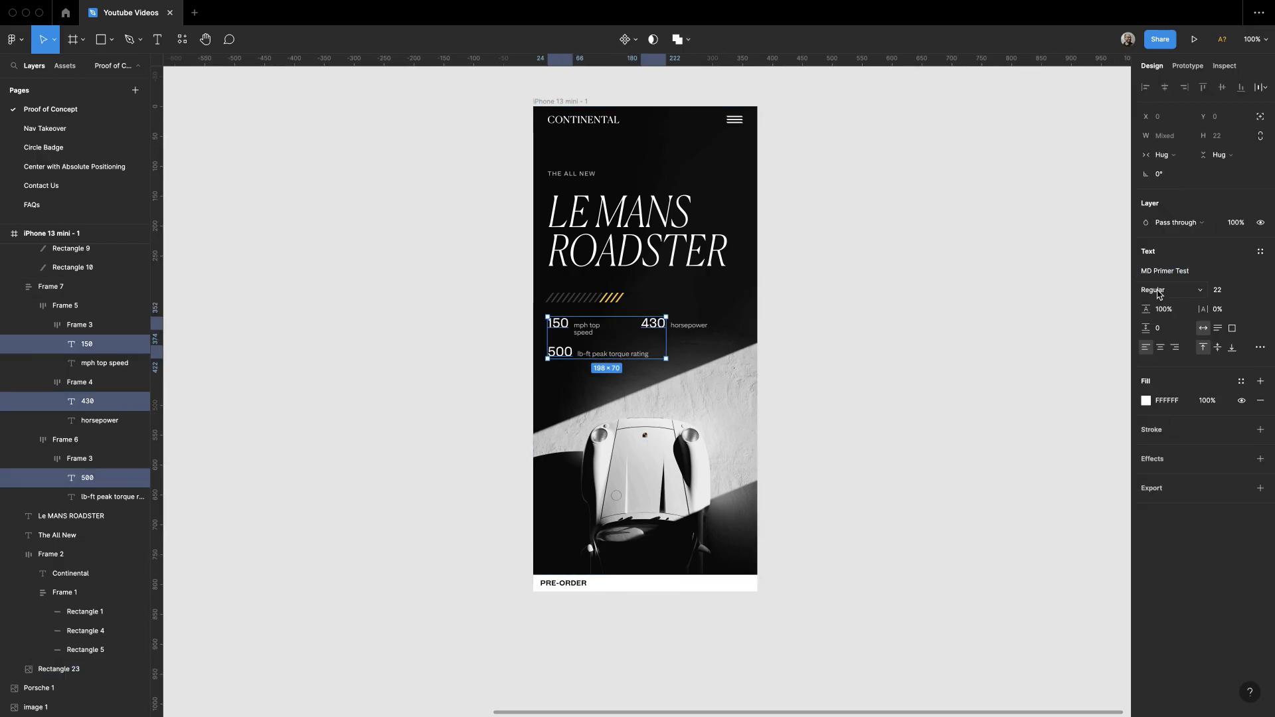
click(1155, 290)
click(1175, 309)
click(1166, 292)
click(1169, 306)
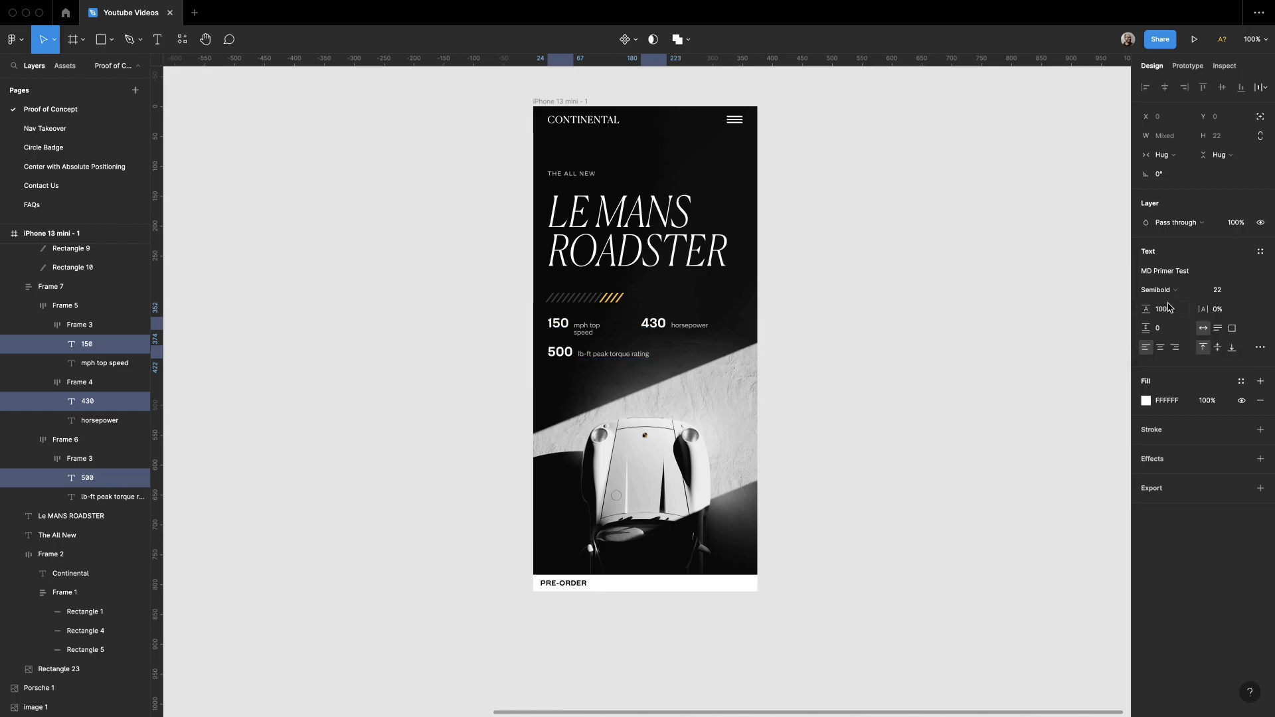
key(Escape)
Step: Widen the frame holding all the stats to 288 so that "mph top speed" fits on one line
super+click(593, 329)
key(shift+Return)
key(shift+Return)
key(shift+Return)
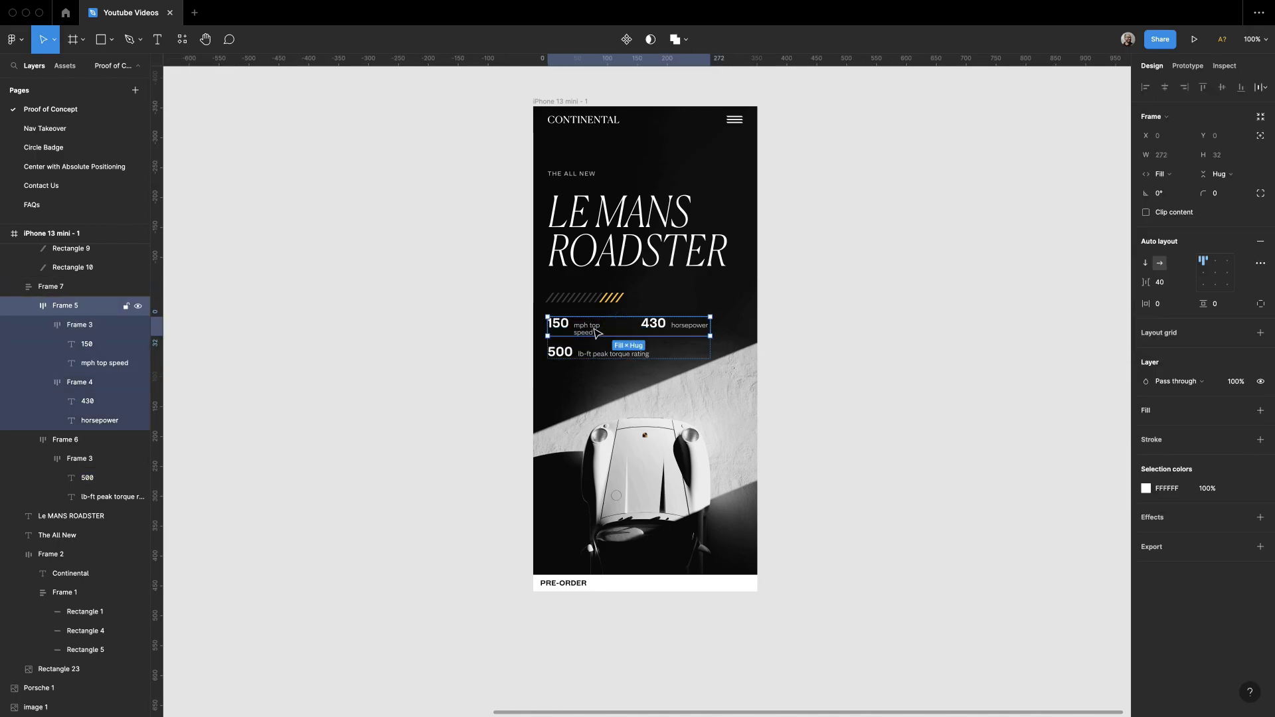
click(1170, 159)
key(Up)
key(Up)
key(Up)
key(Up)
key(Up)
key(Up)
key(Up)
key(Up)
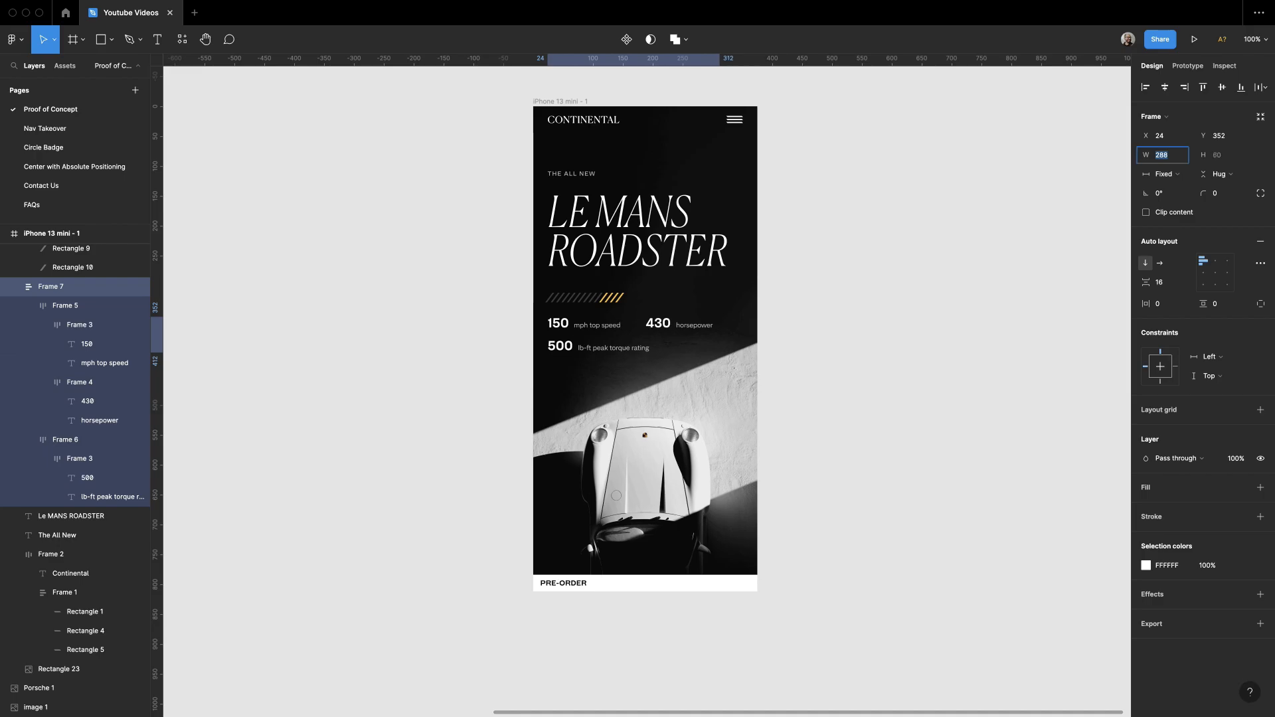
click(978, 234)
scroll(818, 313, down, 1)
scroll(821, 340, up, 2)
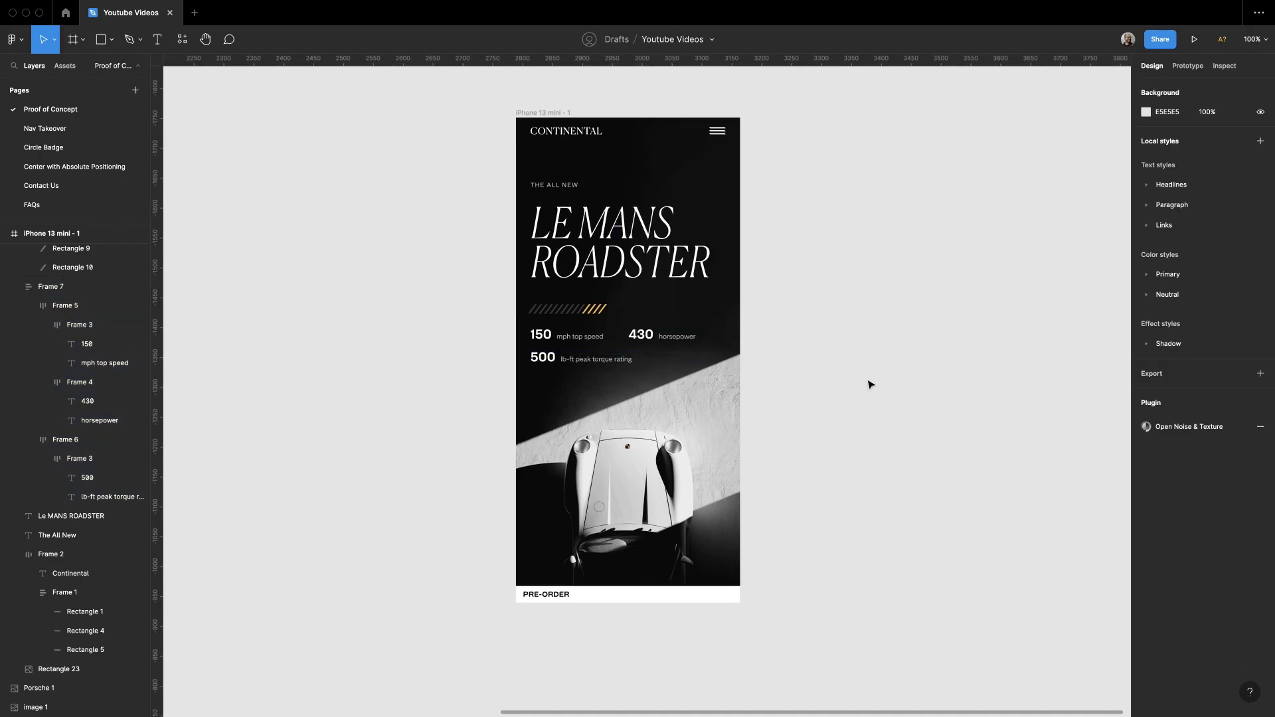
Step: Give the stat numbers 150, 430 and 500 a fixed width of 48
super+click(536, 336)
super+click(540, 357)
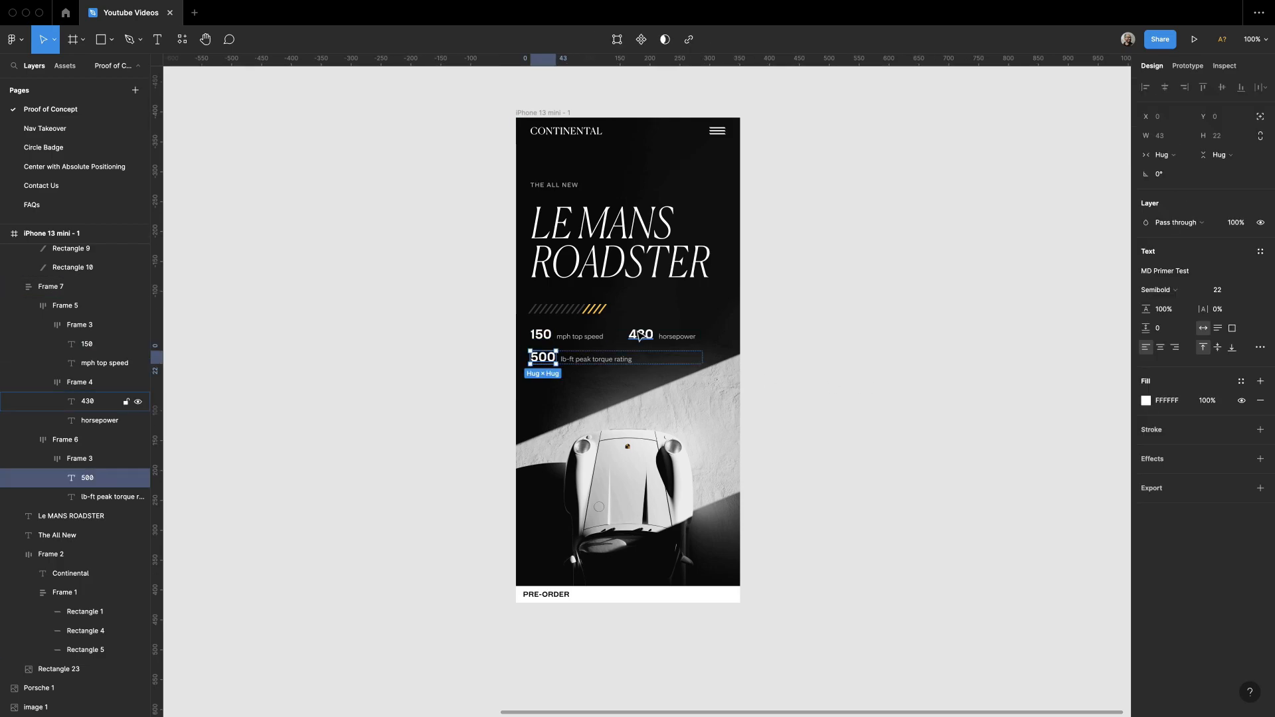
super+click(639, 335)
shift+super+click(542, 337)
shift+super+click(542, 357)
click(1162, 154)
click(1169, 142)
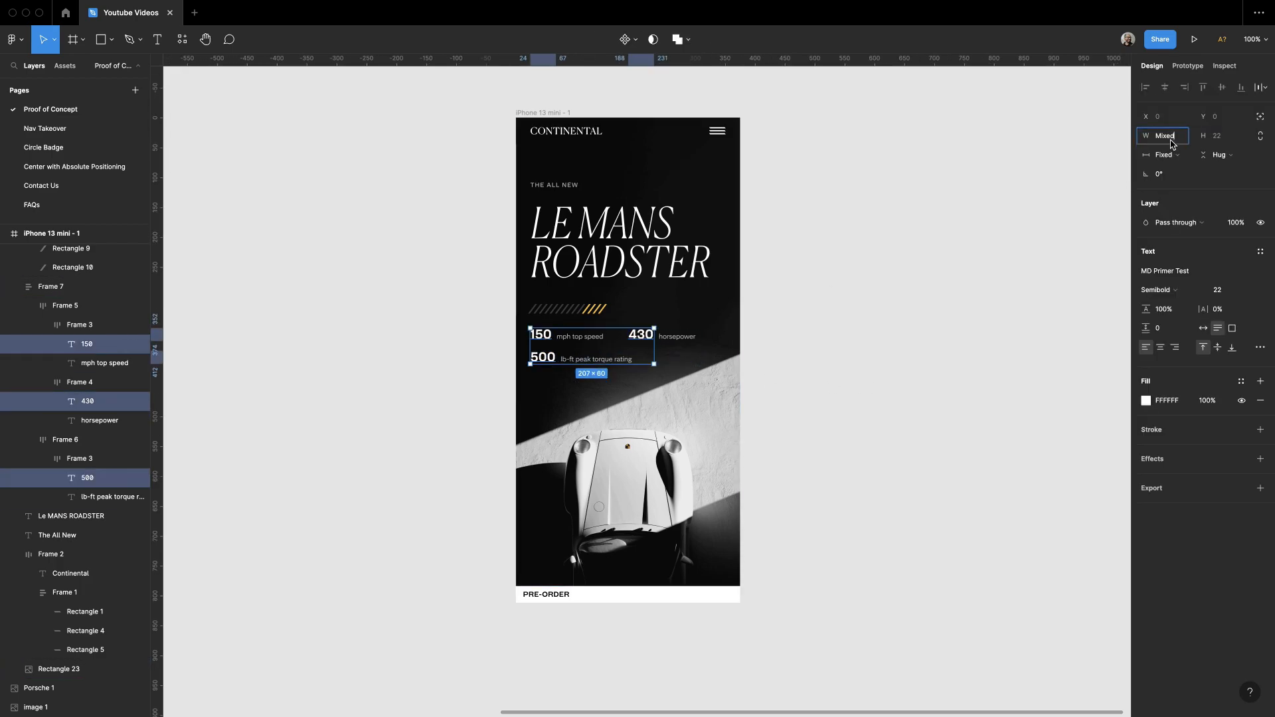
text(48)
key(Return)
click(1027, 246)
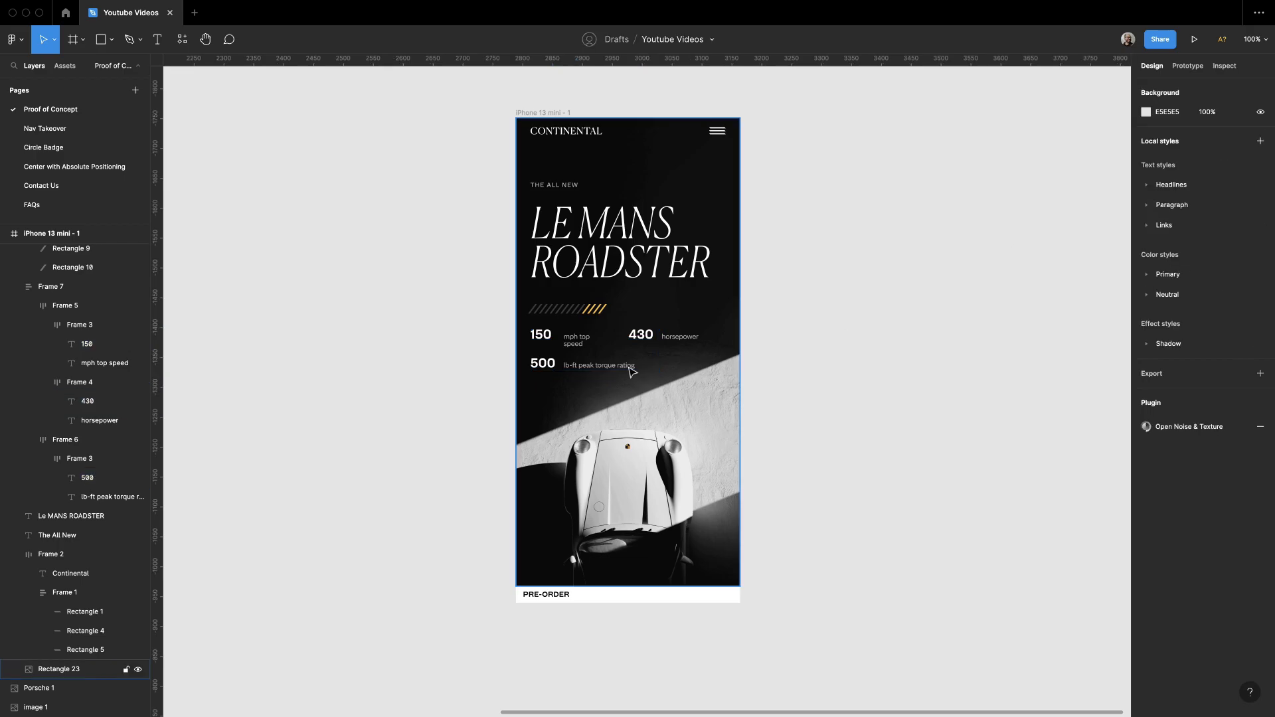
Step: Set the width of the frame holding all the stats to 312
click(632, 361)
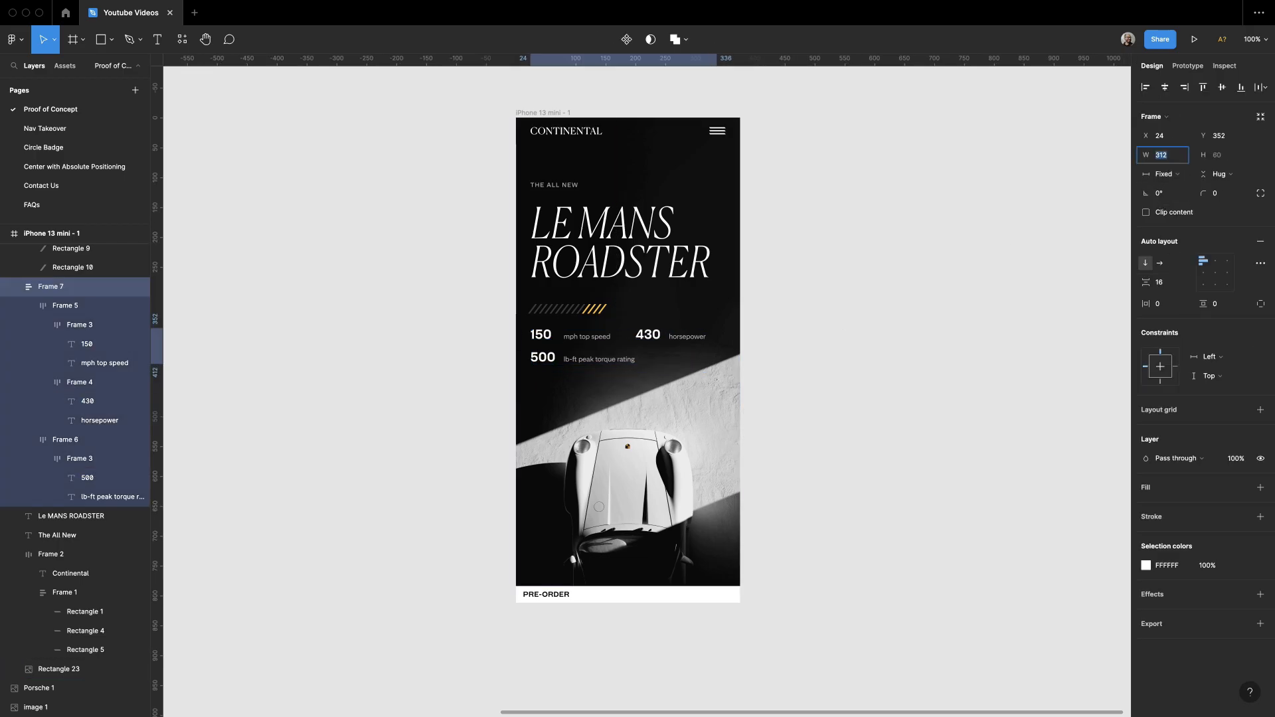
click(851, 415)
scroll(856, 398, down, 1)
drag(830, 408, 819, 431)
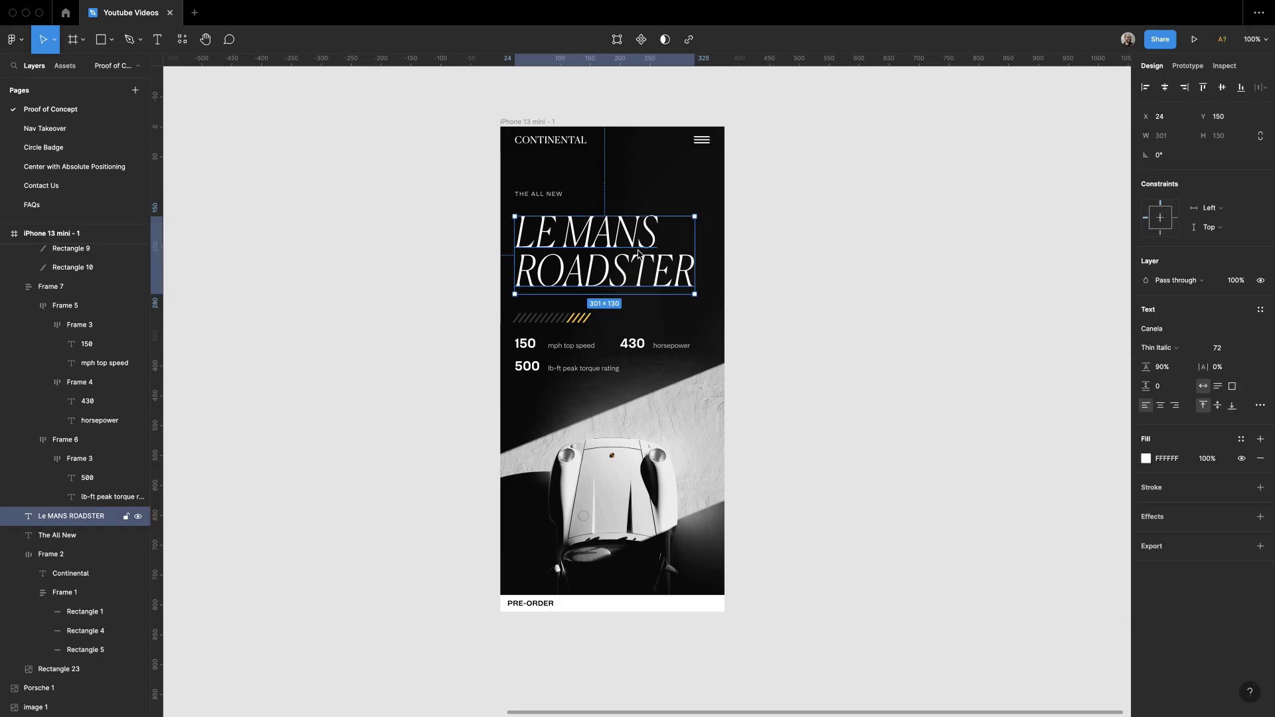
Step: Switch the Le Mans Roadster headline's font to Canela Trial in Thin Italic
click(806, 282)
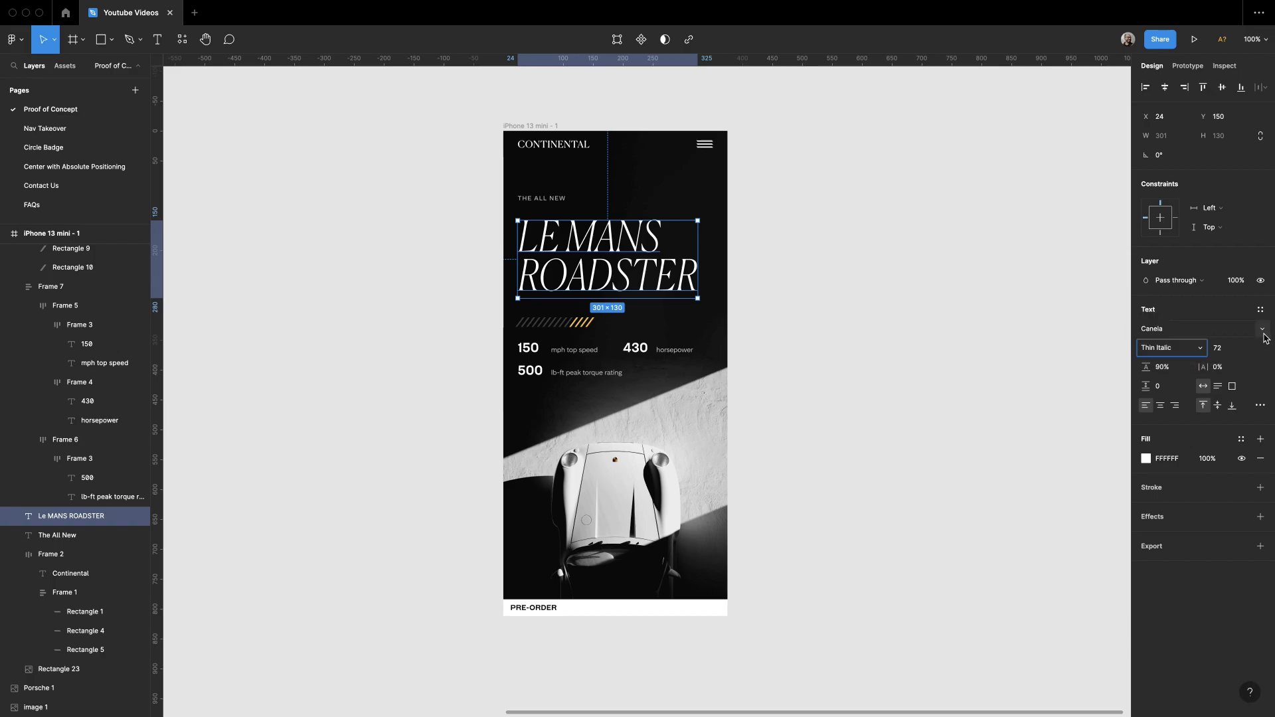
click(1168, 329)
click(1178, 385)
click(1159, 347)
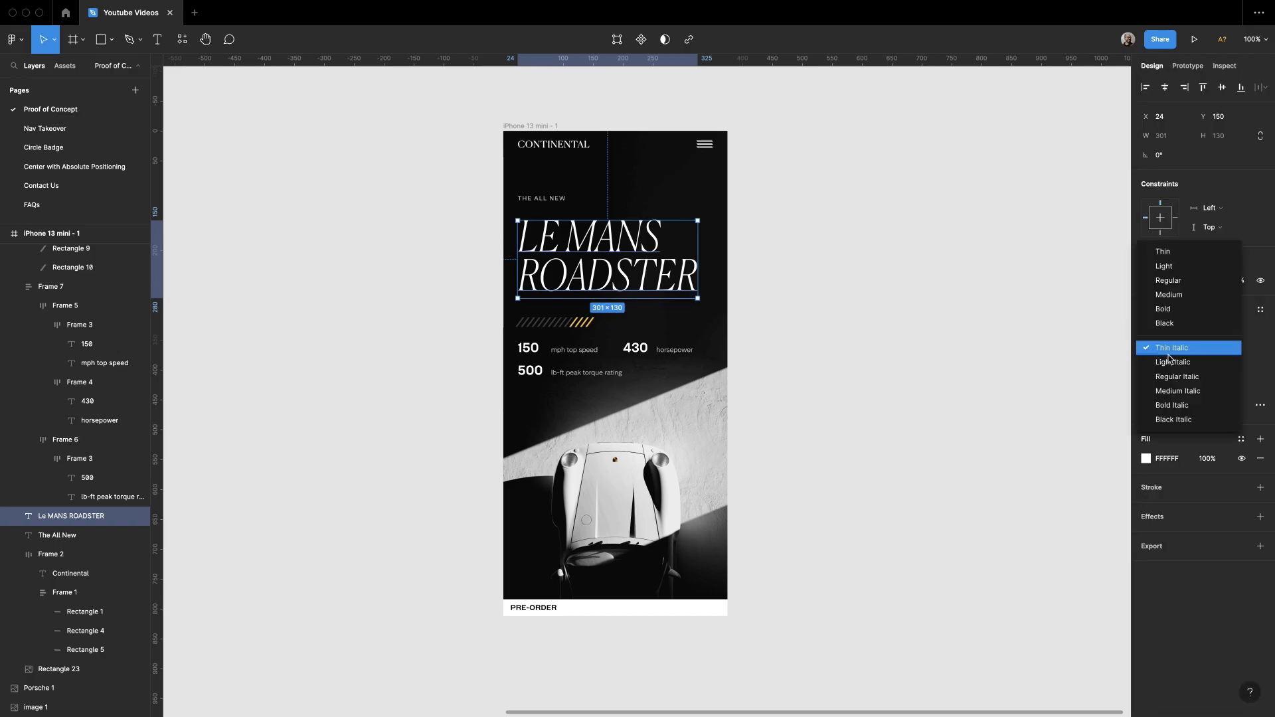
click(1165, 346)
click(903, 305)
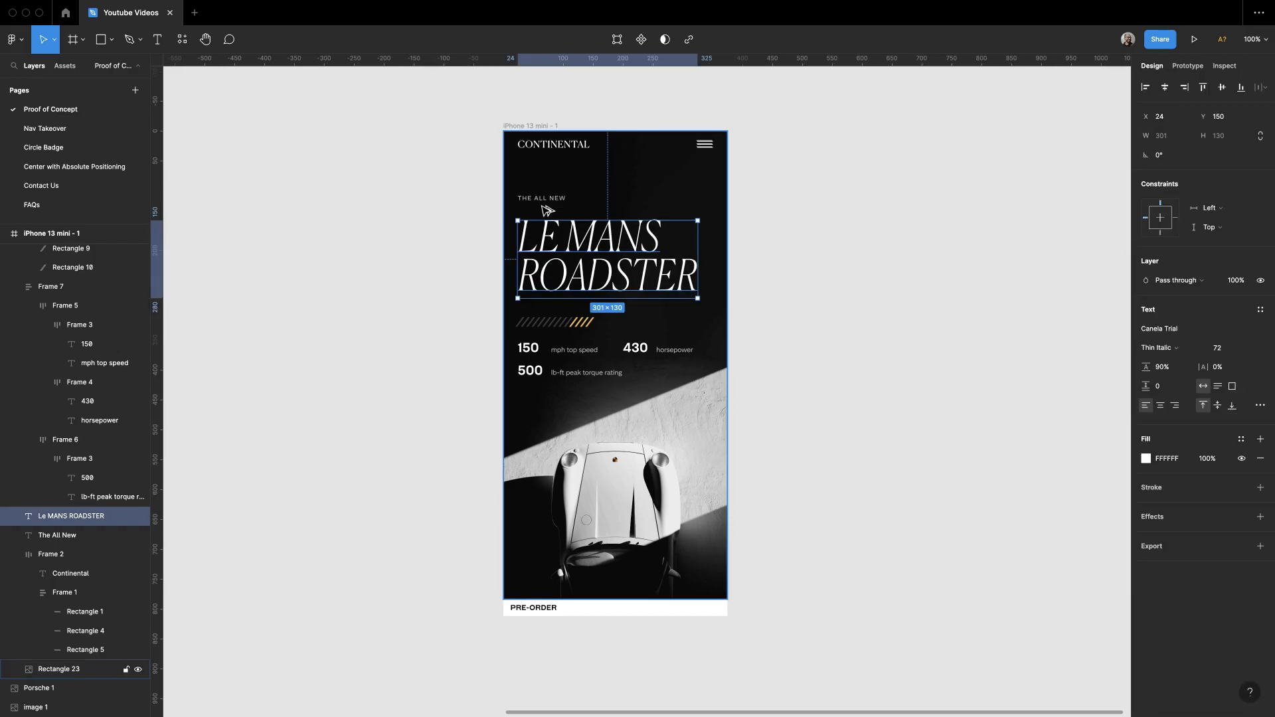
click(414, 253)
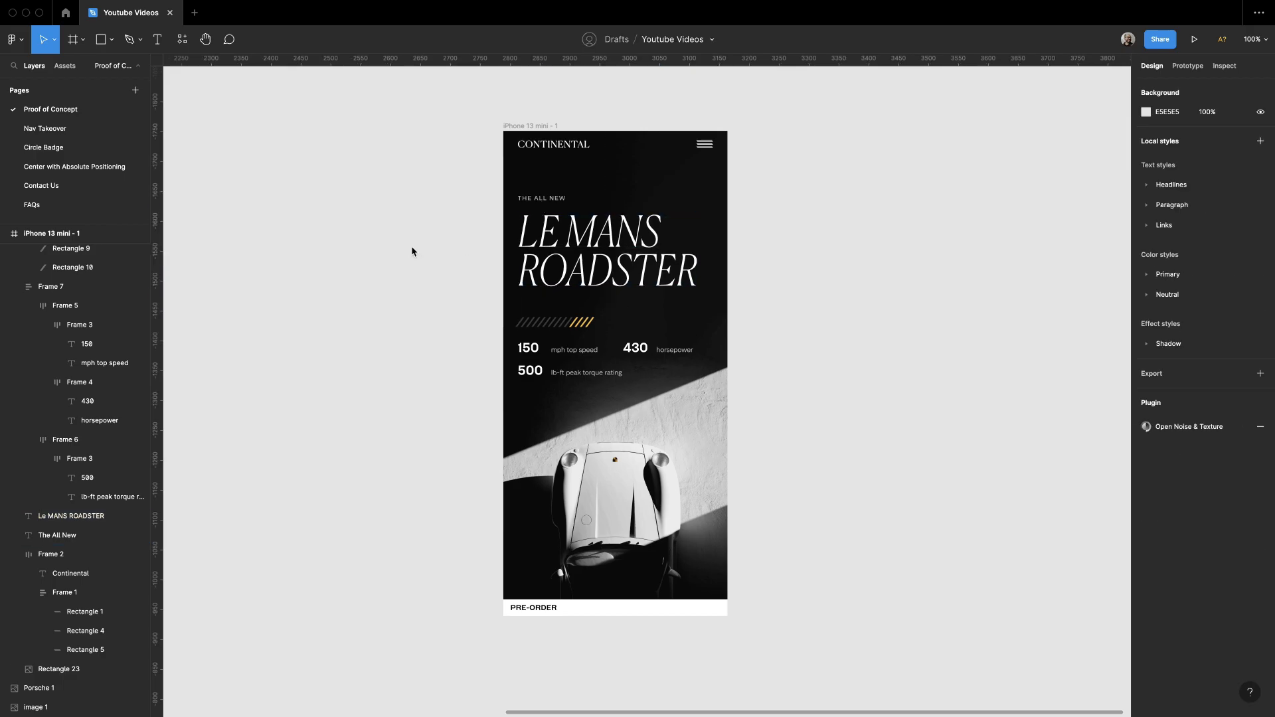
Step: Wrap the "The All New" label in an auto layout frame and give the frame an FFFFFF fill at 20%
click(541, 198)
key(shift+a)
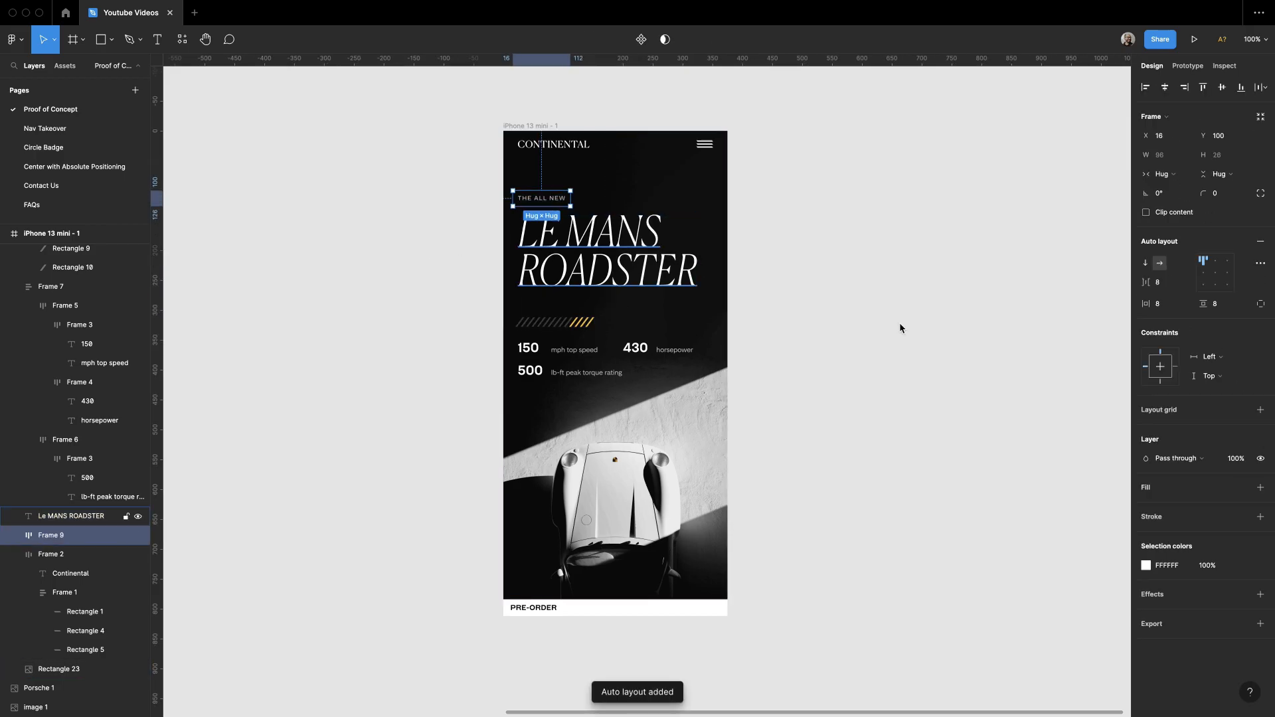
click(1260, 488)
click(1207, 509)
text(20)
key(Return)
Step: Set the layer opacity of the "The All New" text to 100%
key(Return)
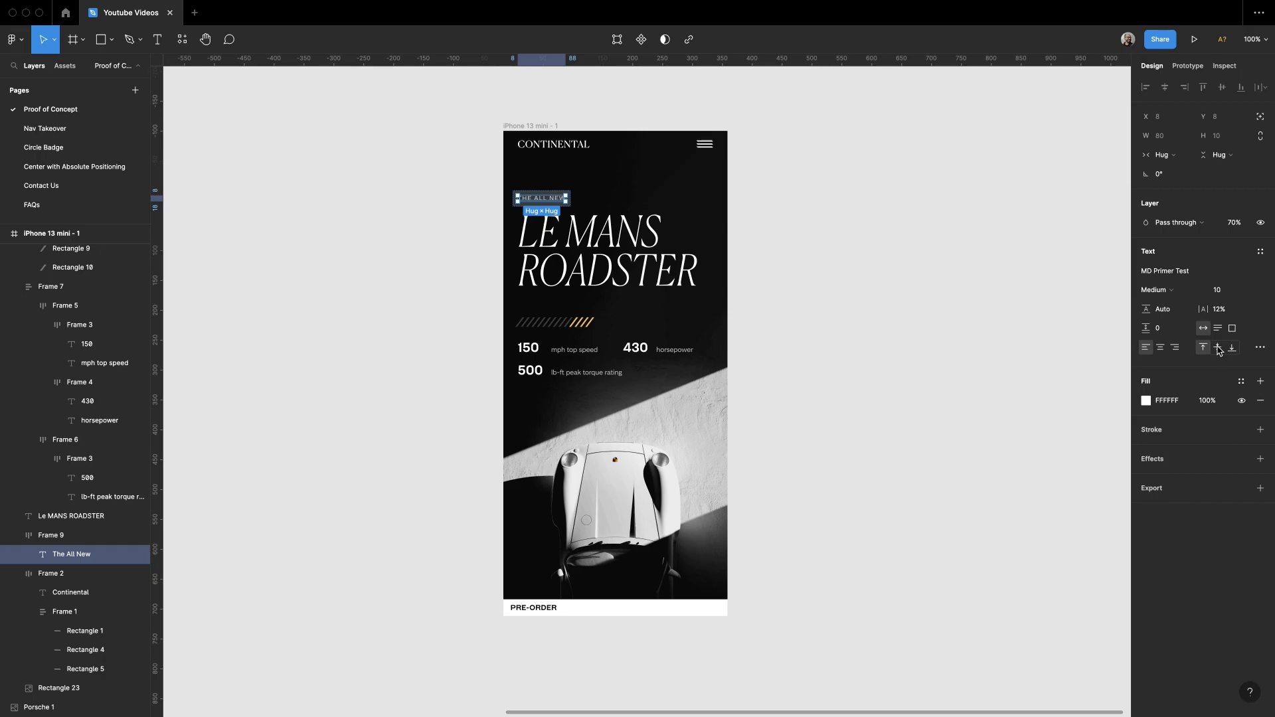
key(0)
click(862, 310)
Step: Round the label frame's corners to 48, increase its horizontal padding and reduce its vertical padding
super+click(544, 199)
key(shift+Return)
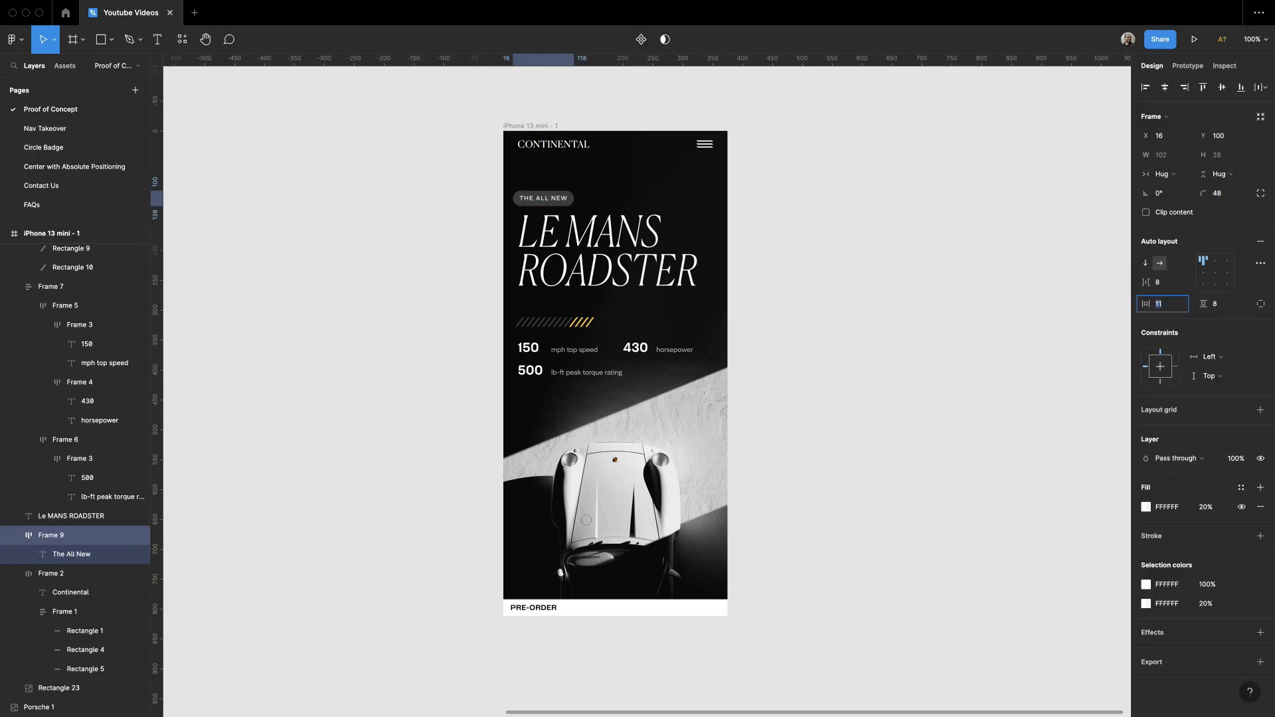
click(810, 358)
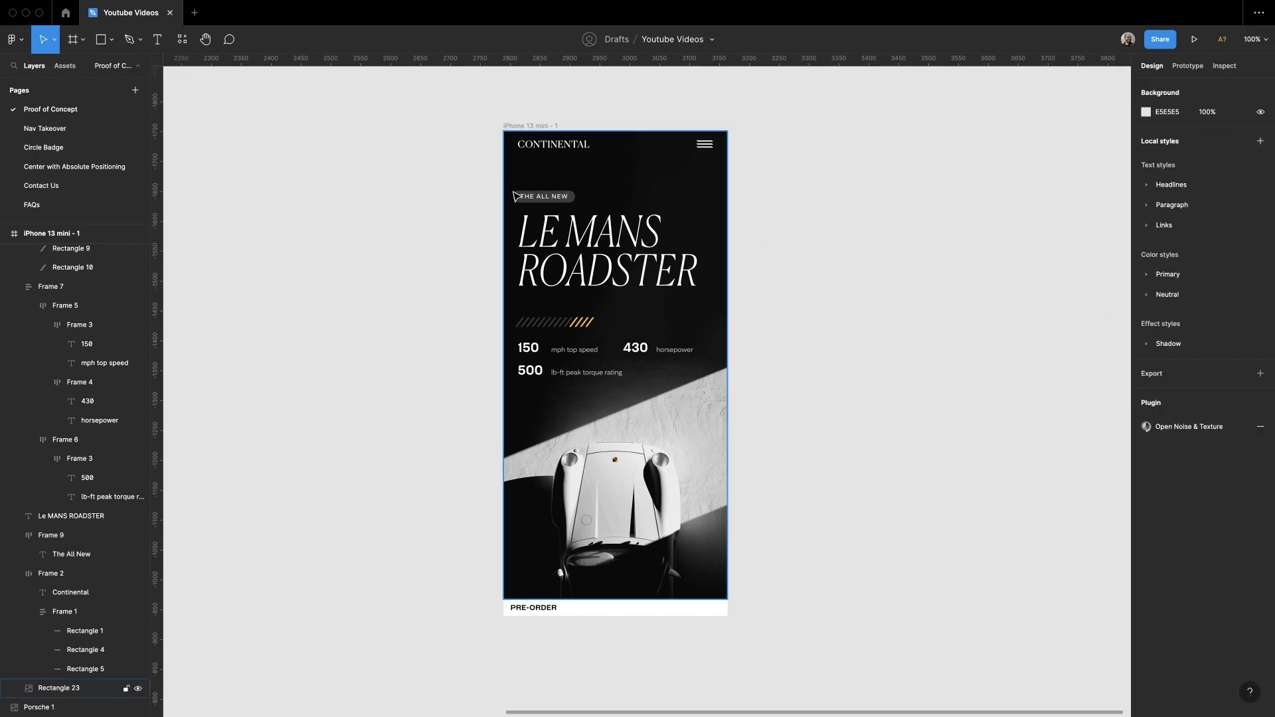
Step: Shift the "The All New" pill slightly and remove its frame, keeping only the text
drag(528, 197, 535, 201)
key(super+shift+g)
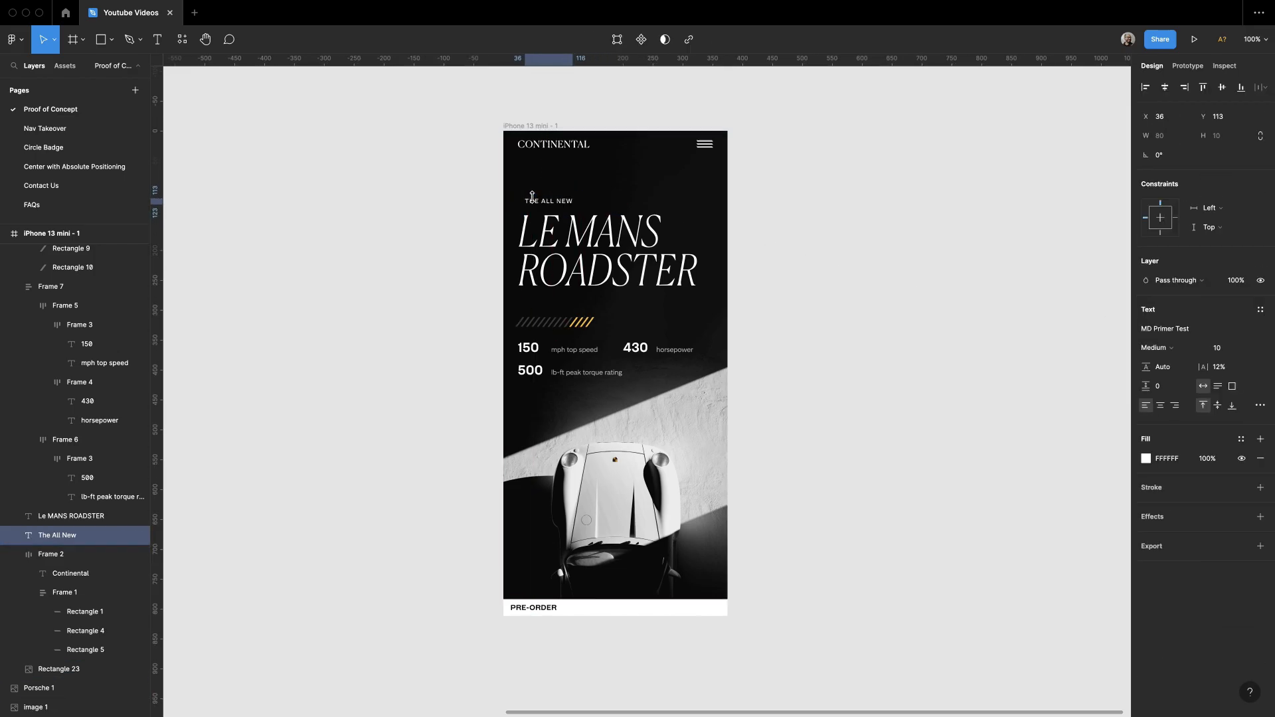
key(Escape)
Step: Set the "The All New" label to Regular weight with 16% letter spacing
click(552, 203)
click(1184, 348)
click(1168, 333)
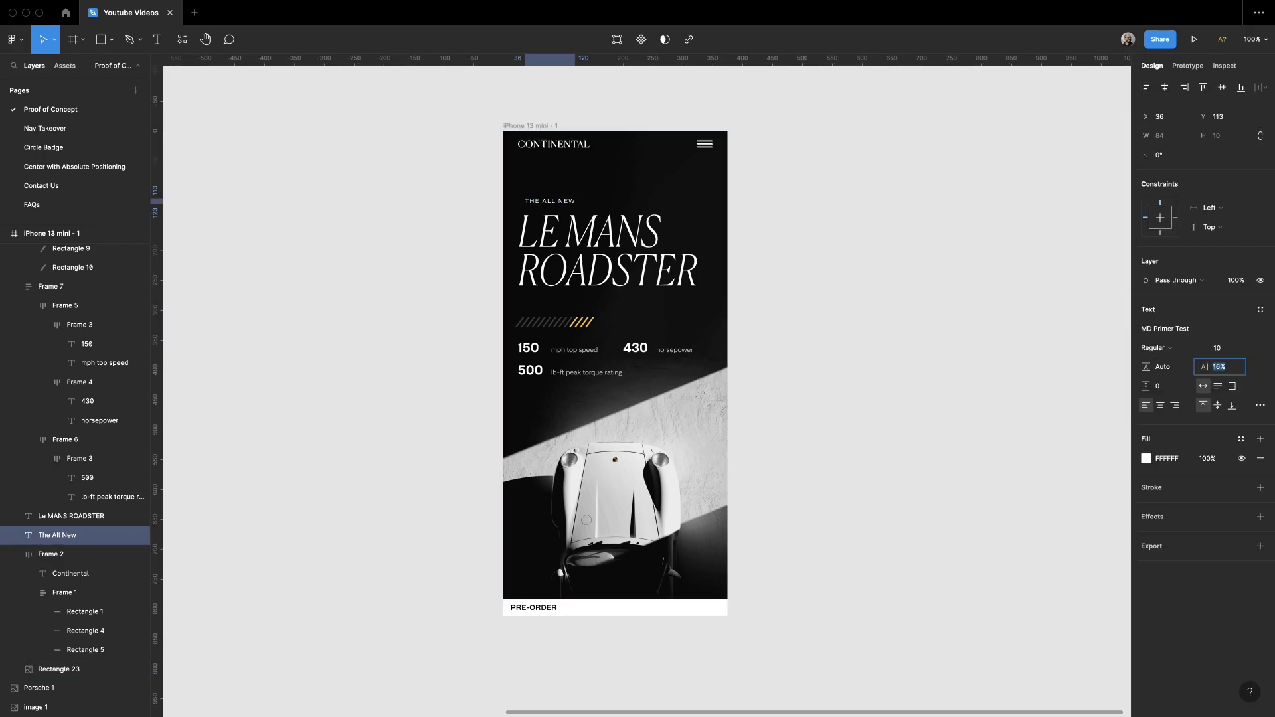
Step: Increase the line height of the Le Mans Roadster headline
click(591, 265)
key(shift+Up)
key(Escape)
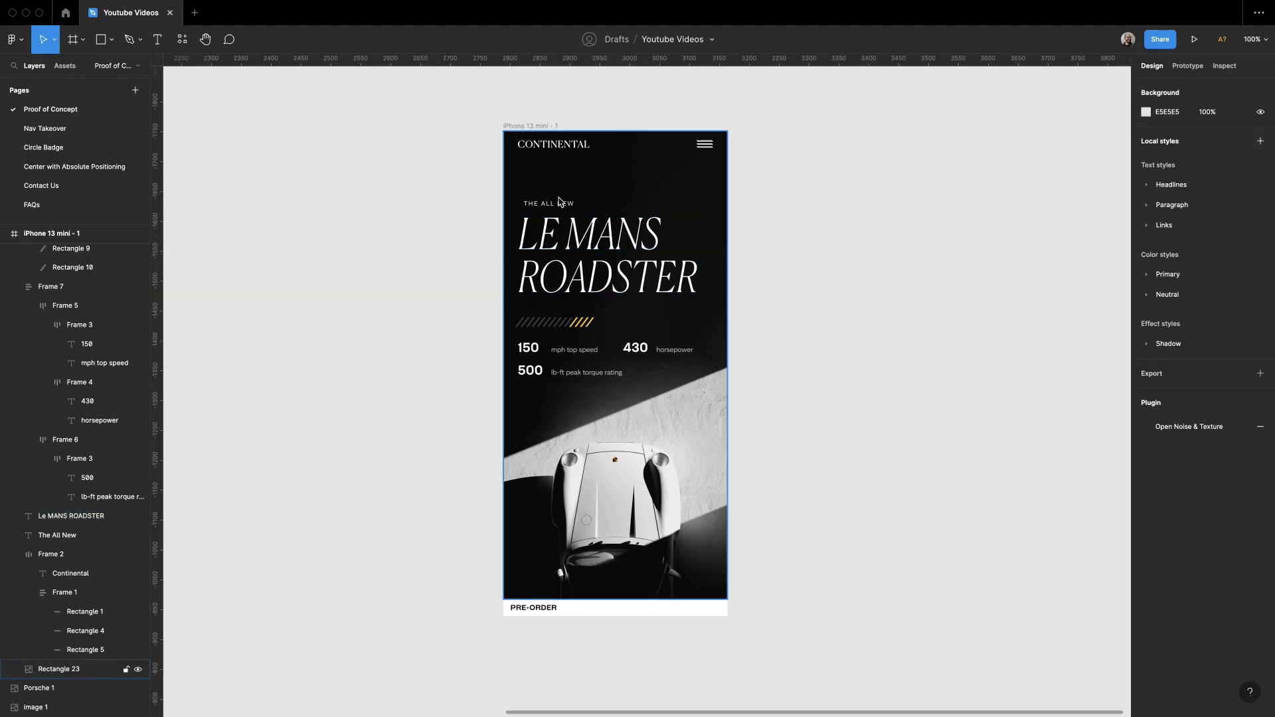
Step: Position the "The All New" label at X 34, Y 119, and move it upward together with the headline
click(559, 203)
key(Up)
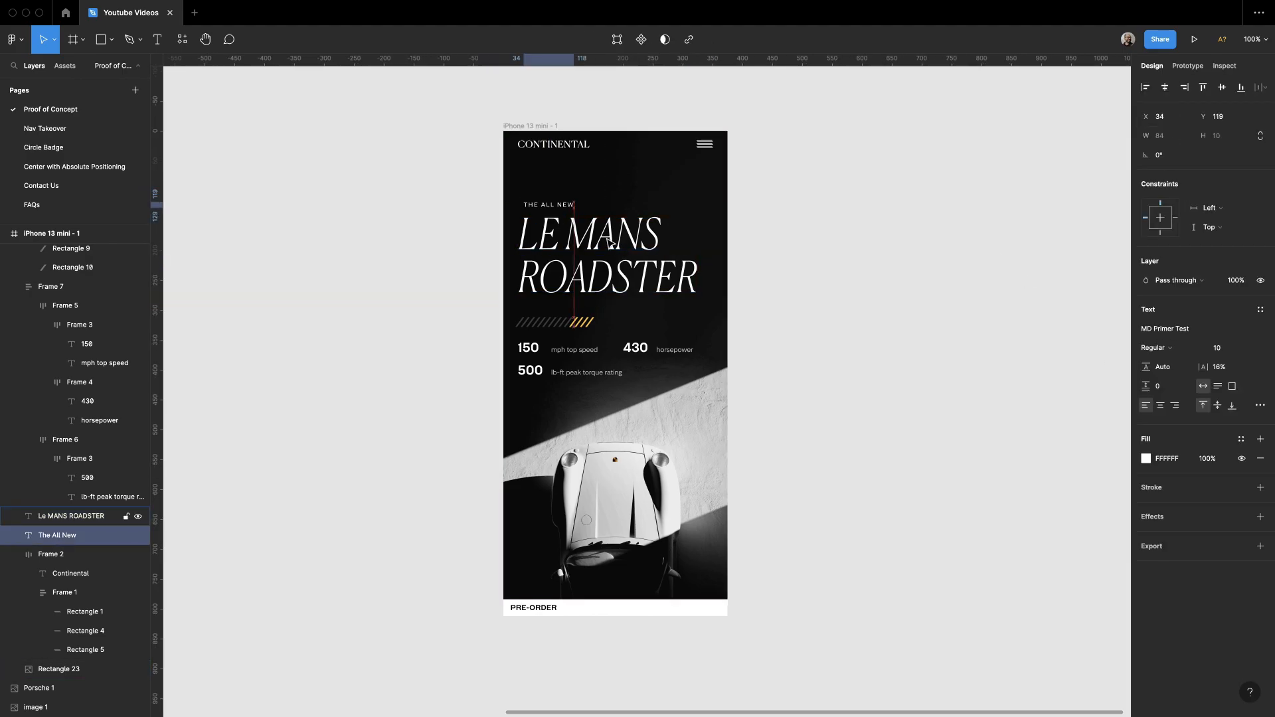
shift+click(607, 239)
key(shift+Up)
key(shift+Up)
key(Escape)
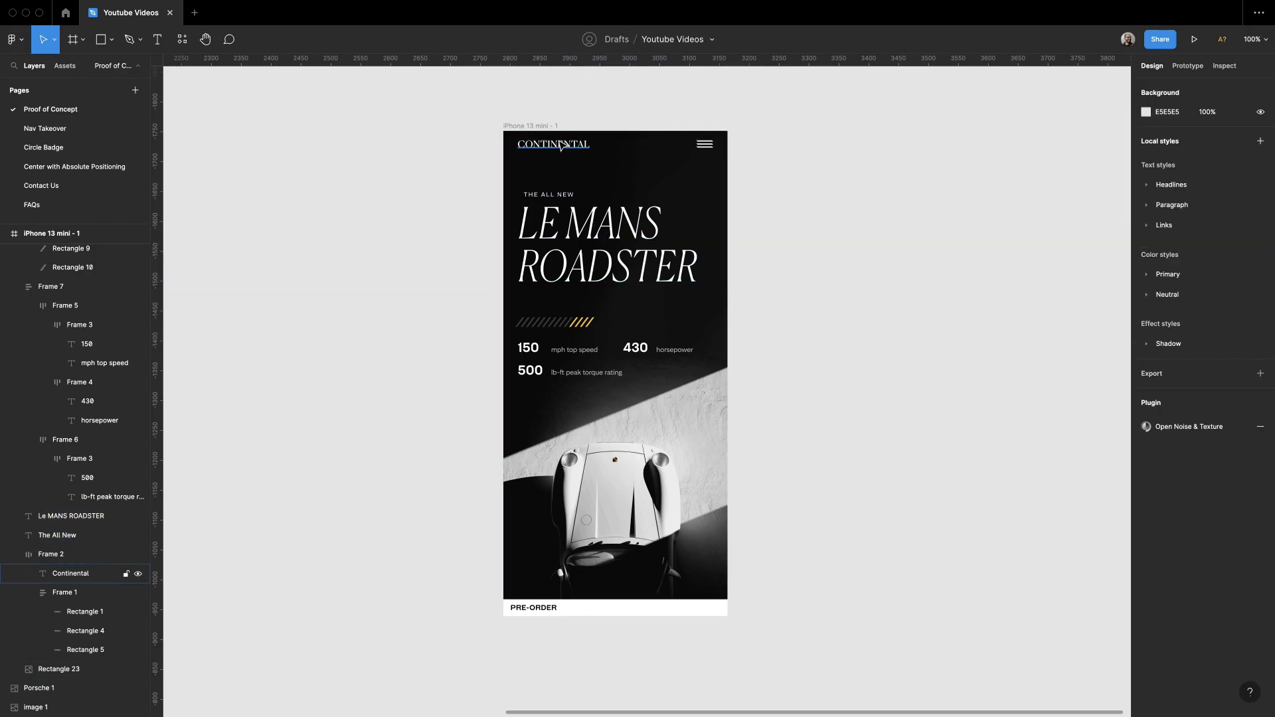
Step: Change the Continental wordmark's font to MD Primer Test and set its letter spacing to 7%
click(559, 145)
click(1180, 272)
text(MD Pr)
key(Return)
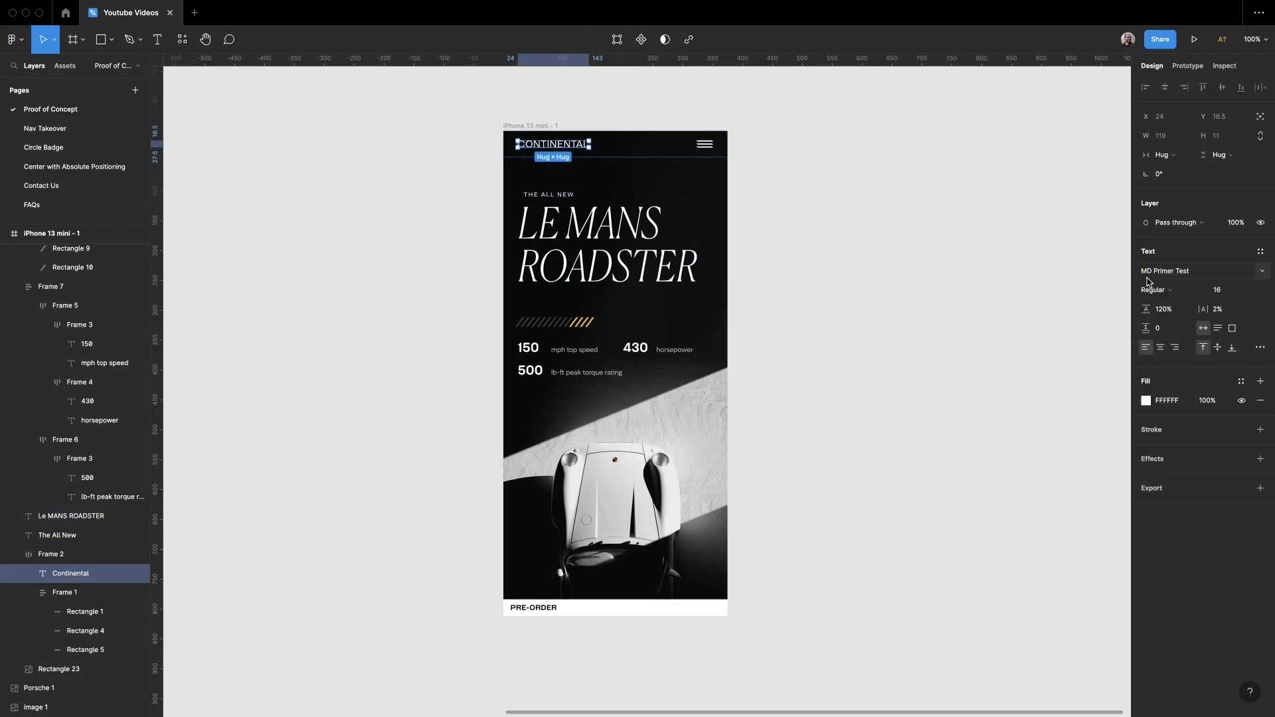
text(7)
key(Return)
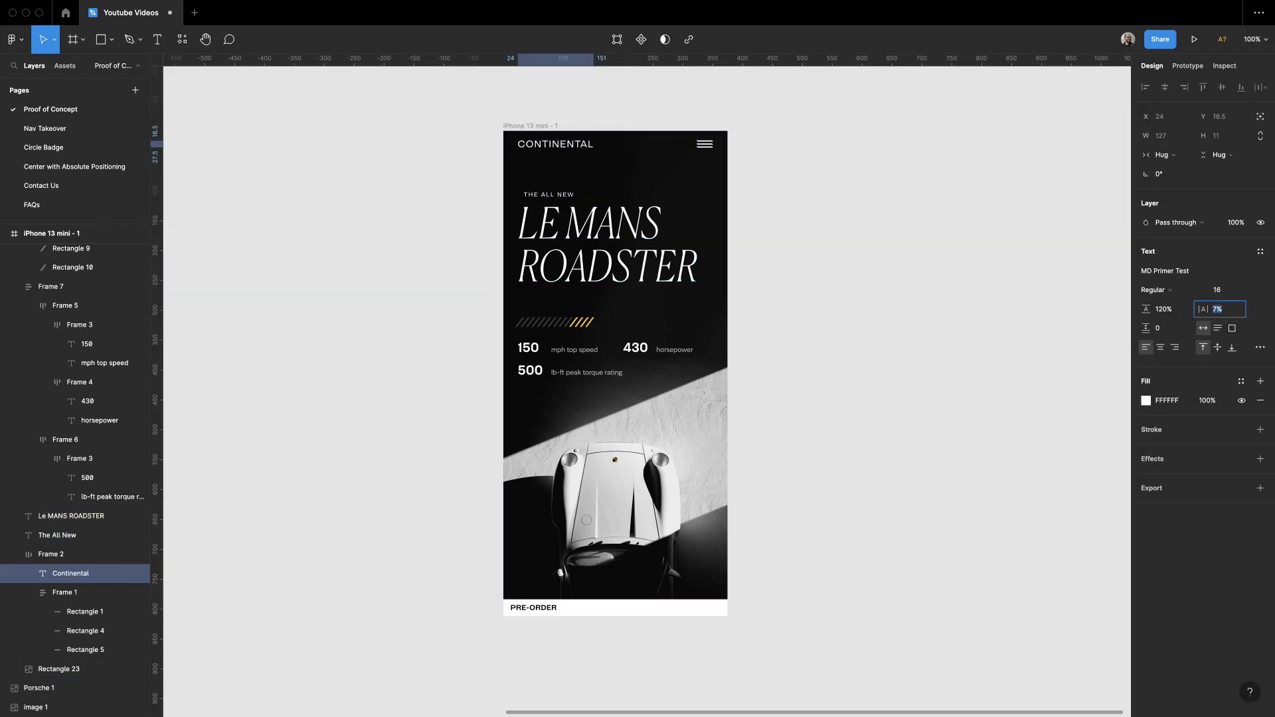
Step: Reduce the font size of the Continental wordmark
click(1111, 315)
click(612, 183)
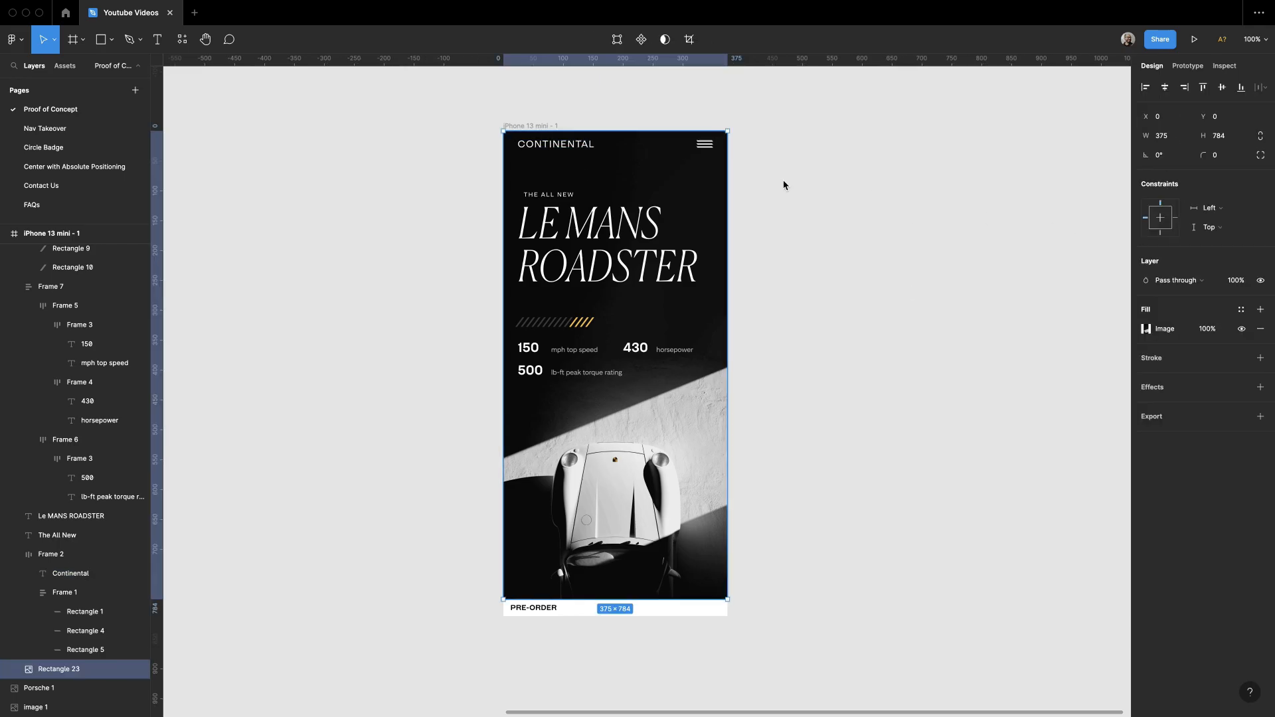
super+click(560, 146)
click(851, 250)
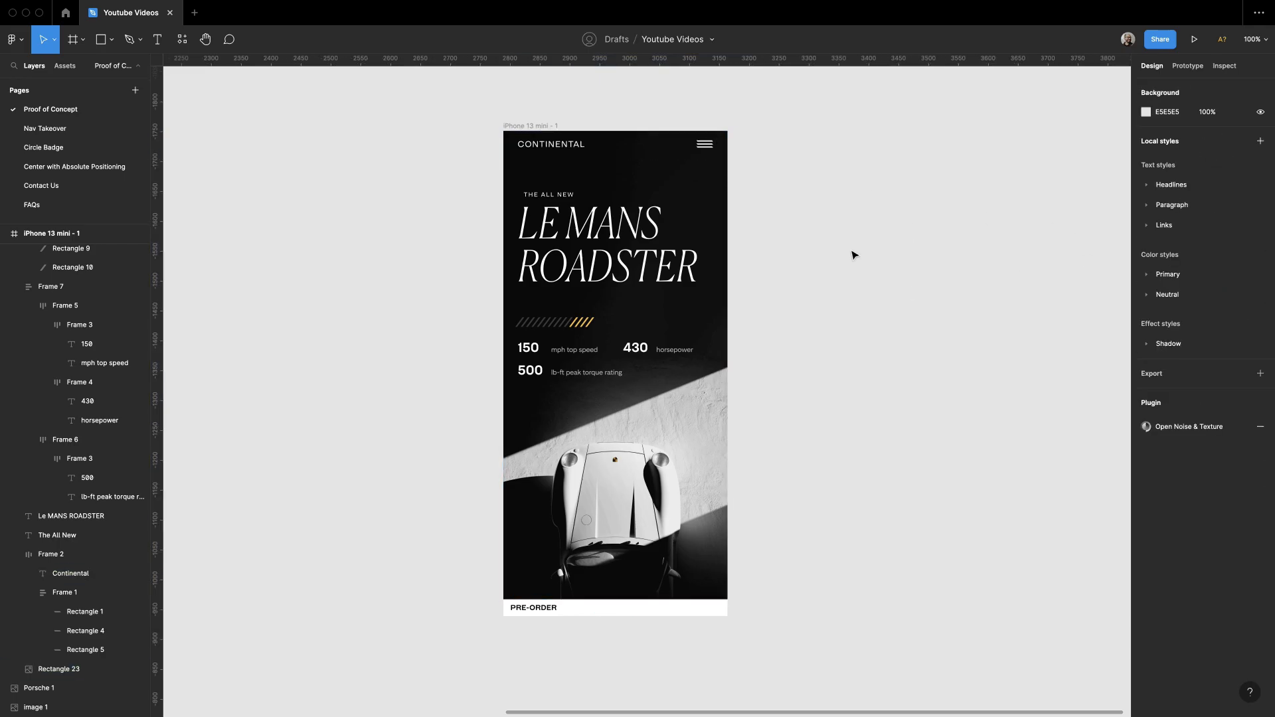
Step: Change the font of the three stat numbers, 150, 430 and 500, to Canela Text Trial
scroll(584, 214, down, 1)
scroll(501, 200, left, 1)
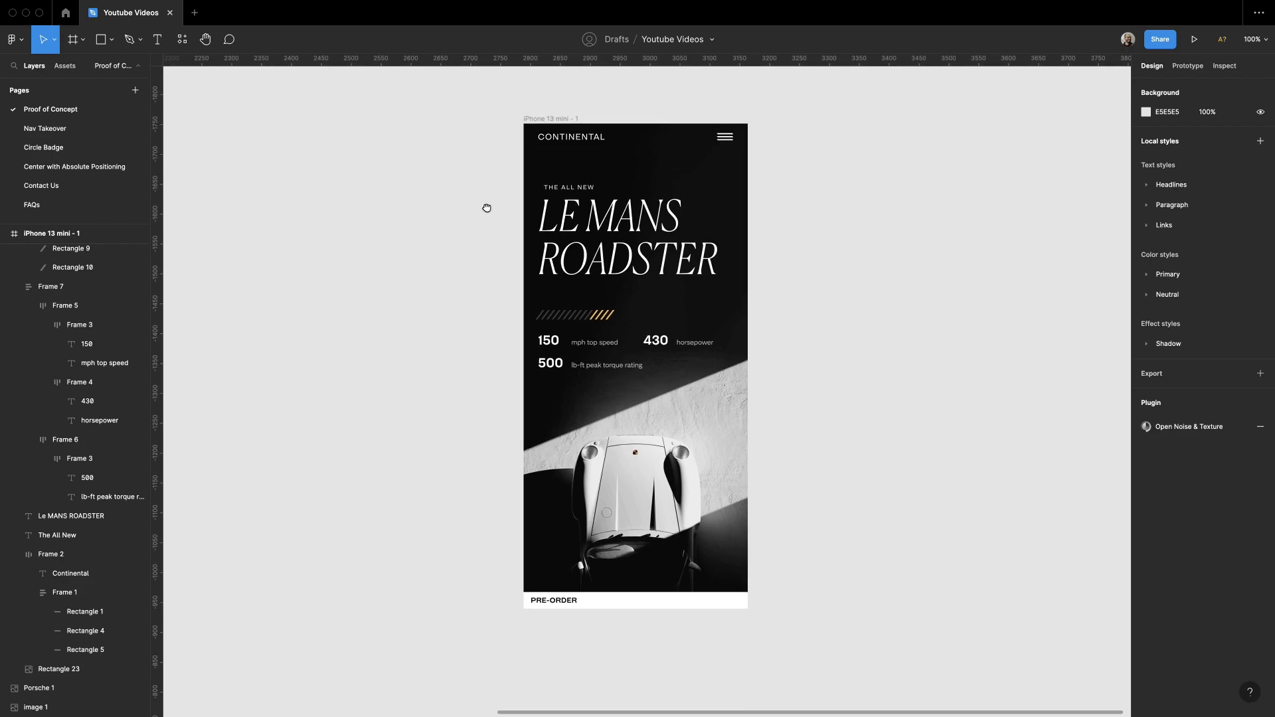
drag(486, 208, 484, 196)
super+click(551, 331)
shift+super+click(552, 351)
shift+super+click(654, 330)
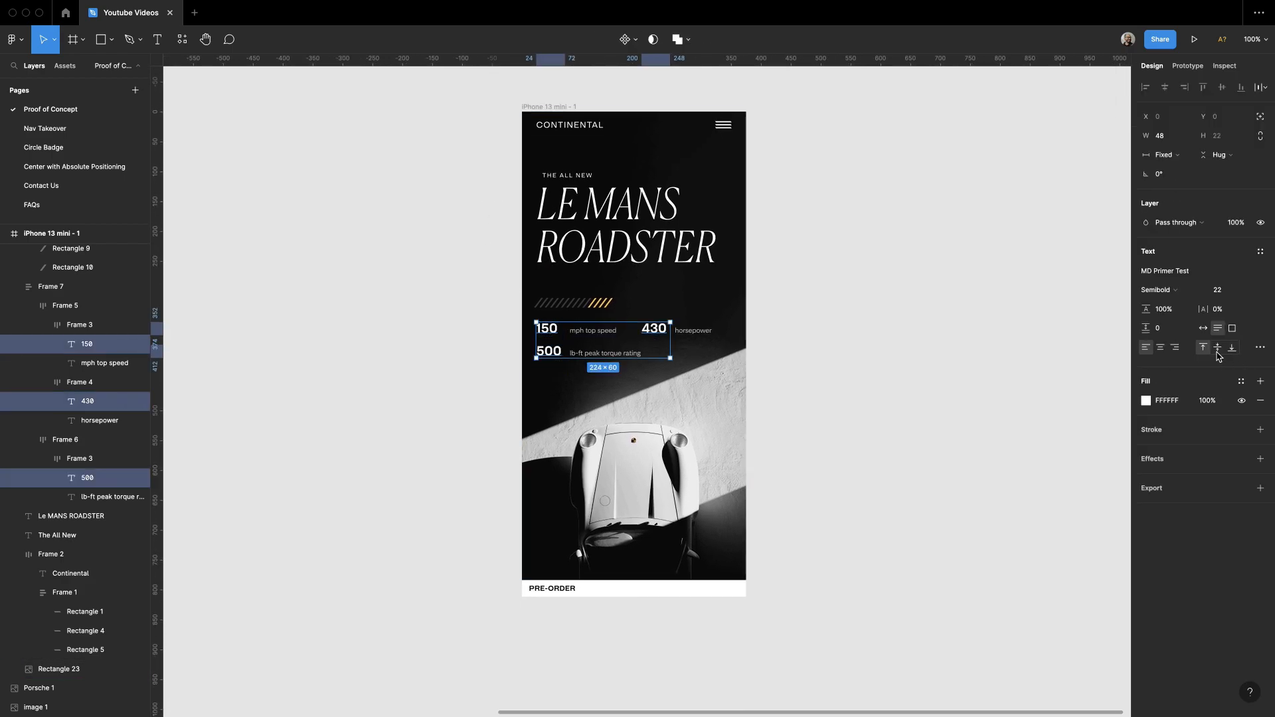
key(Return)
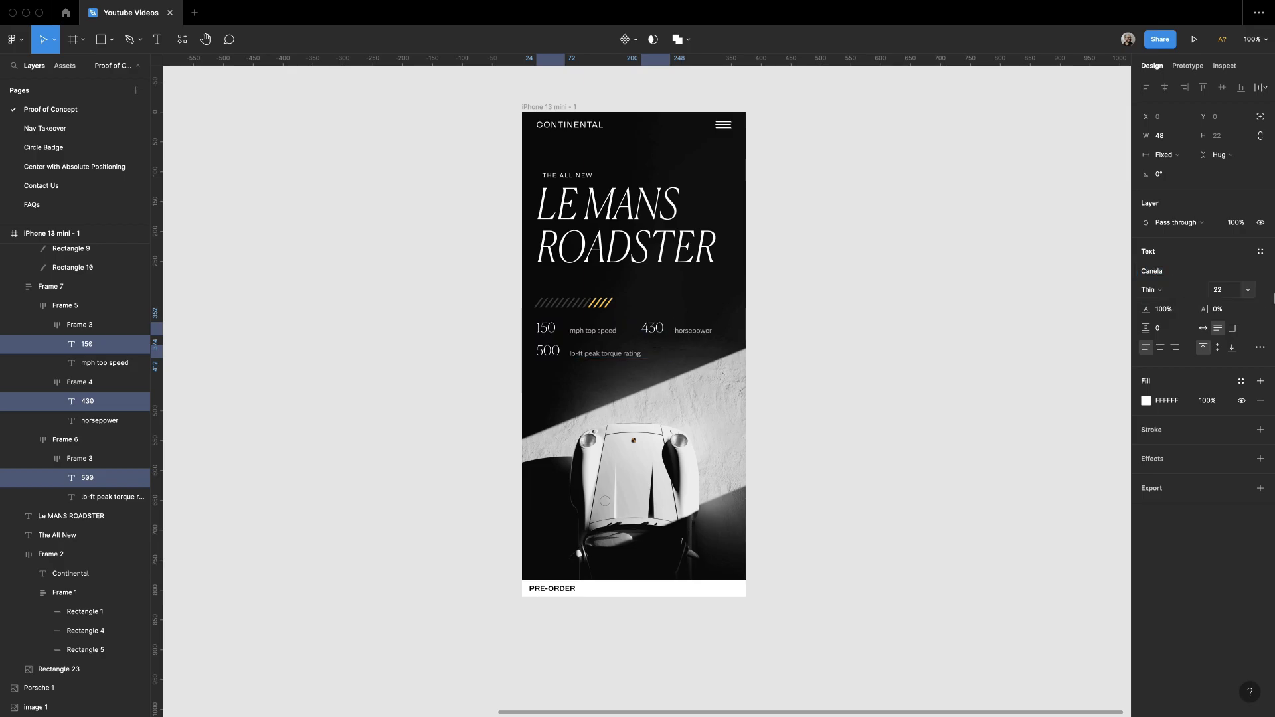
click(1259, 272)
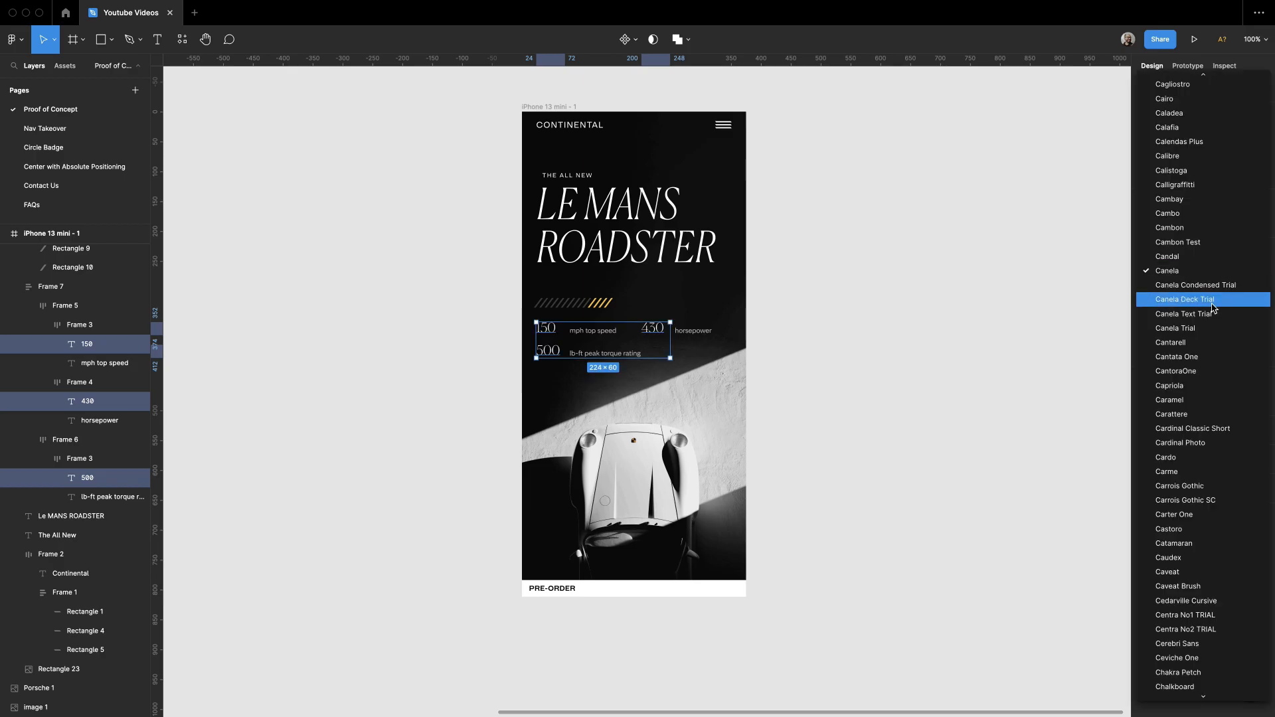
click(1210, 307)
Step: Set the weight of the three stat numbers to Light
click(1151, 290)
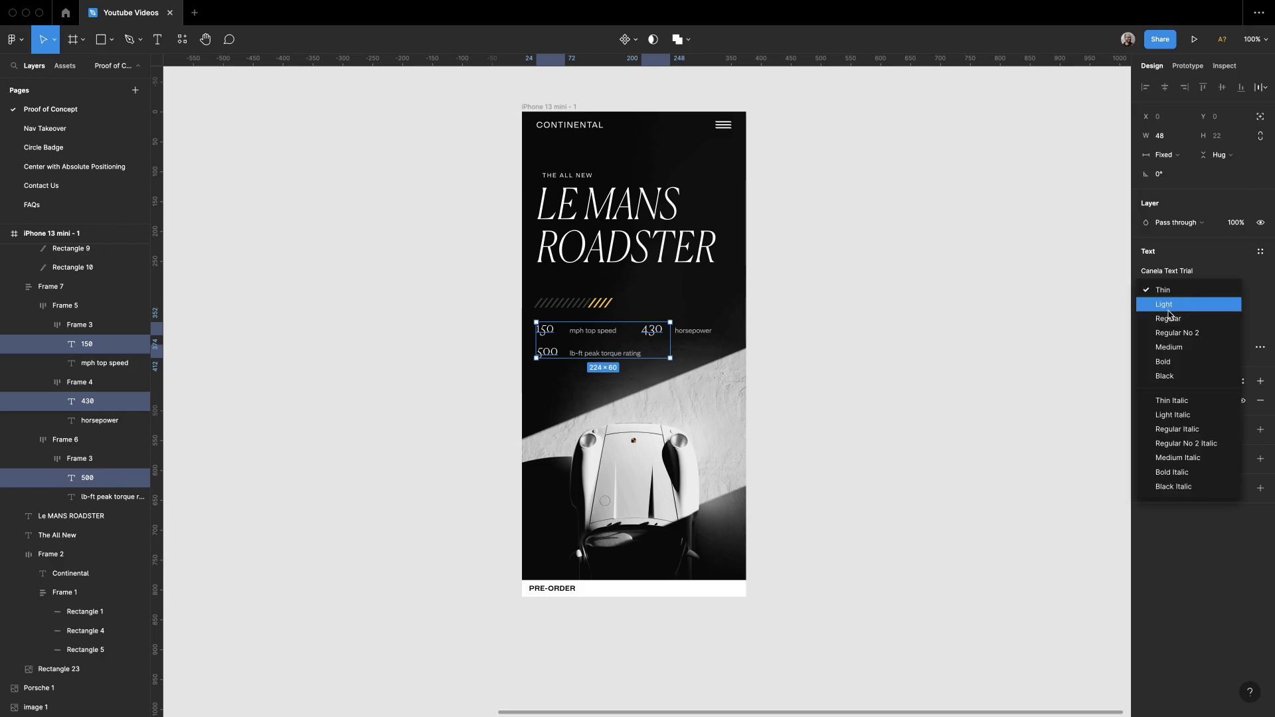
click(1170, 319)
click(1164, 292)
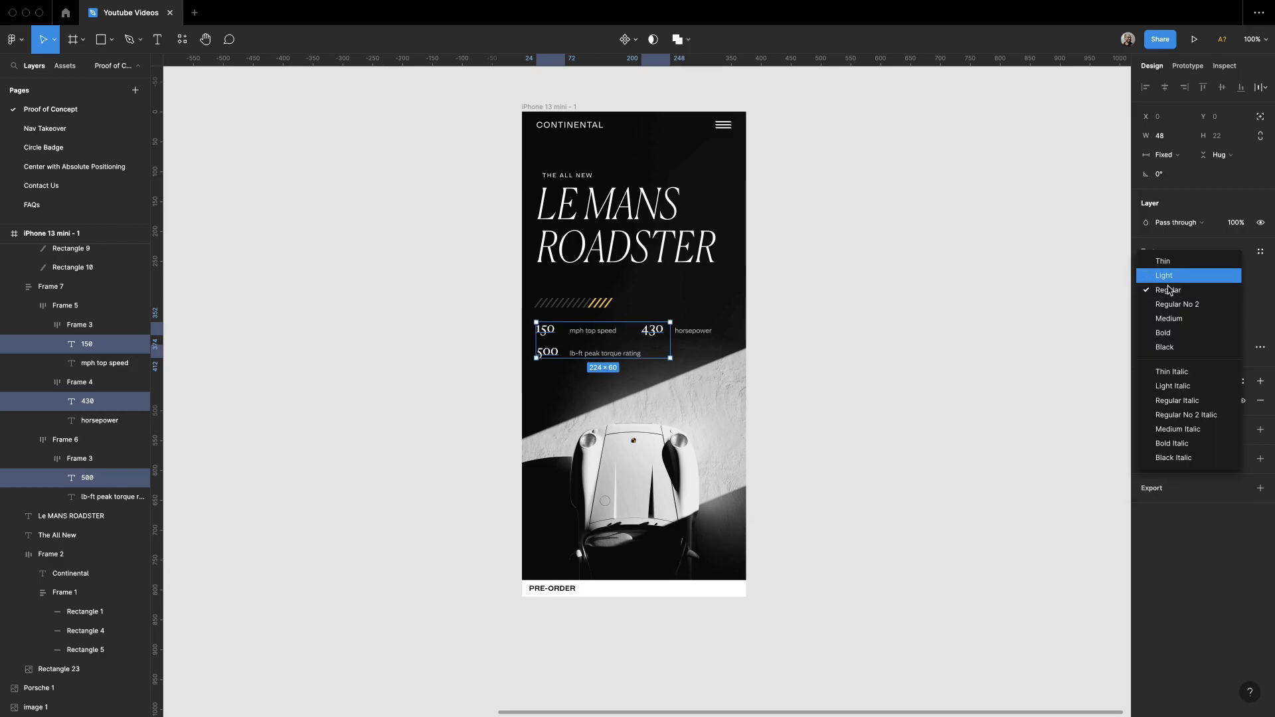
click(1158, 274)
click(990, 379)
Step: Give the 150, 430 and 500 stat numbers a shared fixed width of 40
click(544, 330)
click(547, 353)
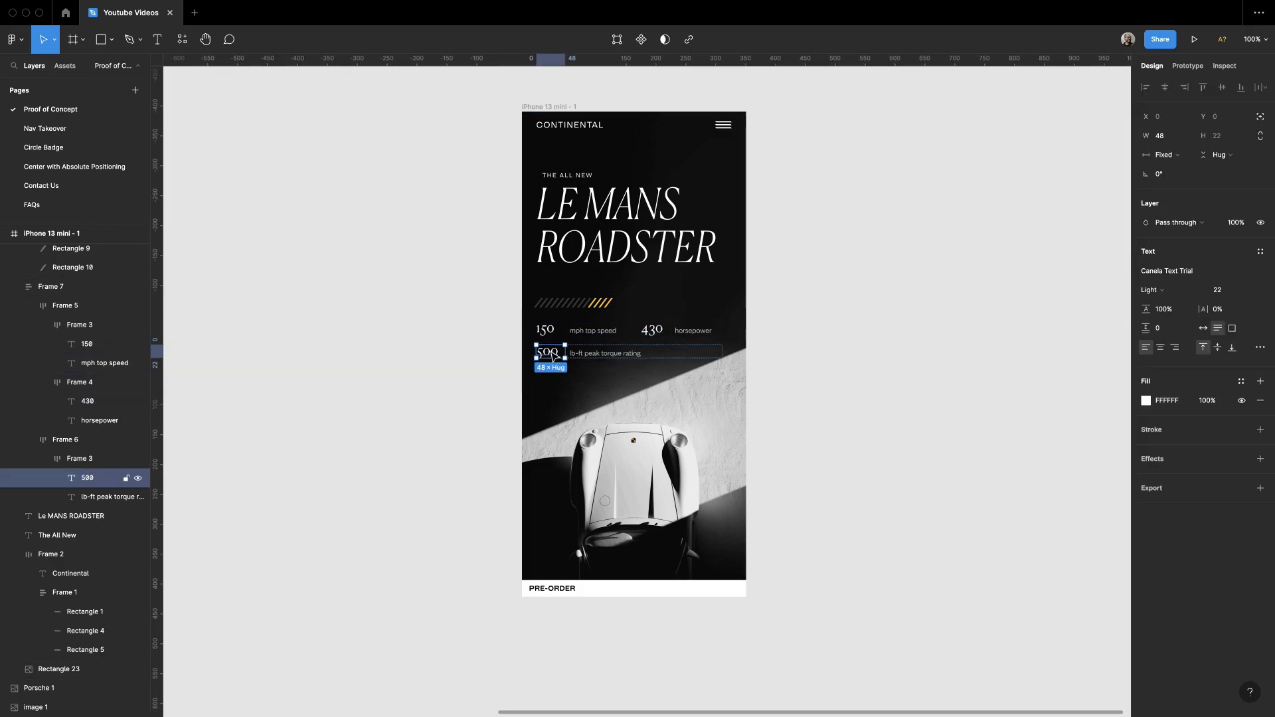
shift+click(652, 330)
click(1164, 155)
click(1181, 170)
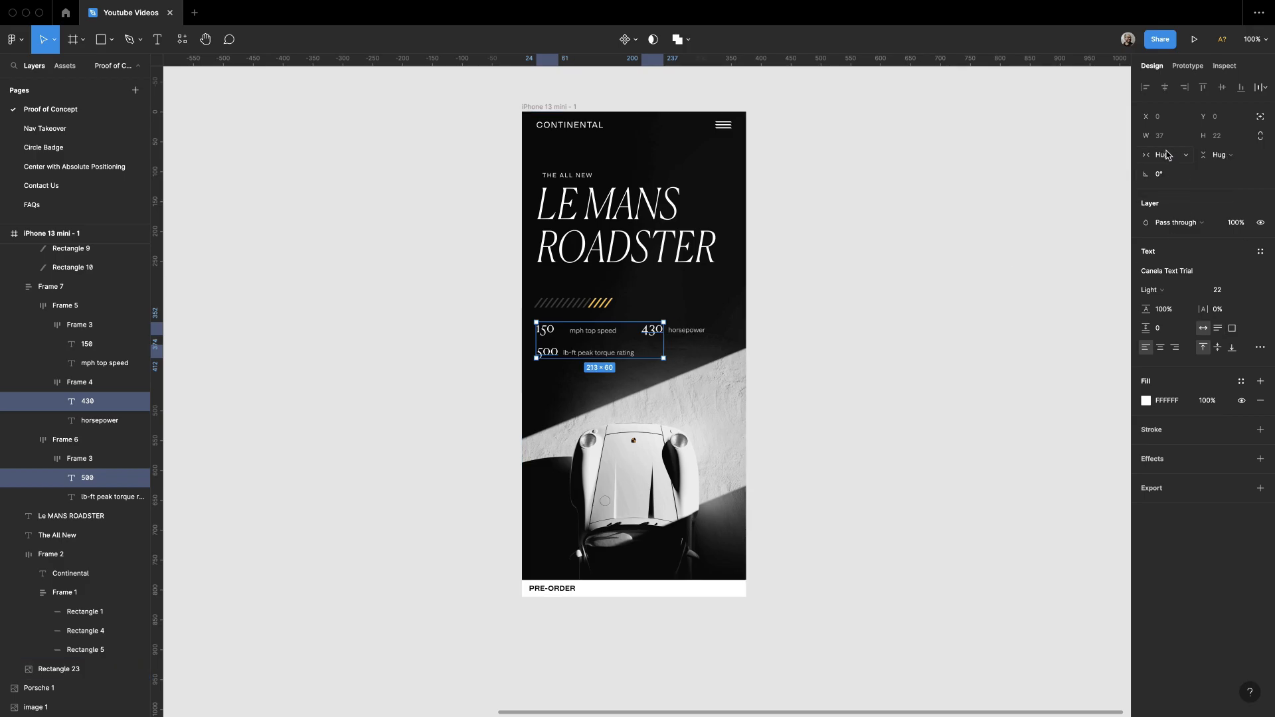
shift+click(544, 330)
click(1173, 152)
click(1172, 138)
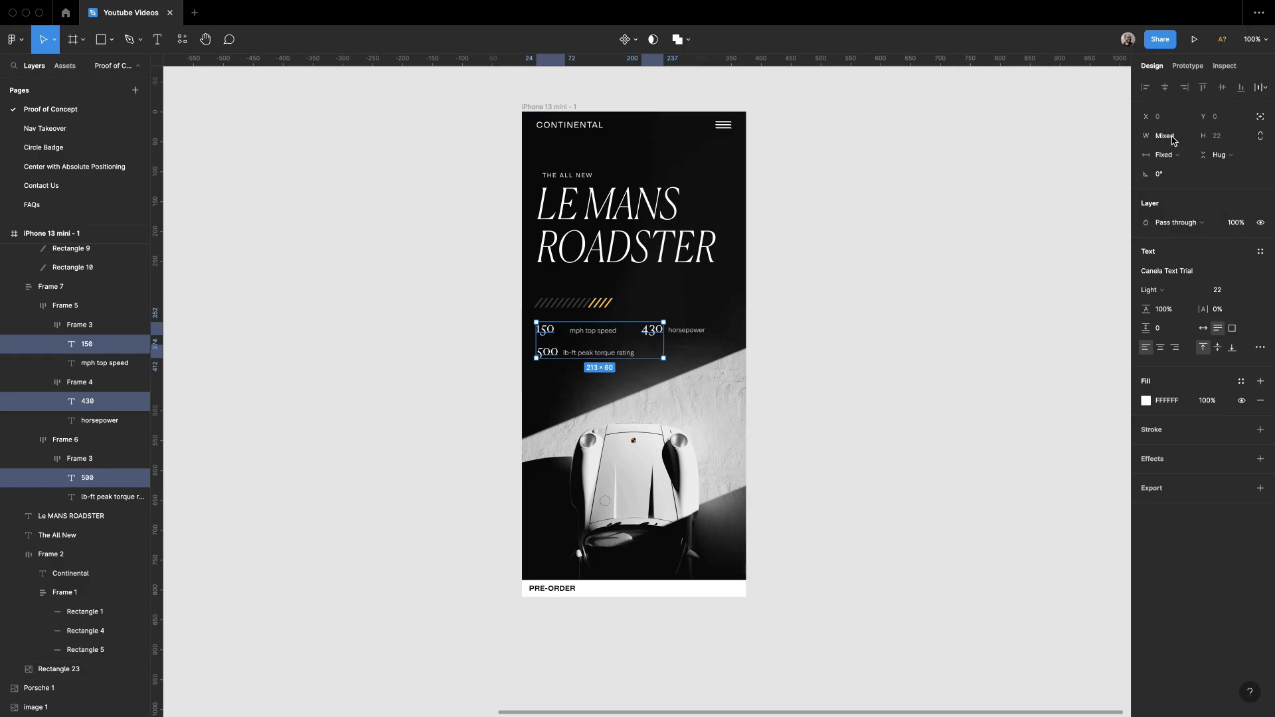
text(430)
key(Return)
click(822, 256)
drag(788, 310, 795, 307)
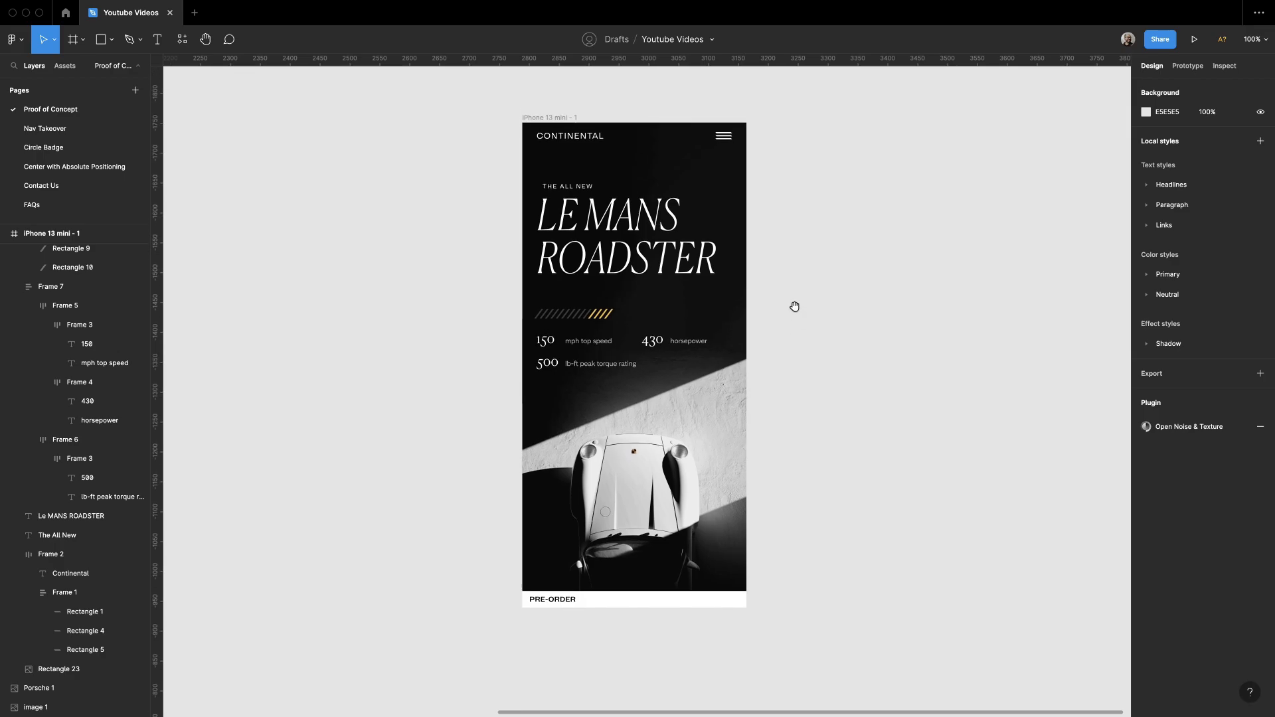
scroll(795, 325, down, 1)
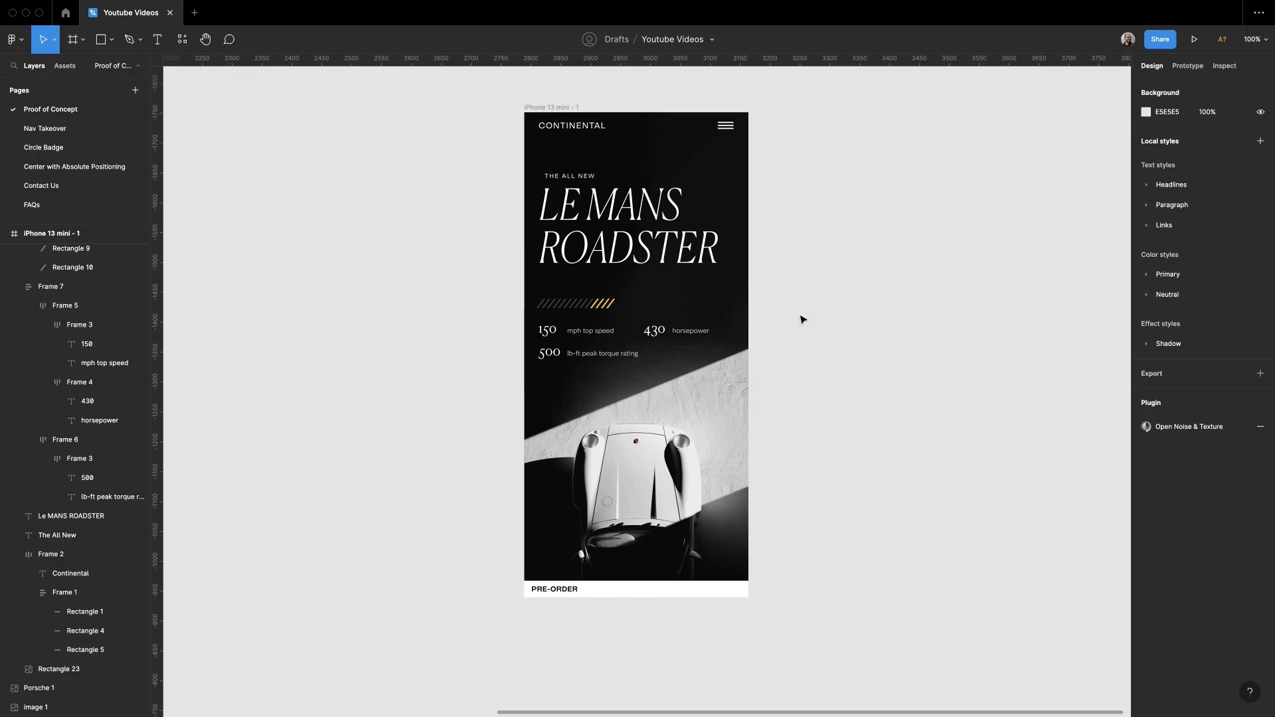
Step: Set the weight of the mph top speed, lb-ft peak torque rating and horsepower labels to Light
scroll(801, 316, up, 1)
click(608, 216)
key(Escape)
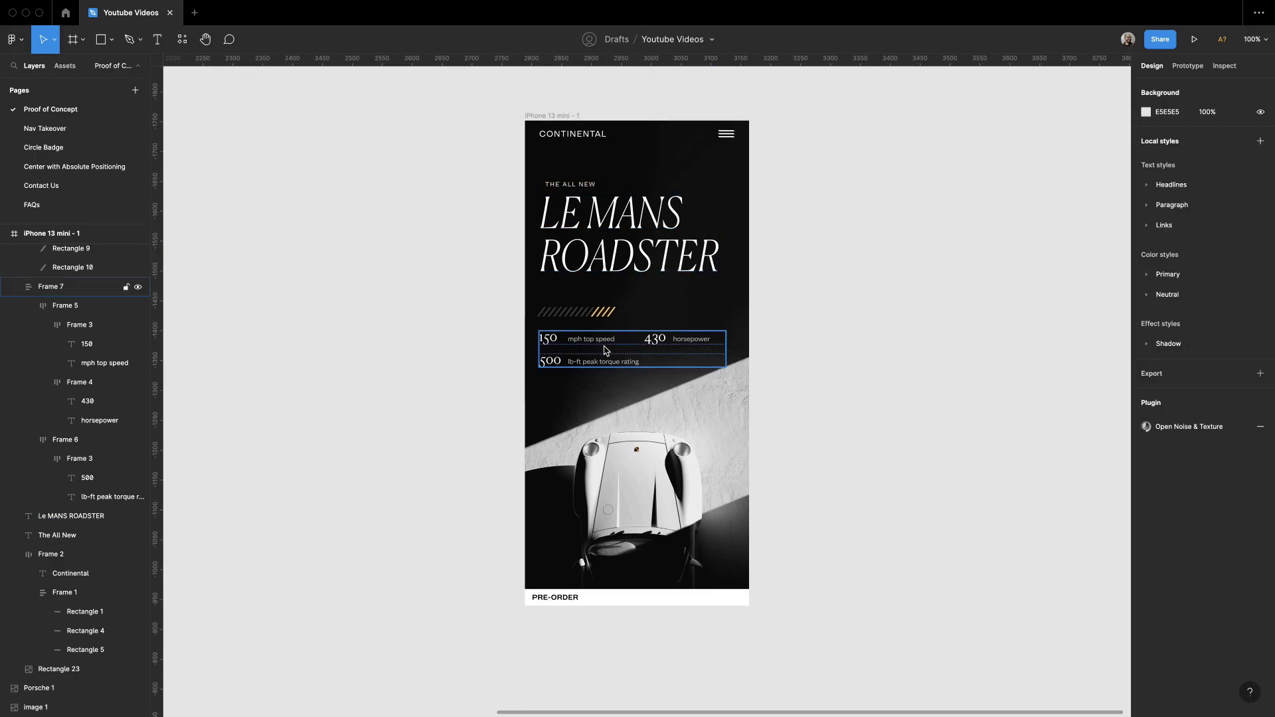
super+click(600, 341)
shift+super+click(603, 362)
shift+super+click(691, 340)
click(1168, 290)
click(1165, 275)
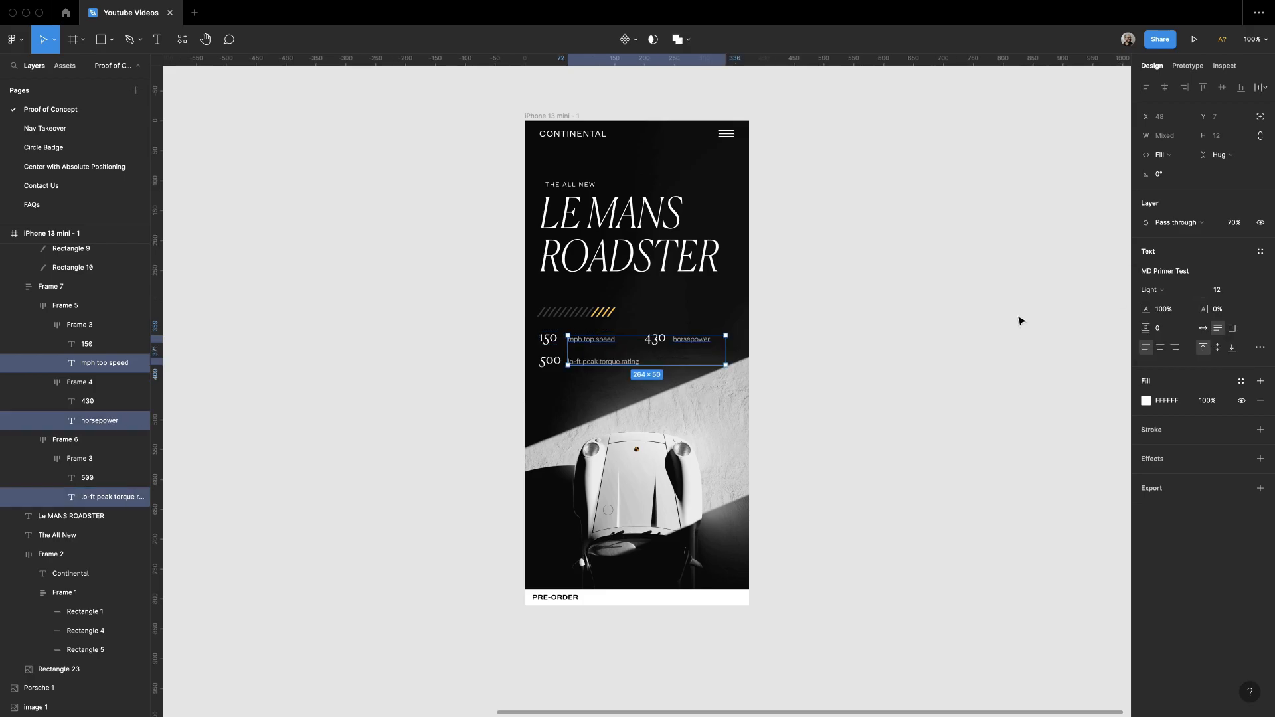
click(1017, 318)
scroll(949, 348, down, 1)
Step: Set the auto layout spacing between each stat number and its label to 4
click(706, 342)
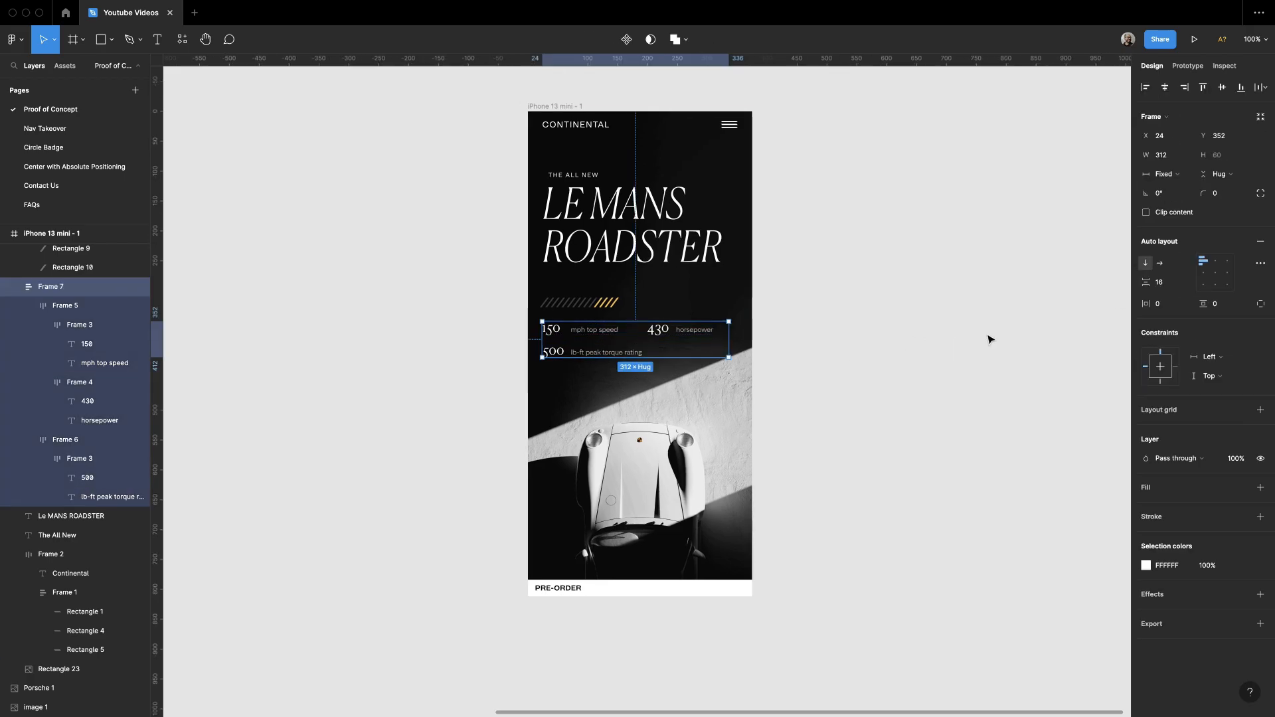
key(Return)
key(Return)
text(5)
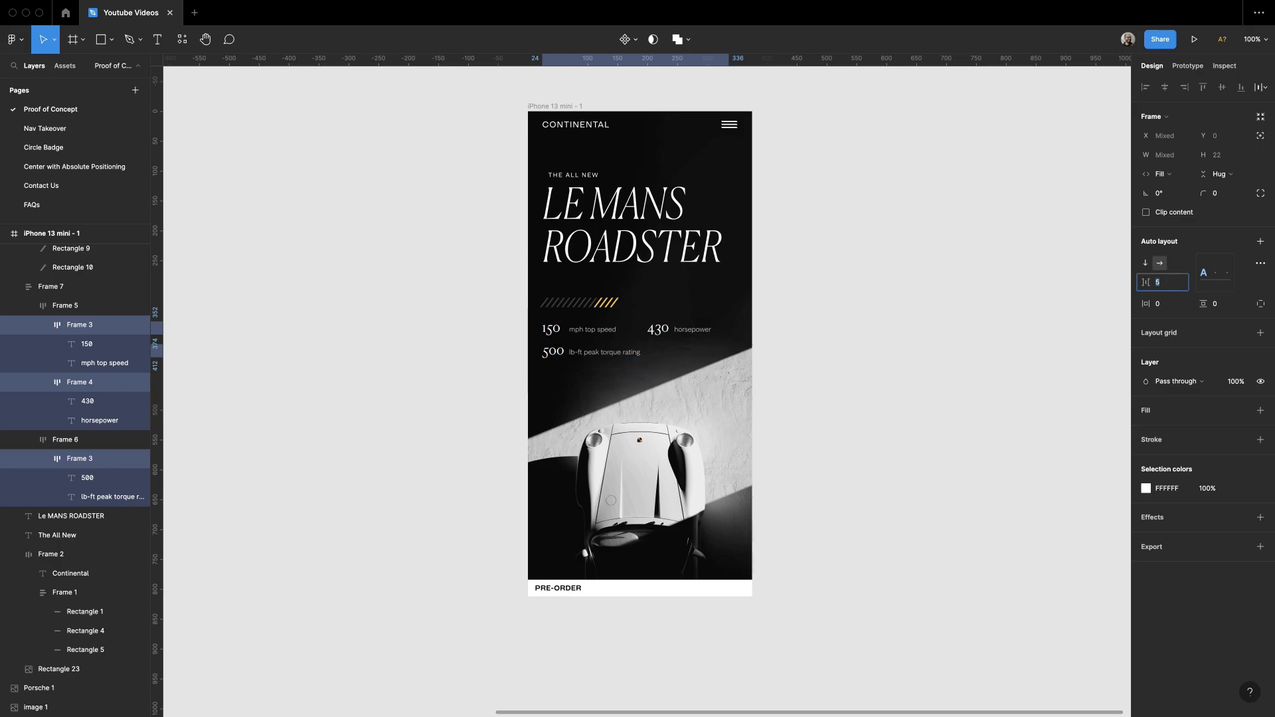
key(Down)
key(Escape)
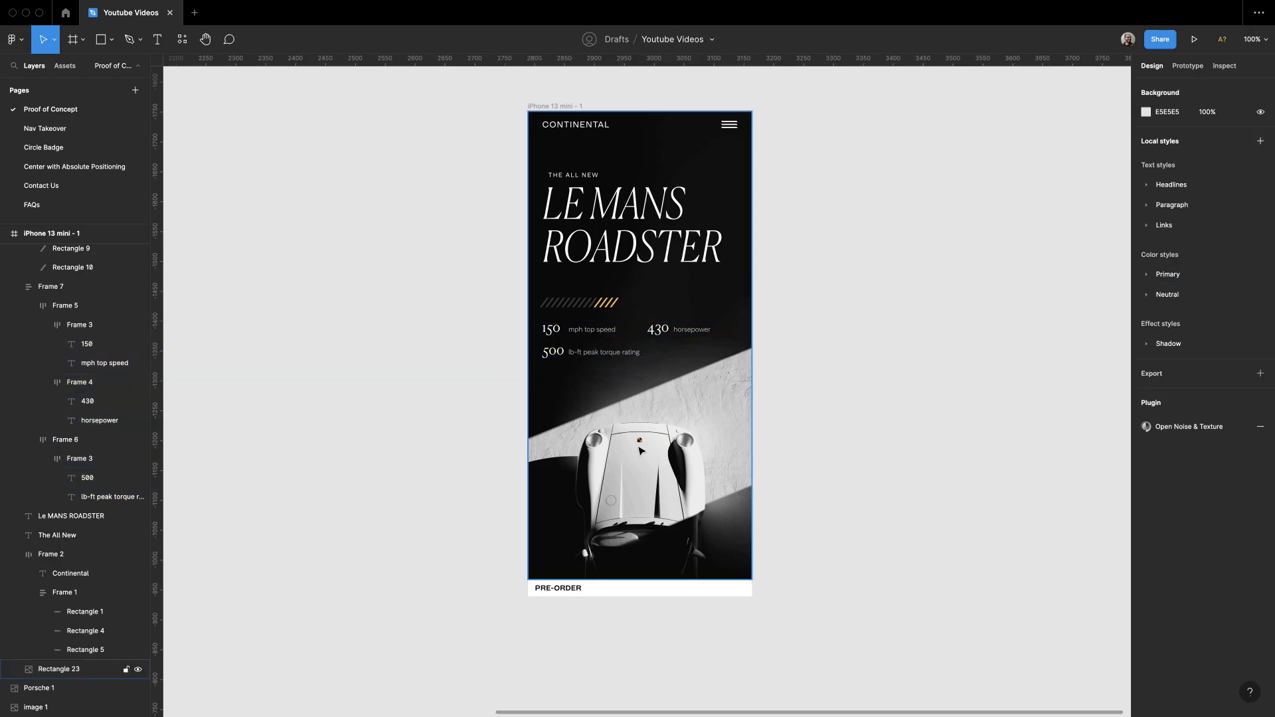
Step: Examine the detailed type settings of the three stat numbers for number style options
super+click(552, 352)
shift+super+click(551, 330)
shift+super+click(658, 330)
key(z)
drag(483, 265, 835, 427)
click(1260, 347)
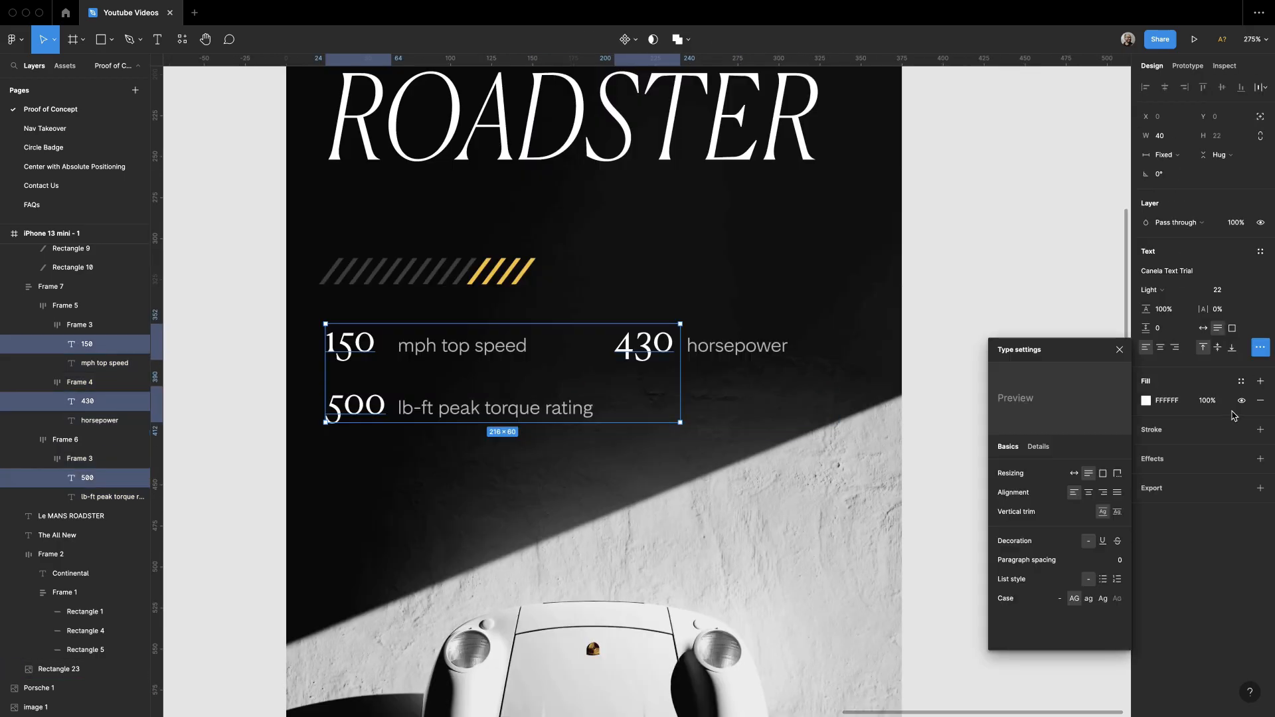
click(1038, 447)
scroll(1083, 569, down, 4)
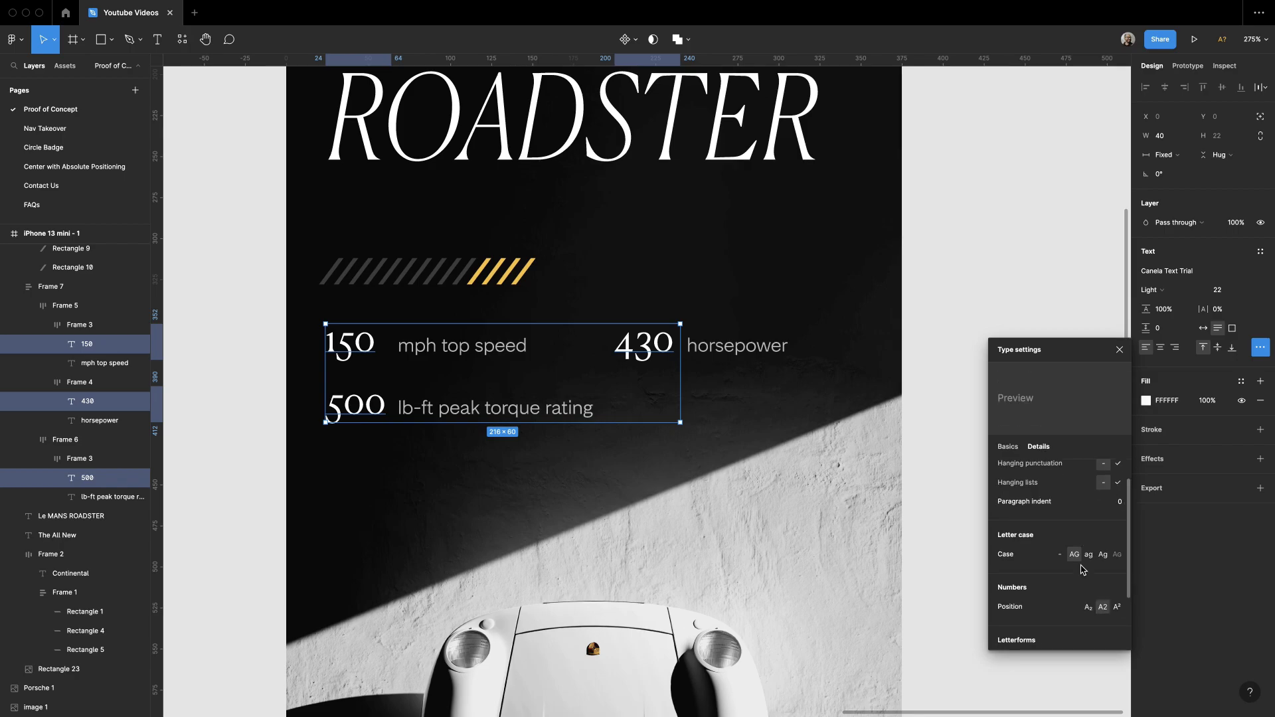
click(919, 515)
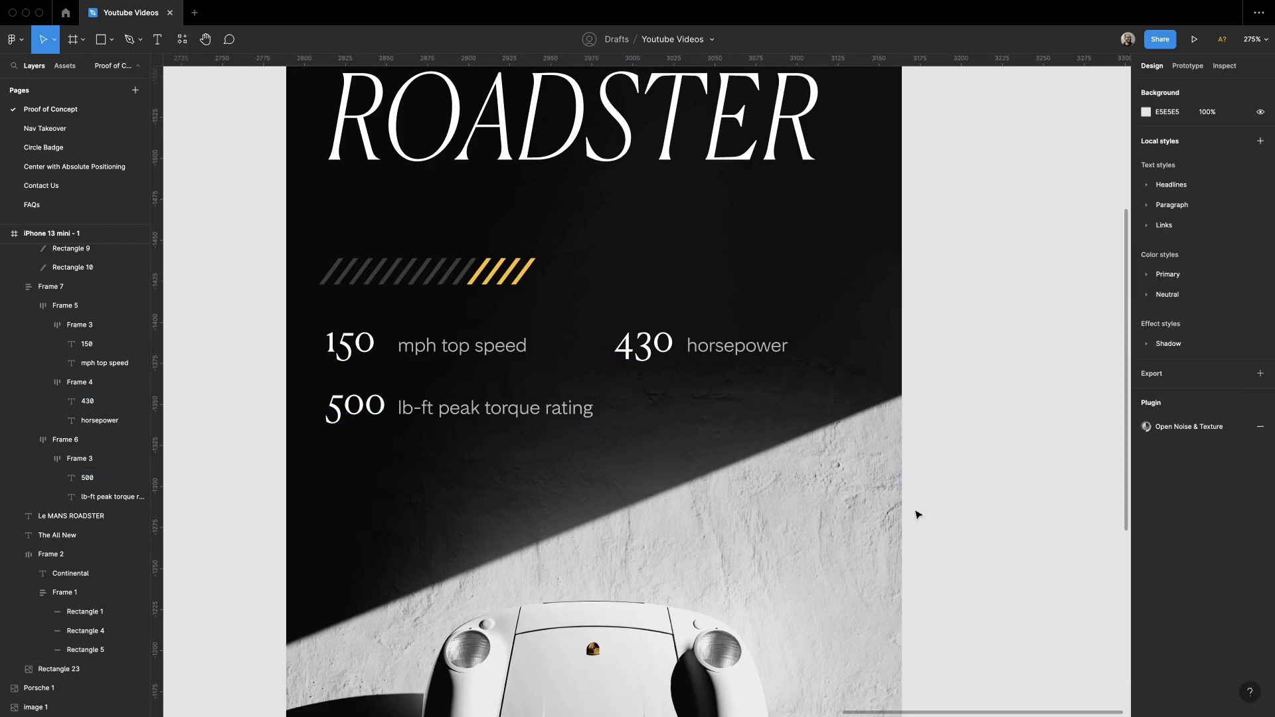
key(shift+0)
click(569, 360)
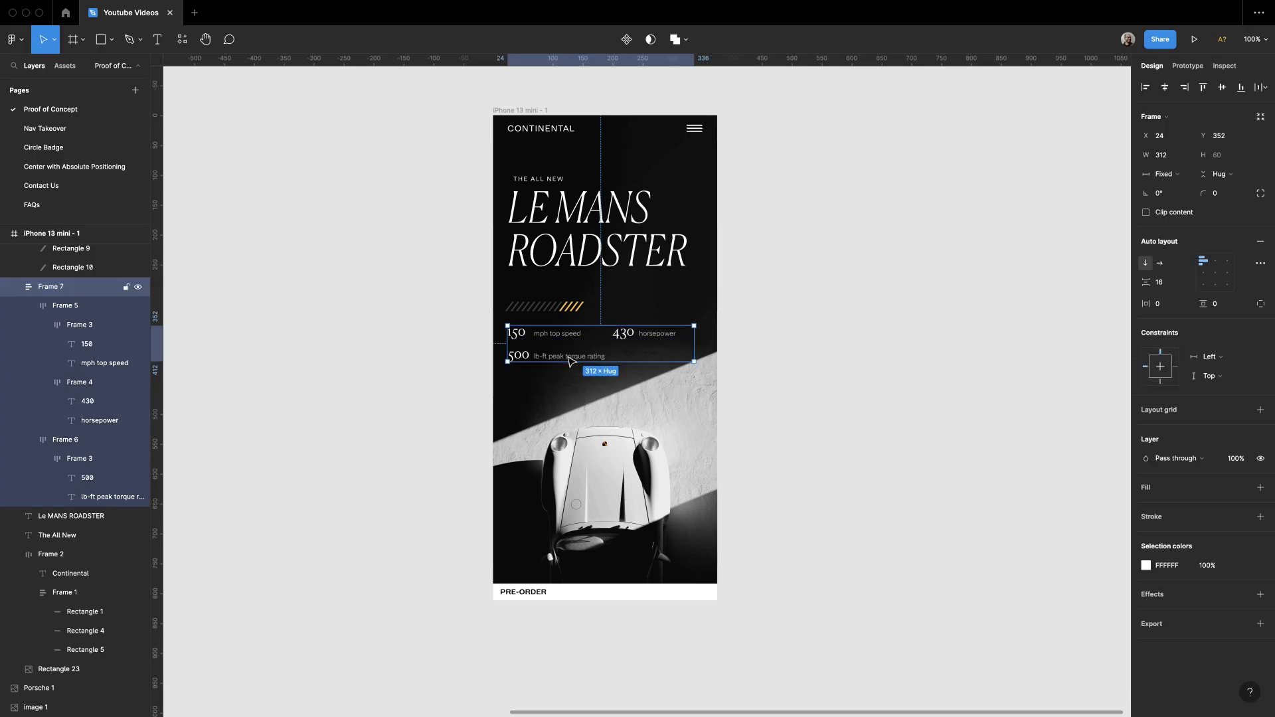
click(812, 337)
scroll(812, 337, up, 1)
click(586, 250)
click(1259, 404)
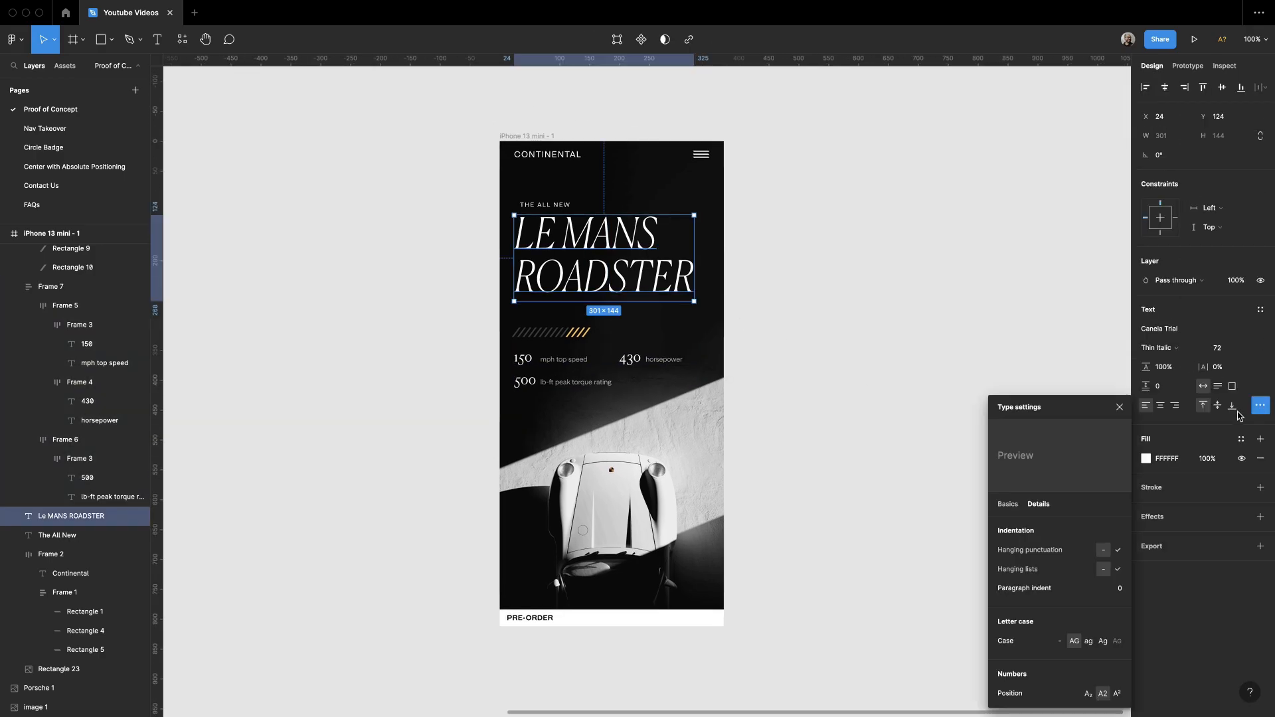
click(1059, 641)
click(919, 518)
Step: Rewrite the uppercase headline in title case as "Le Mans Roadster", keeping it on two lines
double_click(587, 235)
key(shift+End)
text(ams)
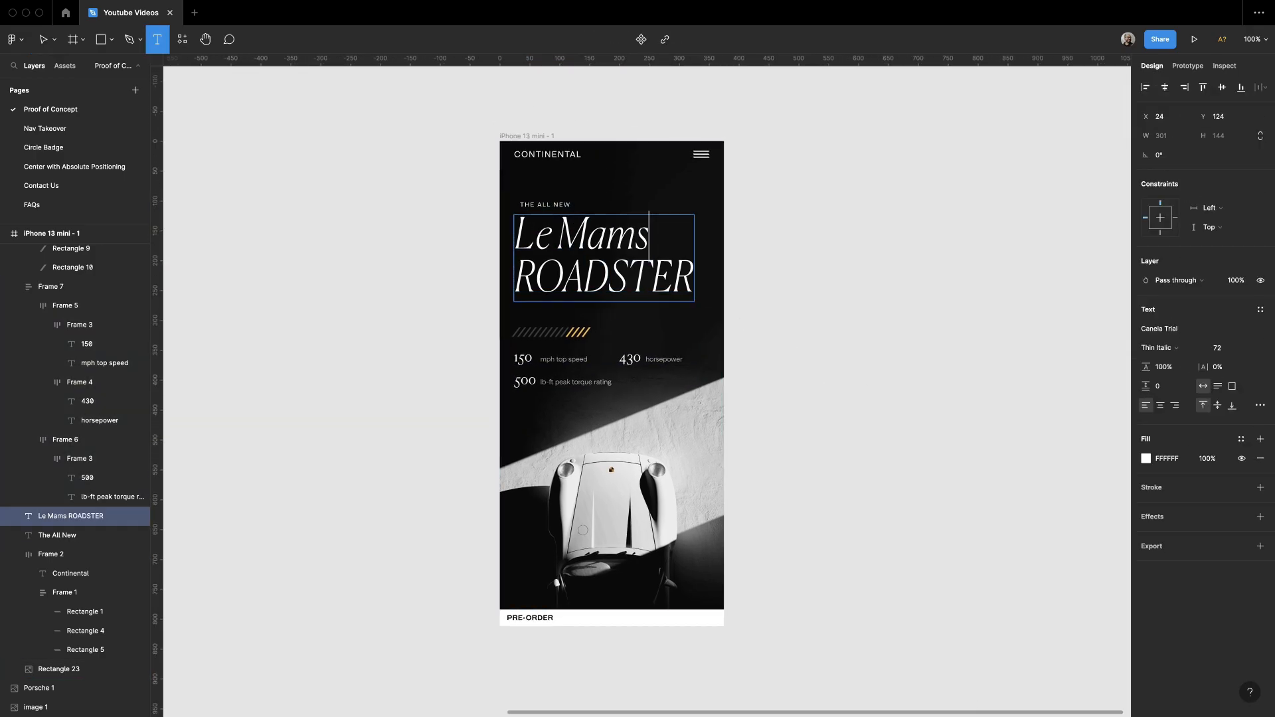
text(ns)
double_click(604, 277)
drag(534, 279, 721, 289)
text(oads)
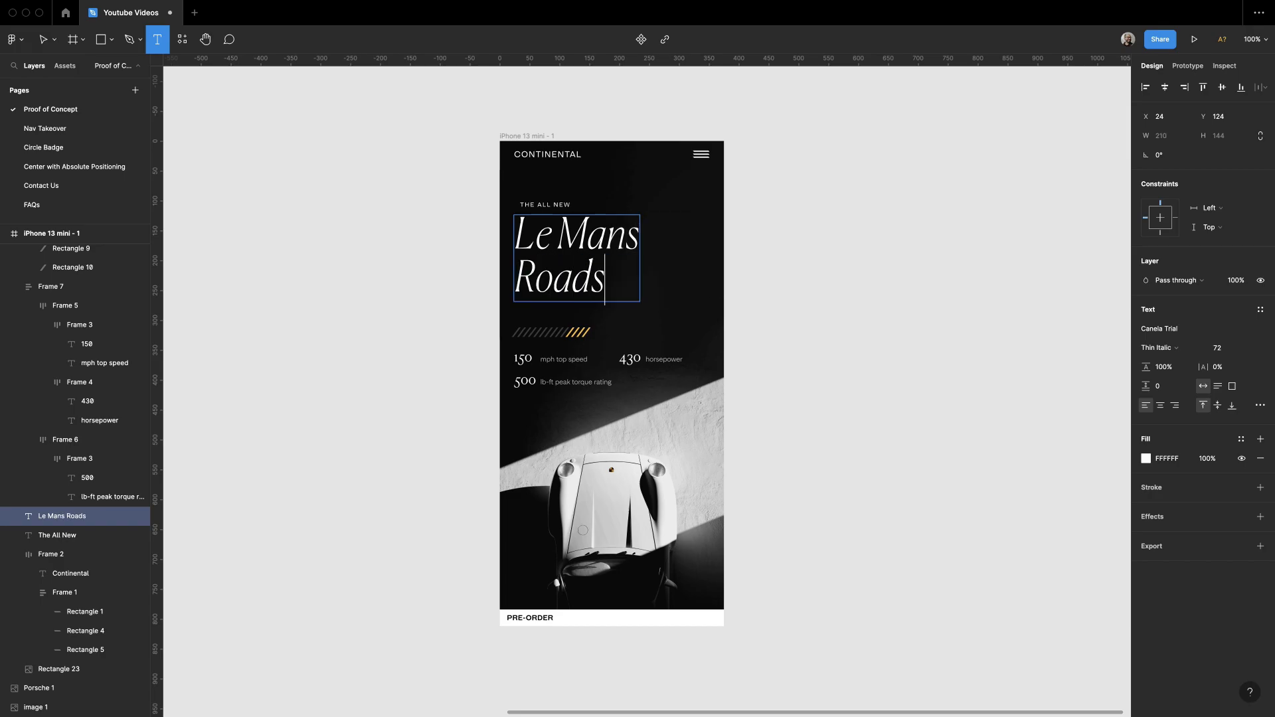
text(et)
key(BackSpace)
key(BackSpace)
text(ter)
click(830, 280)
scroll(828, 274, up, 1)
scroll(823, 259, down, 1)
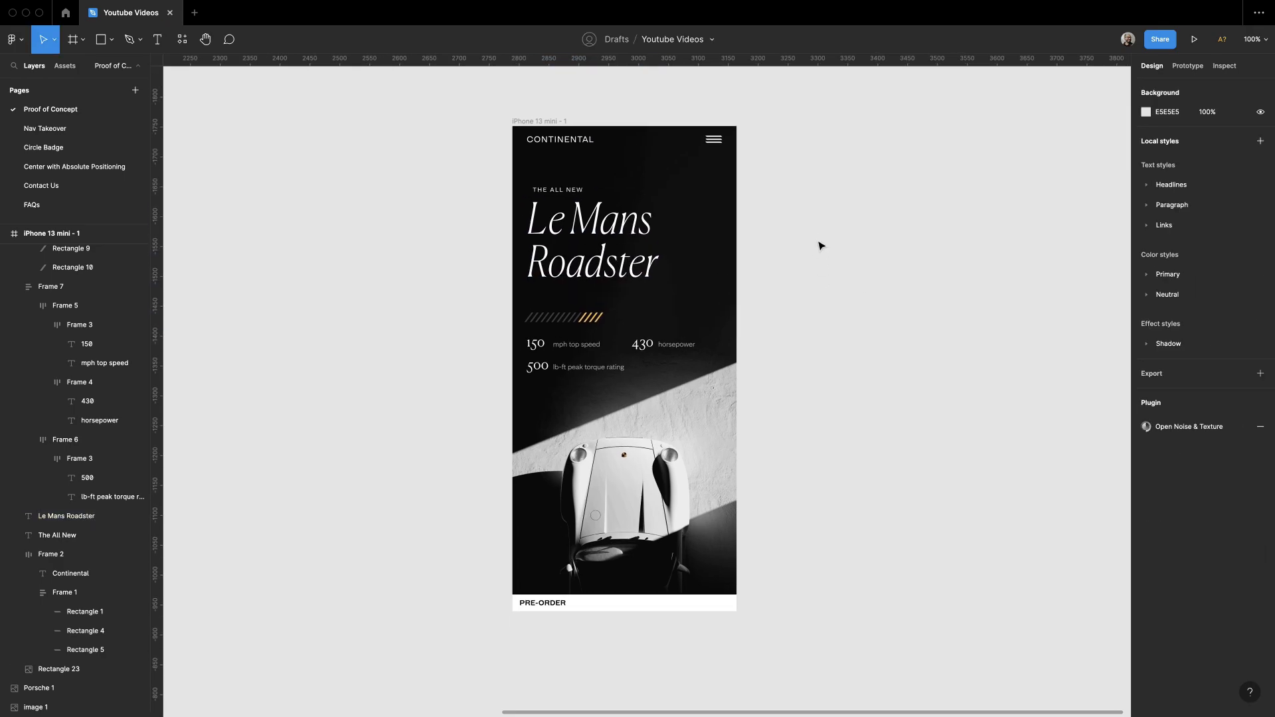
scroll(838, 263, down, 1)
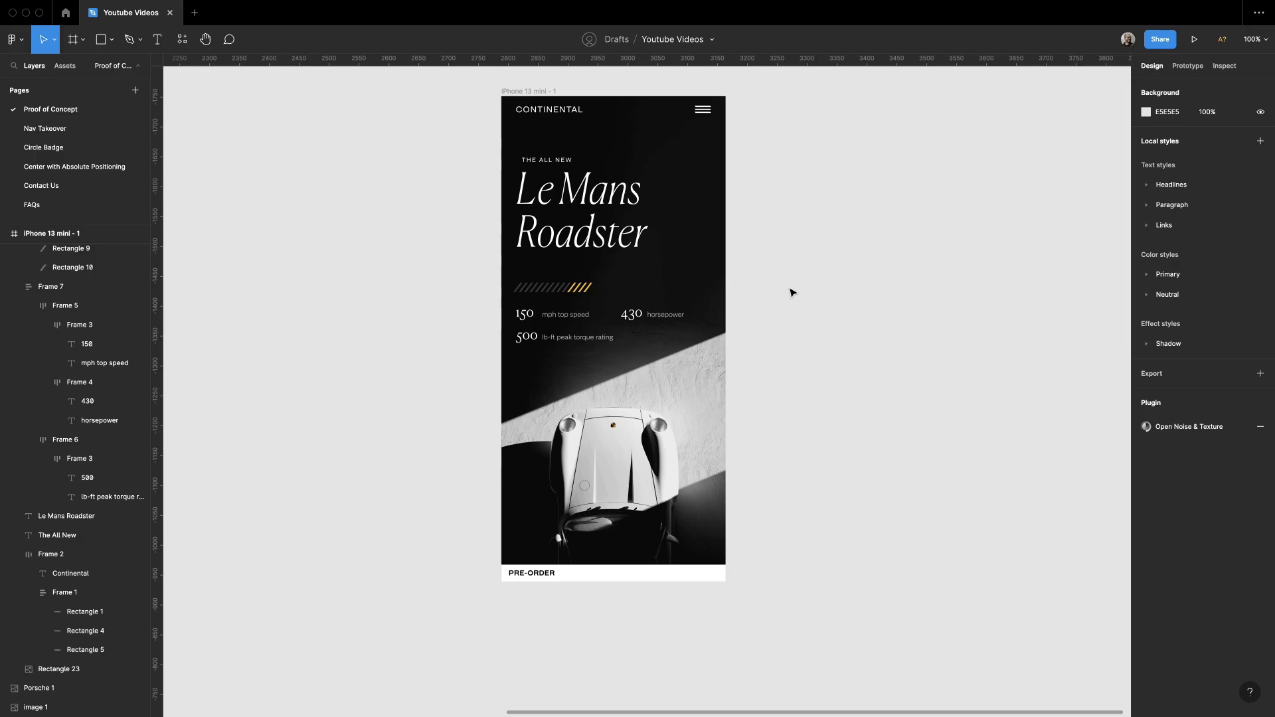
click(564, 325)
click(447, 293)
scroll(800, 501, up, 1)
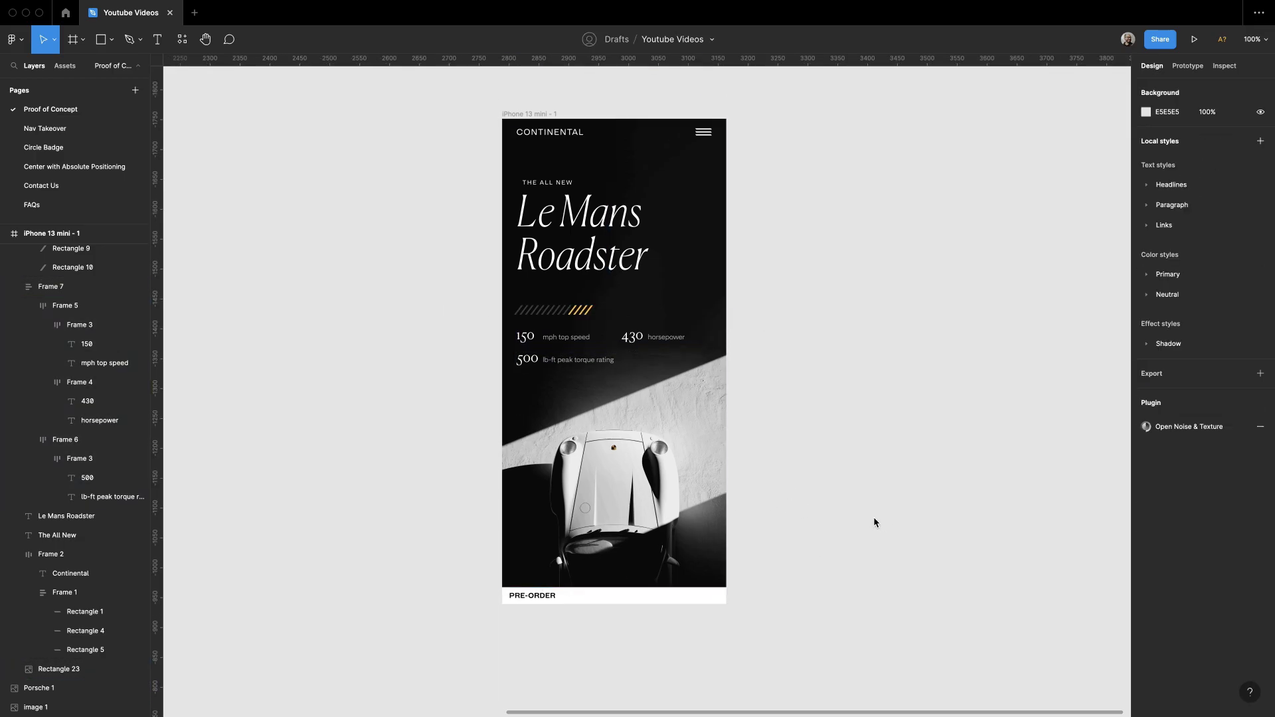
Step: Edit the vector points of the first grey divider stripe to shrink it to 11 × 12
key(z)
drag(476, 285, 652, 357)
super+click(401, 331)
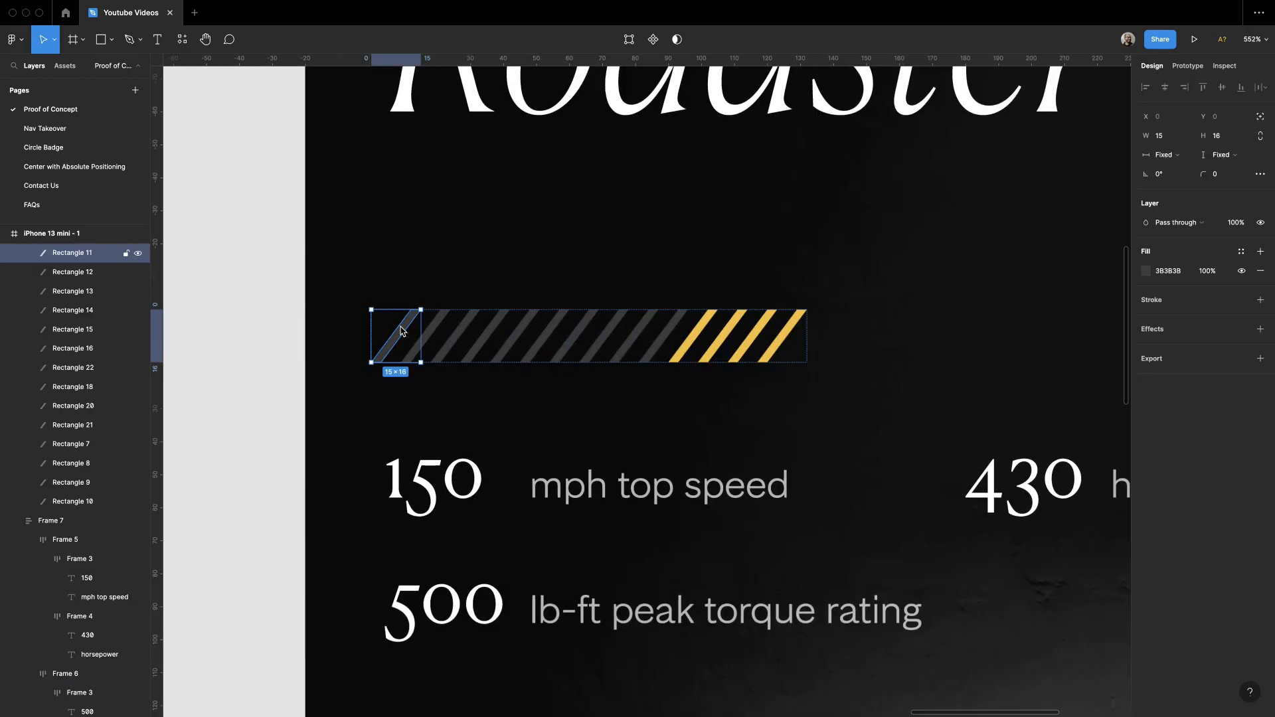
double_click(400, 327)
key(Down)
key(Down)
key(Down)
key(Down)
key(Left)
key(Left)
key(Left)
key(Left)
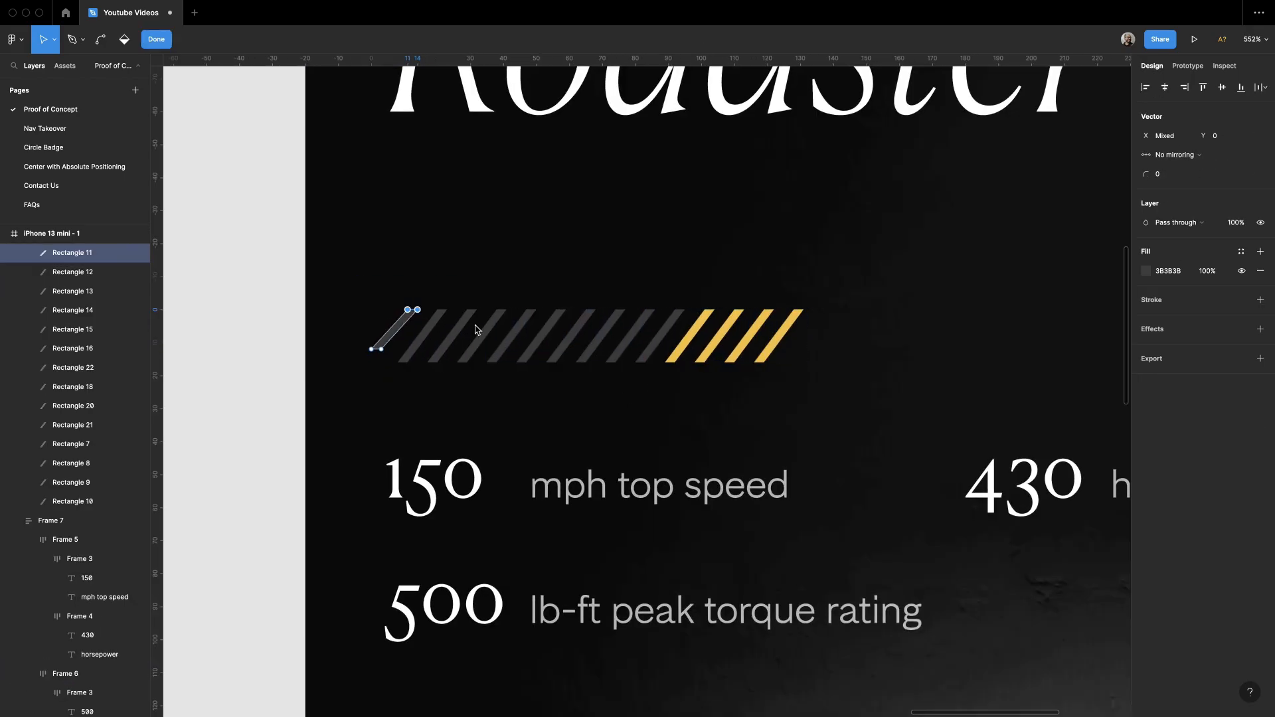
click(469, 342)
key(Escape)
key(Escape)
Step: Delete all the remaining full-size stripes from the divider, keeping only the shortened one
drag(422, 280, 735, 332)
click(709, 335)
key(Escape)
key(Escape)
drag(435, 299, 830, 341)
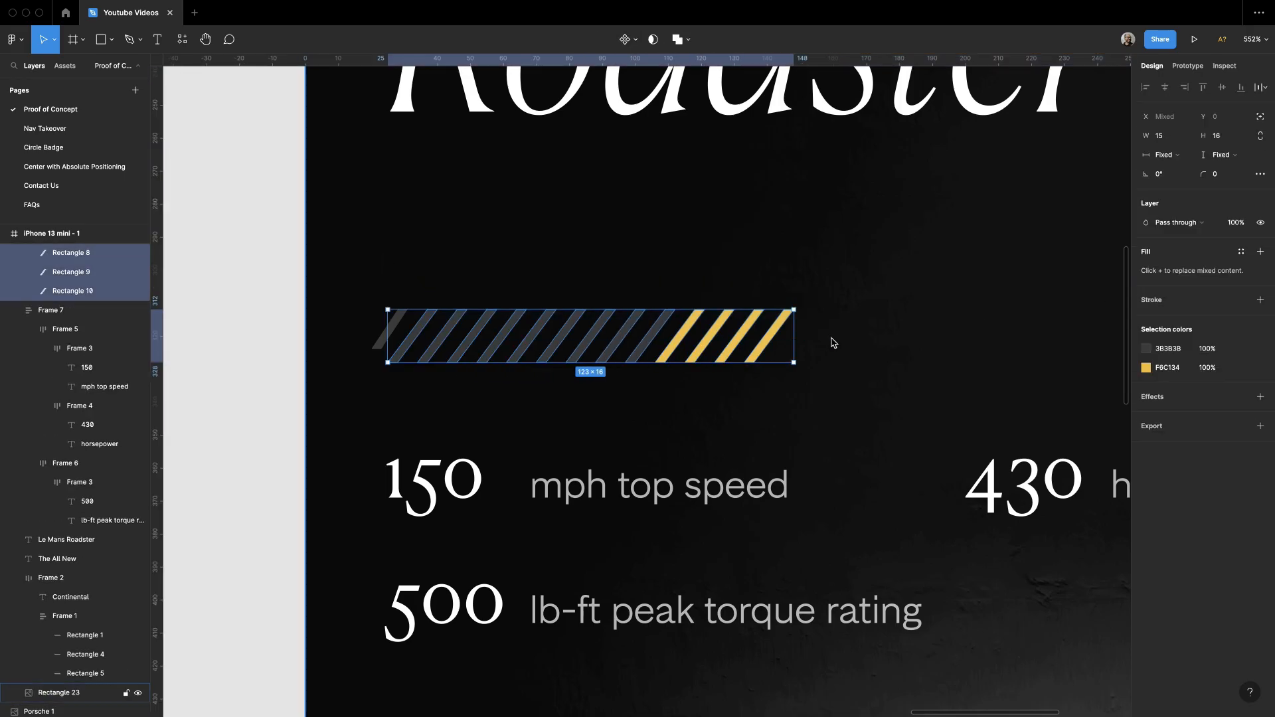
key(Delete)
Step: Duplicate the shortened grey stripe 18 times to rebuild the divider row
click(402, 342)
key(super+d)
key(super+d)
key(super+d)
key(super+d)
key(super+d)
key(super+d)
key(super+d)
key(super+d)
key(super+d)
key(super+d)
key(super+d)
key(super+d)
key(super+d)
key(super+d)
key(super+d)
key(super+d)
key(super+d)
key(super+d)
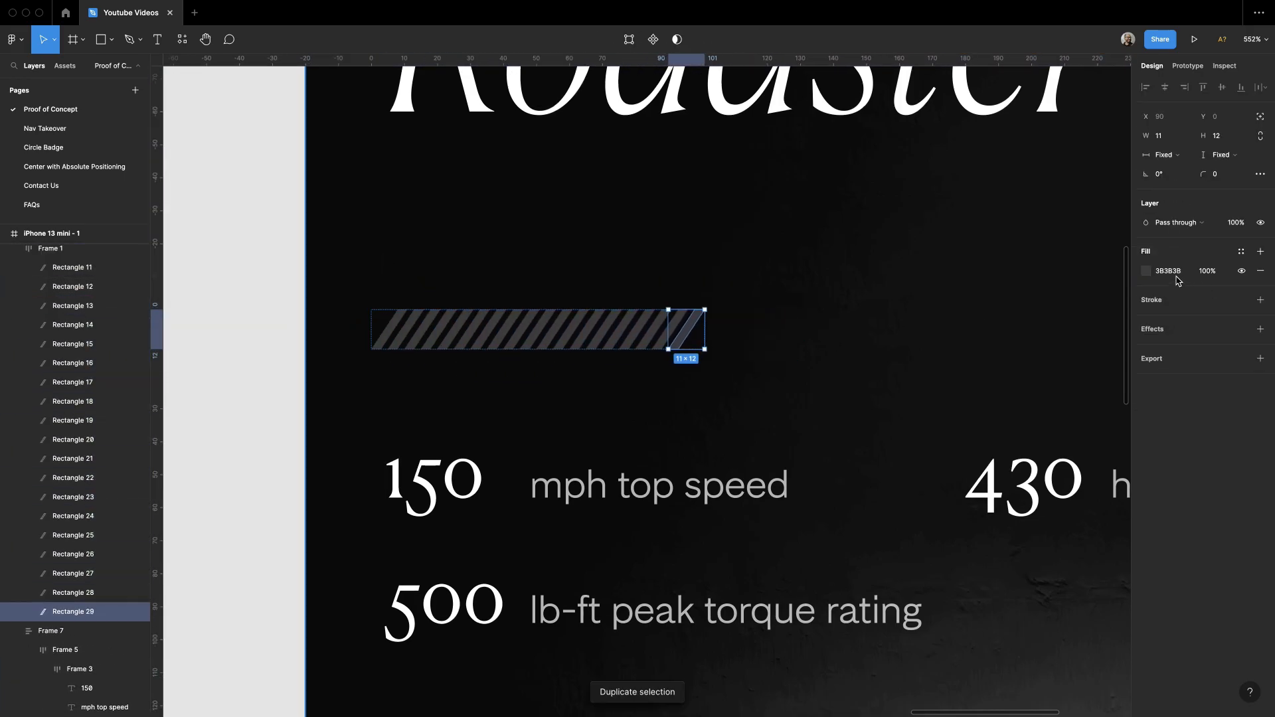
Step: Set the fill of the last four divider stripes to yellow F6C134
key(super+v)
key(Return)
key(Escape)
key(super+0)
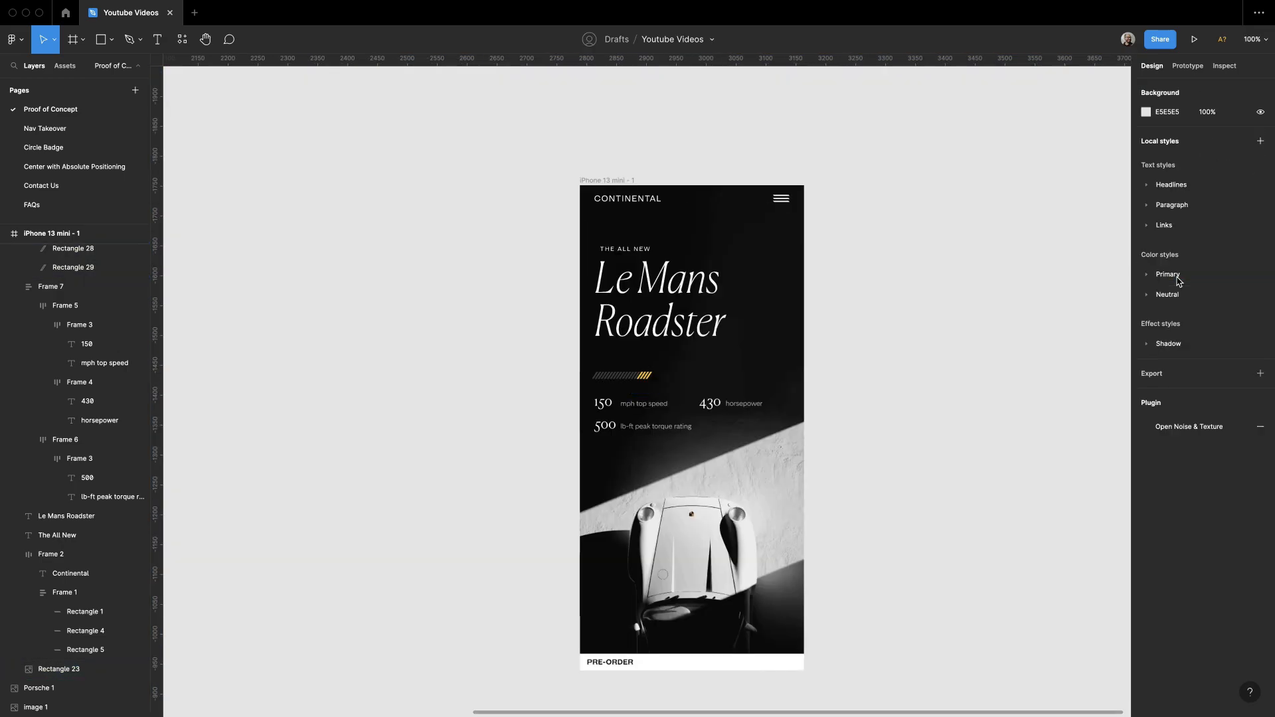
Step: Move the stats block up 4 so that it sits 24 below the striped divider
drag(410, 222, 452, 253)
scroll(684, 381, up, 4)
click(609, 447)
key(Up)
key(Up)
key(Up)
key(Up)
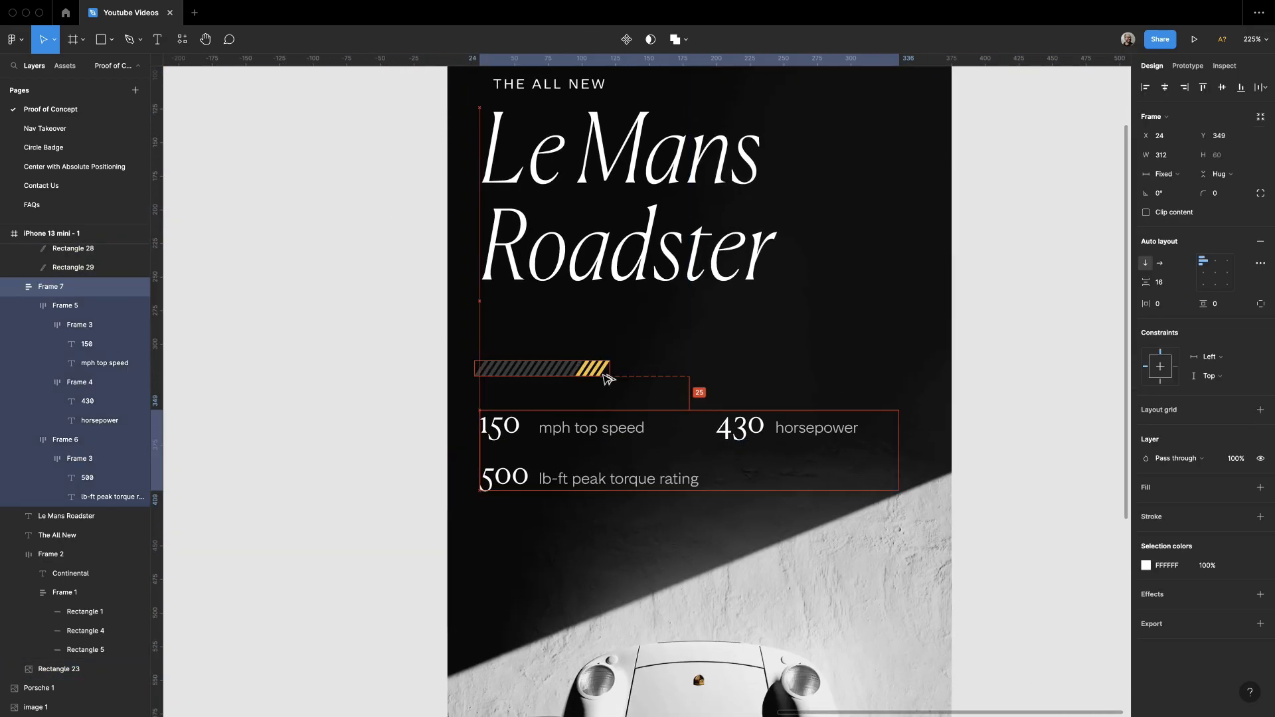
Step: Move the striped divider and the stats block down 4 together
key(Down)
key(Down)
key(Down)
key(Down)
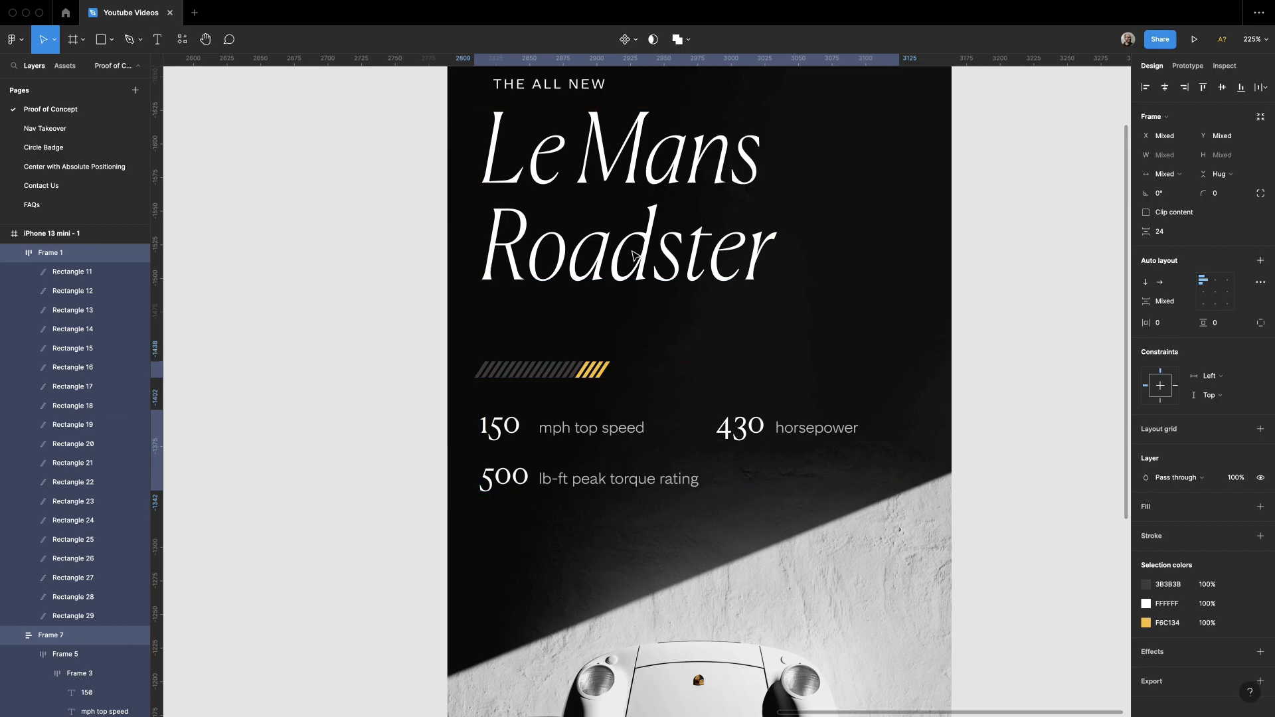
key(shift+0)
key(Escape)
drag(916, 464, 894, 436)
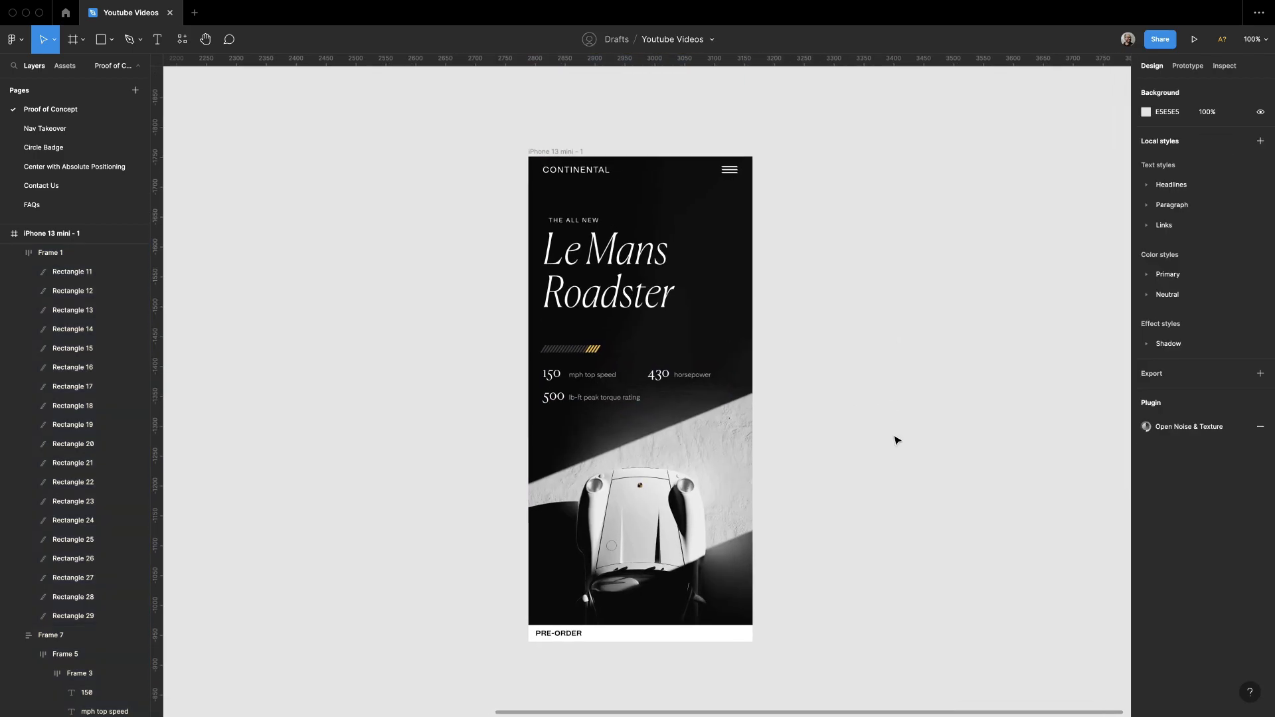
scroll(887, 458, down, 2)
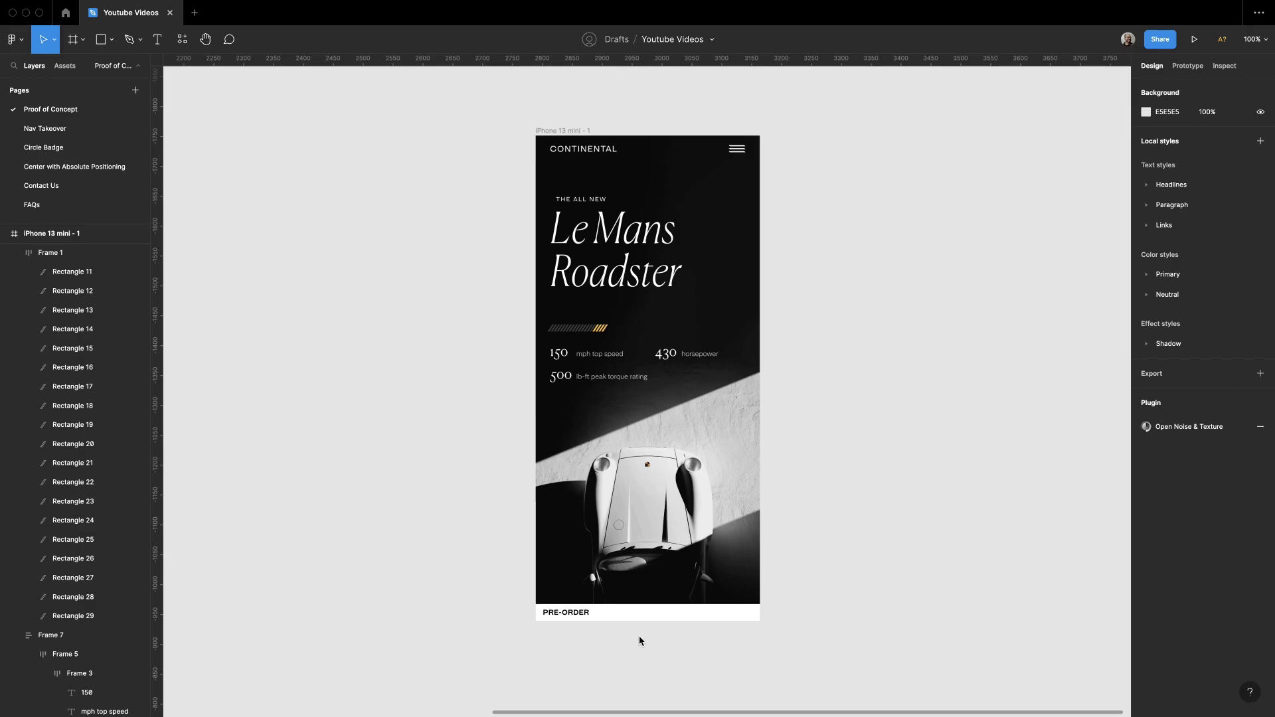
Step: Wrap the Pre-order text in its own auto layout frame and center it within the bottom bar
key(z)
drag(476, 502, 825, 651)
double_click(424, 508)
key(shift+a)
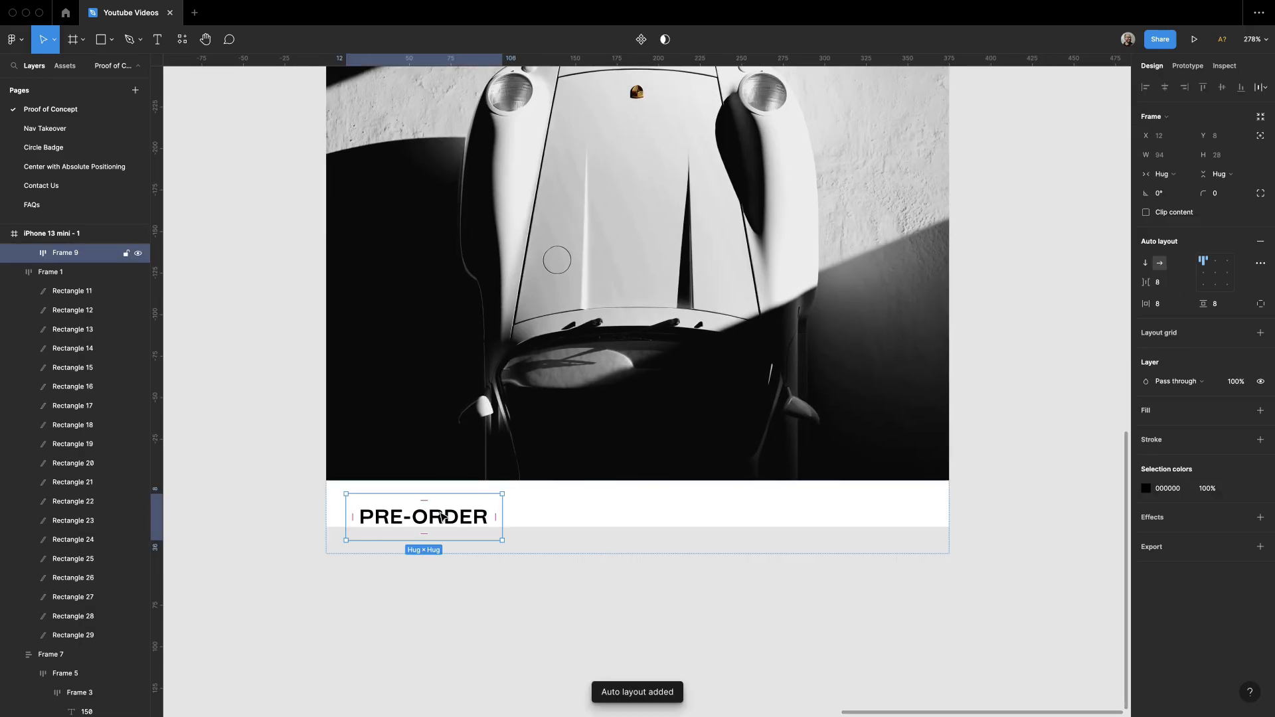
key(shift+Return)
click(1215, 276)
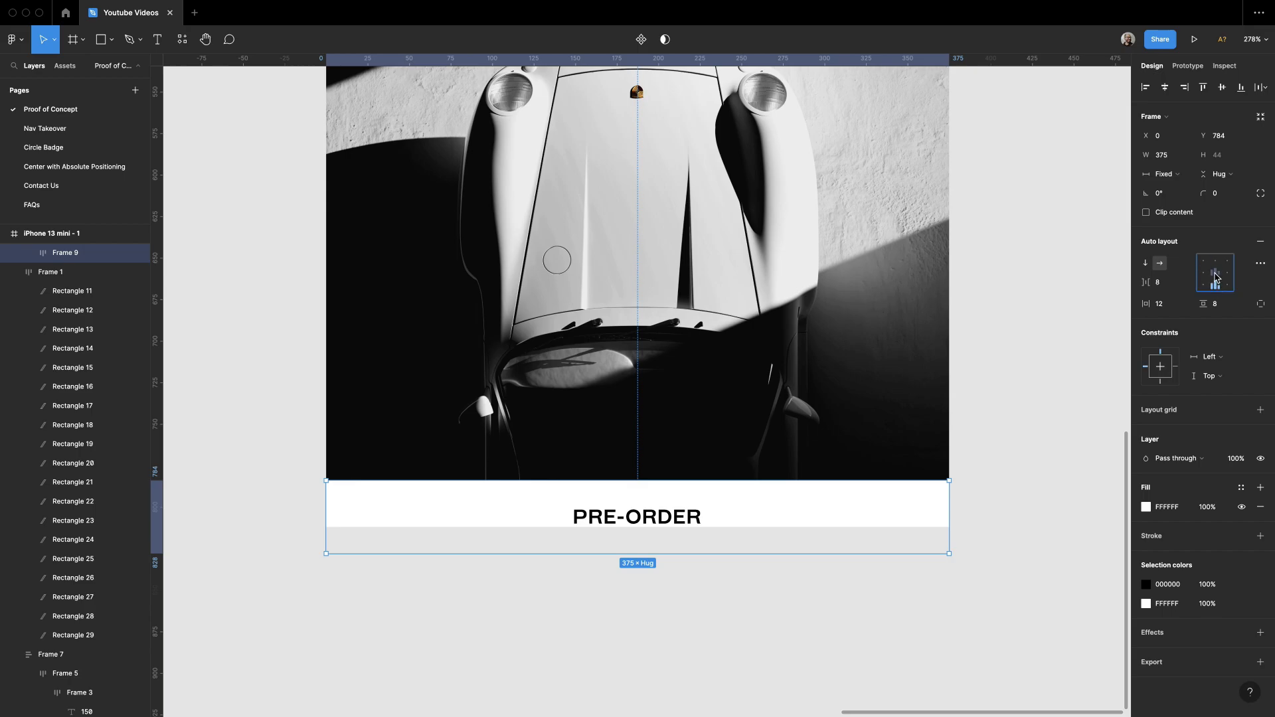
Step: Constrain the bottom bar to left and right and to the bottom, and align it with the screen frame's bottom edge
click(1161, 381)
click(1214, 357)
click(1227, 387)
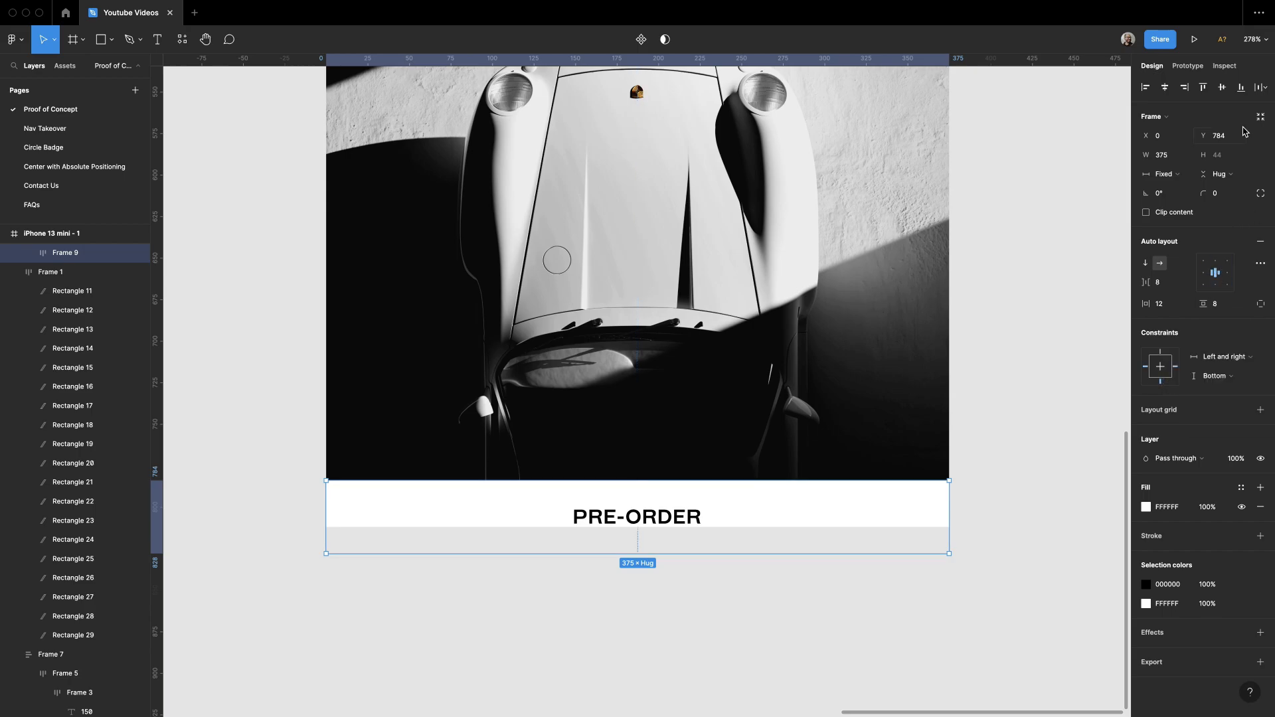
click(1241, 87)
click(1030, 325)
Step: Color the Pre-order text white and give its surrounding frame a black 000000 fill
super+click(617, 498)
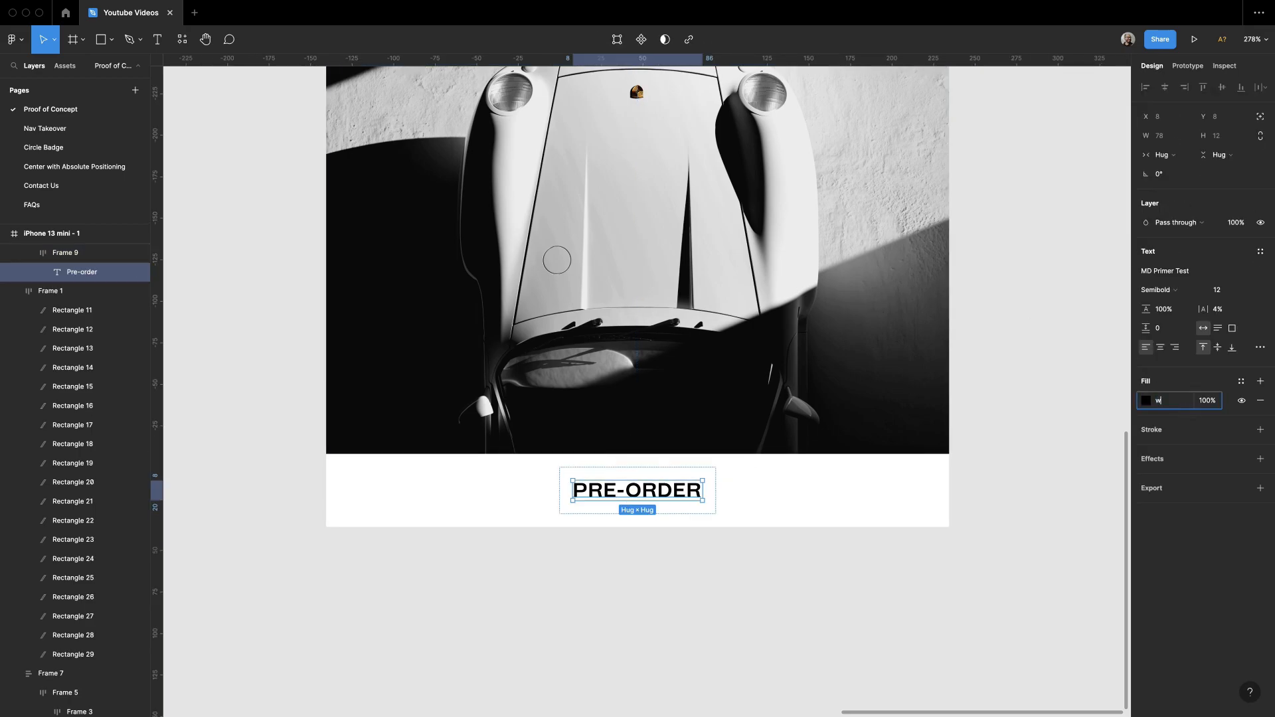
text(hite)
key(Return)
key(shift+Return)
click(1259, 410)
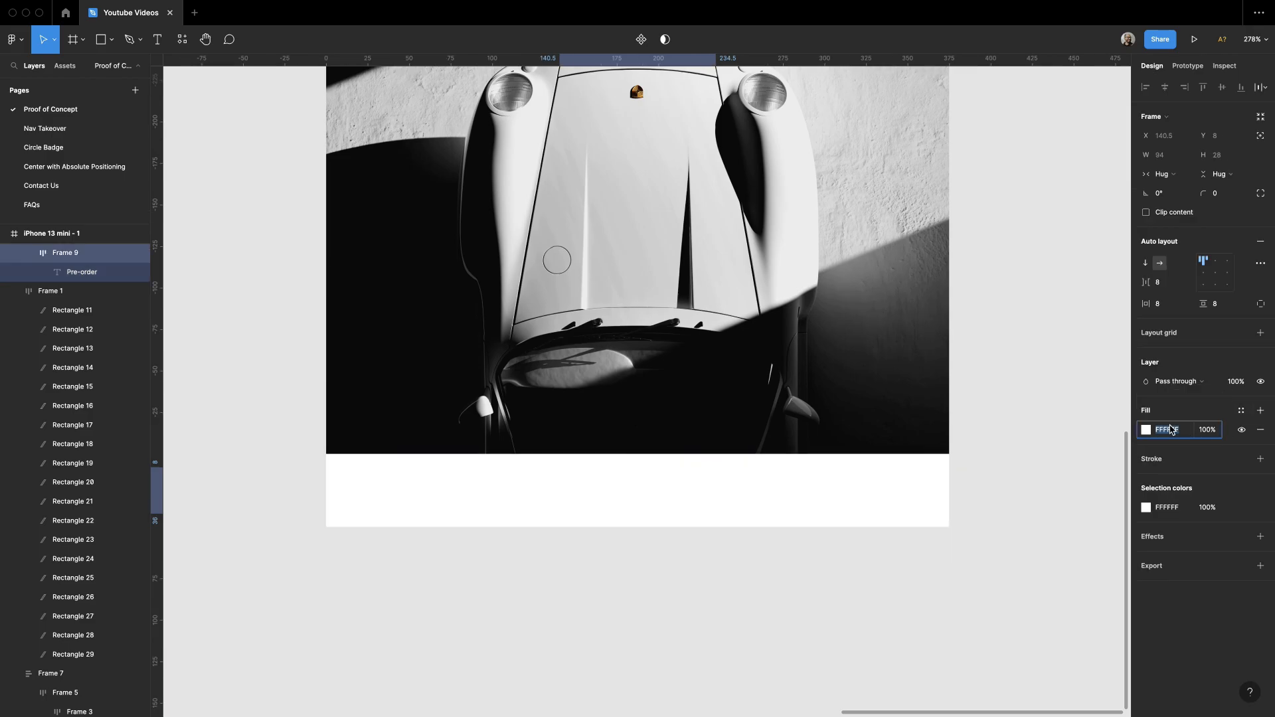
Step: Set the Pre-order button's corner radius to 3 and its vertical padding to 6
click(1222, 193)
text(4)
key(Return)
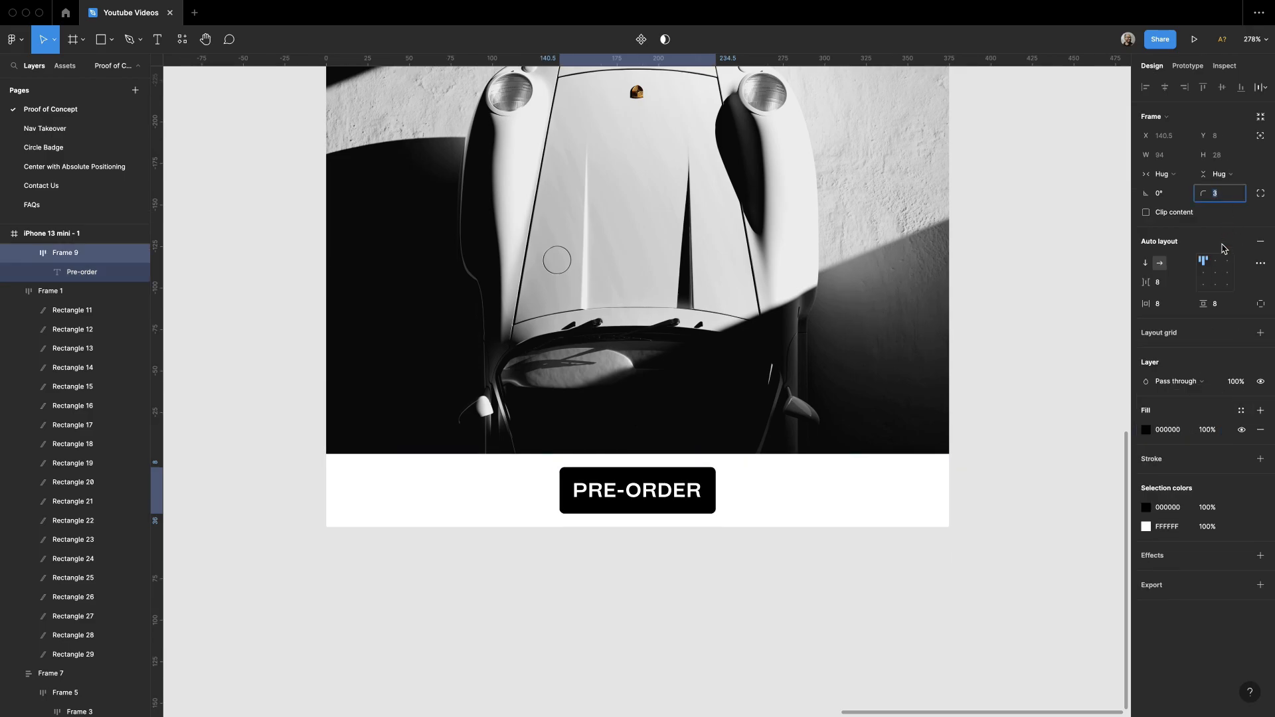
click(1218, 304)
key(Down)
key(Down)
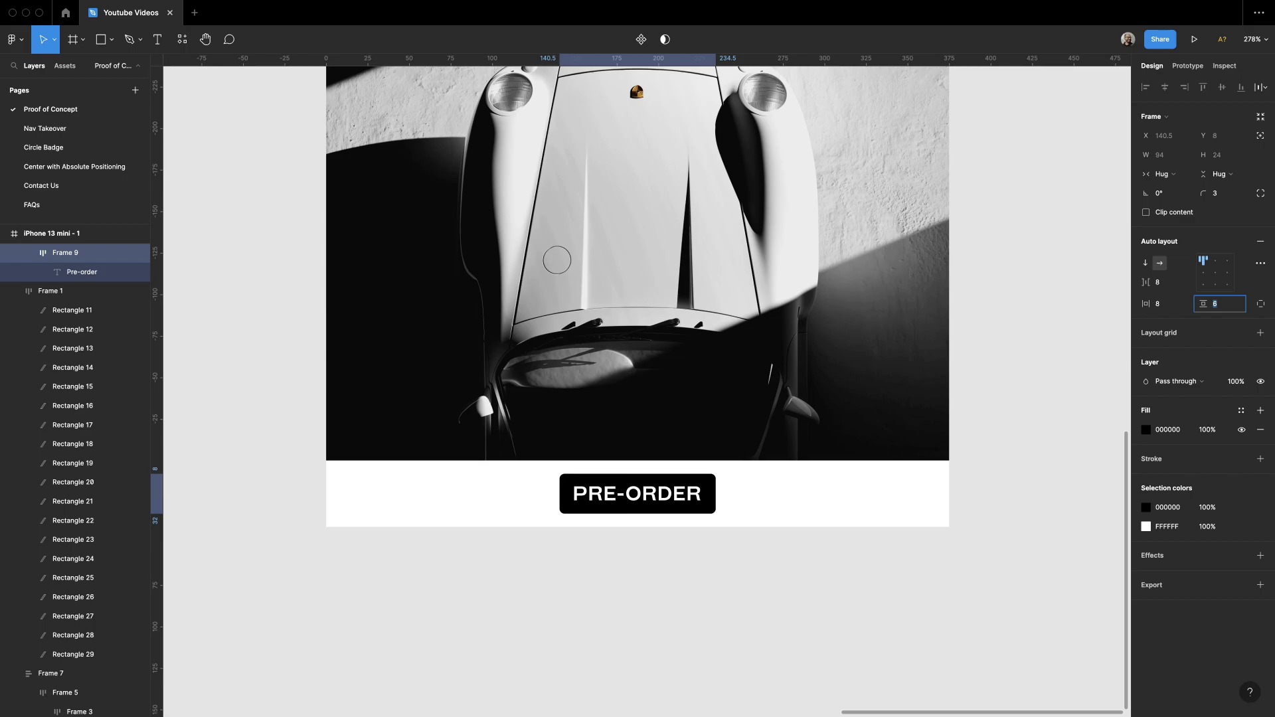
key(Escape)
key(Escape)
key(shift+0)
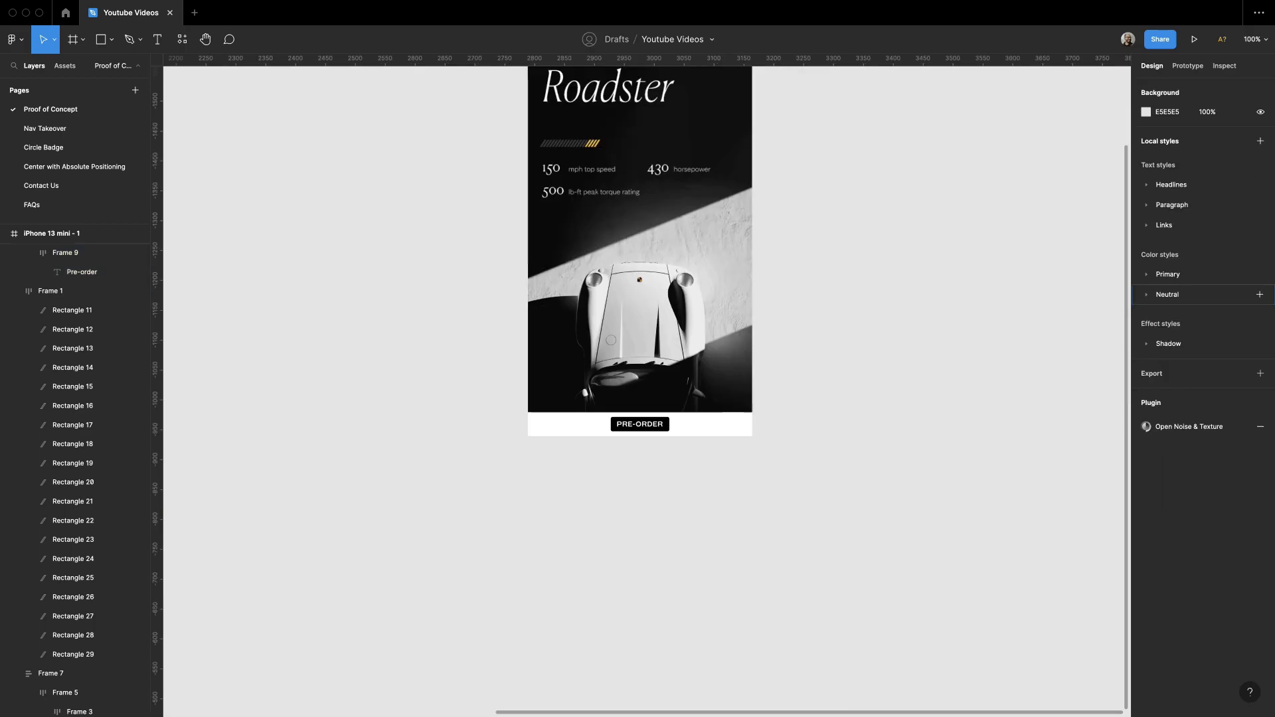
Step: Copy the button's Pre-order label into the bottom bar as a separate text beside the button
super+click(619, 425)
key(super+c)
click(564, 429)
key(super+v)
key(z)
drag(458, 353, 757, 473)
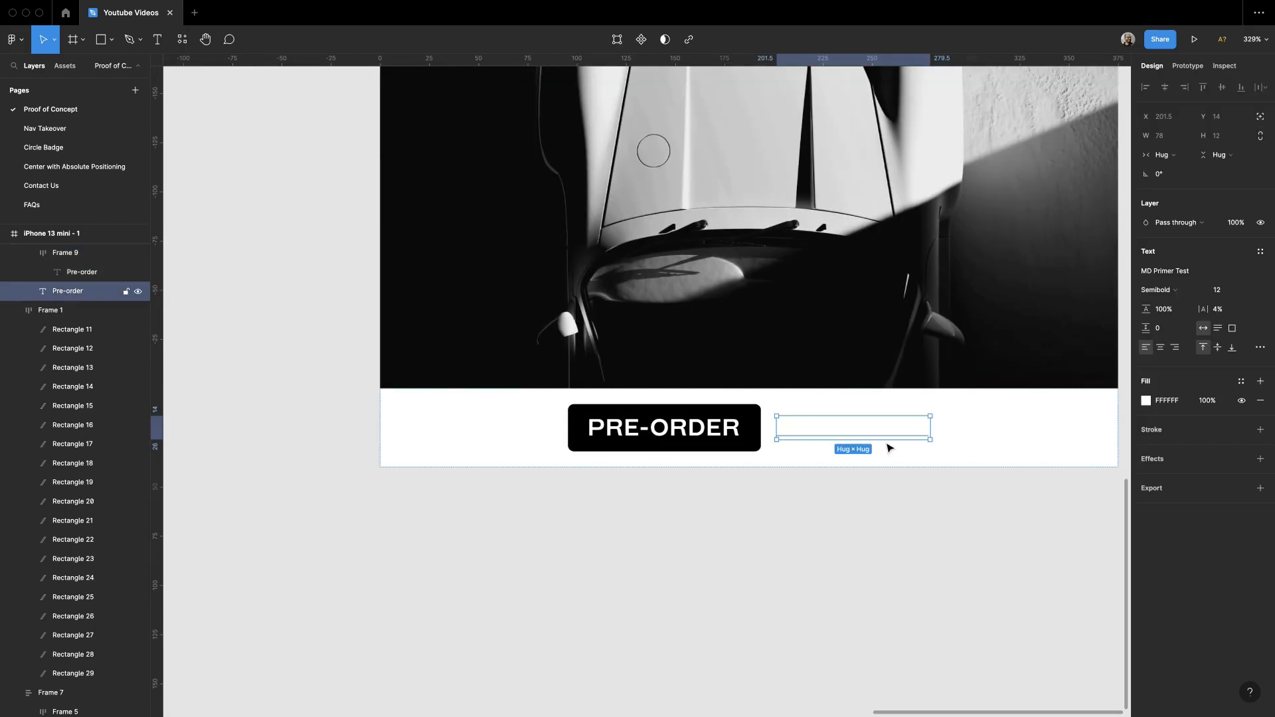
Step: Set the fill of the copied Pre-order label to black
scroll(887, 443, right, 1)
text(bla)
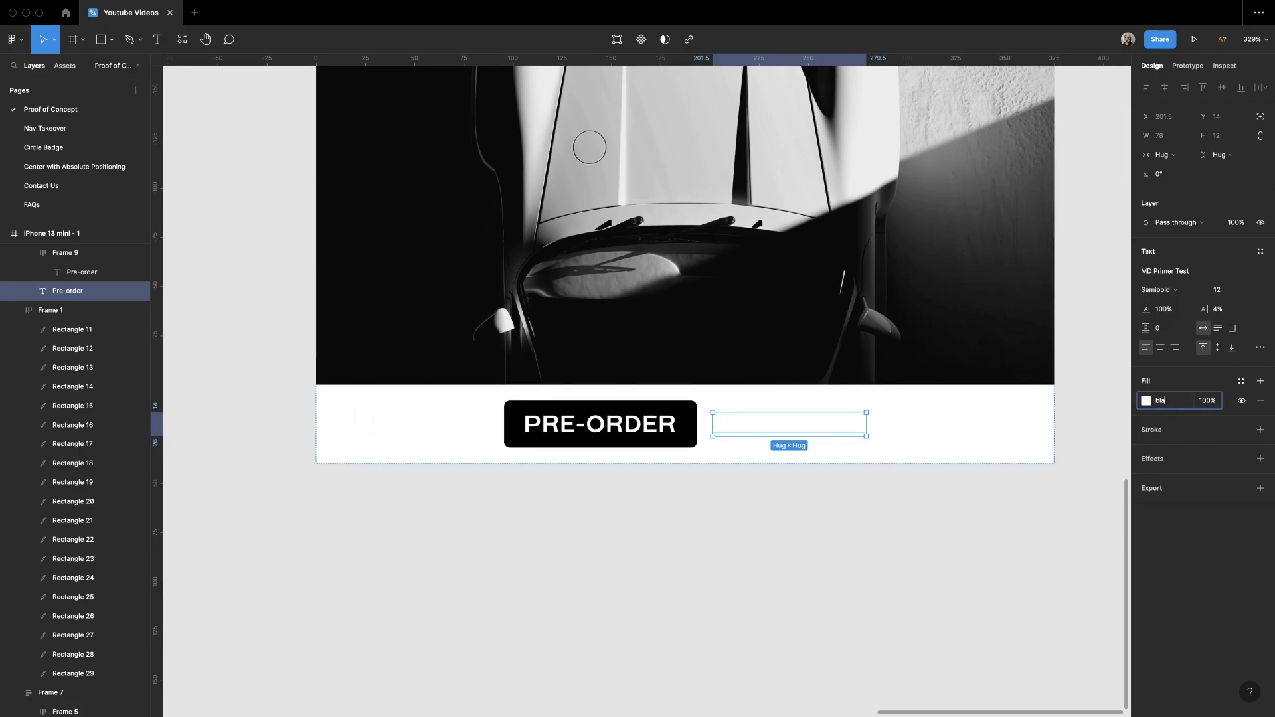
text(ck)
key(Return)
key(Escape)
Step: Extend the copied label's text to read "Pre-order for $500"
super+click(800, 428)
double_click(799, 428)
key(Right)
text(for )
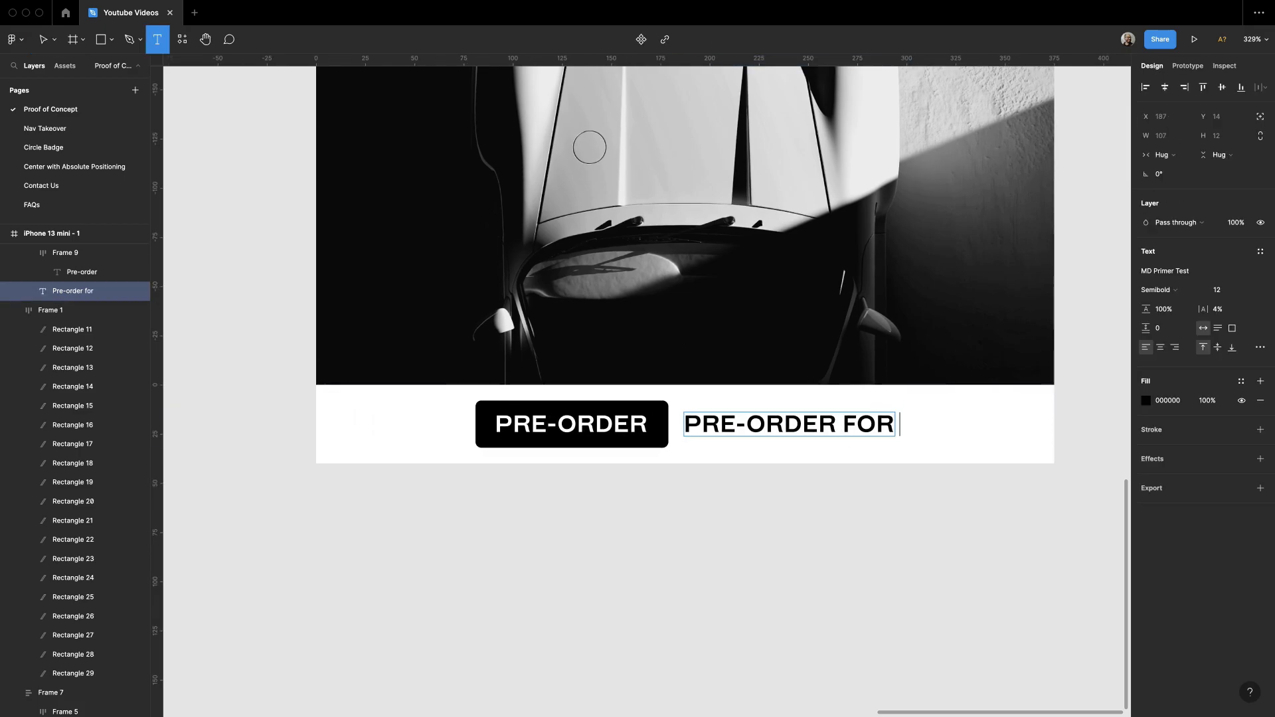
text($500)
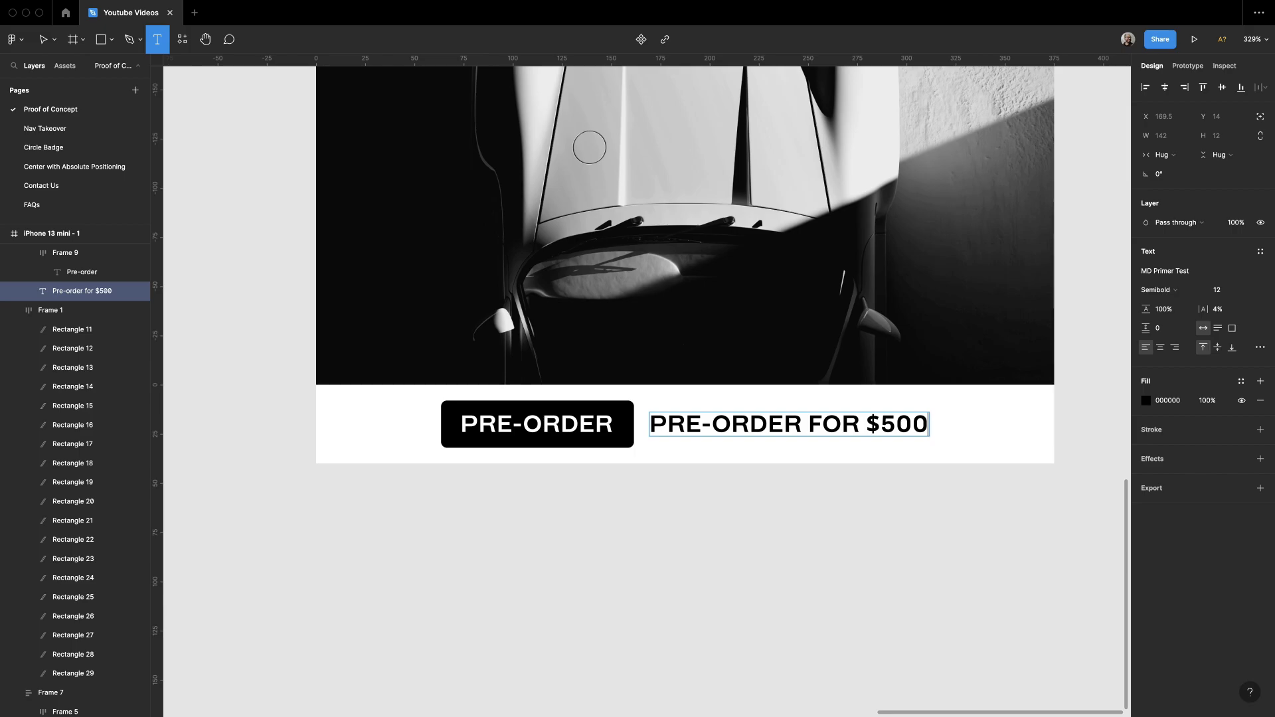
key(Escape)
key(Escape)
Step: Spread the bottom bar's items with Auto spacing and 24 horizontal padding, placing the $500 label before the button
click(1178, 287)
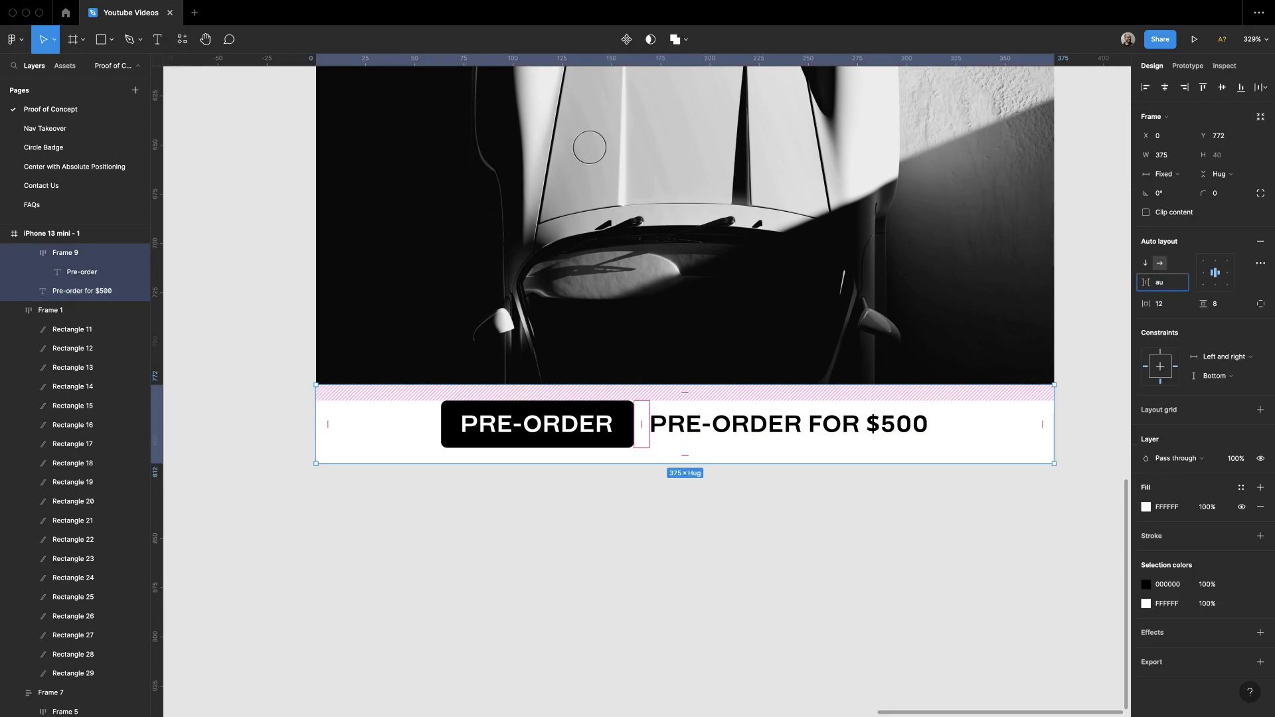
key(Return)
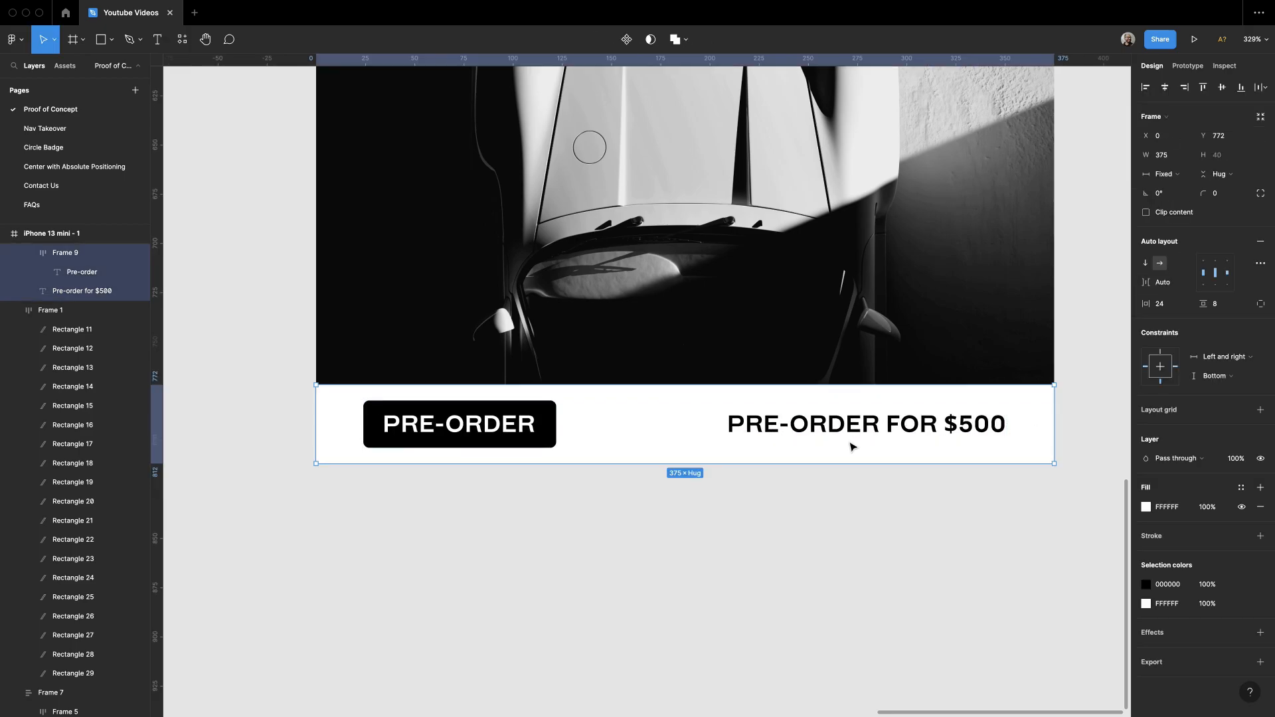
click(845, 433)
key(Left)
key(Escape)
key(minus)
key(minus)
scroll(872, 515, up, 4)
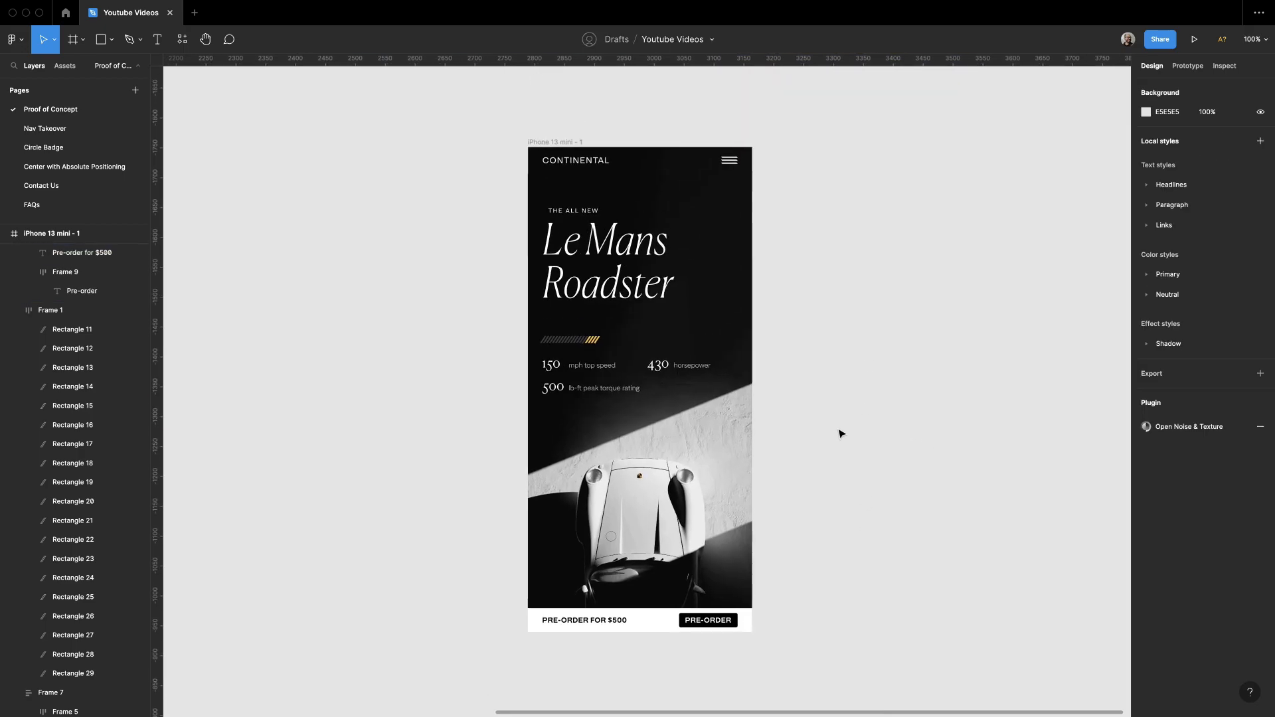
Step: Set the bottom bar's vertical padding to 12
super+click(603, 622)
key(shift+Return)
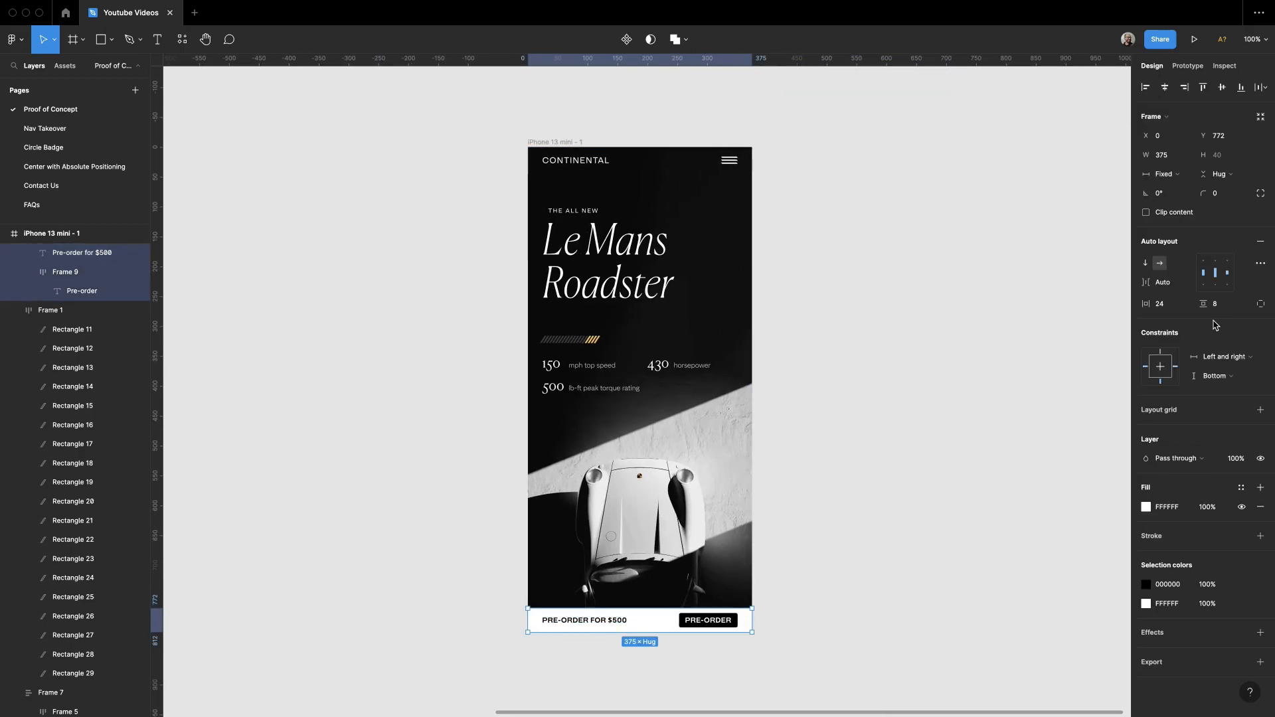
click(1214, 303)
key(Up)
key(Up)
key(Up)
key(Up)
key(Down)
key(Up)
click(865, 512)
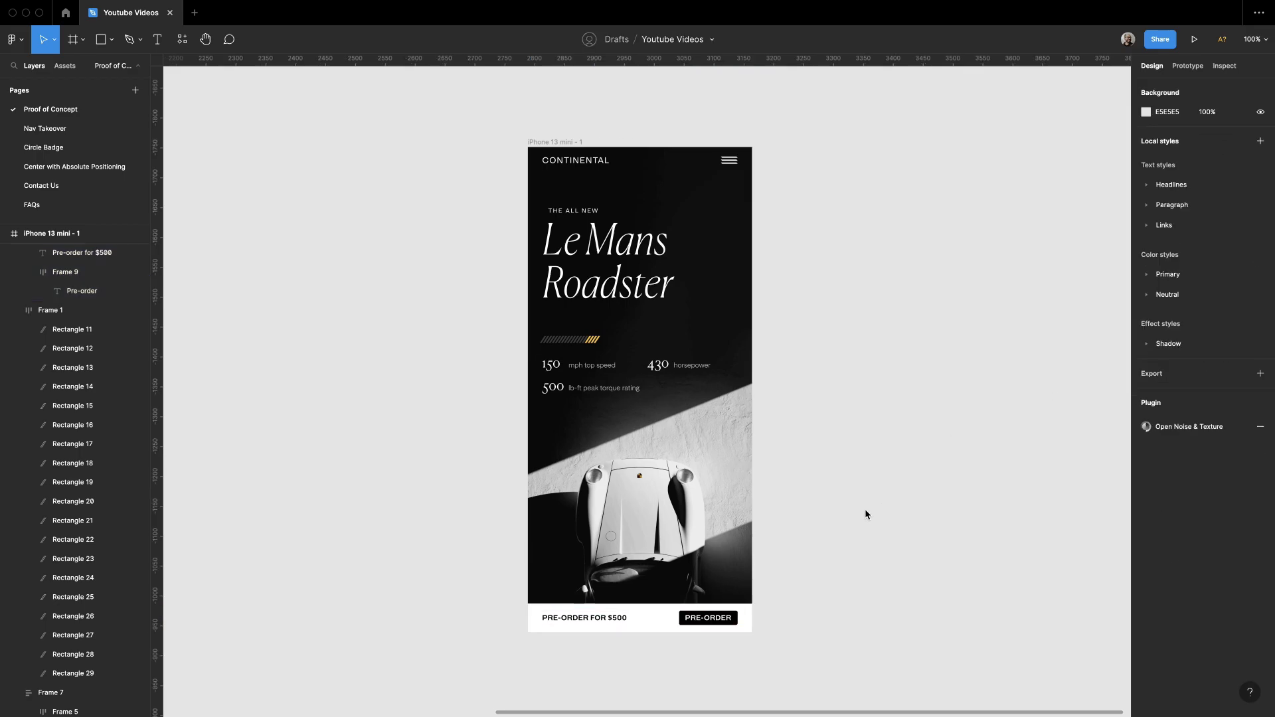
Step: Change the Le Mans Roadster headline's font to Canela Condensed Trial and set its size to 88
scroll(865, 512, up, 1)
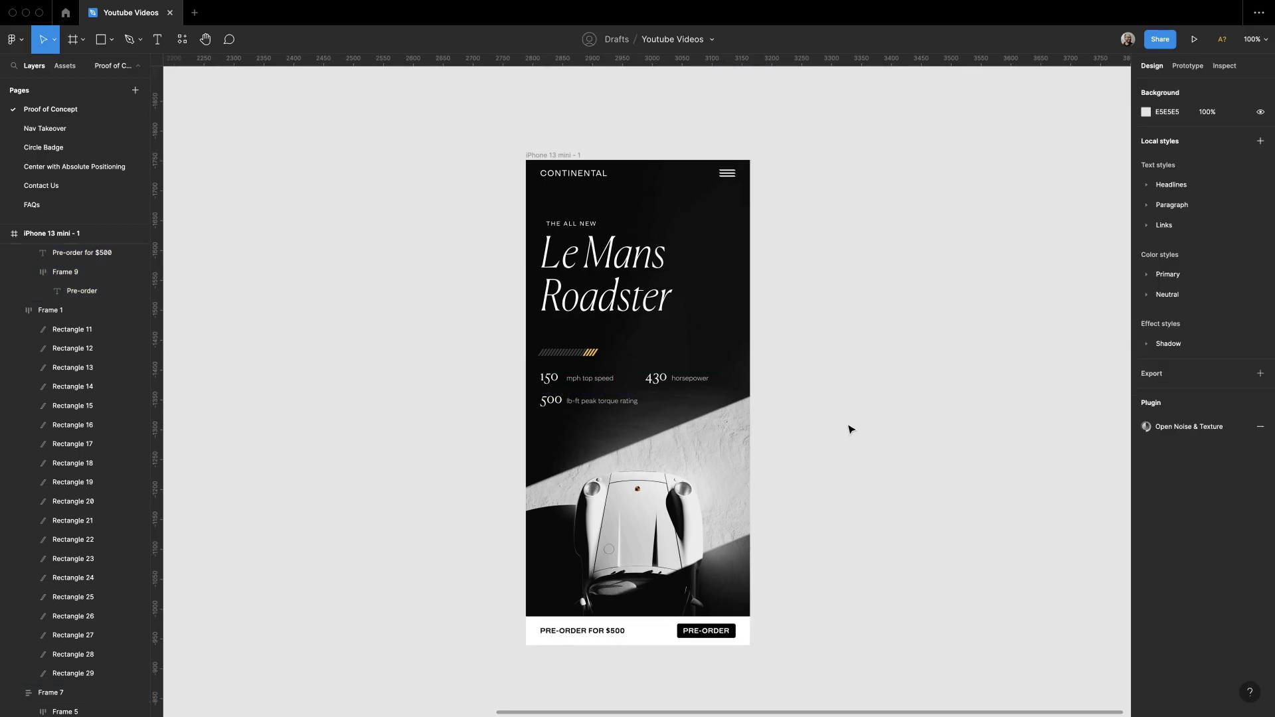
scroll(851, 430, up, 1)
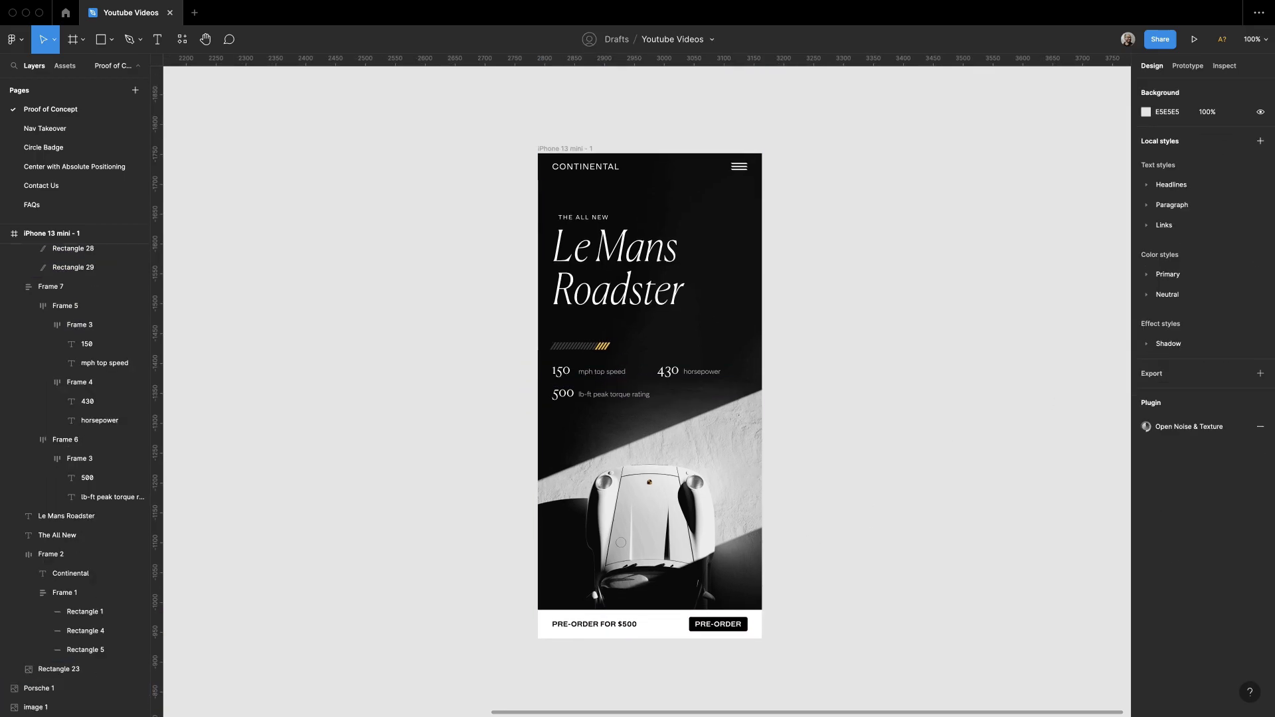
click(664, 265)
click(1189, 328)
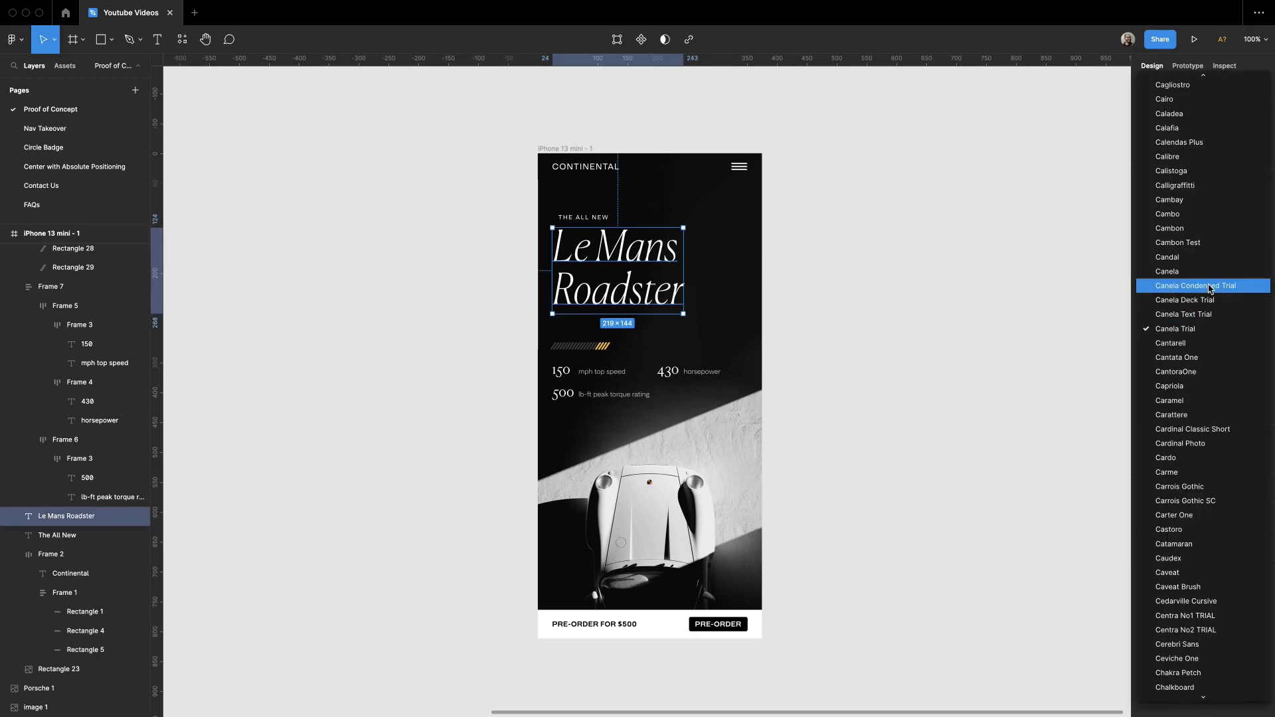
click(1176, 286)
click(853, 343)
click(624, 282)
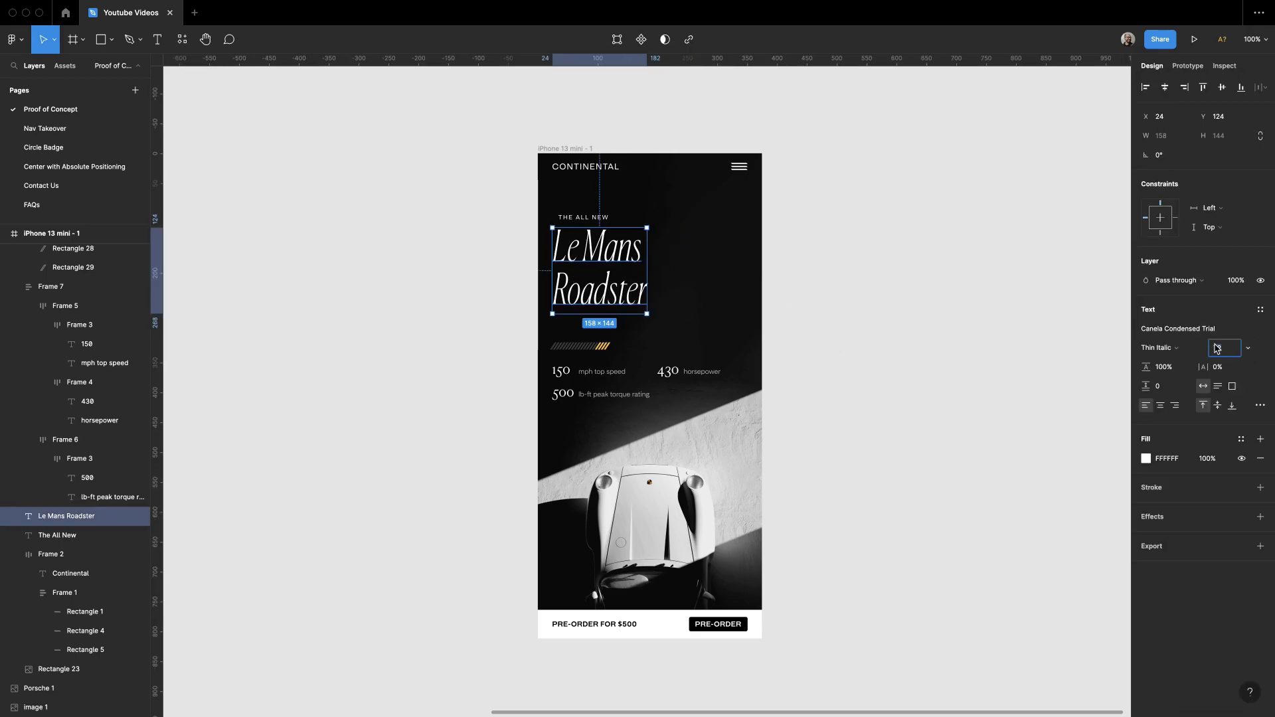
text(88)
key(Return)
click(846, 345)
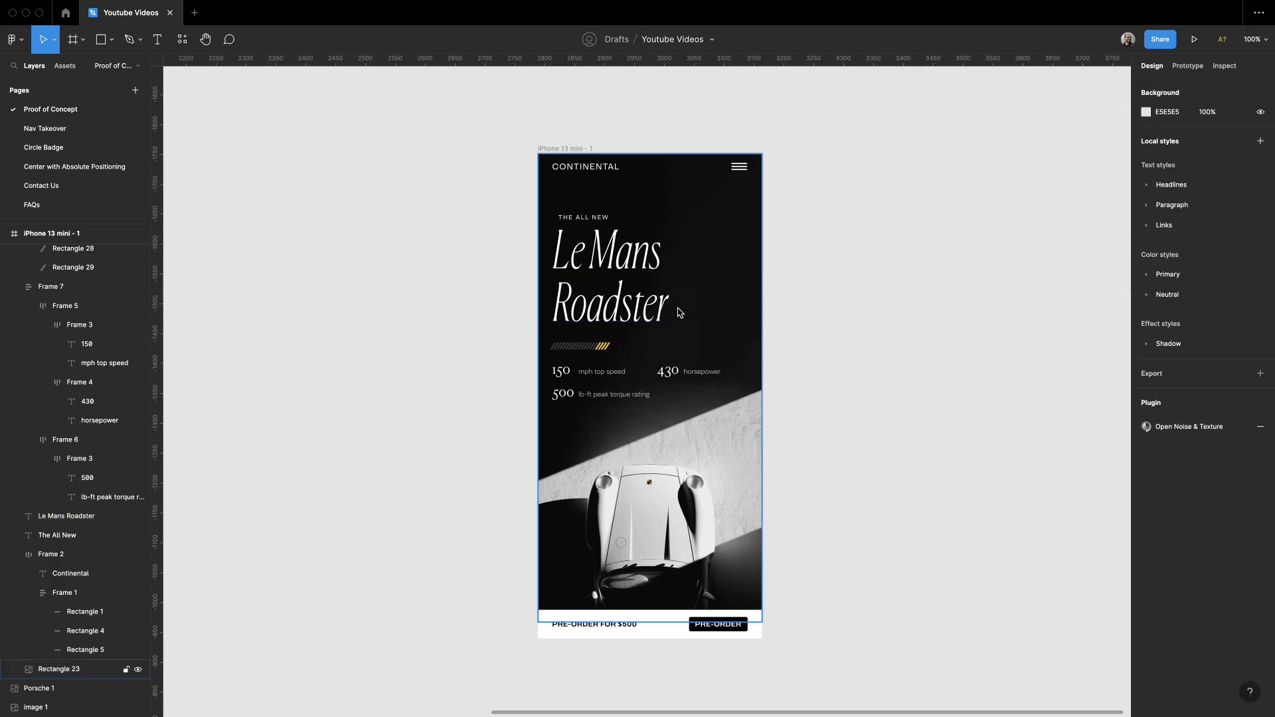
Step: Move the headline down to Y 128 and shift the hero text up toward the header
click(607, 253)
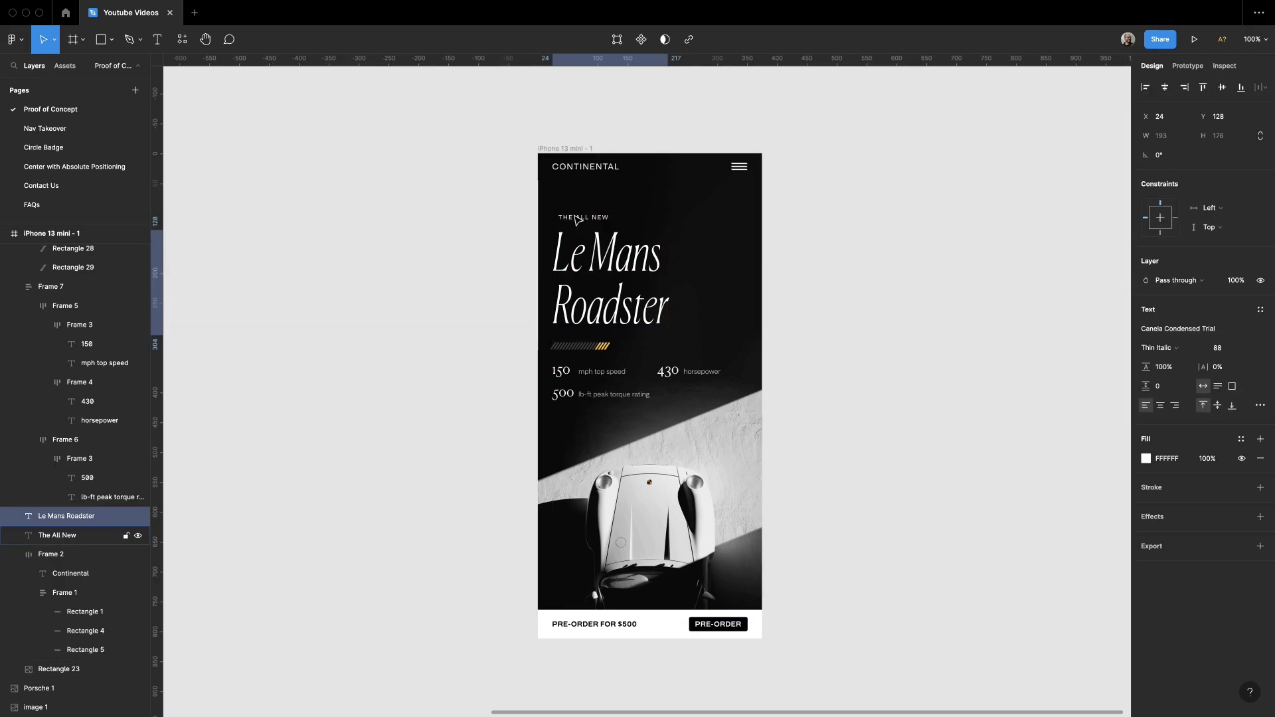
click(574, 216)
shift+click(606, 279)
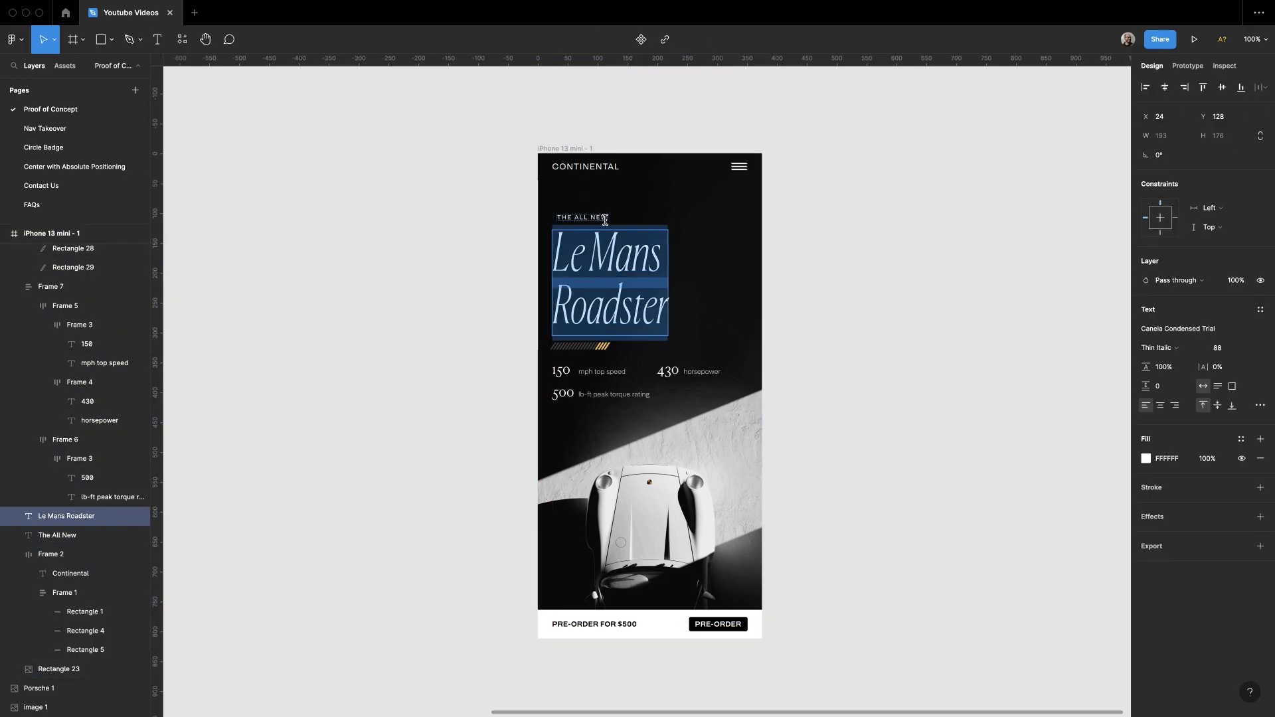
key(Up)
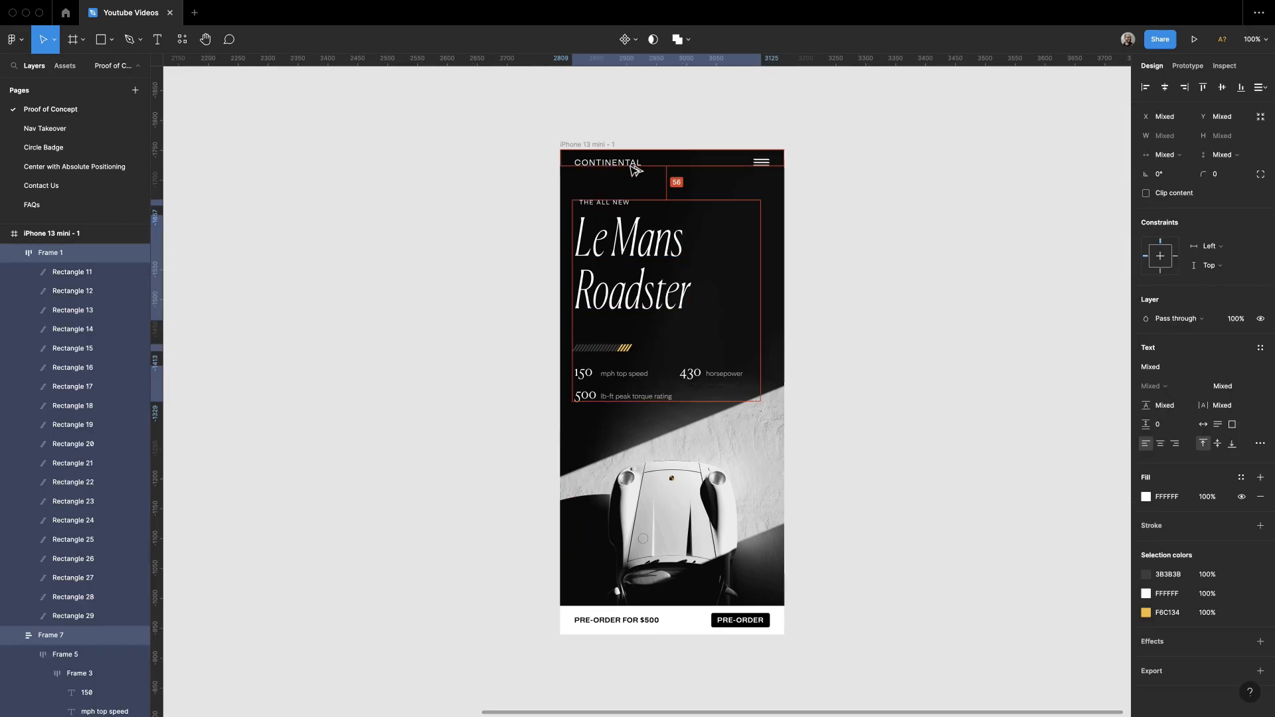
Step: Try moving the striped divider and the stats block further down below the headline
click(387, 233)
click(606, 346)
shift+click(623, 375)
key(shift+Down)
key(shift+Down)
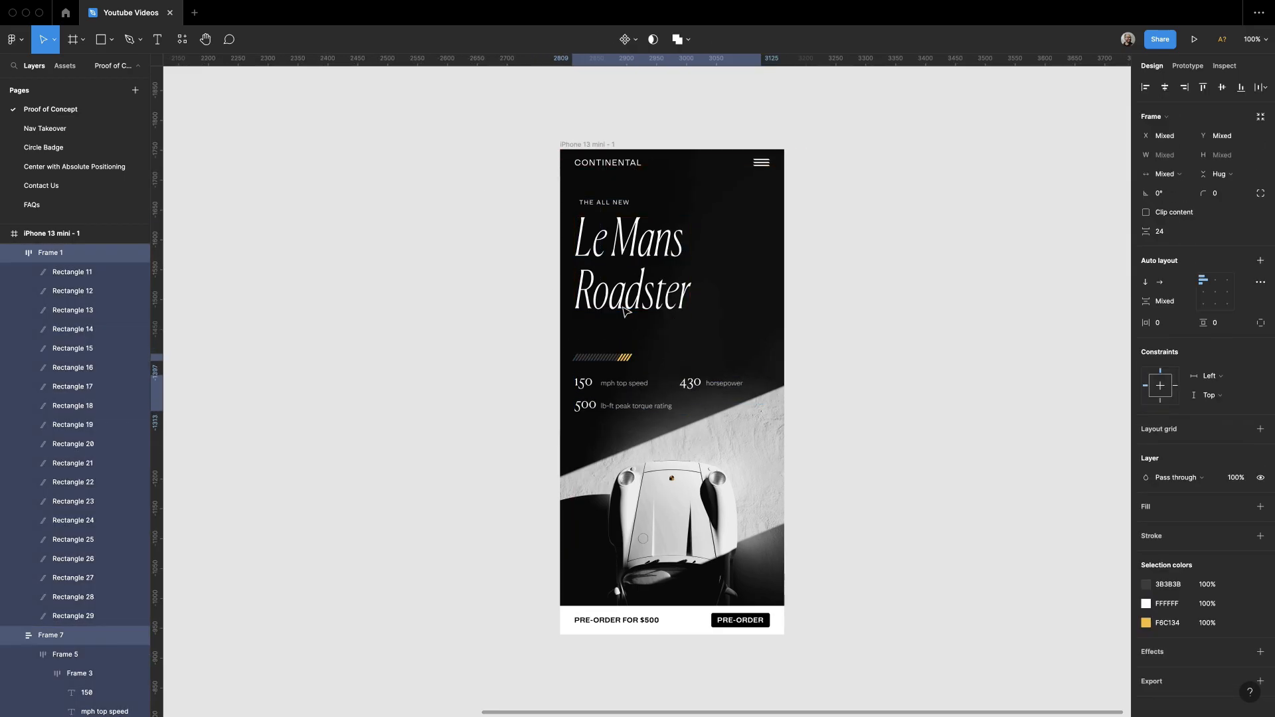
click(894, 298)
key(super+z)
key(super+z)
click(894, 298)
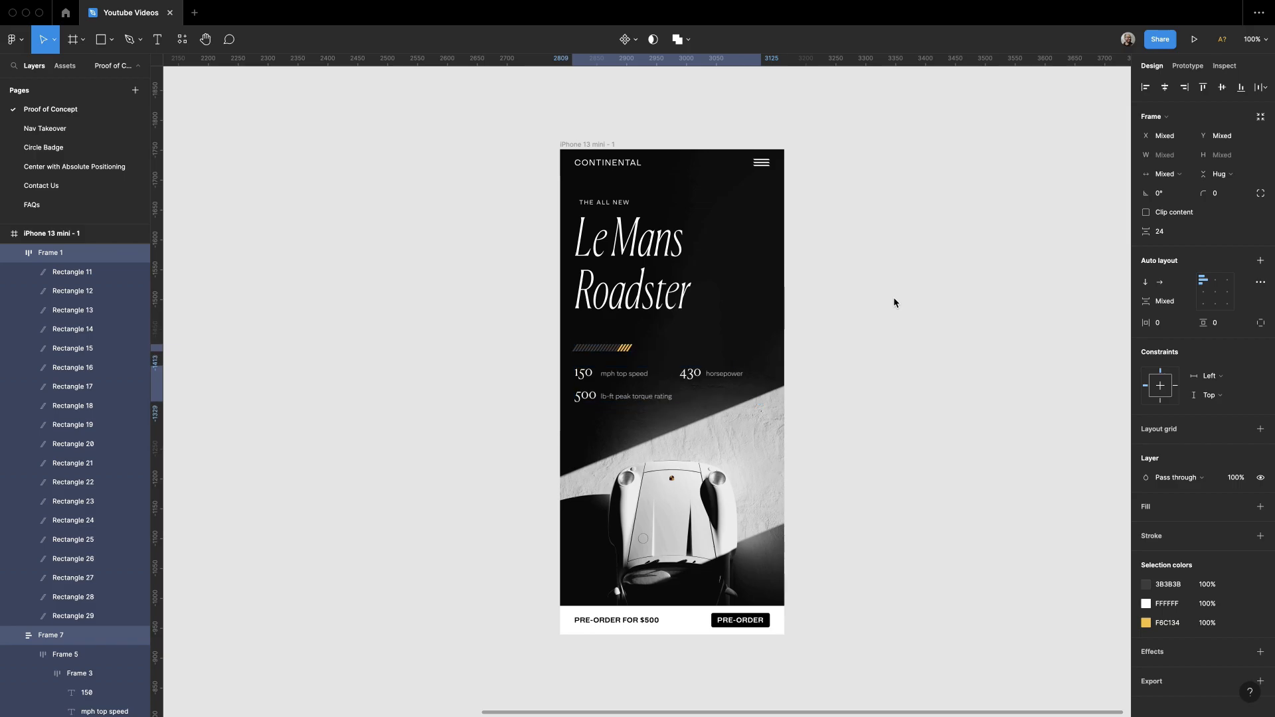
Step: Lower the top edge of the car background image to leave a black band behind the header
drag(887, 335, 880, 269)
scroll(863, 279, up, 3)
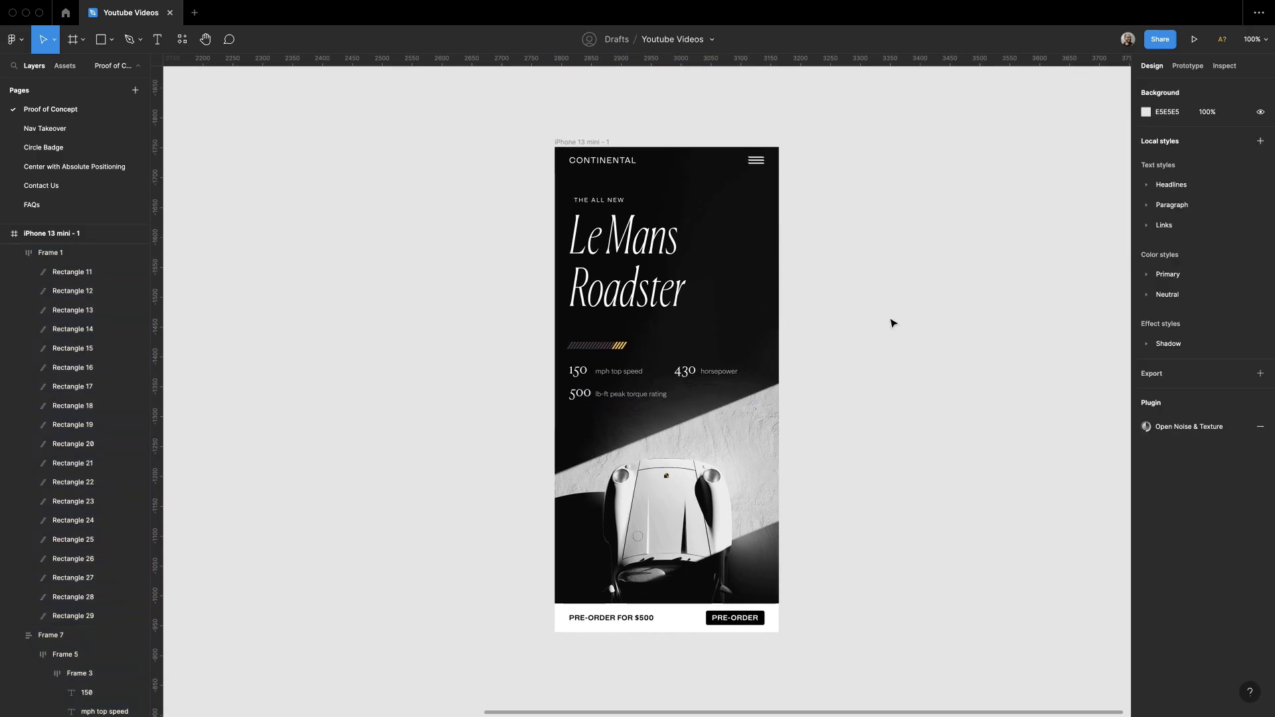
click(750, 219)
drag(728, 147, 727, 173)
Step: Set the header frame's bottom padding to 16
click(734, 159)
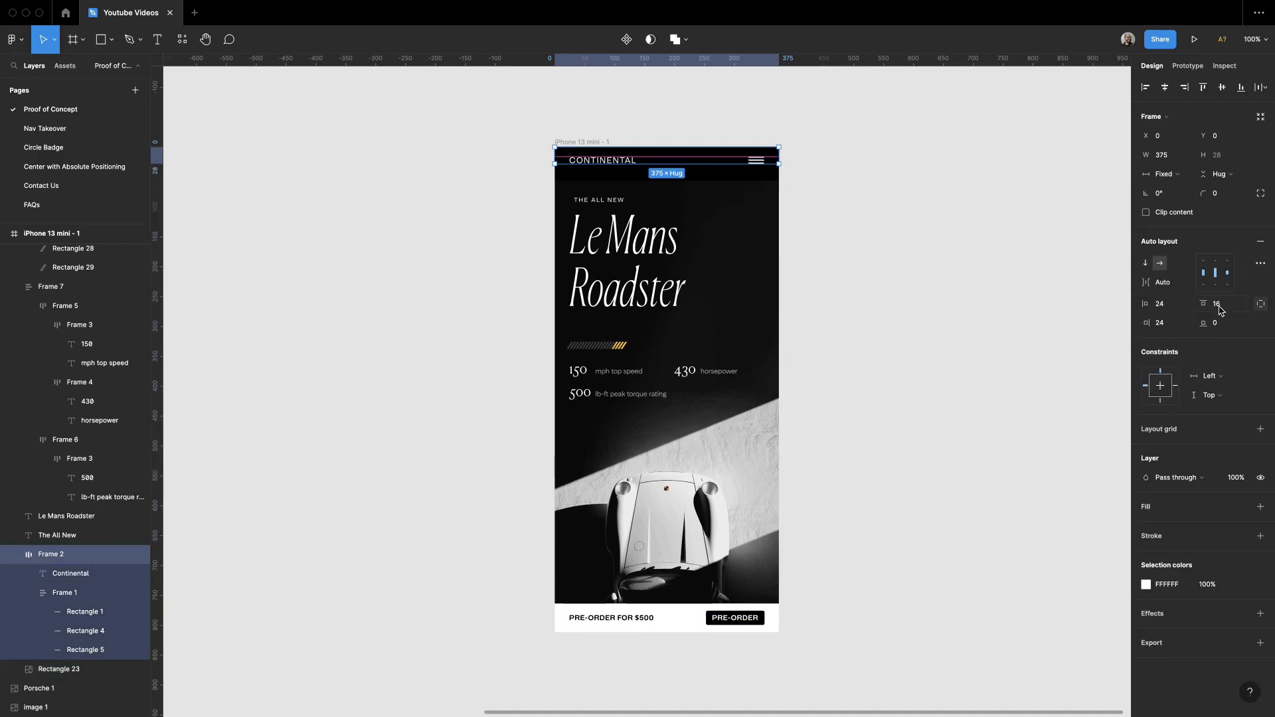
text(16)
key(Return)
click(853, 242)
Step: Resize the background image so its top edge meets the header at Y 44, with a height of 740
click(750, 206)
drag(741, 181, 742, 173)
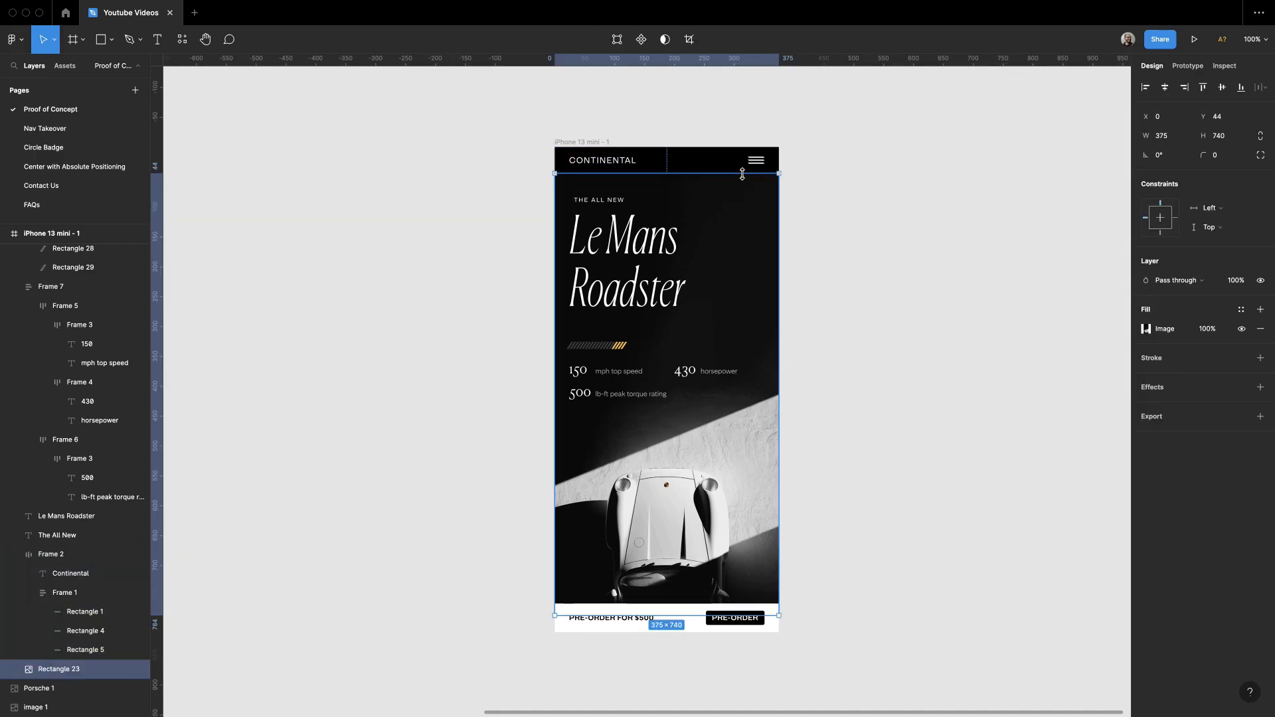
click(862, 227)
Step: Extend the background image downward behind the pre-order bar
scroll(863, 227, down, 1)
mouse_move(862, 224)
mouse_down()
mouse_move(856, 240)
mouse_move(852, 220)
mouse_up()
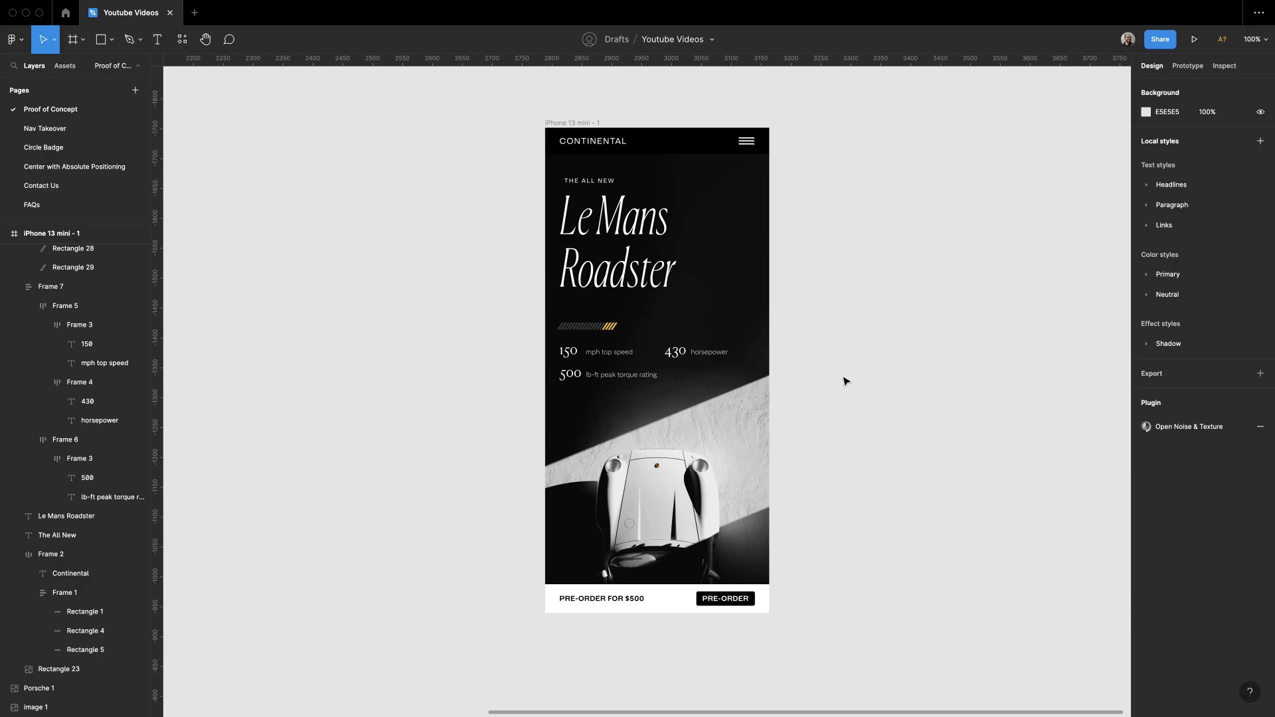
click(671, 576)
drag(670, 595, 670, 579)
Step: Inset the pre-order bar from the screen edges at X 8, Y 756 with a width of 359
click(671, 591)
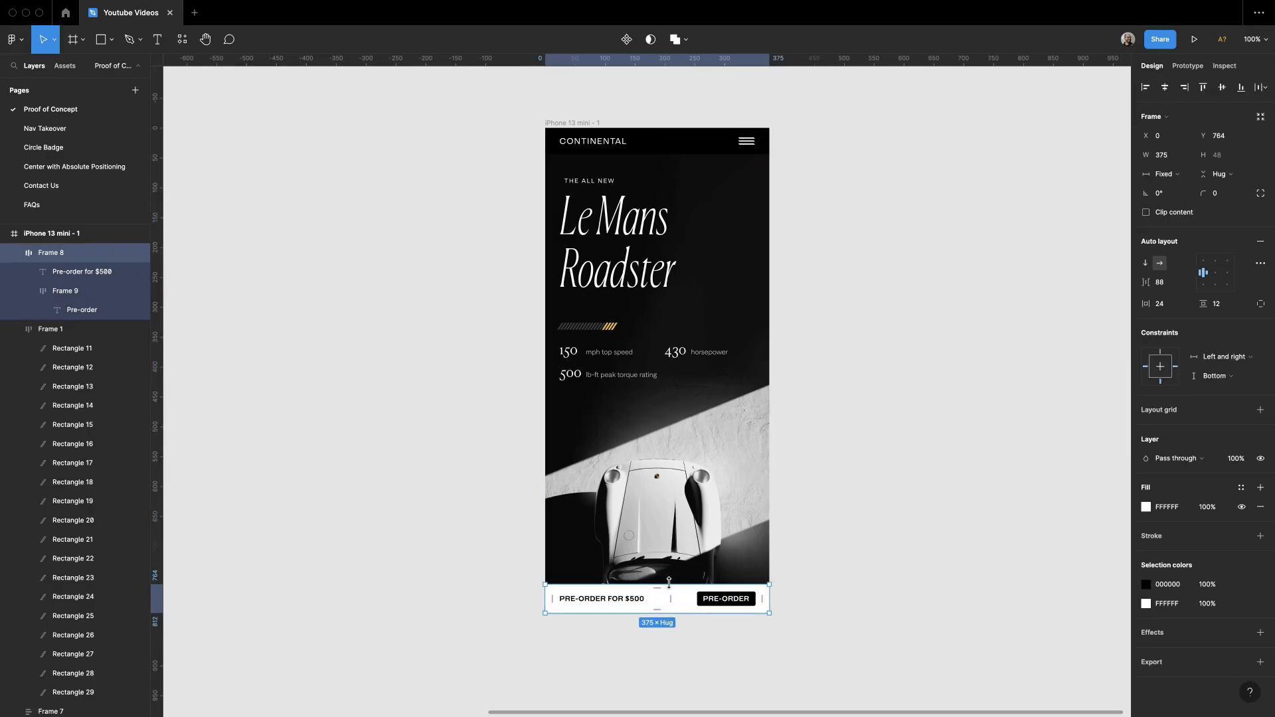
key(shift+Right)
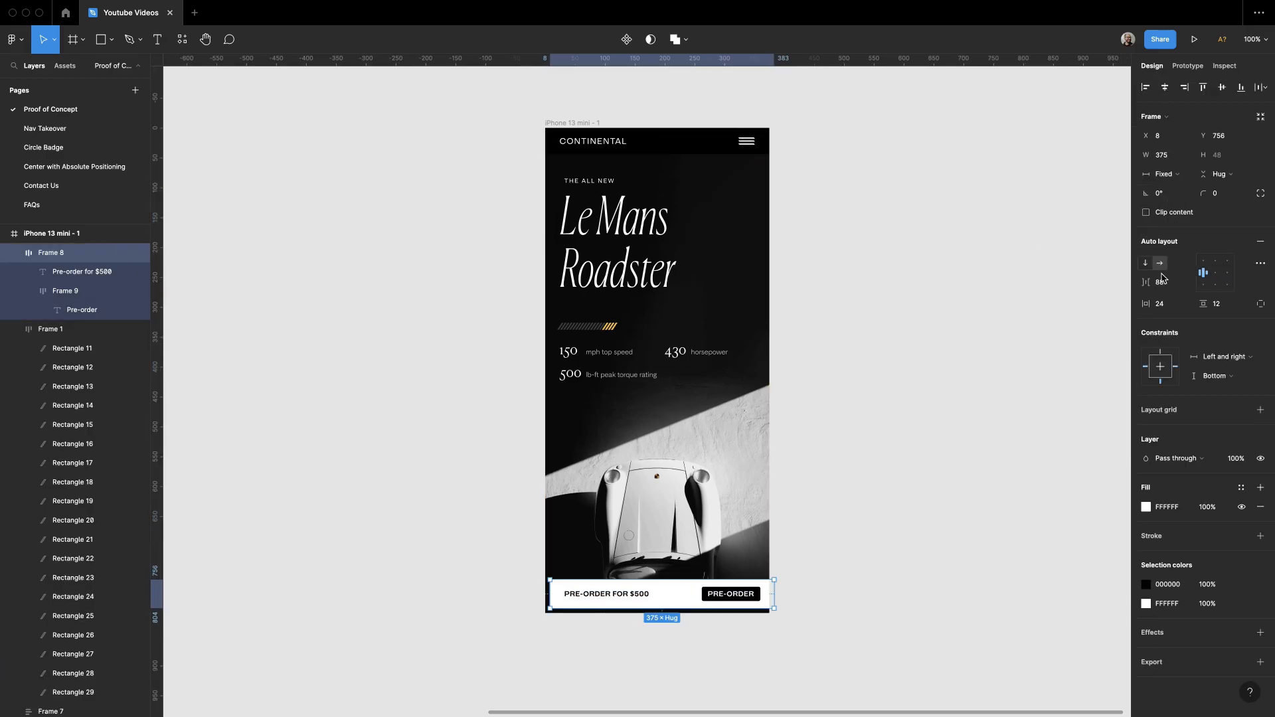
click(834, 464)
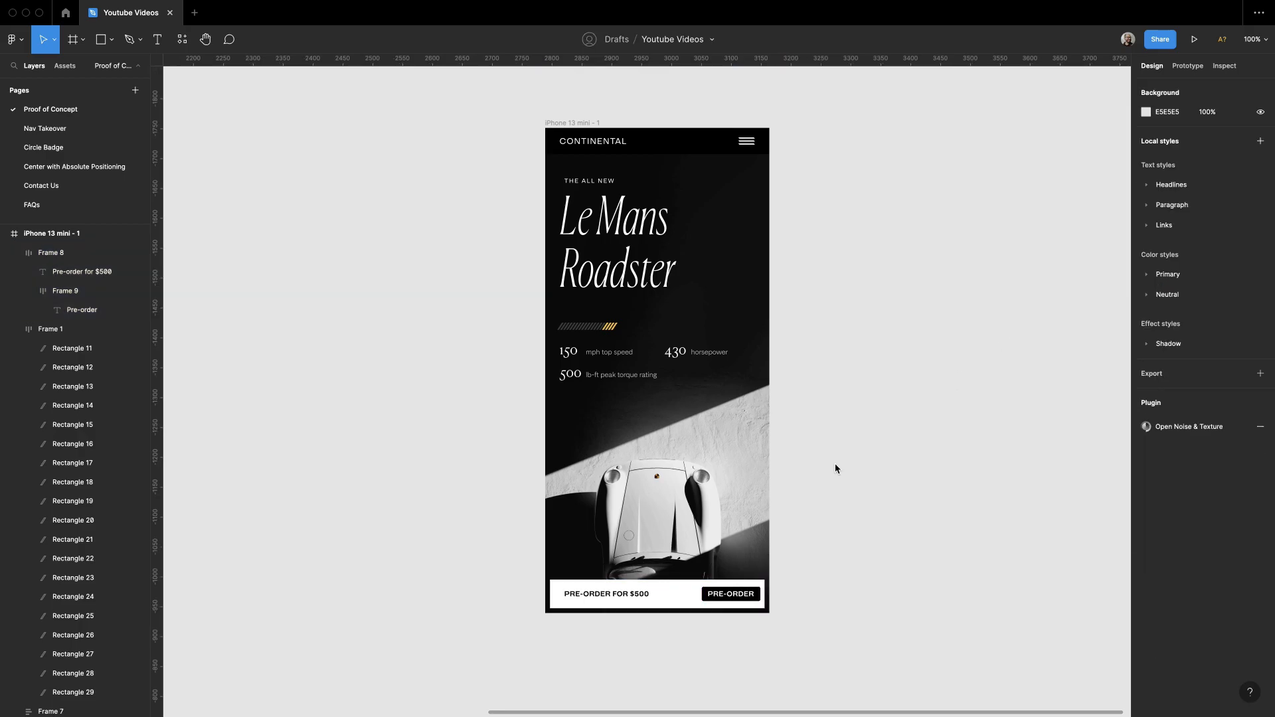
click(681, 593)
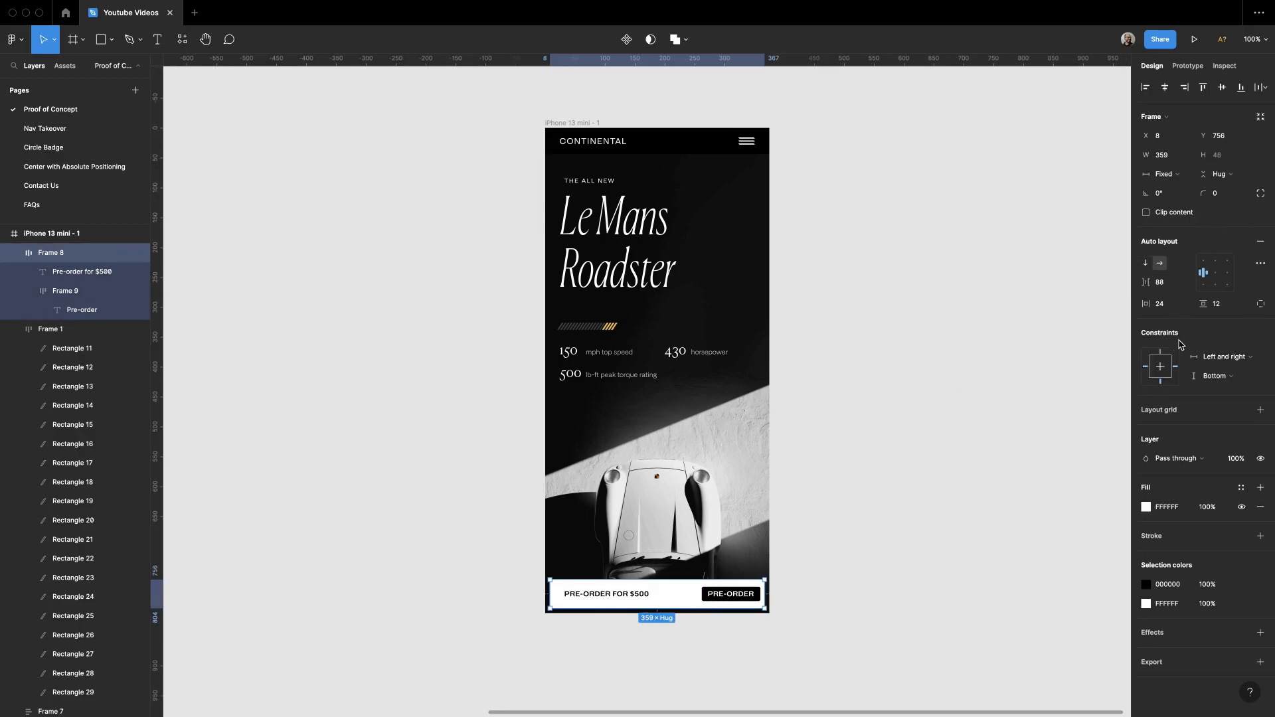
Step: Round the pre-order bar's corners to a radius of 3 so they match its button
click(1215, 193)
text(1)
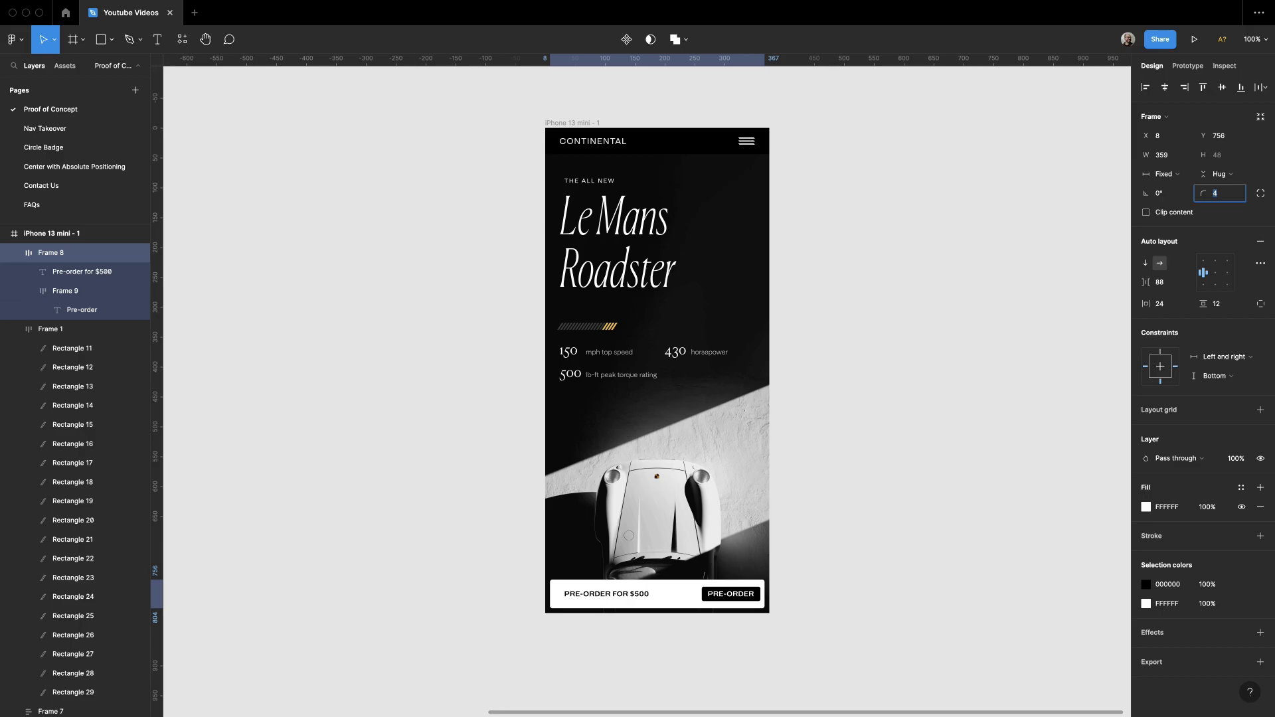
click(1010, 296)
super+click(731, 592)
key(shift+Return)
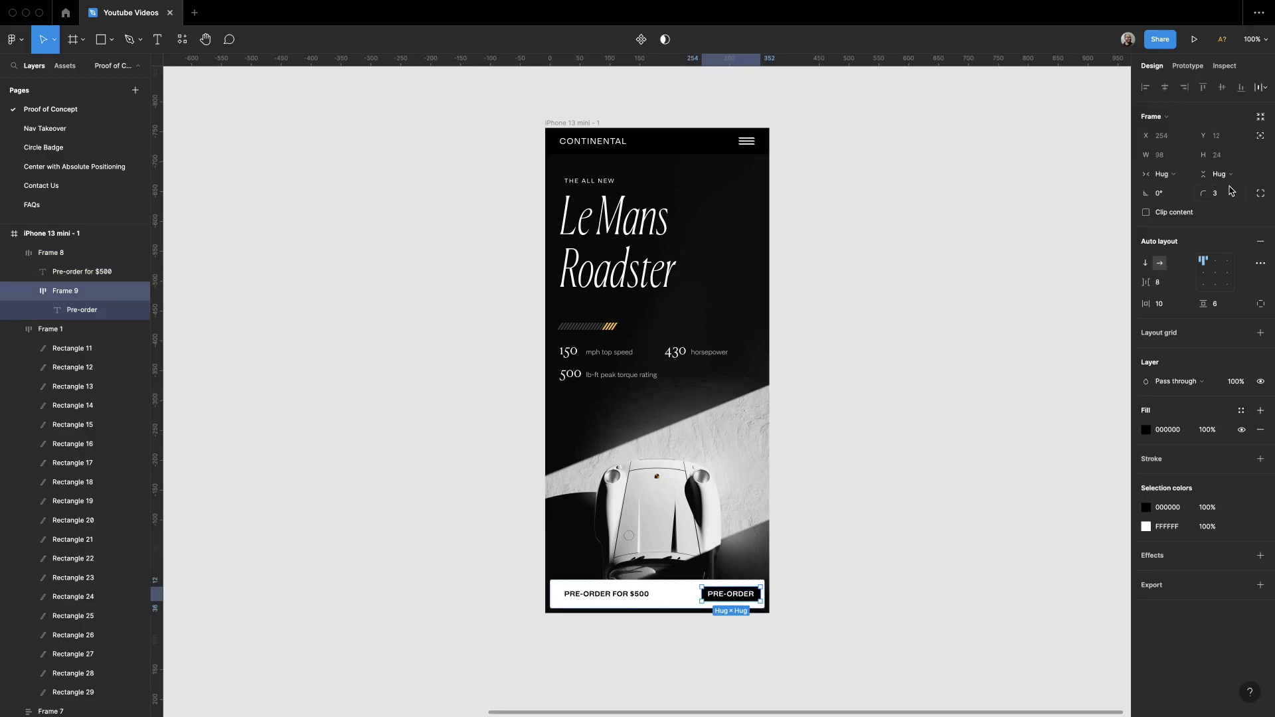
key(Return)
key(shift+Return)
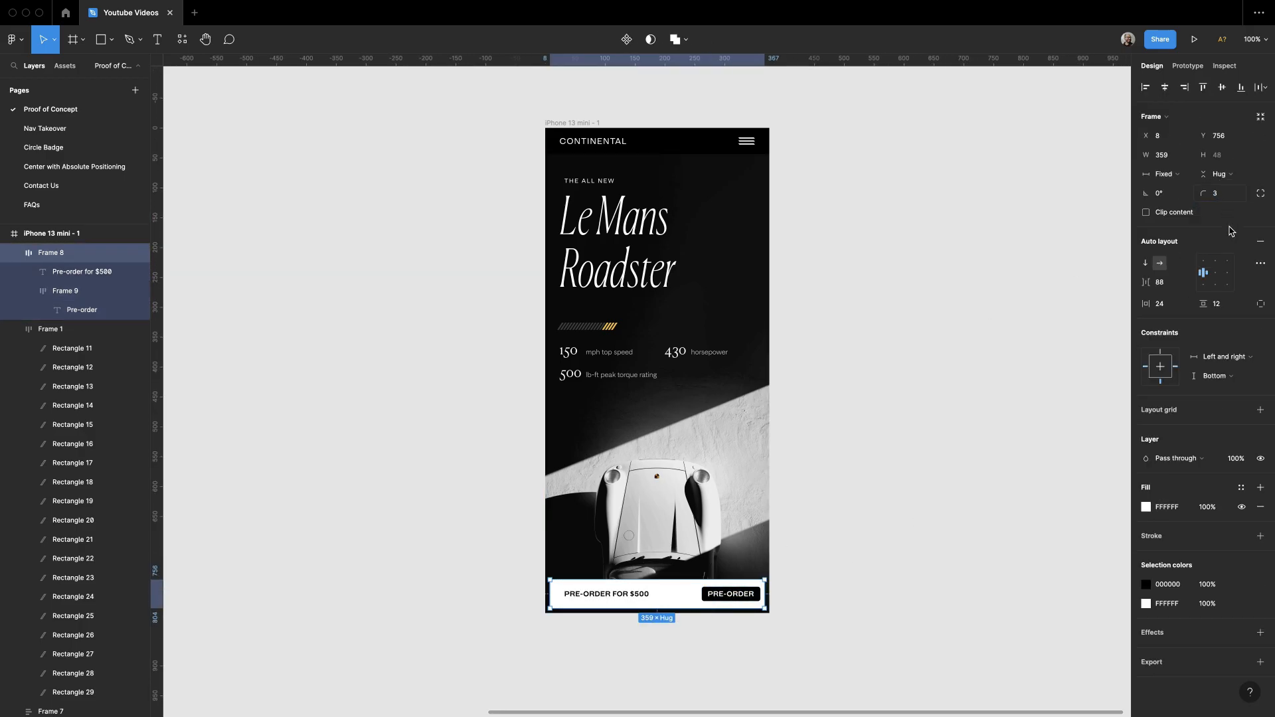
Step: Set the pre-order bar's vertical padding to 8
click(1223, 305)
key(Down)
key(Down)
key(Down)
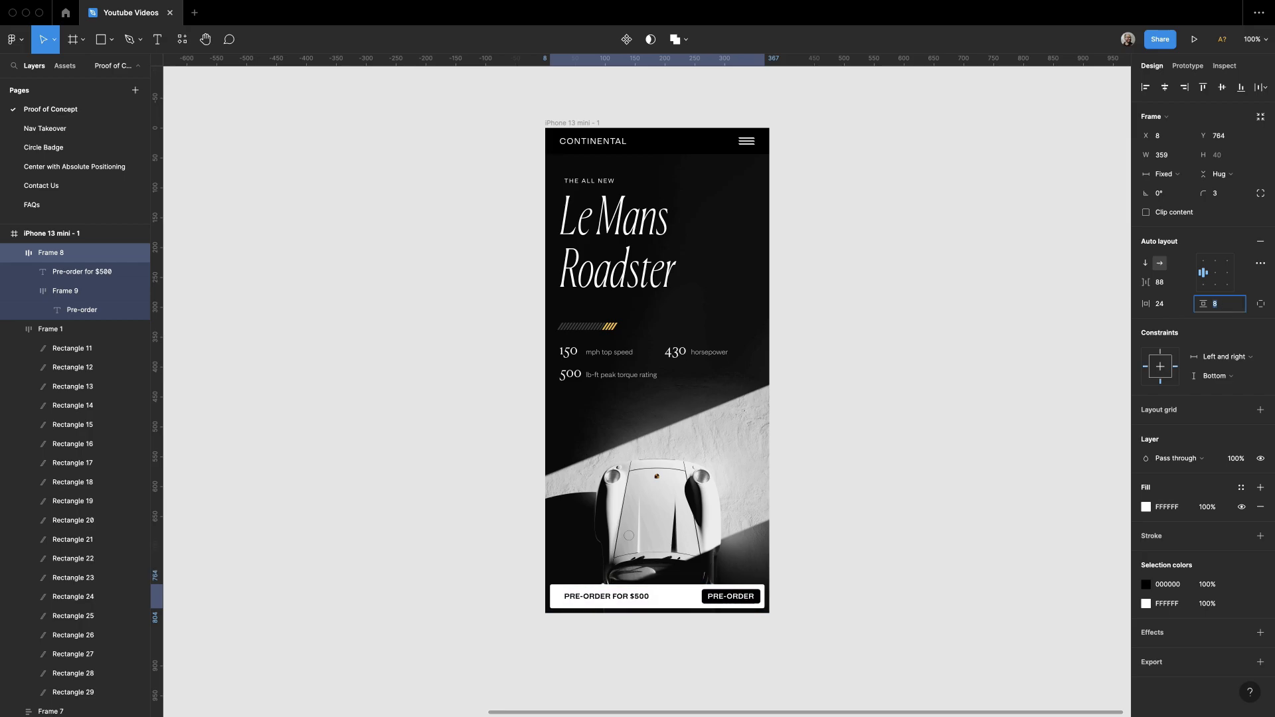
click(1002, 340)
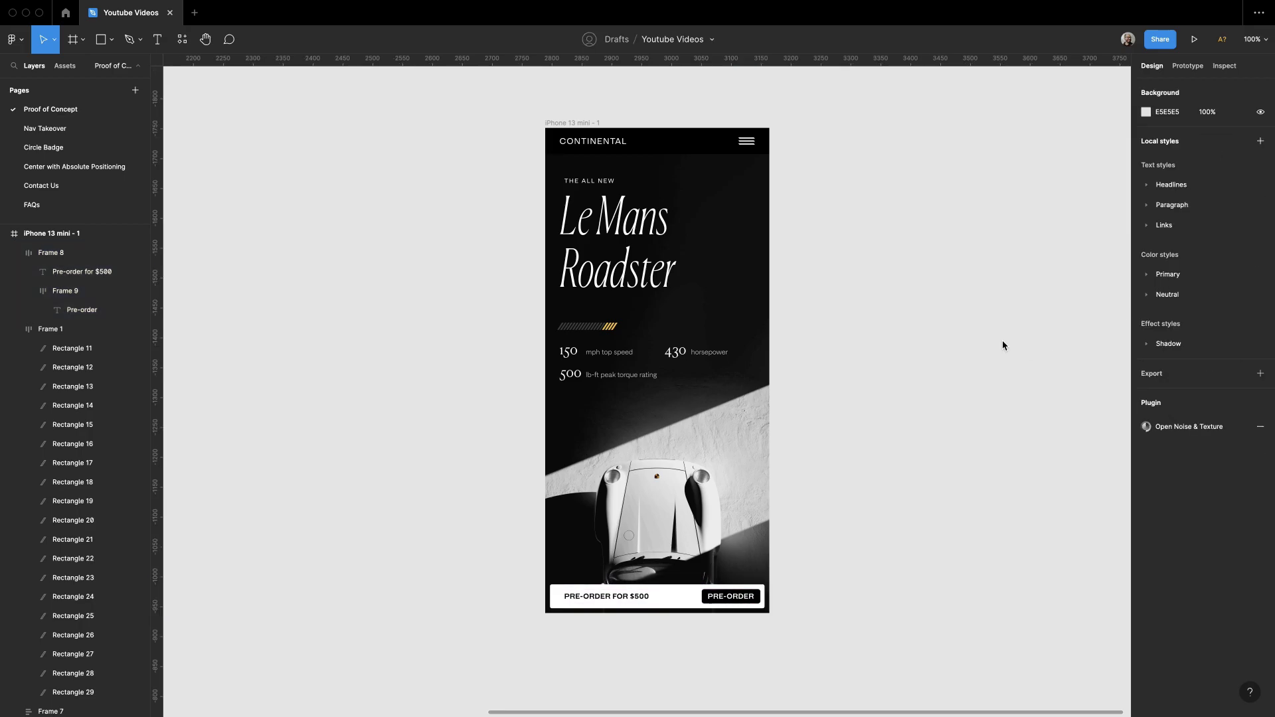
Step: Set the pre-order bar's item spacing to auto and its right padding to 8
click(616, 602)
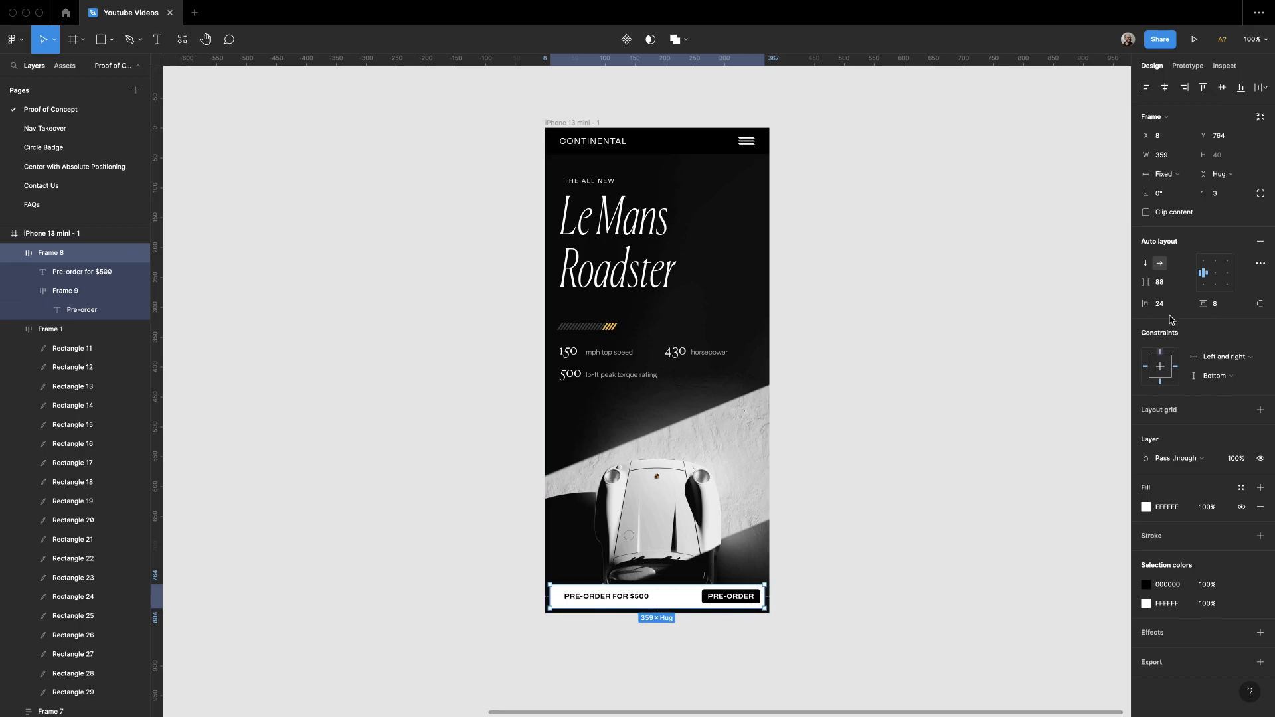
double_click(621, 601)
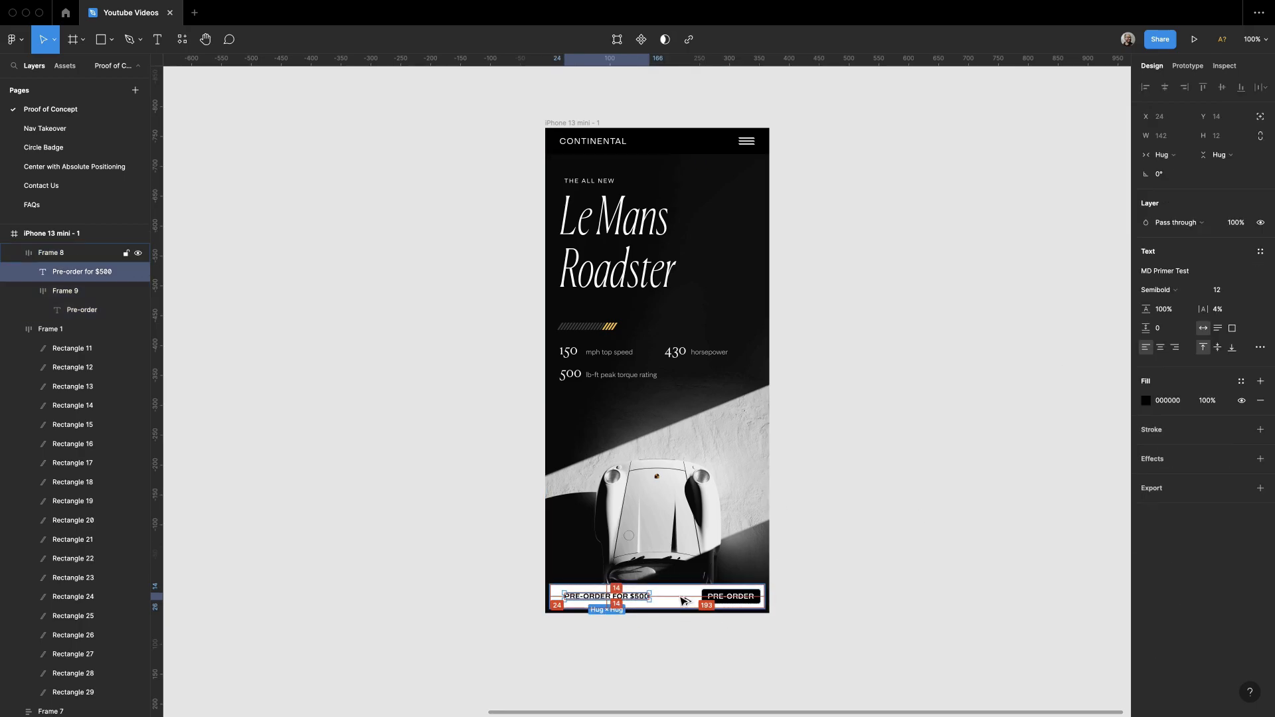
click(732, 595)
click(77, 271)
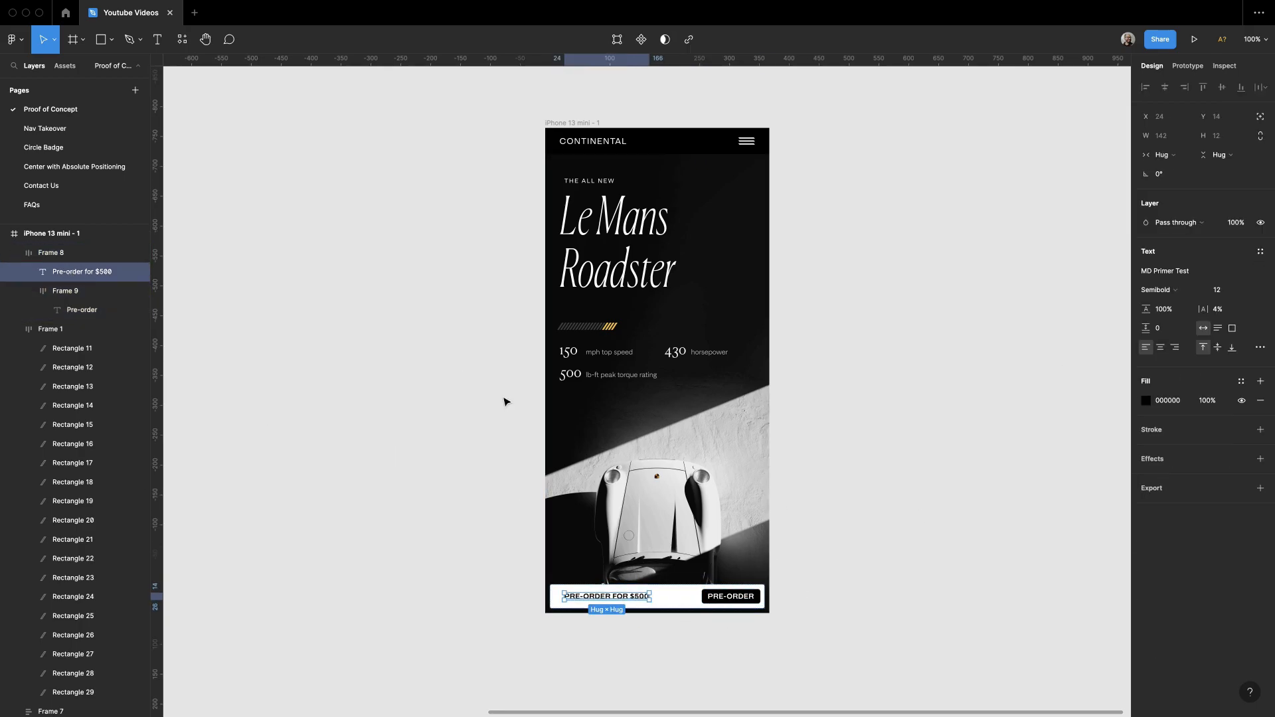
key(shift+Return)
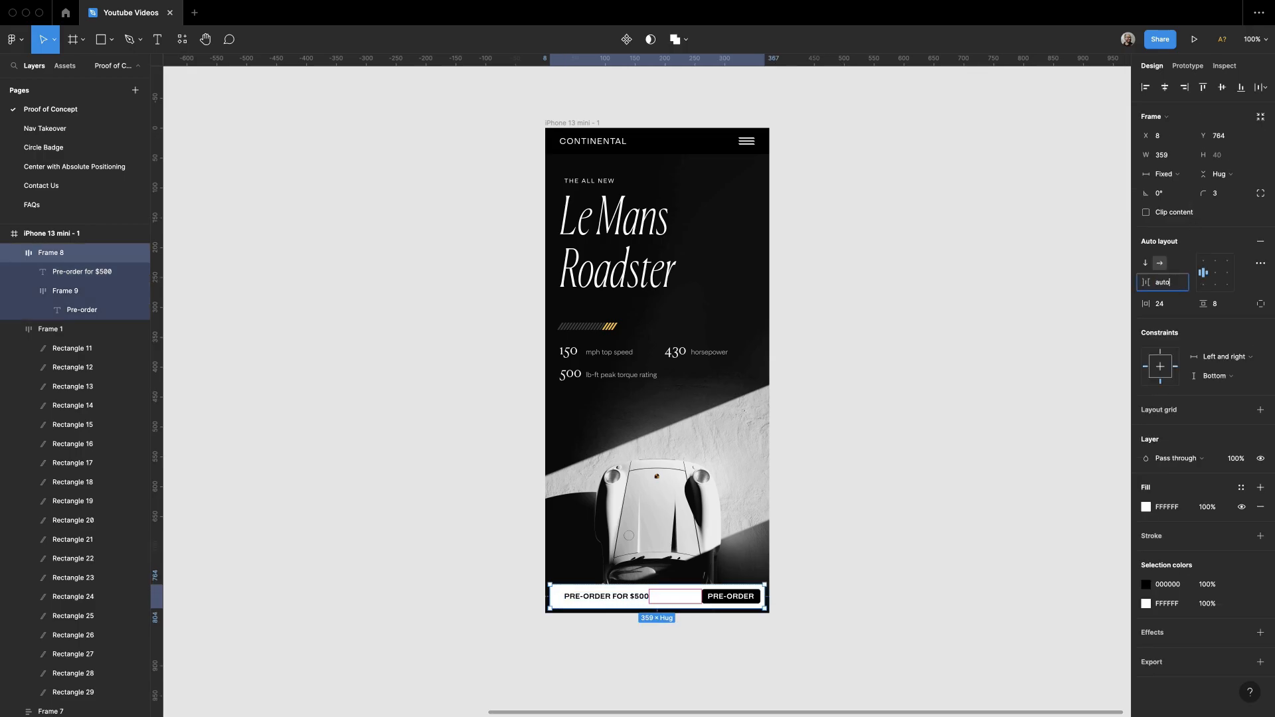
text(auto)
key(Return)
click(1259, 305)
text(8)
key(Return)
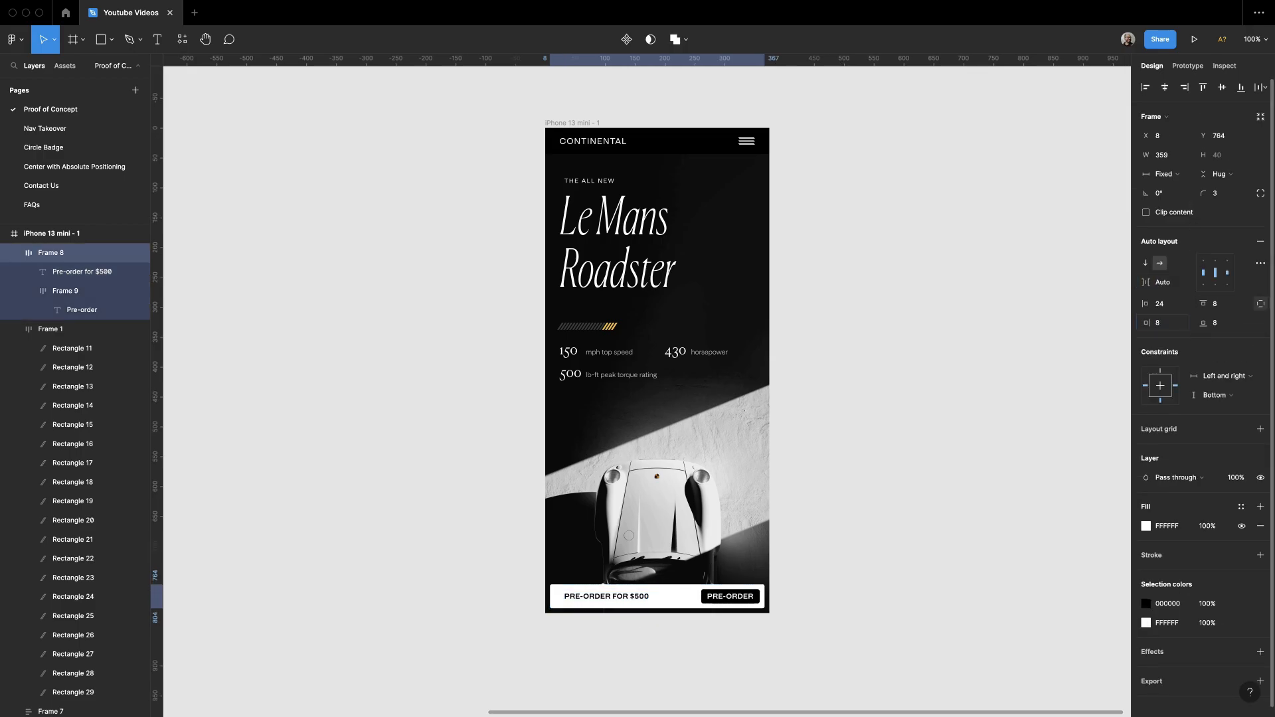
click(873, 332)
drag(875, 331, 861, 336)
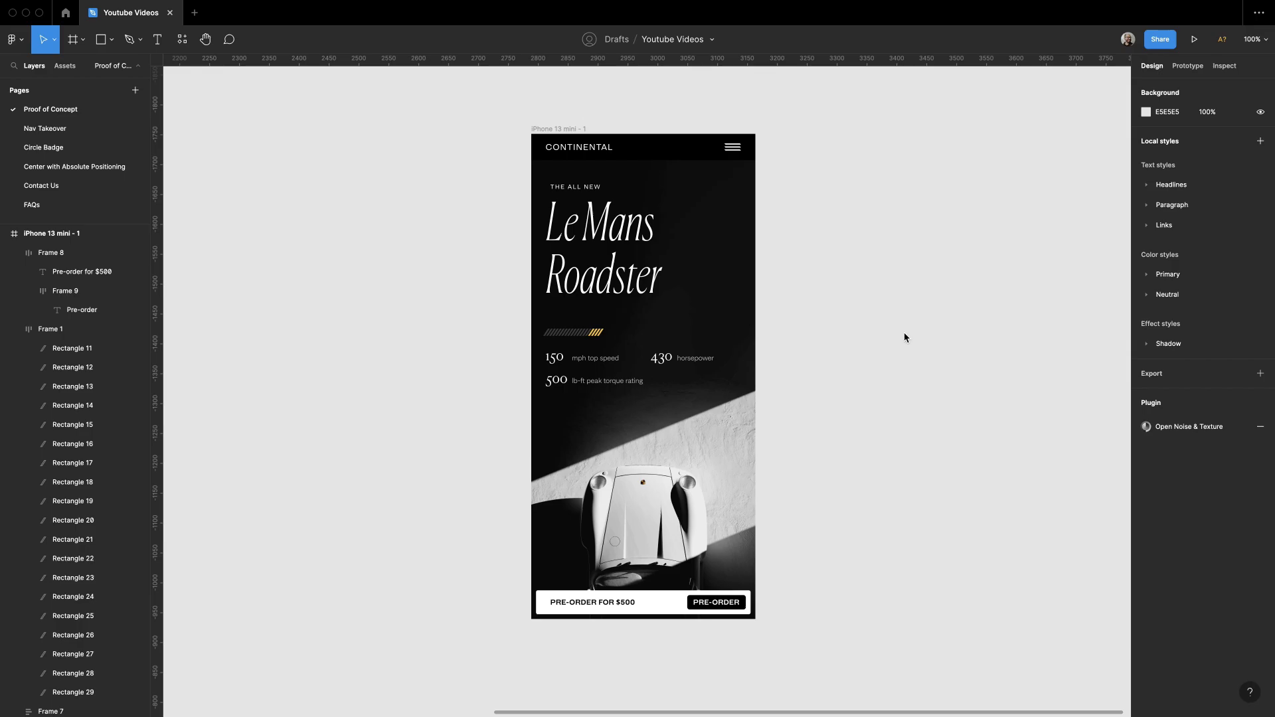
Step: Set the Le Mans Roadster headline in Spezia Extra Condensed Trial with a Light Italic style
scroll(903, 332, up, 1)
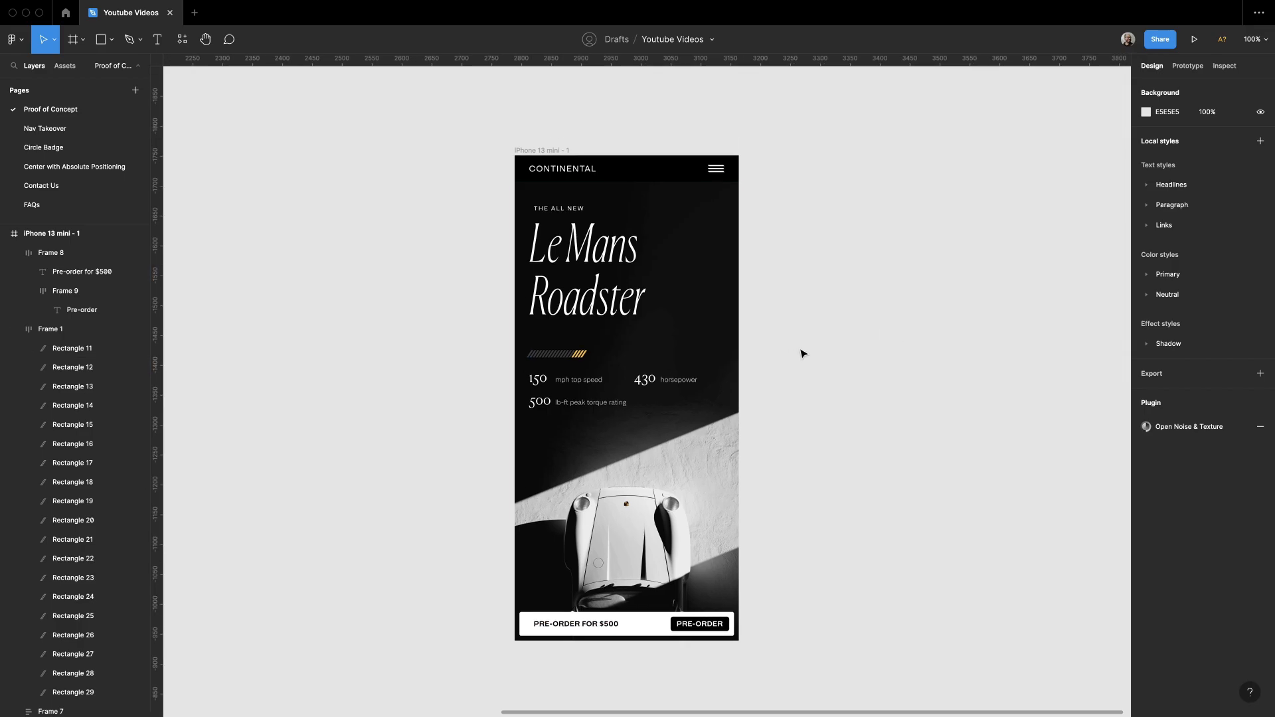
click(625, 296)
click(1188, 332)
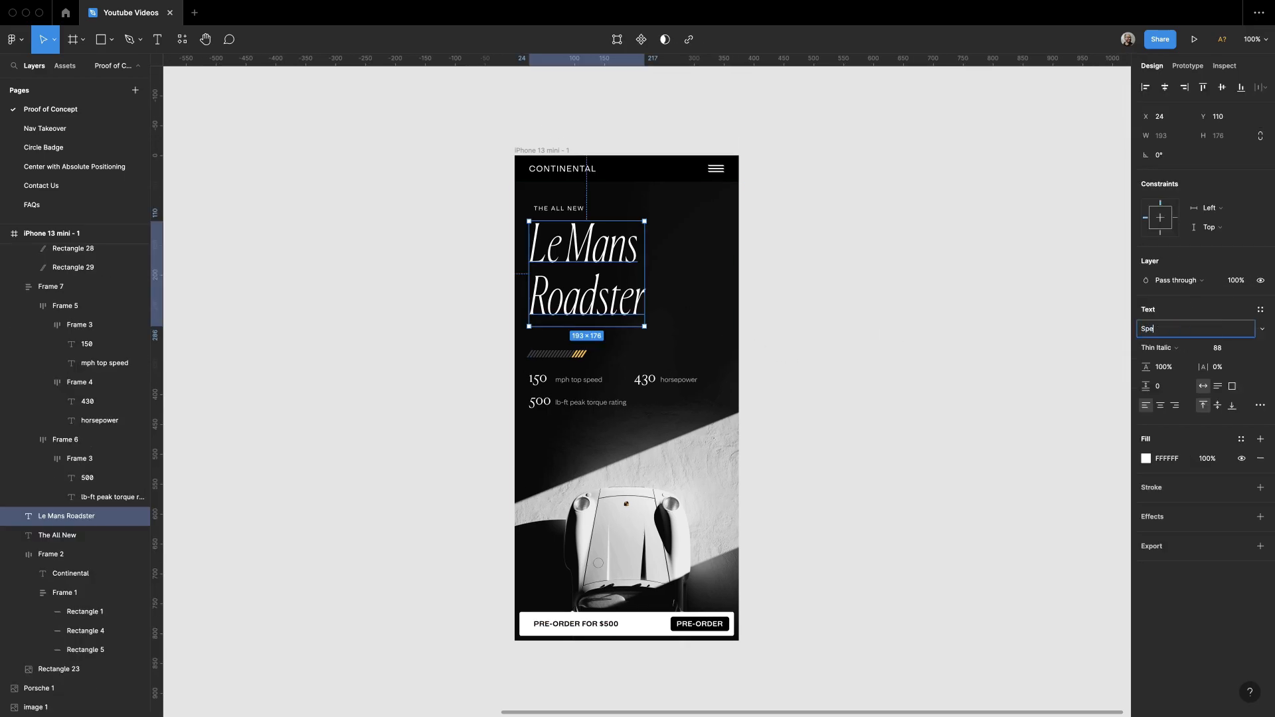
key(Return)
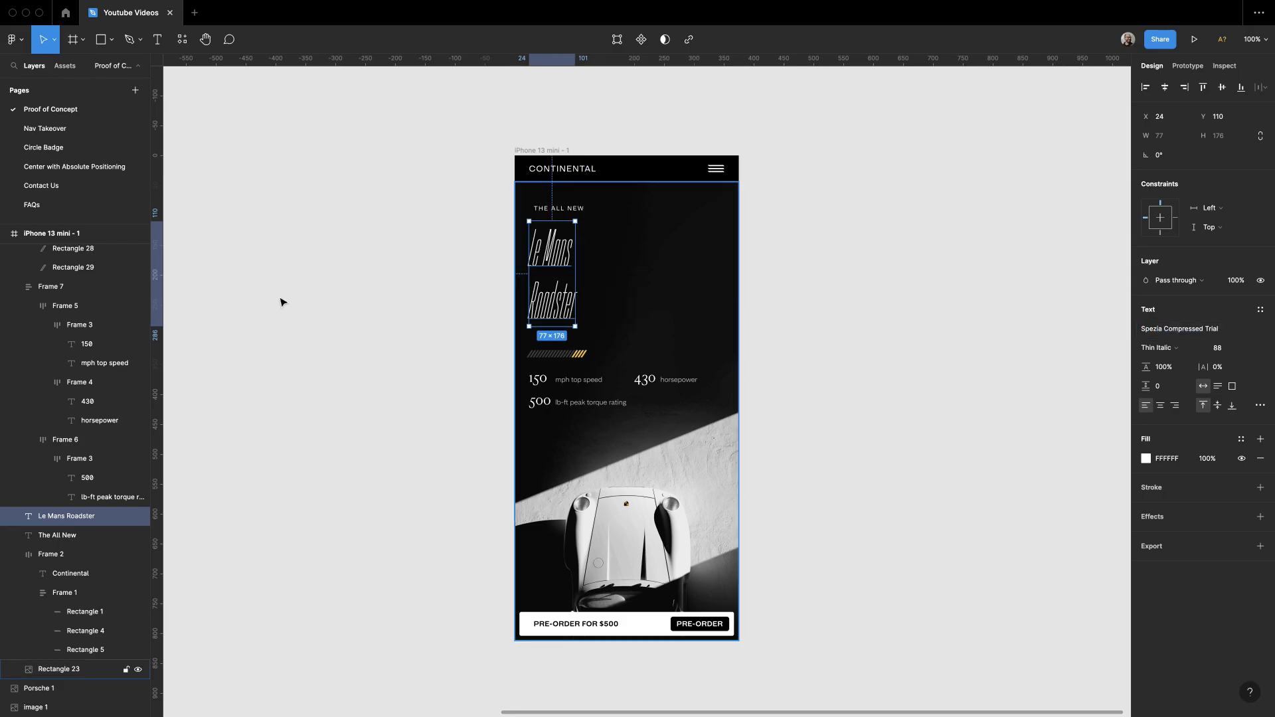
click(1263, 330)
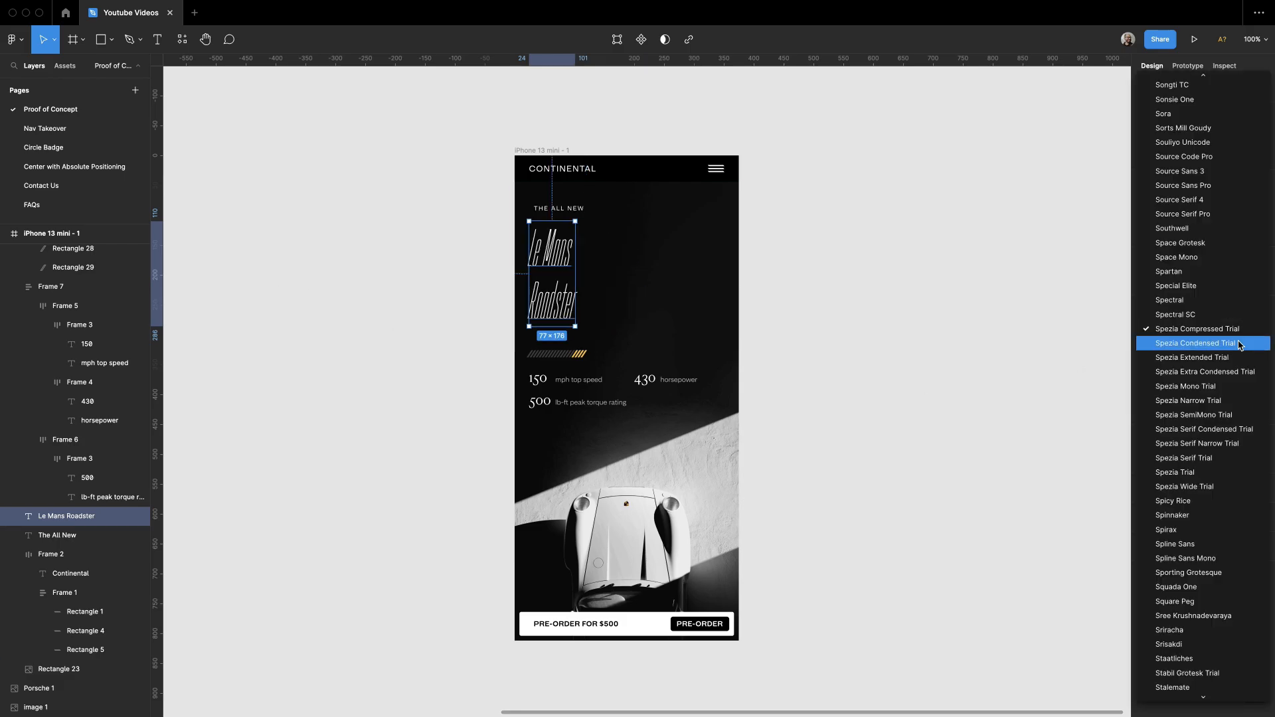
click(1235, 345)
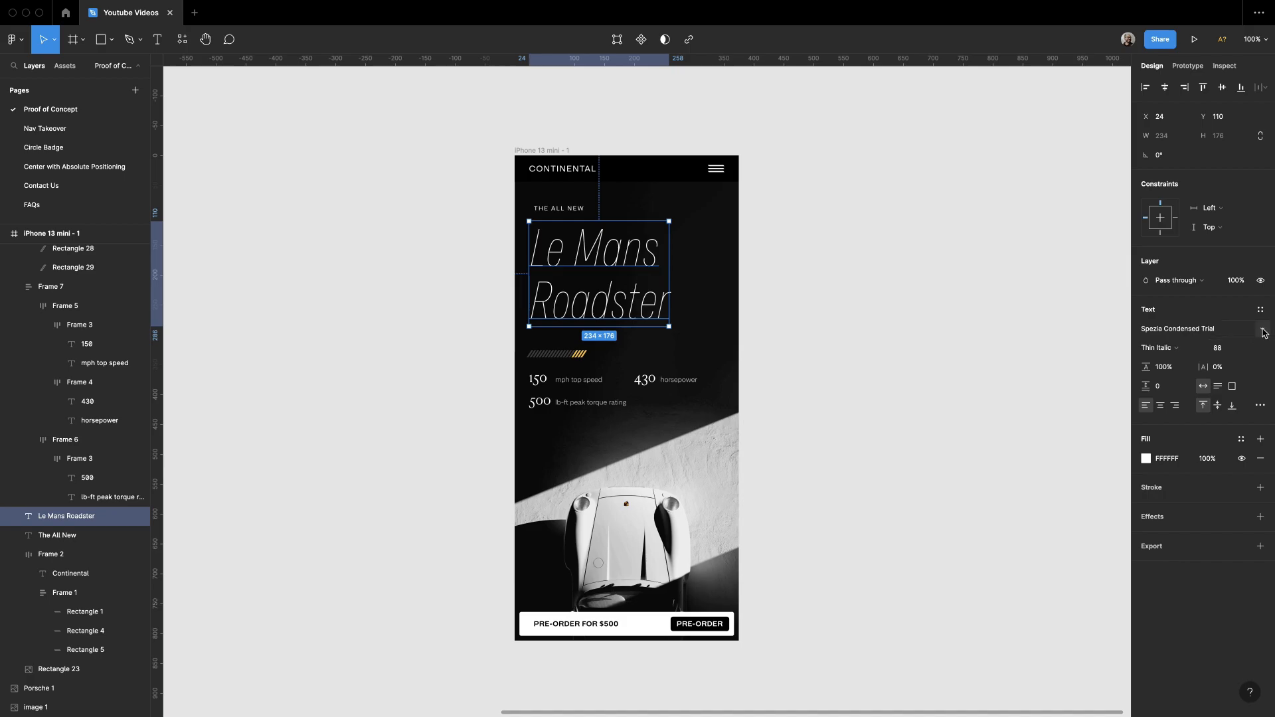
click(1262, 332)
click(1243, 360)
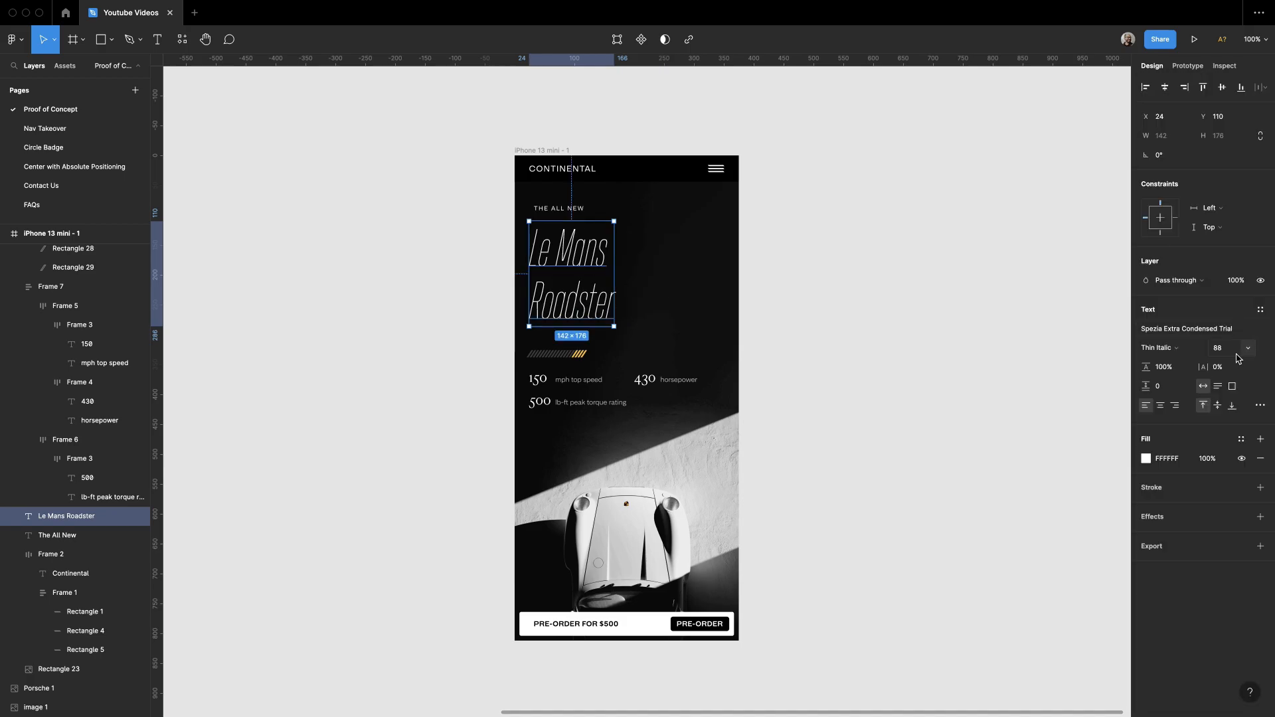
click(1175, 349)
click(1179, 361)
click(953, 325)
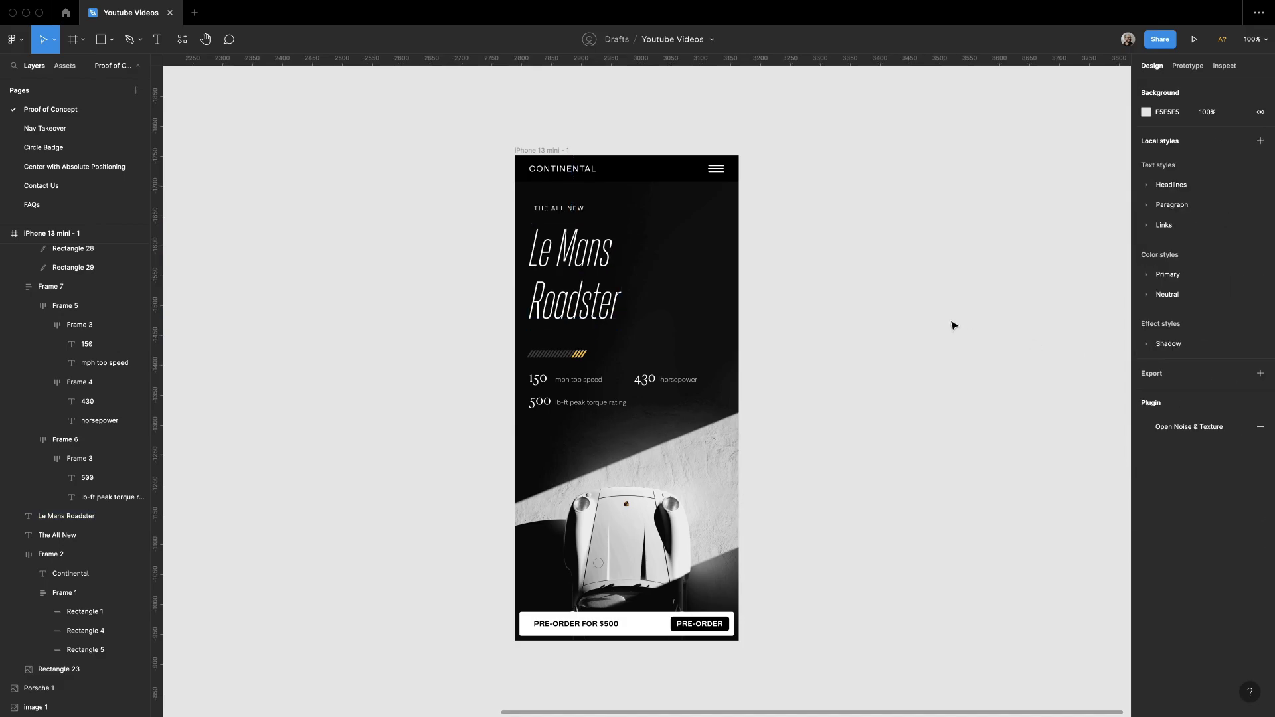
Step: Put the Le Mans Roadster headline on a single line and move it up to Y 102, then copy it with the label above
double_click(531, 300)
click(531, 300)
key(BackSpace)
click(848, 344)
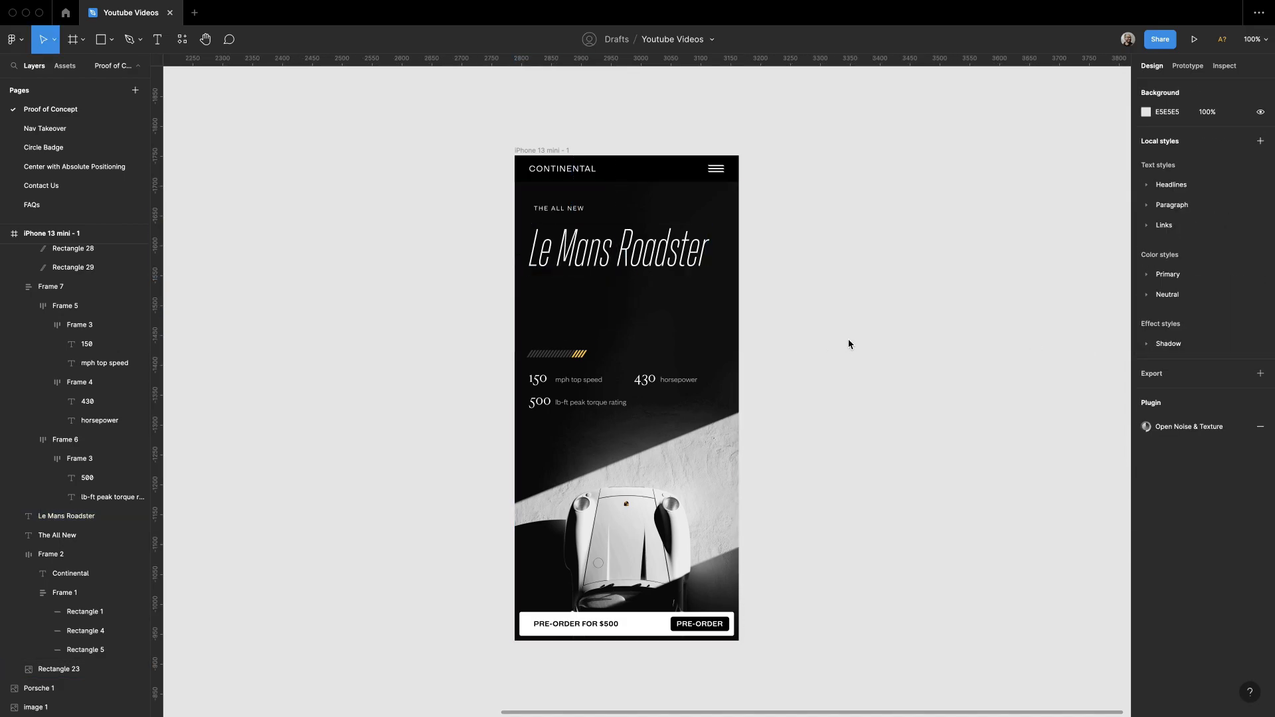
click(587, 245)
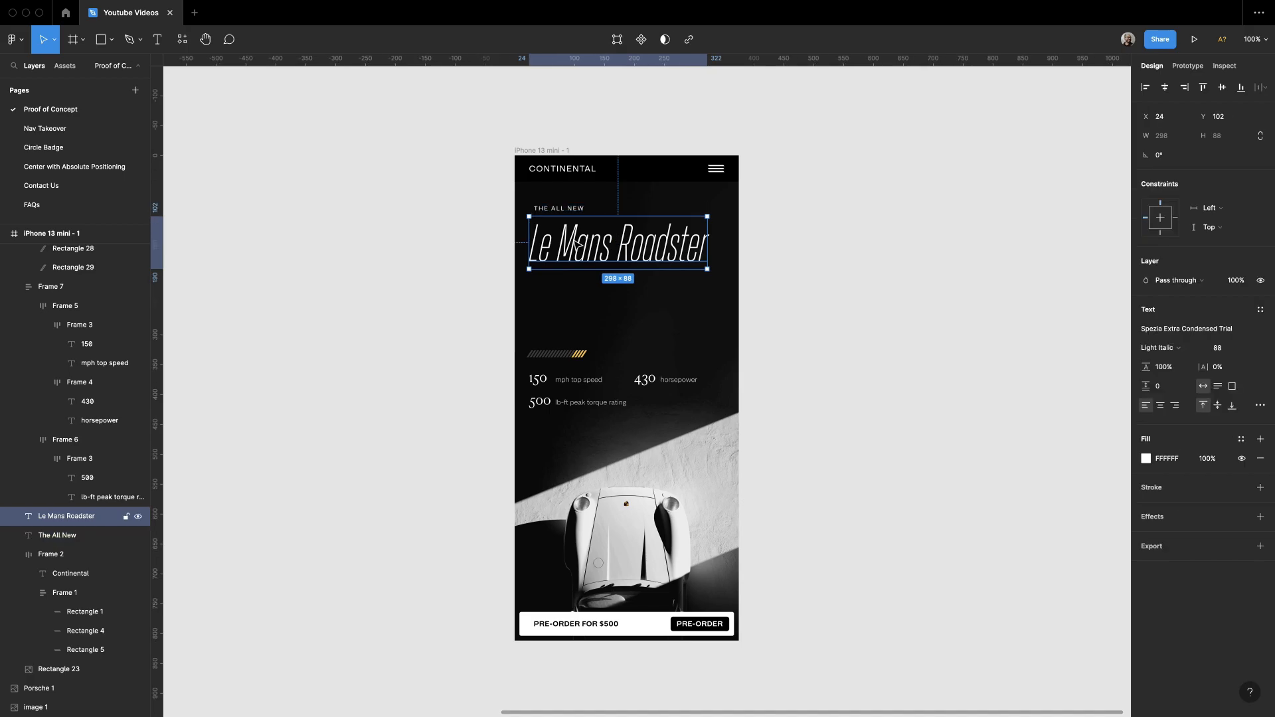
shift+click(566, 211)
Step: Undo the headline's move, line-break and font changes to restore the two-line serif version
key(super+z)
key(super+z)
key(super+z)
key(super+z)
key(super+z)
key(super+z)
key(super+z)
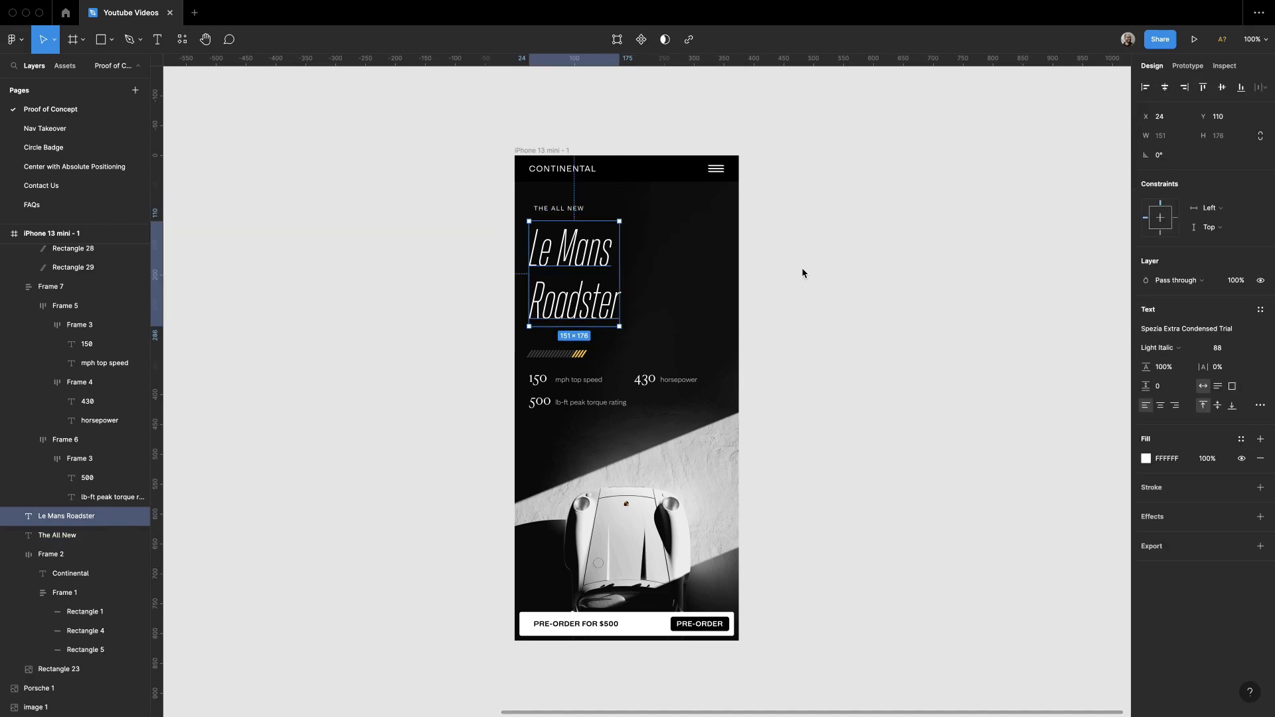
key(super+z)
click(805, 278)
Step: Duplicate the phone frame beside the original and delete the copy's label and headline
alt+drag(531, 149, 869, 171)
scroll(746, 231, right, 2)
click(750, 204)
shift+click(759, 260)
key(BackSpace)
Step: Paste the copied single-line headline and The All New label into the duplicate frame
key(super+v)
click(651, 191)
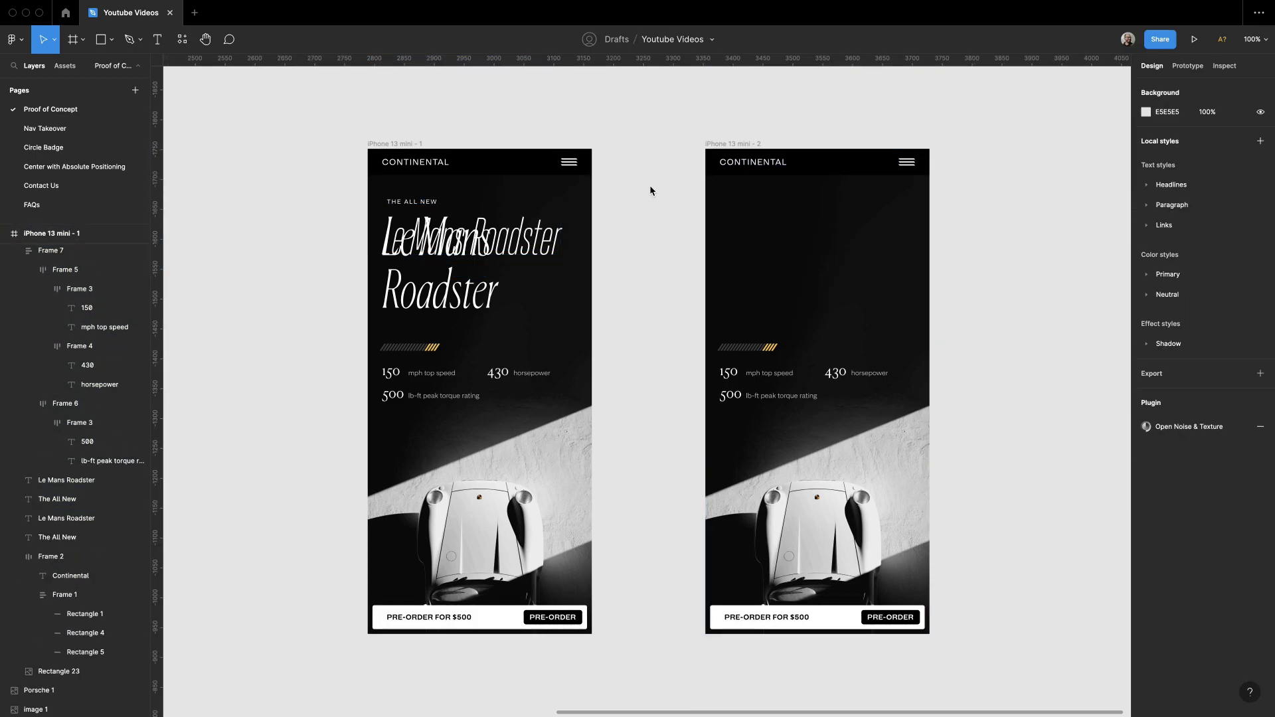
key(super+z)
key(super+x)
click(736, 144)
key(super+v)
click(569, 276)
scroll(569, 277, right, 3)
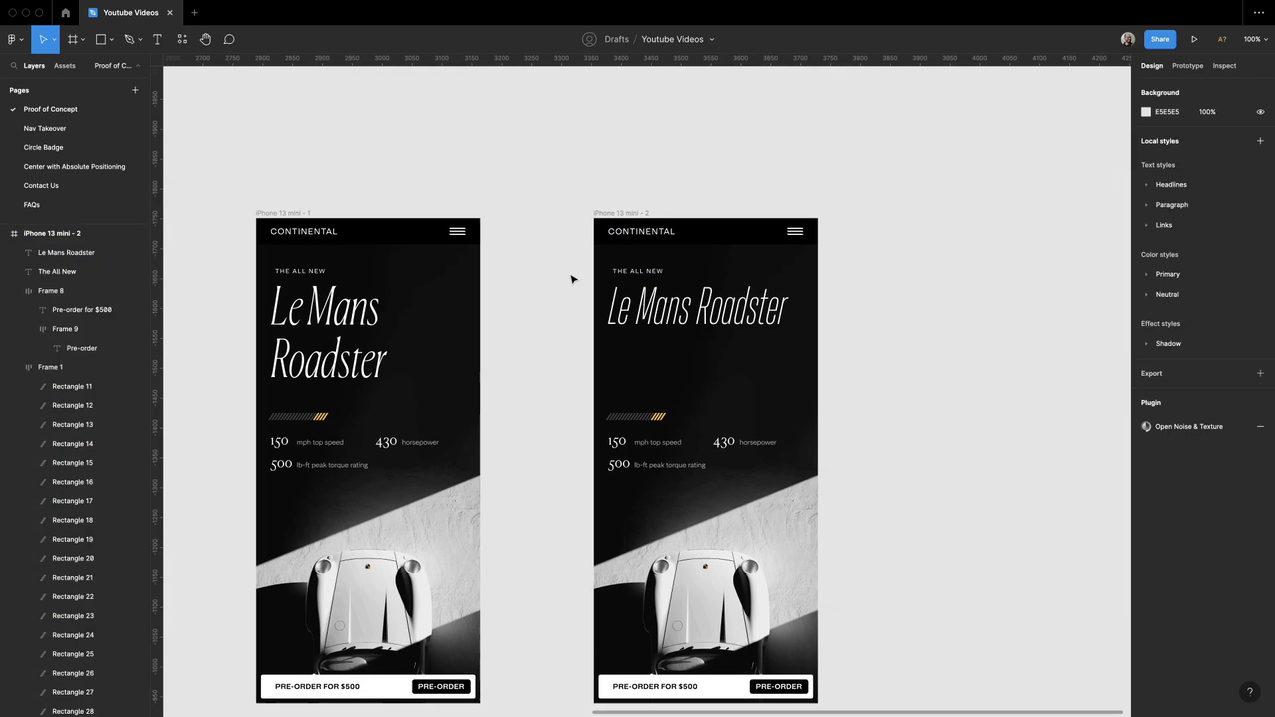
Step: Move the striped divider and the stats block up beneath the single-line headline in the duplicate frame
click(624, 336)
shift+click(632, 380)
drag(633, 380, 634, 322)
key(shift+Down)
key(shift+Down)
Step: Shift the duplicate frame's label, headline, divider and stats down together by 16, placing the headline at Y 118
shift+click(641, 233)
shift+click(616, 188)
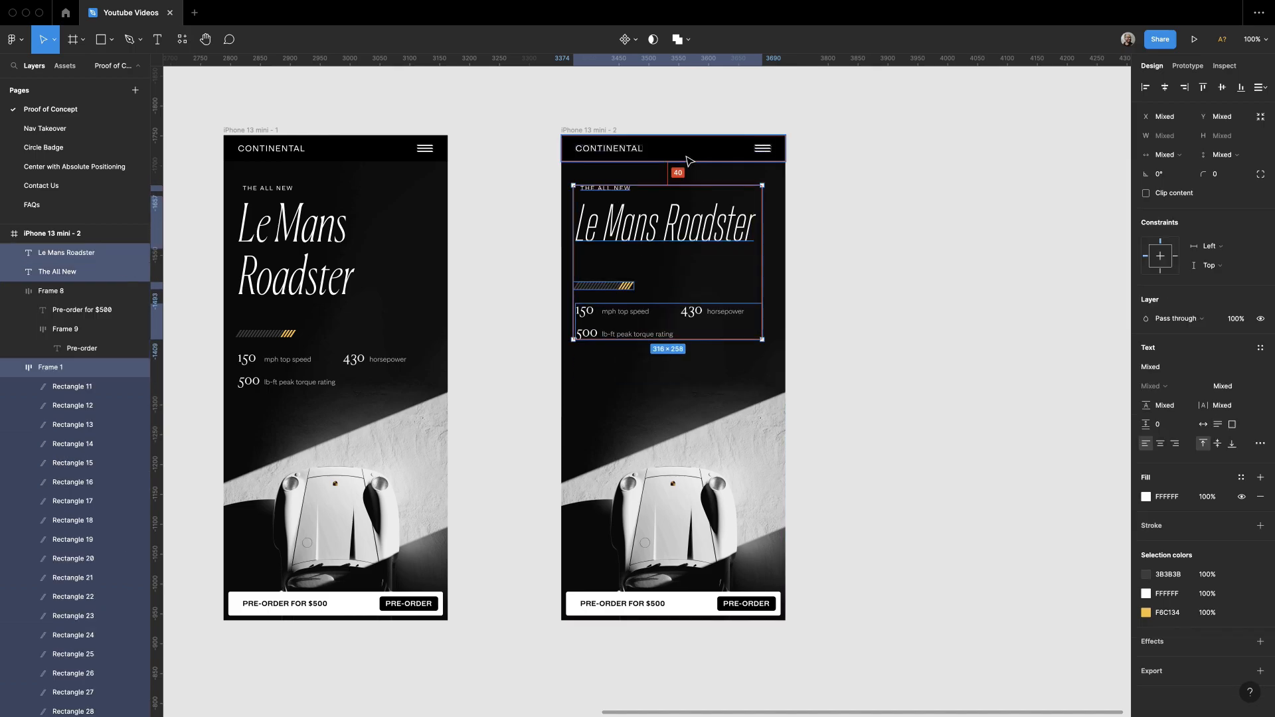
key(shift+Down)
key(shift+Down)
click(916, 290)
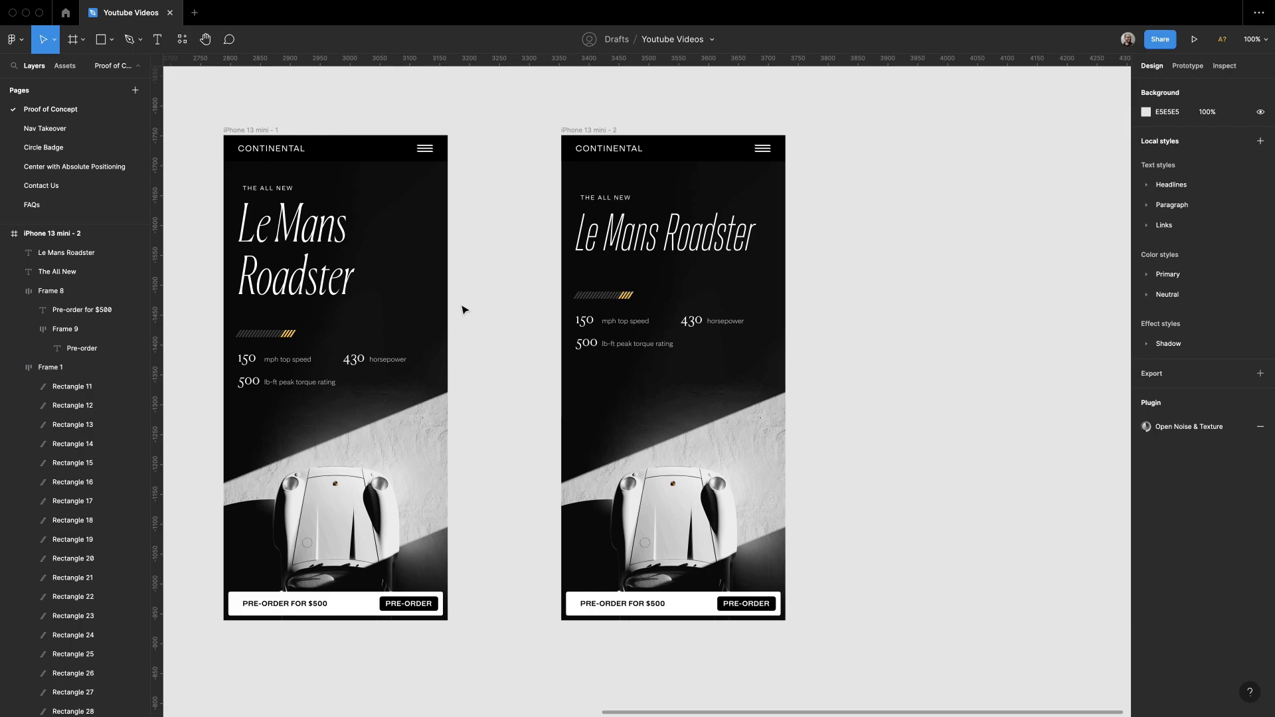
Step: Try uppercase letter case on the duplicate frame's headline, then restore its original case
click(651, 231)
click(1260, 405)
scroll(1055, 631, down, 3)
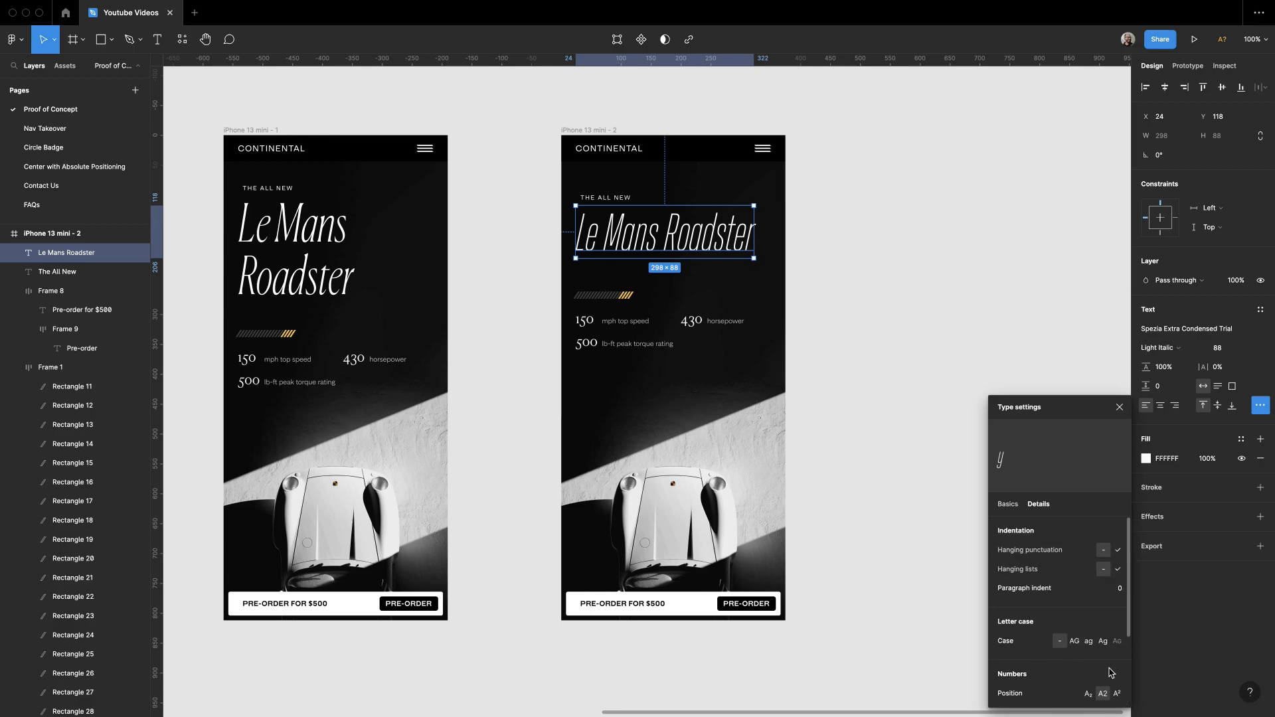
click(1007, 504)
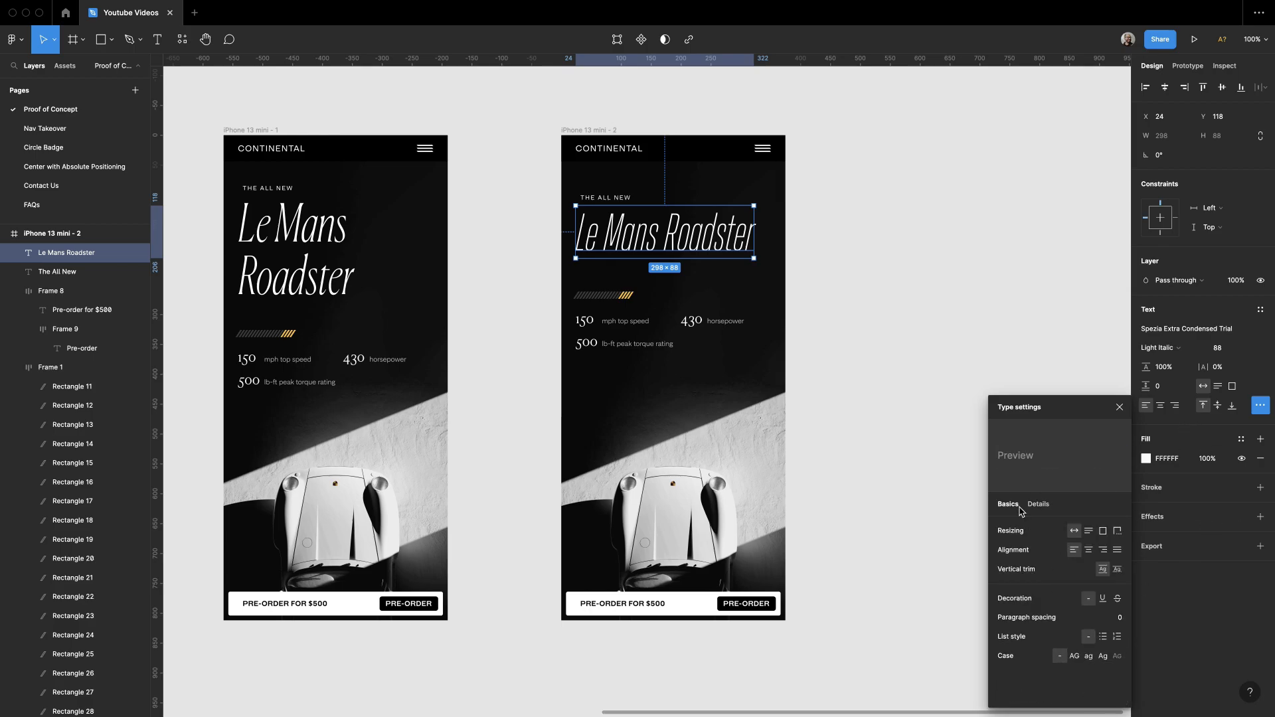
click(1074, 655)
click(1060, 656)
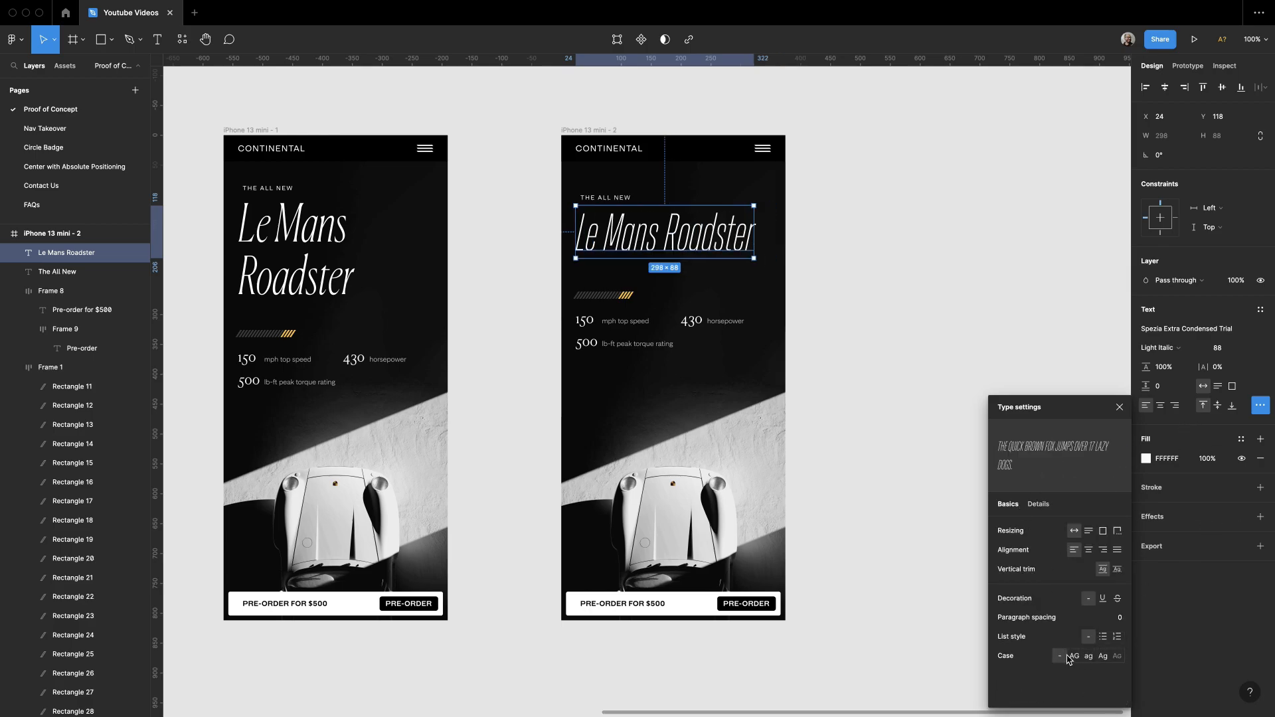
click(925, 537)
Step: Duplicate the single-line headline frame to make a third variant beside it
mouse_move(881, 507)
mouse_down()
mouse_move(889, 515)
mouse_move(893, 500)
mouse_up()
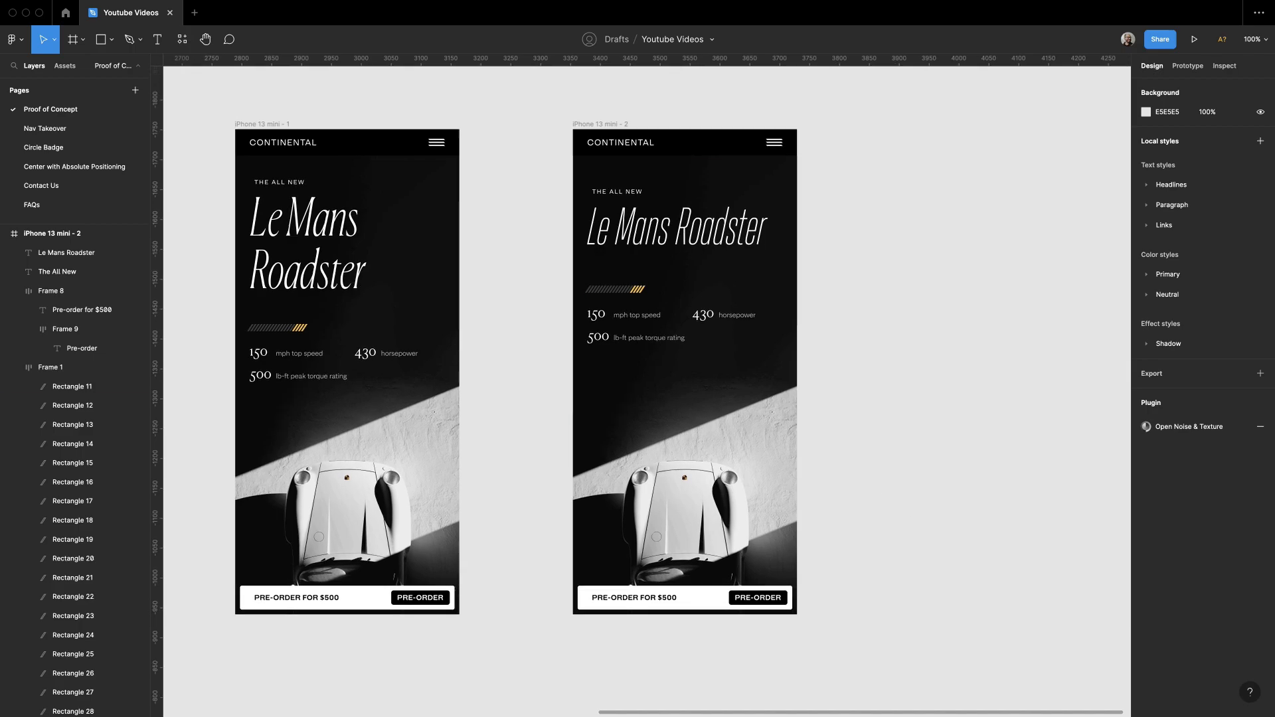
drag(588, 123, 899, 168)
click(848, 202)
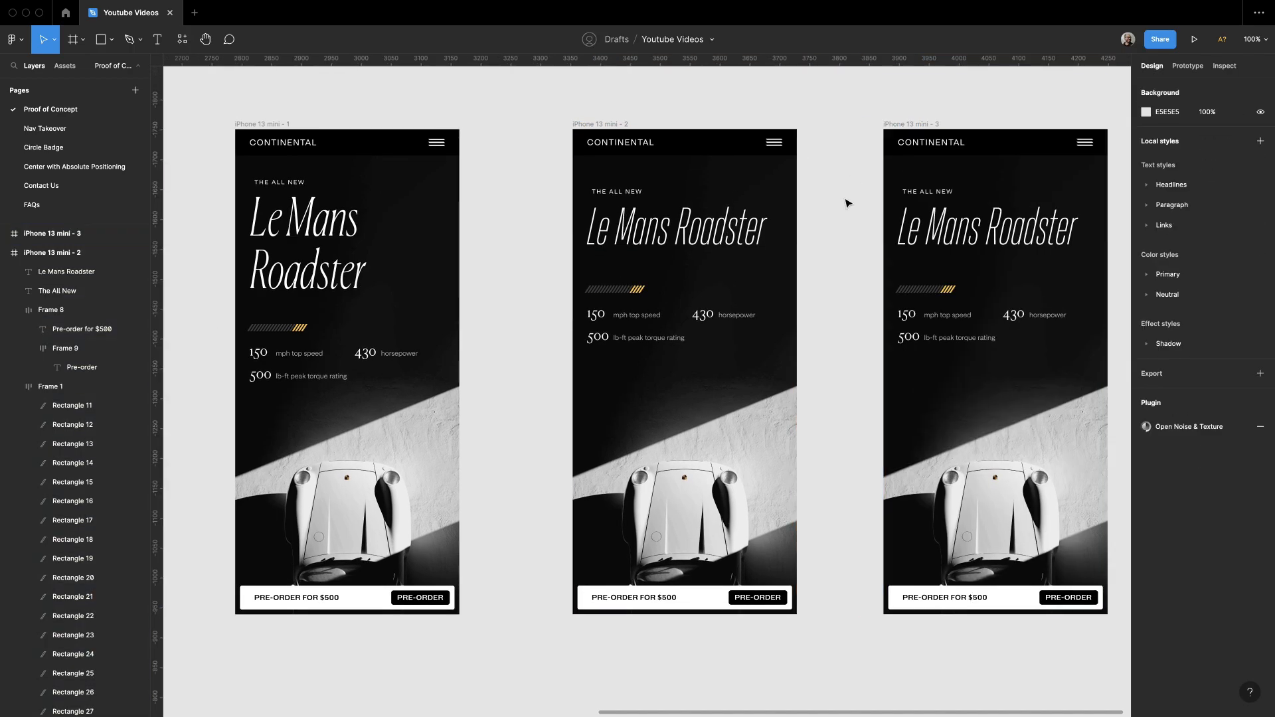
Step: Try the Bagoss TRIAL and Bagoss TRIAL Condensed fonts on the third frame's headline
click(784, 226)
click(990, 243)
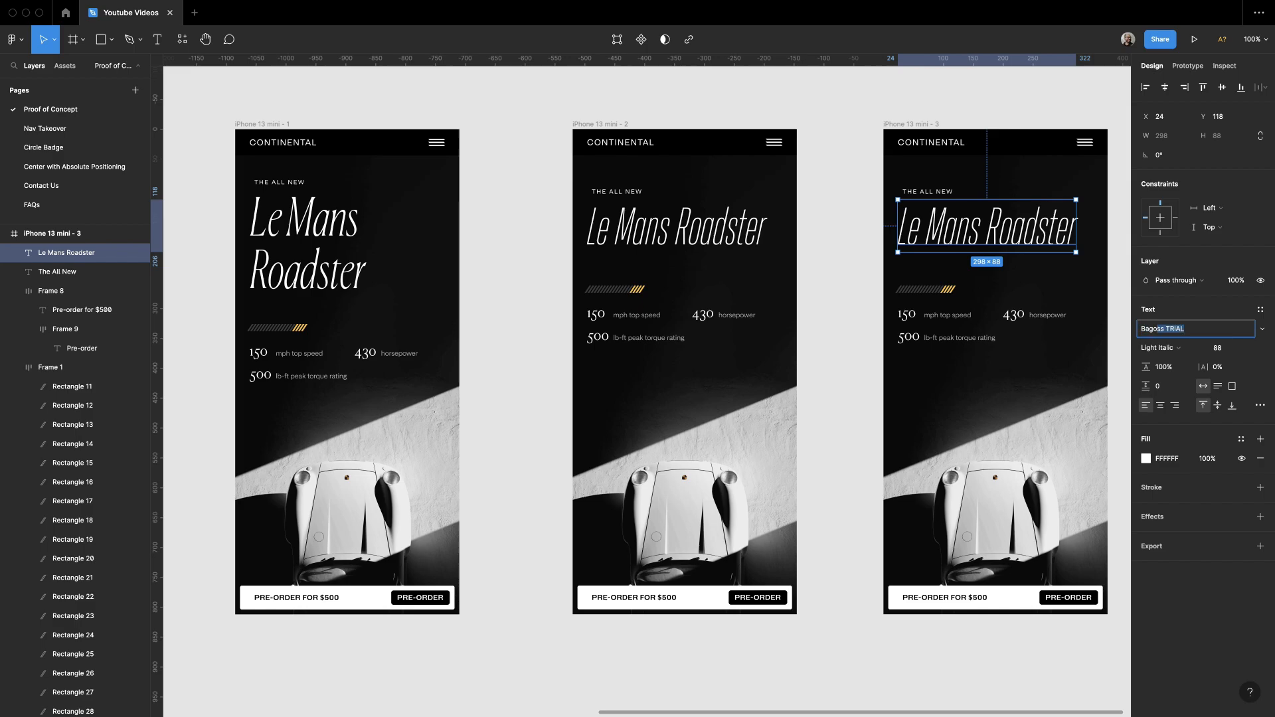
key(Return)
click(1263, 329)
click(1233, 343)
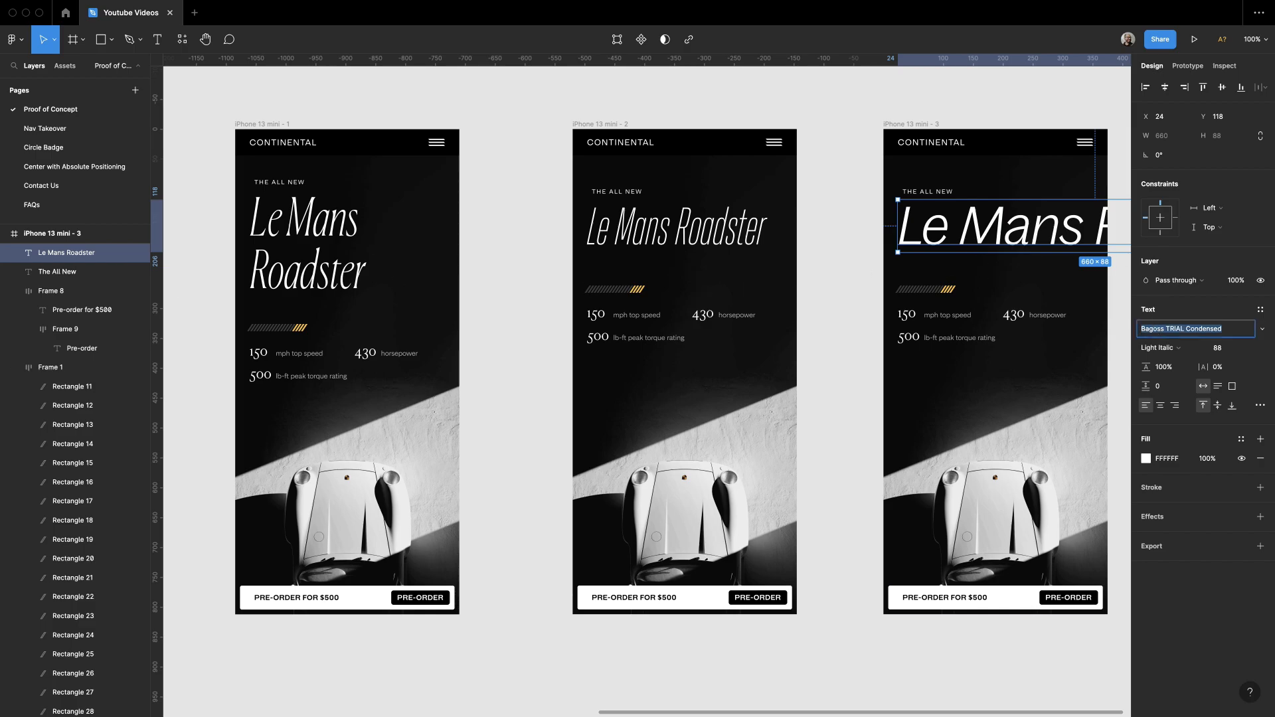
Step: Try the VC Garamond Condensed font on the third frame's headline
key(Return)
click(827, 248)
drag(827, 248, 641, 283)
click(867, 275)
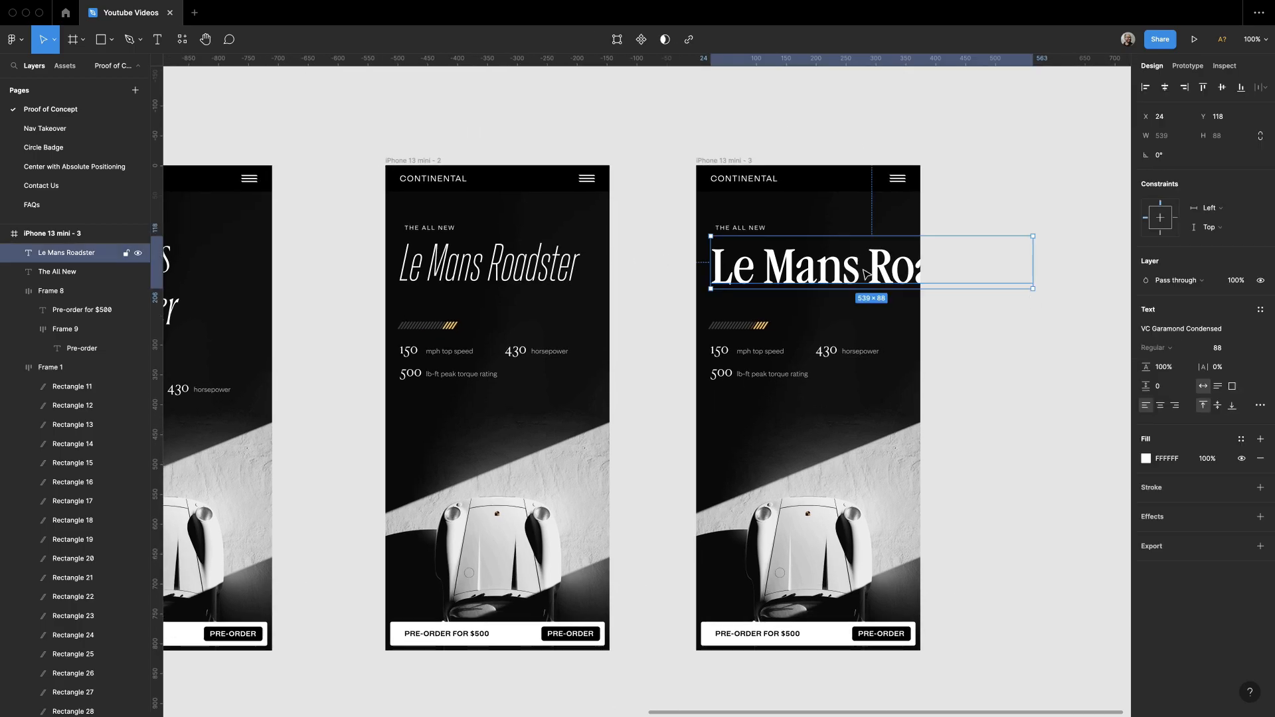
click(1262, 330)
click(1211, 330)
click(948, 305)
click(826, 283)
double_click(825, 283)
click(867, 269)
key(Return)
key(BackSpace)
click(625, 328)
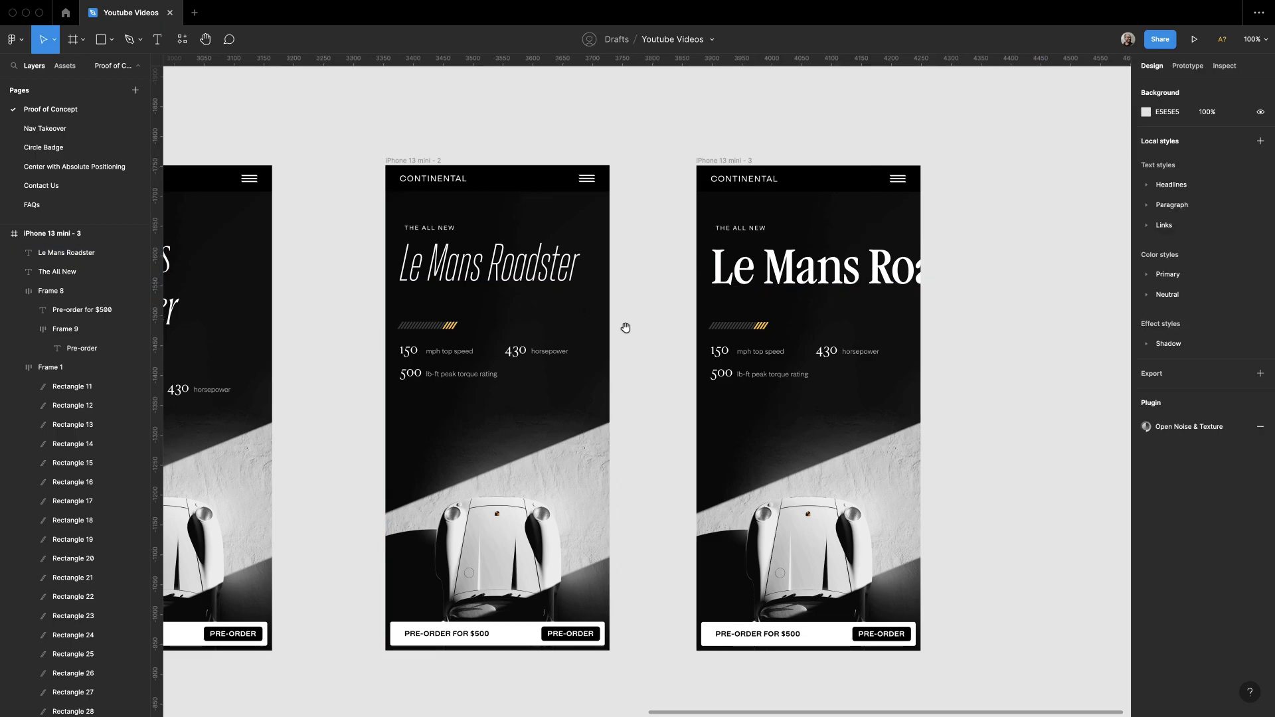
Step: Delete the third variant frame
scroll(626, 327, left, 5)
click(900, 140)
key(Delete)
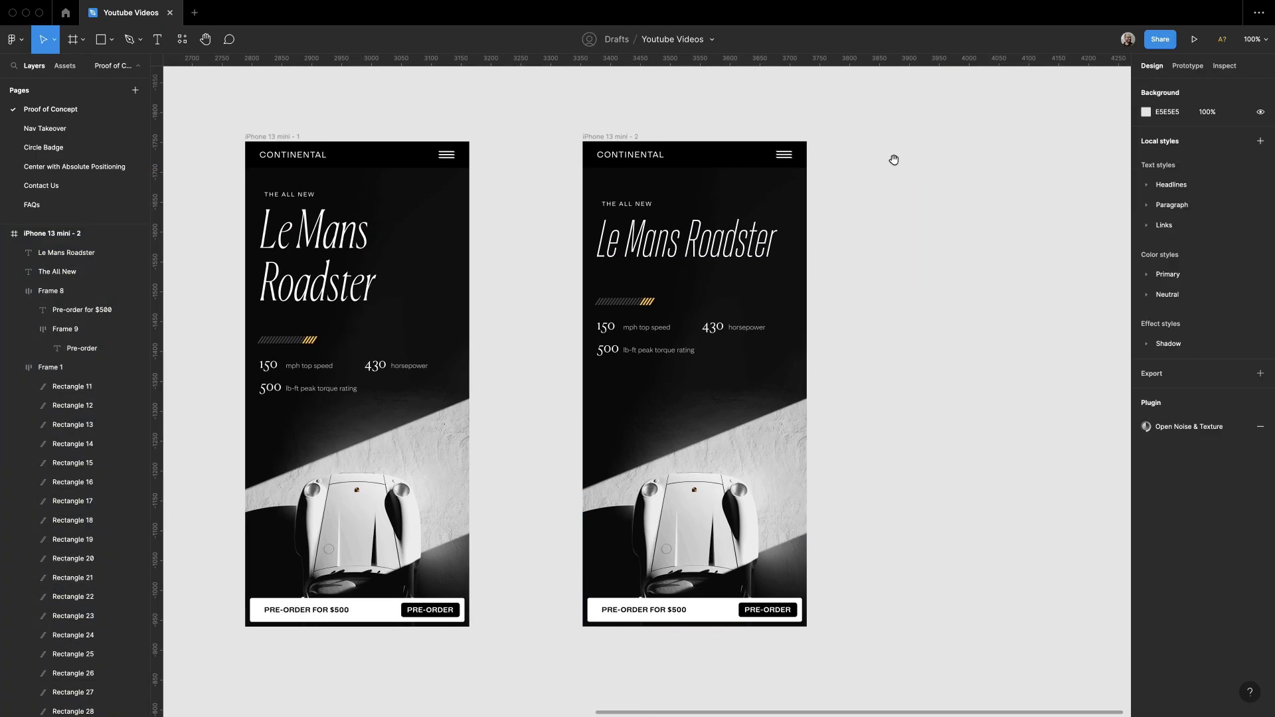
Step: Bring back the deleted third variant frame and compare Queens Condensed Trial with Queens Compressed Trial on its headline
scroll(891, 240, down, 2)
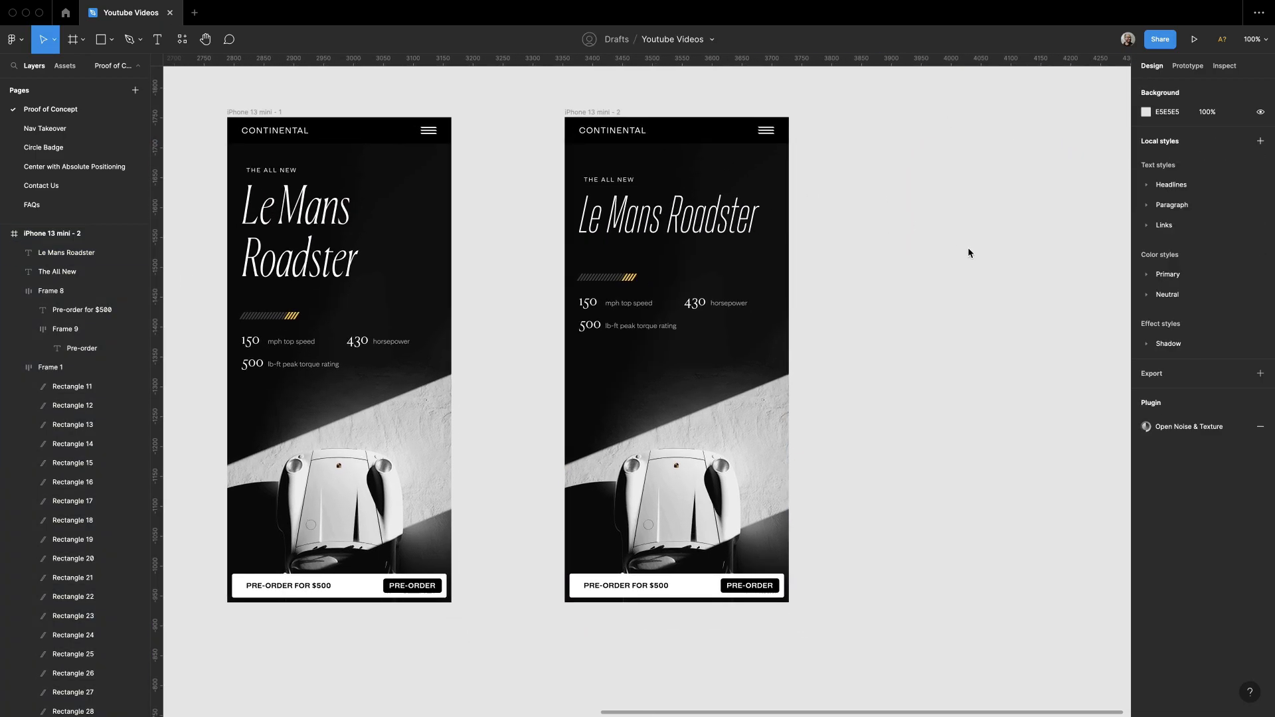
key(super+z)
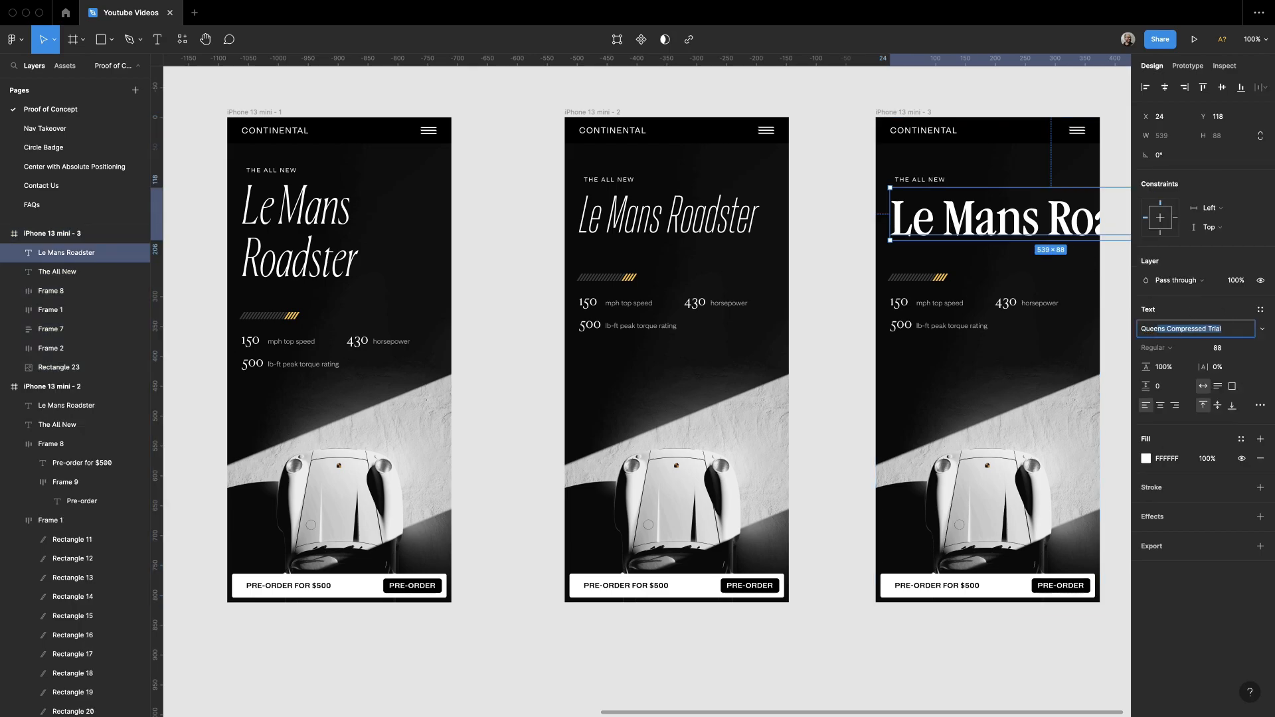
scroll(664, 385, right, 3)
click(1261, 329)
click(1238, 345)
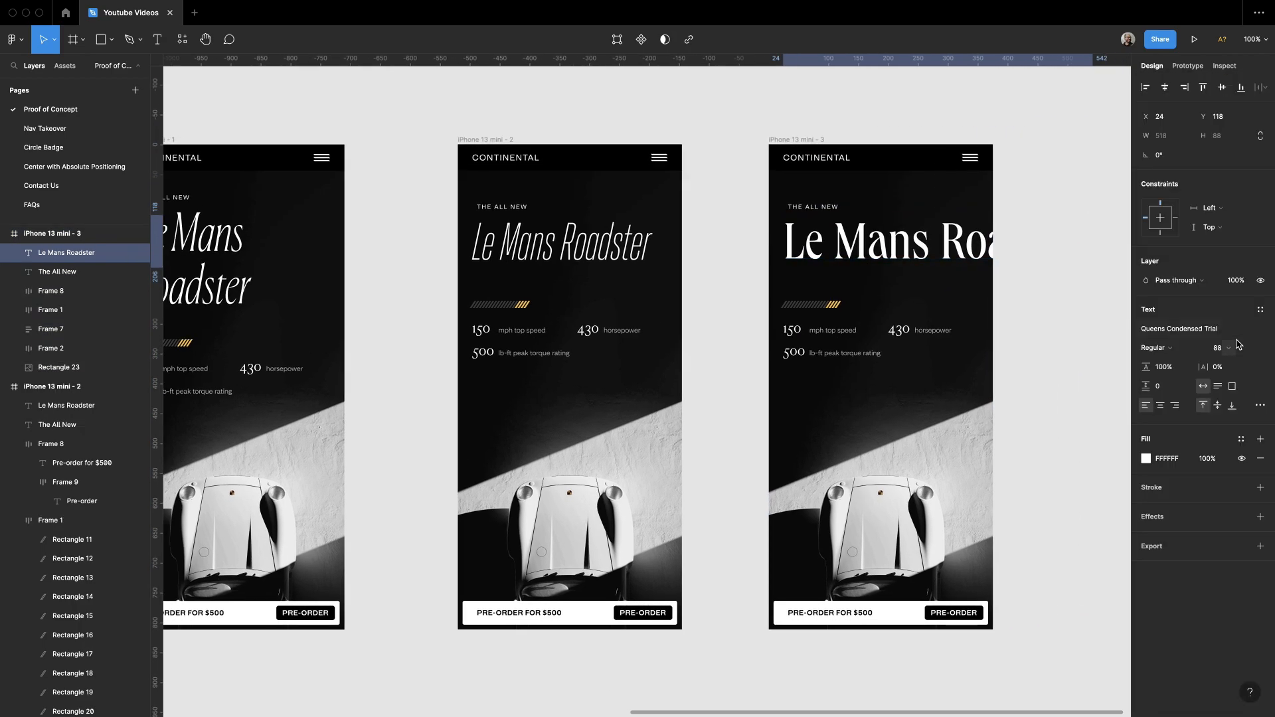
key(super+z)
click(1226, 328)
click(1221, 329)
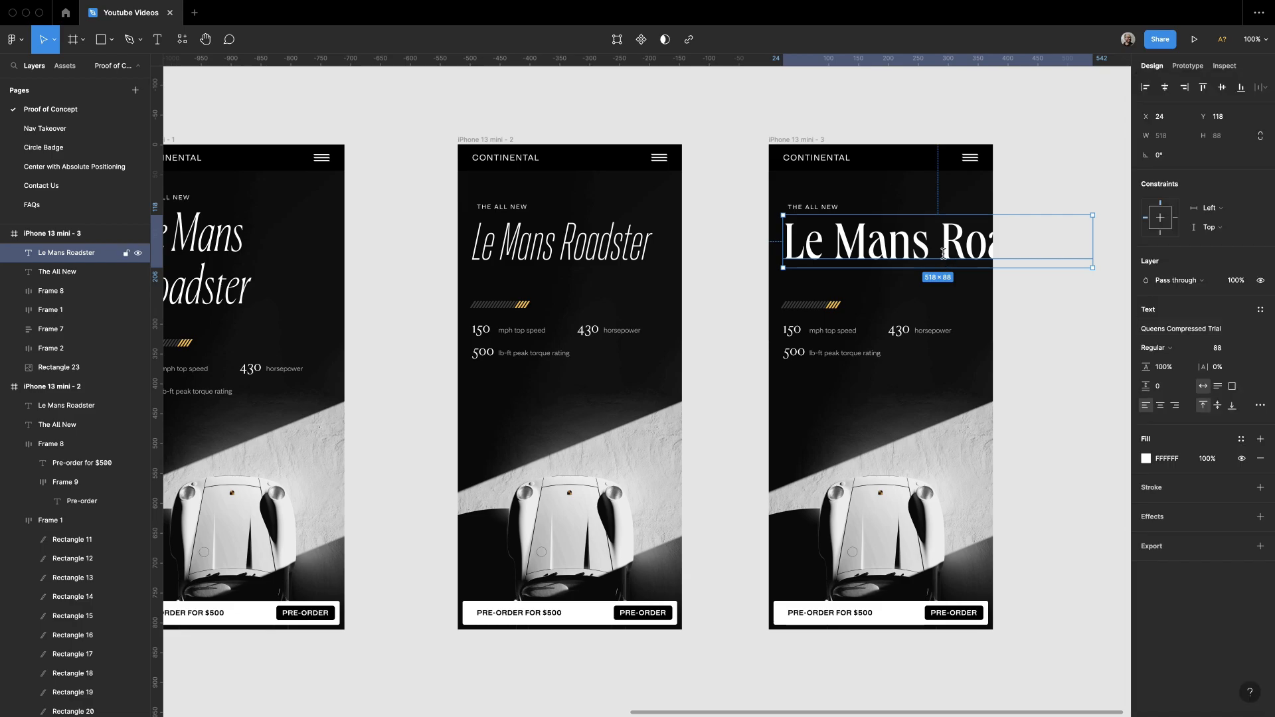
Step: Break the third frame's headline onto two lines before "Roadster" and set its weight to Light Italic
double_click(944, 253)
key(BackSpace)
key(Return)
key(Escape)
click(1163, 348)
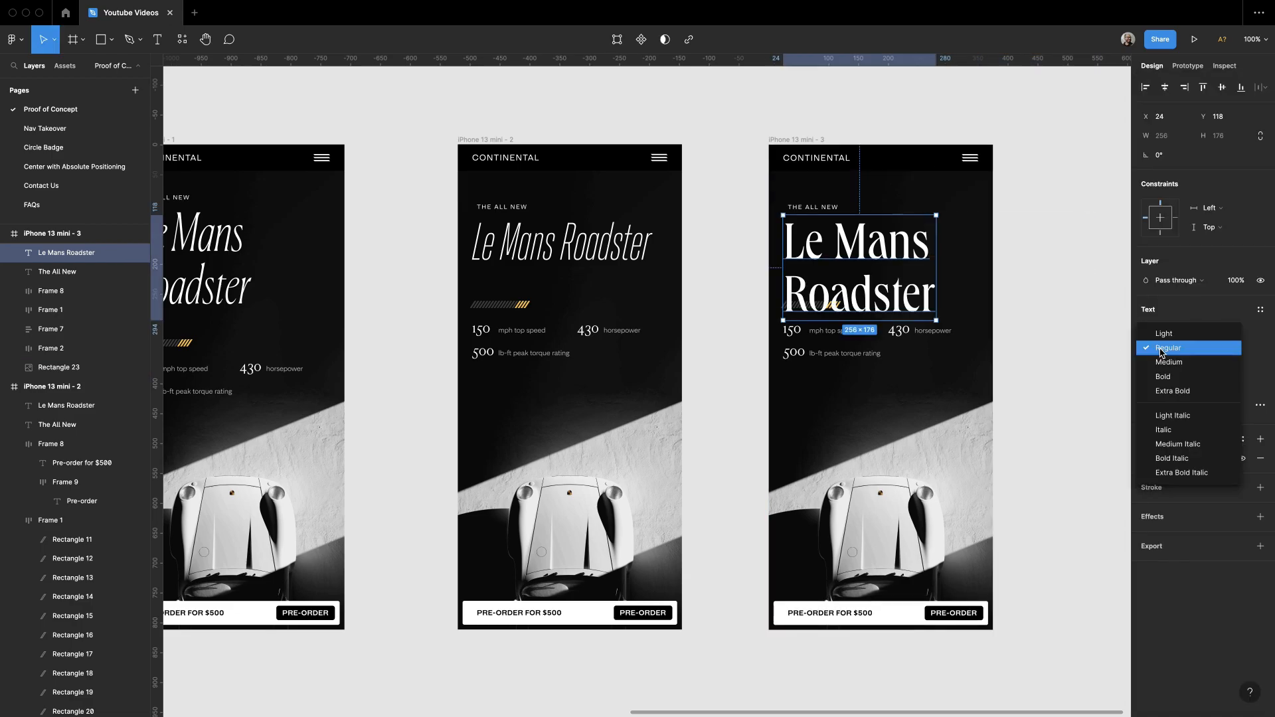
click(1171, 415)
click(1069, 296)
click(909, 279)
Step: Try uppercase lettering on the third frame's headline and discard that frame
click(1259, 404)
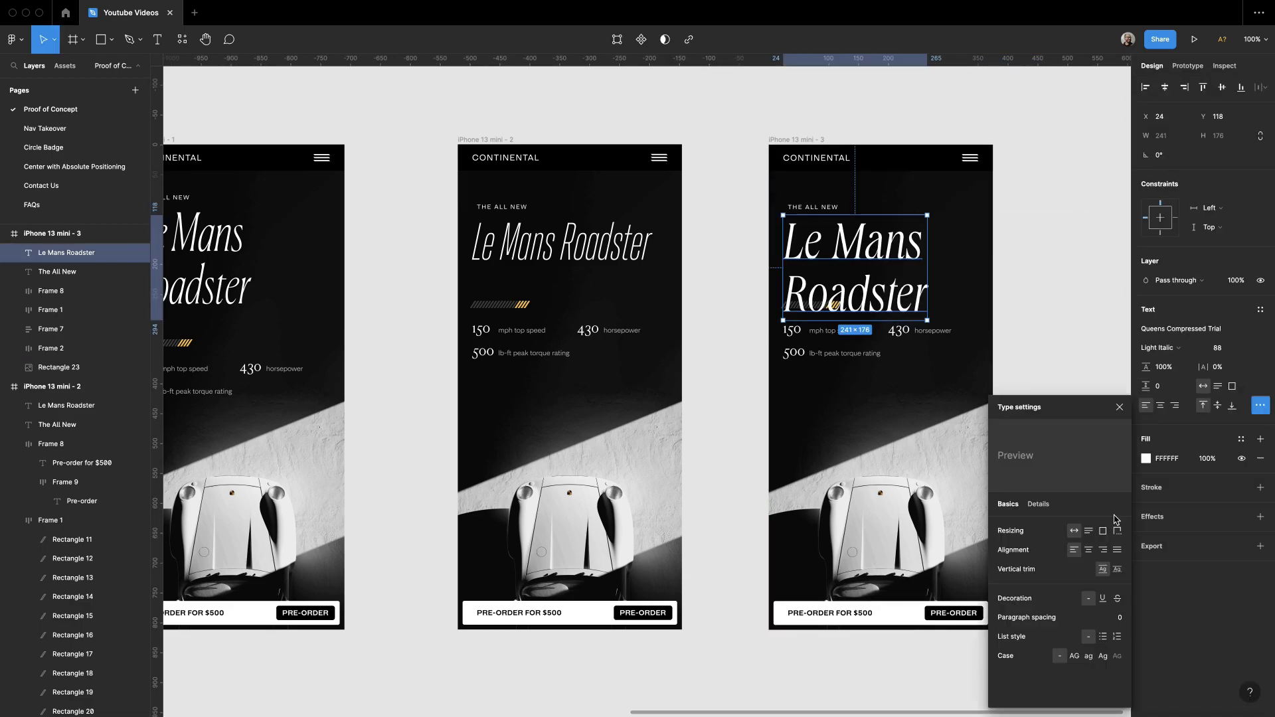
click(1074, 655)
click(1063, 325)
click(792, 139)
key(Delete)
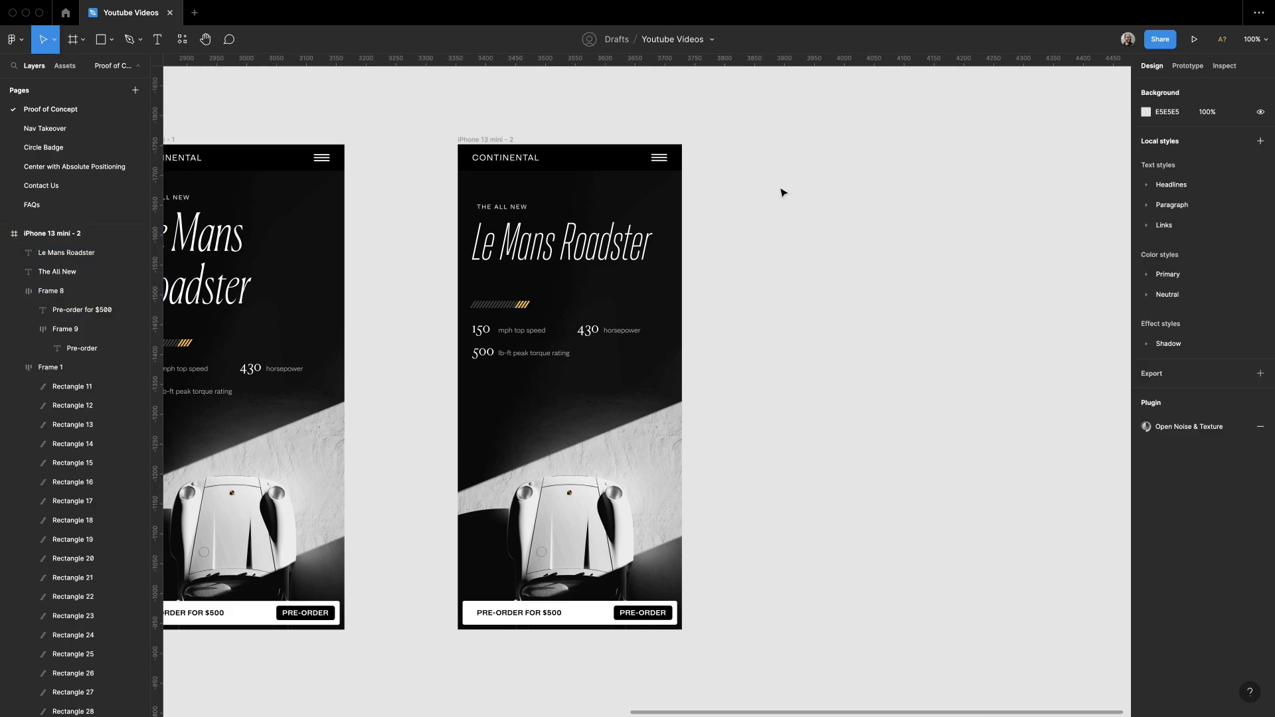
Step: Rename both mobile frames "Le Mans Roadster" and duplicate the single-line headline variant beside them
scroll(780, 192, left, 3)
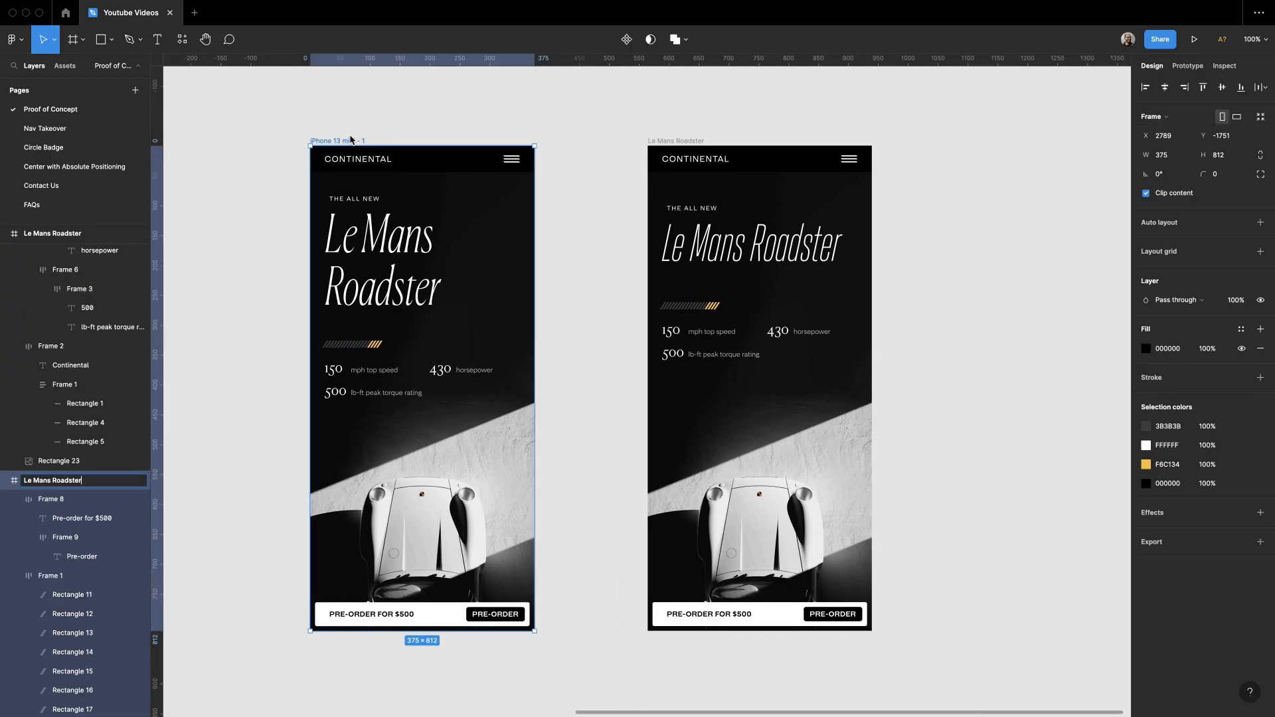
click(899, 279)
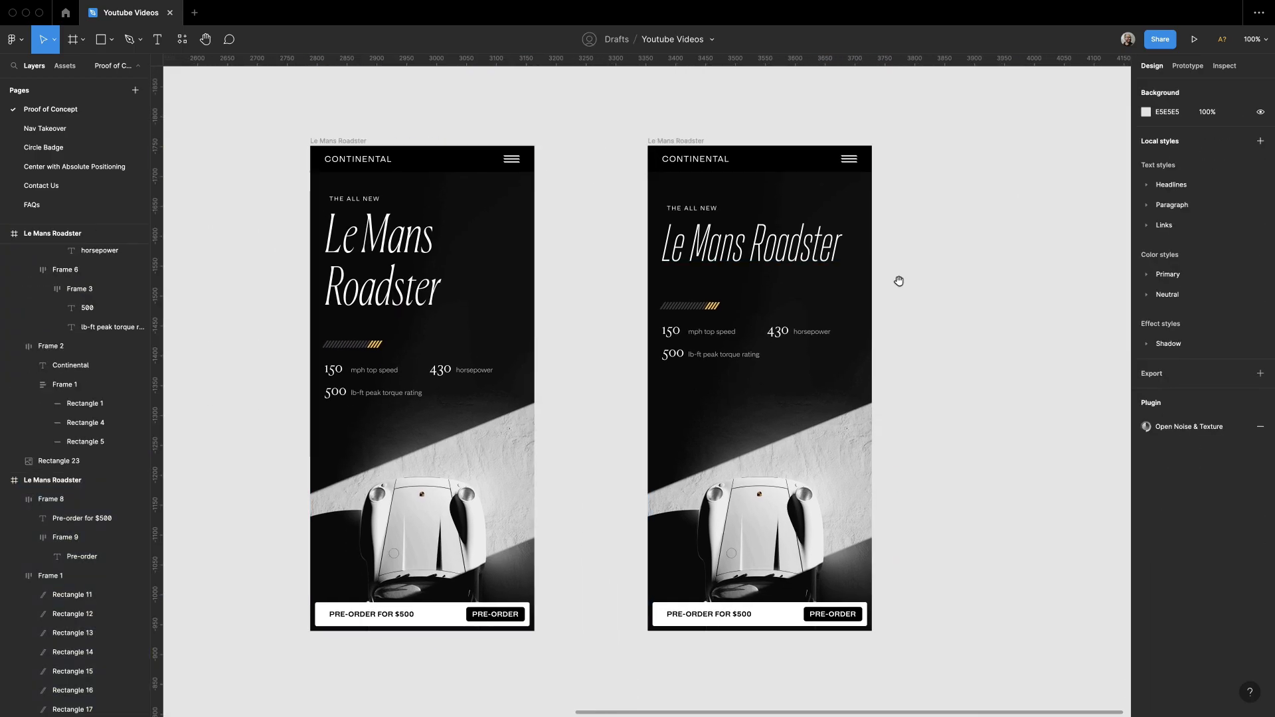
scroll(899, 279, right, 5)
alt+drag(400, 162, 522, 173)
click(871, 162)
Step: Draw a 14 × 14 square in the dark wall area above the car in the duplicated frame
scroll(634, 488, up, 10)
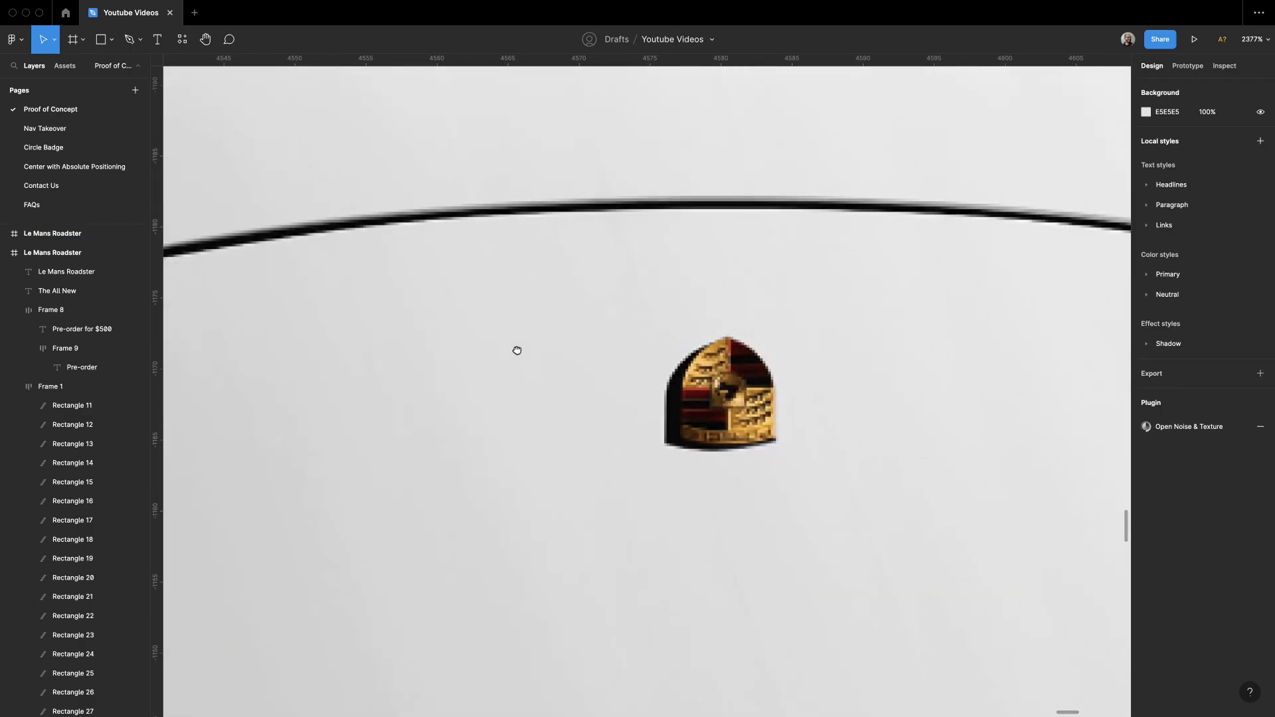
scroll(518, 352, down, 5)
scroll(662, 431, down, 5)
scroll(637, 346, up, 8)
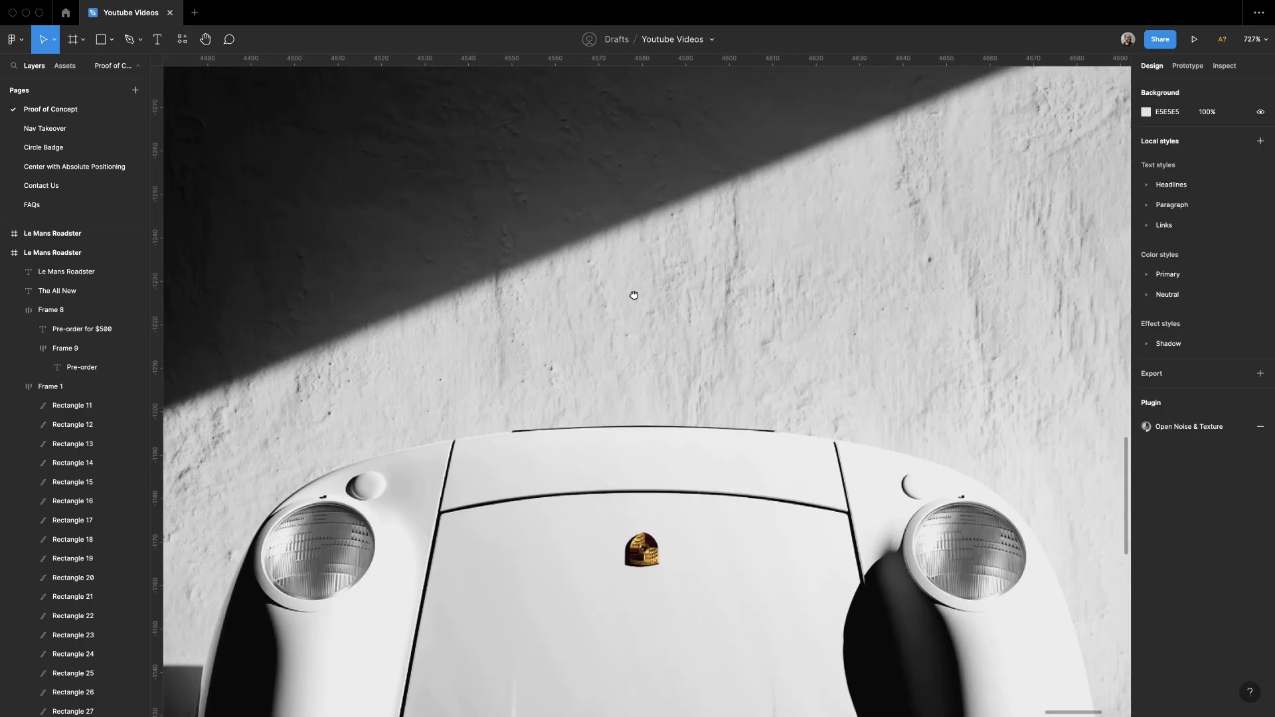
key(r)
mouse_move(527, 165)
mouse_down()
mouse_move(609, 247)
mouse_move(596, 234)
mouse_up()
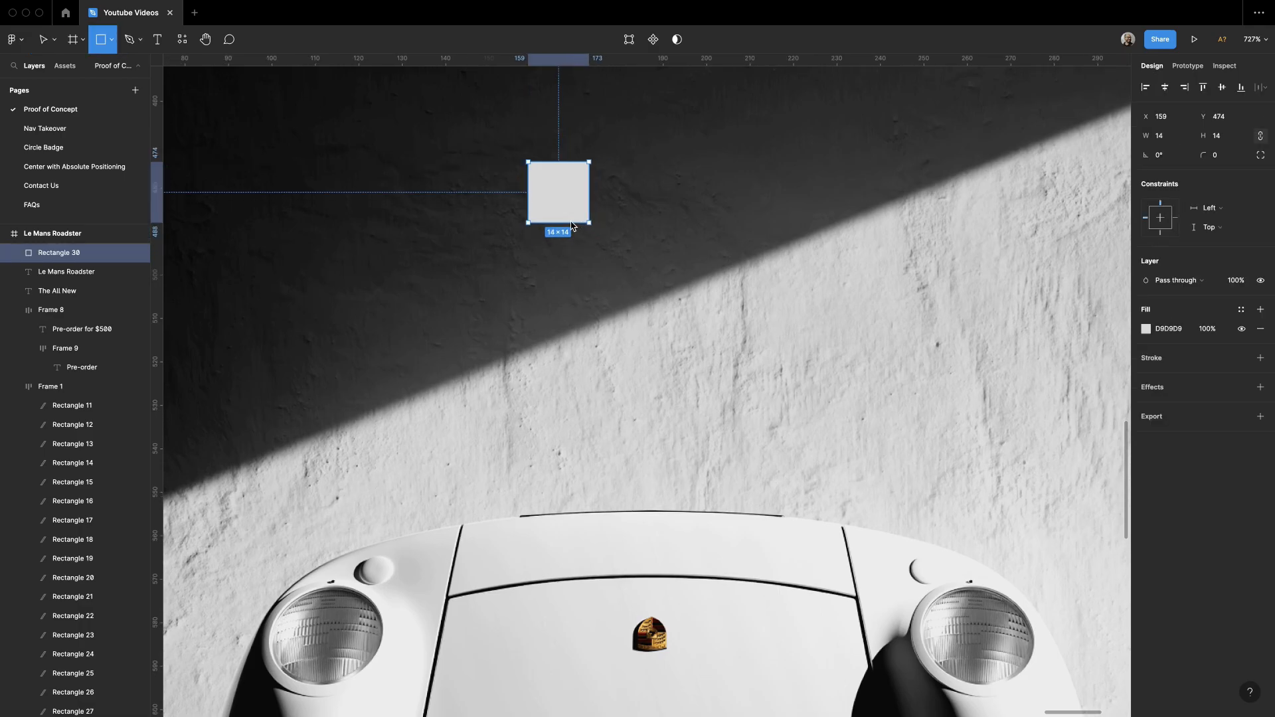
Step: Fill the square with the accent stripes' yellow F6C134 and enlarge it to 16 × 16
key(shift+0)
key(Escape)
click(599, 231)
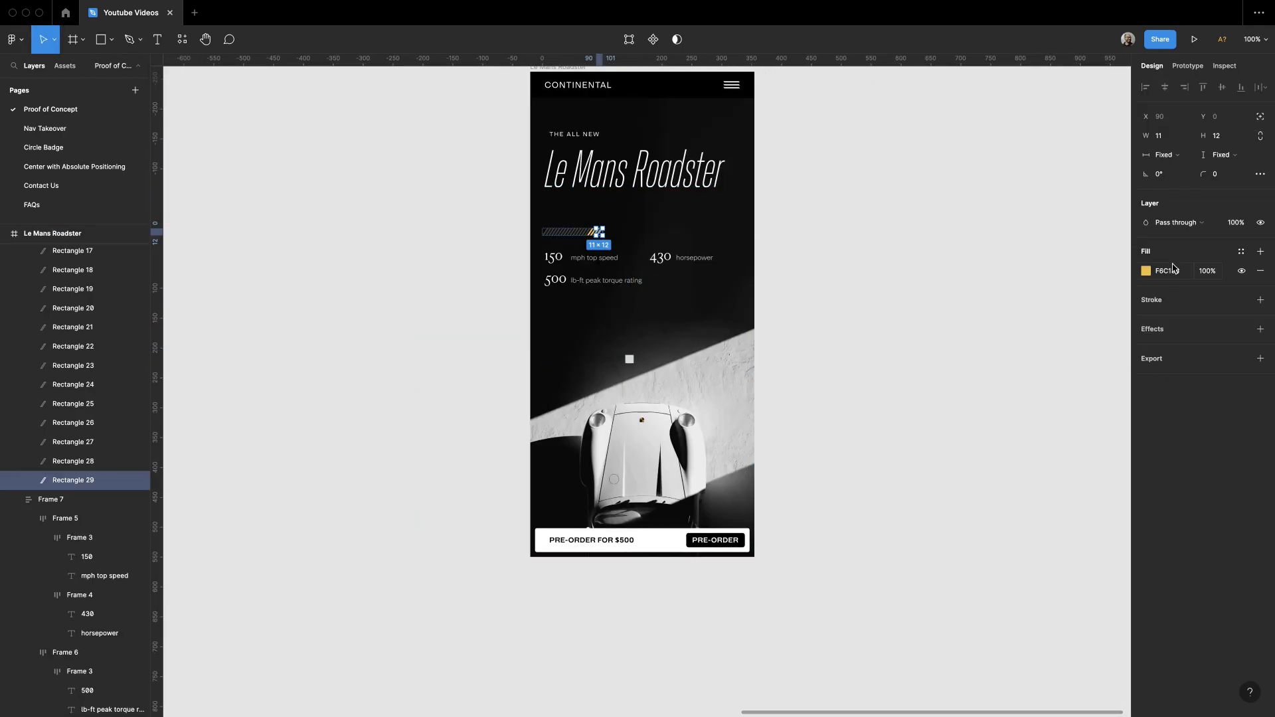
click(1041, 333)
scroll(637, 364, up, 10)
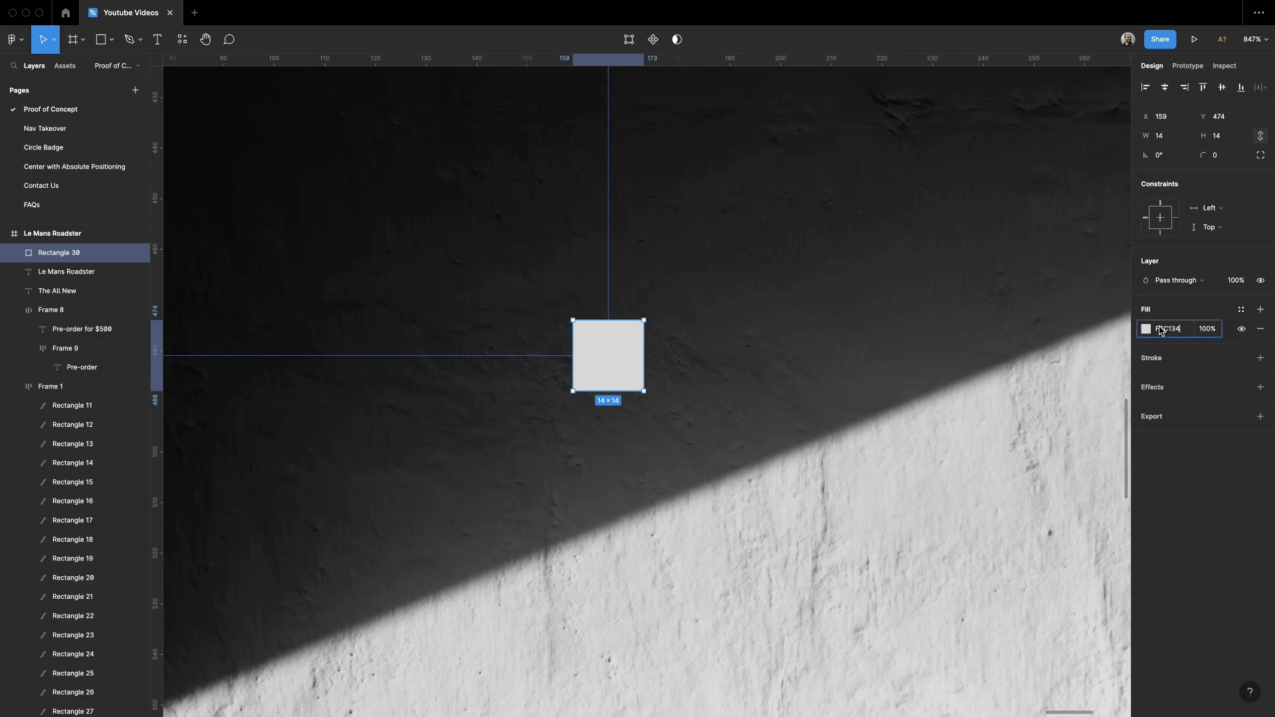
key(Return)
key(Up)
key(Up)
key(Escape)
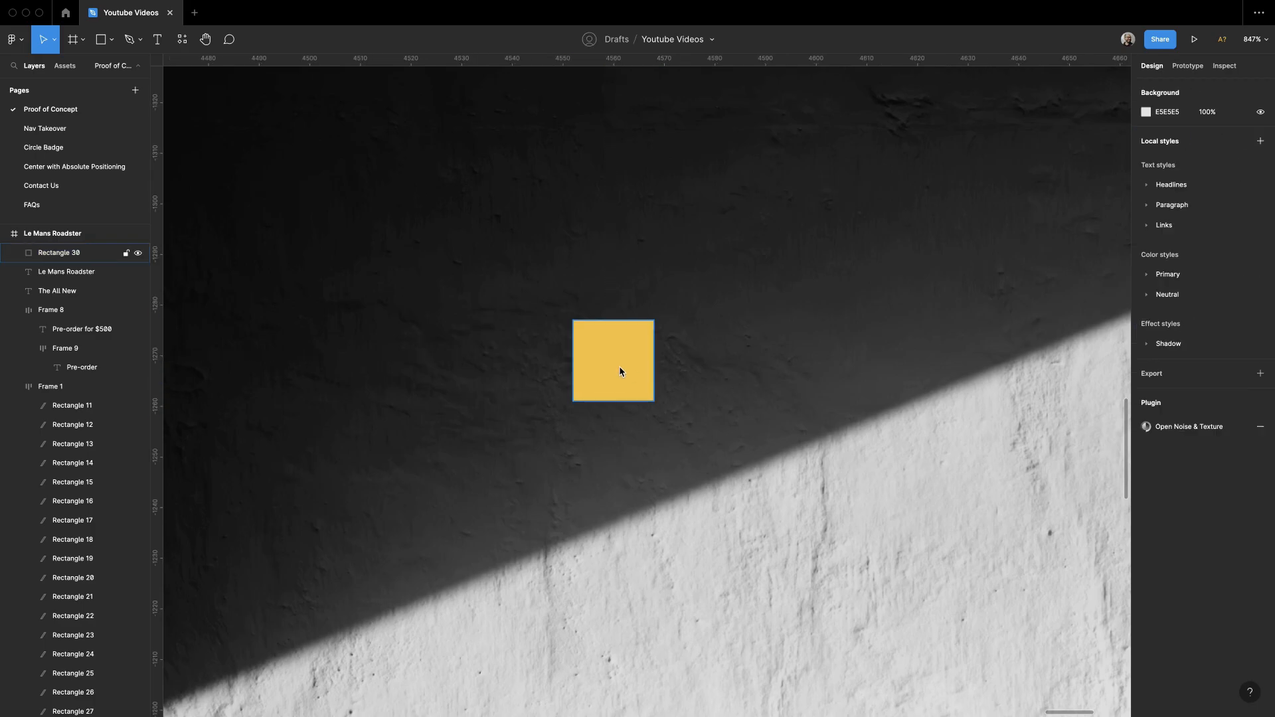
Step: Add midpoints to the square's top and bottom edges, raising the top into an arch at Y 472 and pulling the bottom into a point
double_click(619, 366)
click(613, 401)
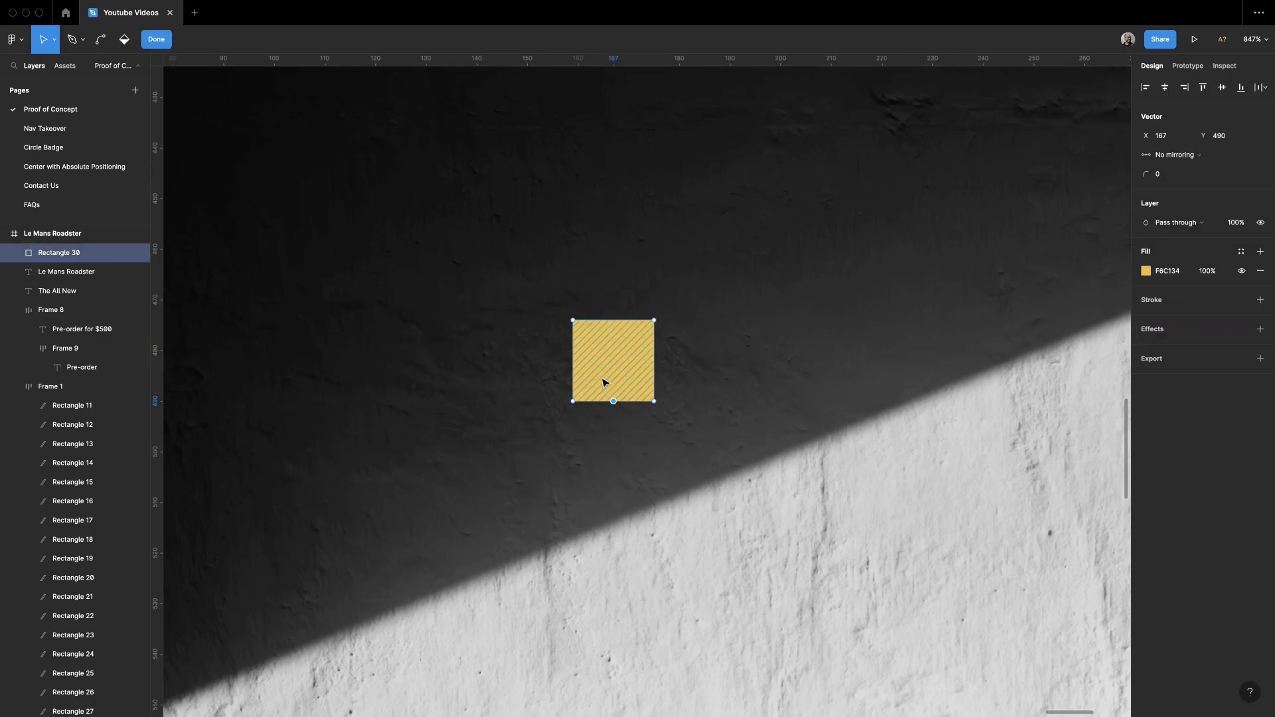
super+click(615, 319)
drag(614, 316, 615, 308)
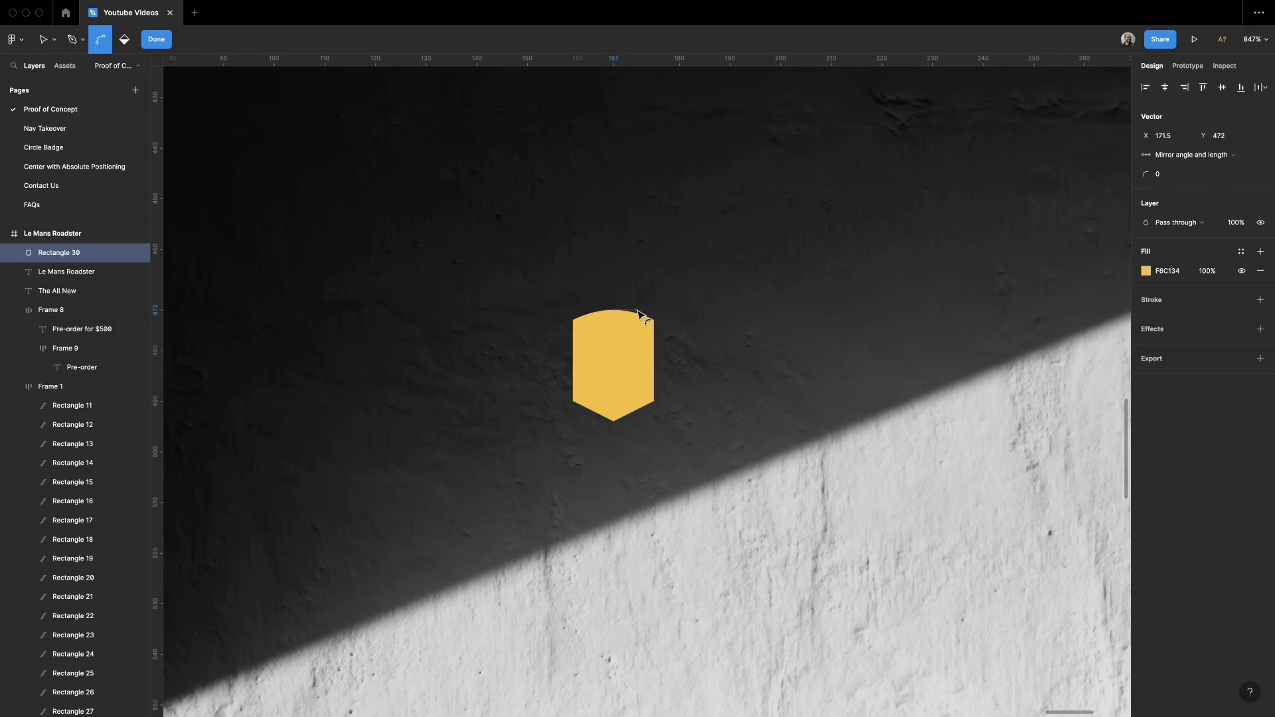
double_click(670, 438)
Step: Raise the shield's two lower side points to Y 482 and bend them into vertical curves flowing to the bottom tip
key(minus)
key(minus)
key(z)
drag(618, 471, 700, 530)
key(minus)
drag(624, 113, 660, 284)
scroll(660, 284, up, 5)
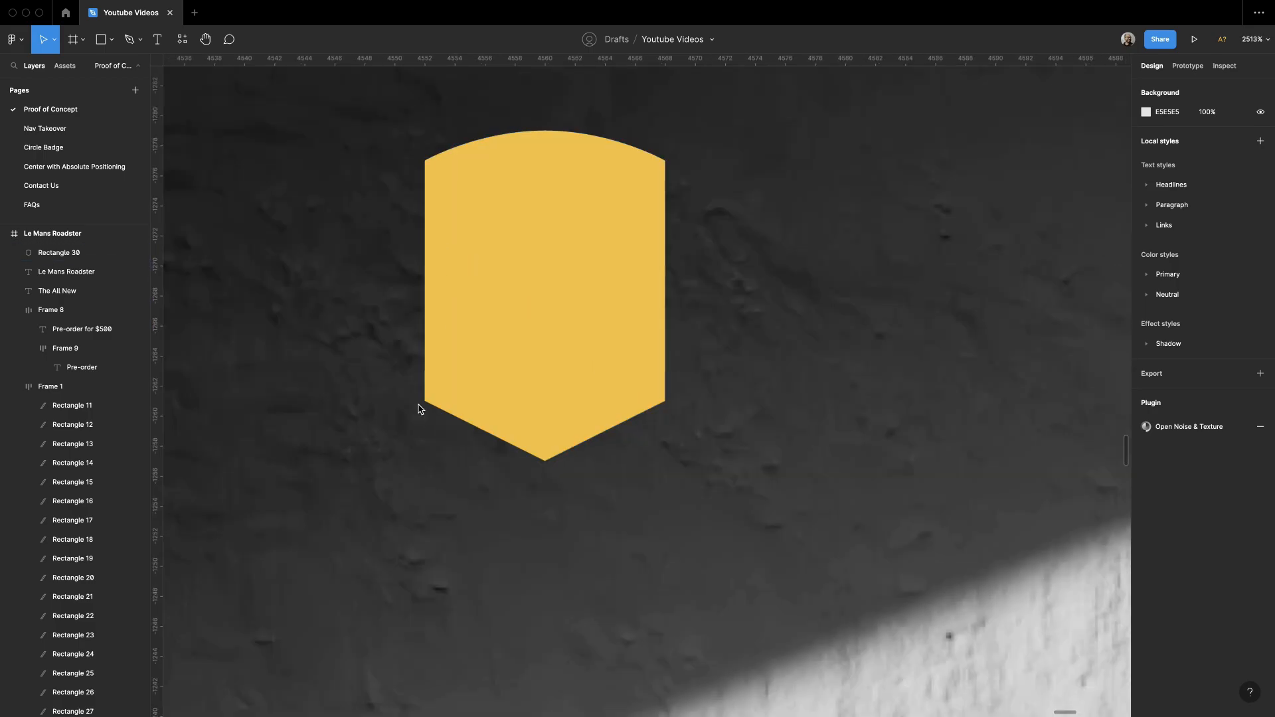
double_click(504, 396)
drag(380, 374, 728, 422)
key(shift+Up)
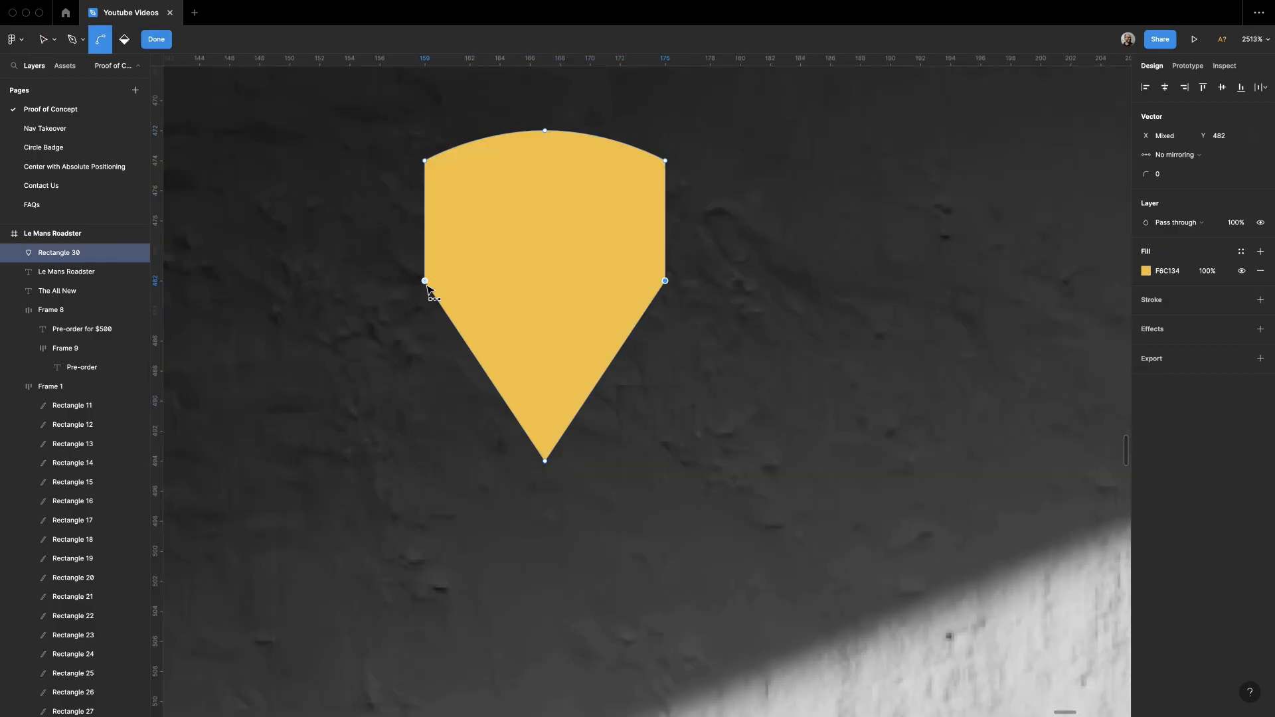
drag(427, 285, 427, 369)
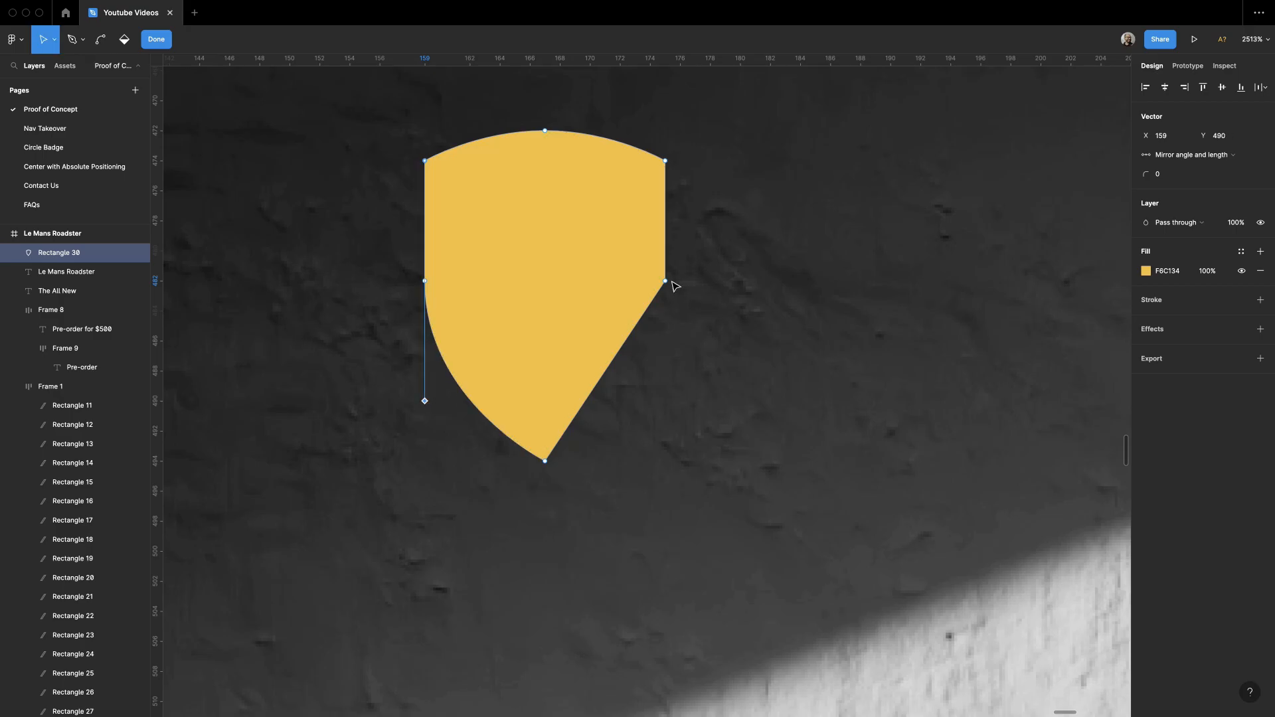
drag(665, 281, 665, 370)
double_click(731, 363)
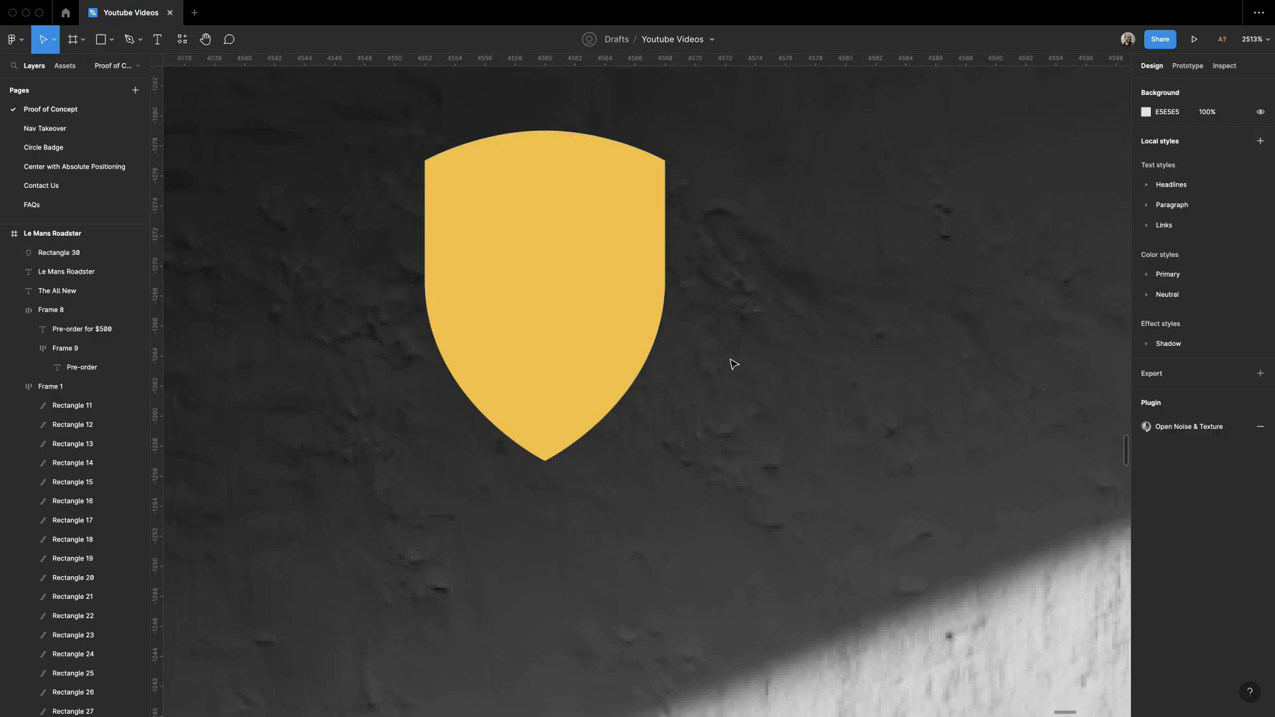
Step: Compare the yellow shield's shape with the crest on the car's hood
key(minus)
key(minus)
key(minus)
key(minus)
scroll(748, 365, down, 1)
key(z)
scroll(602, 350, up, 5)
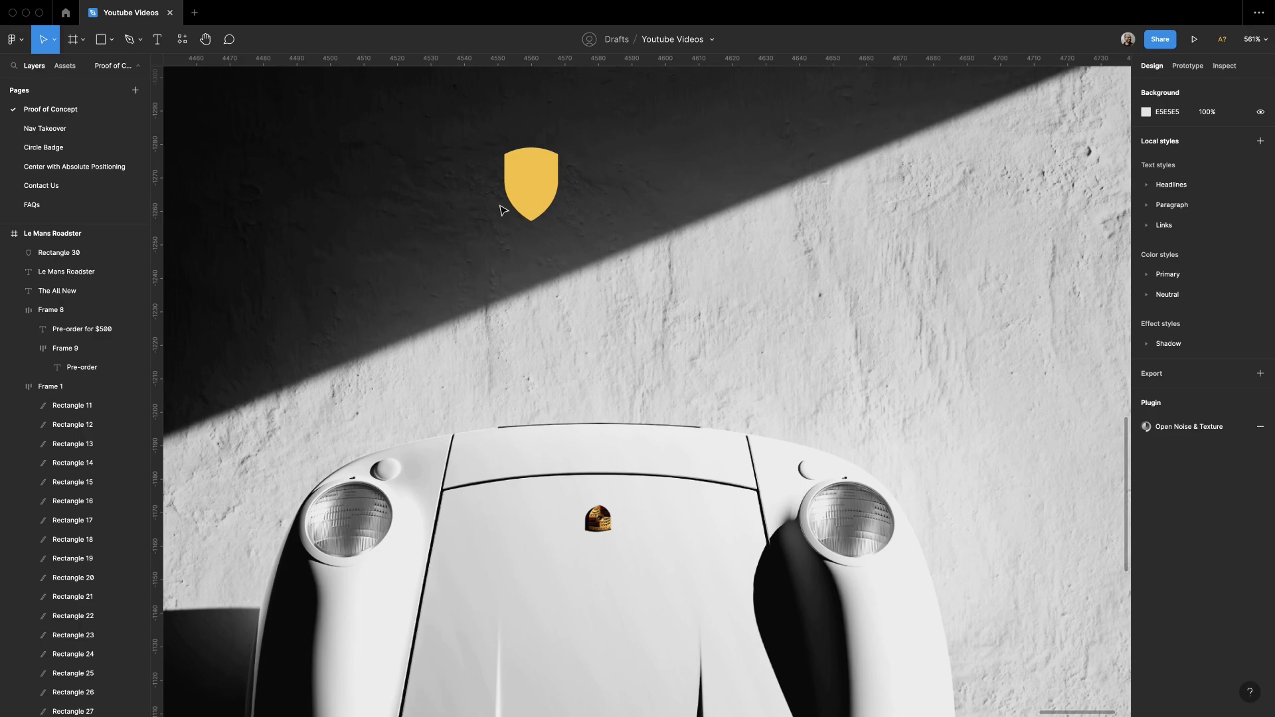
drag(561, 463, 651, 561)
key(minus)
key(minus)
key(minus)
key(minus)
scroll(651, 563, up, 2)
Step: Draw a circle in the middle of the shield and set its size to 4 × 4
key(z)
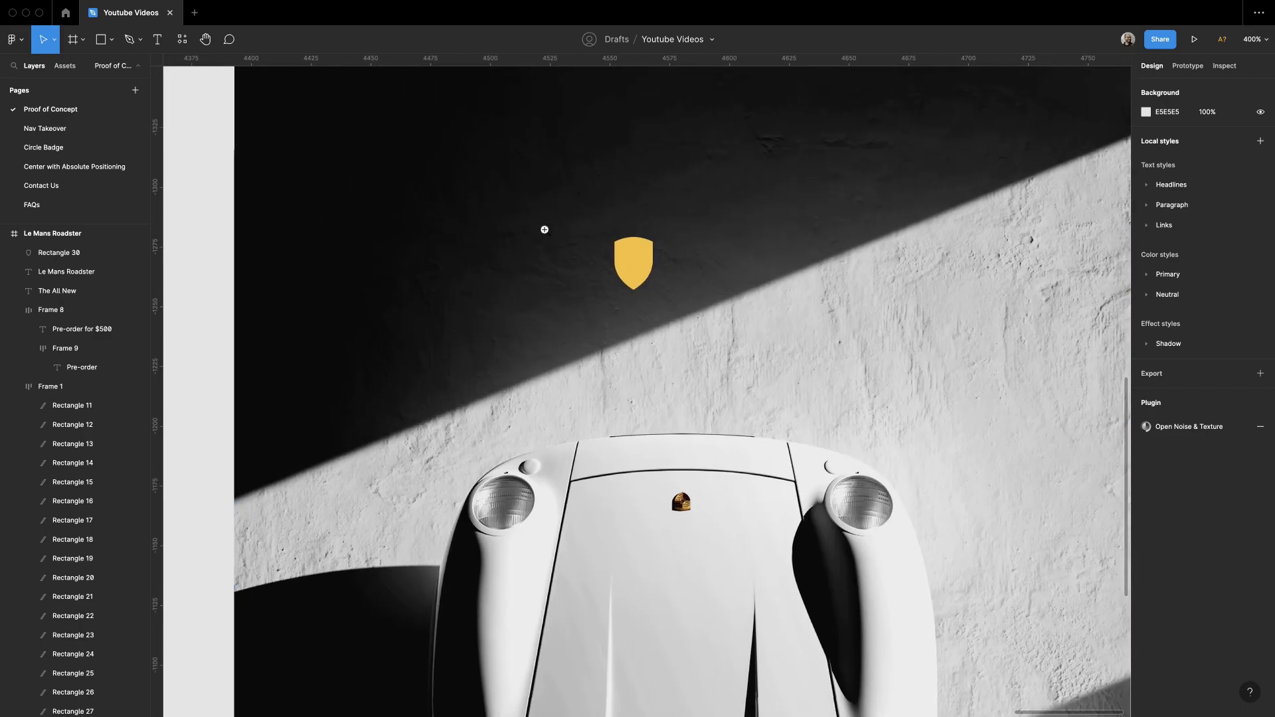
mouse_move(543, 219)
mouse_down()
mouse_move(714, 332)
mouse_move(705, 364)
mouse_move(663, 323)
mouse_up()
key(o)
click(654, 279)
scroll(650, 264, right, 1)
click(654, 325)
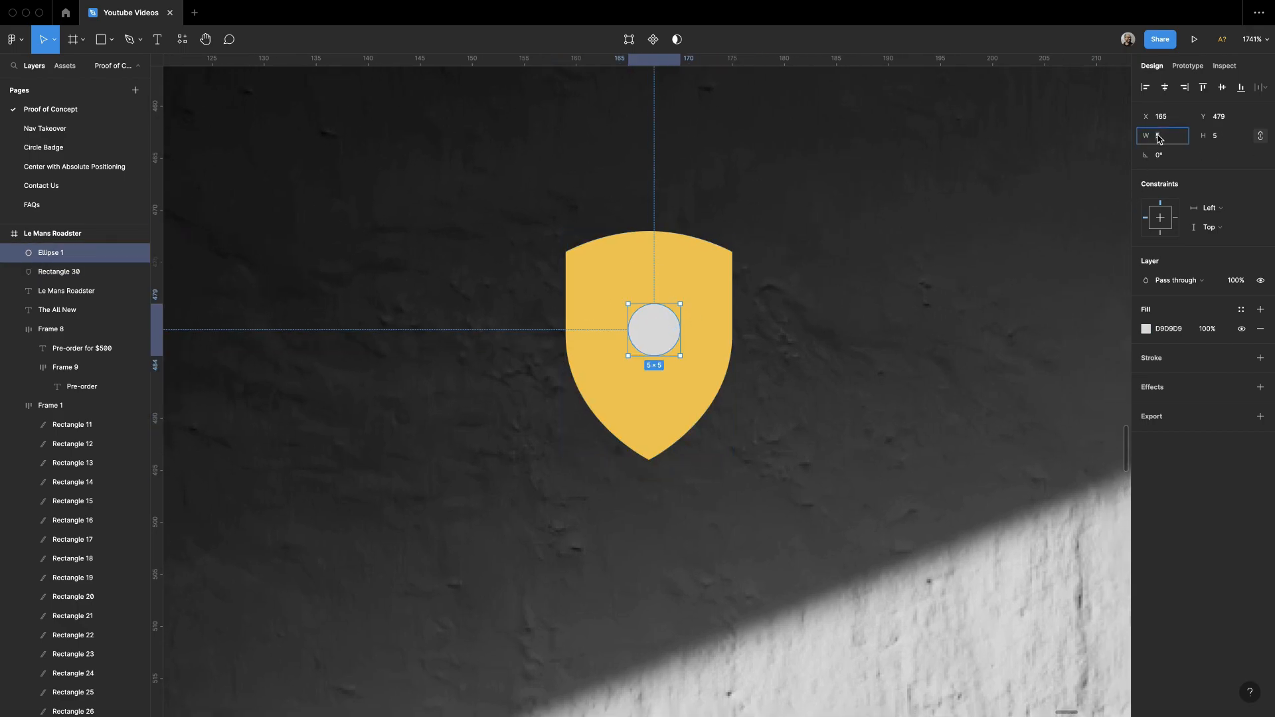
key(Down)
Step: Fill the circle with the dark red 4E060C sampled from the hood crest
key(super+minus)
key(super+minus)
click(1168, 328)
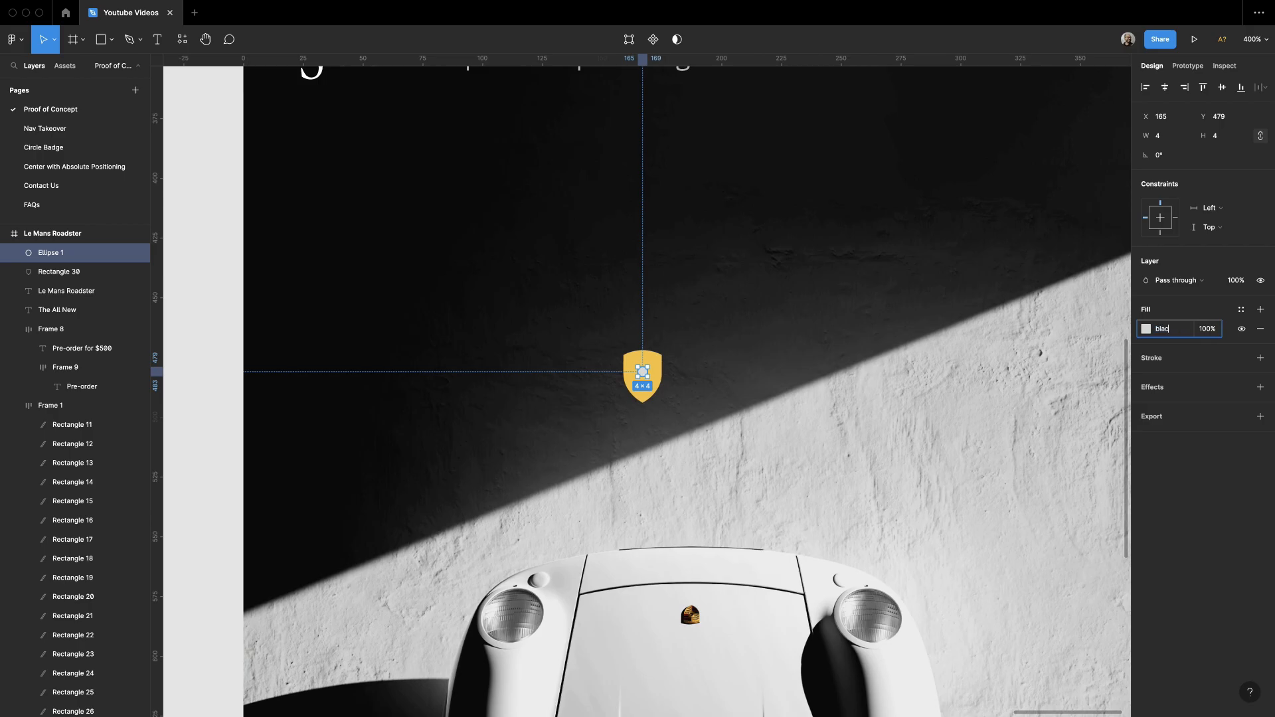
key(Escape)
scroll(696, 624, up, 5)
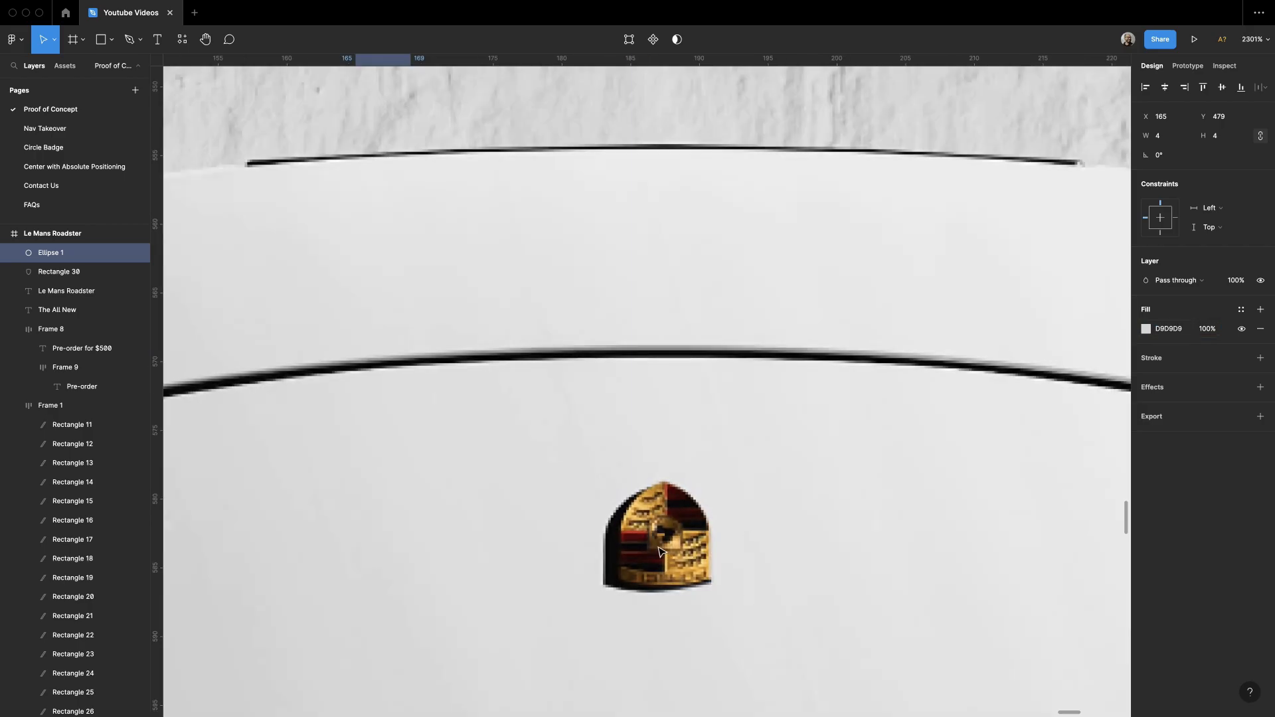
key(Escape)
scroll(654, 541, down, 5)
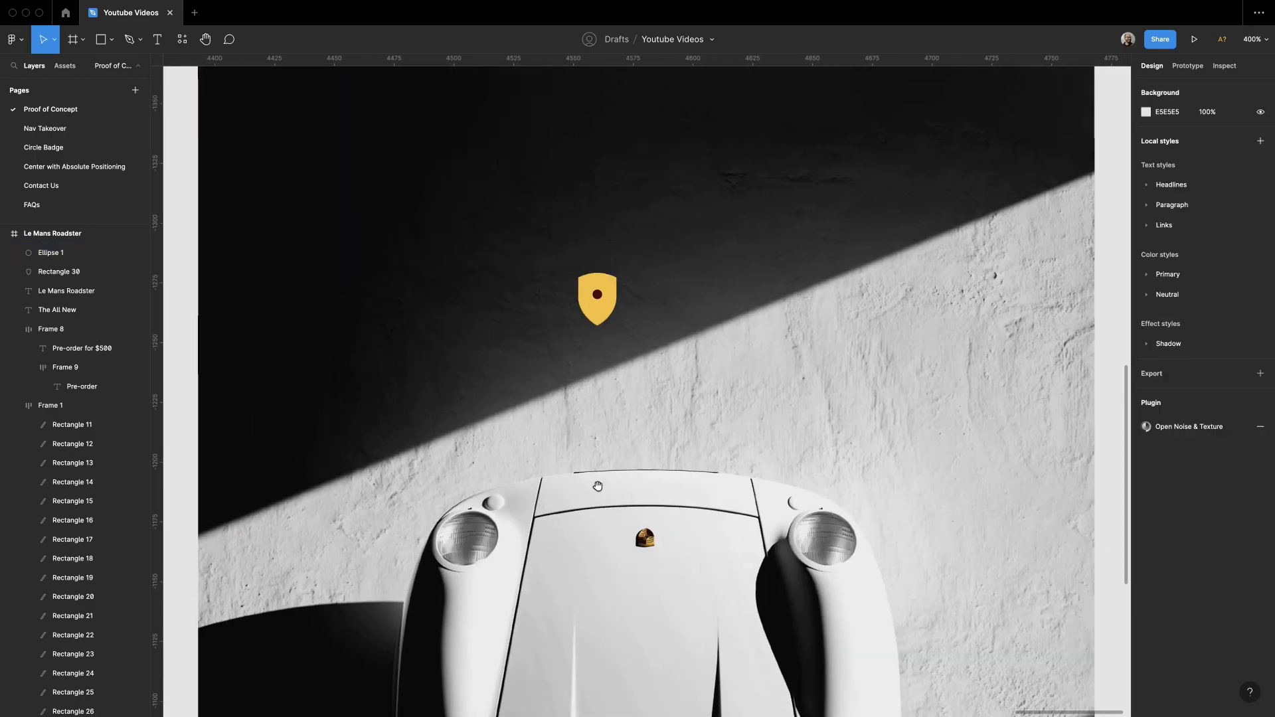
Step: Paste the Porsche crest image as a 142 × 80 reference and place it on the empty canvas beside the frame
drag(598, 486, 580, 498)
key(super+v)
key(super+minus)
key(super+minus)
key(super+minus)
drag(648, 391, 929, 431)
drag(935, 591, 737, 381)
key(super+z)
key(Escape)
drag(929, 429, 766, 393)
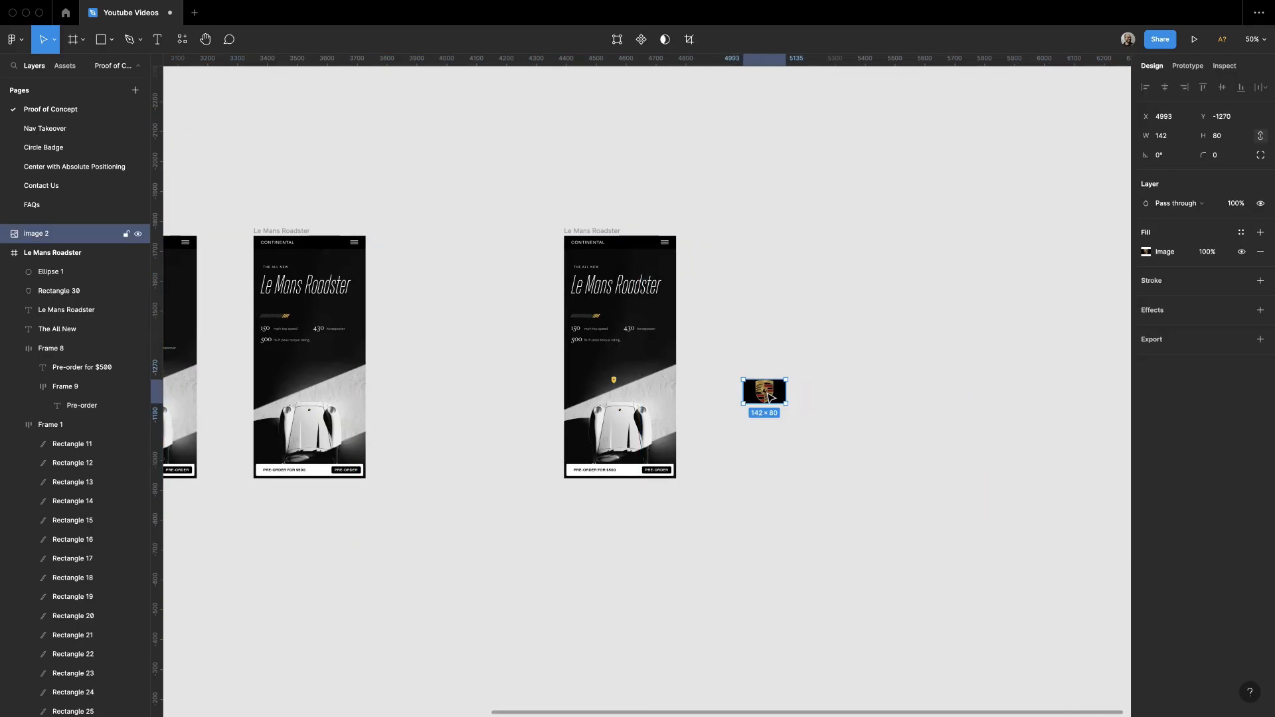
Step: Fill the shield's small circle with the red CF242A sampled from the Porsche crest image
scroll(639, 392, up, 5)
click(527, 352)
scroll(537, 361, right, 4)
scroll(863, 409, up, 6)
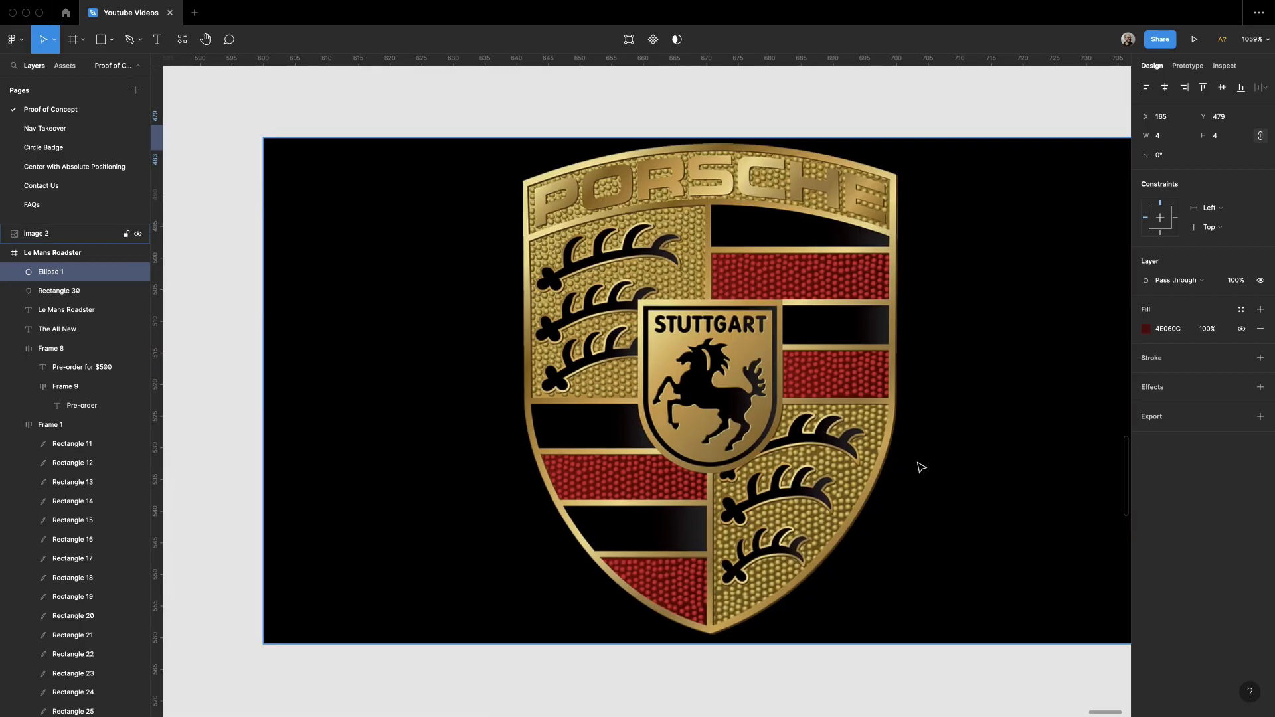
key(i)
click(782, 264)
Step: Delete the Porsche crest reference image from the canvas
key(shift+0)
drag(679, 266, 630, 382)
key(BackSpace)
scroll(814, 367, left, 3)
key(super+z)
key(BackSpace)
Step: Draw a 4 × 2 rectangle over the upper half of the red circle
scroll(639, 346, up, 6)
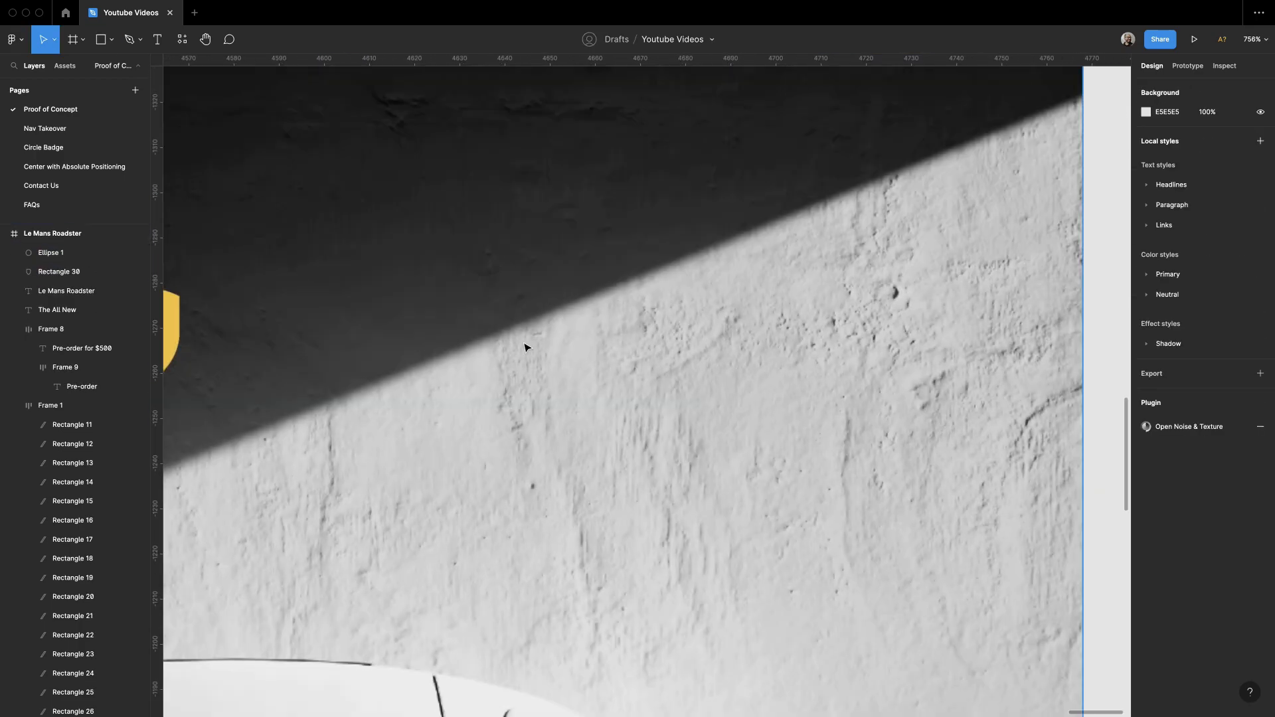
scroll(465, 332, left, 5)
scroll(623, 347, up, 5)
click(656, 350)
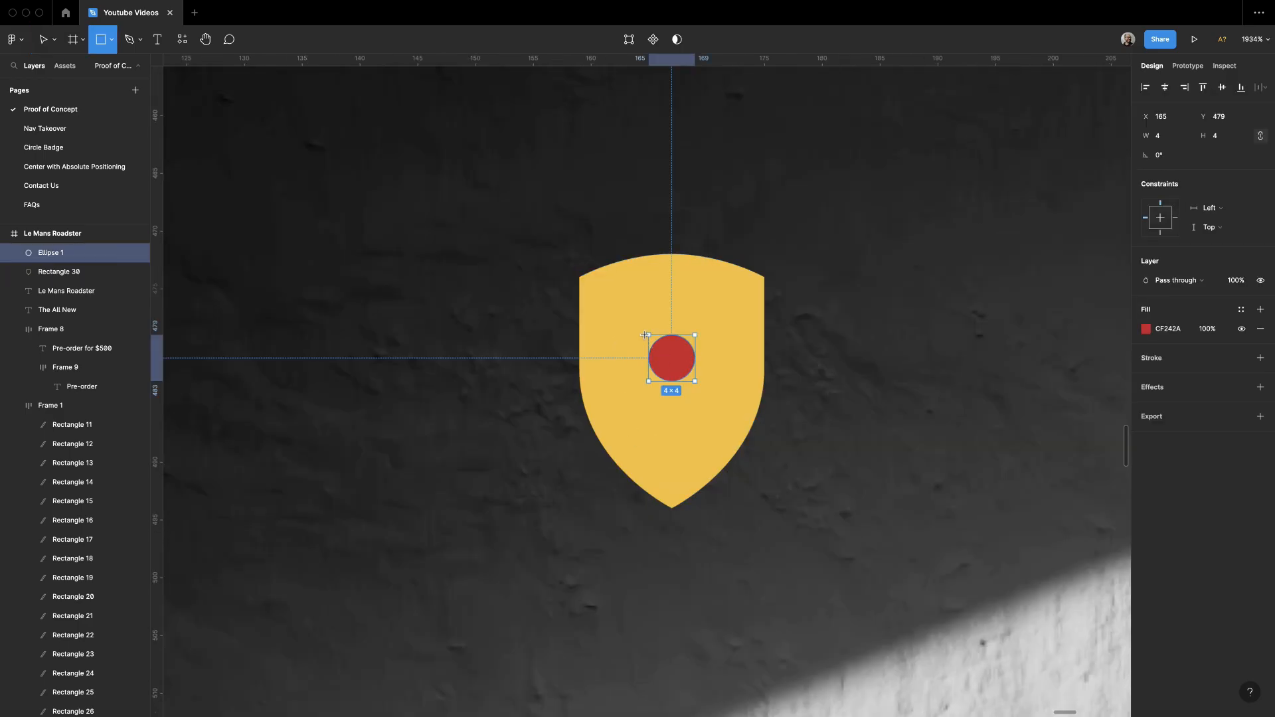
drag(649, 334, 695, 358)
Step: Copy the circle's red fill onto the small rectangle and extend the rectangle 1 px above the circle
click(677, 371)
key(super+alt+c)
click(679, 351)
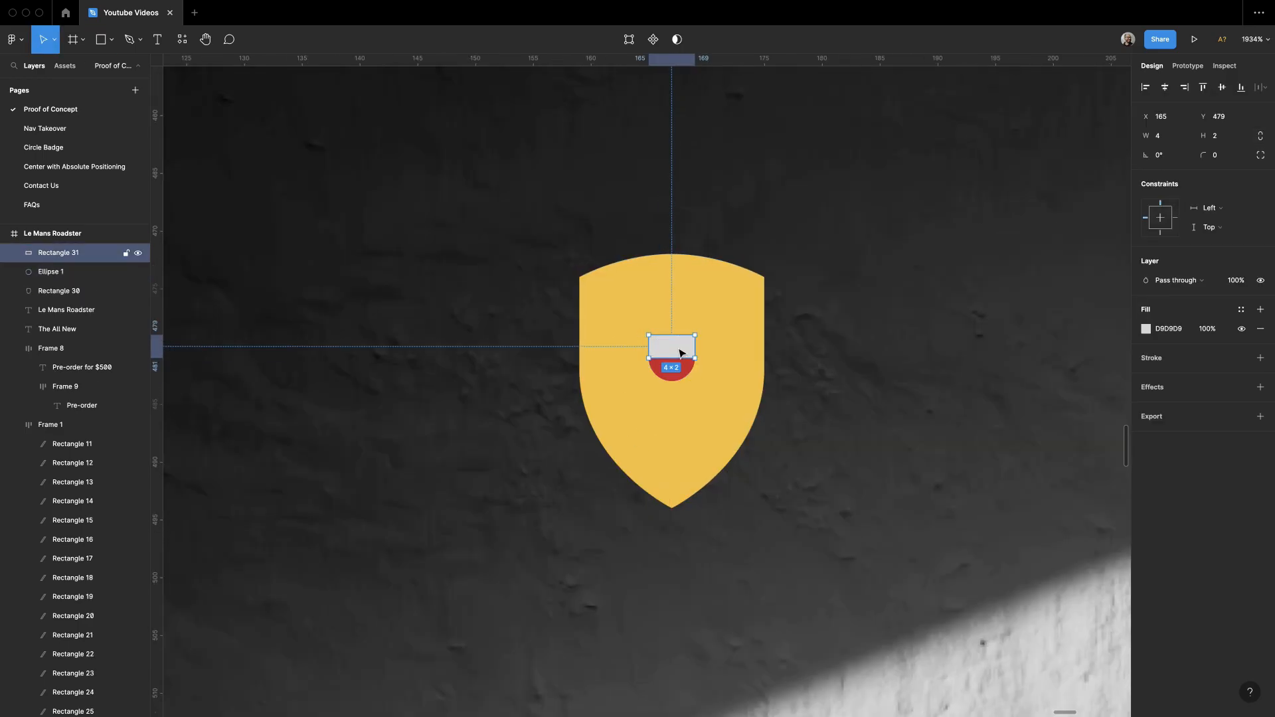
key(super+alt+v)
key(Escape)
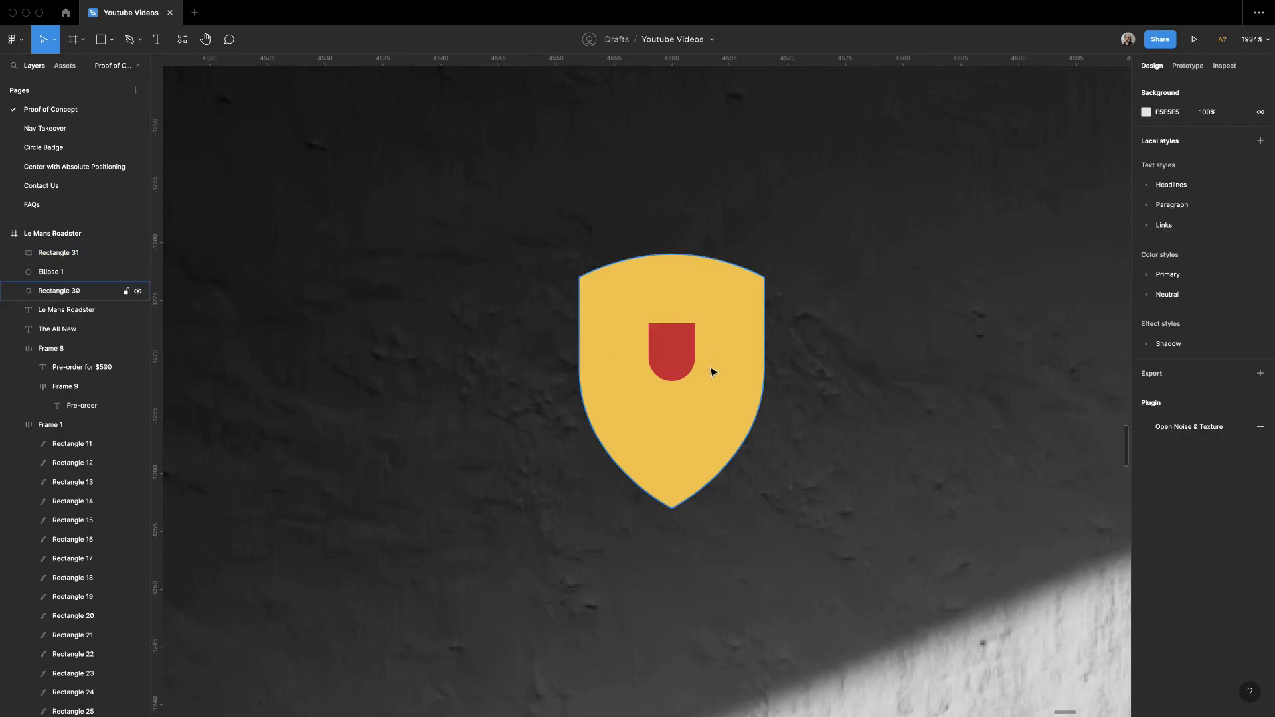
Step: Group the red circle and rectangle into one inner badge and place it at Y 479 within the shield
click(684, 372)
shift+click(690, 346)
key(super+g)
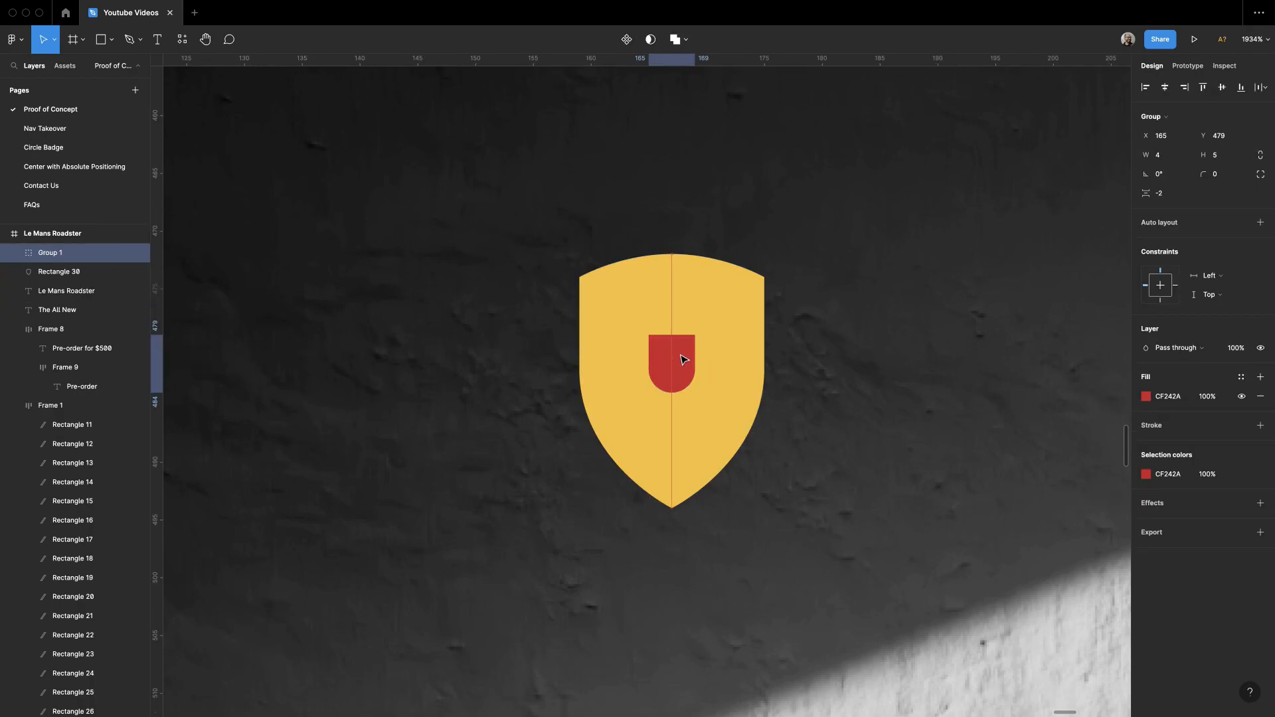
Step: Cover the shield's upper-right quarter with a 10 × 13 rectangle and duplicate it over the lower-left quarter
click(777, 341)
scroll(628, 247, right, 3)
key(r)
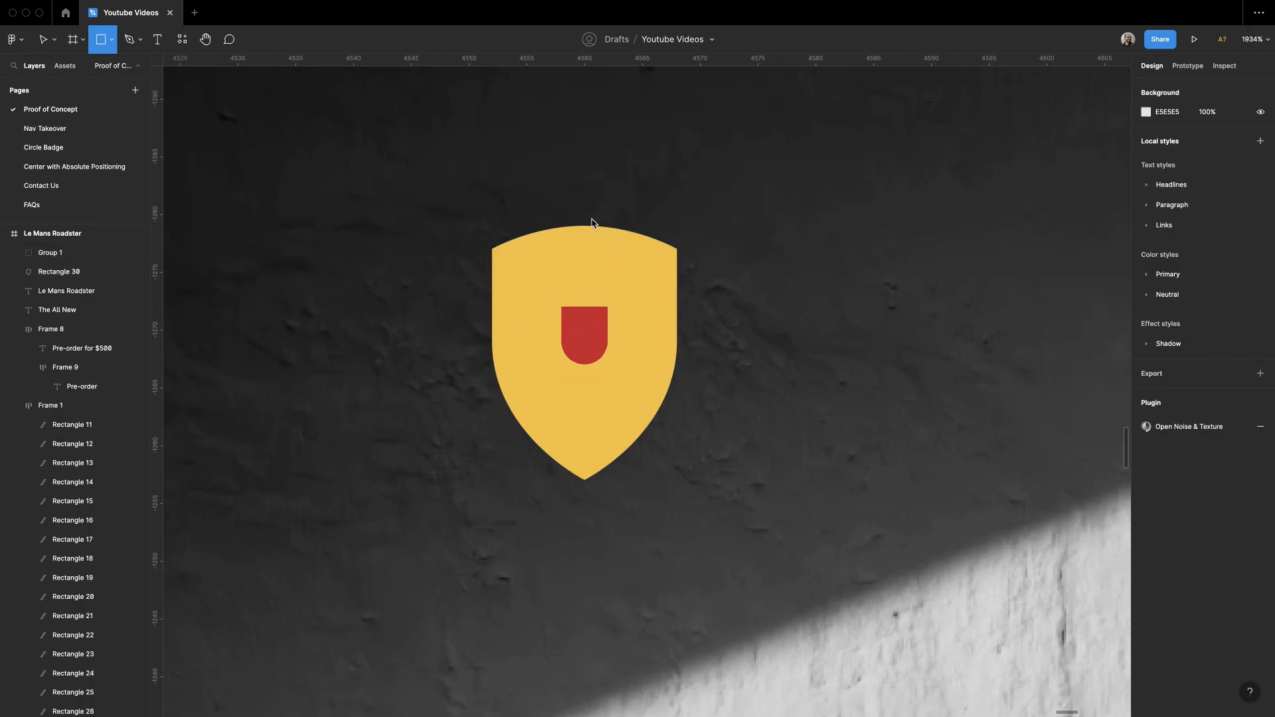
click(596, 272)
key(Delete)
key(r)
mouse_move(584, 191)
mouse_down()
mouse_move(680, 343)
mouse_move(701, 342)
mouse_up()
mouse_move(667, 271)
alt+mouse_down()
mouse_move(530, 410)
mouse_move(553, 420)
alt+mouse_up()
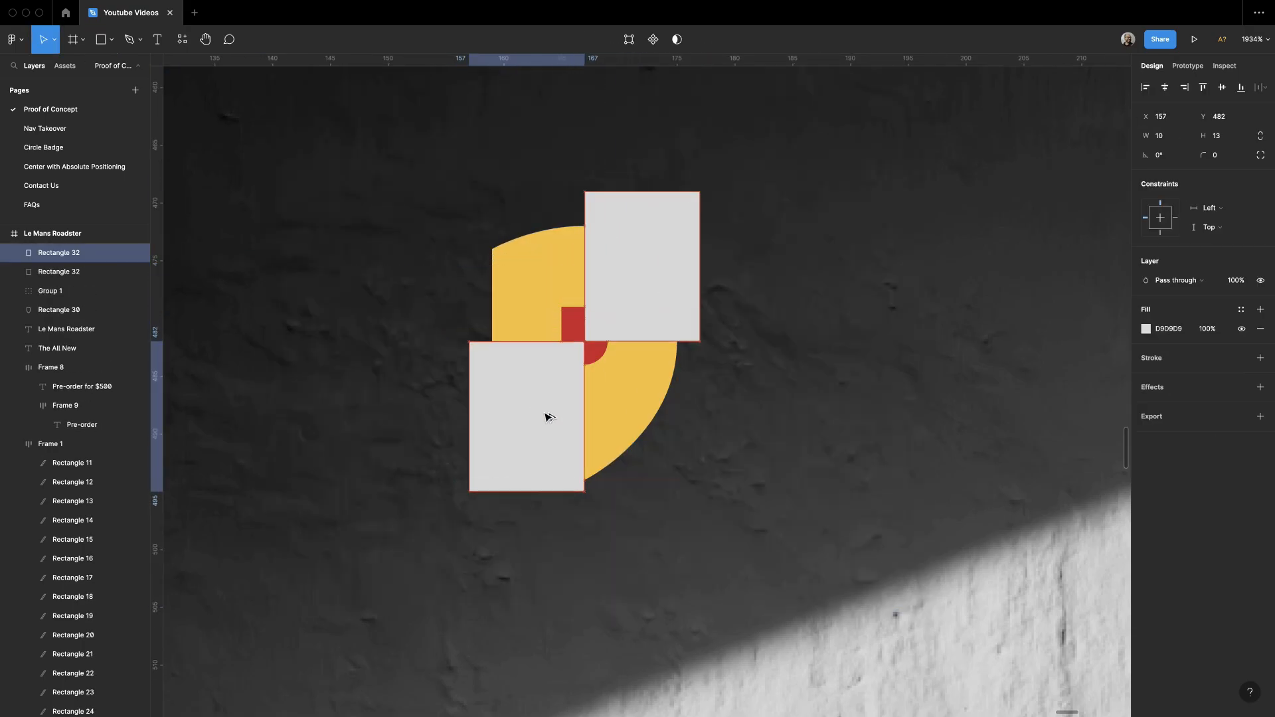
Step: Try outlining the grouped red badge with the shield's F6C134 yellow
click(571, 330)
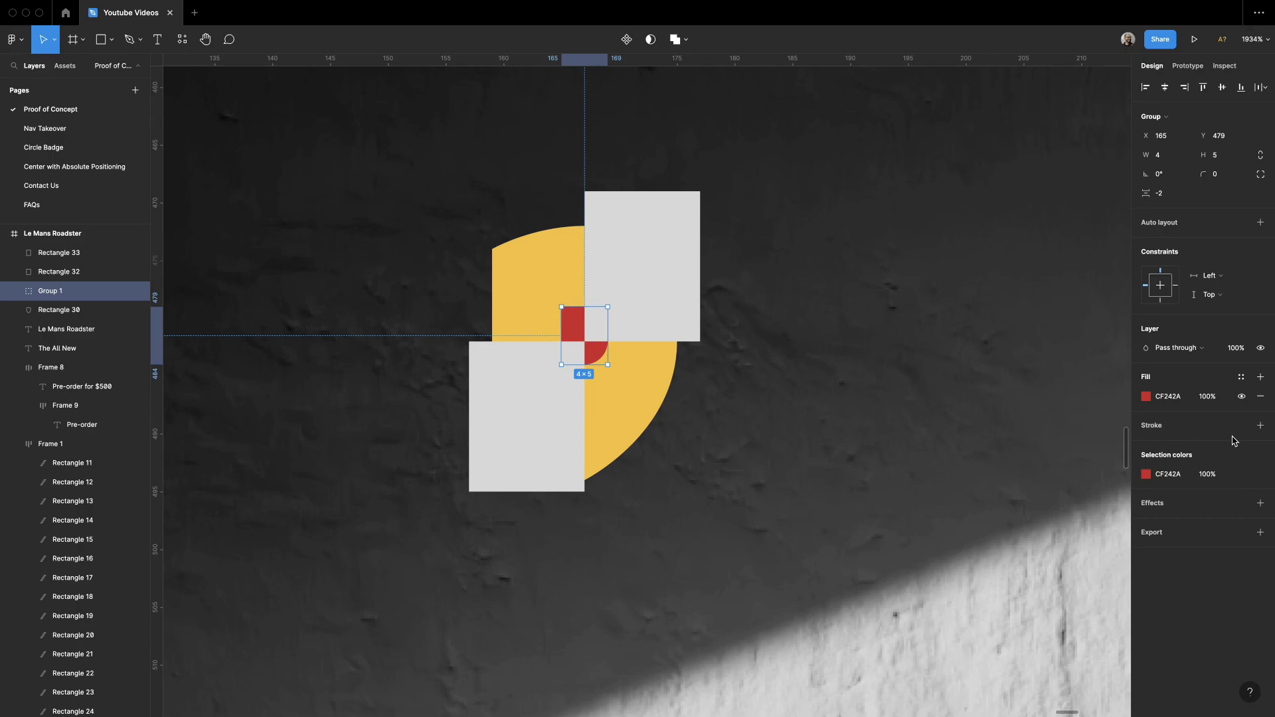
click(546, 296)
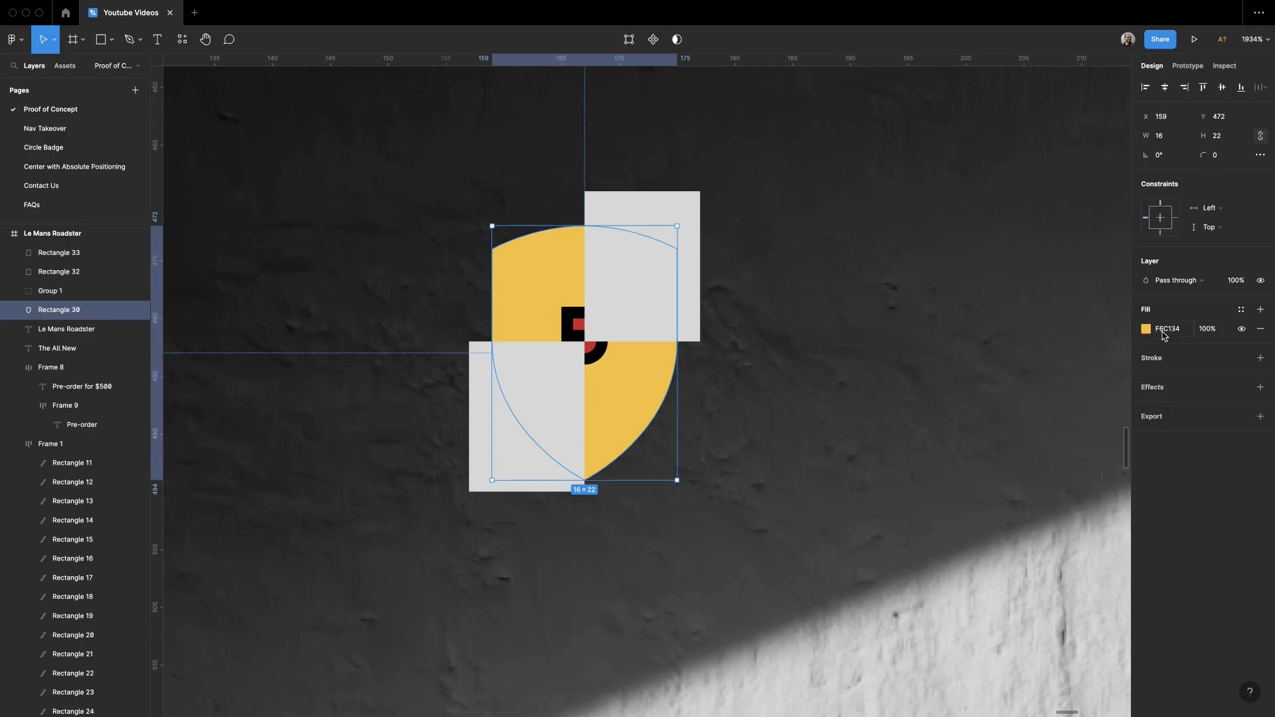
double_click(592, 321)
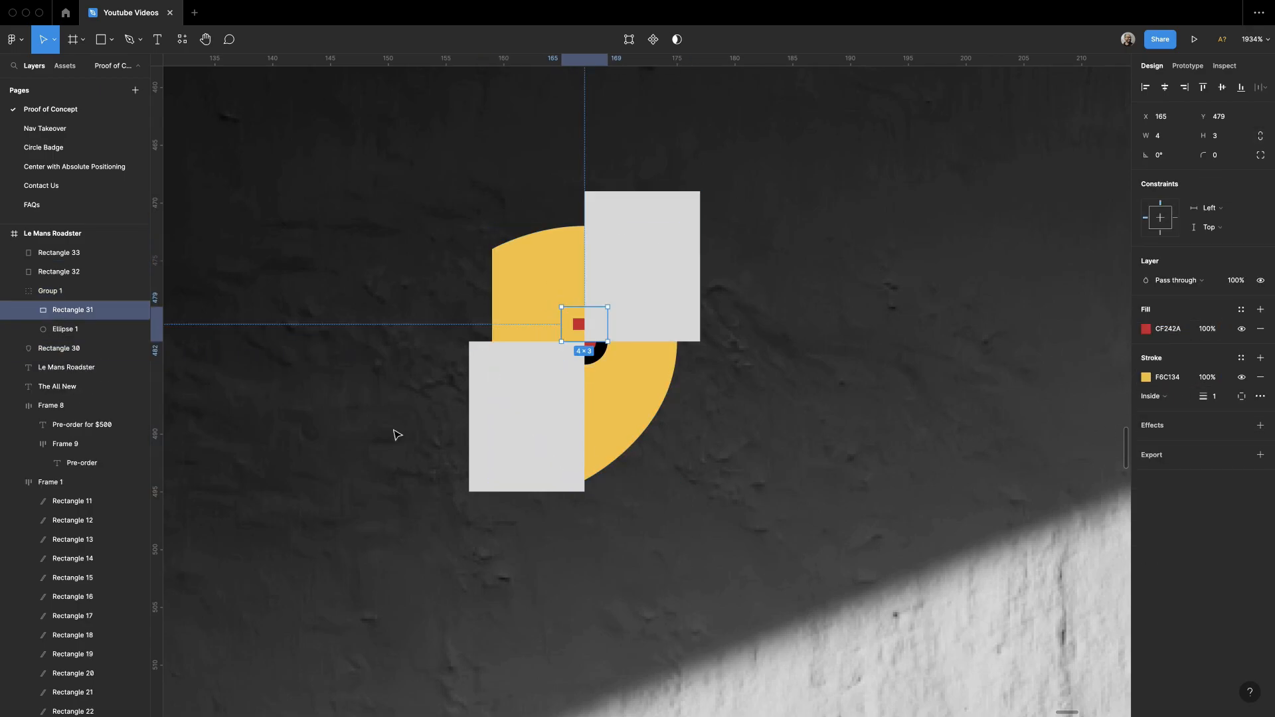
Step: Unite the badge's rectangle and circle into one shape at the front, outlined with a 1 px outside stroke in F6C134
key(super+a)
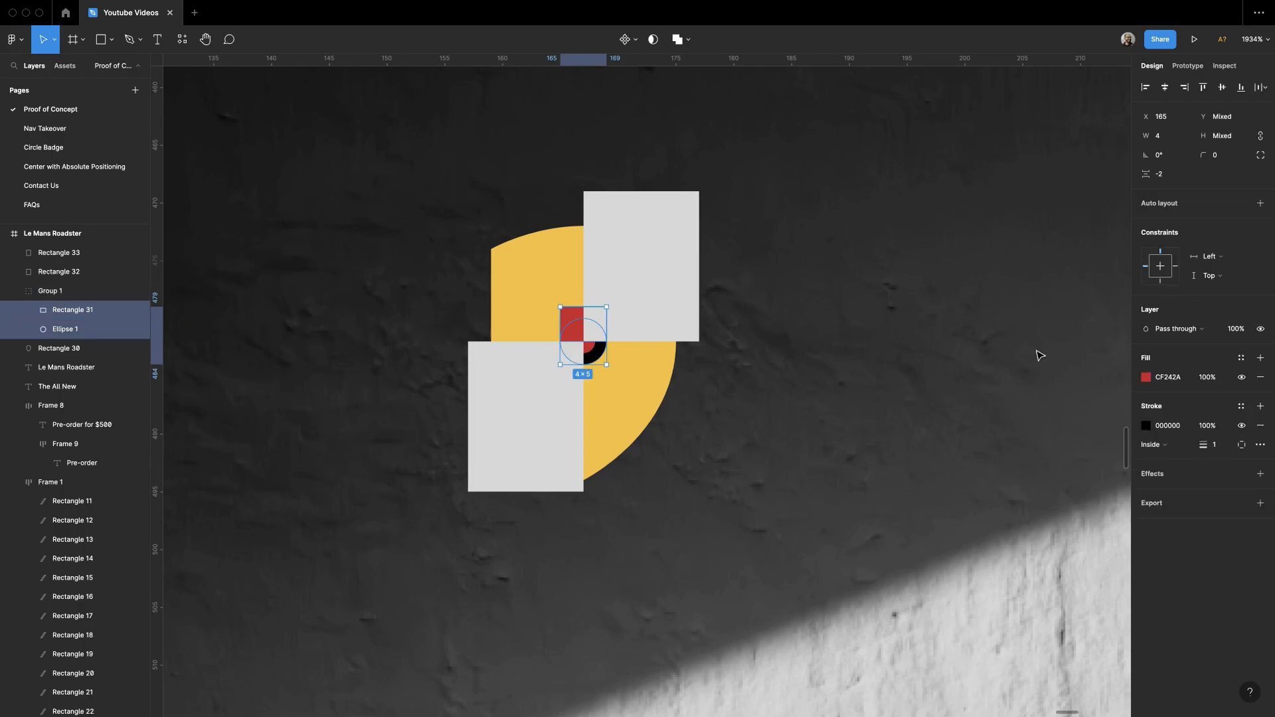
click(675, 41)
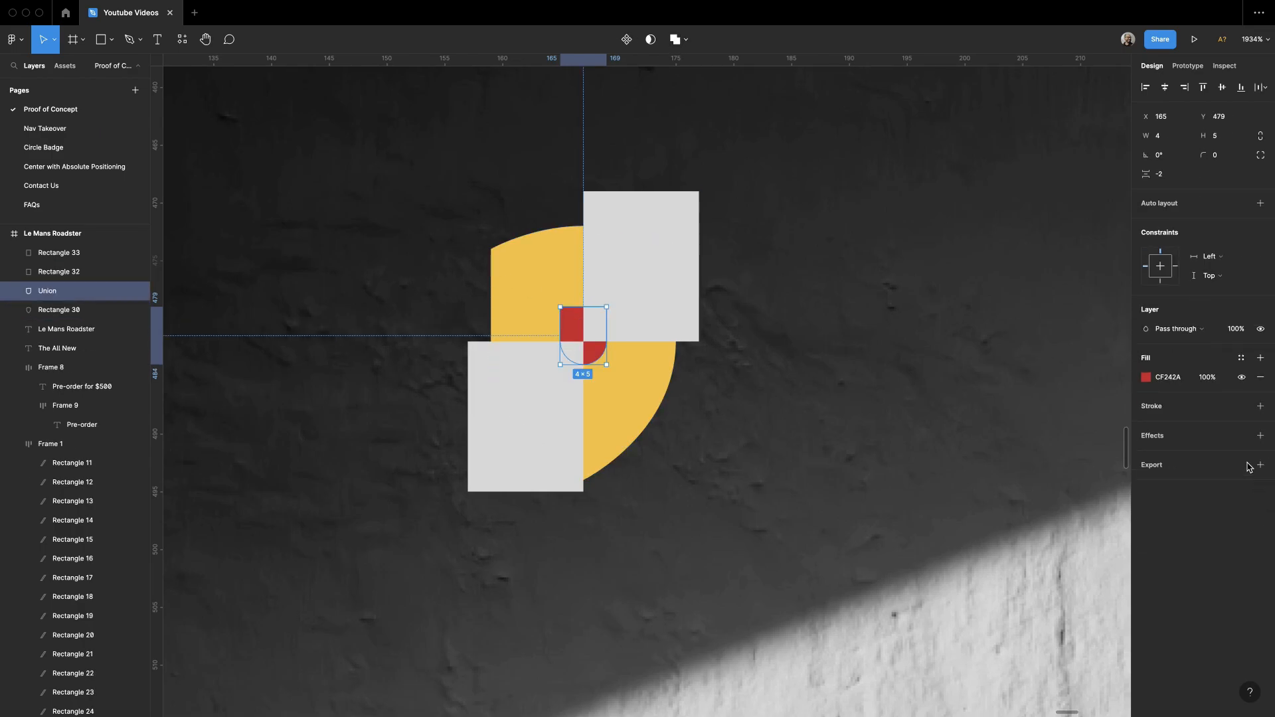
click(1154, 444)
click(1173, 460)
key(super+alt+])
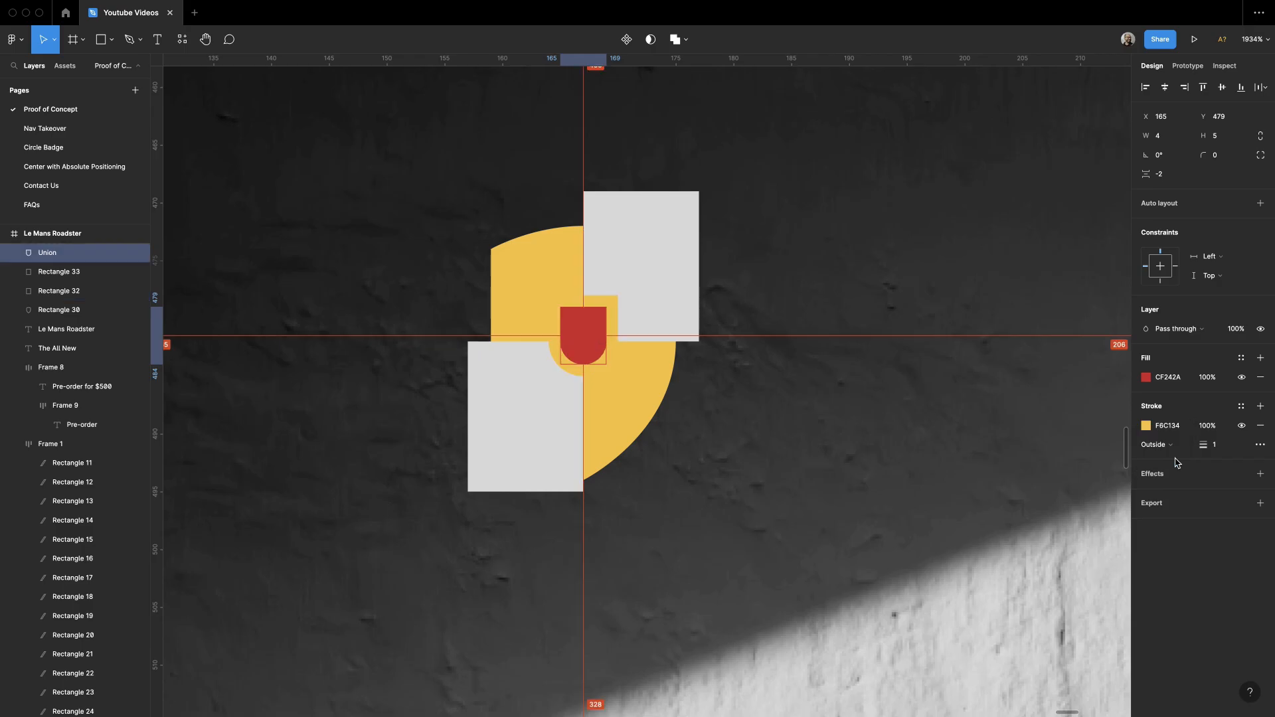
Step: Duplicate the yellow shield and use the copy to mask the two grey quarter rectangles
click(550, 282)
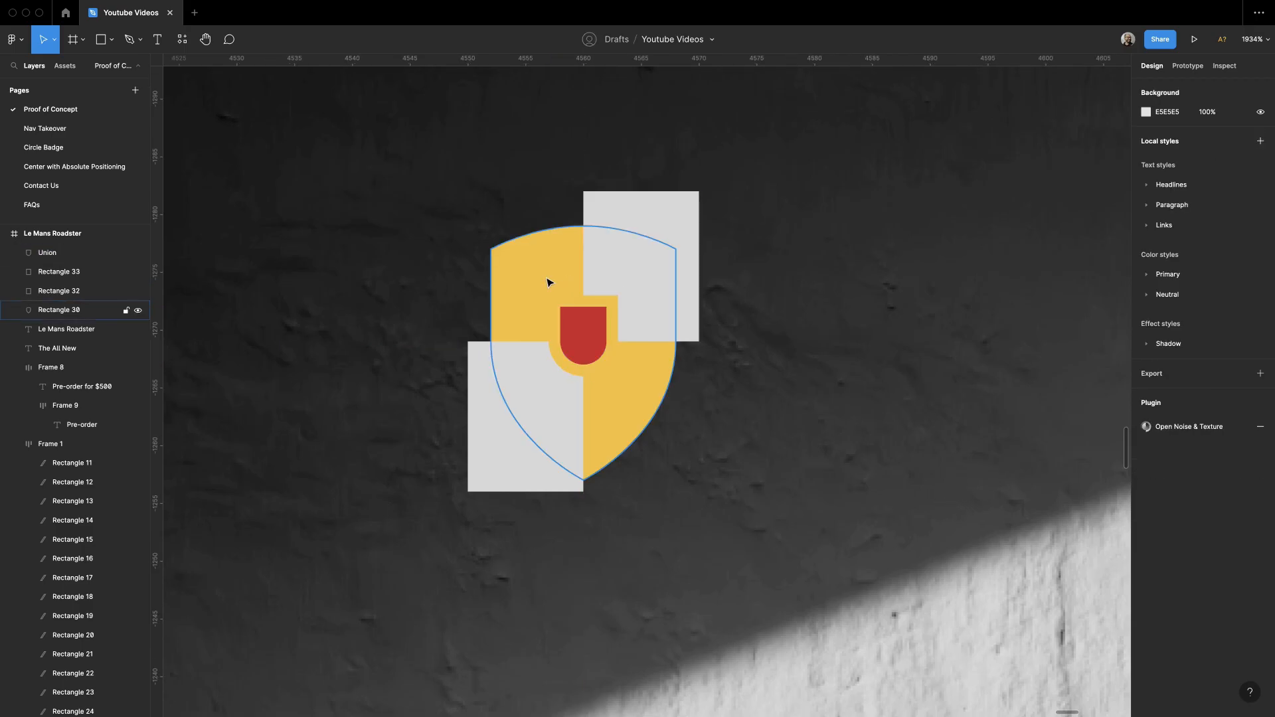
key(super+d)
shift+click(658, 214)
shift+click(479, 442)
click(650, 40)
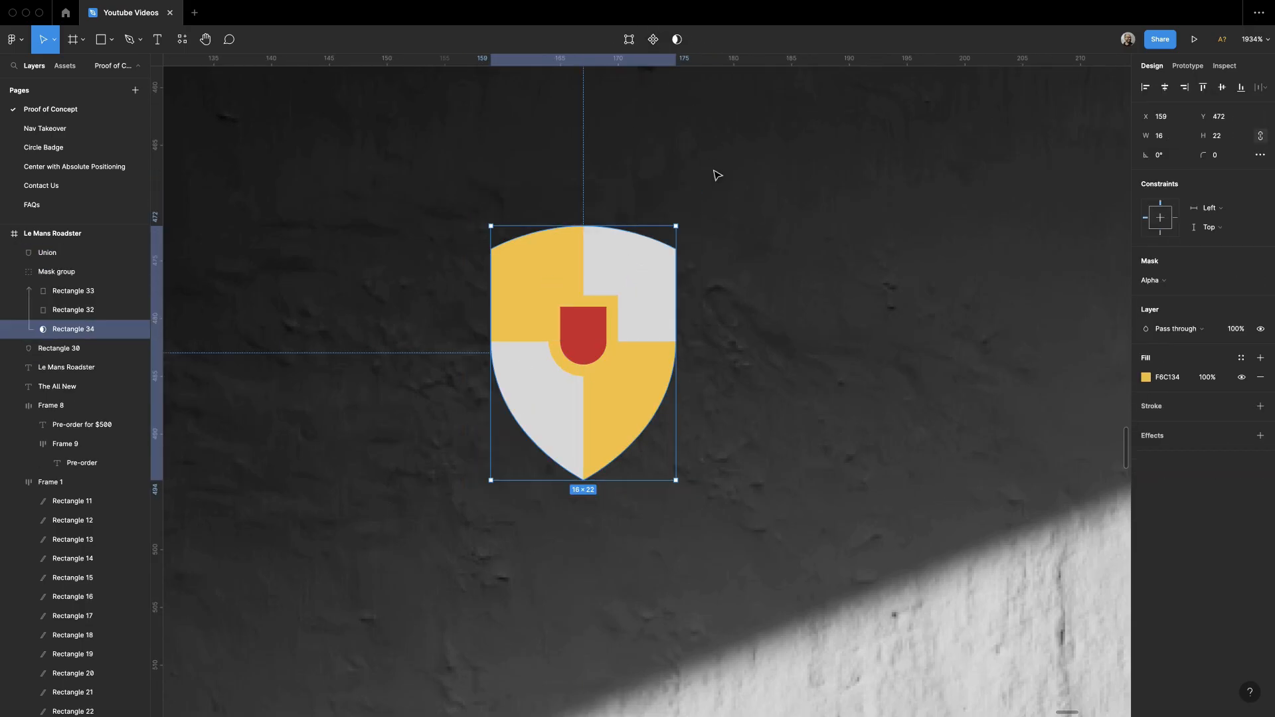
Step: Fill both masked quarter rectangles with the red CF242A copied from the inner badge
key(Escape)
click(582, 332)
key(super+c)
super+click(641, 285)
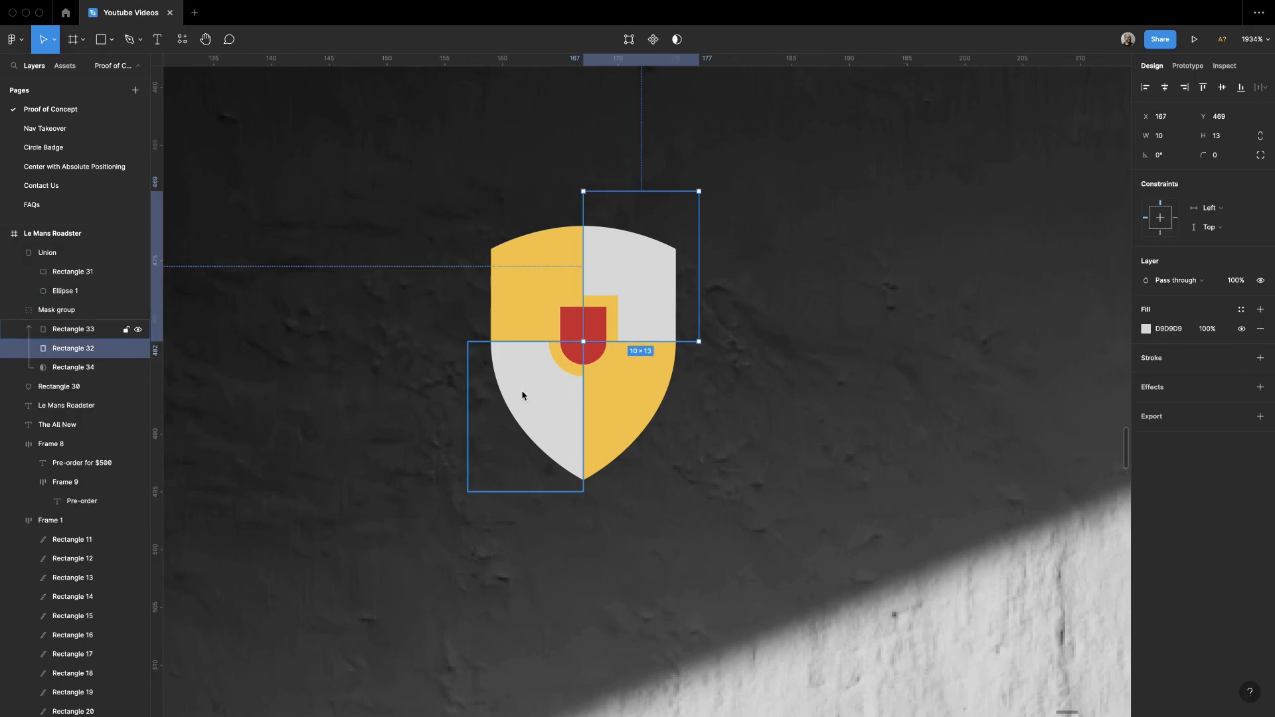
shift+super+click(524, 396)
click(1178, 381)
key(super+v)
key(Return)
Step: Group all the emblem's layers and name the group Shield
key(minus)
key(minus)
key(minus)
key(Escape)
key(minus)
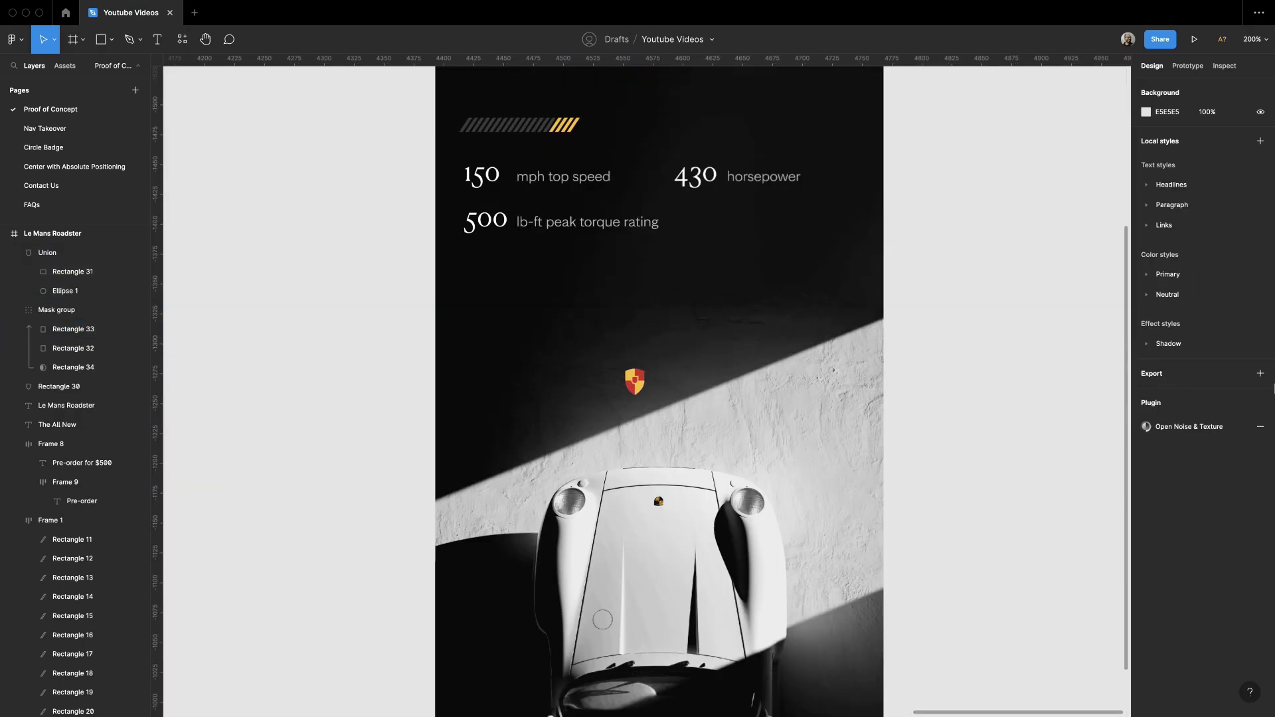
drag(903, 334, 890, 385)
scroll(817, 361, up, 1)
drag(382, 428, 725, 531)
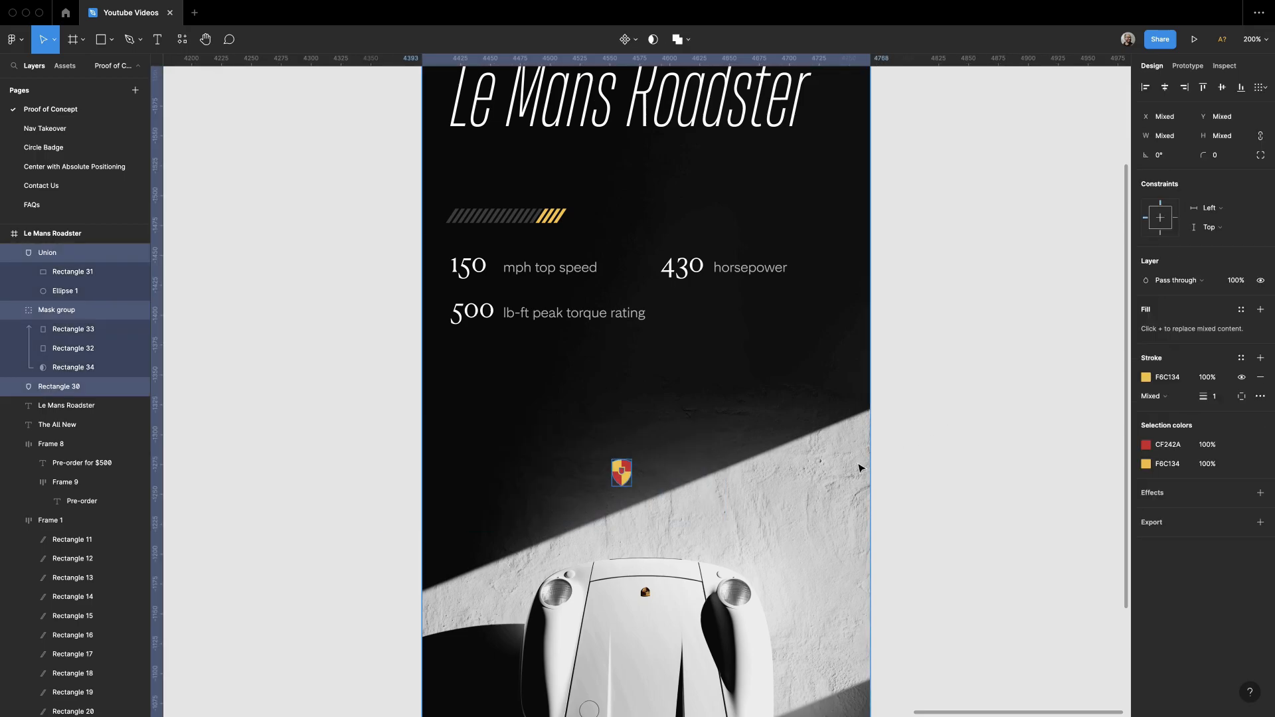
key(super+g)
key(super+r)
text(Shield)
key(Return)
scroll(648, 535, up, 2)
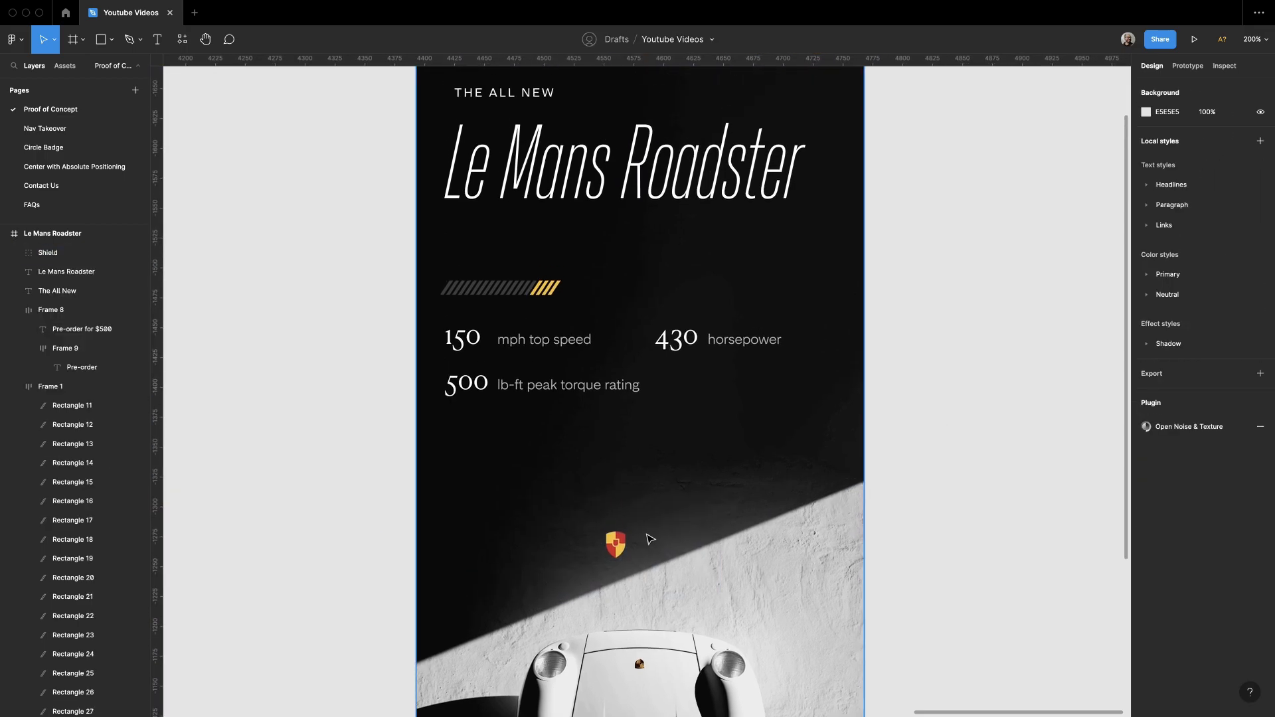
Step: Move the shield emblem below the 500 lb-ft torque line, aligned with the text's left margin
drag(614, 544, 617, 249)
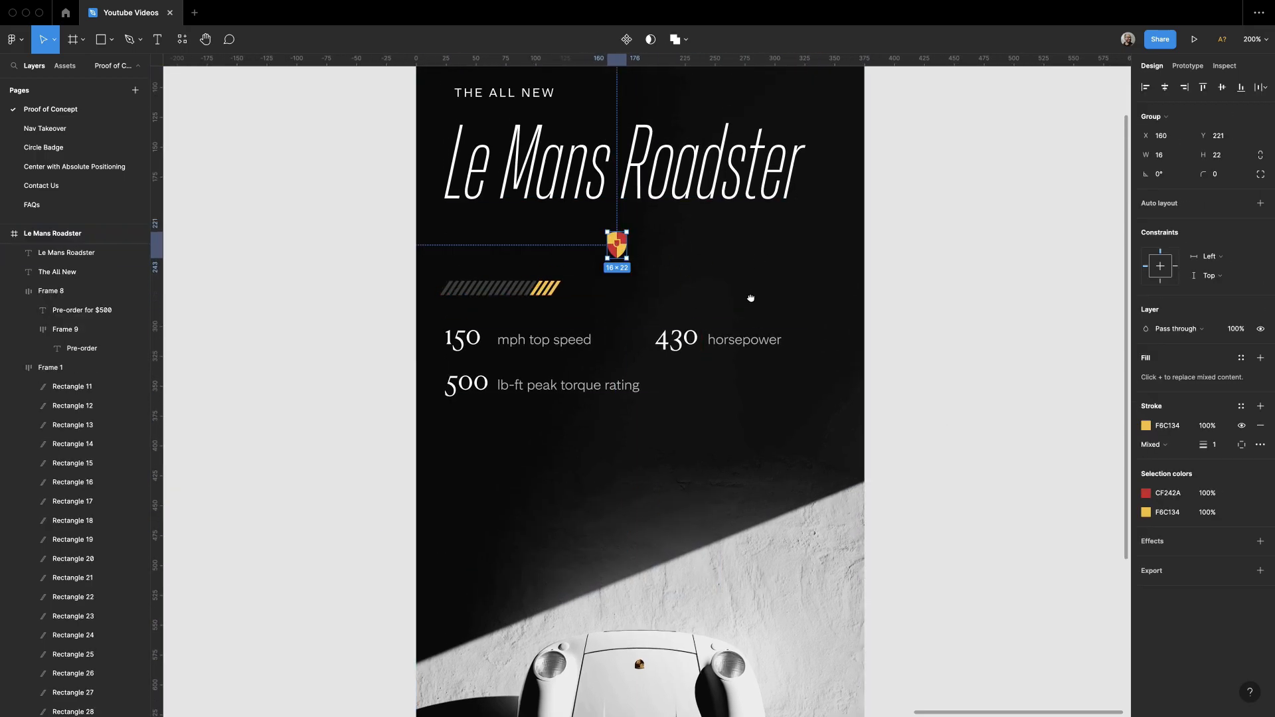
click(751, 299)
scroll(751, 299, up, 2)
drag(619, 360, 450, 563)
click(942, 427)
scroll(942, 427, down, 3)
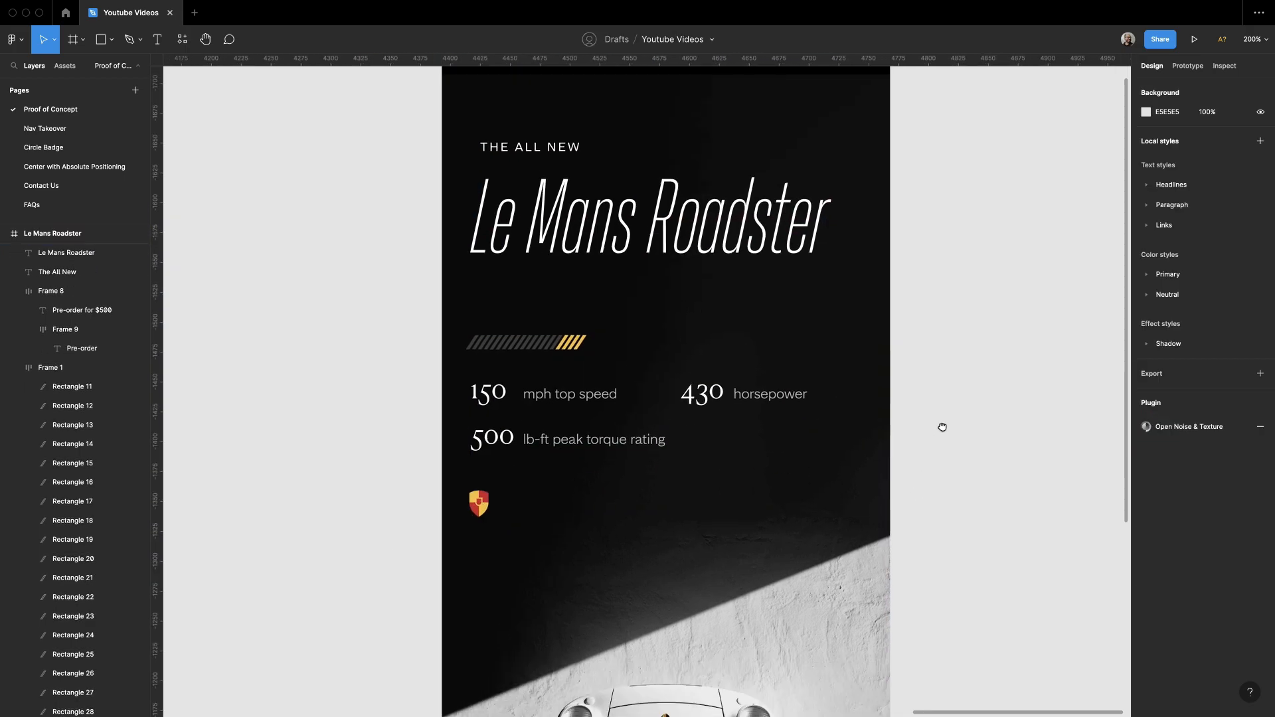
key(minus)
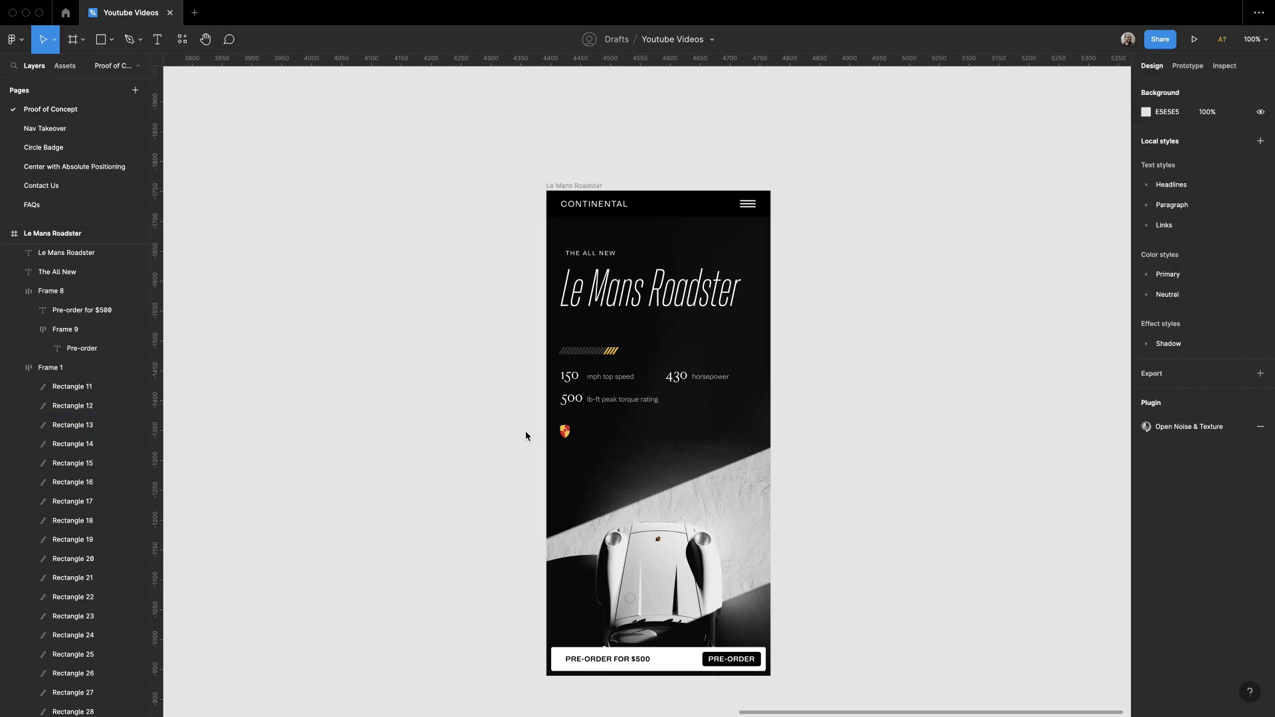
Step: Try the Spezia Compressed Trial font on the 150, 430 and 500 figures and revert it
key(z)
drag(358, 141, 817, 540)
scroll(697, 392, down, 2)
scroll(697, 392, right, 2)
click(578, 239)
super+click(486, 361)
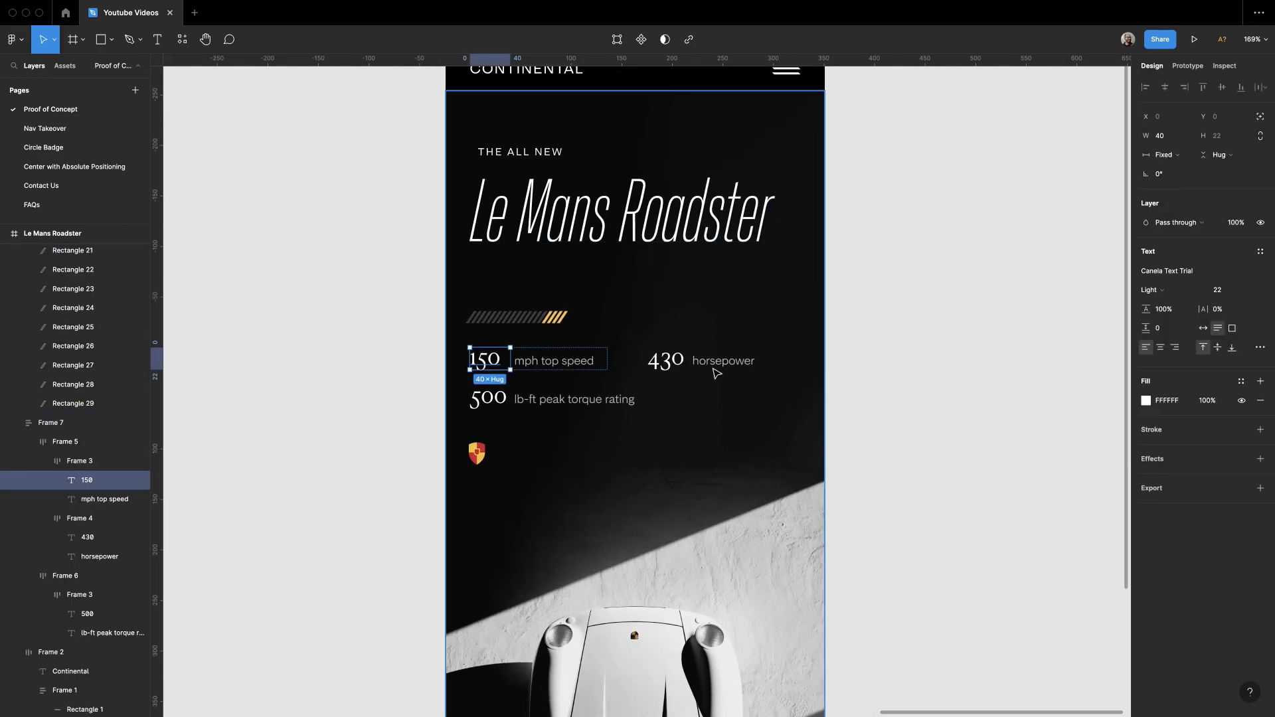
shift+super+click(666, 362)
shift+super+click(489, 401)
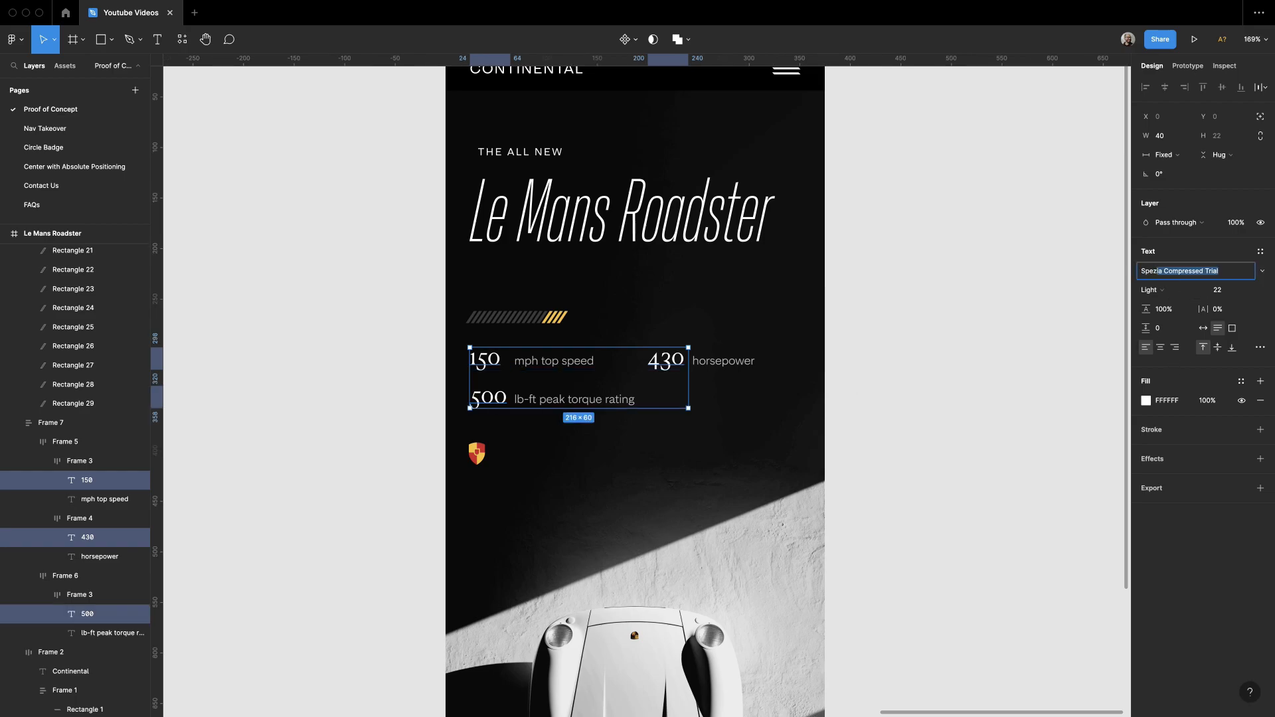
text(Spez)
key(Return)
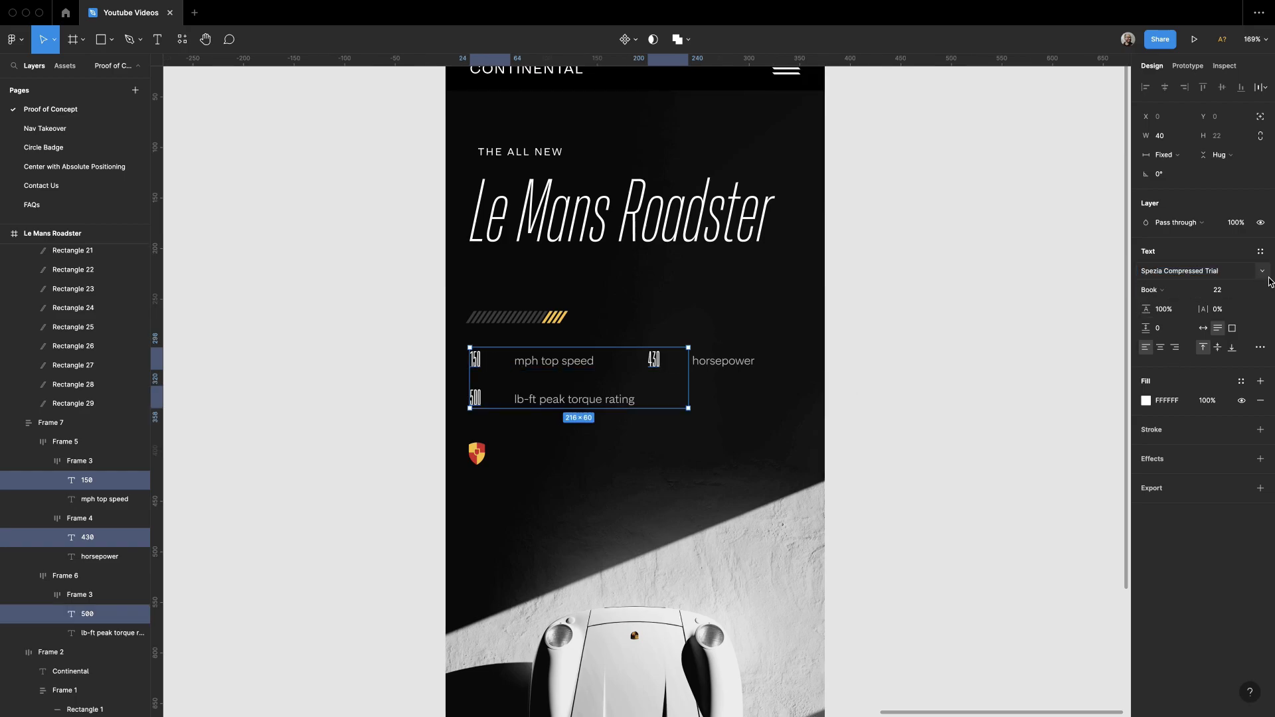
key(super+z)
click(996, 307)
Step: Set the mph top speed, horsepower and lb-ft peak torque rating labels in Canela Text Trial
scroll(1016, 325, up, 1)
super+click(500, 414)
super+click(570, 411)
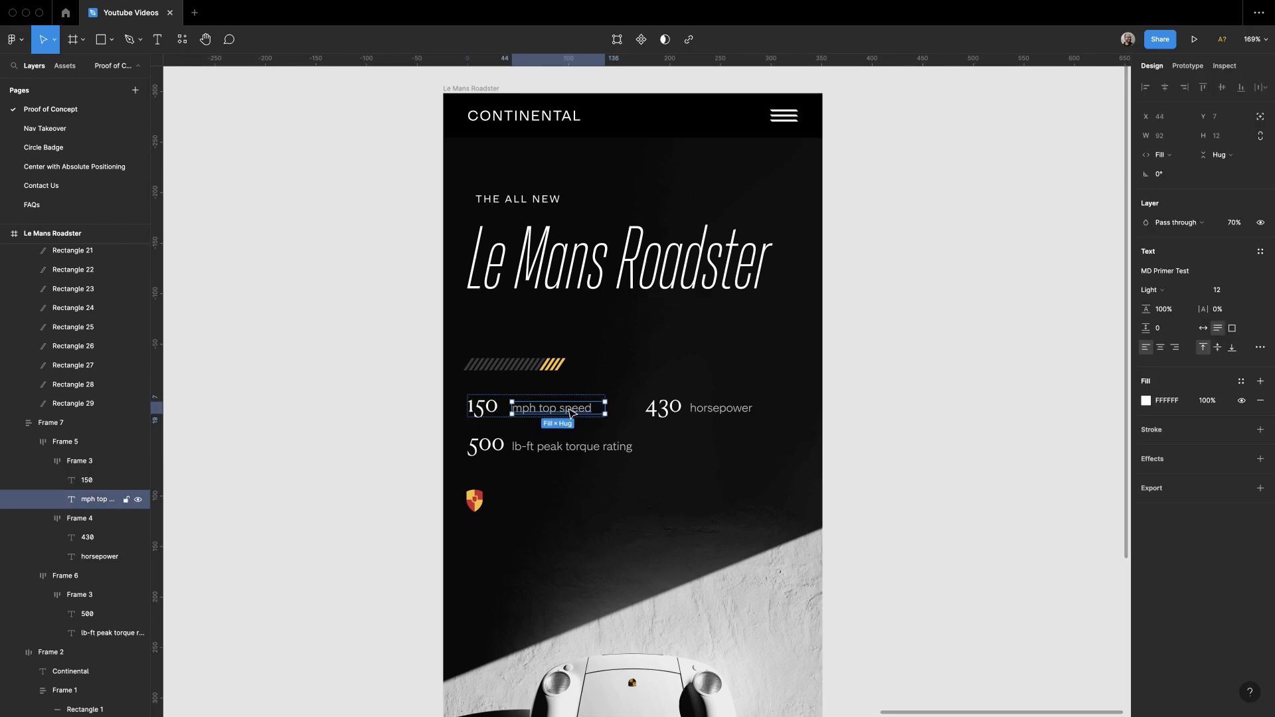
shift+super+click(571, 446)
shift+super+click(724, 409)
click(1188, 272)
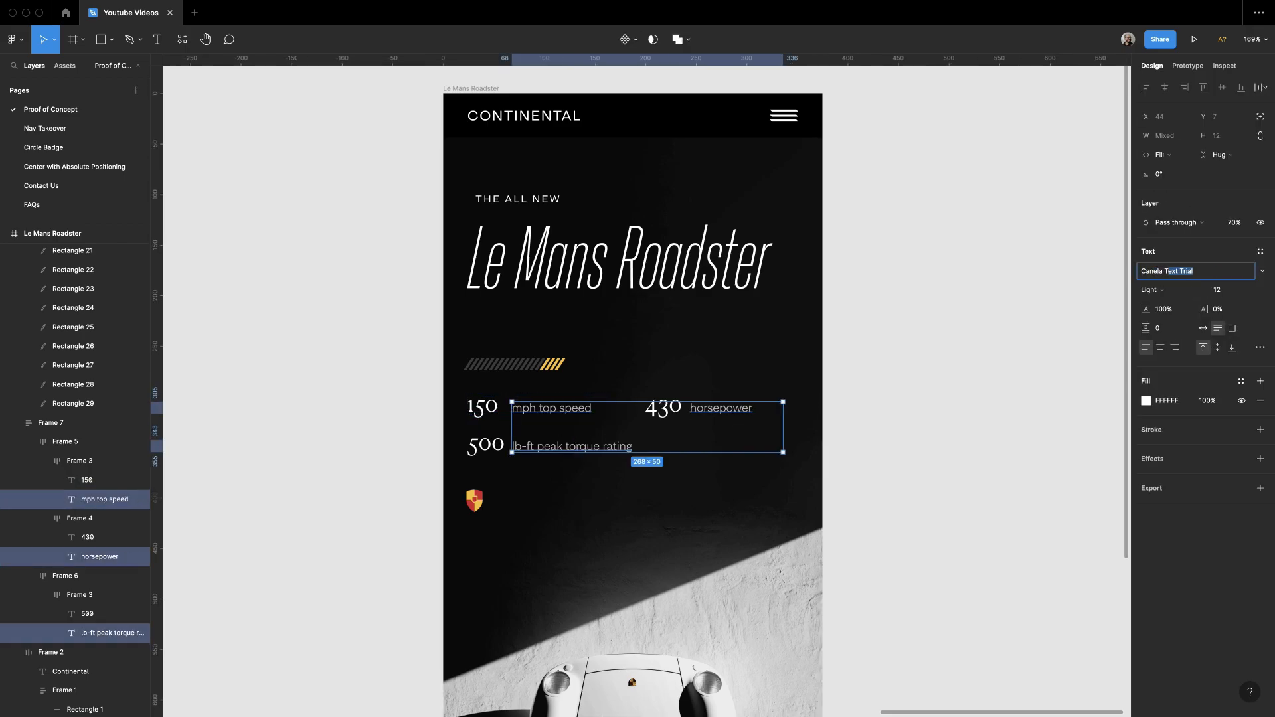
key(Return)
click(950, 405)
Step: Widen the 150, 430 and 500 number text boxes to 44
scroll(948, 402, down, 1)
super+click(622, 423)
shift+super+click(556, 388)
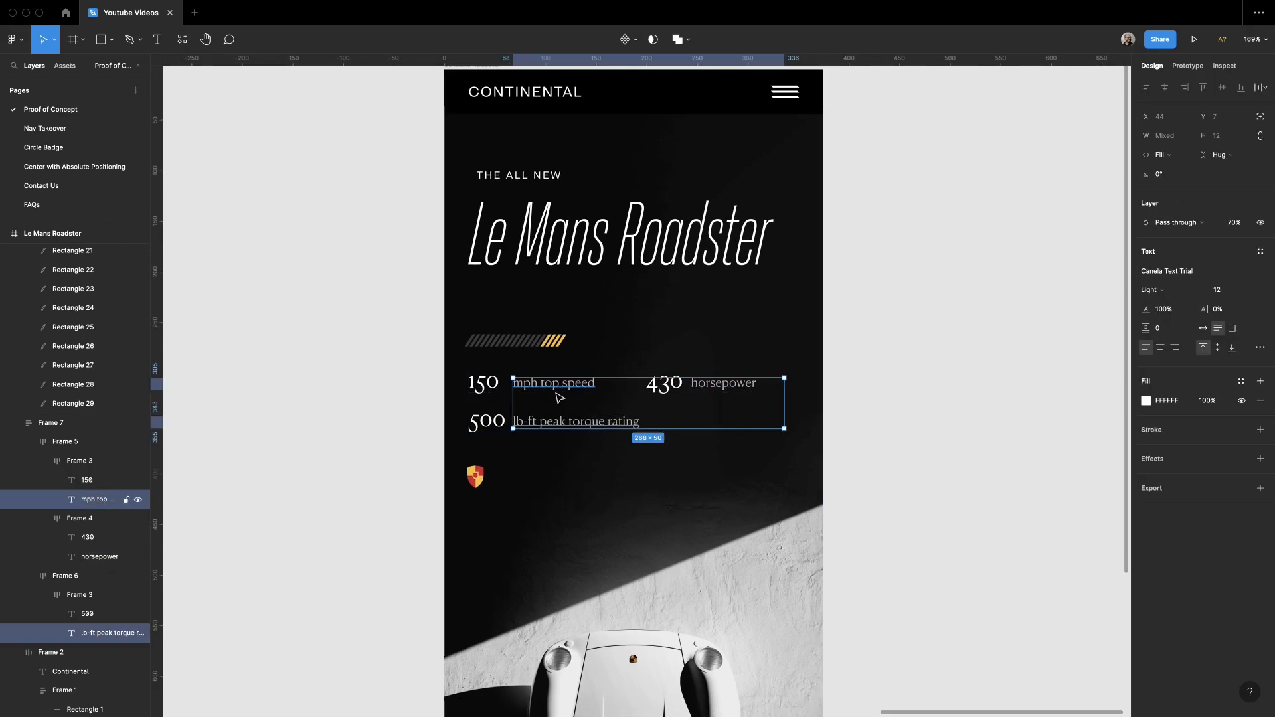
super+click(489, 421)
shift+super+click(491, 385)
shift+super+click(675, 390)
click(1160, 136)
key(Up)
key(Up)
key(Up)
key(Up)
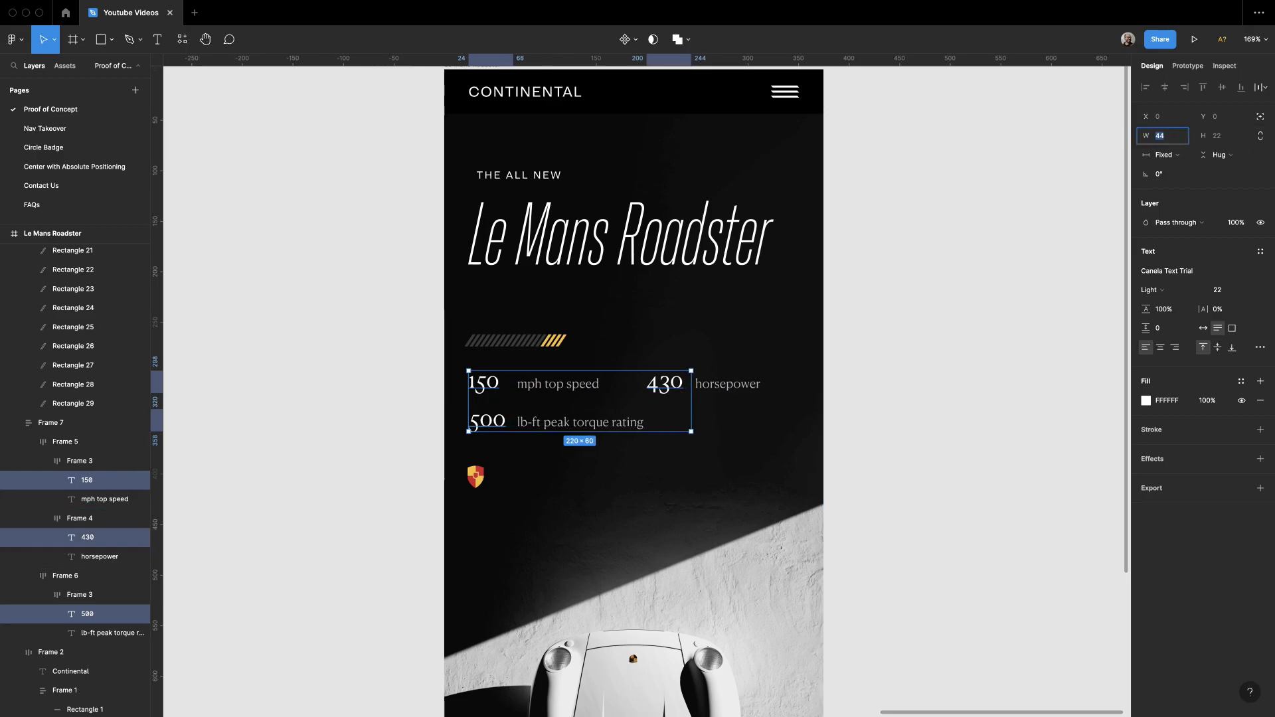
click(982, 390)
Step: Change the THE ALL NEW line to a wide Spezia typeface
scroll(981, 336, down, 2)
scroll(561, 462, up, 1)
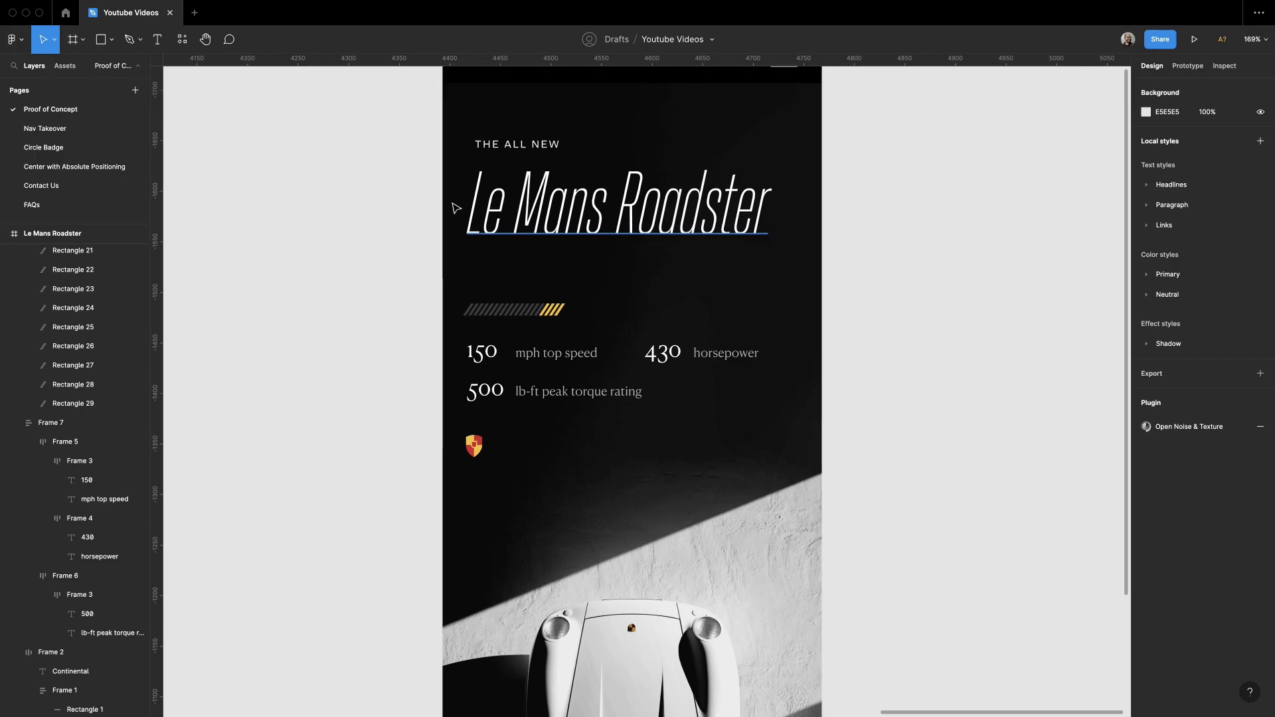
click(517, 144)
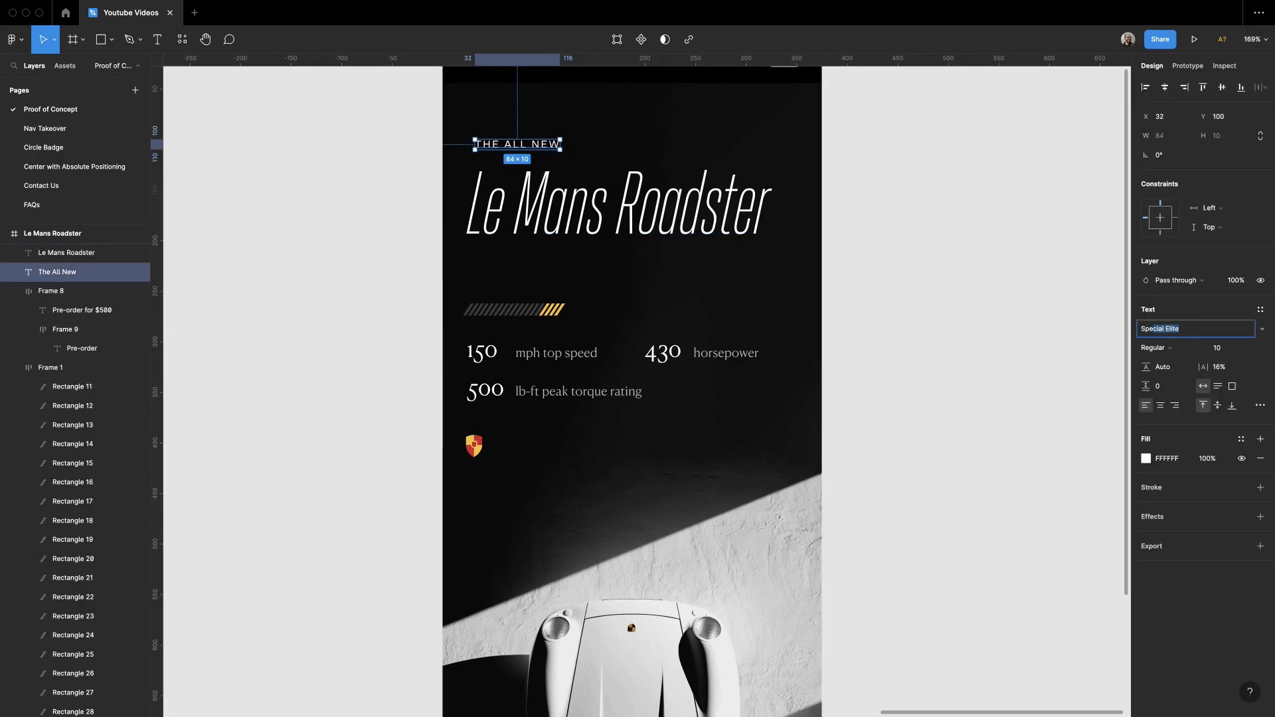
key(Return)
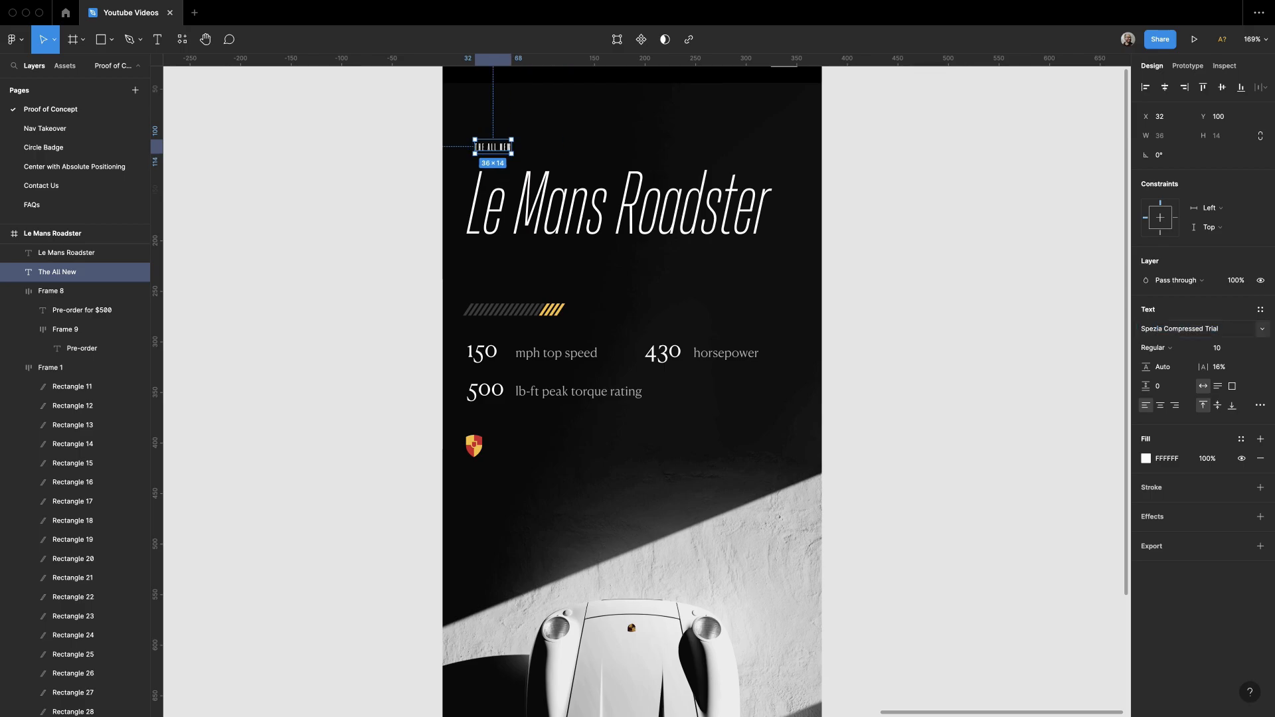
click(1260, 331)
click(1220, 357)
click(1076, 318)
drag(1049, 271, 1076, 346)
key(shift+0)
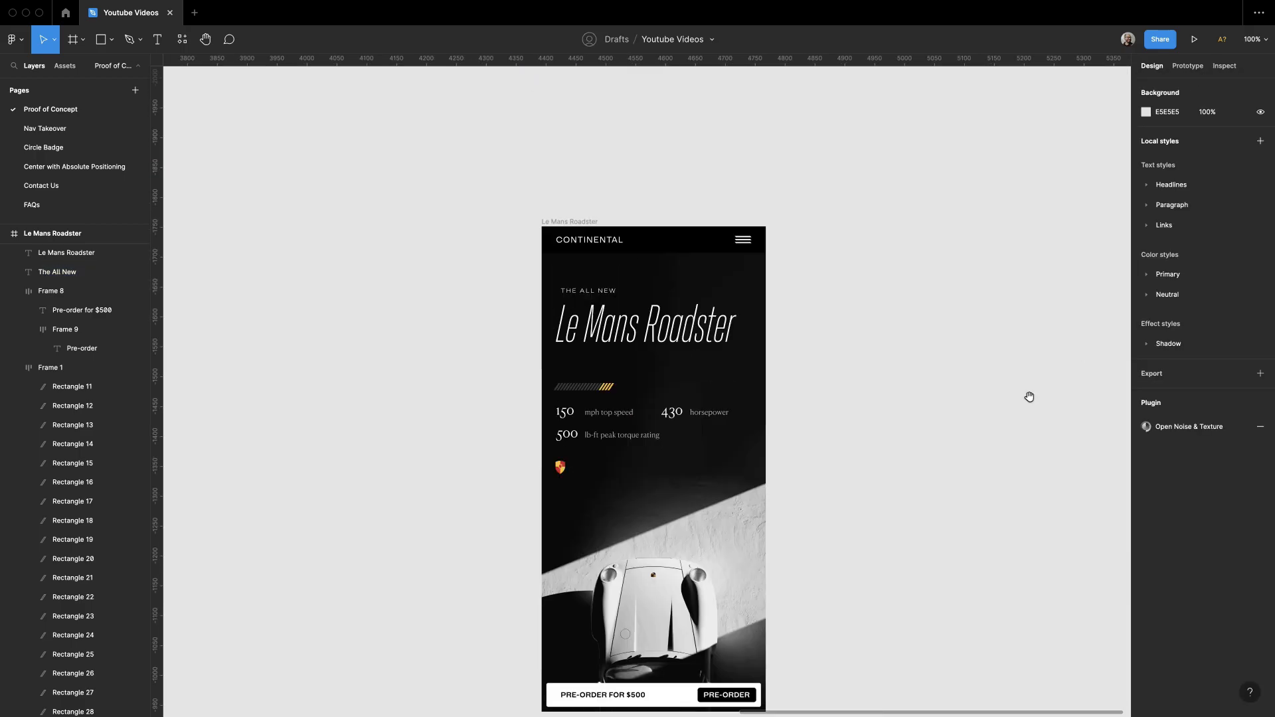
Step: Set the Pre-order for $500 and Pre-order button texts in Spezia Extended Trial
scroll(497, 423, down, 3)
click(81, 310)
shift+click(82, 348)
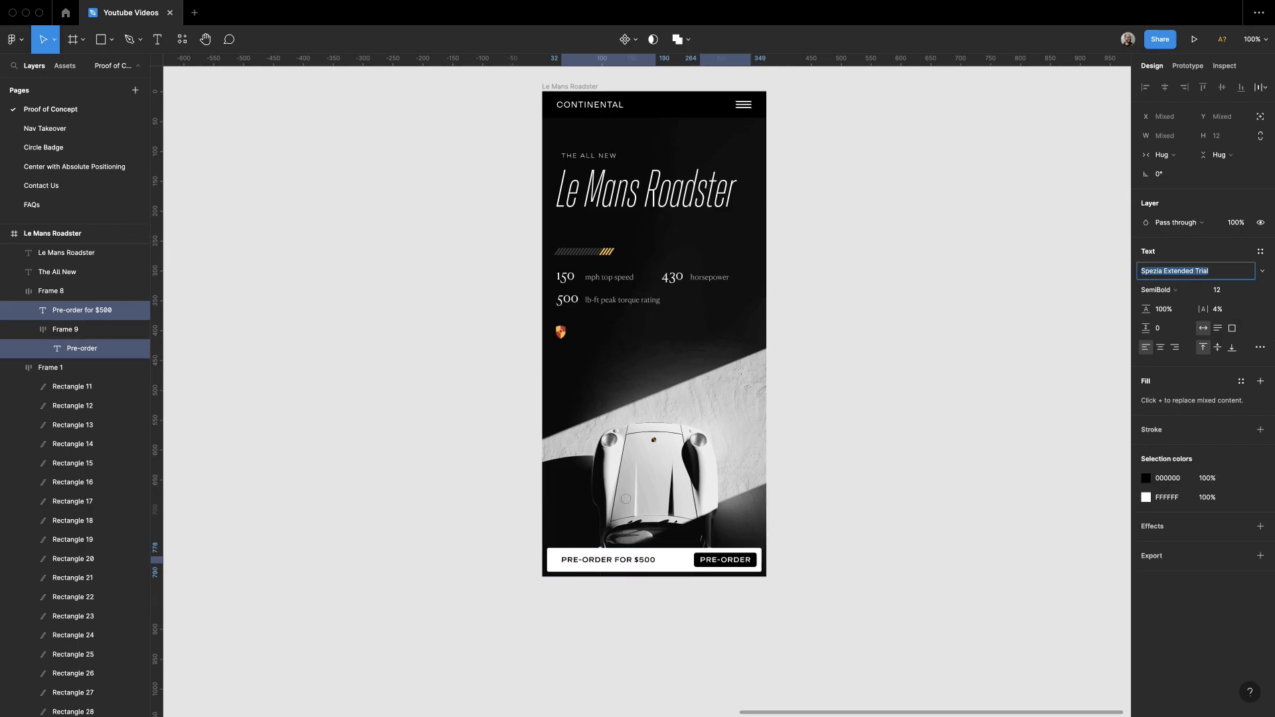
click(795, 364)
scroll(795, 363, up, 1)
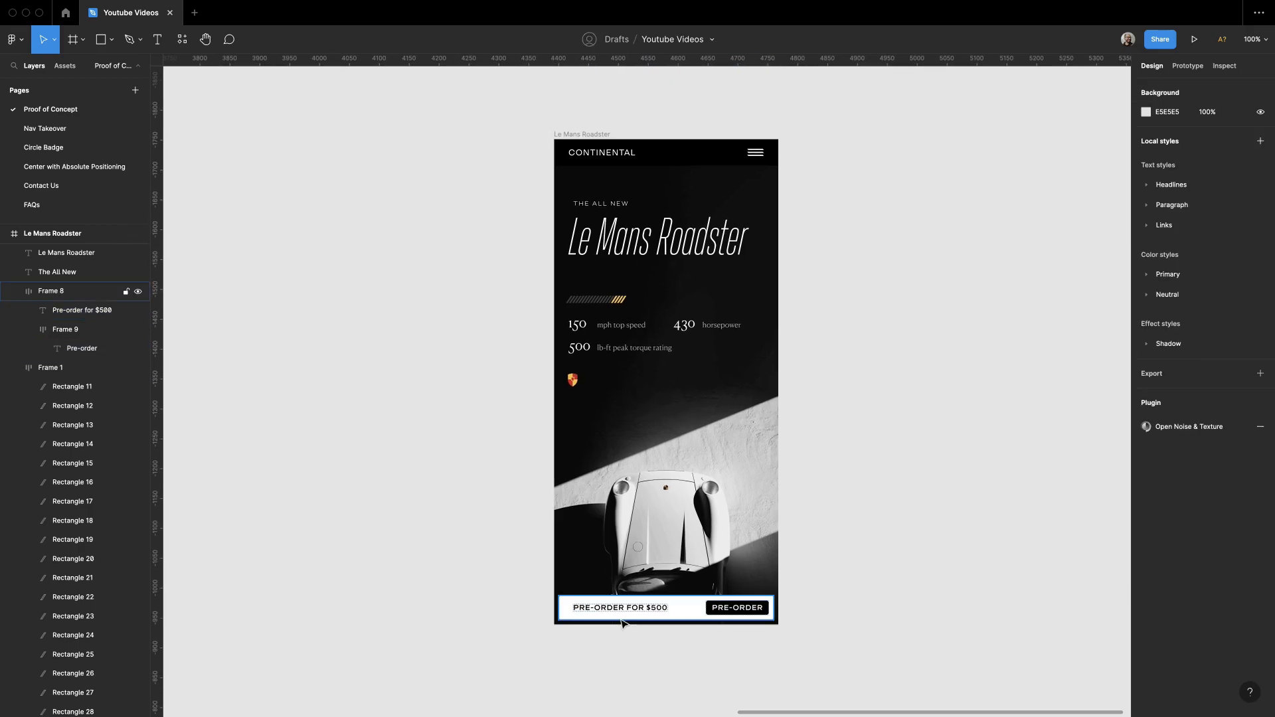
Step: Reduce the font size of both pre-order texts by one and check the spacing in the pre-order bar
super+click(623, 610)
shift+super+click(733, 609)
click(1223, 290)
key(Down)
click(885, 500)
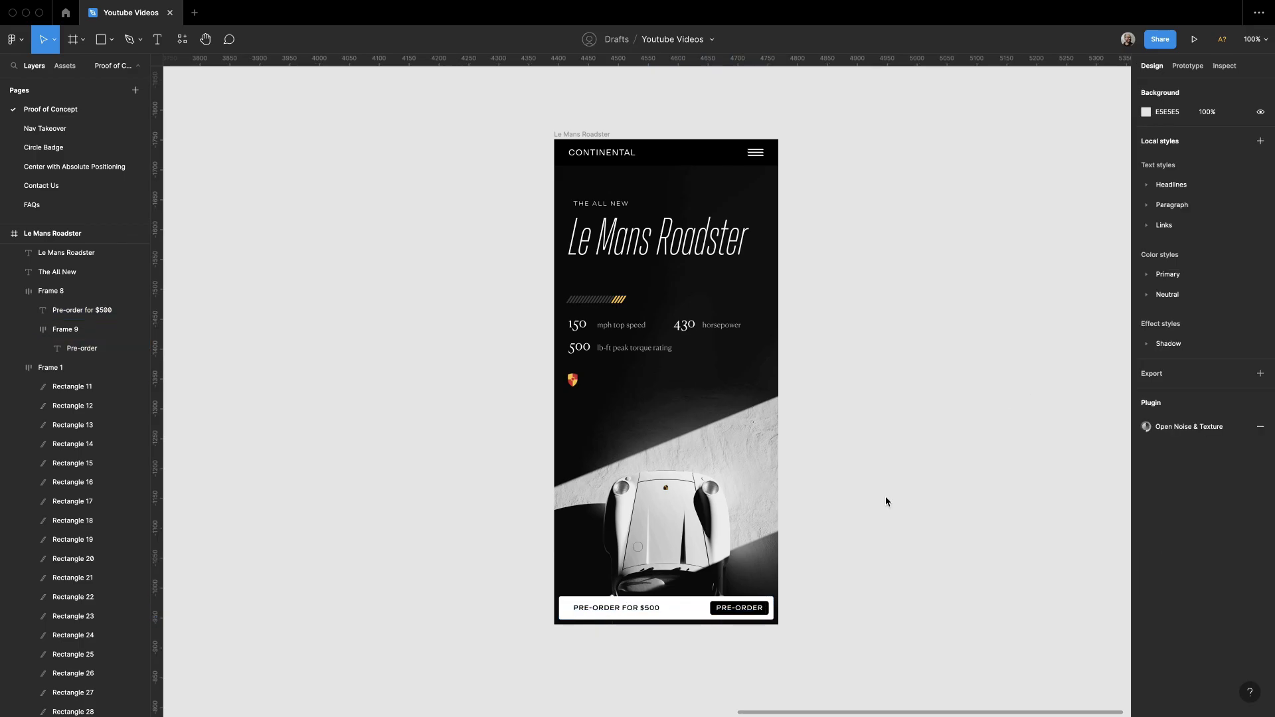
click(704, 609)
key(alt)
click(978, 483)
drag(904, 418, 910, 420)
Step: Break the Le Mans Roadster headline onto two lines before Roadster
double_click(658, 237)
click(657, 238)
key(Return)
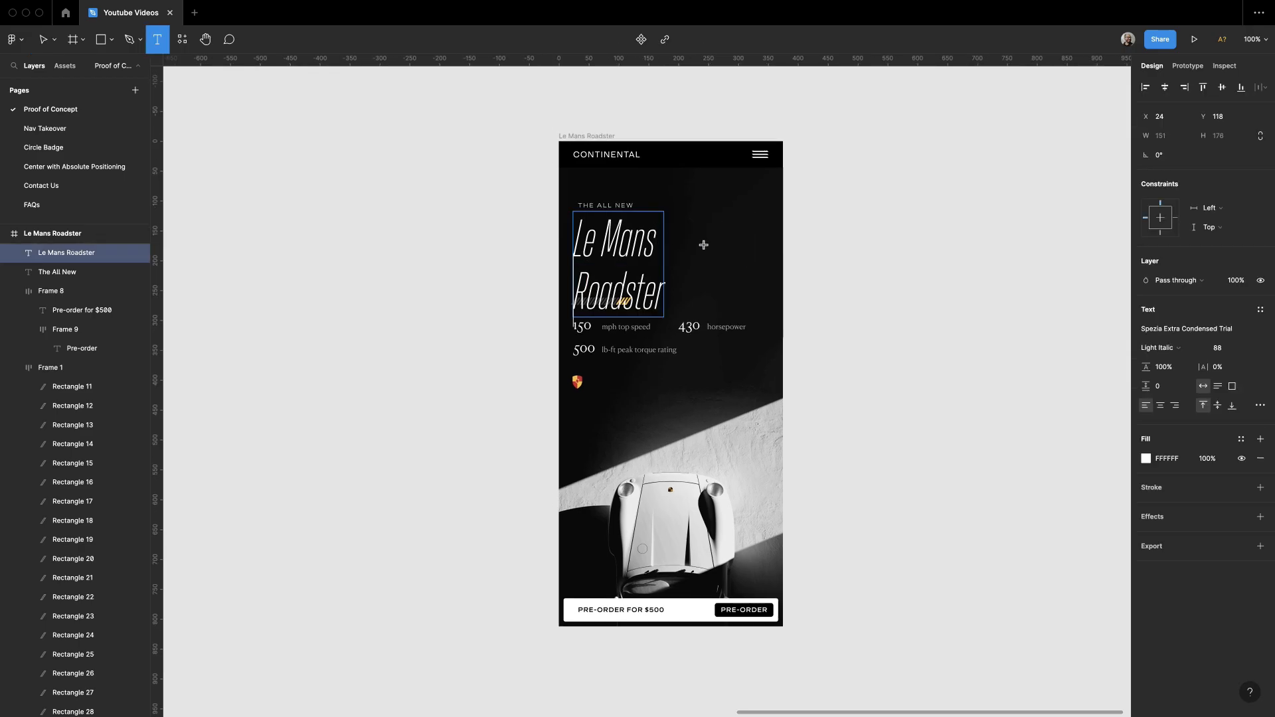
key(Escape)
click(791, 283)
Step: Set the Le Mans Roadster headline's line height to 94%
click(619, 259)
key(shift+Down)
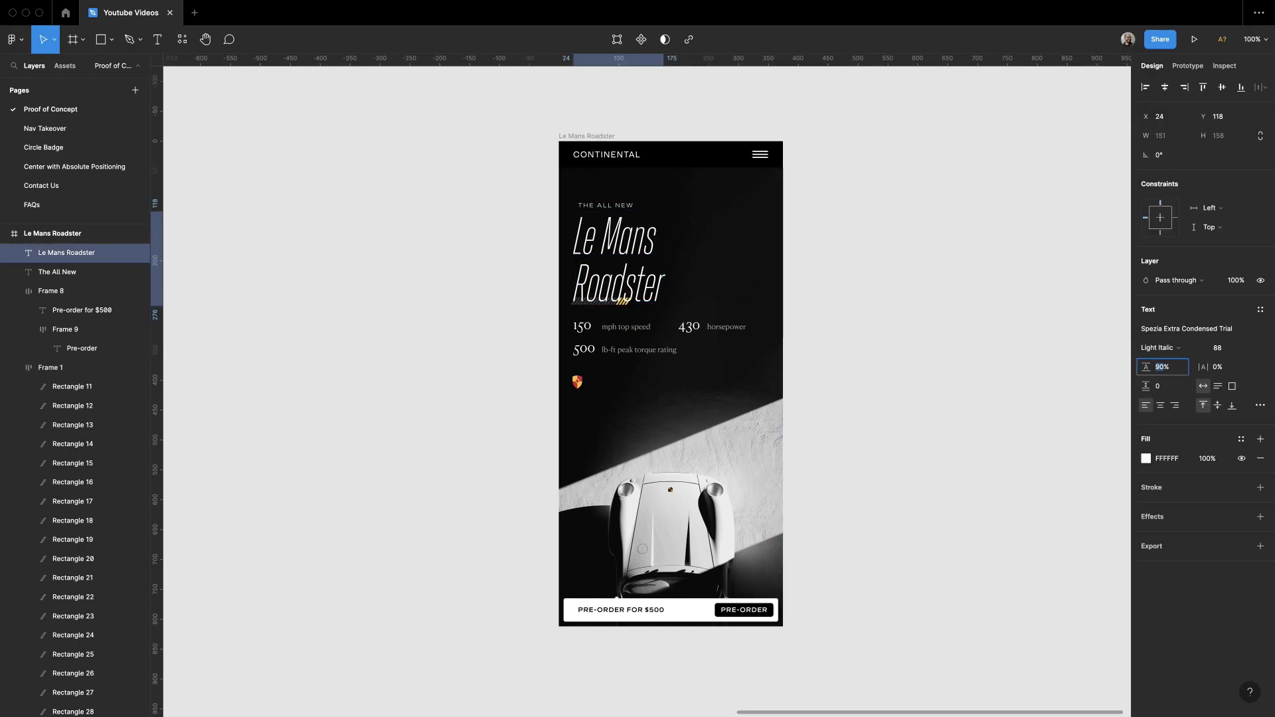
key(Up)
key(Up)
key(Up)
key(Up)
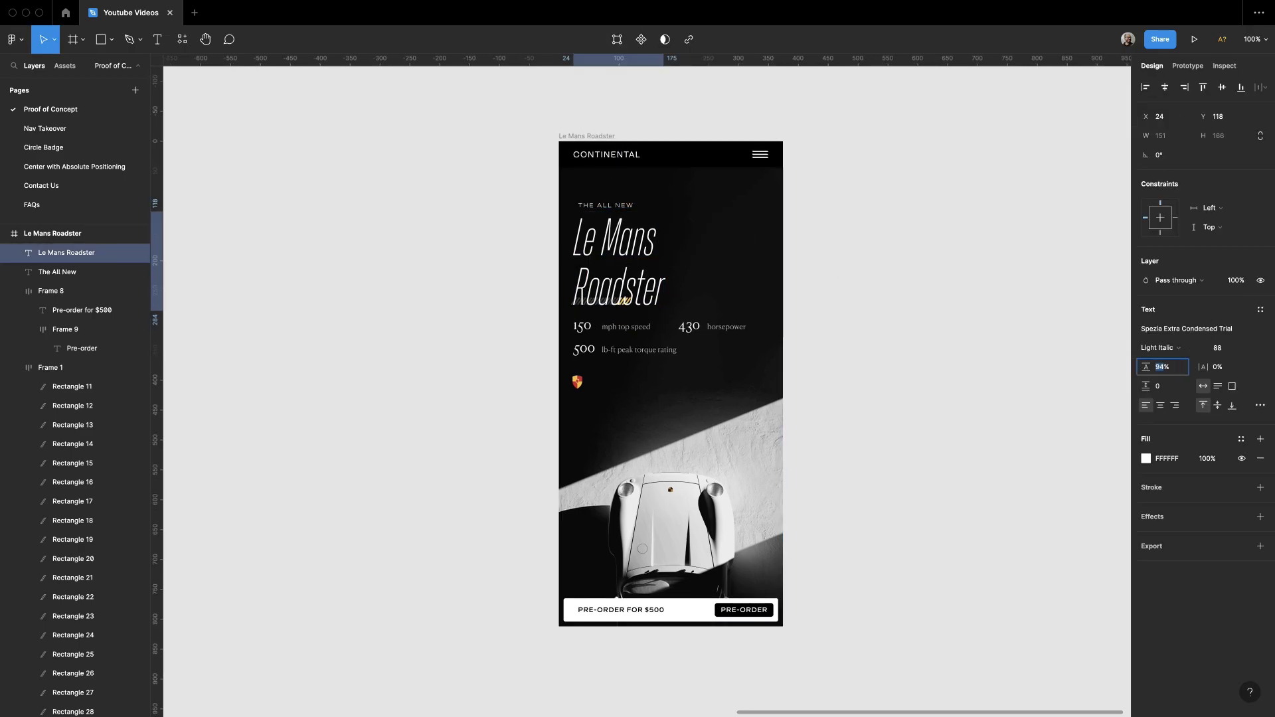
click(985, 312)
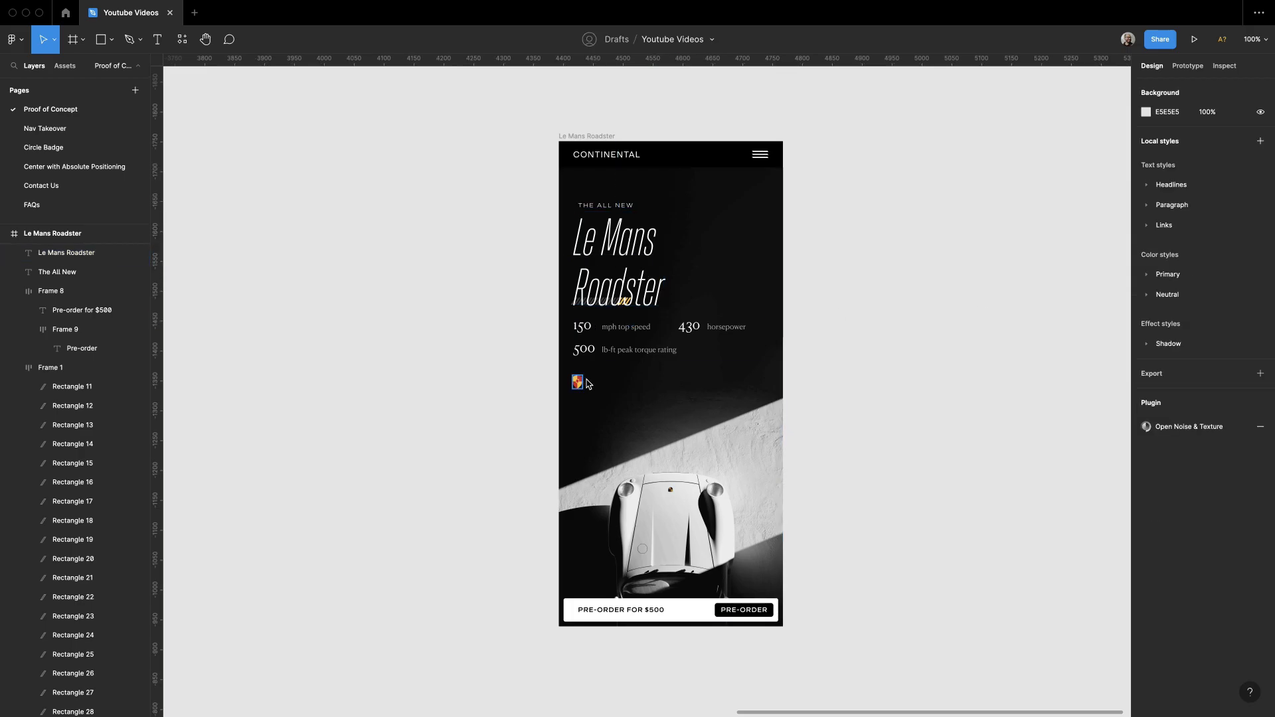
Step: Move the shield emblem beside the Le Mans Roadster headline and shift the stripe bar and specs down below the headline
drag(577, 382, 747, 229)
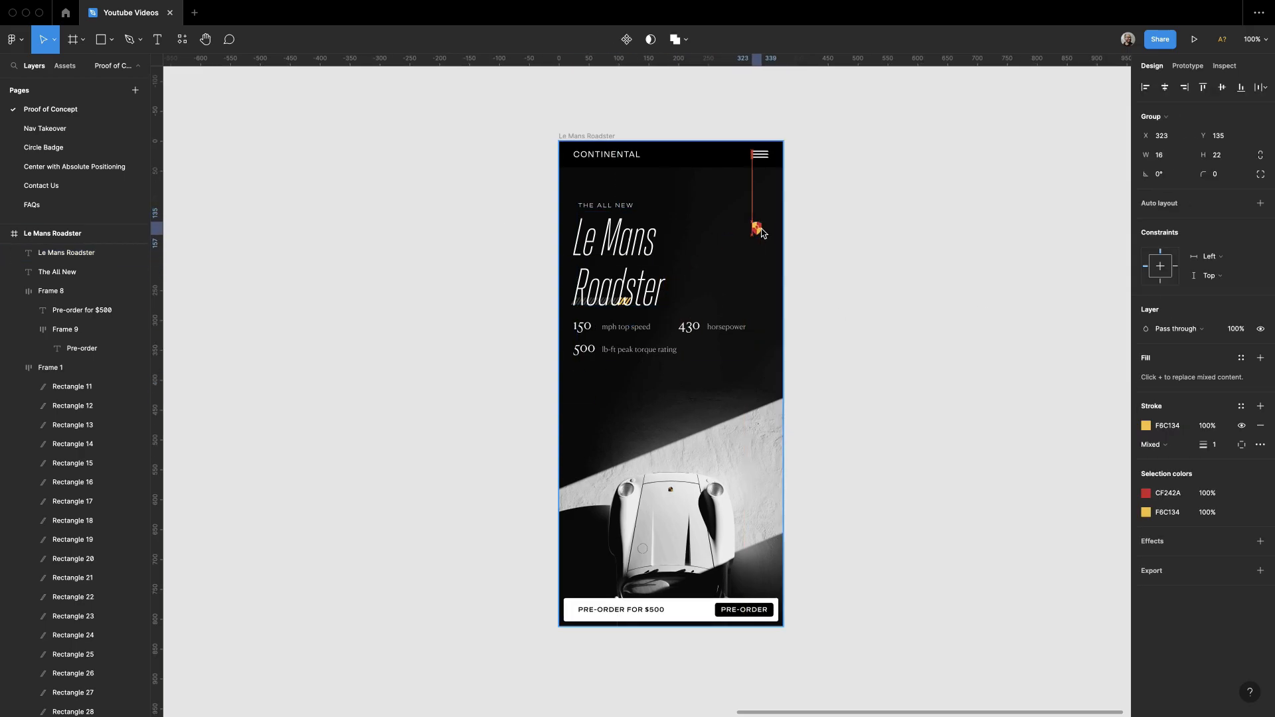
drag(466, 281, 631, 366)
shift+click(597, 271)
key(shift+Down)
key(shift+Down)
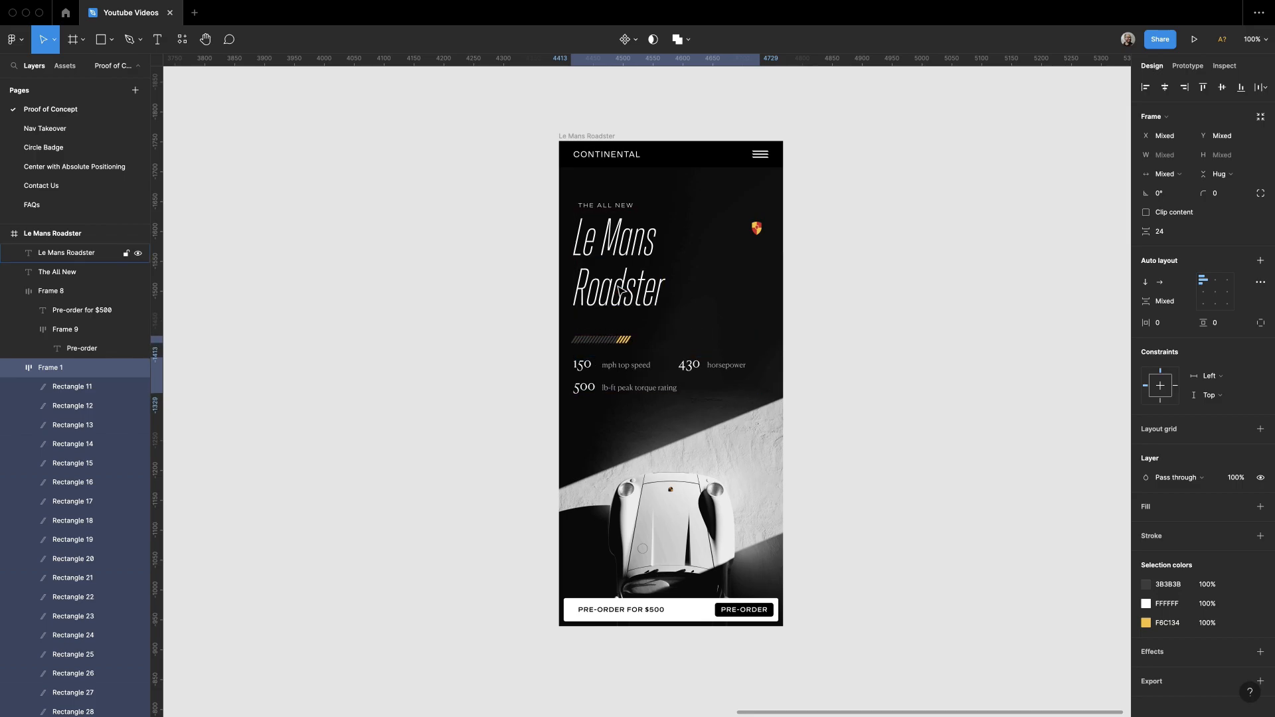
click(978, 300)
scroll(954, 297, up, 2)
scroll(931, 296, down, 3)
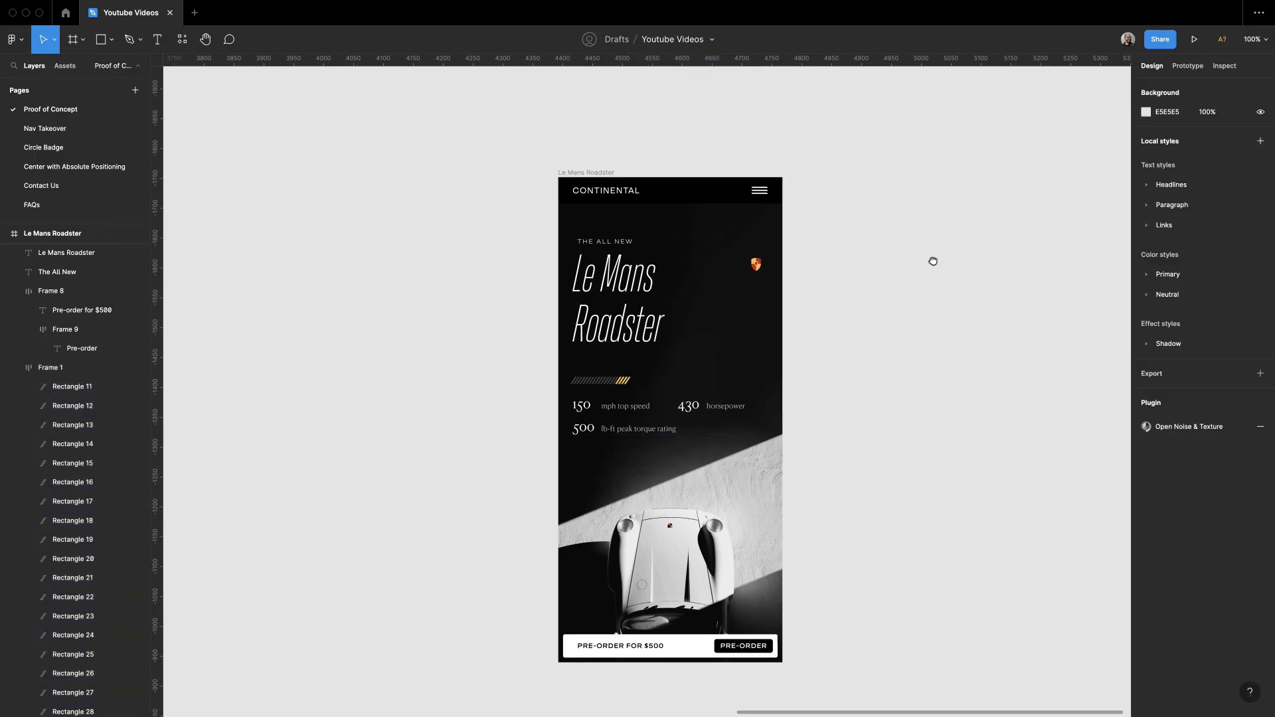
scroll(916, 252, left, 1)
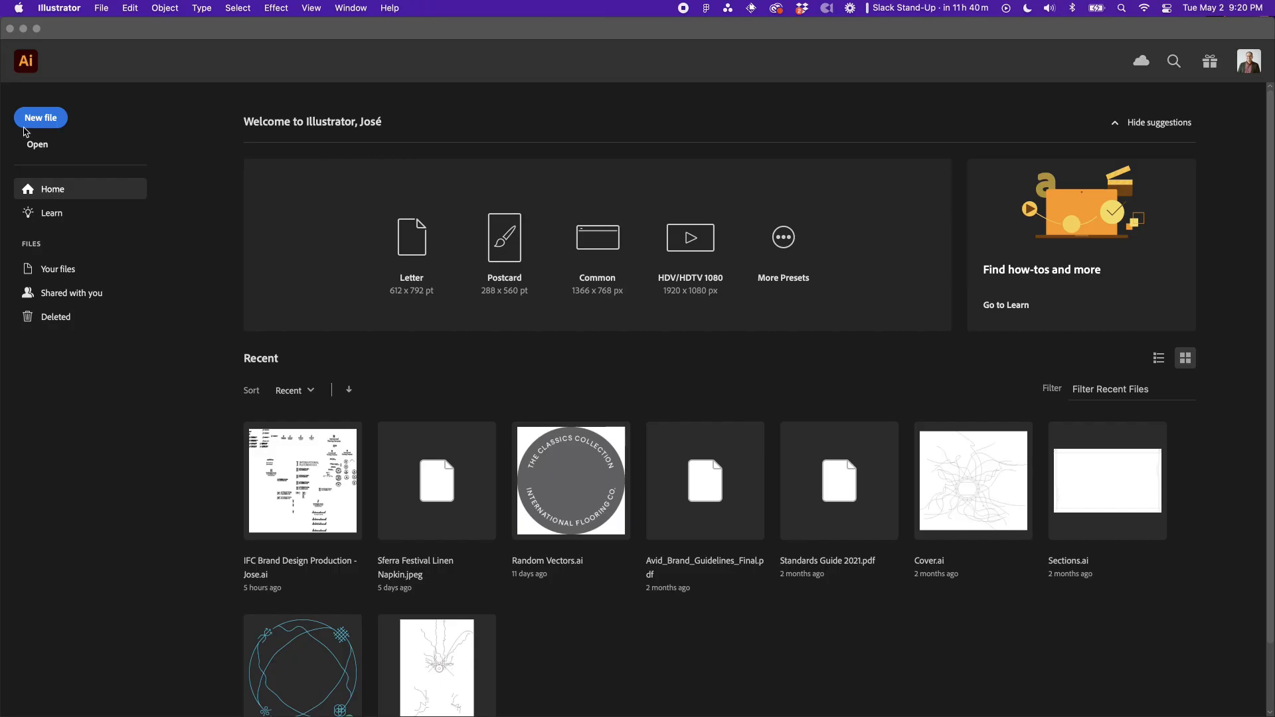
Step: Create a new document in Adobe Illustrator and paste in the shield emblem copied from the Figma landing page
click(25, 126)
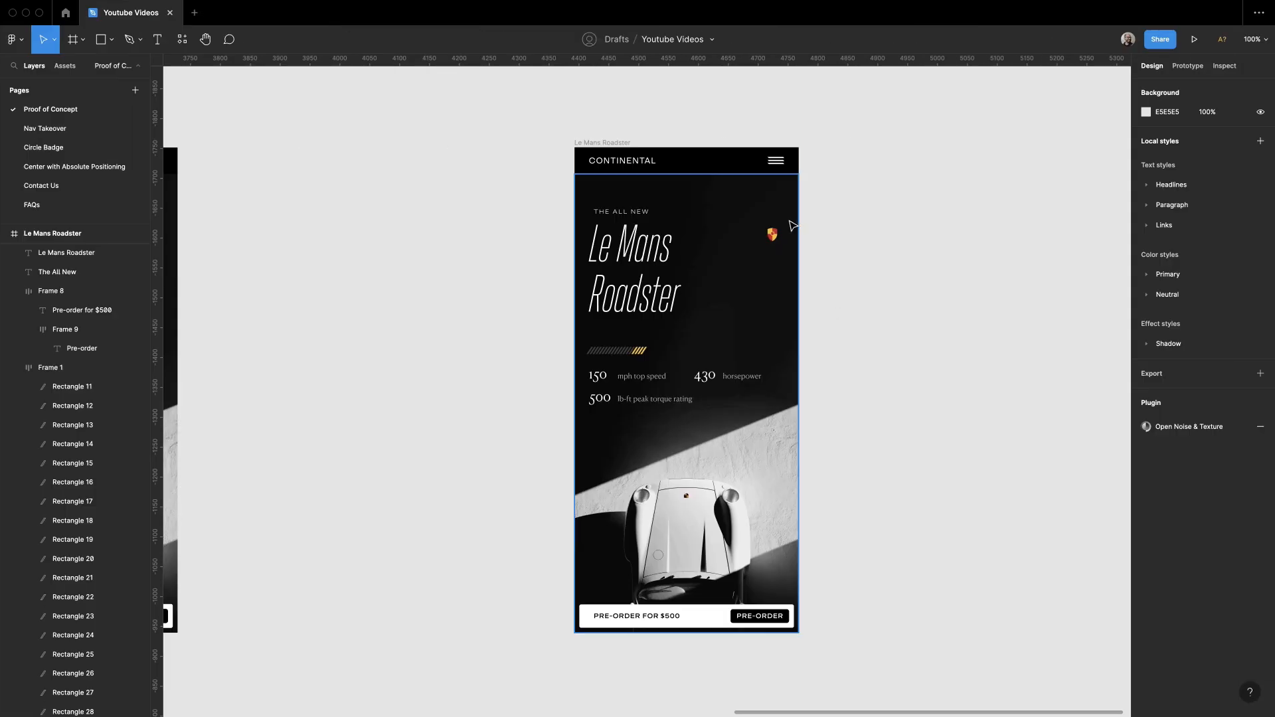
right_click(775, 233)
mouse_move(886, 290)
click(926, 300)
key(ctrl+Left)
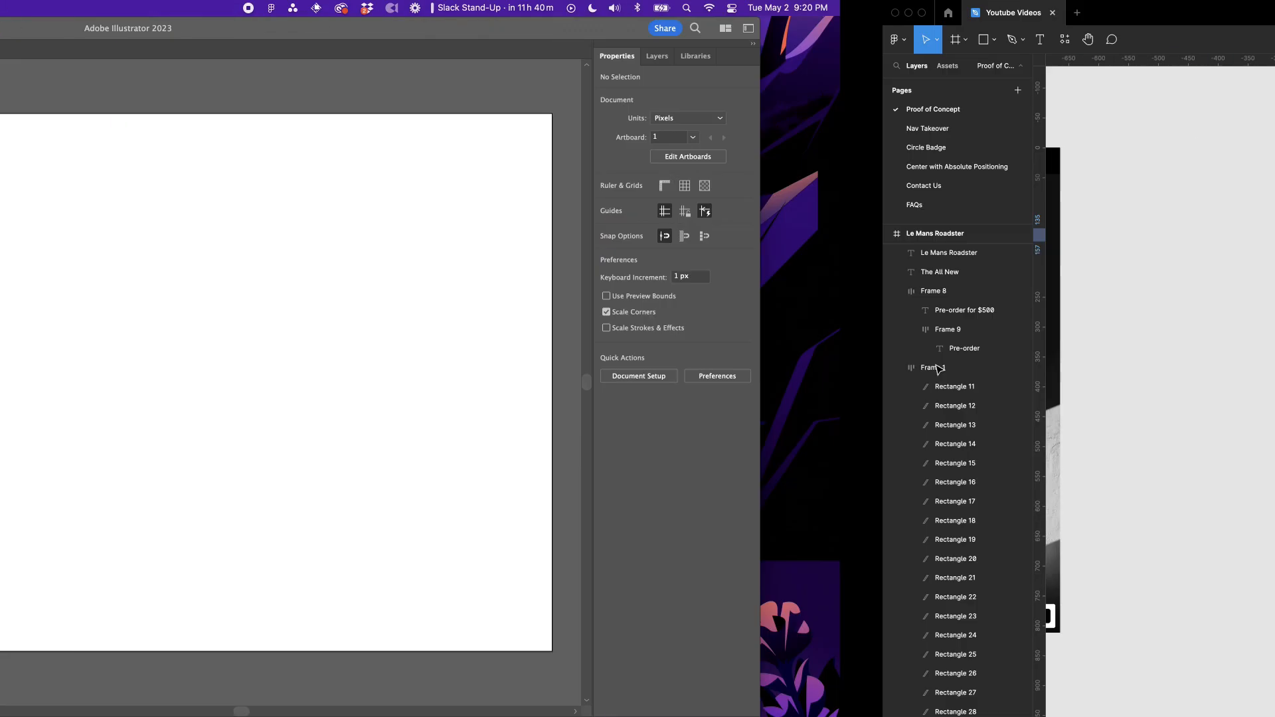
key(super+v)
click(659, 346)
Step: Draw a circle about 75 px in diameter around the shield, with a stroke and no fill
drag(529, 327, 664, 432)
drag(448, 299, 683, 507)
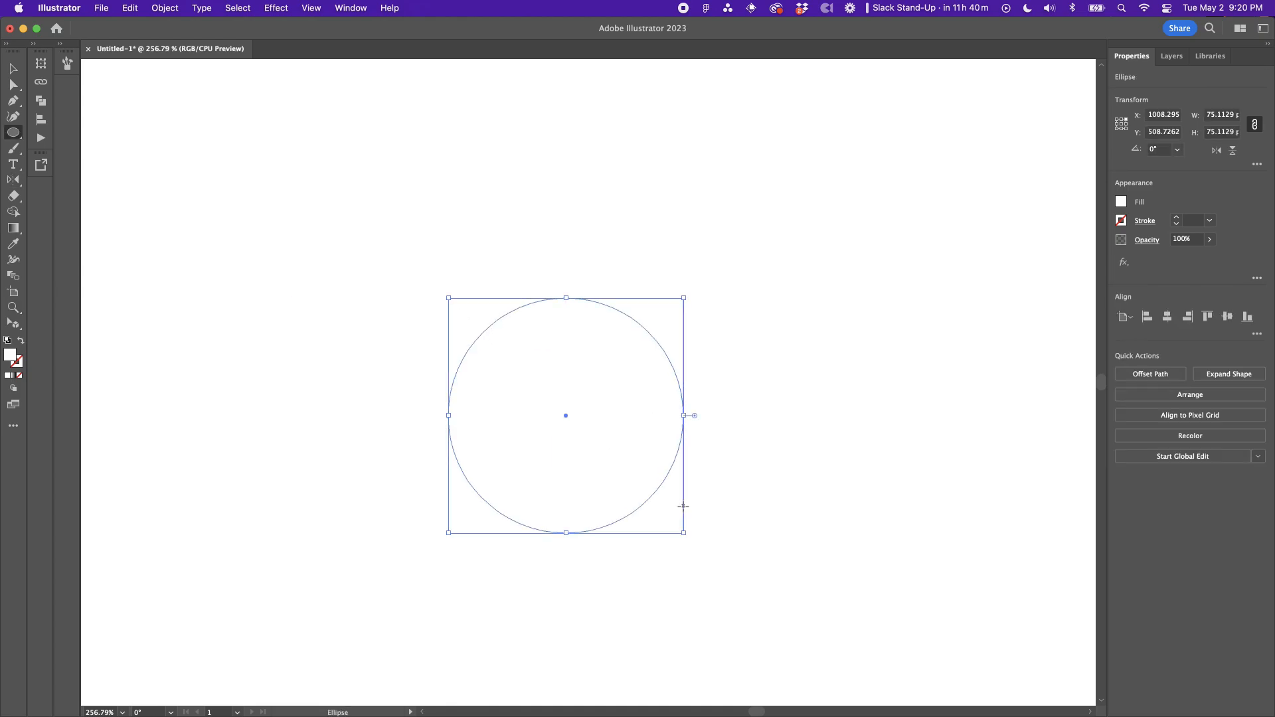
key(shift+x)
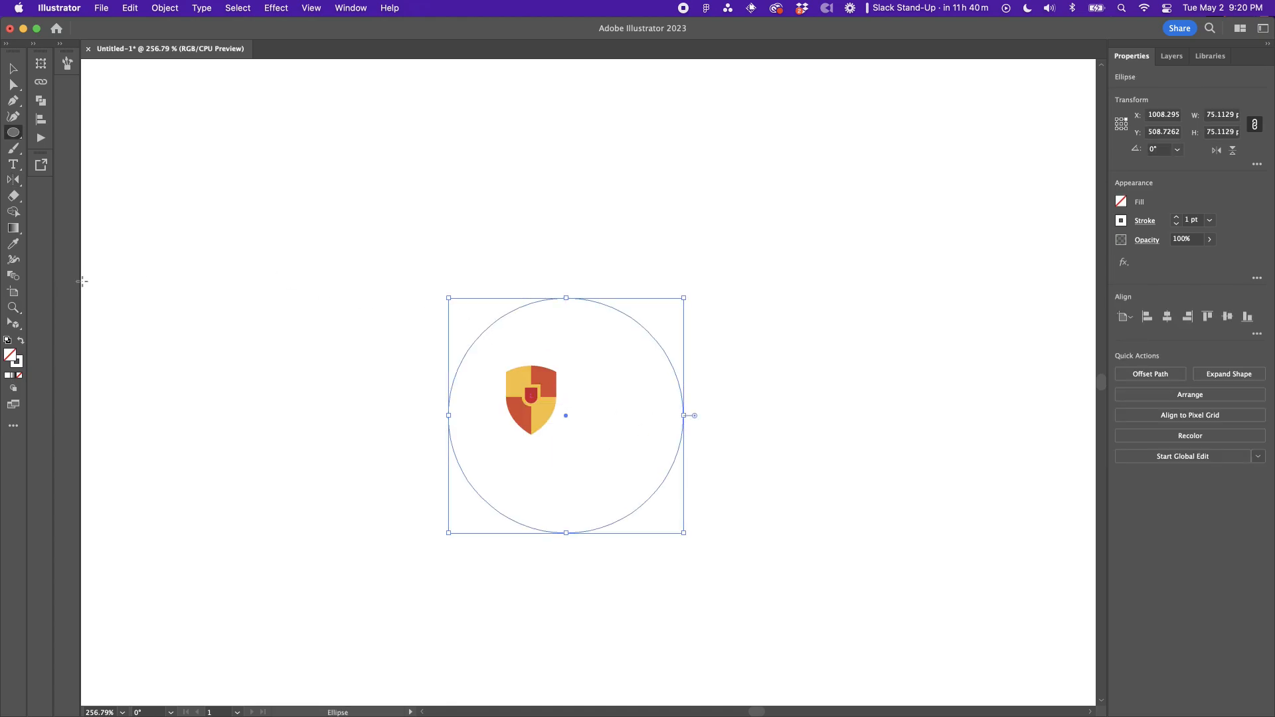
Step: Set the text "Unleash the power within" along the circle's path
drag(12, 164, 105, 179)
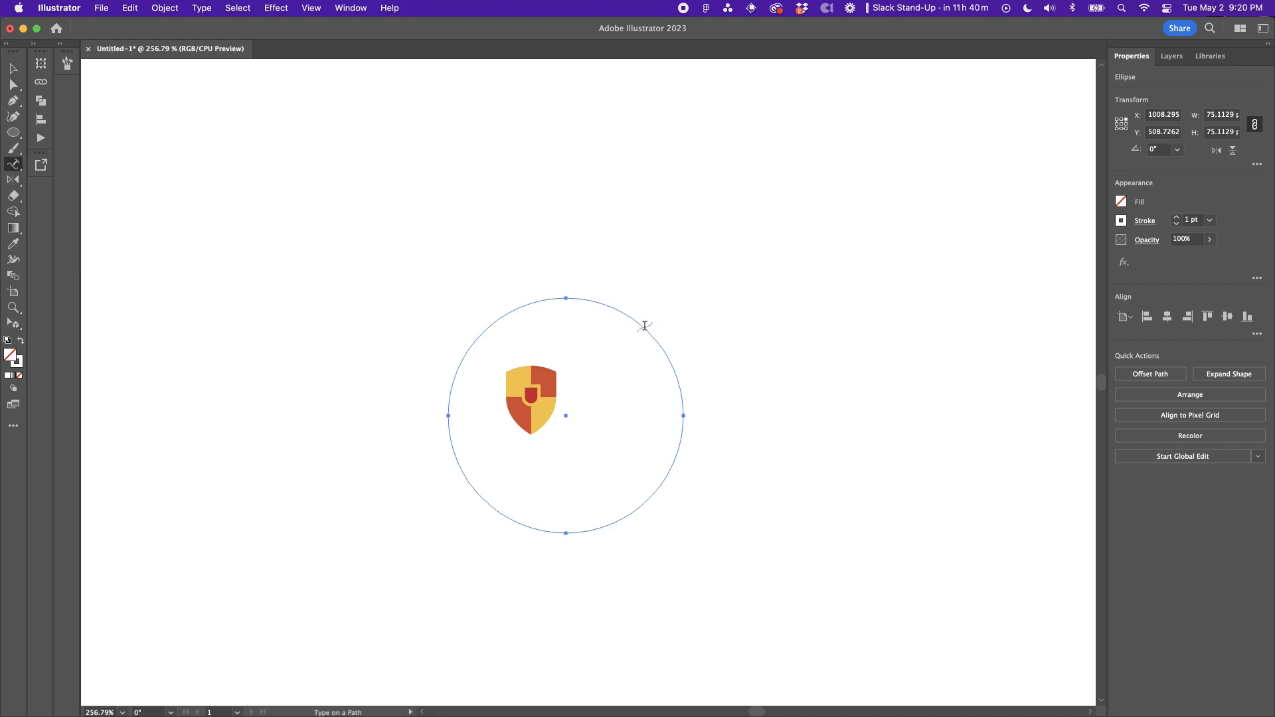
click(599, 303)
text(Unleas)
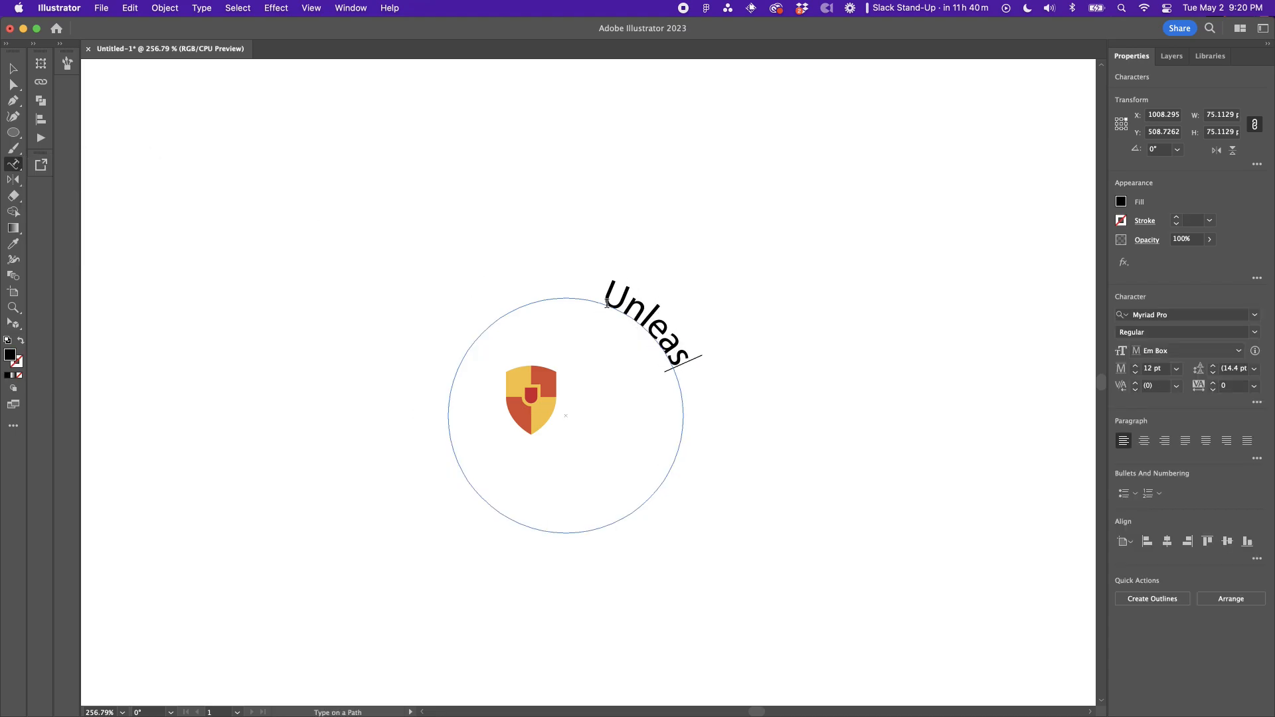
text(h the power within)
key(Escape)
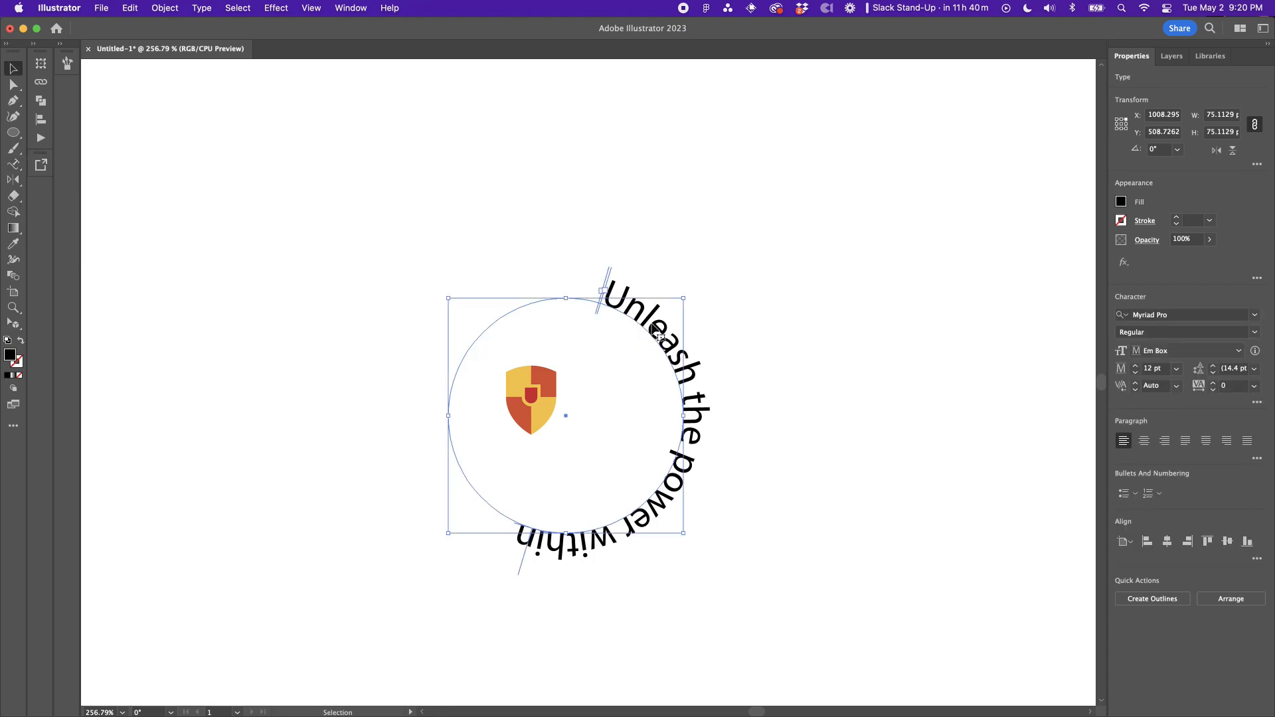
Step: Centre the text circle on the shield and place the centre-aligned text over the top of the circle
drag(657, 332, 642, 334)
drag(723, 302, 722, 301)
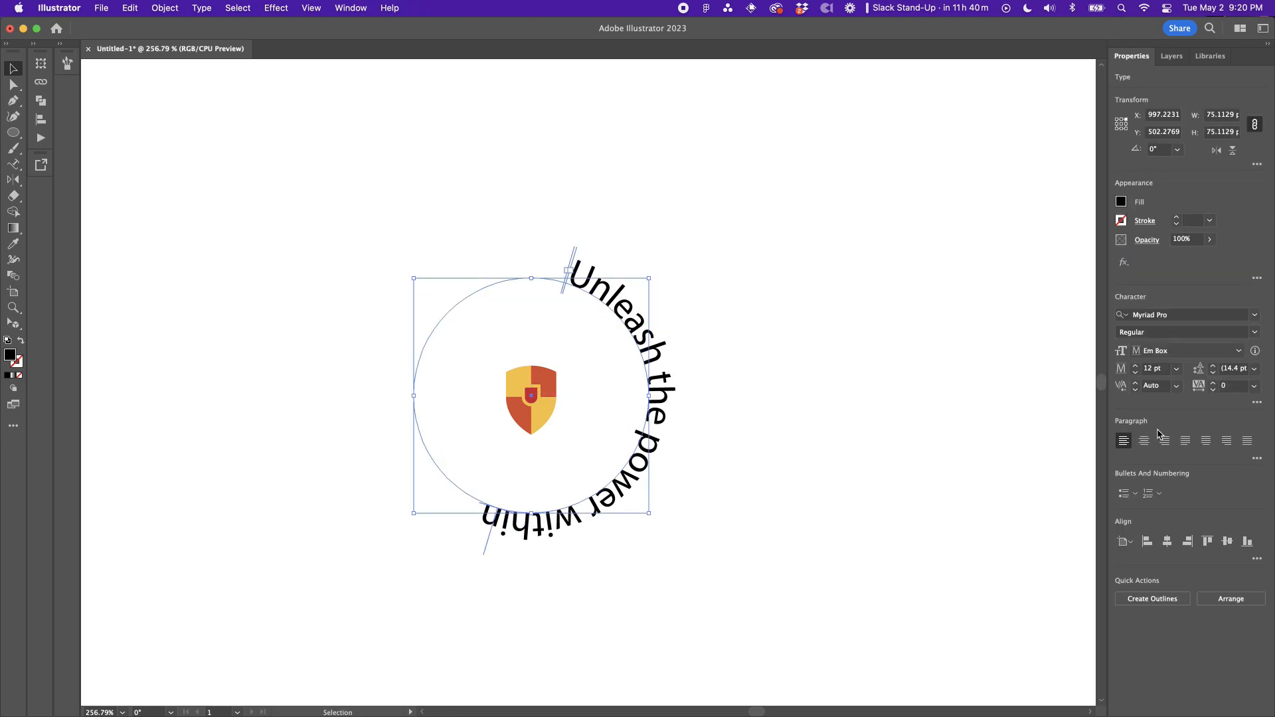
drag(489, 540, 532, 273)
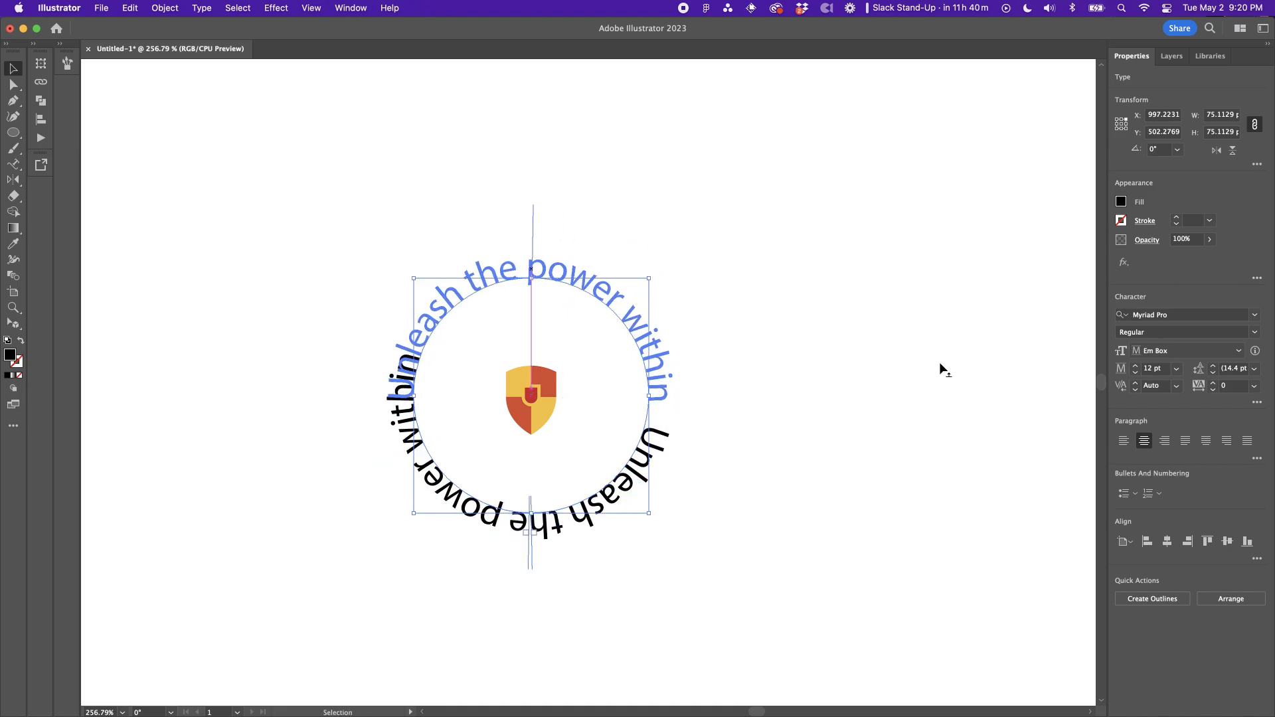
Step: Set the circular text in Spezia Extended Trial Book and all caps
click(1178, 315)
text(spezia e)
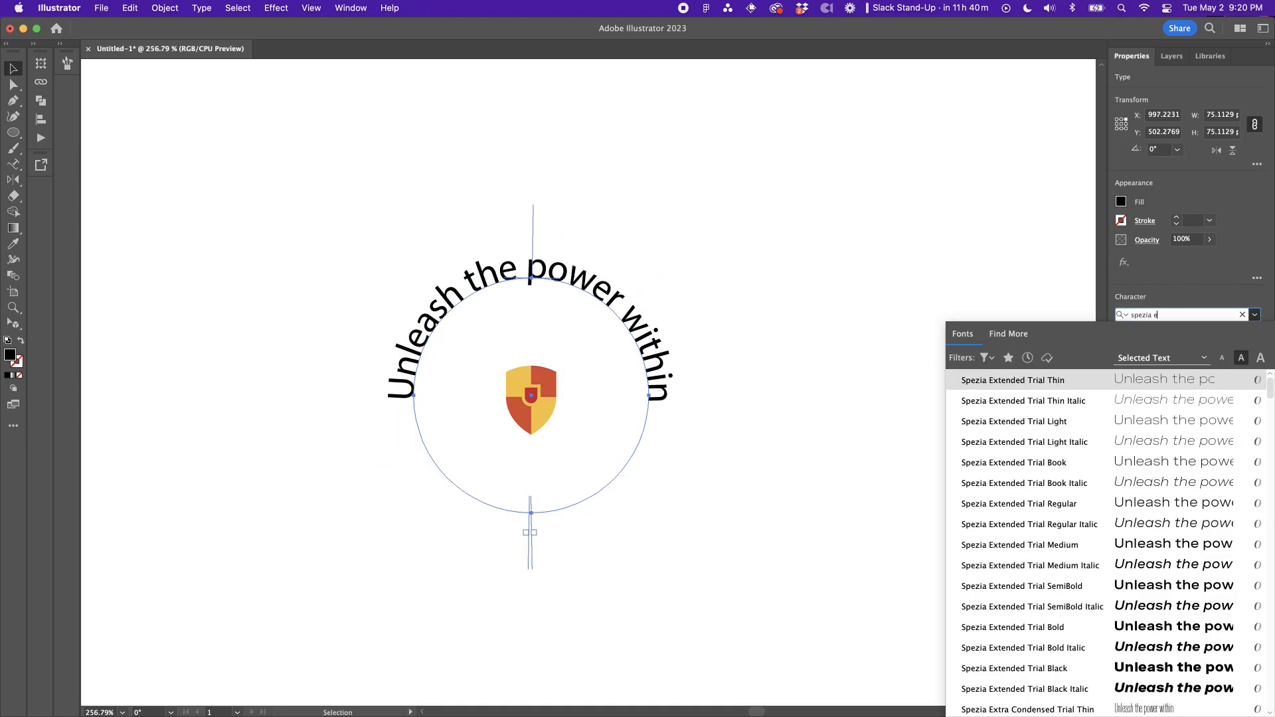
click(1075, 454)
click(1257, 459)
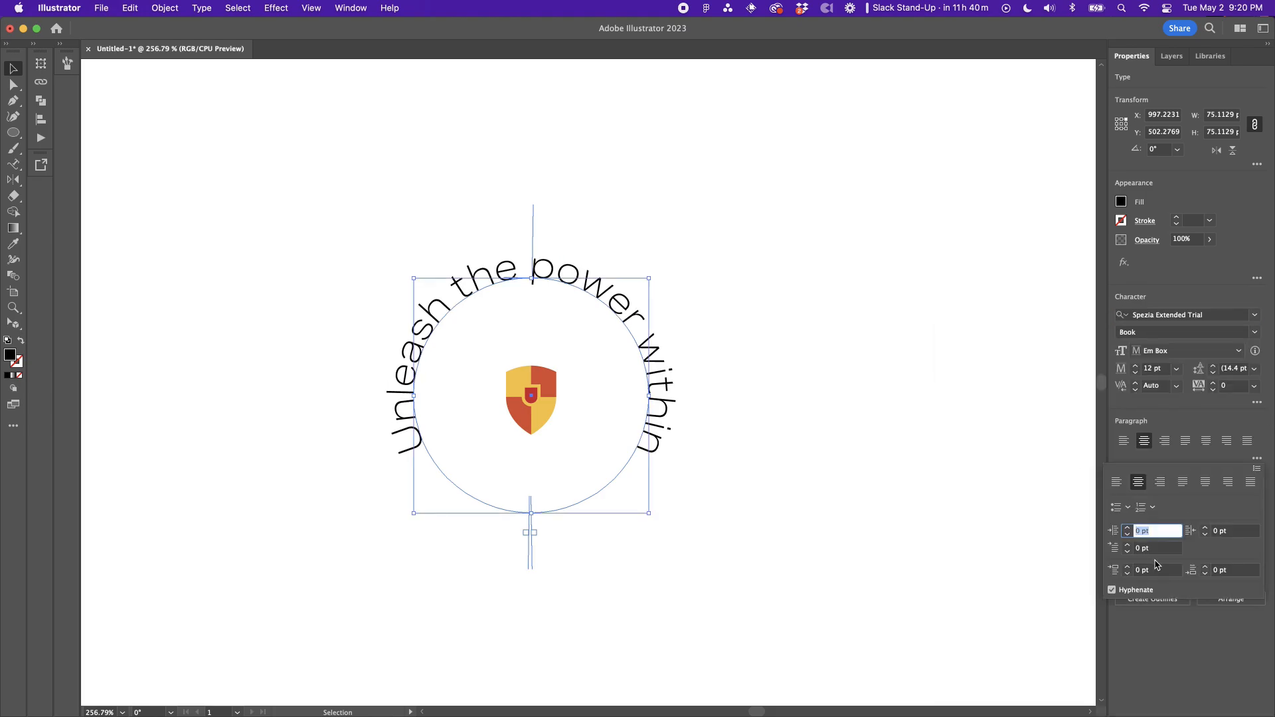
click(1257, 403)
click(1116, 564)
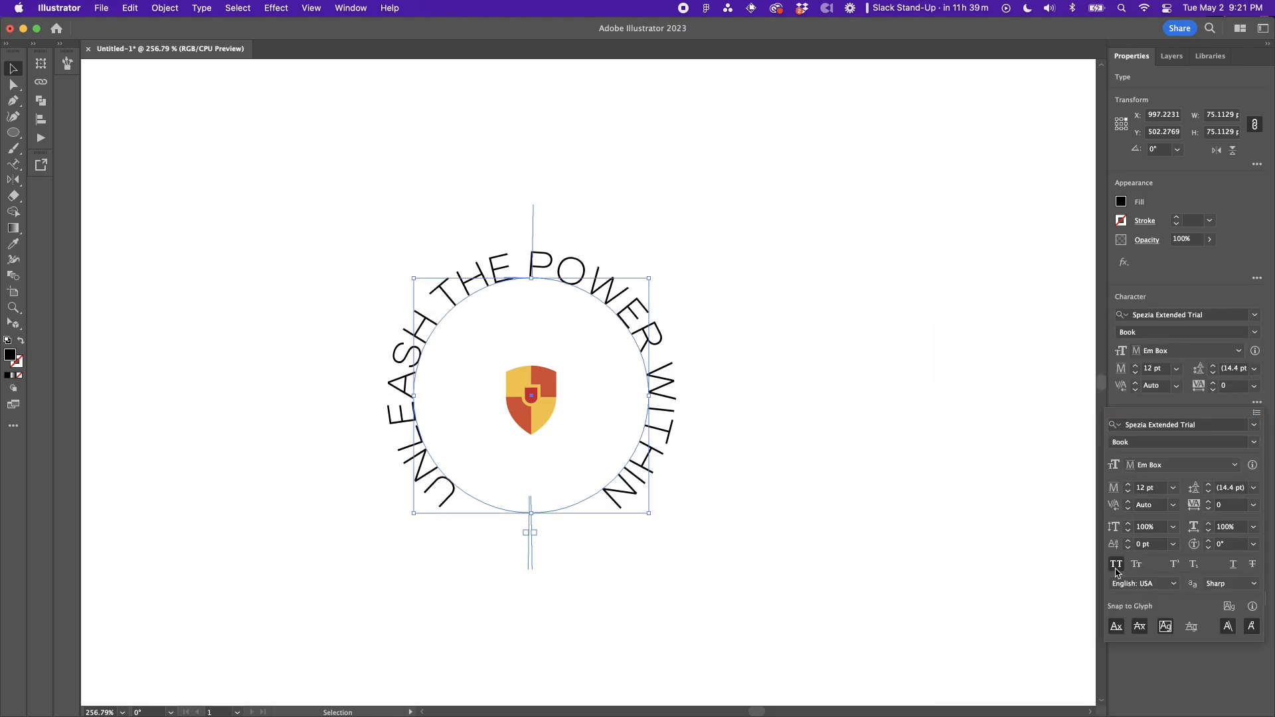
click(1204, 406)
Step: Change the circular text to the Medium weight at 6 pt
click(1248, 336)
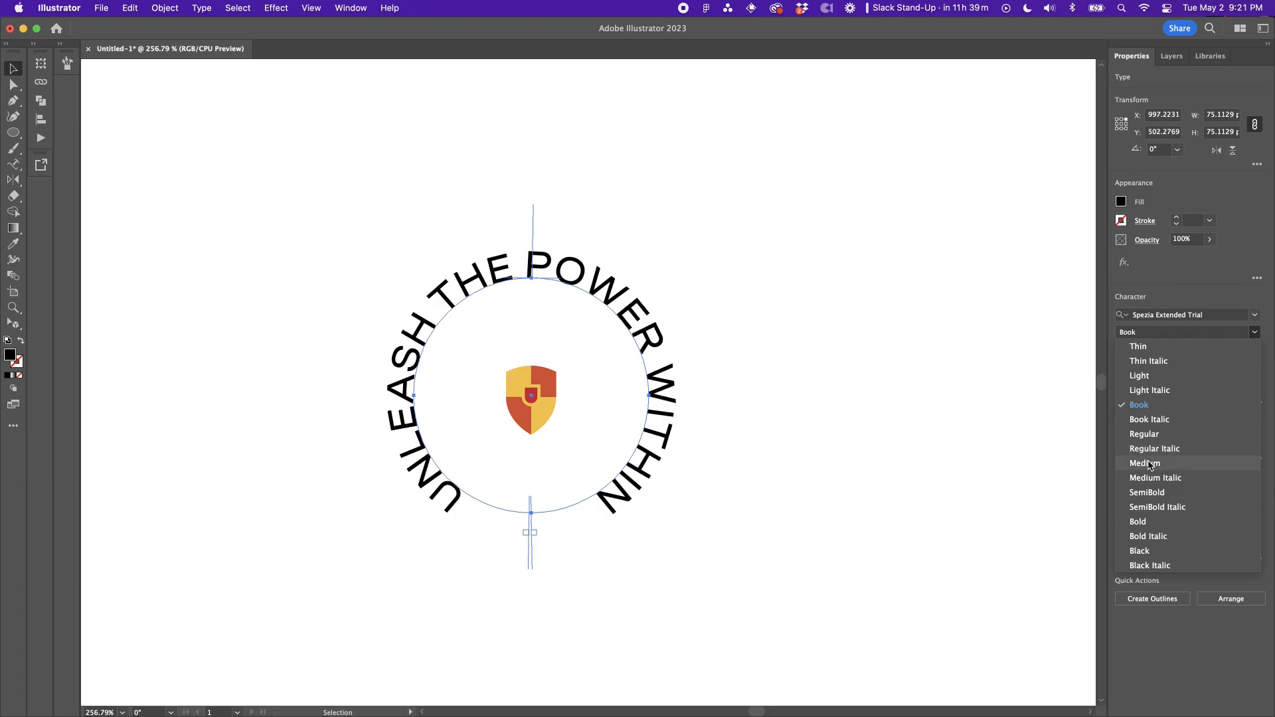
click(1195, 463)
click(1154, 368)
text(6)
key(Return)
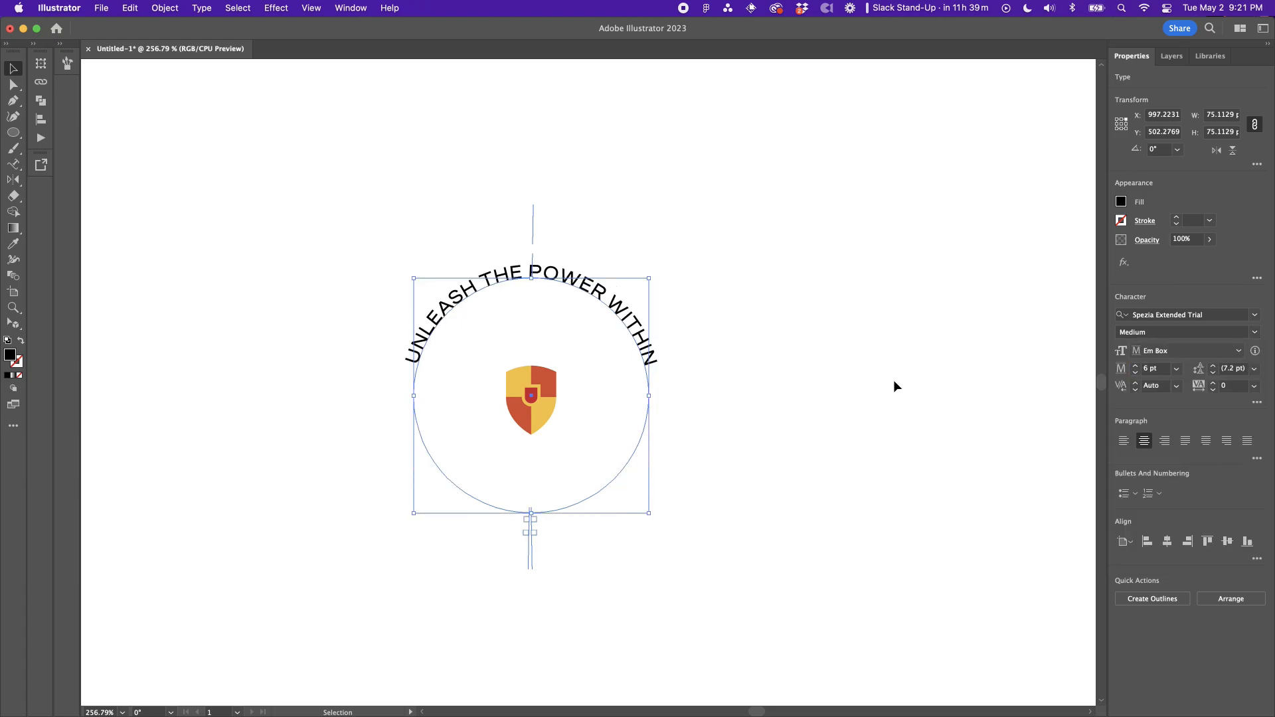
click(894, 379)
click(575, 279)
drag(654, 272, 844, 293)
key(super+z)
click(750, 298)
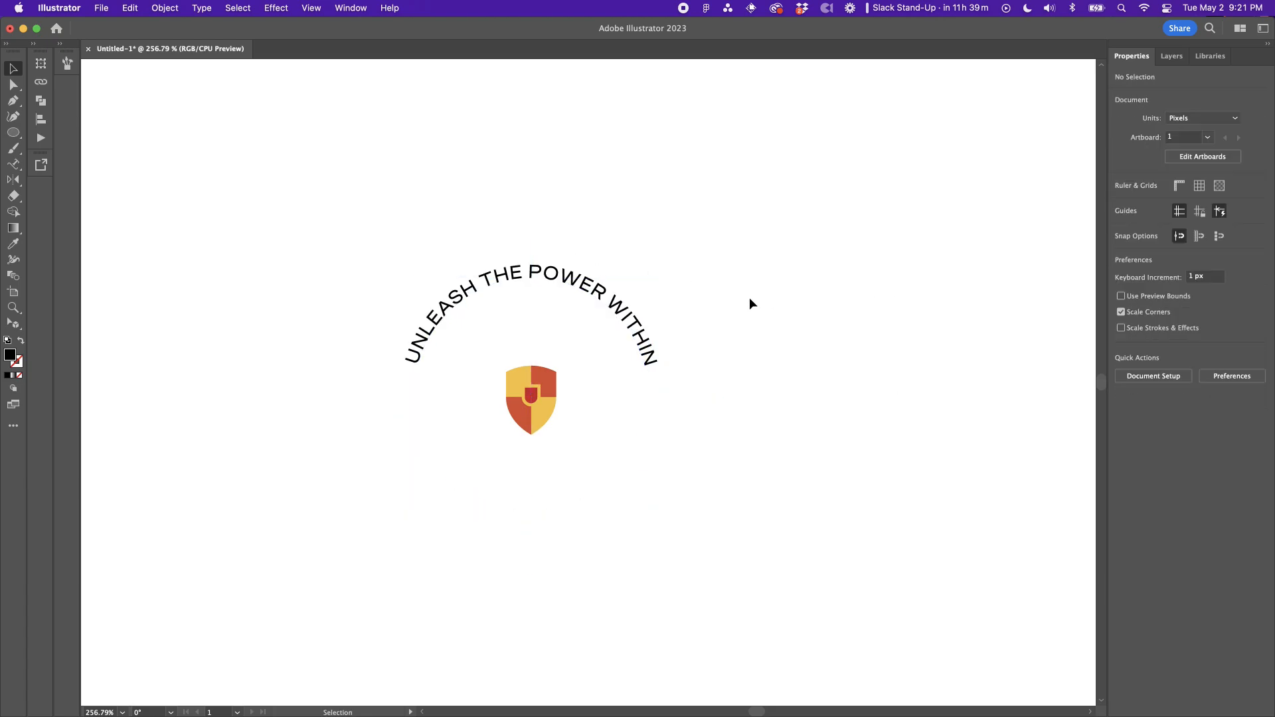
Step: Add a separate straight text reading SPEZIA EXTENDED and place it above and to the right of the circular text
click(818, 316)
text(SPEZIA )
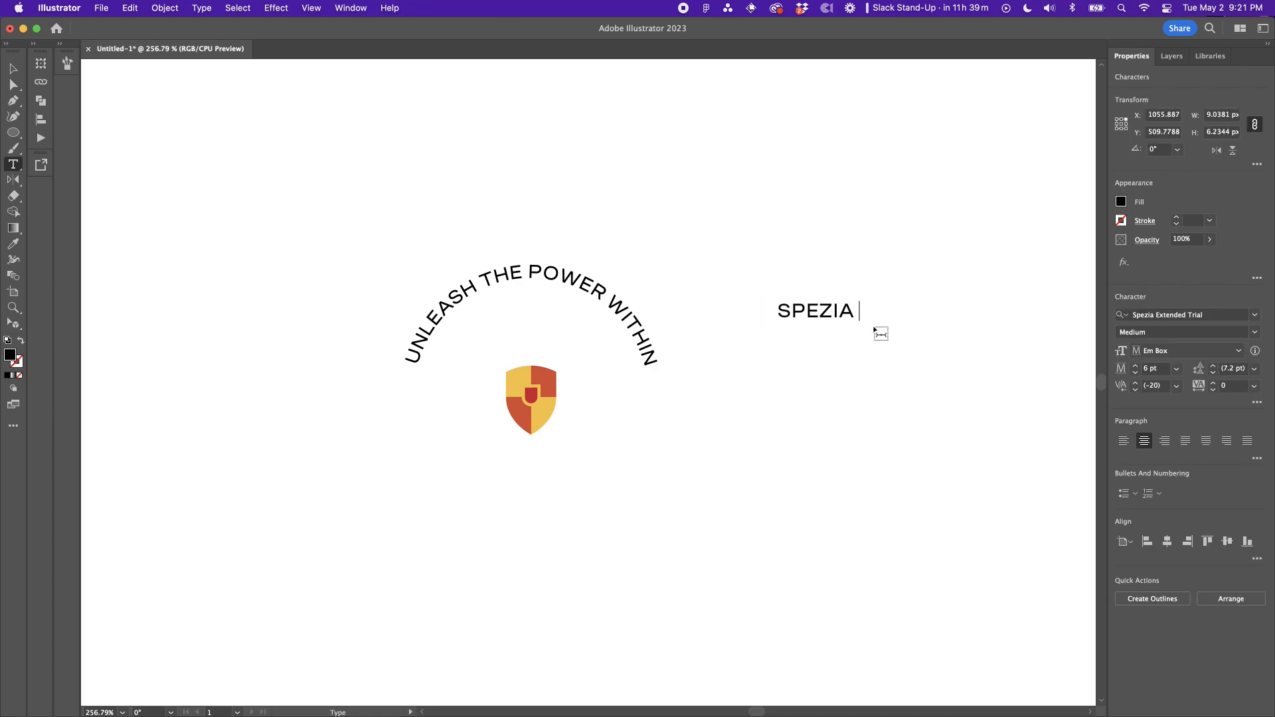
text(EXTENDED)
key(Escape)
drag(844, 318, 950, 251)
Step: Shrink the text circle to about 48 px around the shield and match its type style to SPEZIA EXTENDED with the Eyedropper
click(532, 281)
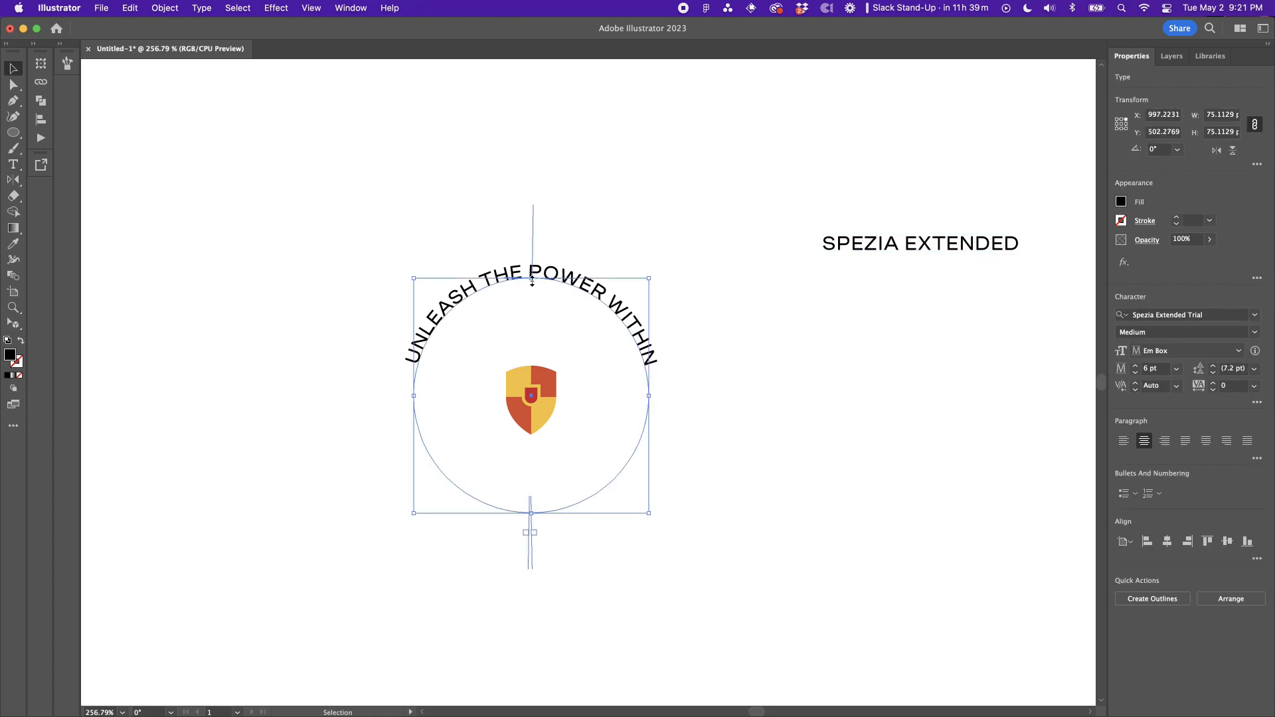
drag(532, 281, 535, 322)
key(i)
click(855, 245)
key(v)
click(739, 342)
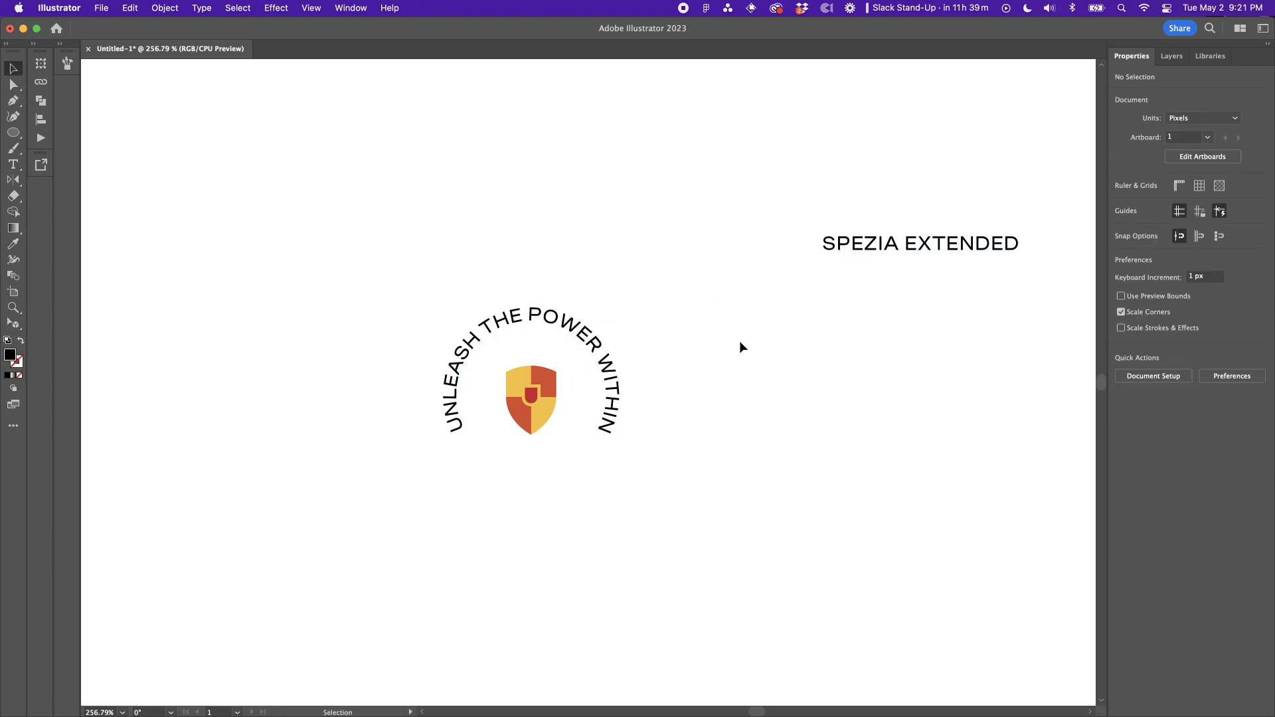
Step: Set the circular text's tracking to 200
scroll(728, 358, down, 1)
click(563, 318)
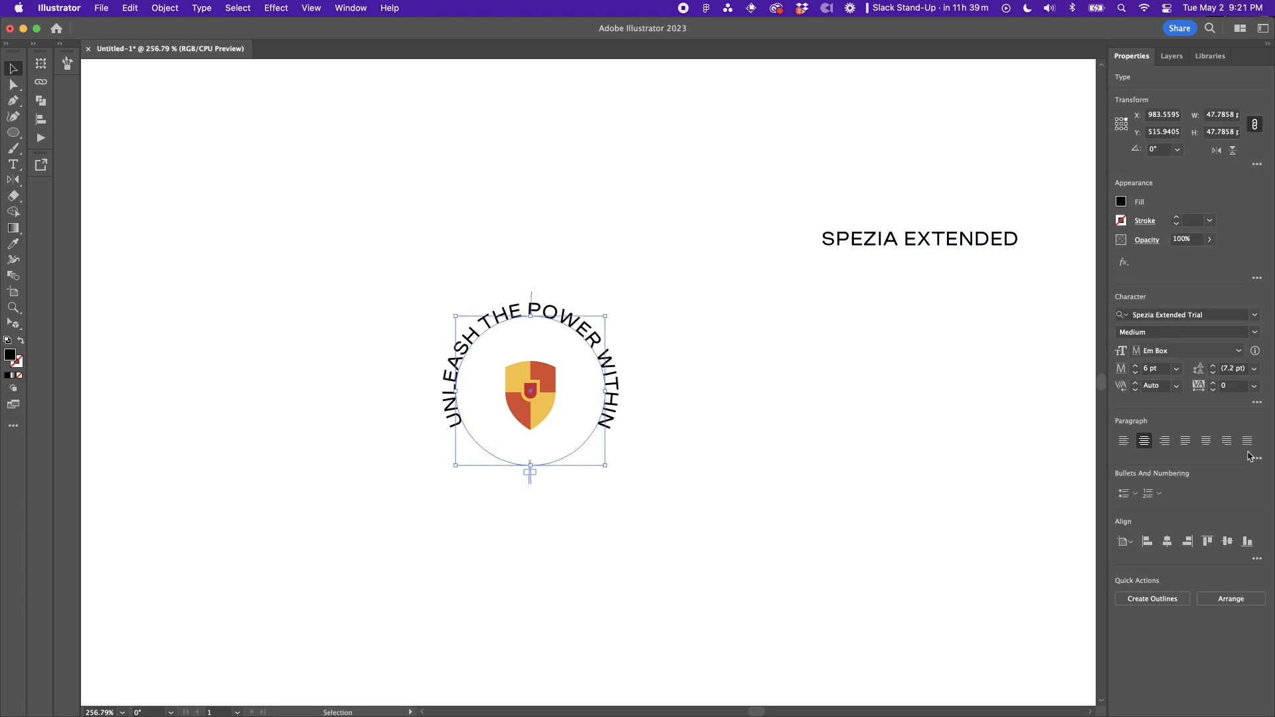
click(1253, 386)
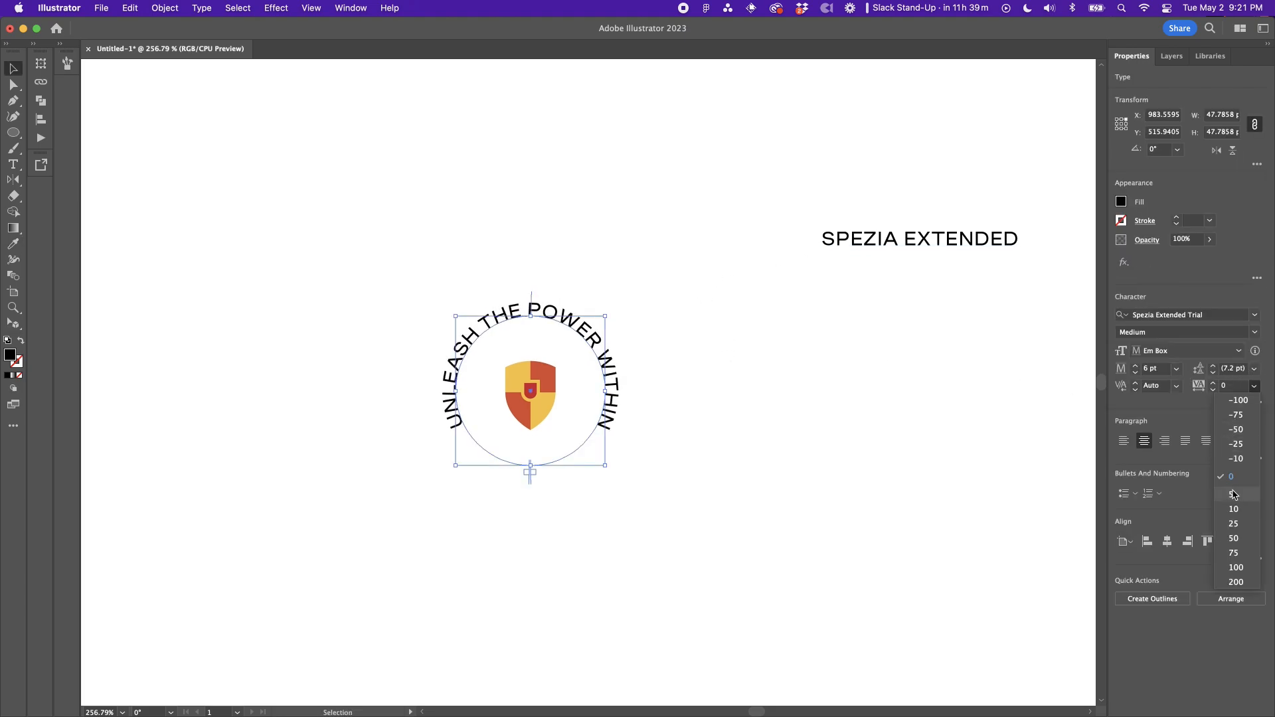
click(1236, 568)
click(893, 383)
Step: Apply the circular text's type style to the SPEZIA EXTENDED text with the Eyedropper
drag(828, 157, 894, 284)
key(i)
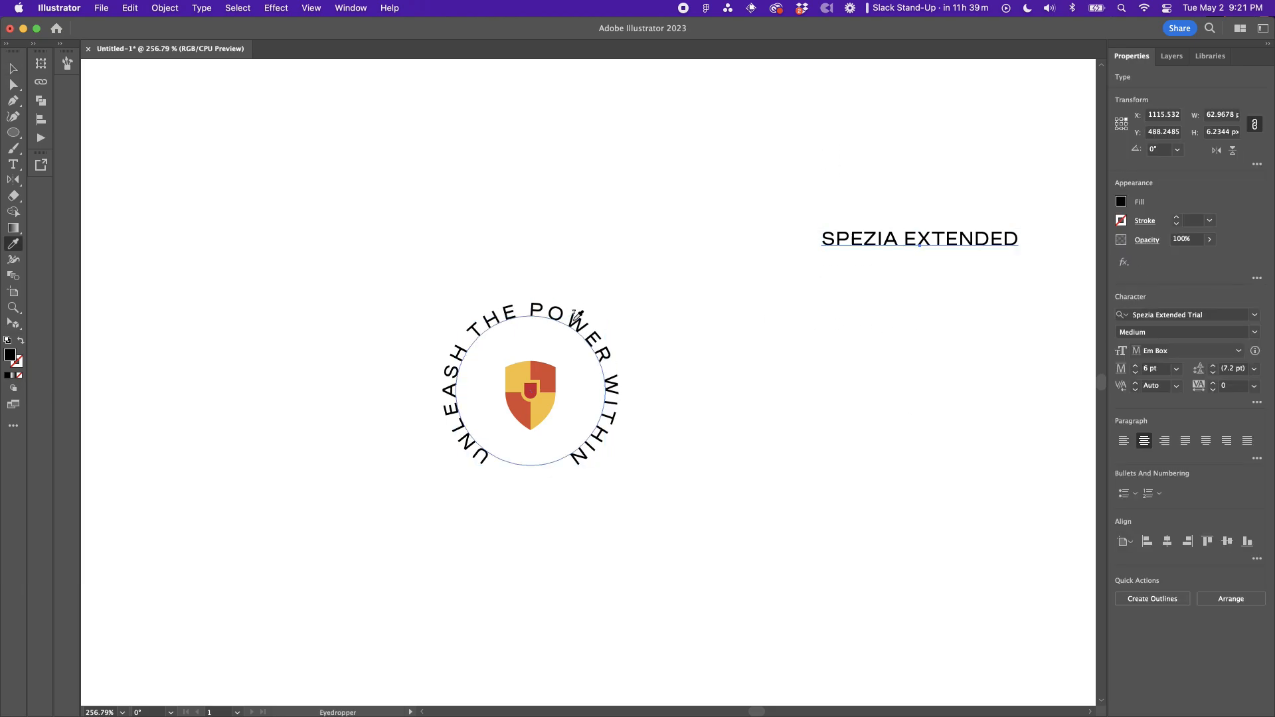
click(575, 321)
key(v)
click(715, 320)
Step: Copy the words POWER WITHIN from the circular text and delete them from the circle
key(t)
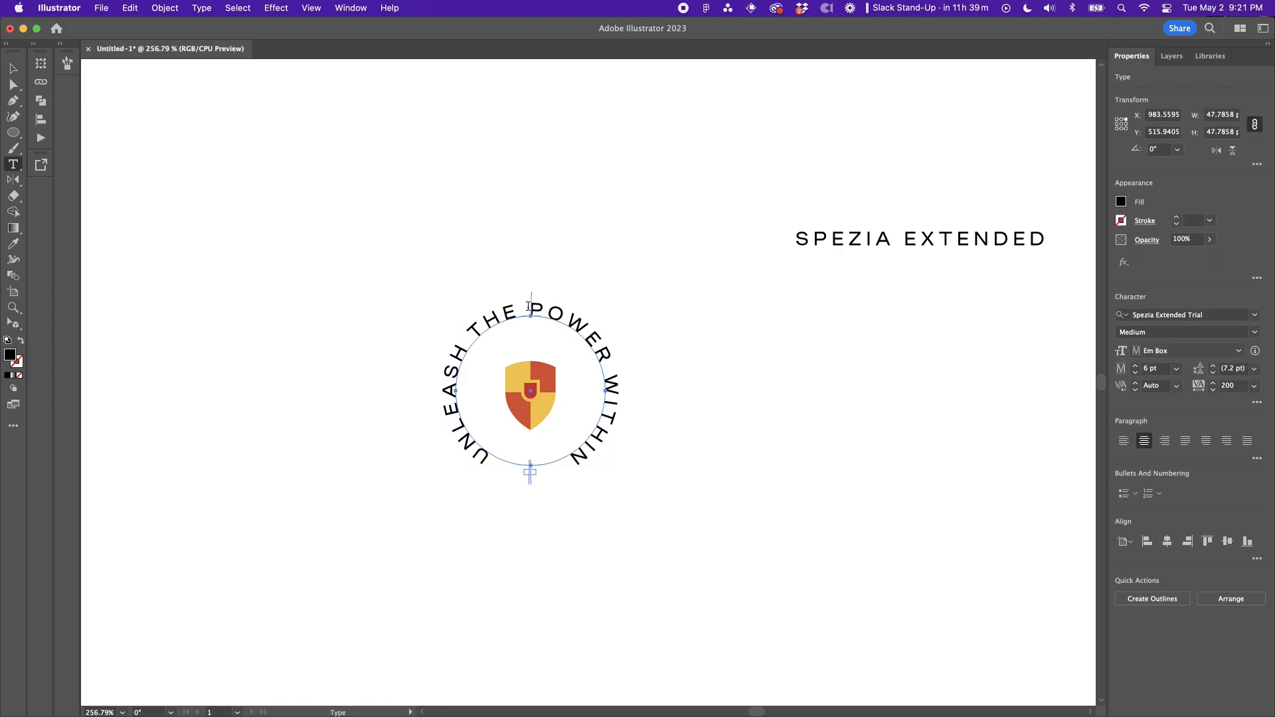
drag(568, 326, 633, 483)
key(super+c)
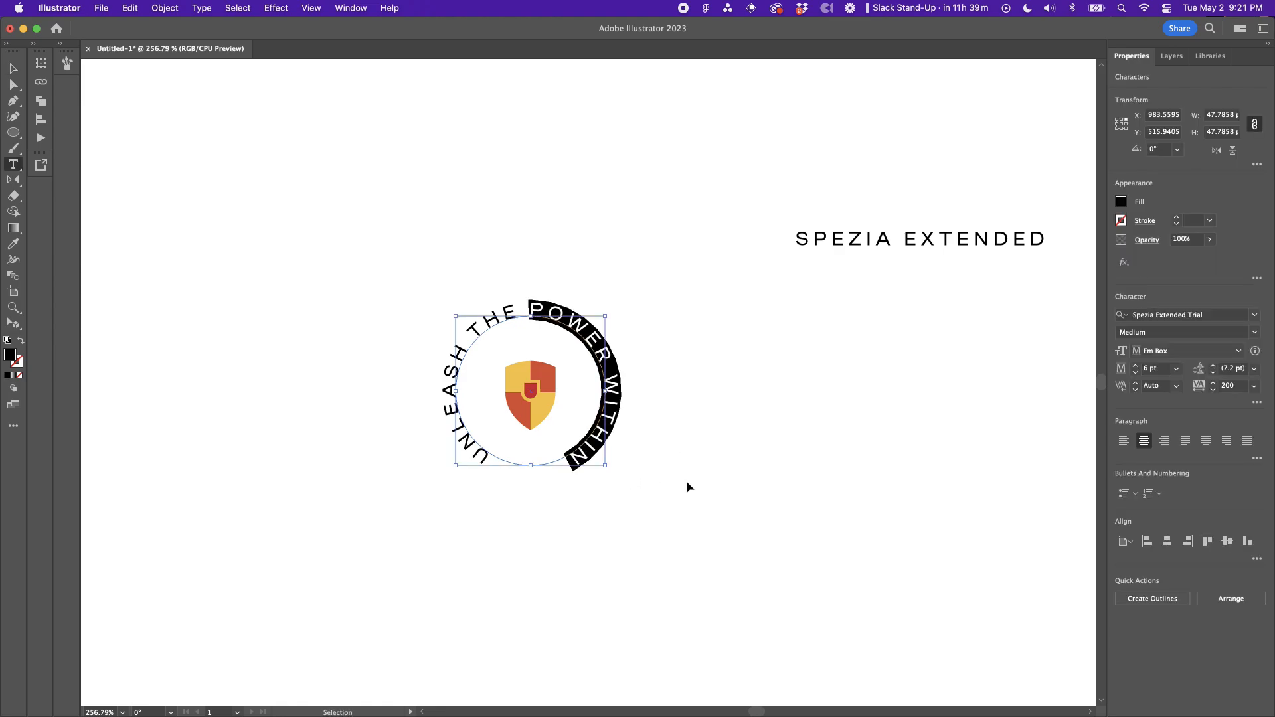
key(BackSpace)
key(Escape)
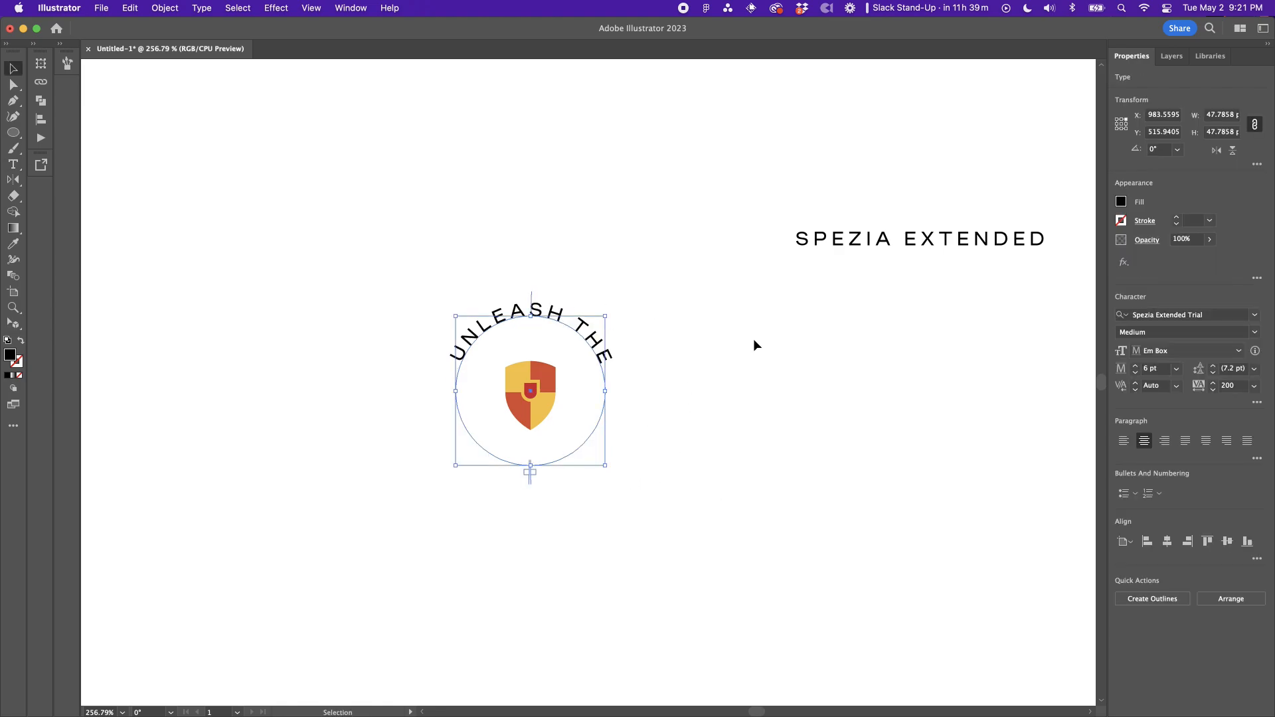
Step: Paste POWER WITHIN as a separate straight text to the right of the circle
click(753, 338)
key(t)
click(834, 339)
key(super+v)
key(Escape)
Step: Add a copy of the UNLEASH THE path text, flipped to read along the inside bottom of the circle
click(559, 315)
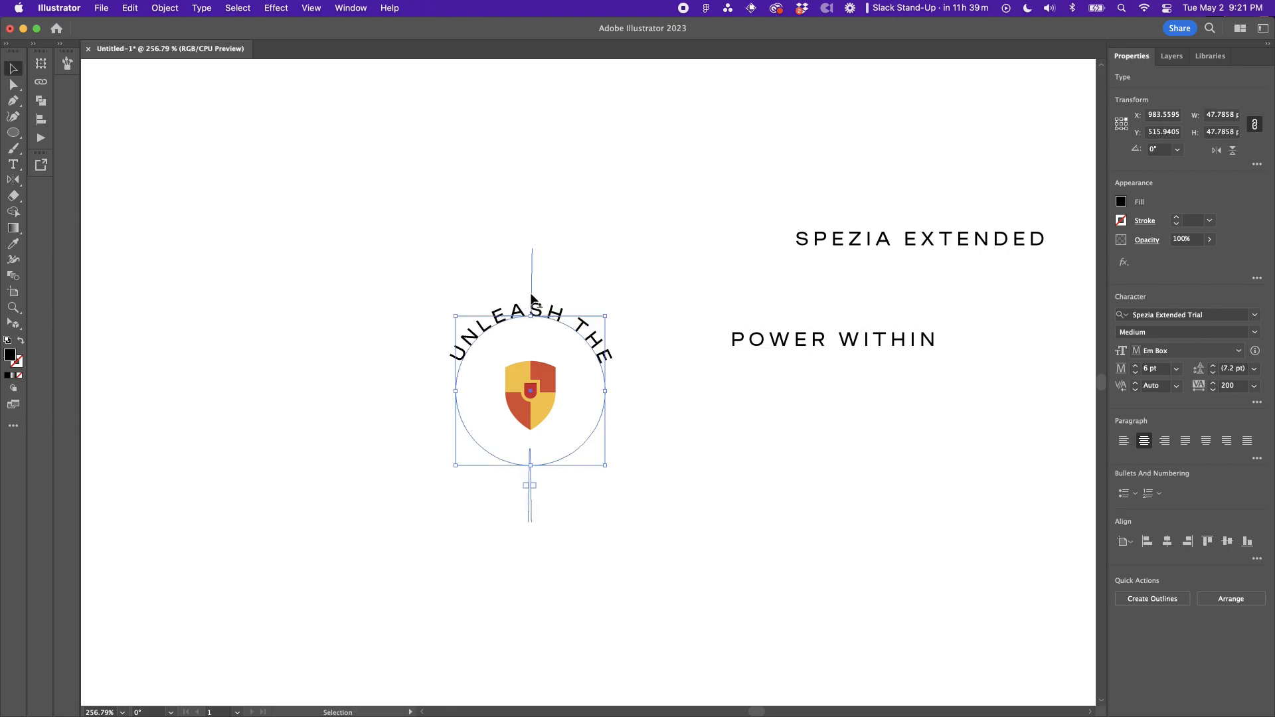
drag(532, 285, 530, 460)
key(a)
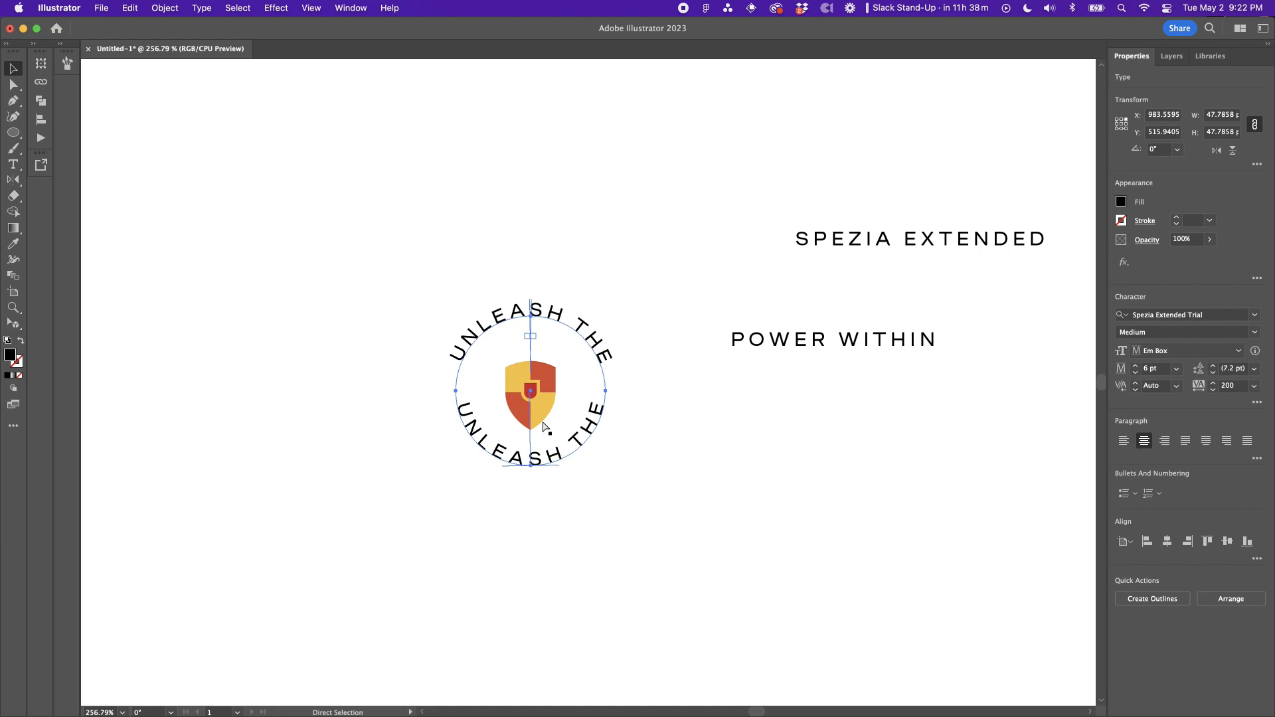
Step: Enlarge the lower text's circle to about 56 px in outline view and match its type style to POWER WITHIN
key(ctrl+y)
key(v)
mouse_move(531, 320)
mouse_down()
mouse_move(530, 304)
mouse_move(544, 317)
mouse_up()
key(i)
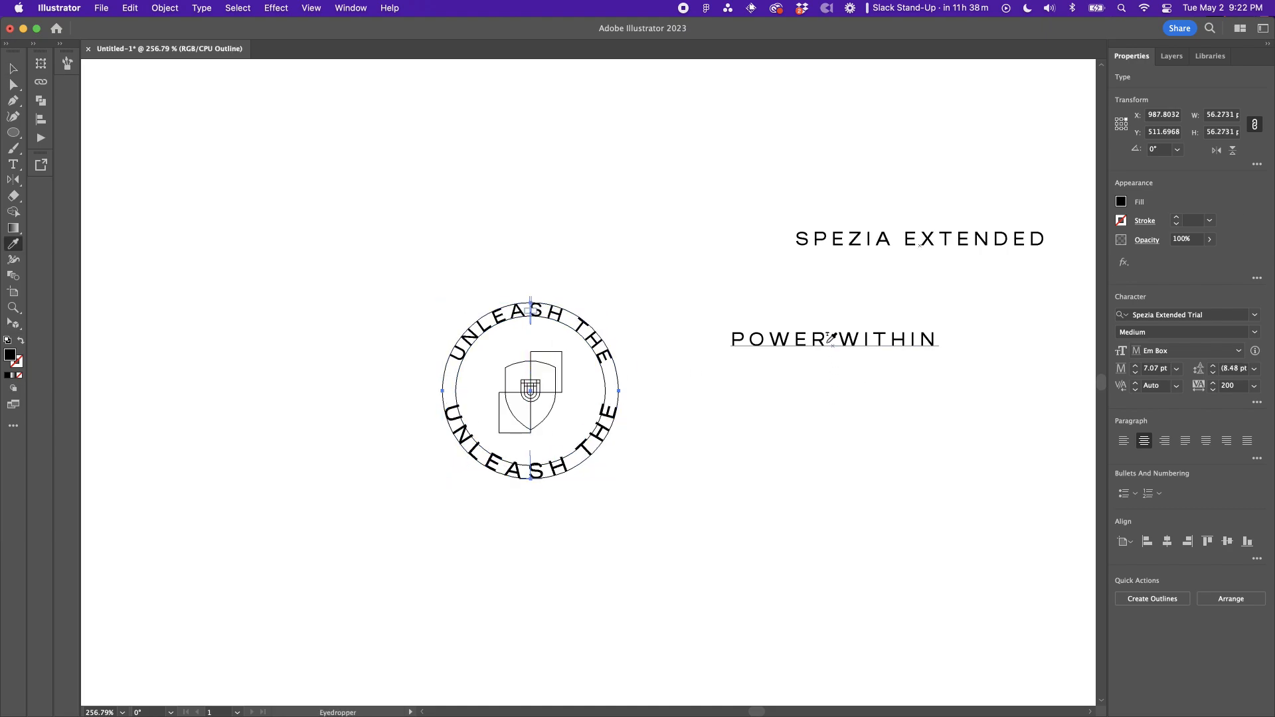
click(829, 342)
key(v)
click(729, 424)
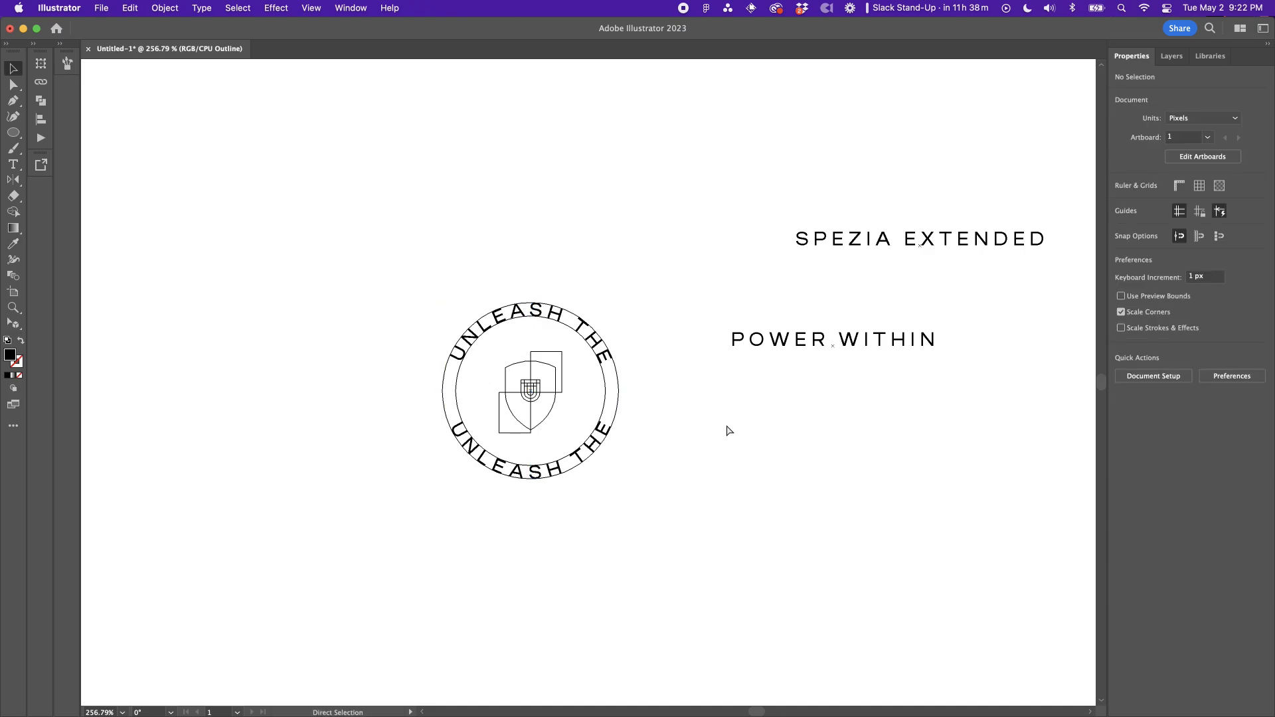
key(ctrl+y)
Step: Replace the lower curved text with POWER WITHIN
key(t)
triple_click(561, 461)
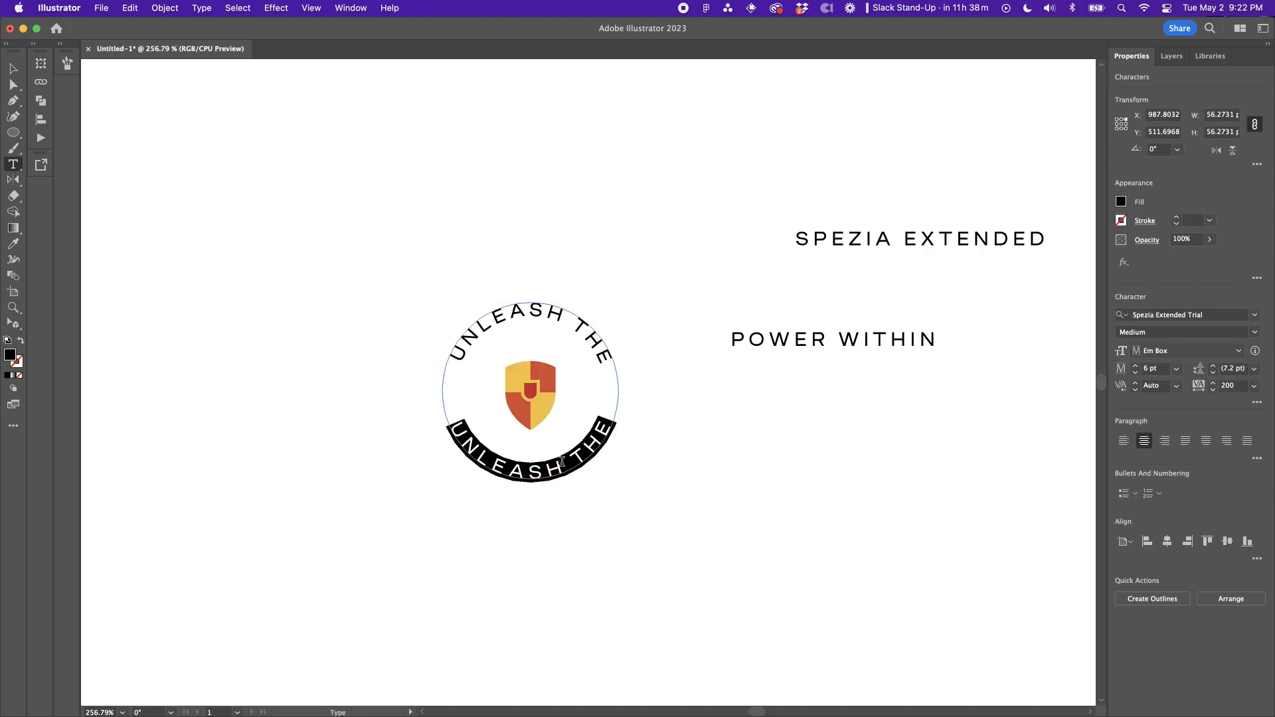
text(POWER WITHIN)
key(Escape)
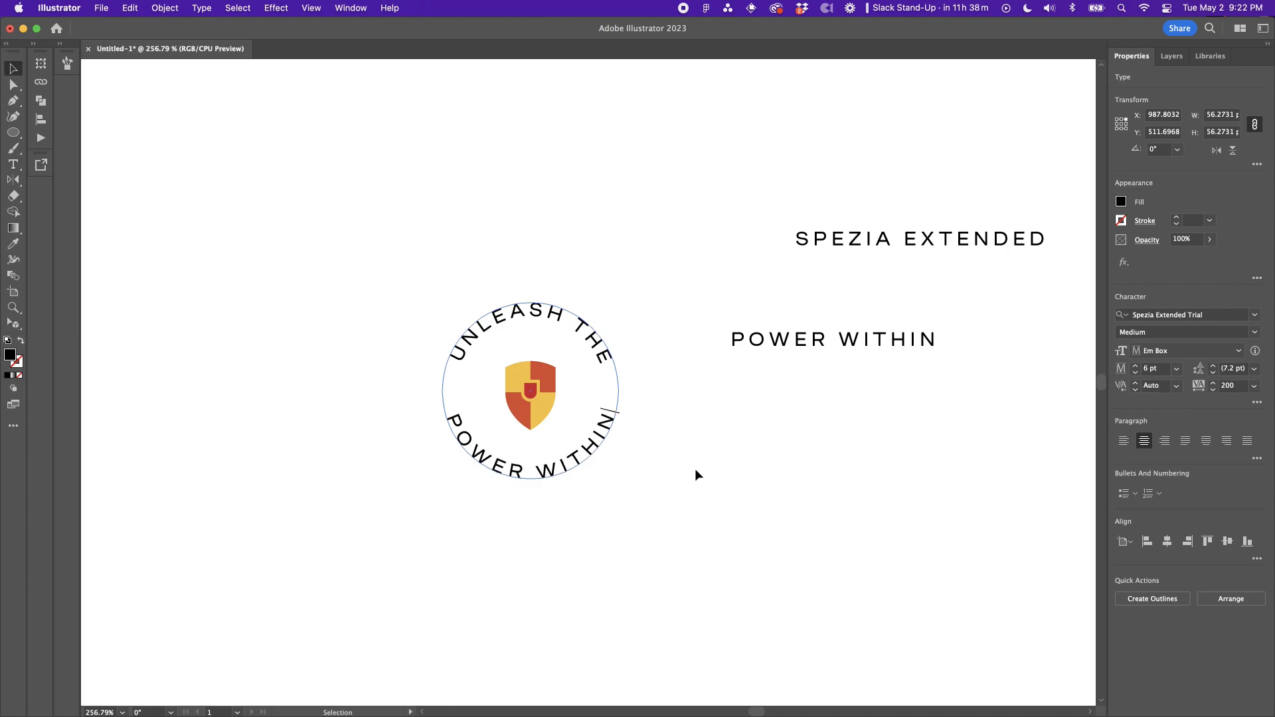
click(686, 466)
Step: Draw a circle about 69 px across, centred on the shield and surrounding the curved text, and send it to the back
scroll(691, 470, down, 2)
drag(352, 247, 566, 338)
click(405, 288)
key(l)
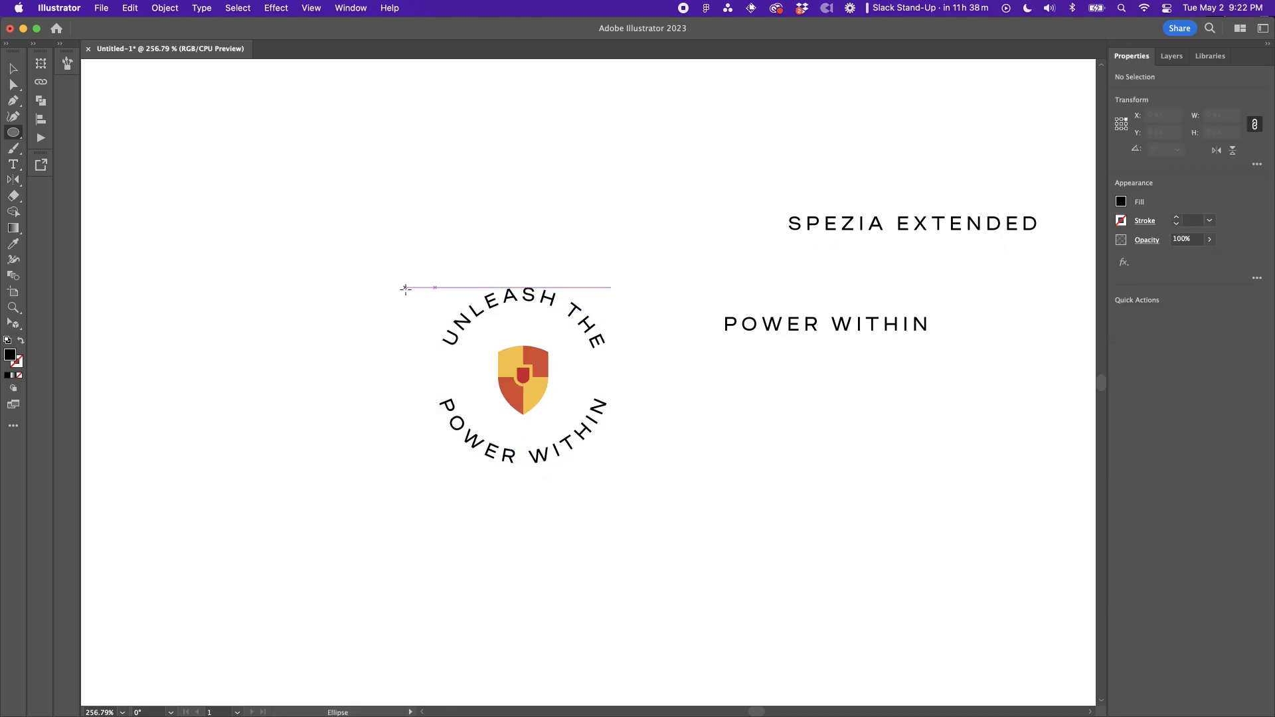
drag(524, 375, 631, 305)
key(super+shift+bracketleft)
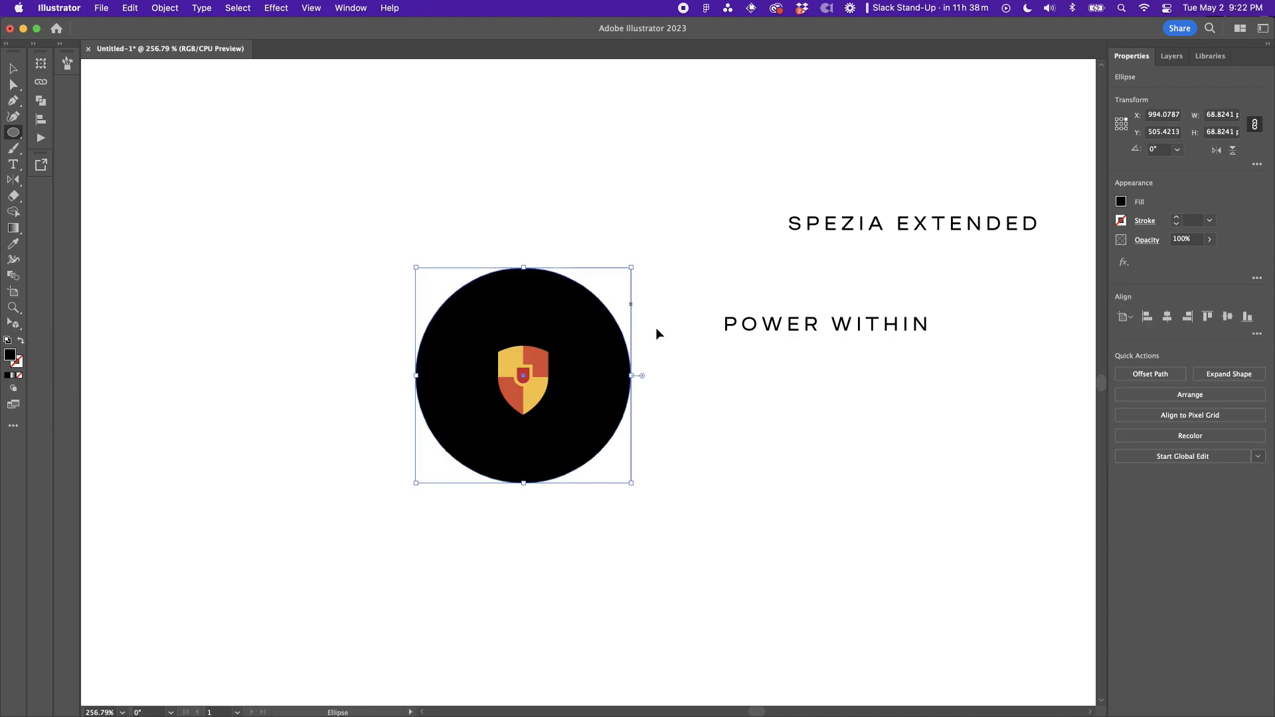
Step: Replace the large circle's black fill with no fill and a white outline
key(v)
key(i)
click(704, 389)
key(v)
Step: Try moving the whole badge, outer circle included, further down the canvas and undo the move
drag(346, 200, 662, 527)
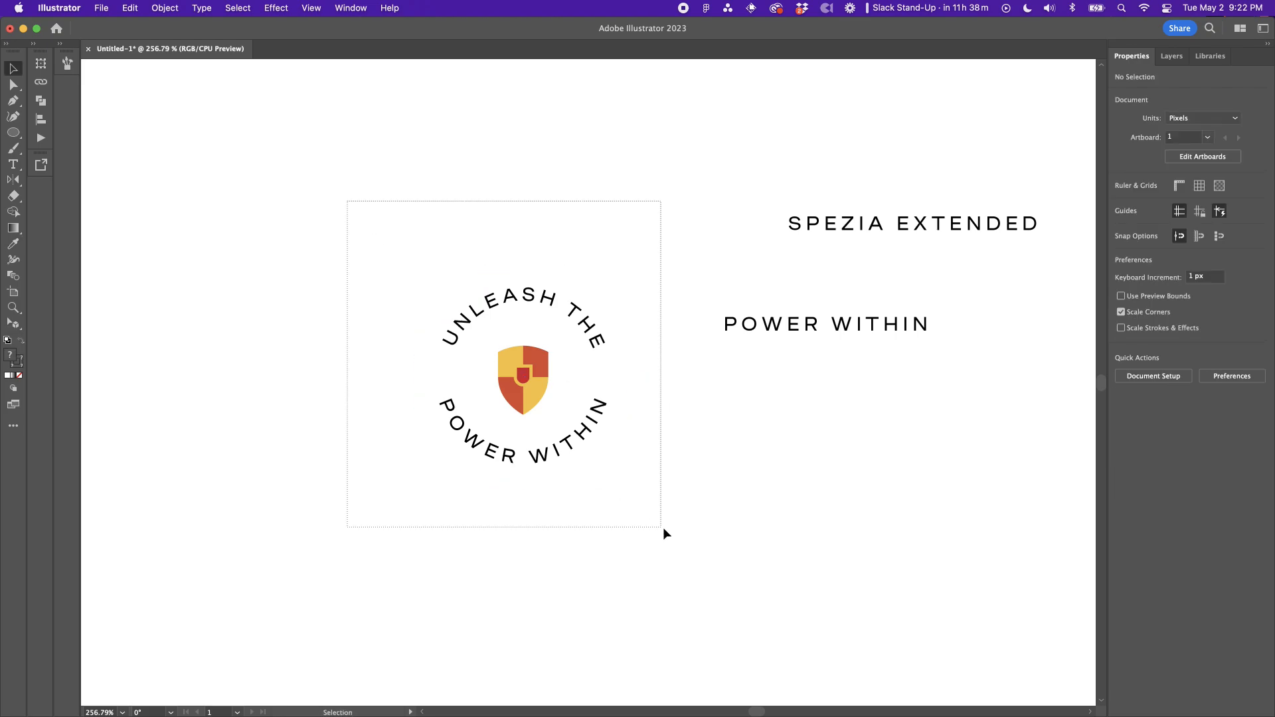
drag(556, 286, 551, 656)
drag(361, 224, 641, 529)
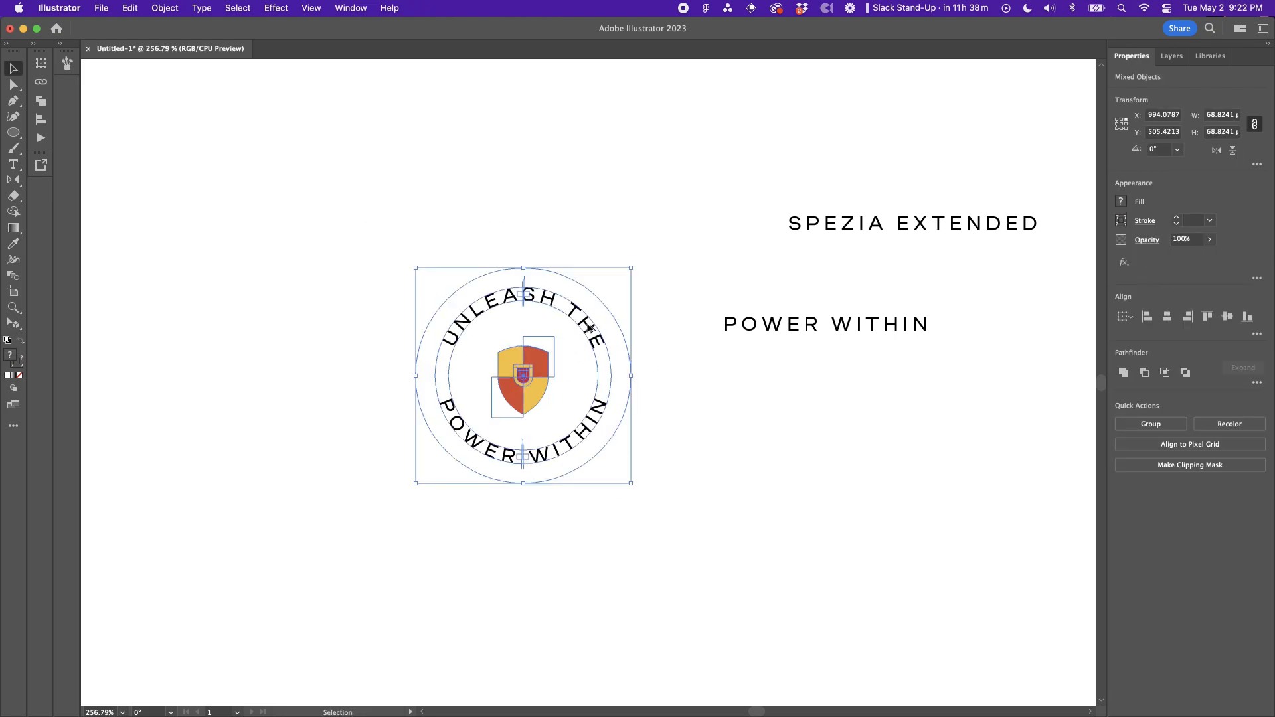
drag(612, 340, 613, 616)
scroll(700, 513, down, 2)
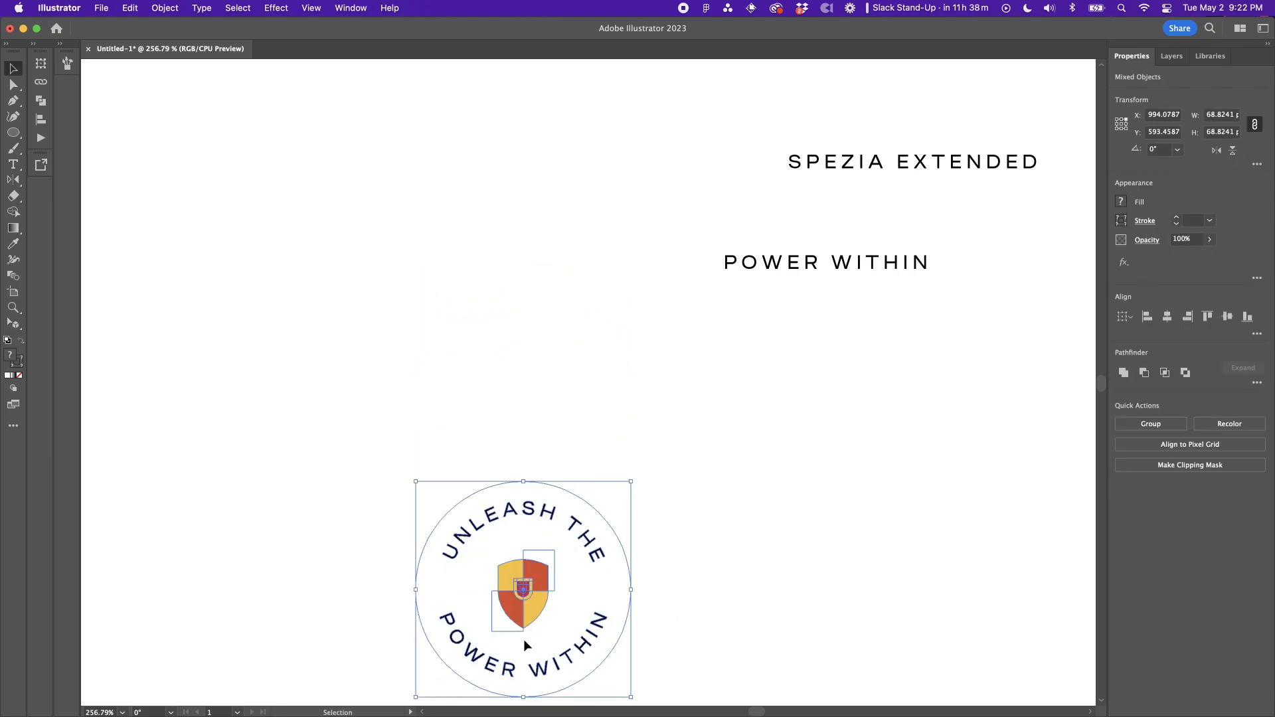
key(super+z)
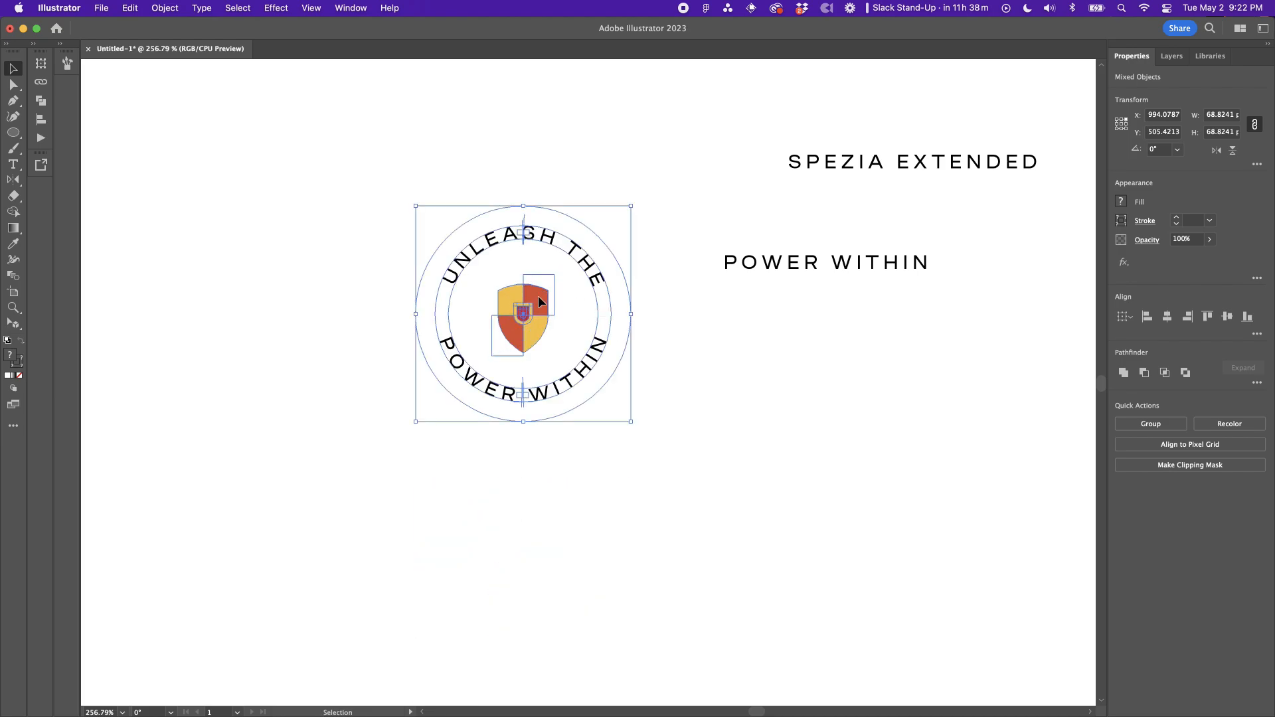
Step: Place a copy of the whole badge directly below the original and delete the shield from the copy
drag(538, 296, 662, 516)
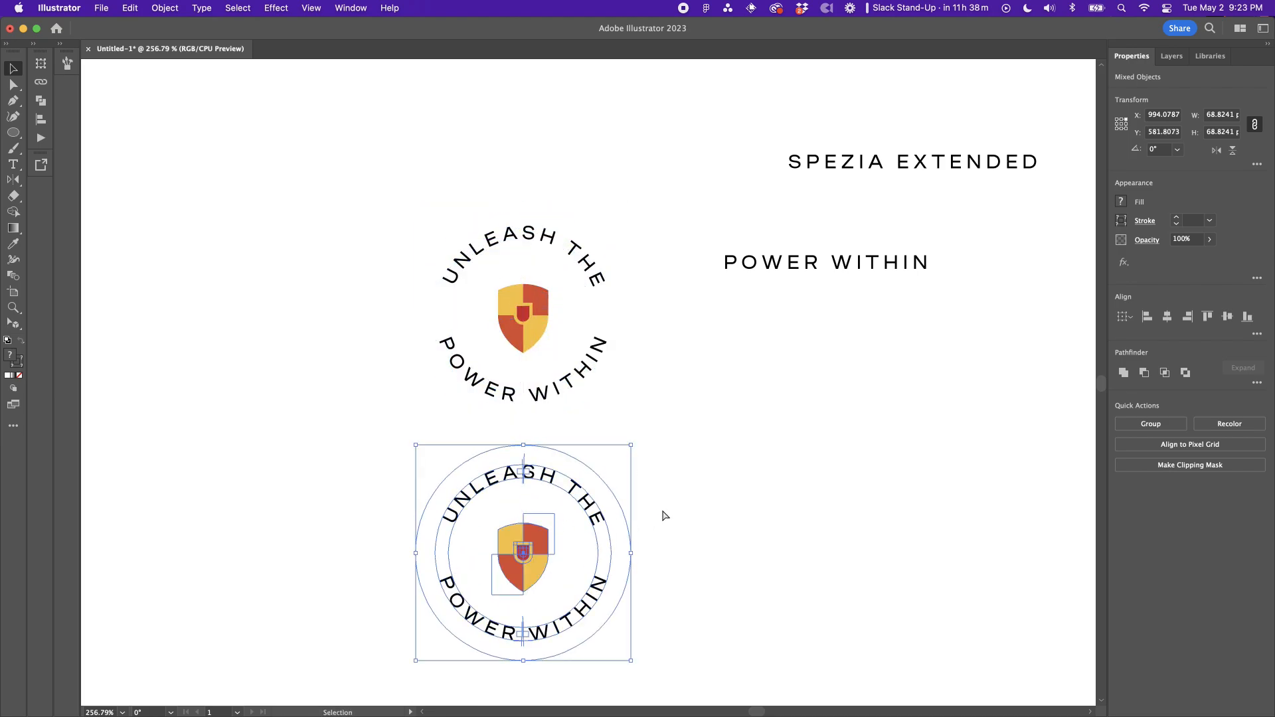
click(745, 498)
drag(500, 556, 597, 572)
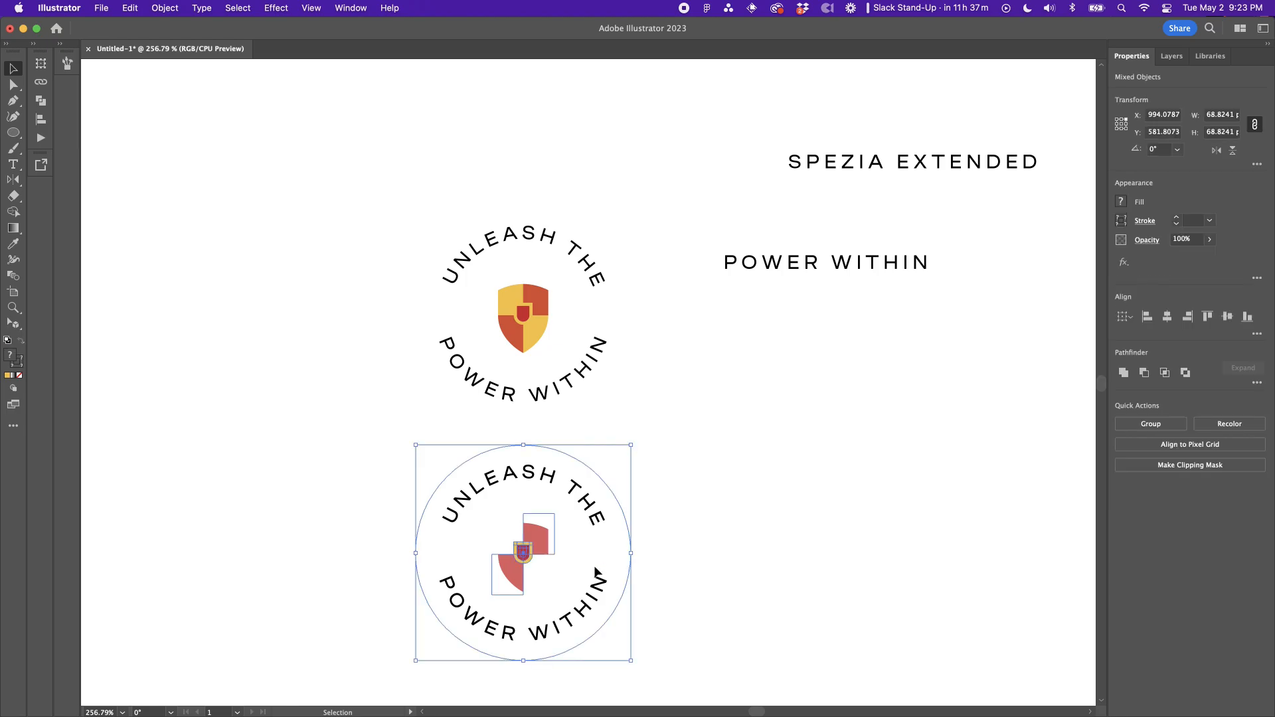
key(Delete)
Step: Copy the shieldless badge artwork, switch to Figma, and paste it into the Le Mans Roadster frame
drag(301, 436, 719, 636)
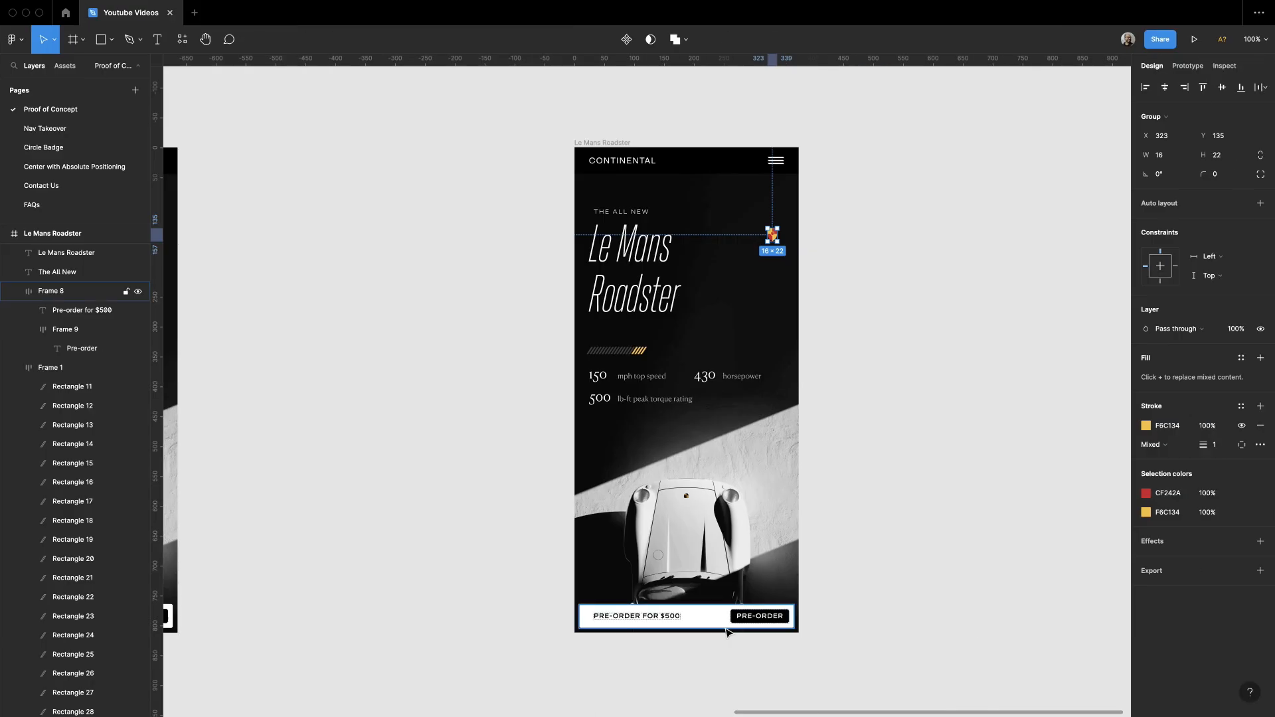
click(541, 191)
scroll(688, 352, up, 5)
key(super+v)
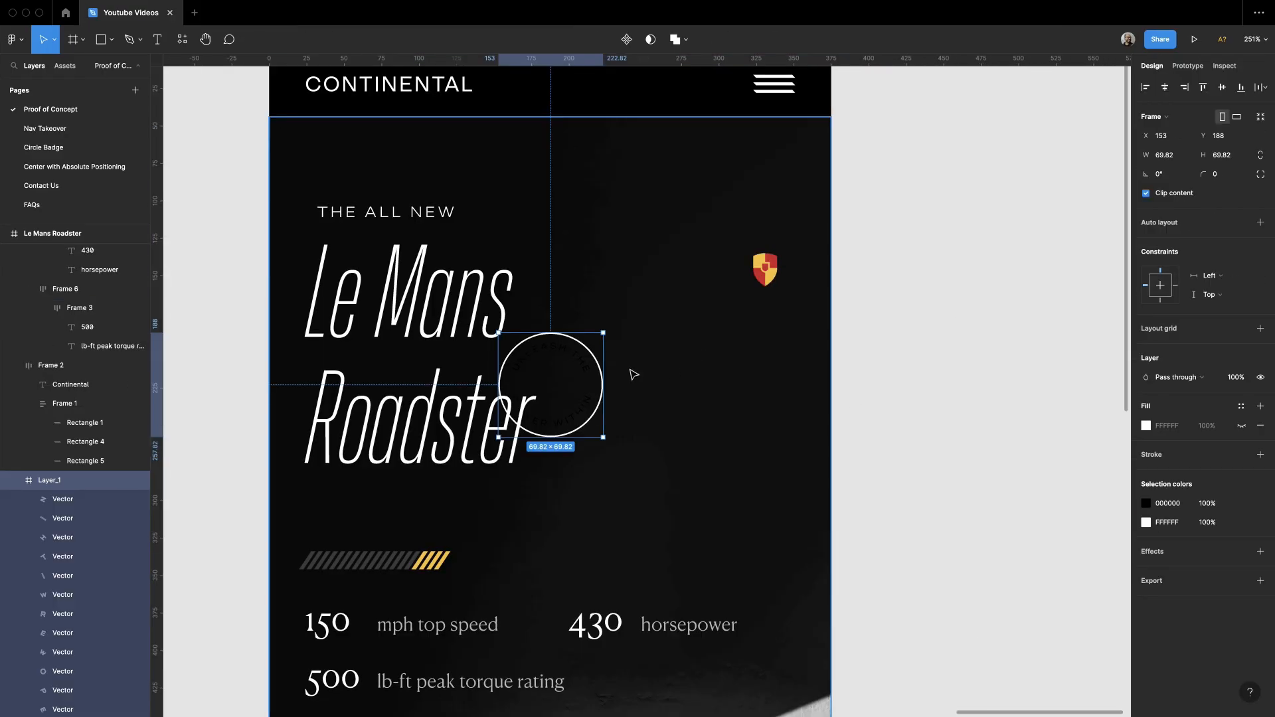
Step: Move the pasted artwork clear of the heading into the empty area beside it and rename its layer Badge
drag(555, 379, 692, 365)
key(super+r)
text(Badge)
key(Return)
click(754, 376)
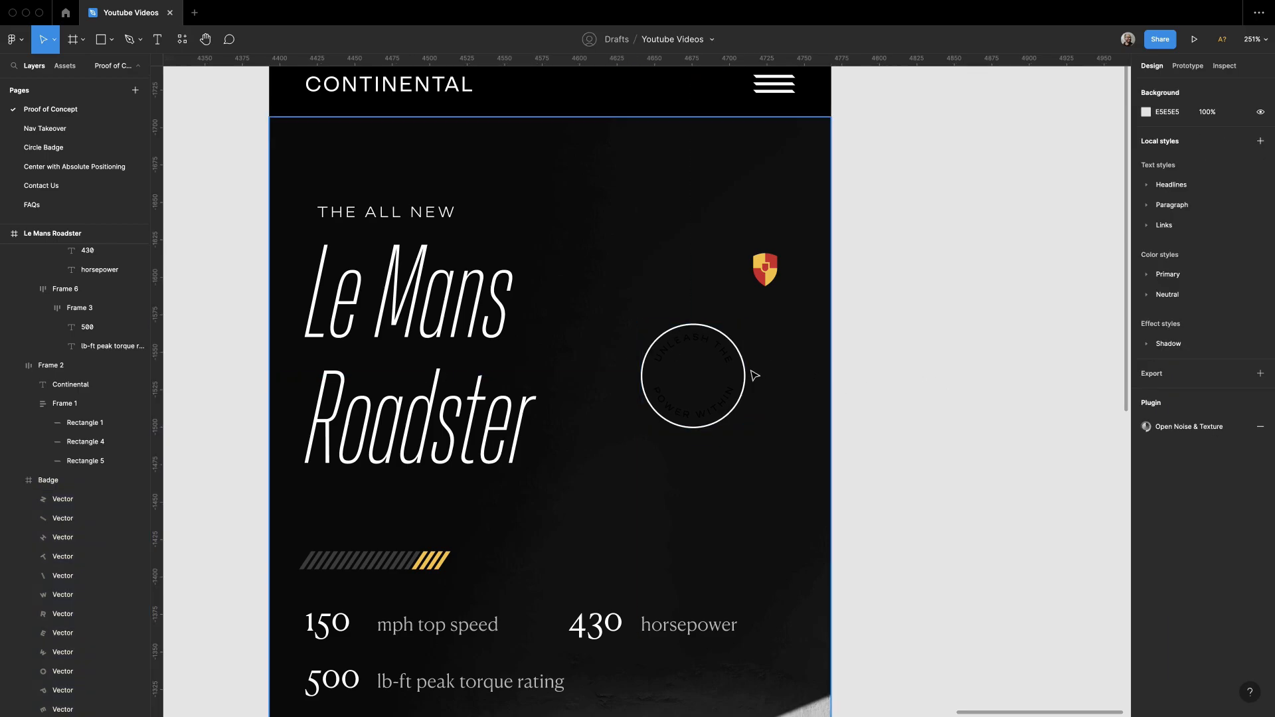
Step: Change the badge's black lettering to white (fff)
click(722, 358)
click(1173, 503)
text(fff)
key(Return)
click(834, 398)
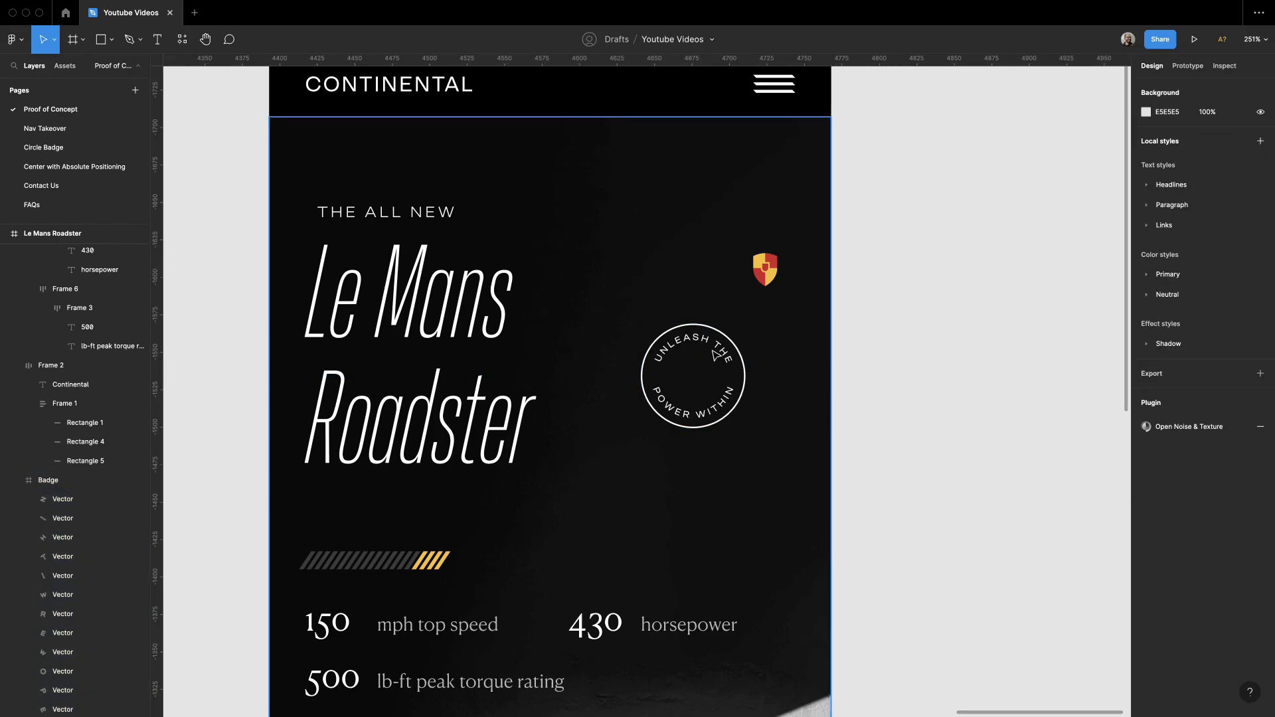
Step: Thin the badge's outer circle to a stroke weight of 0.25
super+click(739, 353)
click(1214, 377)
text(0.5)
key(Return)
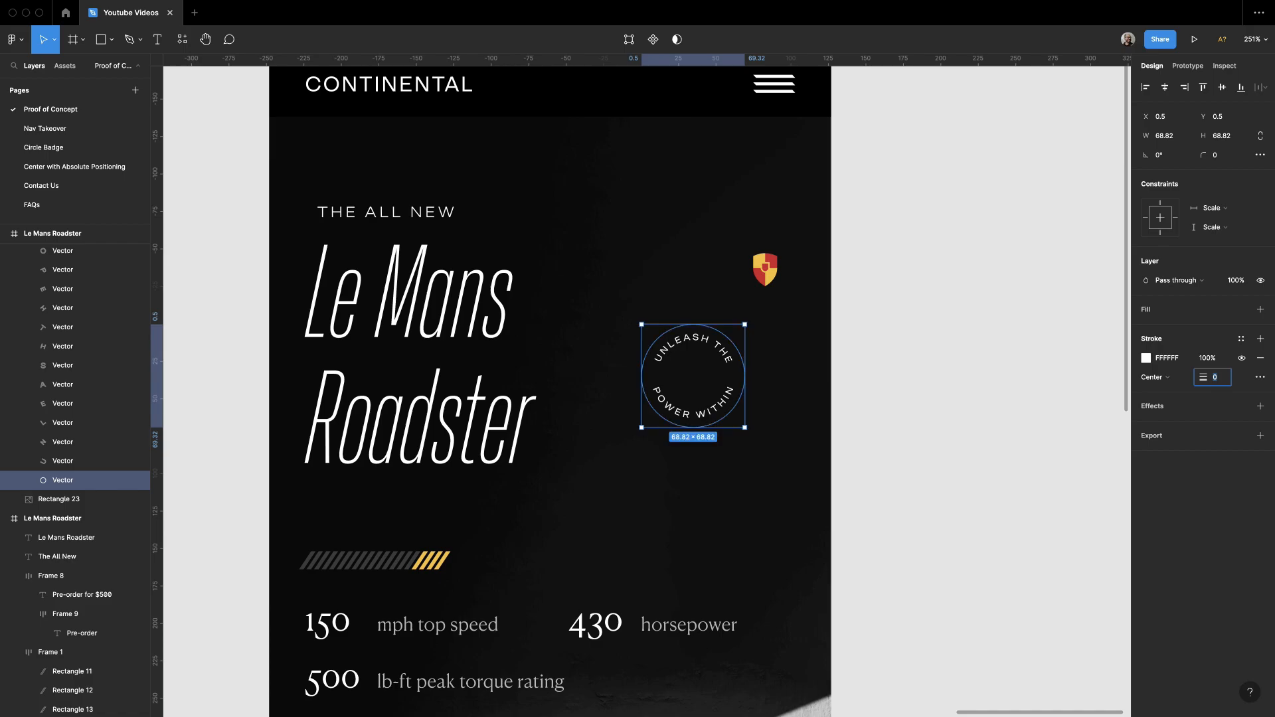
click(1049, 387)
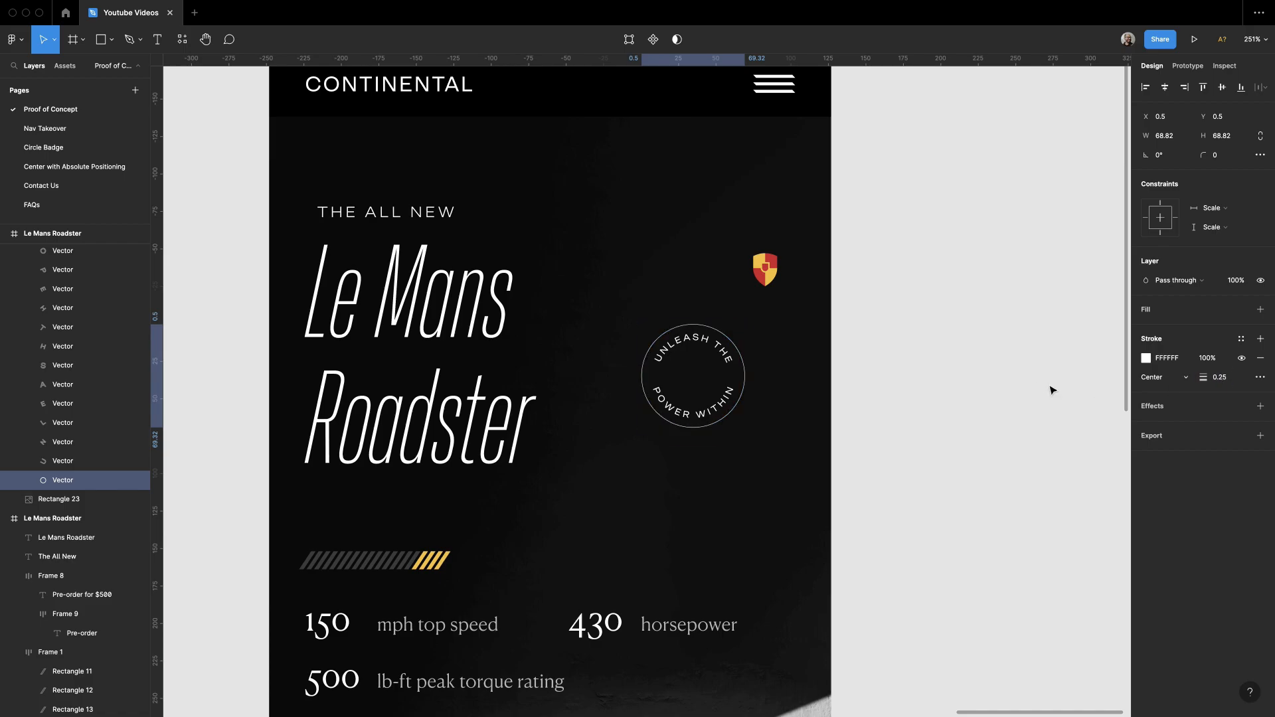
Step: Move the separate shield into the centre of the badge and delete the badge's outer circle
click(764, 268)
click(691, 410)
key(super+v)
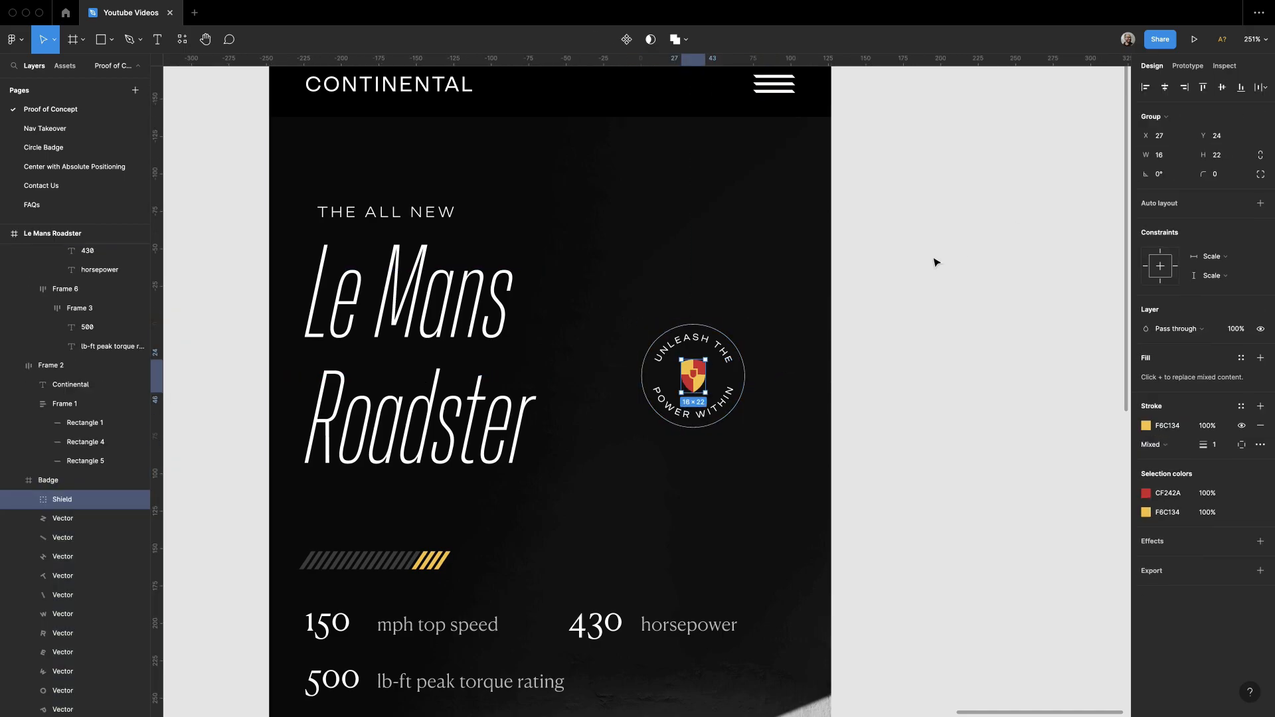
click(935, 262)
double_click(743, 353)
click(1096, 378)
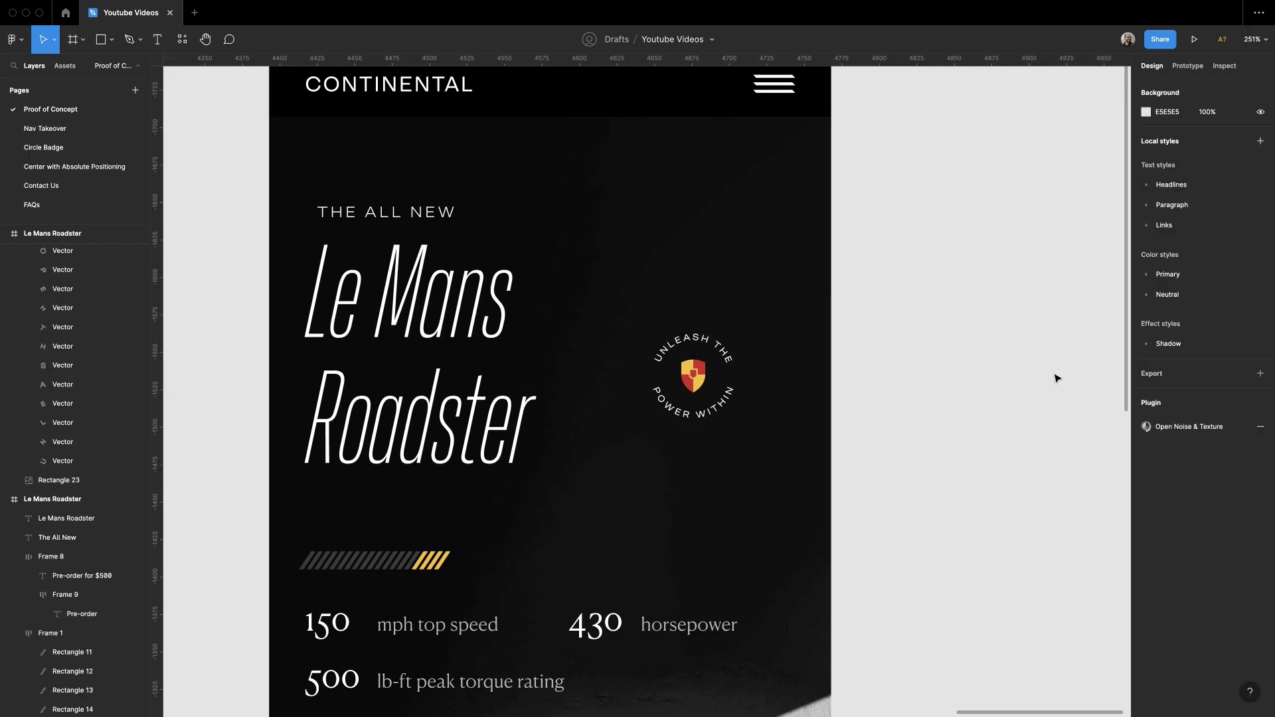
Step: Group all letter vectors in the Badge frame and name the group Words
scroll(796, 358, up, 2)
scroll(797, 358, left, 1)
click(757, 397)
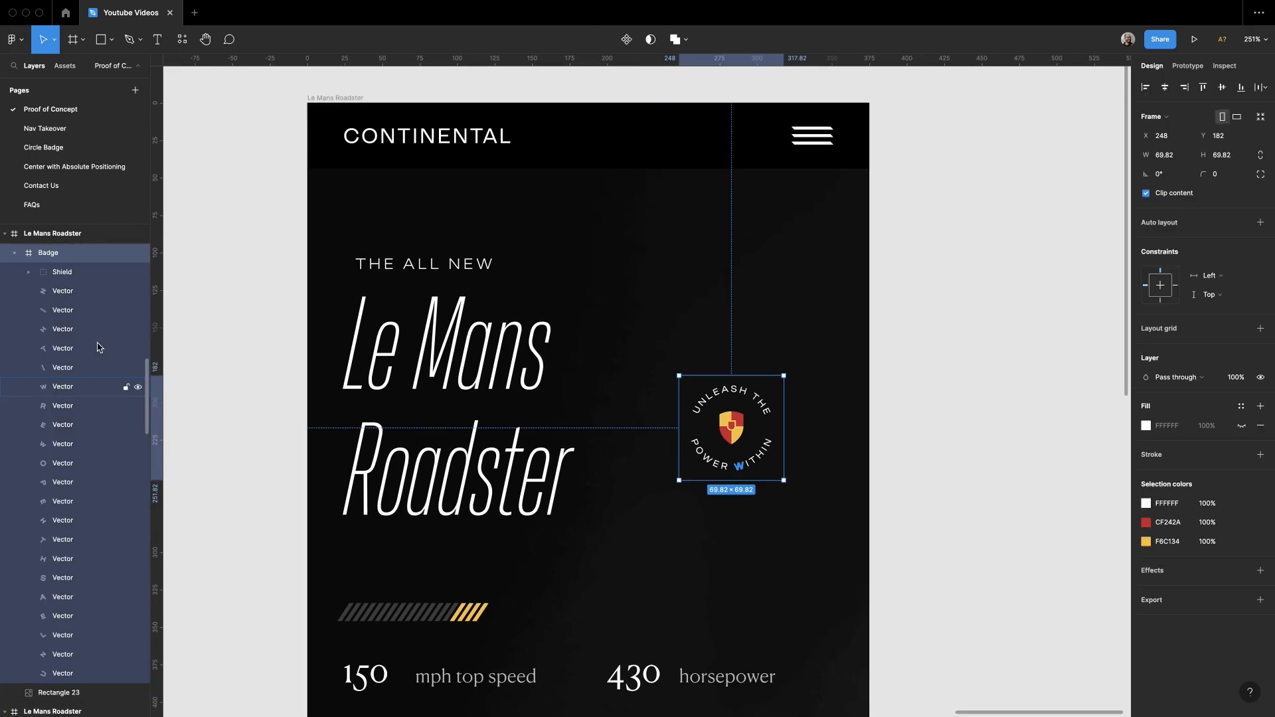
click(79, 280)
click(73, 291)
shift+click(73, 674)
key(super+g)
key(super+r)
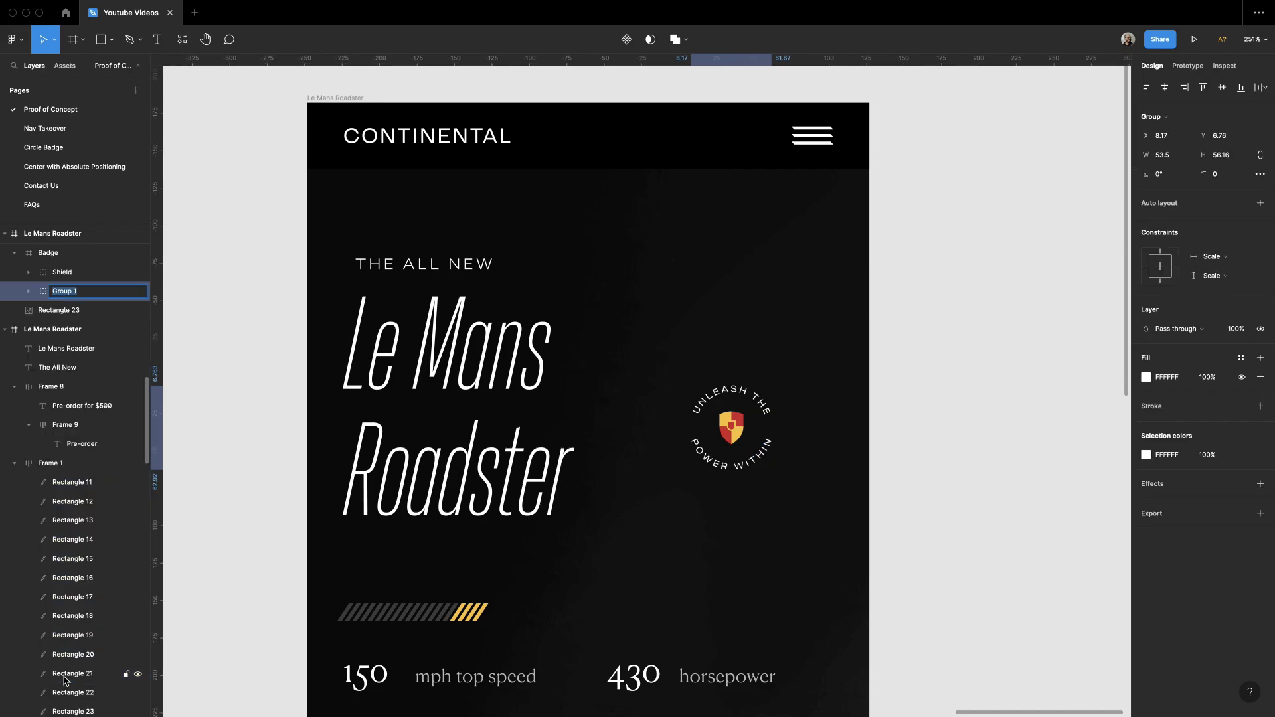
text(Words)
key(Return)
key(Escape)
Step: Position the badge beside the Le Mans line of the heading at X 253, Y 121
drag(731, 427, 781, 340)
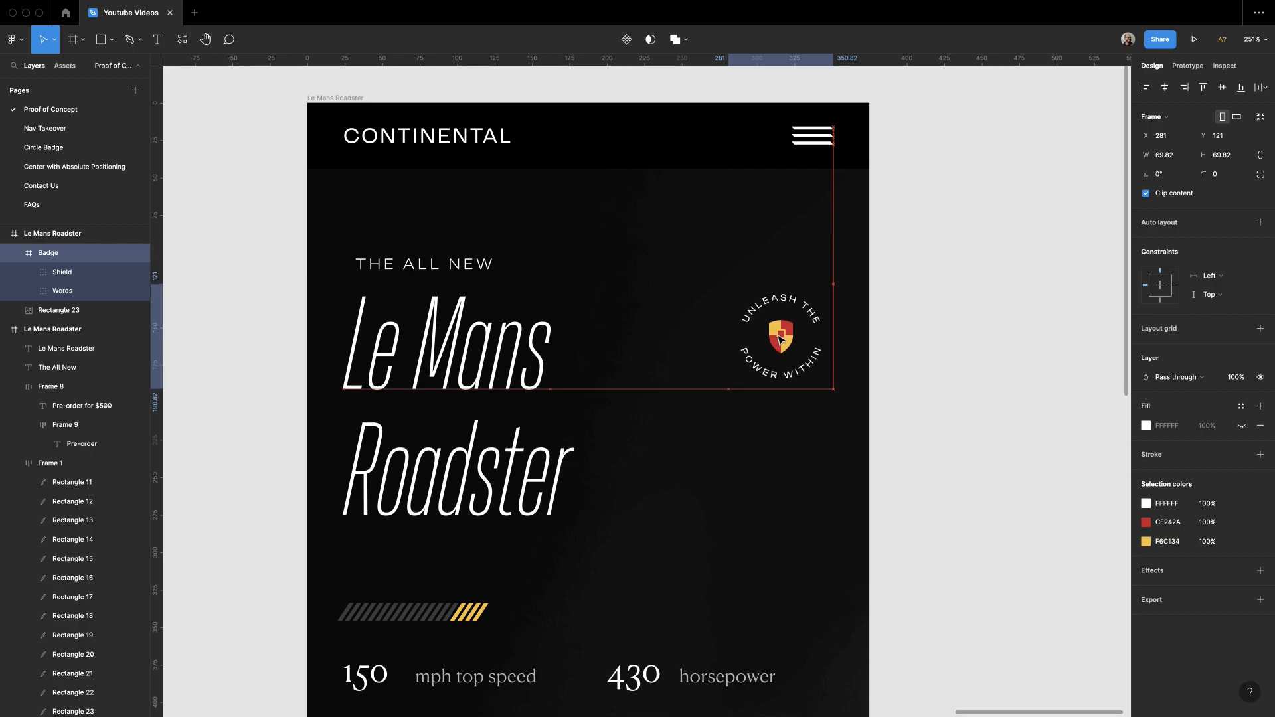
click(928, 346)
scroll(928, 346, down, 5)
scroll(697, 339, up, 4)
drag(893, 405, 912, 388)
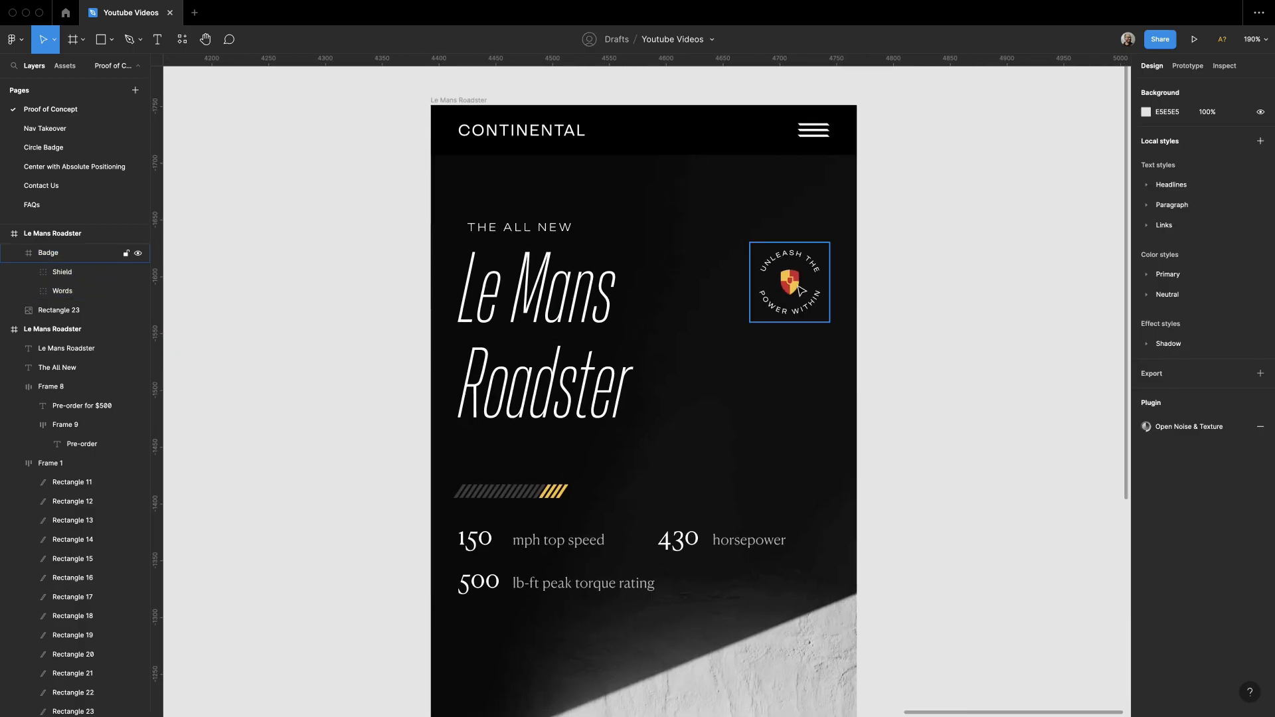
drag(798, 284, 766, 283)
click(936, 285)
scroll(936, 285, down, 2)
key(shift+0)
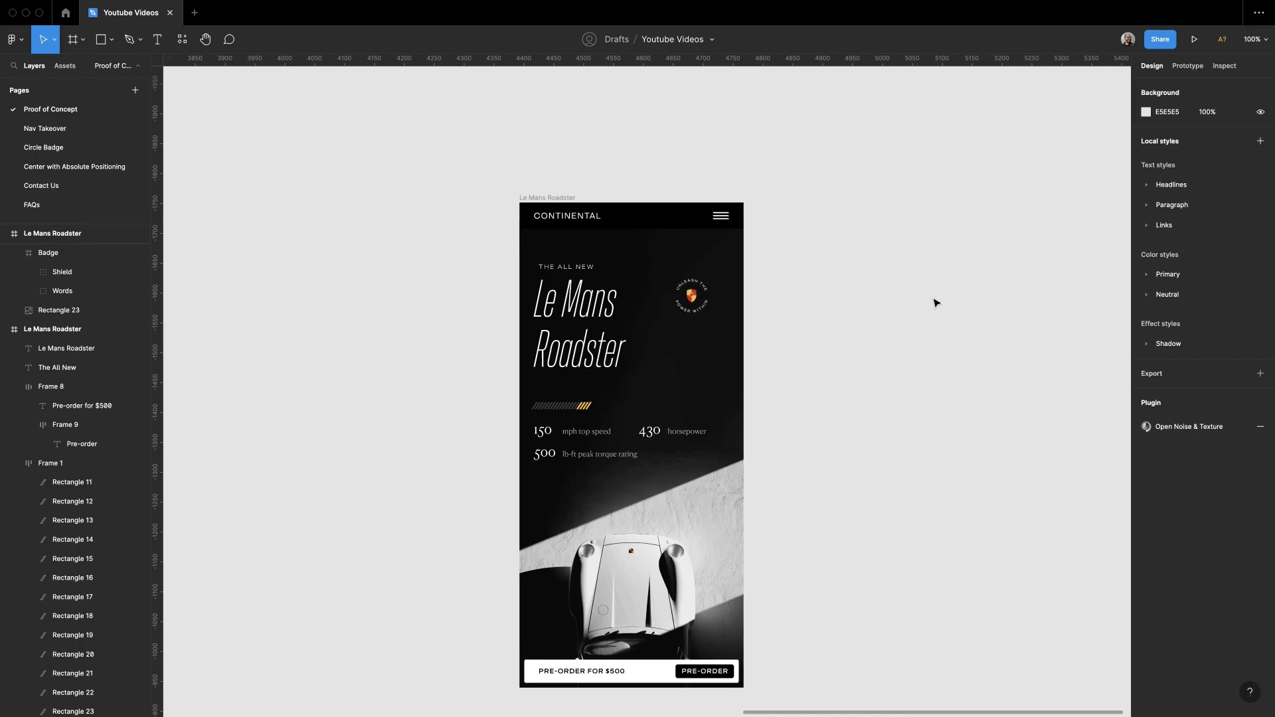
Step: Try the Le Mans Roadster heading on a single line by removing its line break
key(z)
drag(431, 199, 749, 399)
double_click(490, 358)
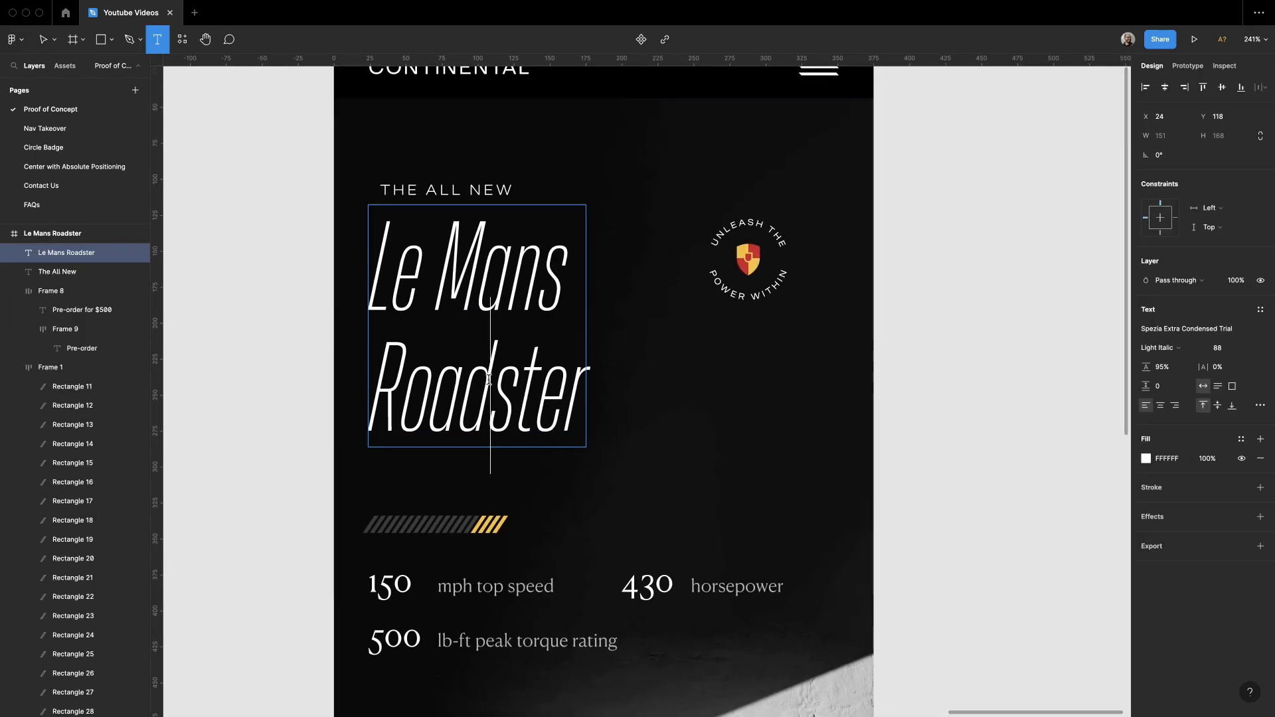
key(super+Left)
key(BackSpace)
key(Escape)
click(939, 362)
Step: Try a layout with the badge beside THE ALL NEW and the single-line heading and its label moved lower
drag(579, 252, 579, 347)
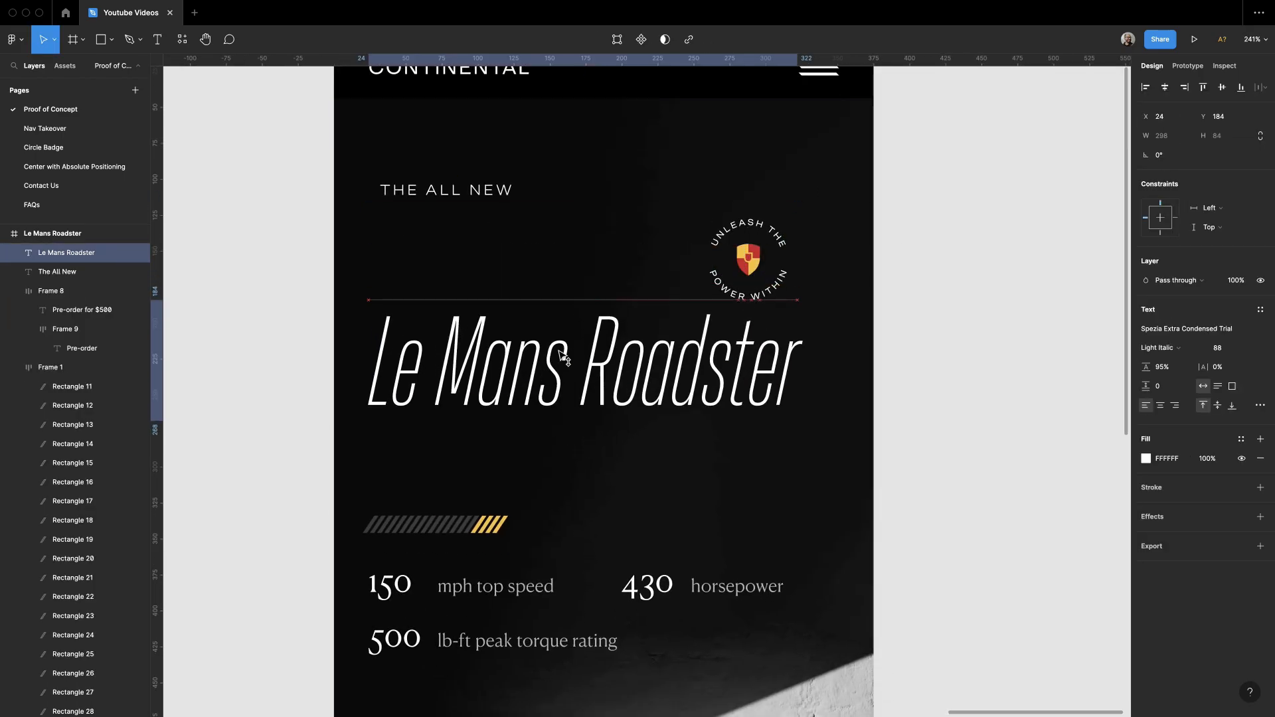
key(super+z)
click(678, 258)
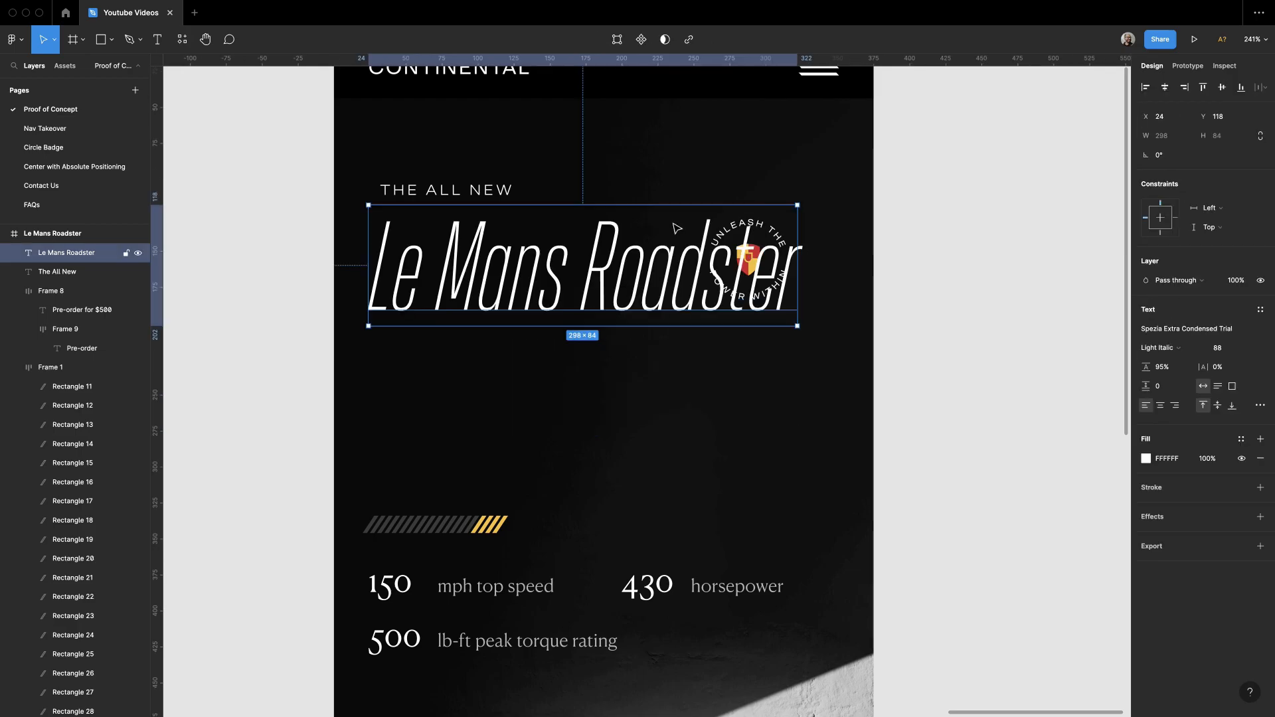
shift+click(669, 148)
click(761, 250)
drag(761, 250, 764, 179)
drag(619, 249, 619, 290)
click(948, 293)
key(shift+0)
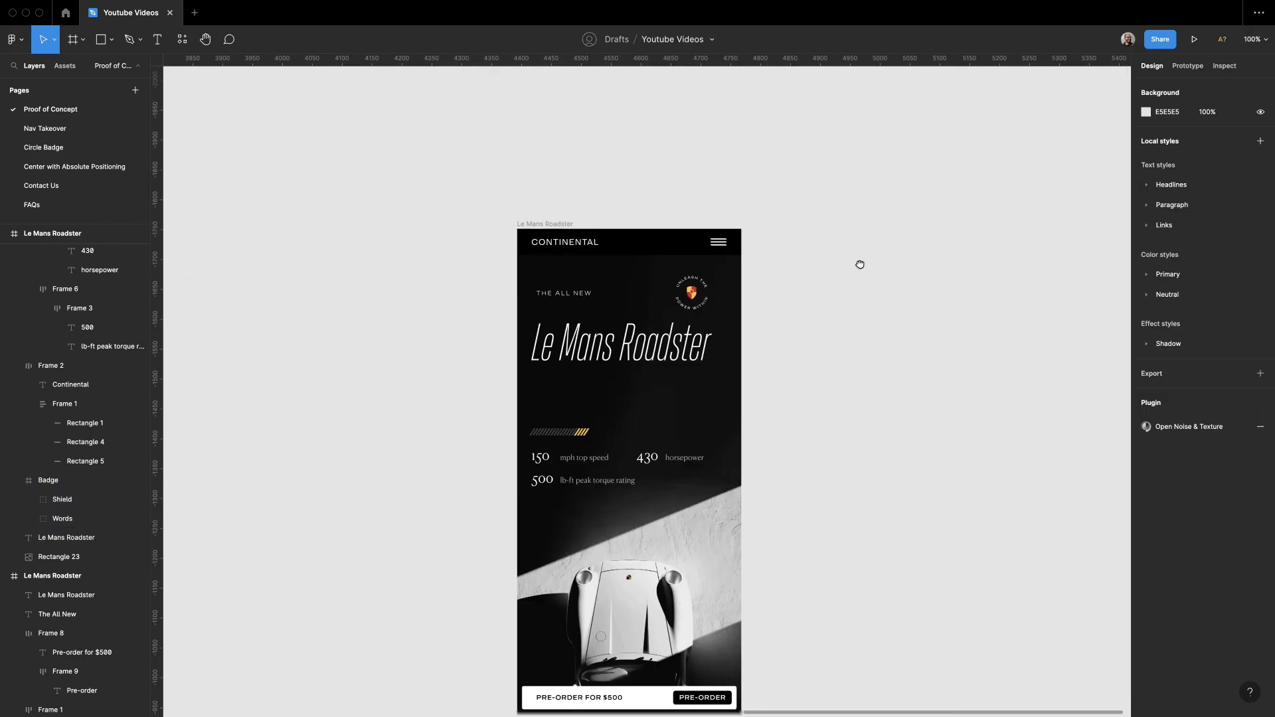
scroll(860, 264, down, 1)
Step: Undo the layout moves and put the Le Mans Roadster heading back on two lines
key(super+z)
key(super+z)
double_click(671, 297)
click(632, 284)
key(BackSpace)
key(Return)
key(Escape)
key(Escape)
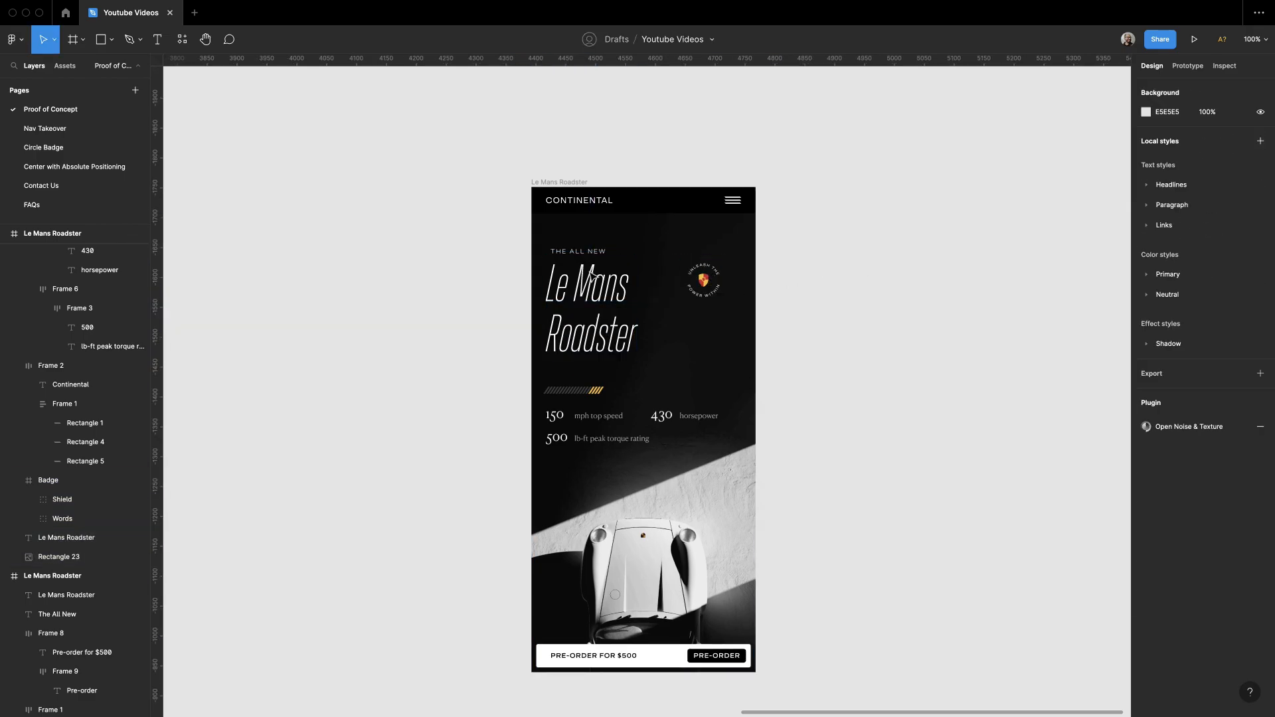
Step: Move the badge straight down to sit level with the middle of the two-line heading
scroll(707, 273, up, 5)
click(518, 298)
click(707, 284)
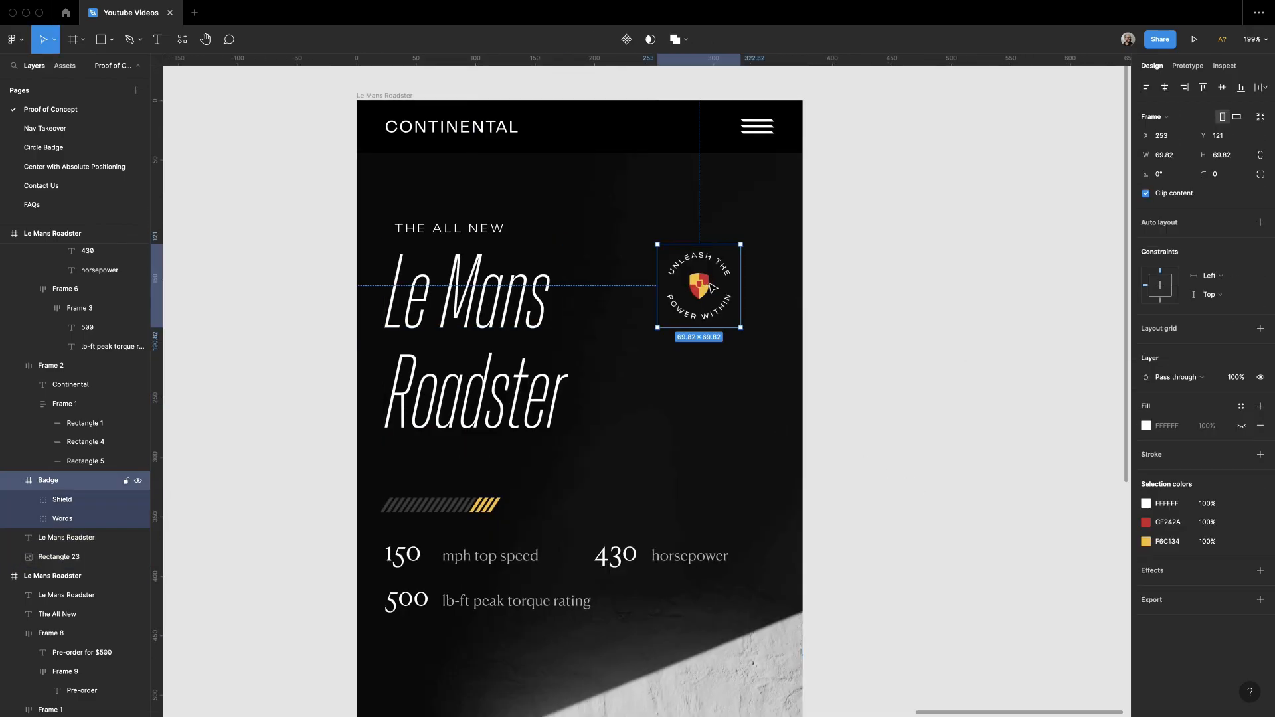
drag(707, 284, 707, 339)
click(868, 301)
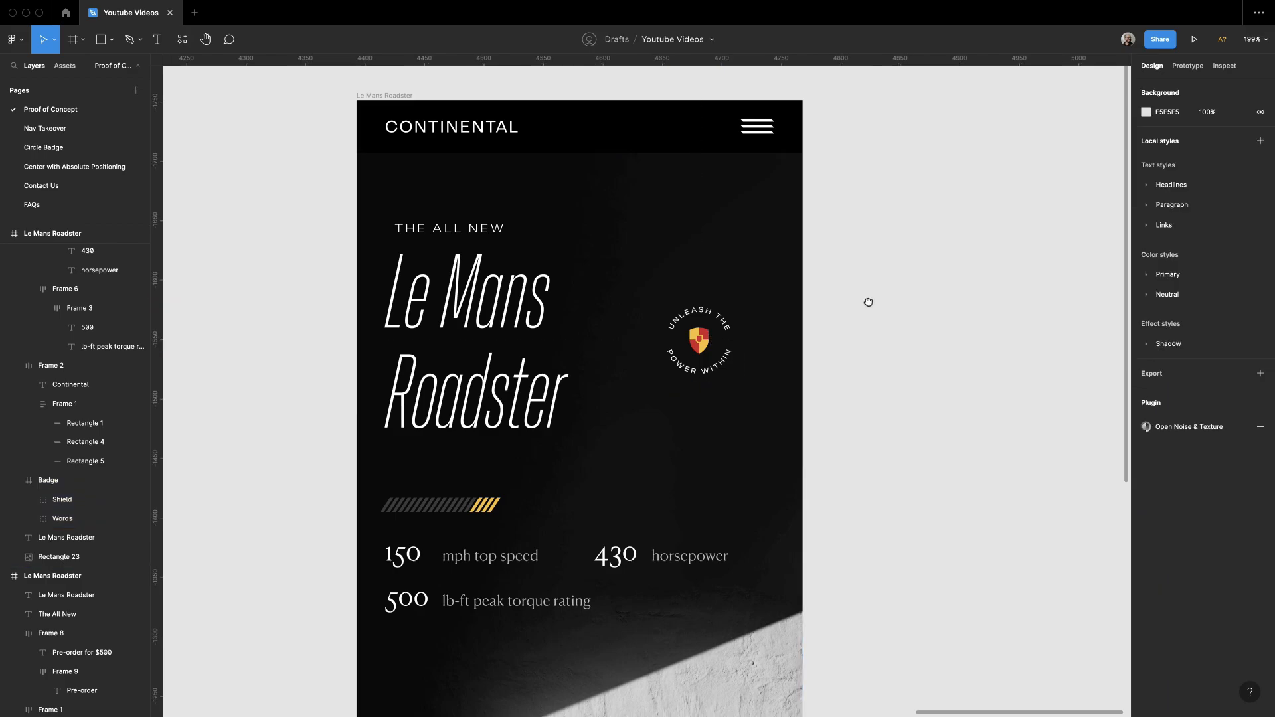
Step: Set the Le Mans Roadster heading's line height to 90%
key(shift+0)
click(585, 345)
scroll(975, 298, down, 1)
click(1172, 368)
key(Down)
key(Down)
key(Down)
key(Down)
key(Down)
key(Down)
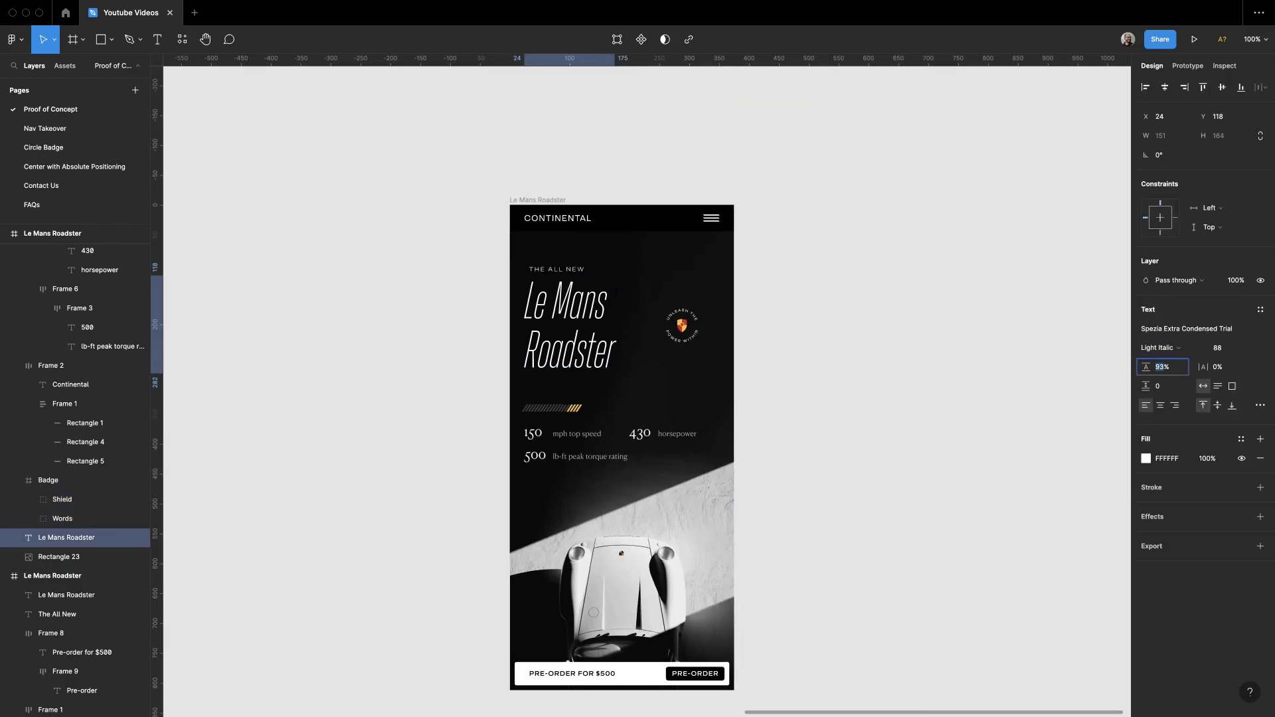
key(Return)
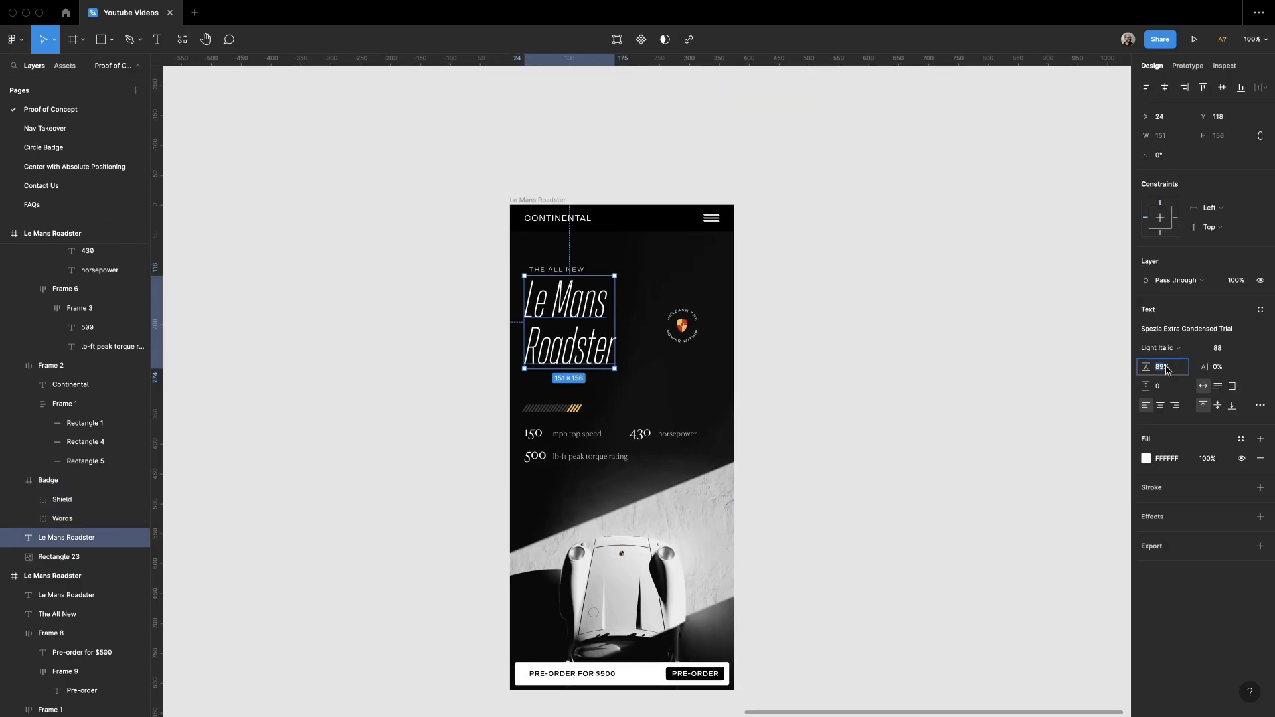
Step: Try an upright font style on the Le Mans Roadster heading and undo the change
click(1158, 347)
click(1158, 223)
click(979, 329)
scroll(728, 308, down, 2)
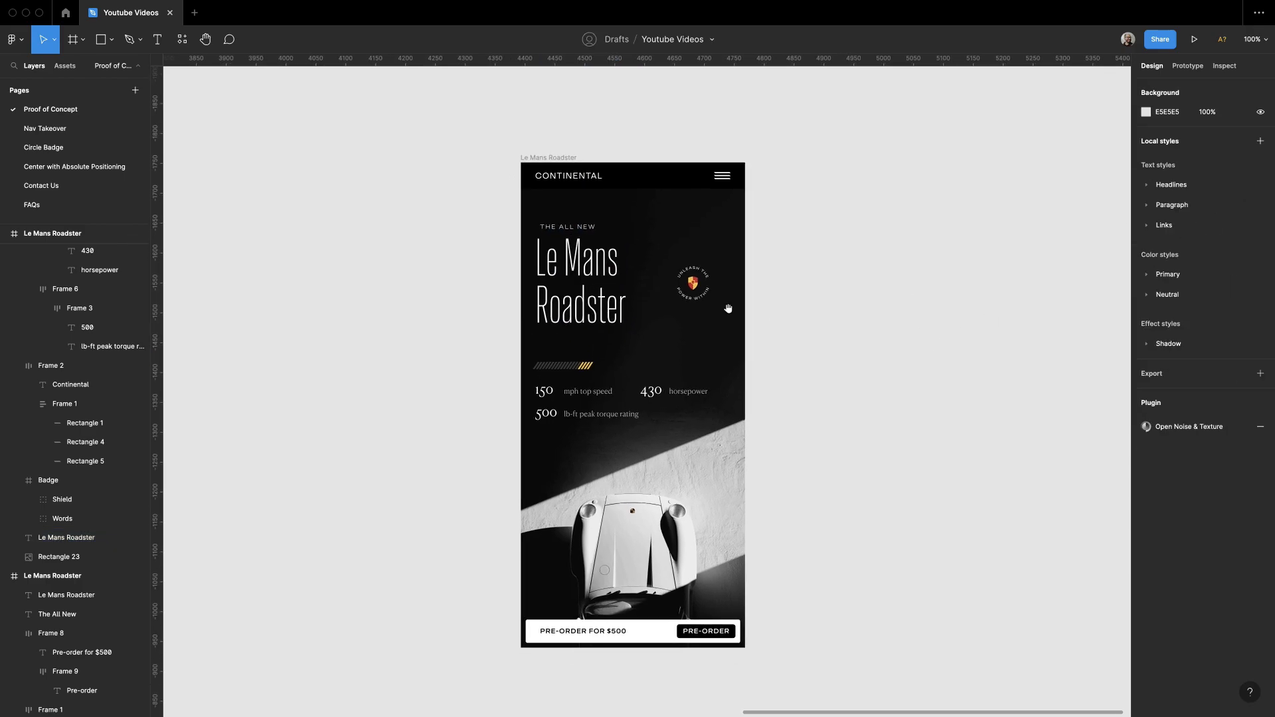
key(super+z)
Step: Check the heading's margins and move THE ALL NEW flush with the heading's left edge at X 24
click(805, 301)
scroll(588, 230, up, 5)
click(564, 279)
key(alt)
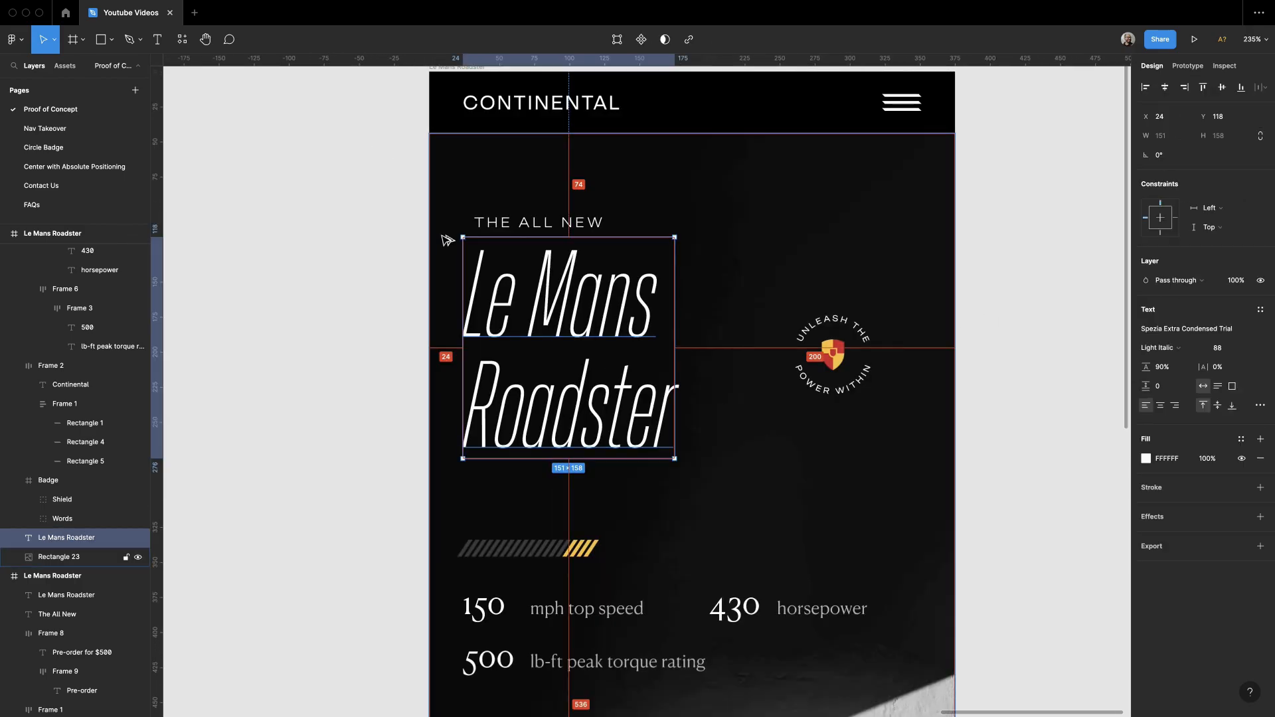
click(546, 225)
drag(520, 227, 503, 219)
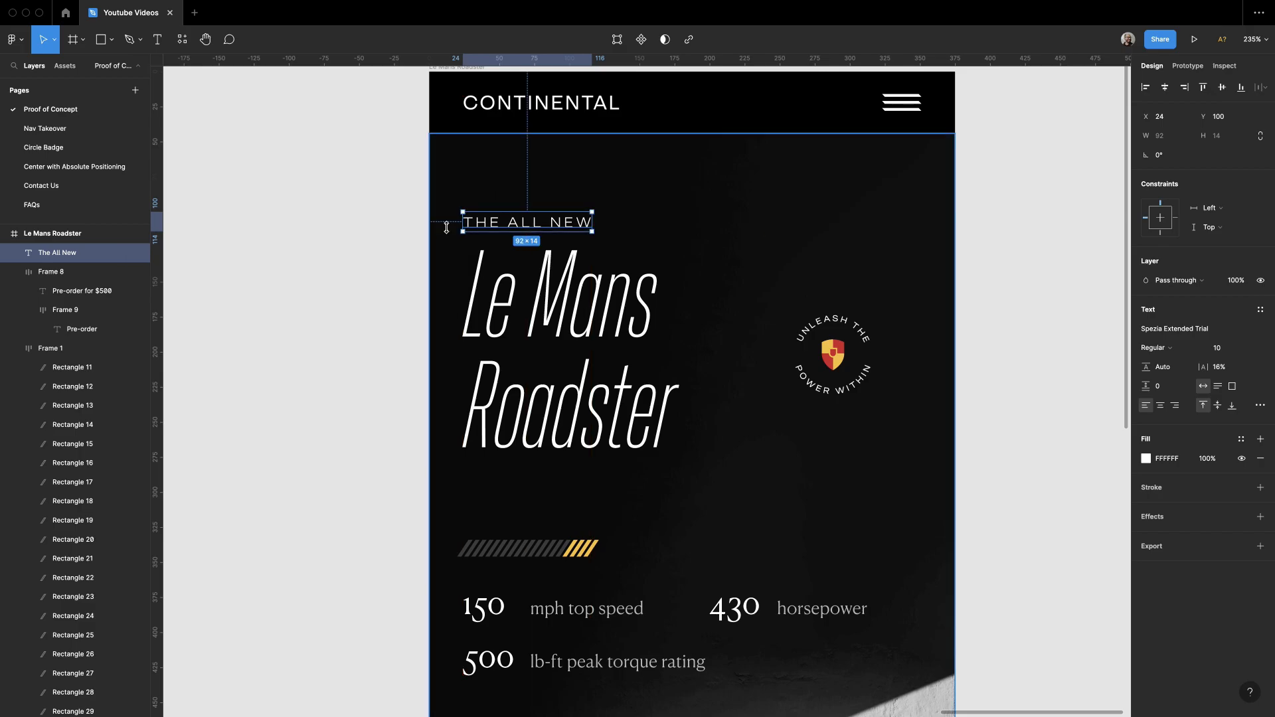
Step: Undo the sideways move of the THE ALL NEW label
click(393, 282)
drag(393, 282, 390, 239)
drag(706, 242, 701, 284)
key(super+z)
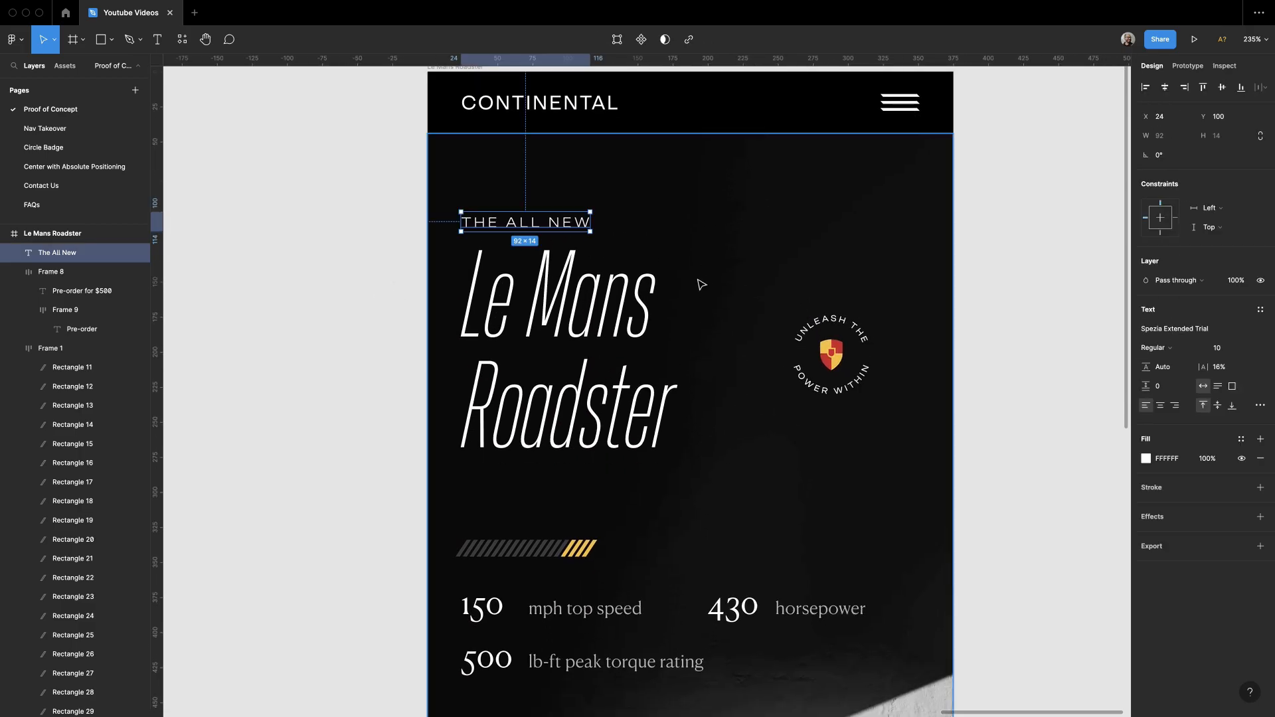
key(super+z)
key(super+z)
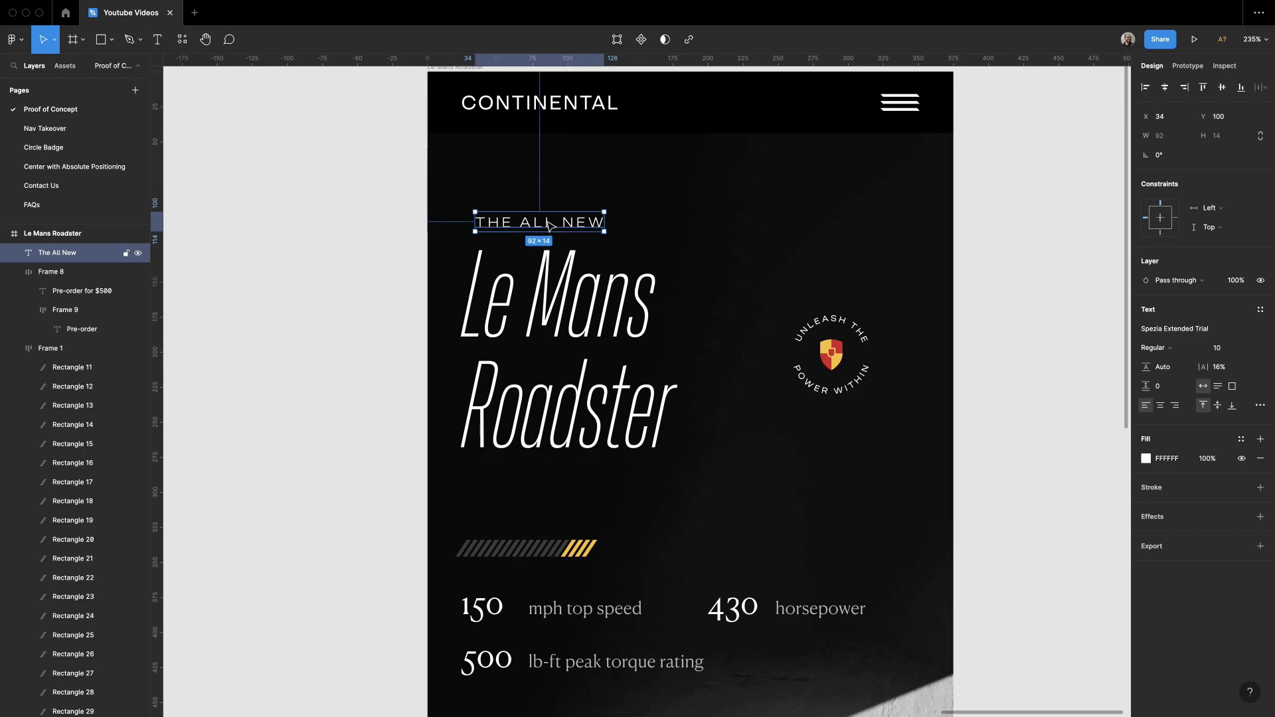
Step: Centre the circular badge vertically against the Le Mans Roadster heading
click(800, 325)
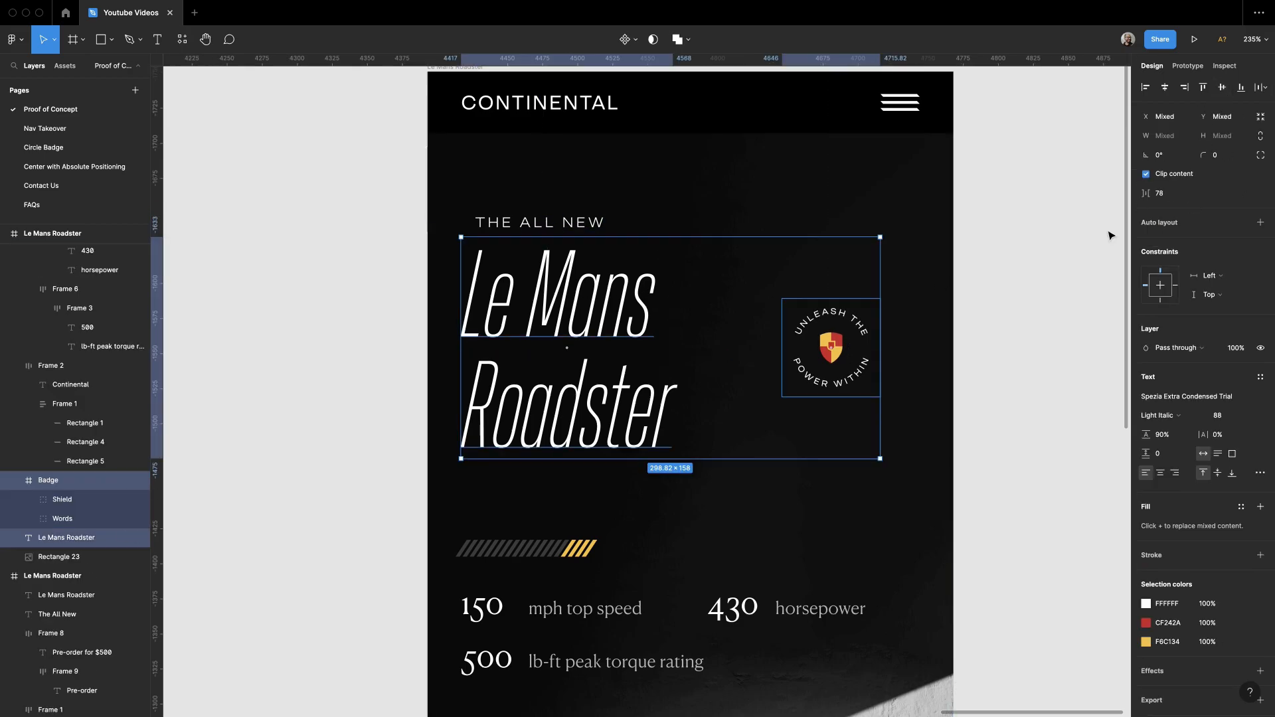
click(1069, 268)
Step: Try a lowercase m in the heading's word Mans and undo the change
double_click(569, 292)
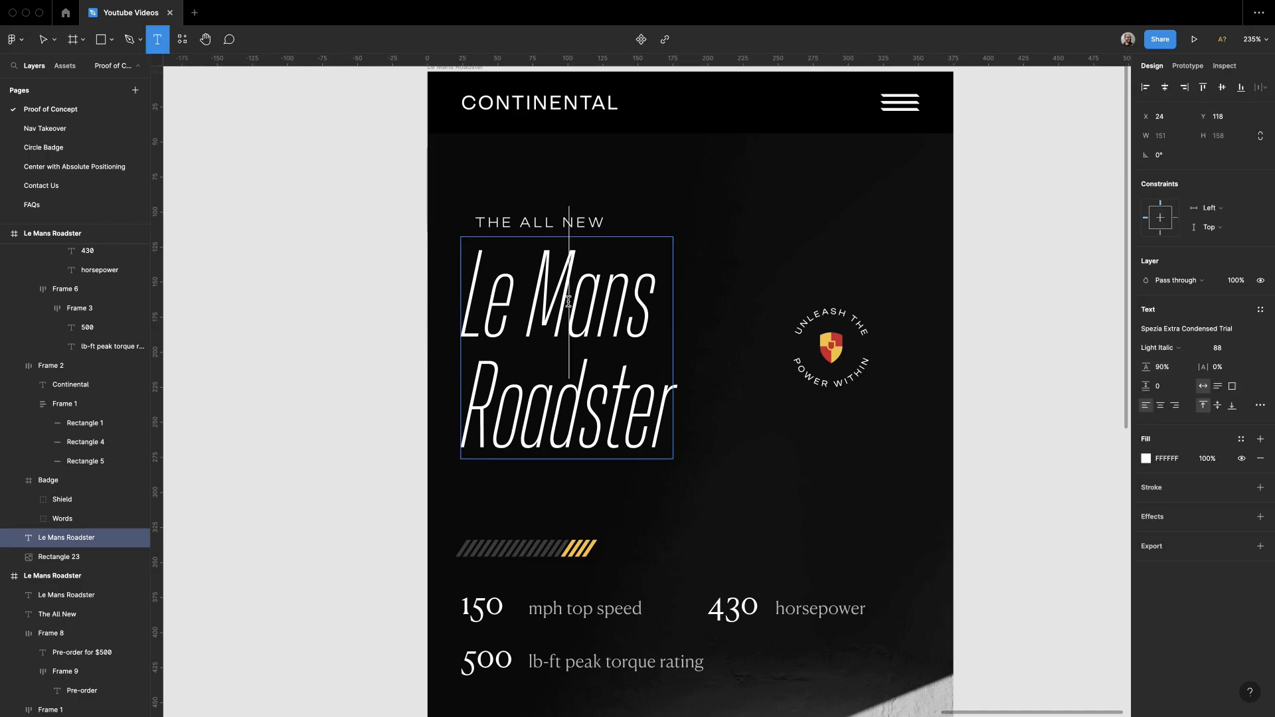
key(BackSpace)
text(m)
key(Escape)
key(Escape)
drag(377, 215, 338, 240)
drag(484, 251, 521, 285)
key(super+z)
key(super+z)
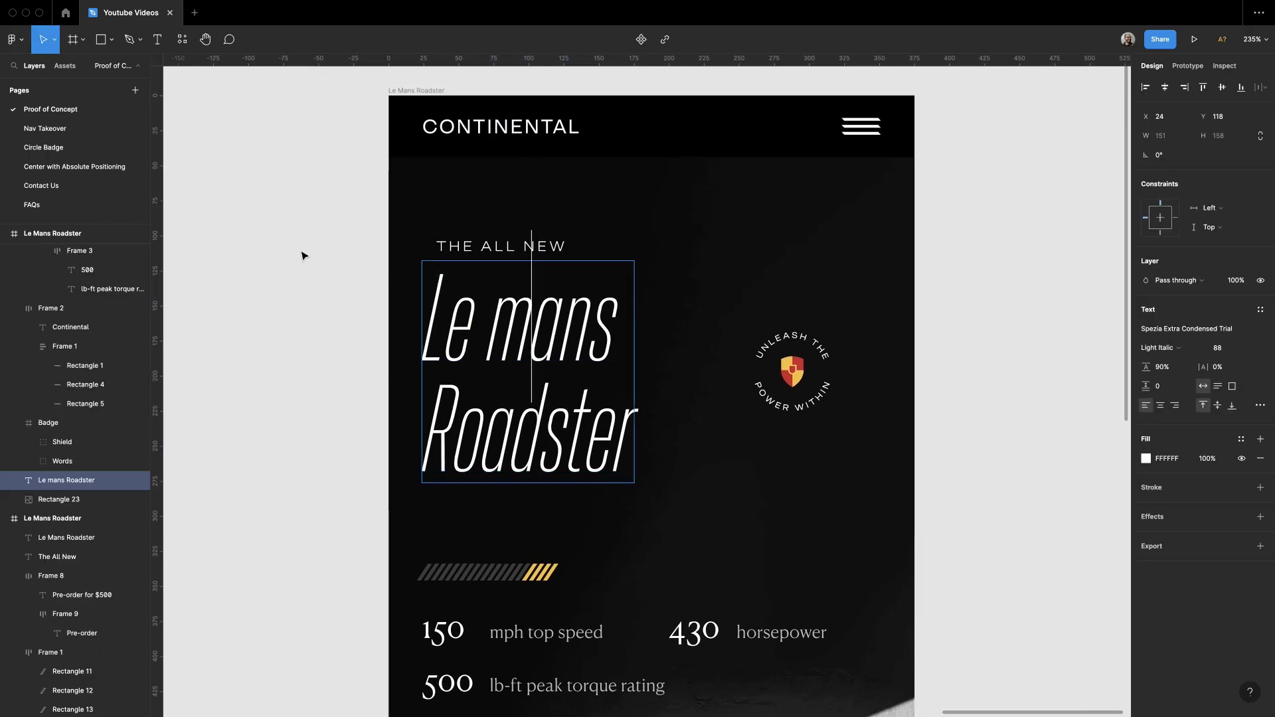
key(super+z)
key(Escape)
Step: Review the whole landing page at 100% zoom
scroll(992, 427, down, 1)
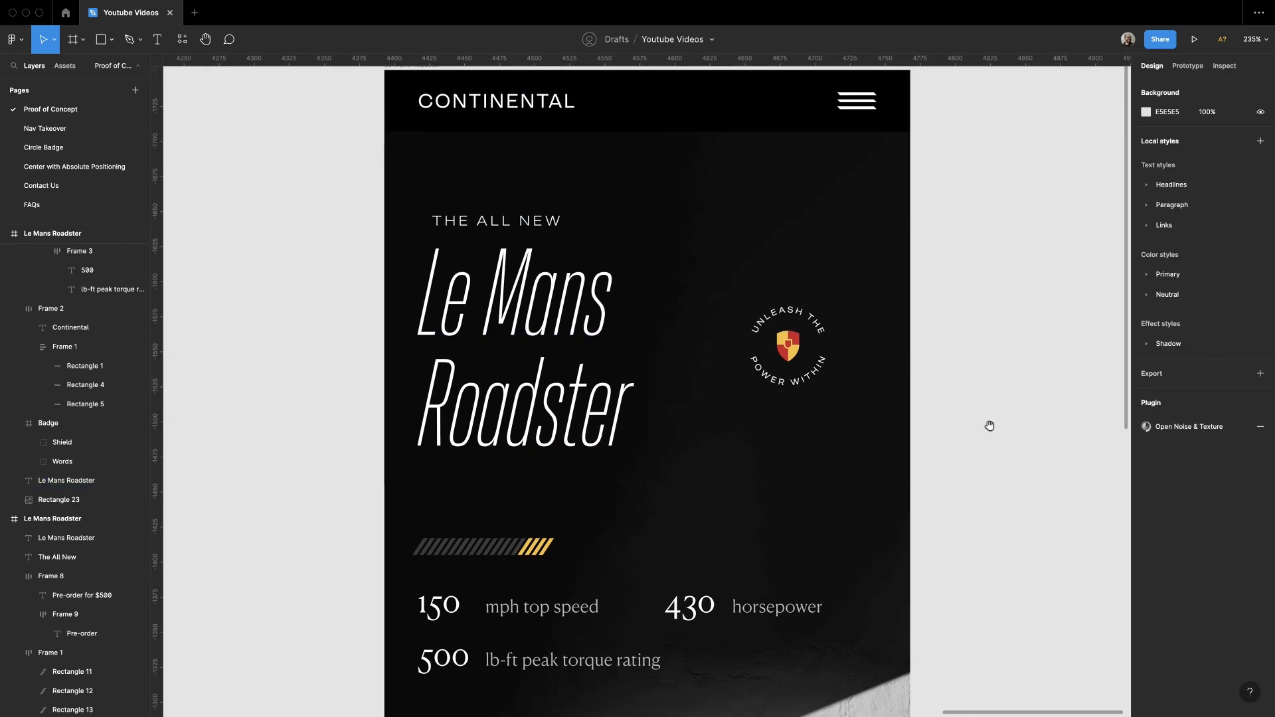
key(shift+0)
scroll(993, 430, down, 3)
scroll(873, 394, left, 3)
scroll(873, 393, down, 1)
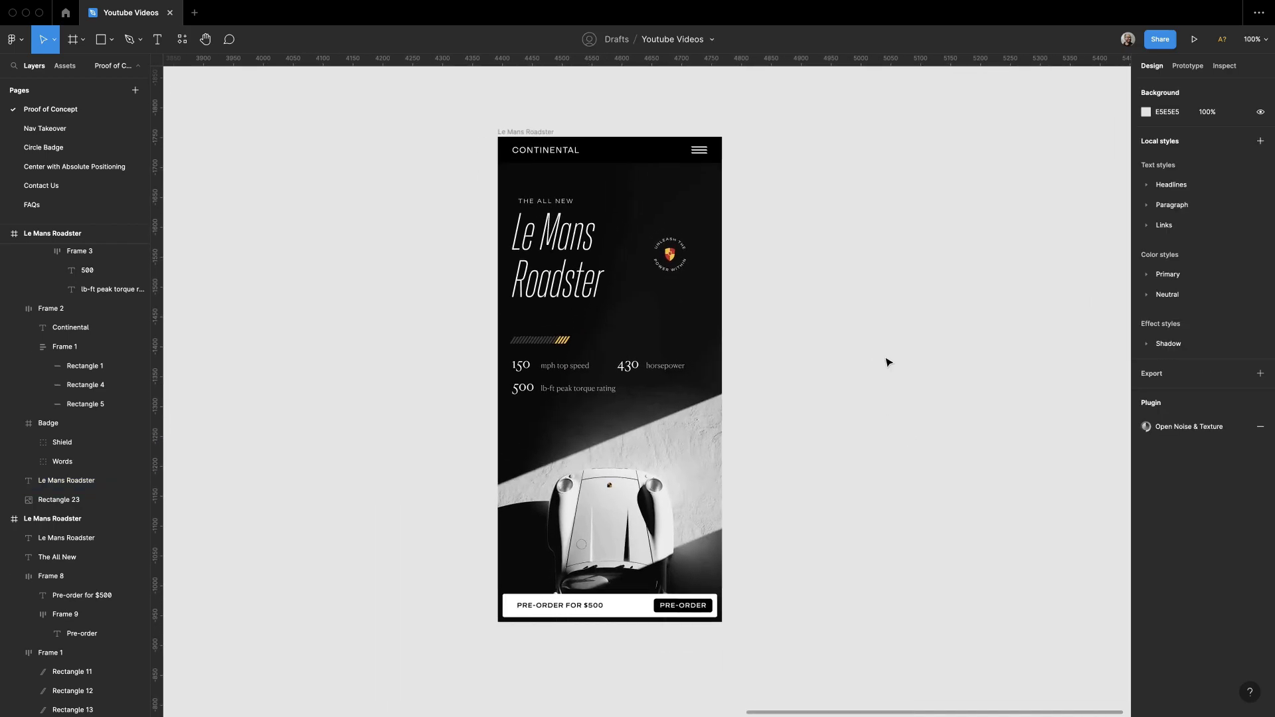
scroll(859, 414, right, 2)
scroll(830, 399, down, 1)
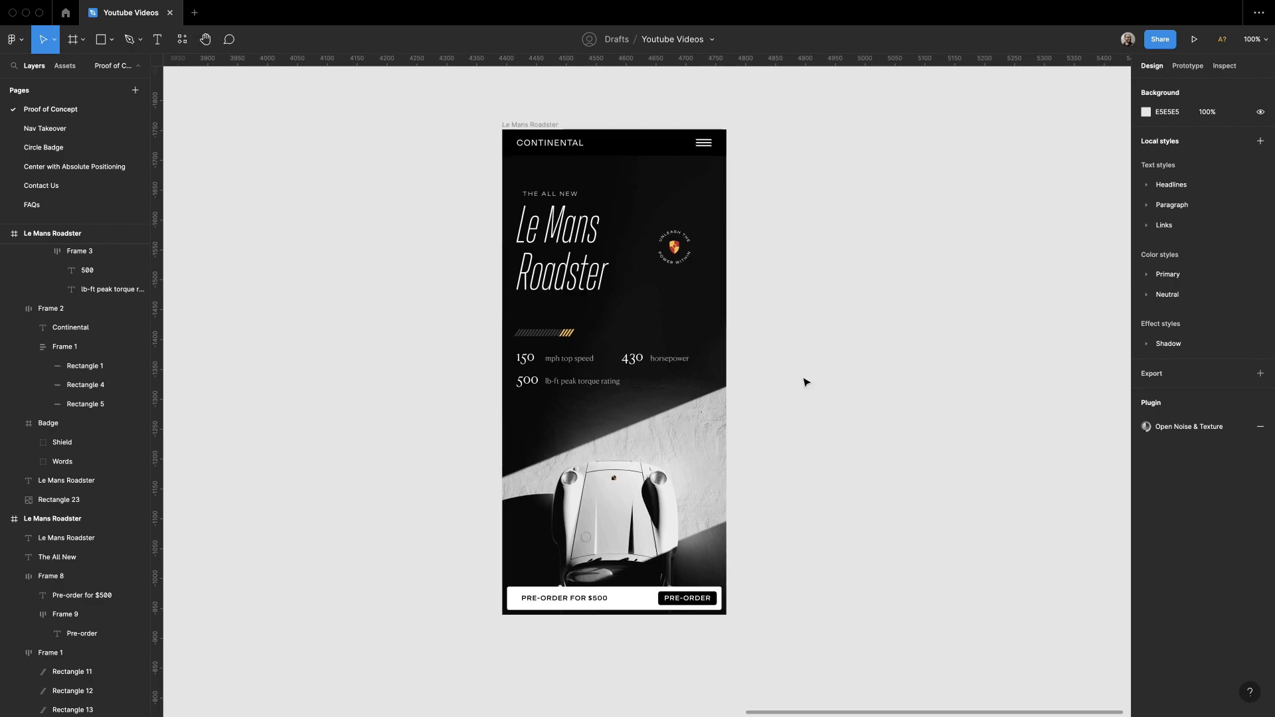
super+click(569, 358)
shift+super+click(670, 358)
shift+super+click(582, 381)
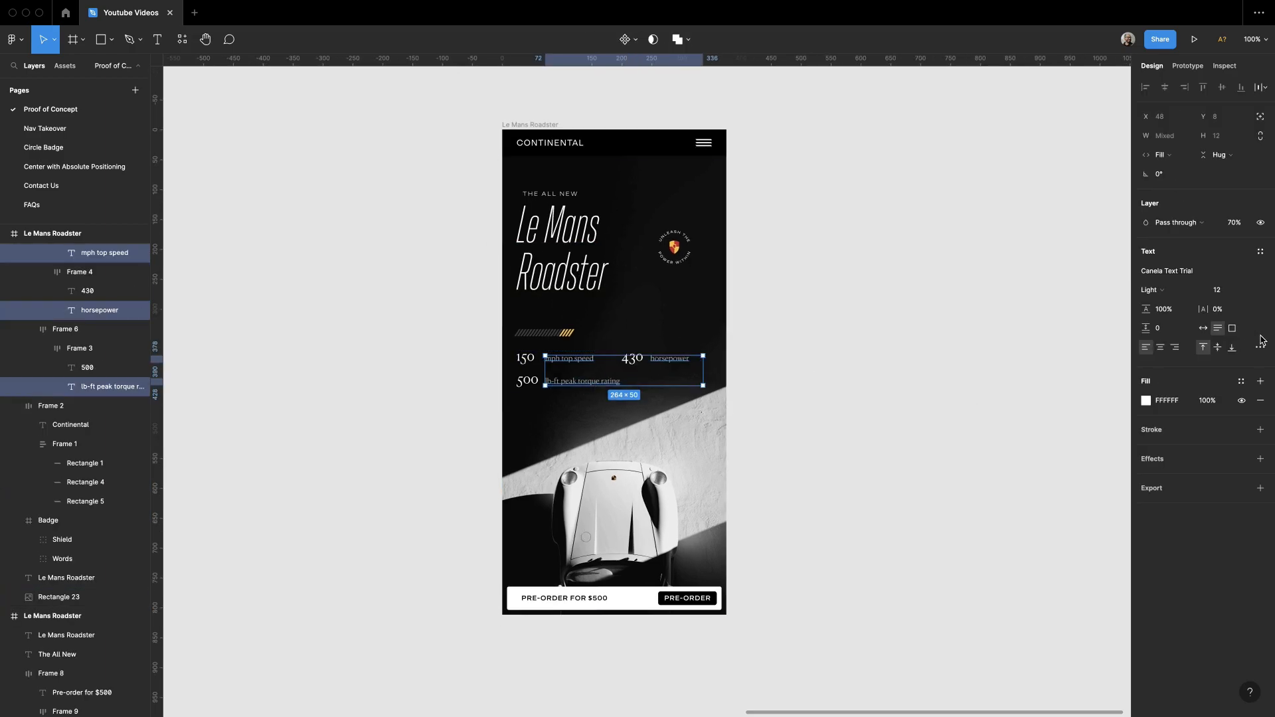
click(1176, 289)
click(1176, 289)
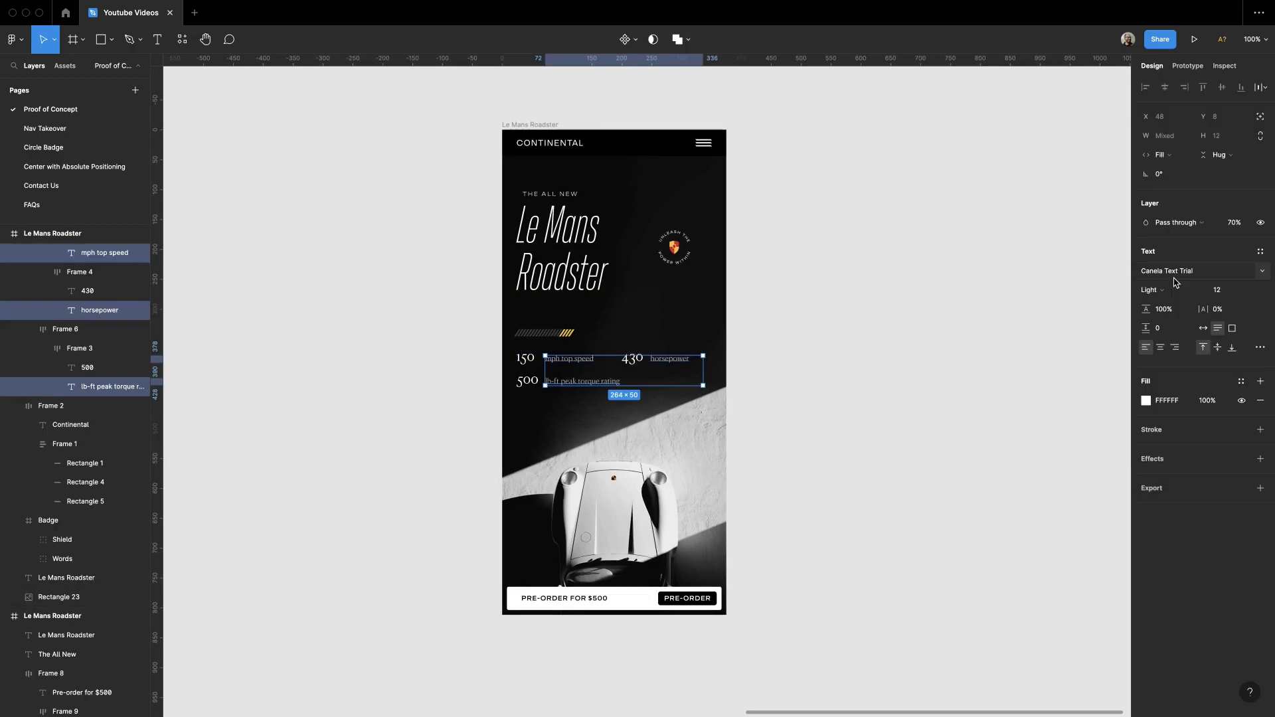
click(1052, 295)
Step: Try the Regular and Regular No 2 font styles on the three performance stat labels and undo both changes
key(z)
drag(482, 323, 744, 411)
super+click(558, 367)
shift+super+click(569, 421)
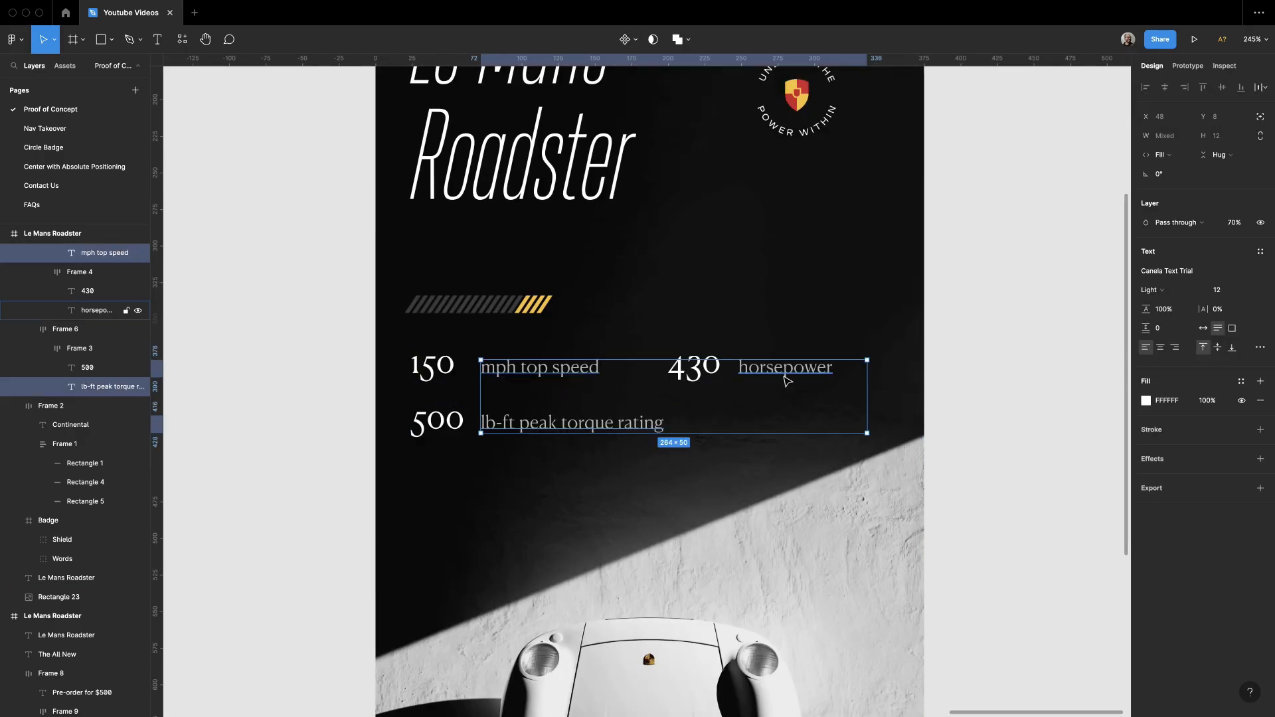
shift+super+click(785, 373)
click(1162, 290)
click(1167, 291)
click(1172, 291)
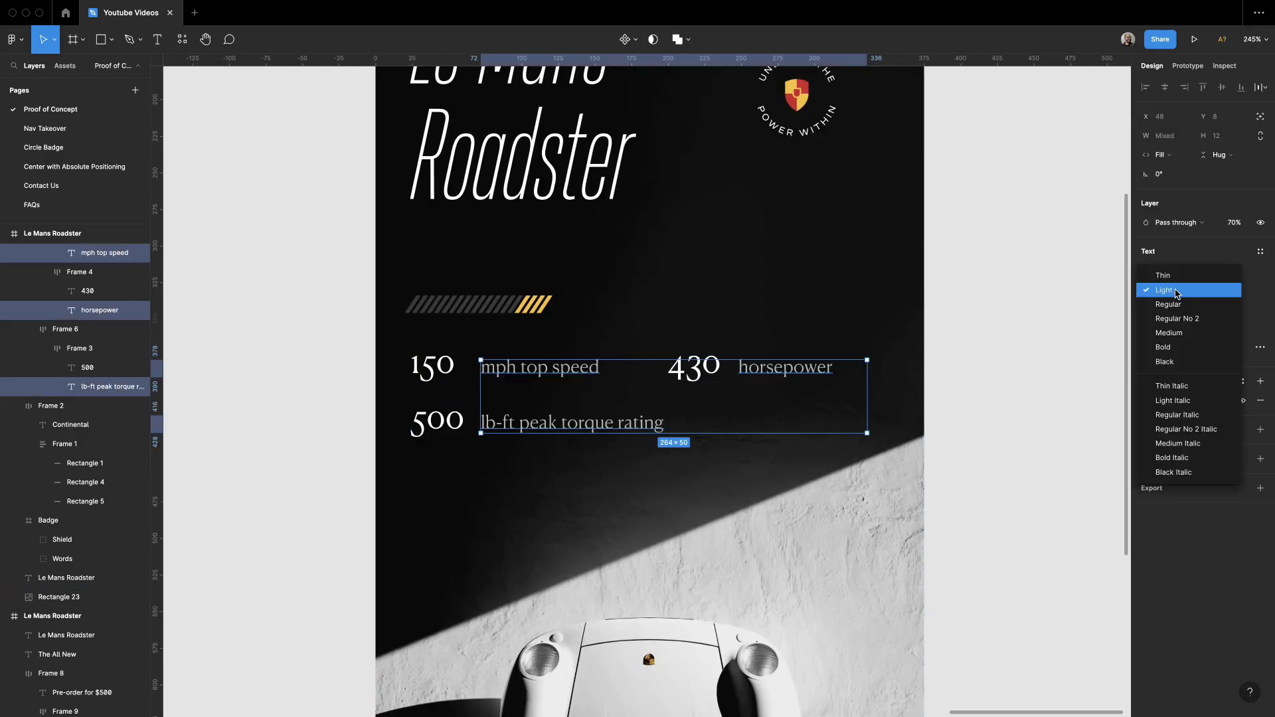
click(1193, 310)
click(1168, 294)
click(1183, 309)
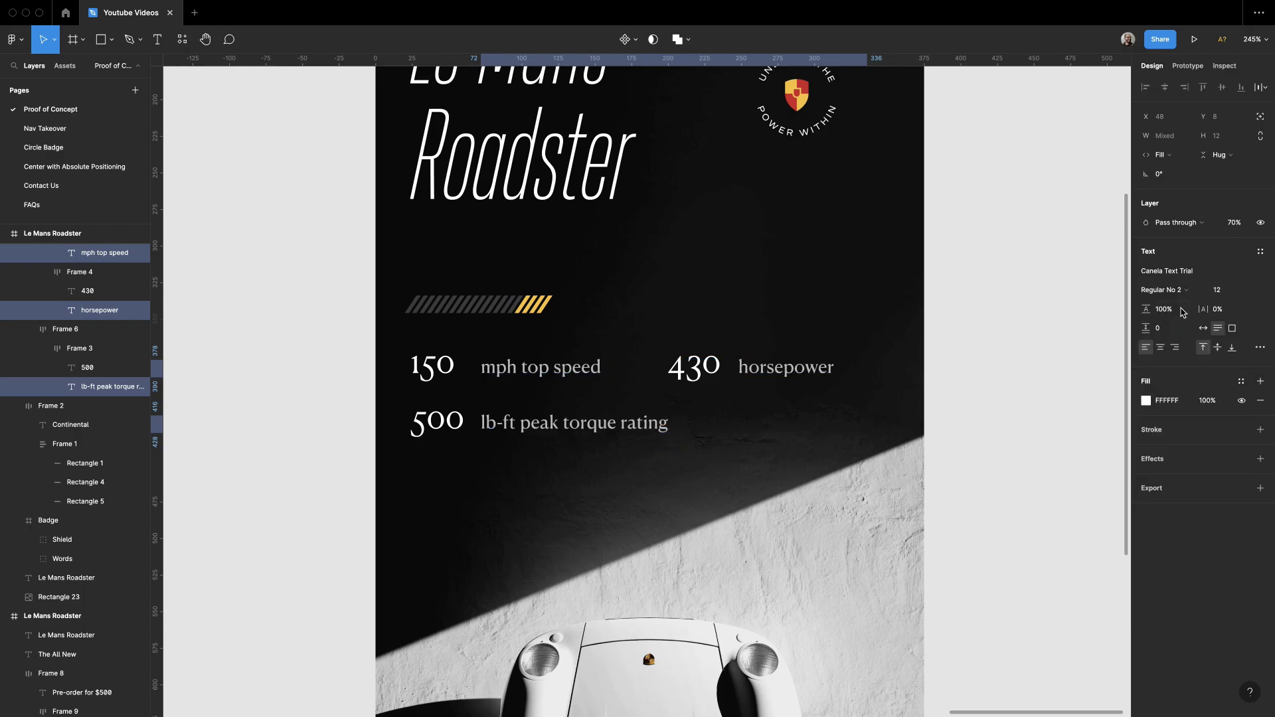
key(super+z)
key(super+z)
click(1028, 310)
Step: Rotate the circular Unleash the power within badge slightly clockwise beside the heading
key(shift+0)
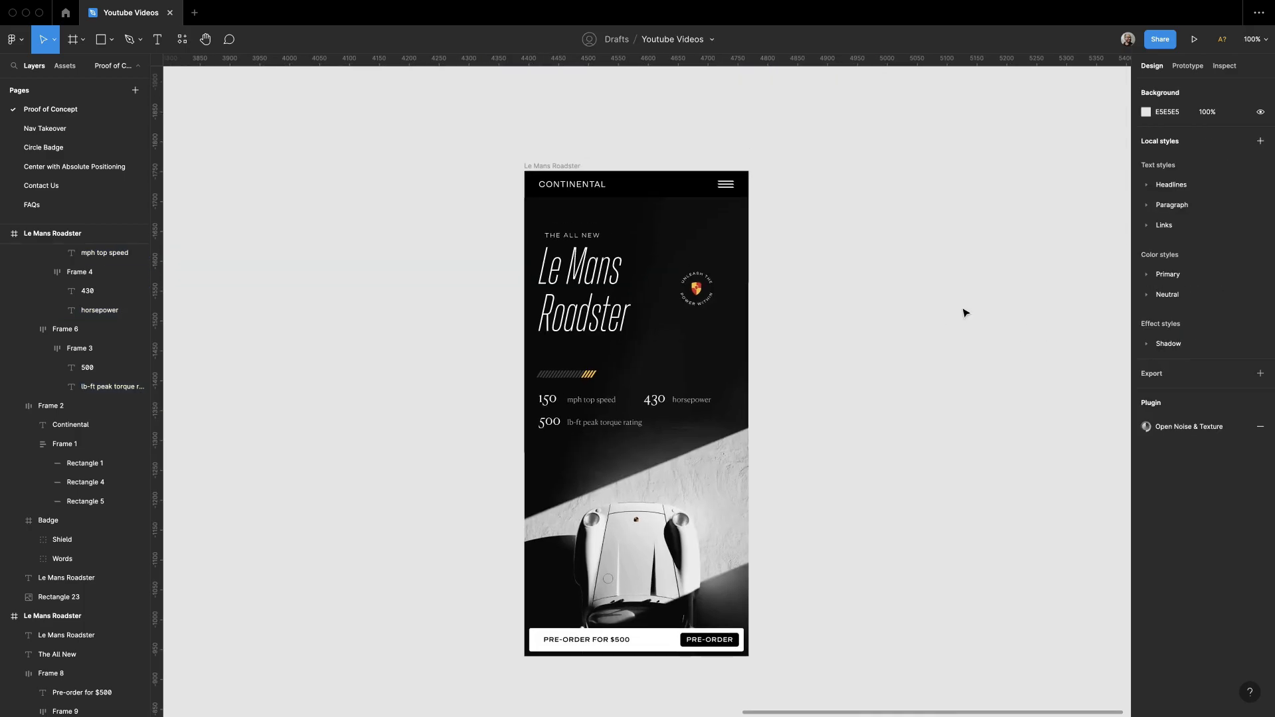
scroll(775, 315, right, 1)
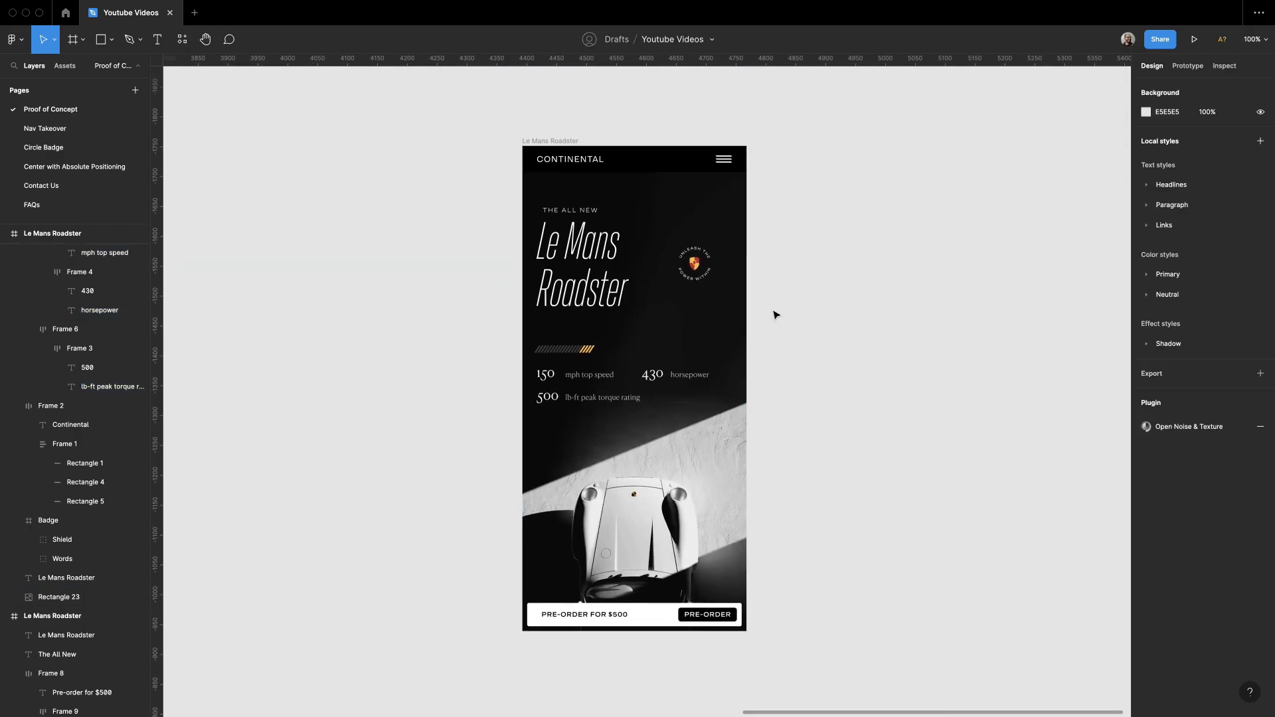
scroll(775, 314, up, 1)
scroll(830, 310, right, 1)
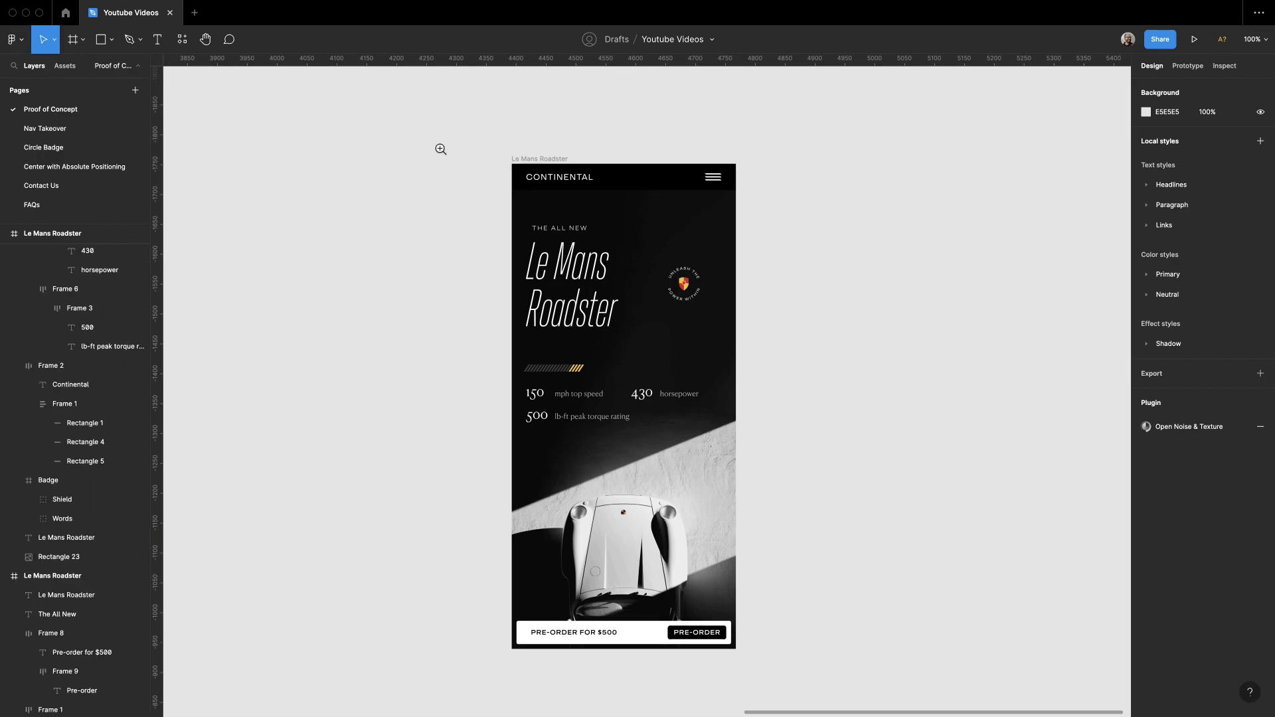
drag(444, 150, 859, 430)
click(729, 373)
drag(772, 330, 749, 354)
double_click(729, 378)
click(906, 367)
key(shift+0)
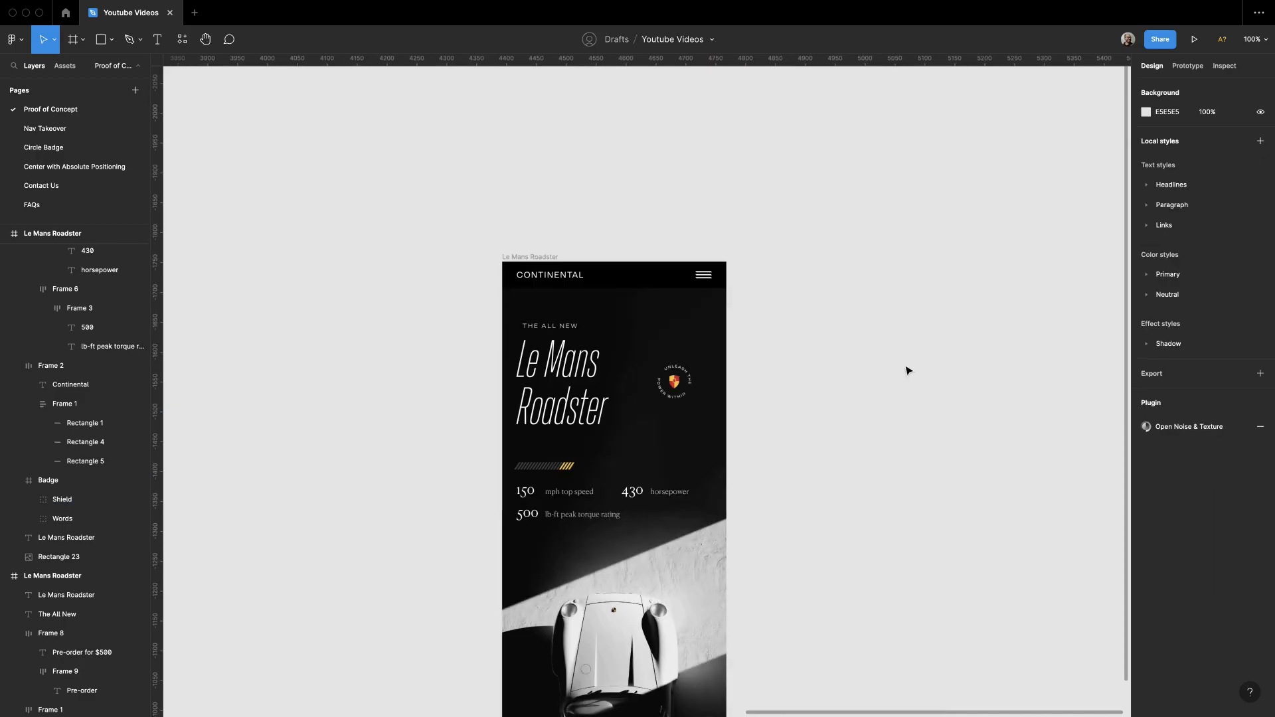